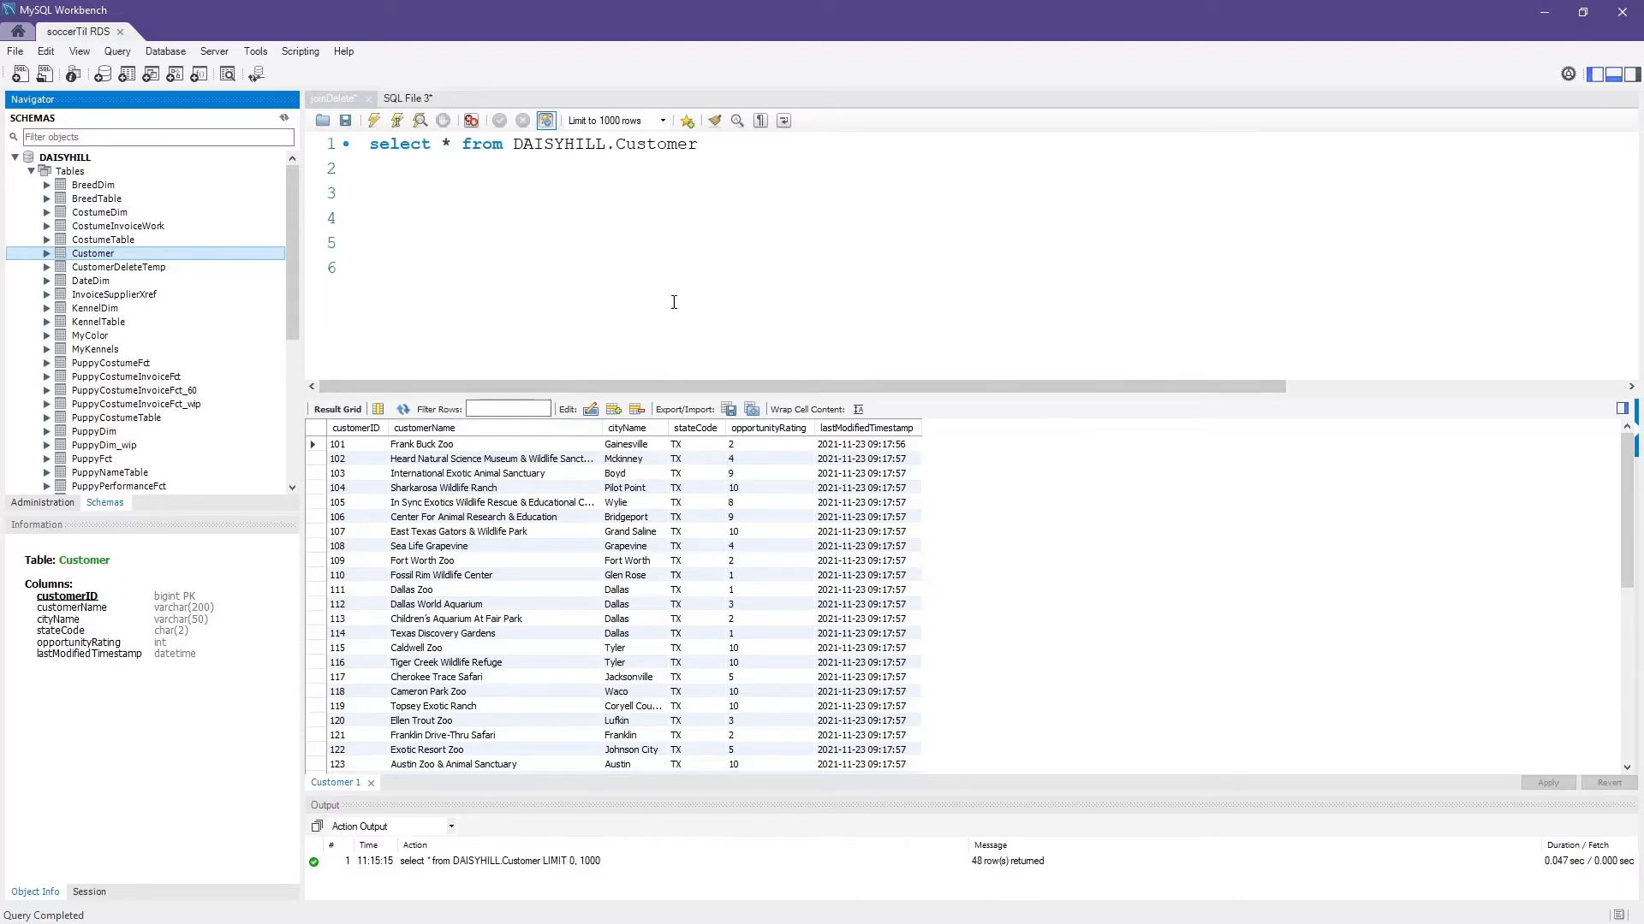
Switch to the daisyHill folder in File Explorer and open customerUpdates.yxdb in the Alteryx data viewer
left_click(1541, 17)
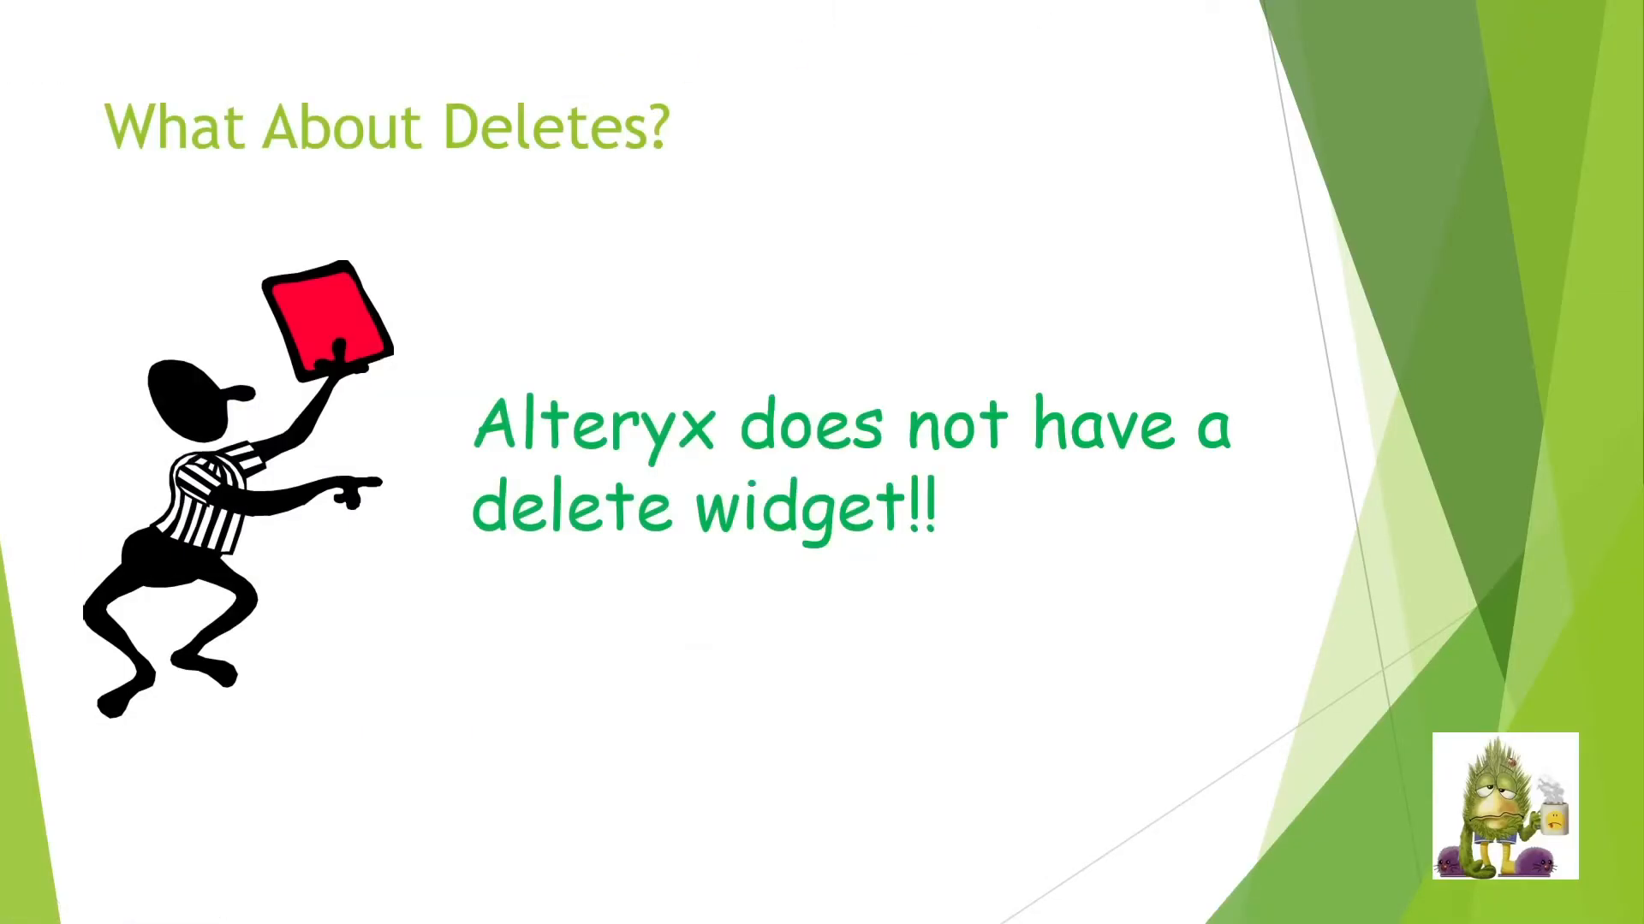
key("alt+Tab")
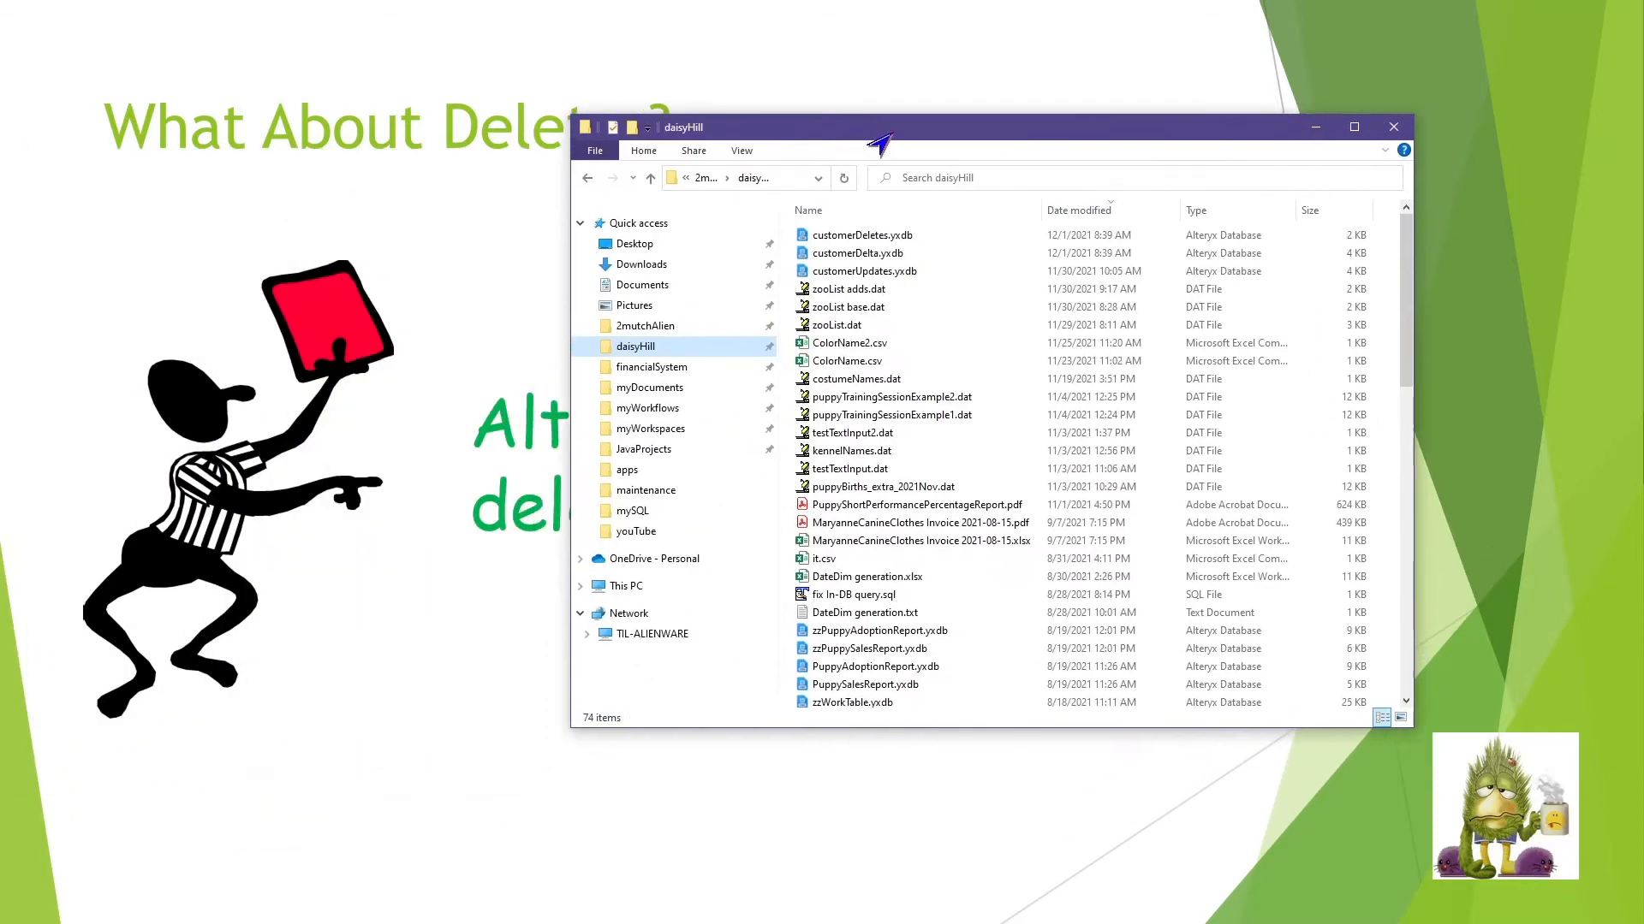
left_click_drag(882, 144, 885, 144)
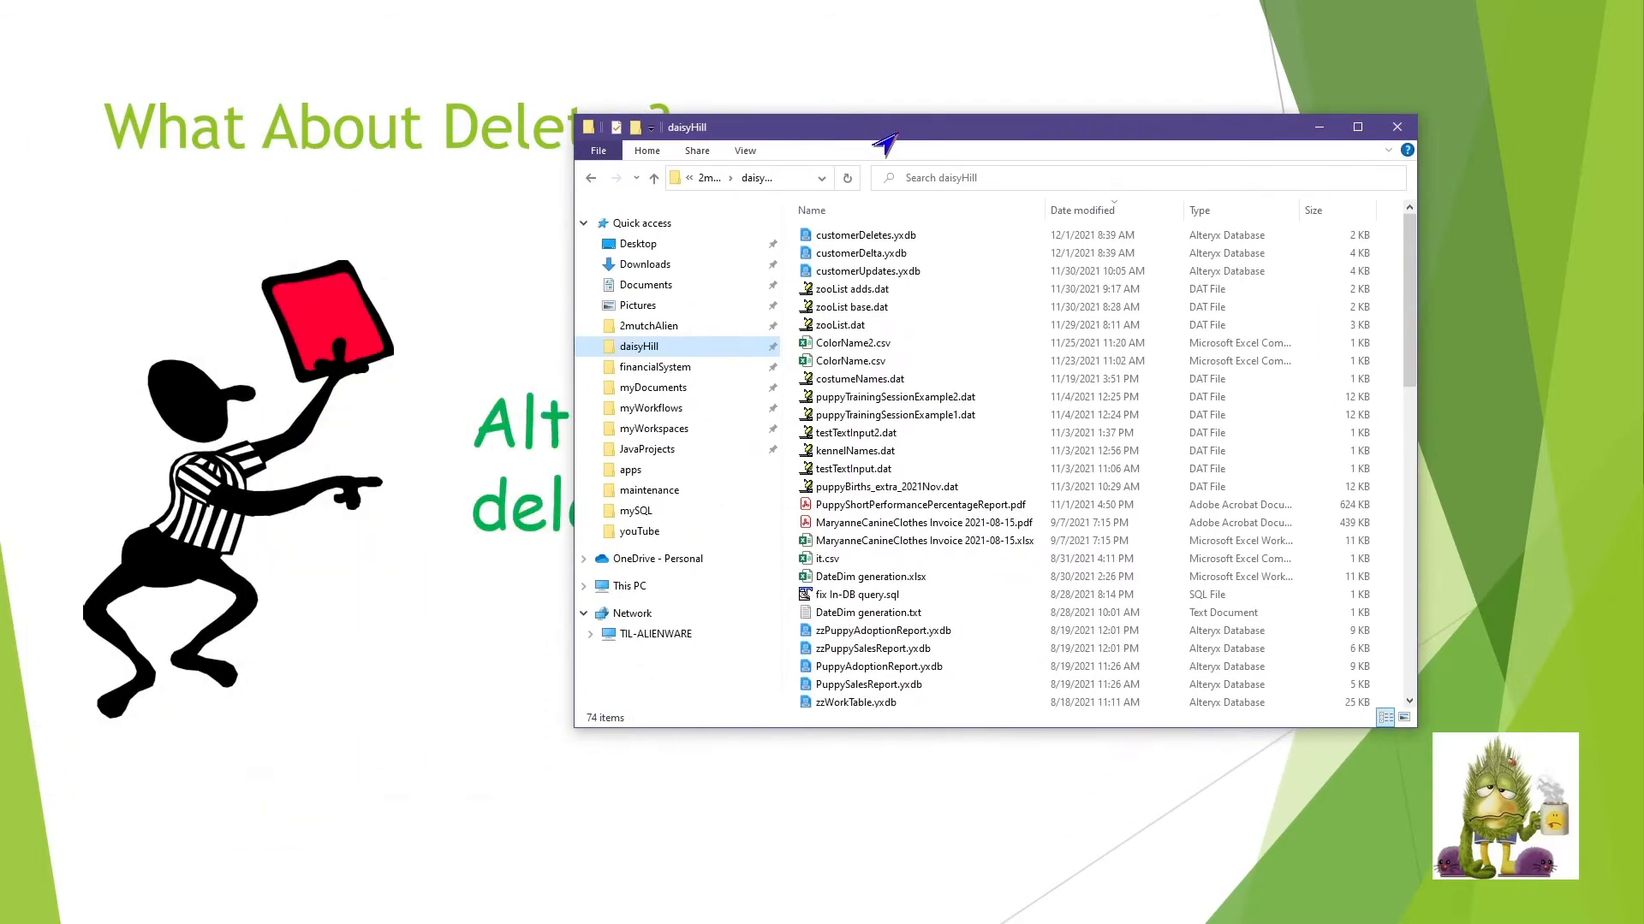
left_click(859, 276)
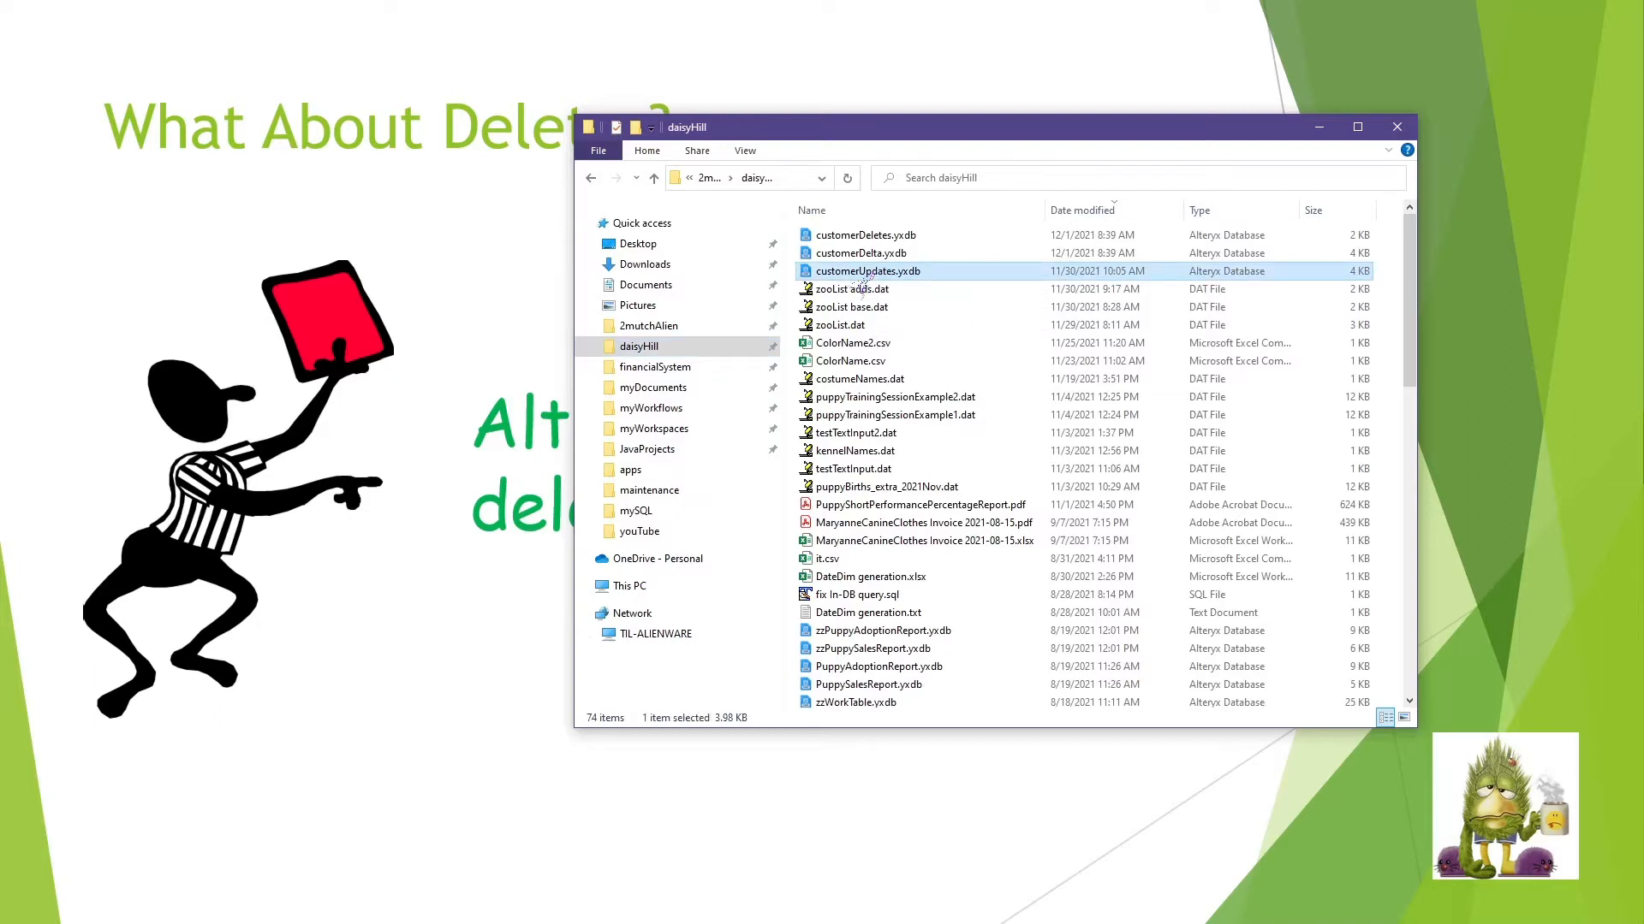
double_click(859, 274)
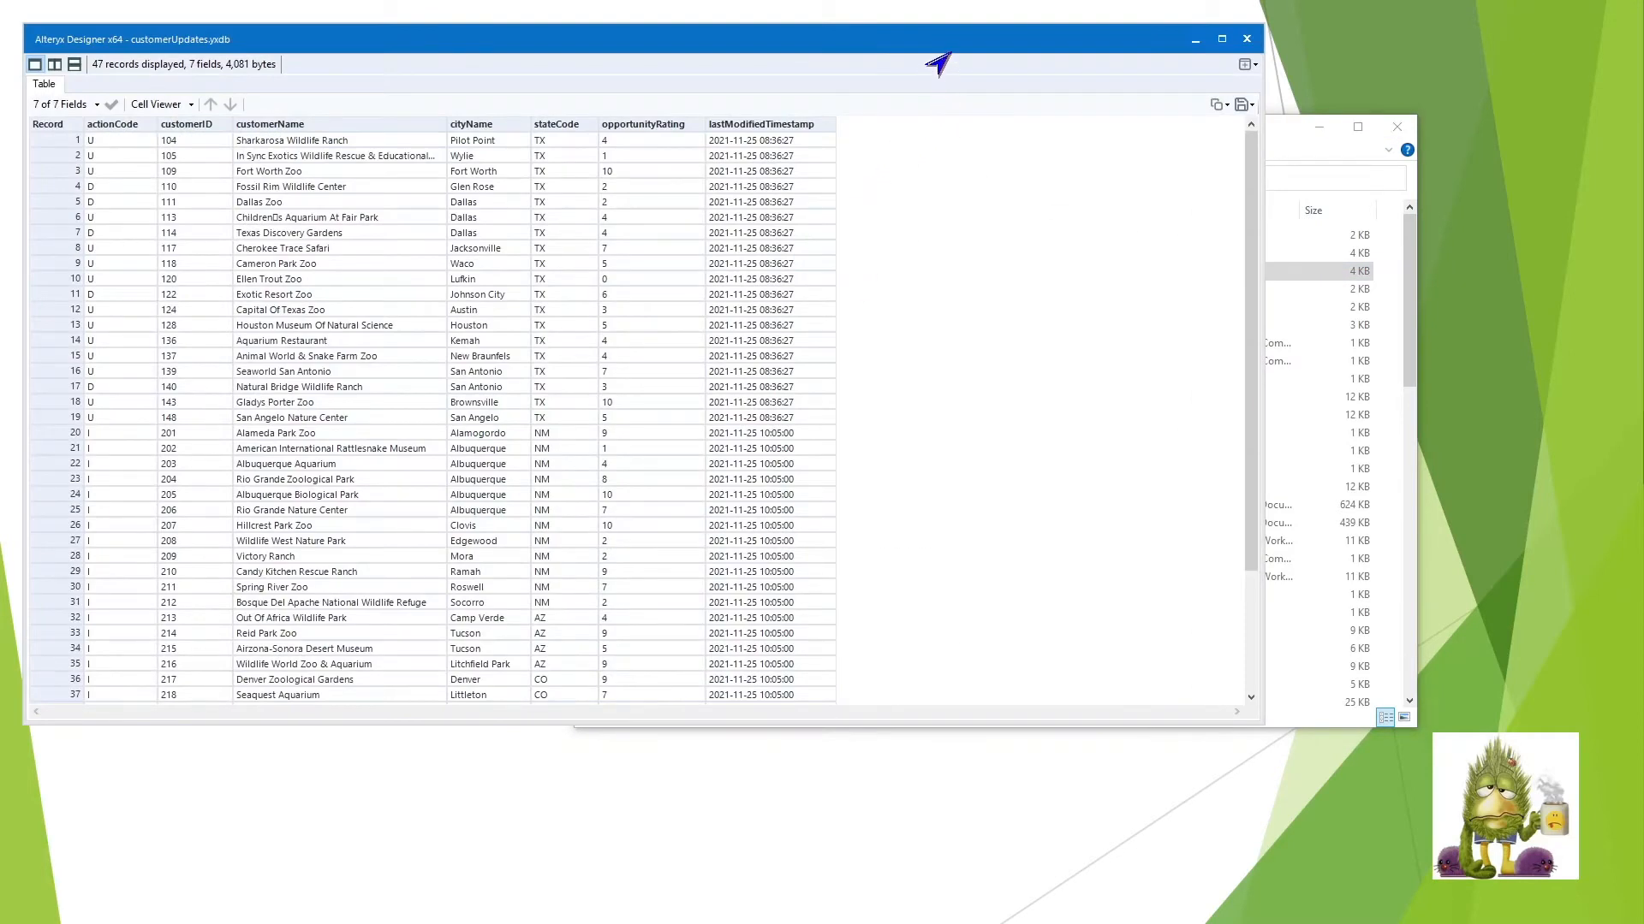
left_click_drag(942, 58, 1218, 207)
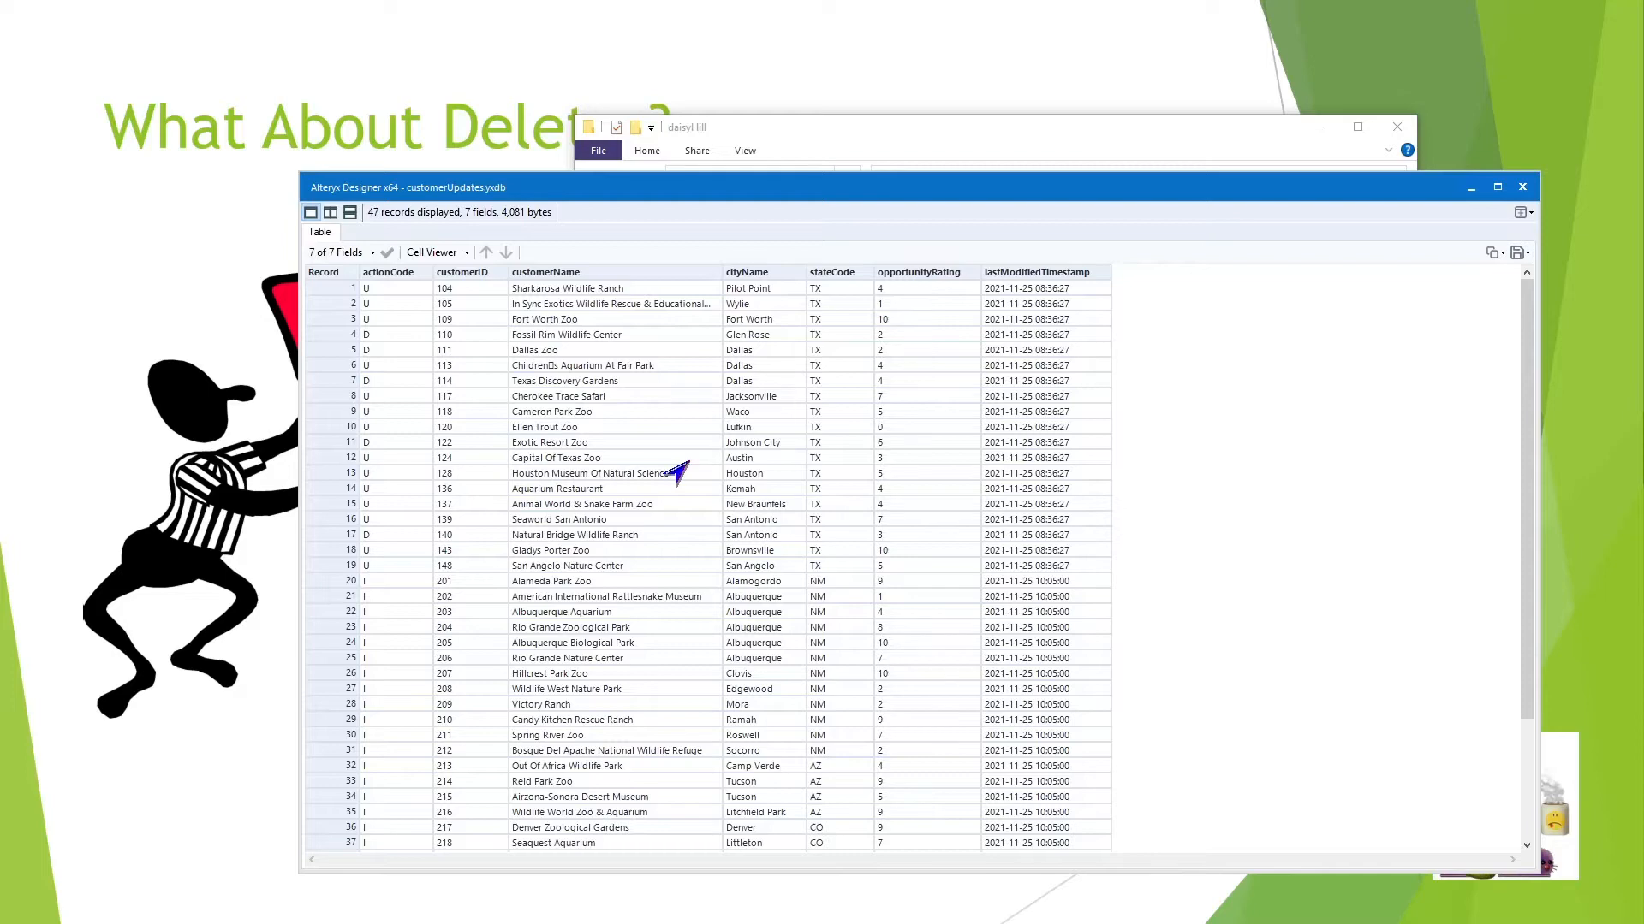
Examine the customerUpdates.yxdb records and their action codes from beginning to end
scroll(839, 542, "down", 5)
scroll(839, 542, "up", 5)
scroll(839, 542, "down", 5)
scroll(839, 542, "up", 5)
scroll(839, 542, "down", 5)
scroll(839, 542, "up", 5)
scroll(848, 543, "down", 4)
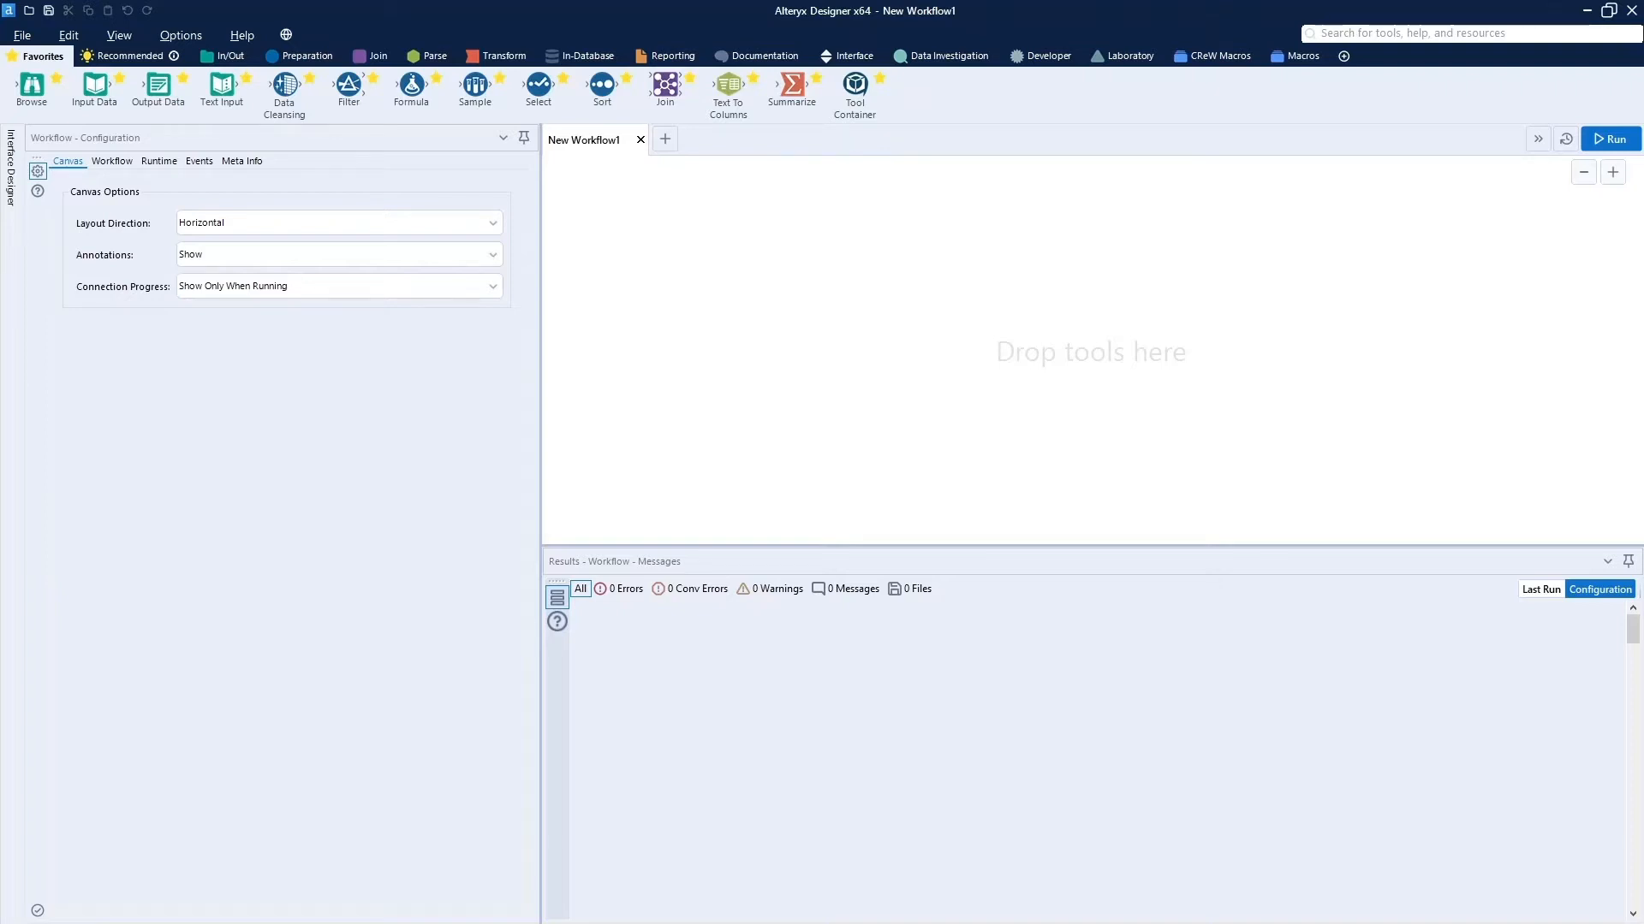
In Alteryx Designer, paste the customerUpdates.yxdb and DAISYHILL.Customer input tools into the new workflow and place them near the canvas's upper-left corner
right_click(778, 373)
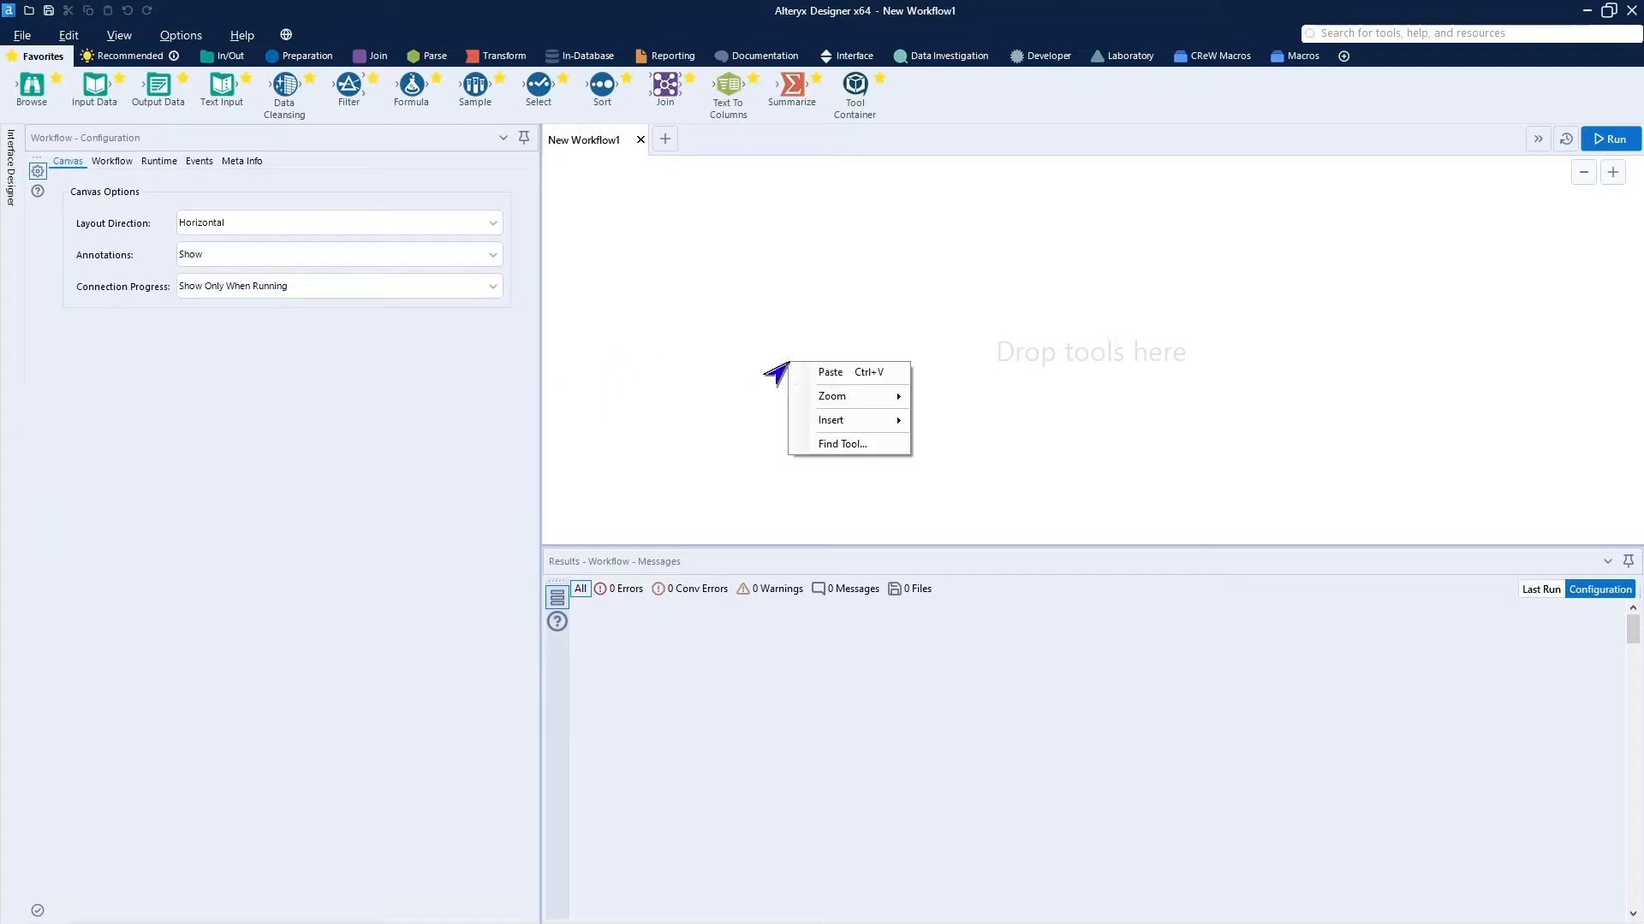
left_click(816, 394)
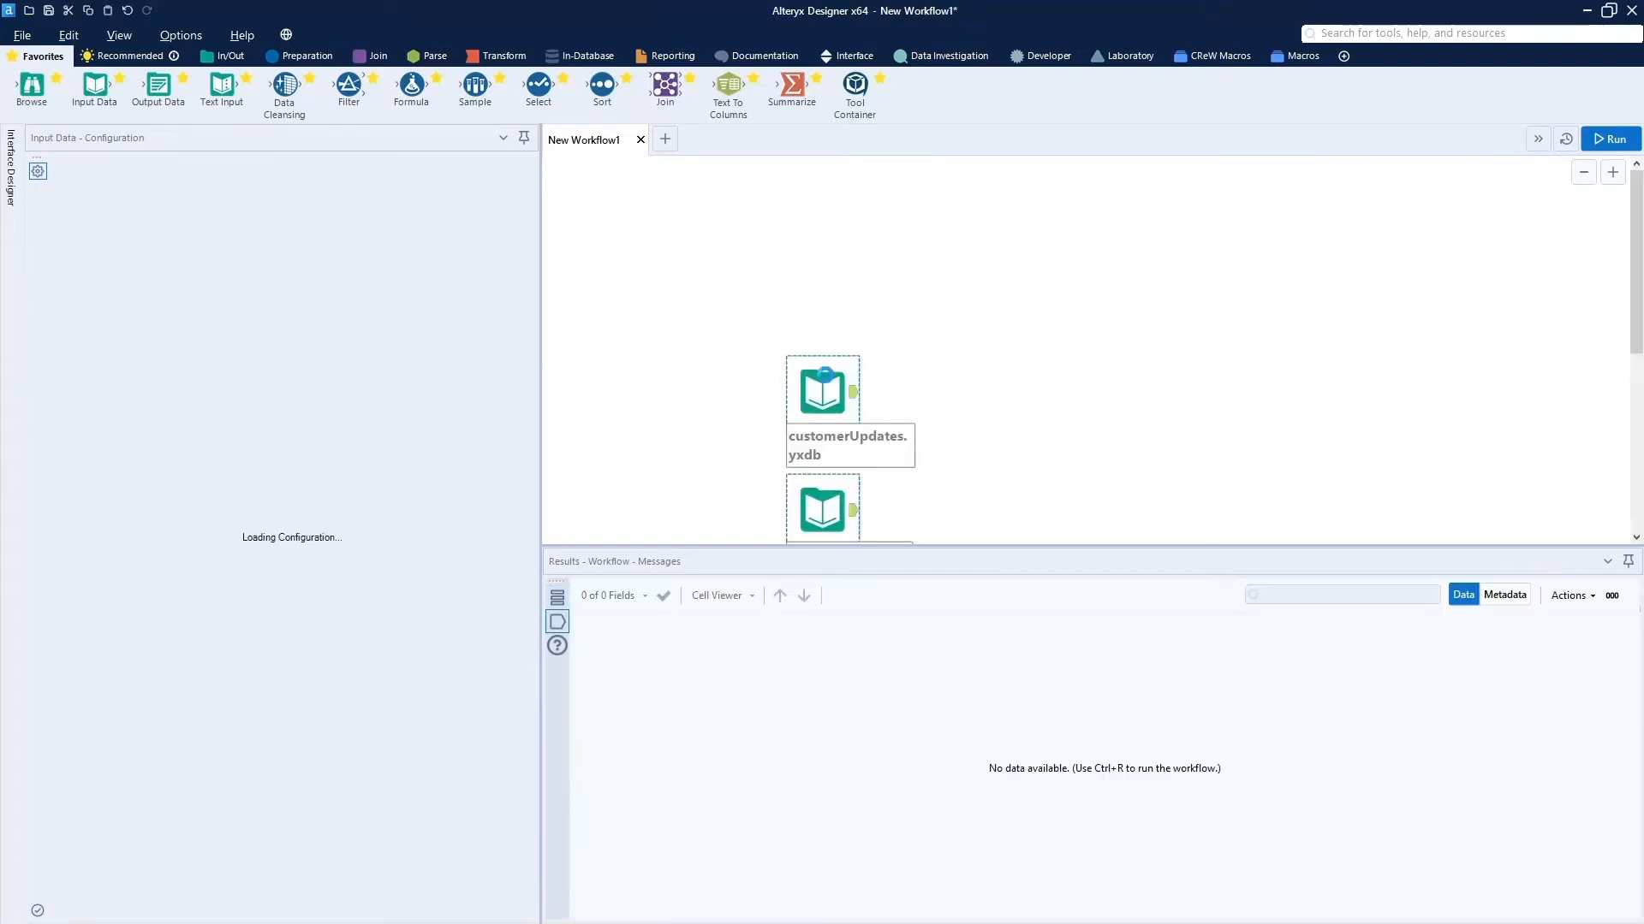
left_click_drag(824, 395, 602, 252)
left_click(671, 241)
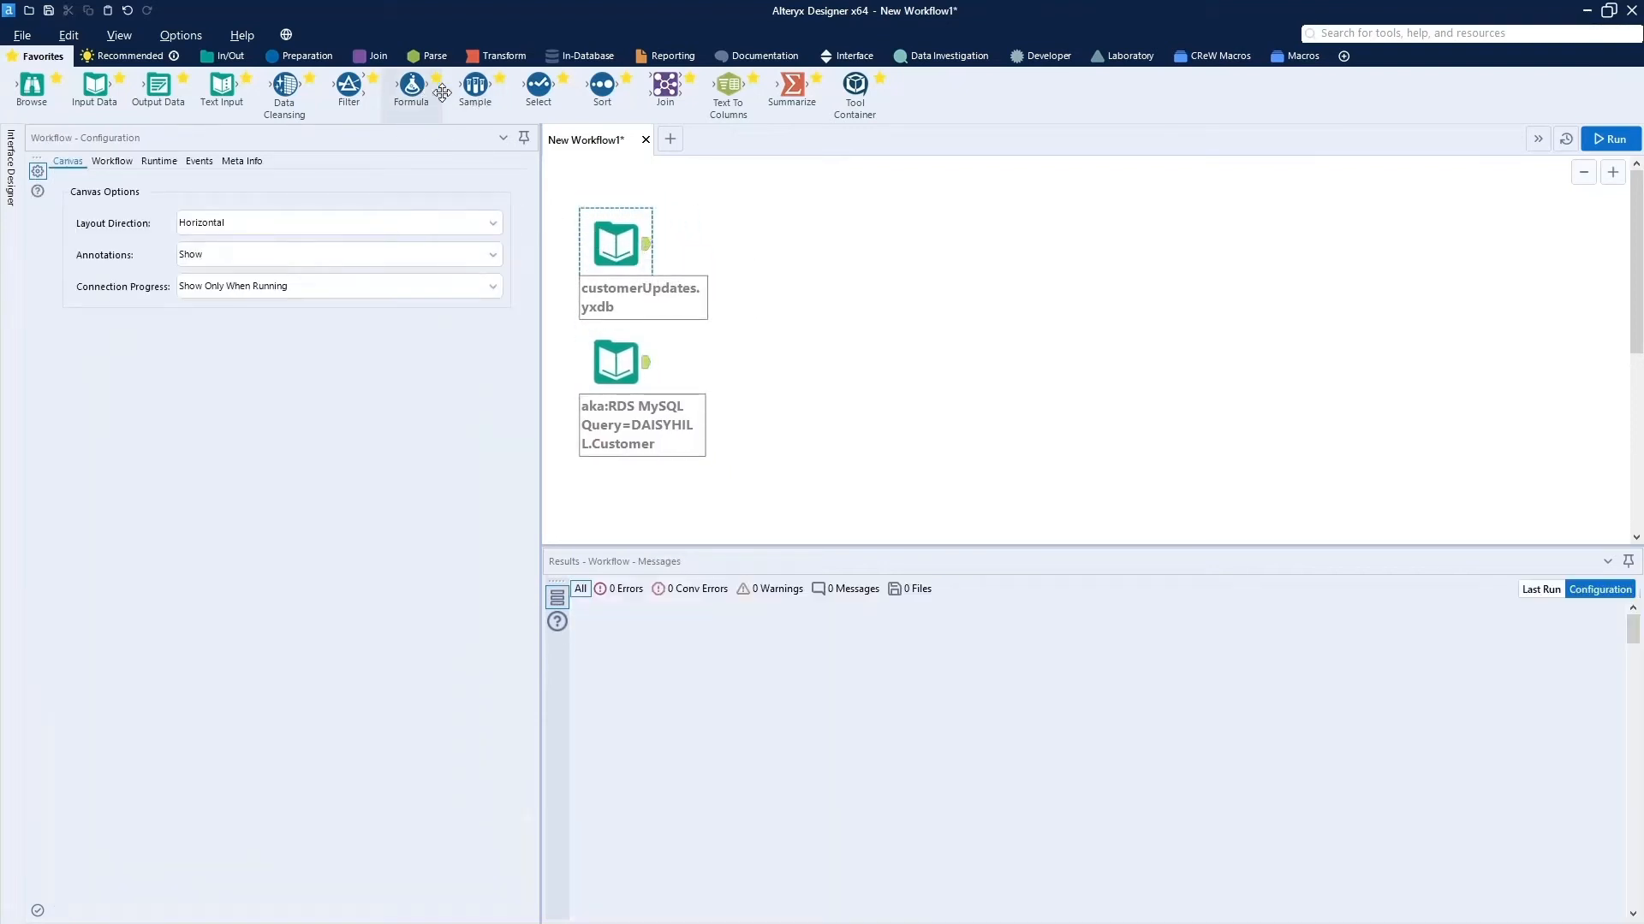
Connect a Select tool to the customerUpdates.yxdb input and check that input's data preview
left_click_drag(539, 86, 711, 246)
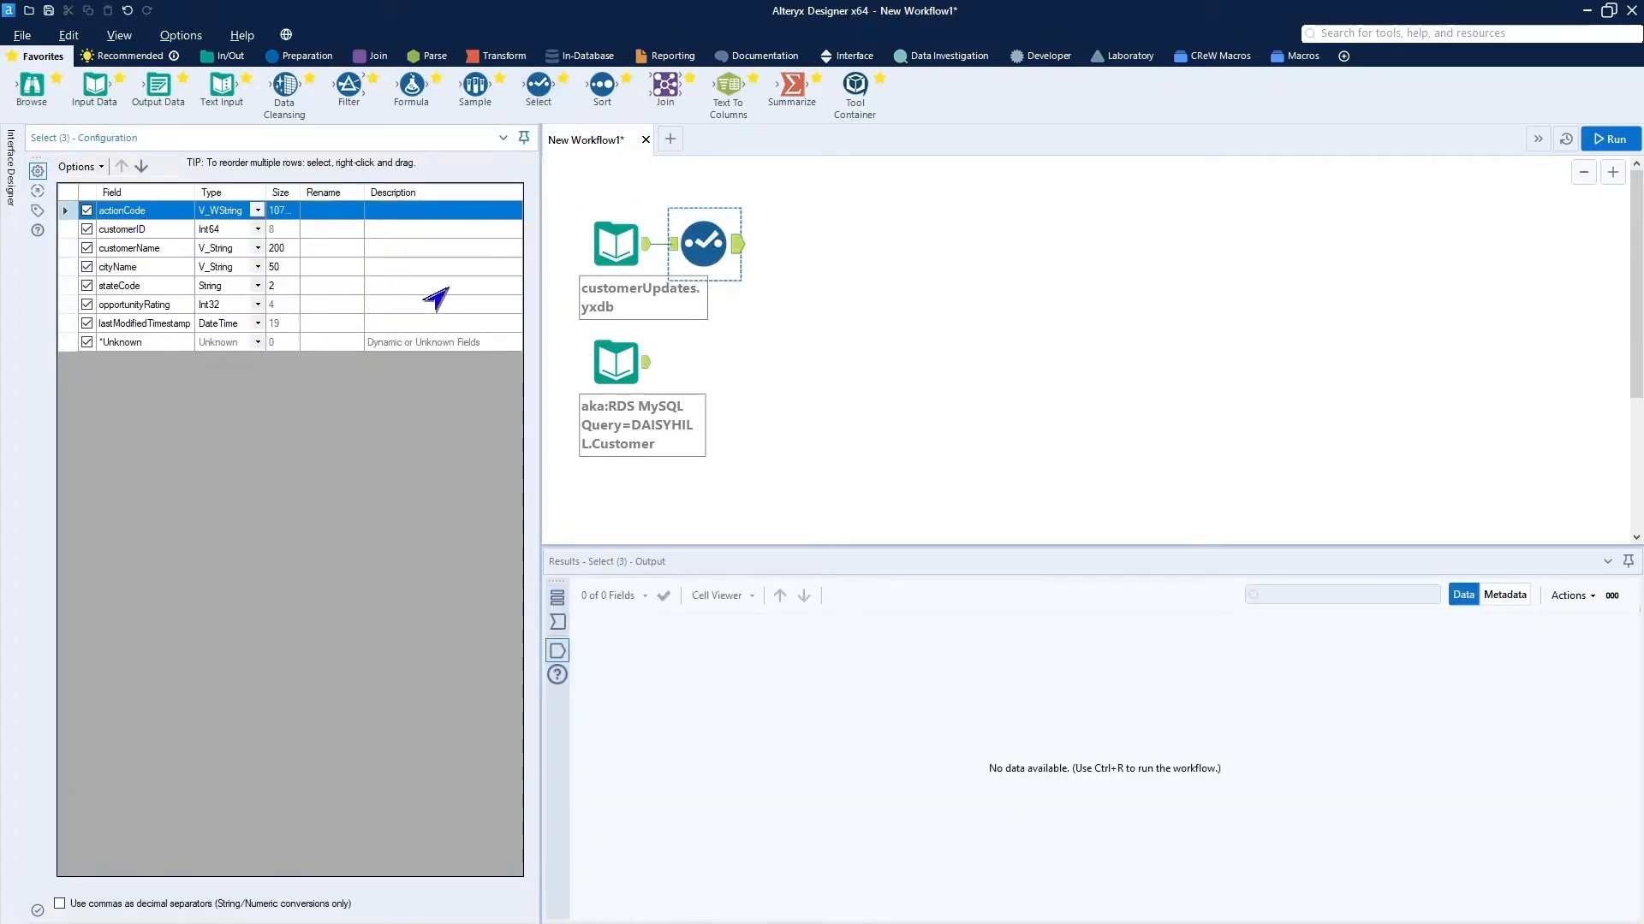
left_click(651, 247)
left_click(648, 253)
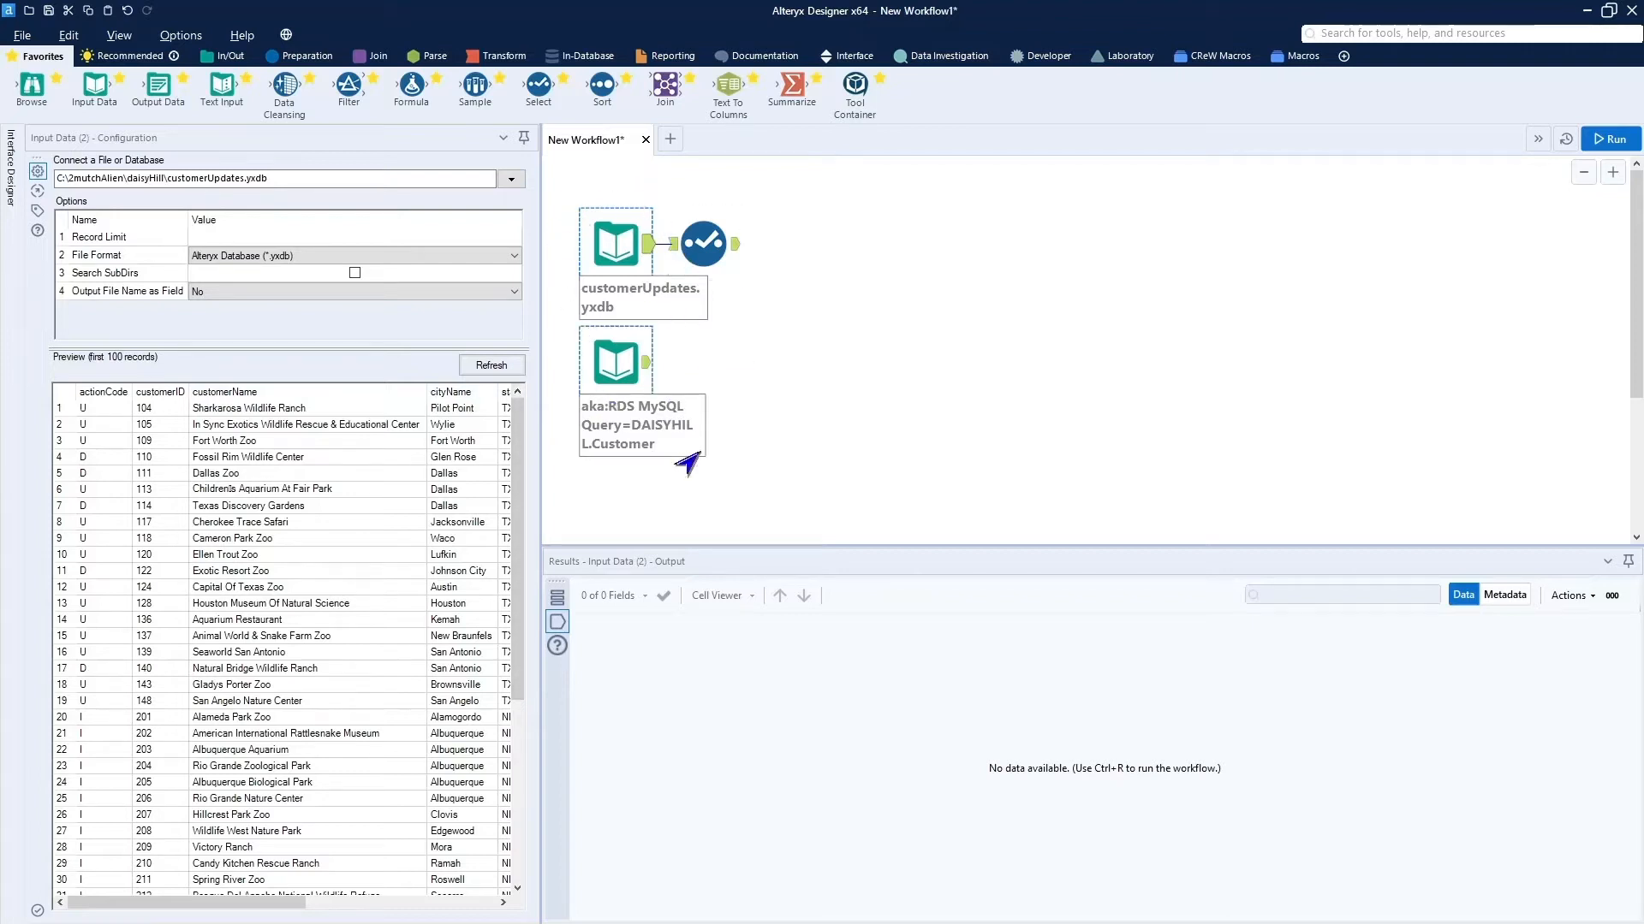
Refresh the data preview of the DAISYHILL.Customer input and connect a Select tool to that input
left_click(647, 378)
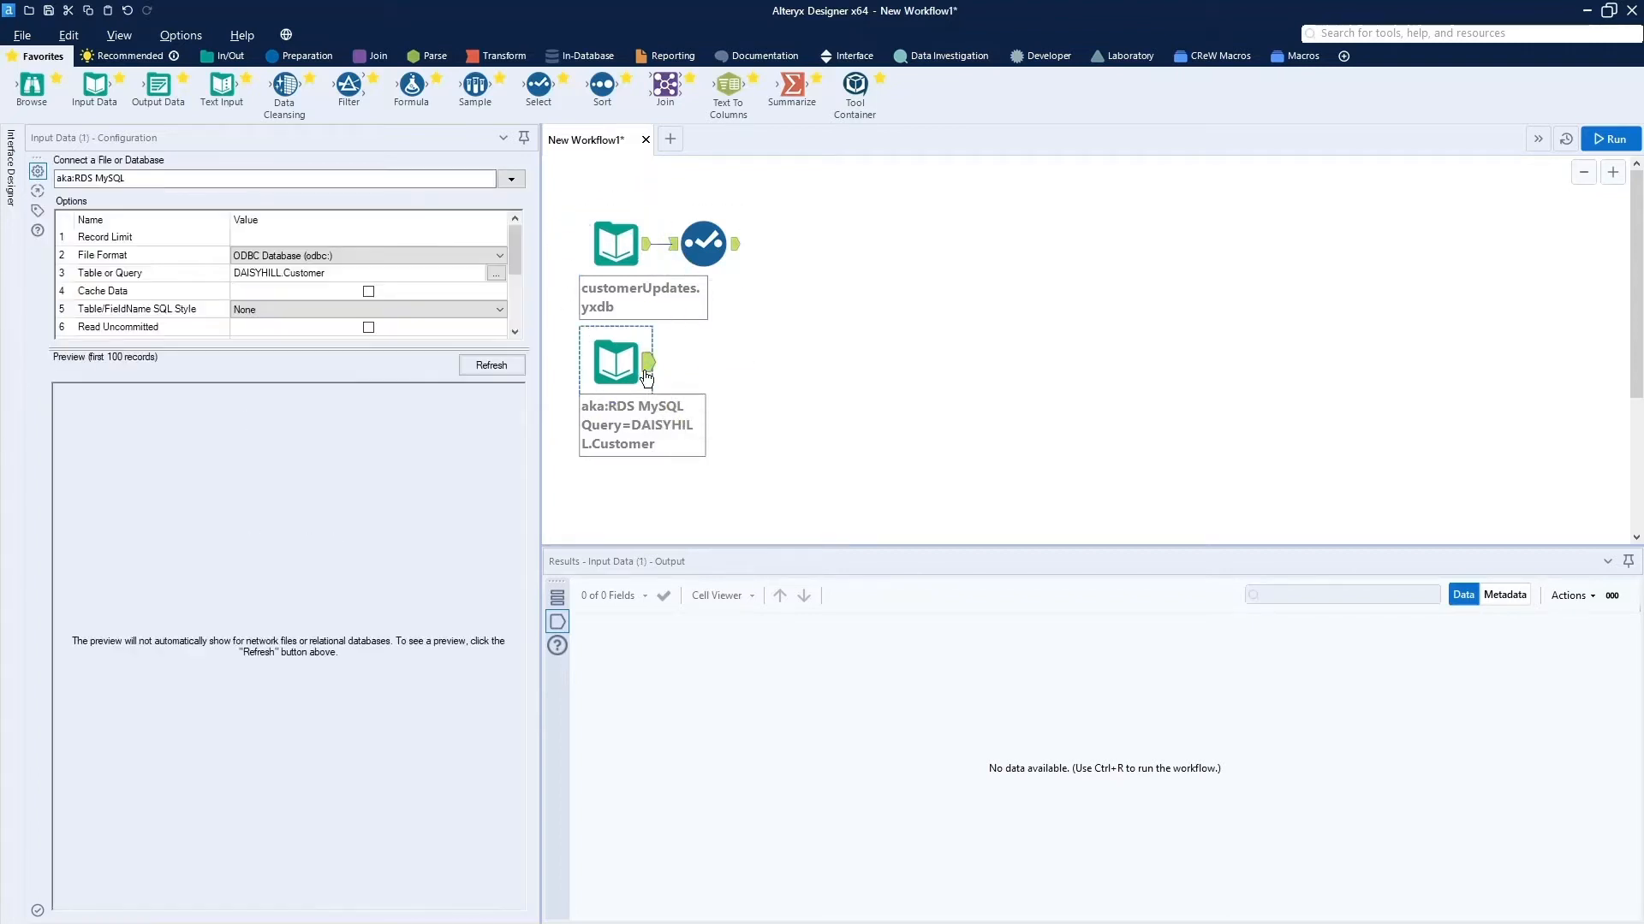
left_click(479, 373)
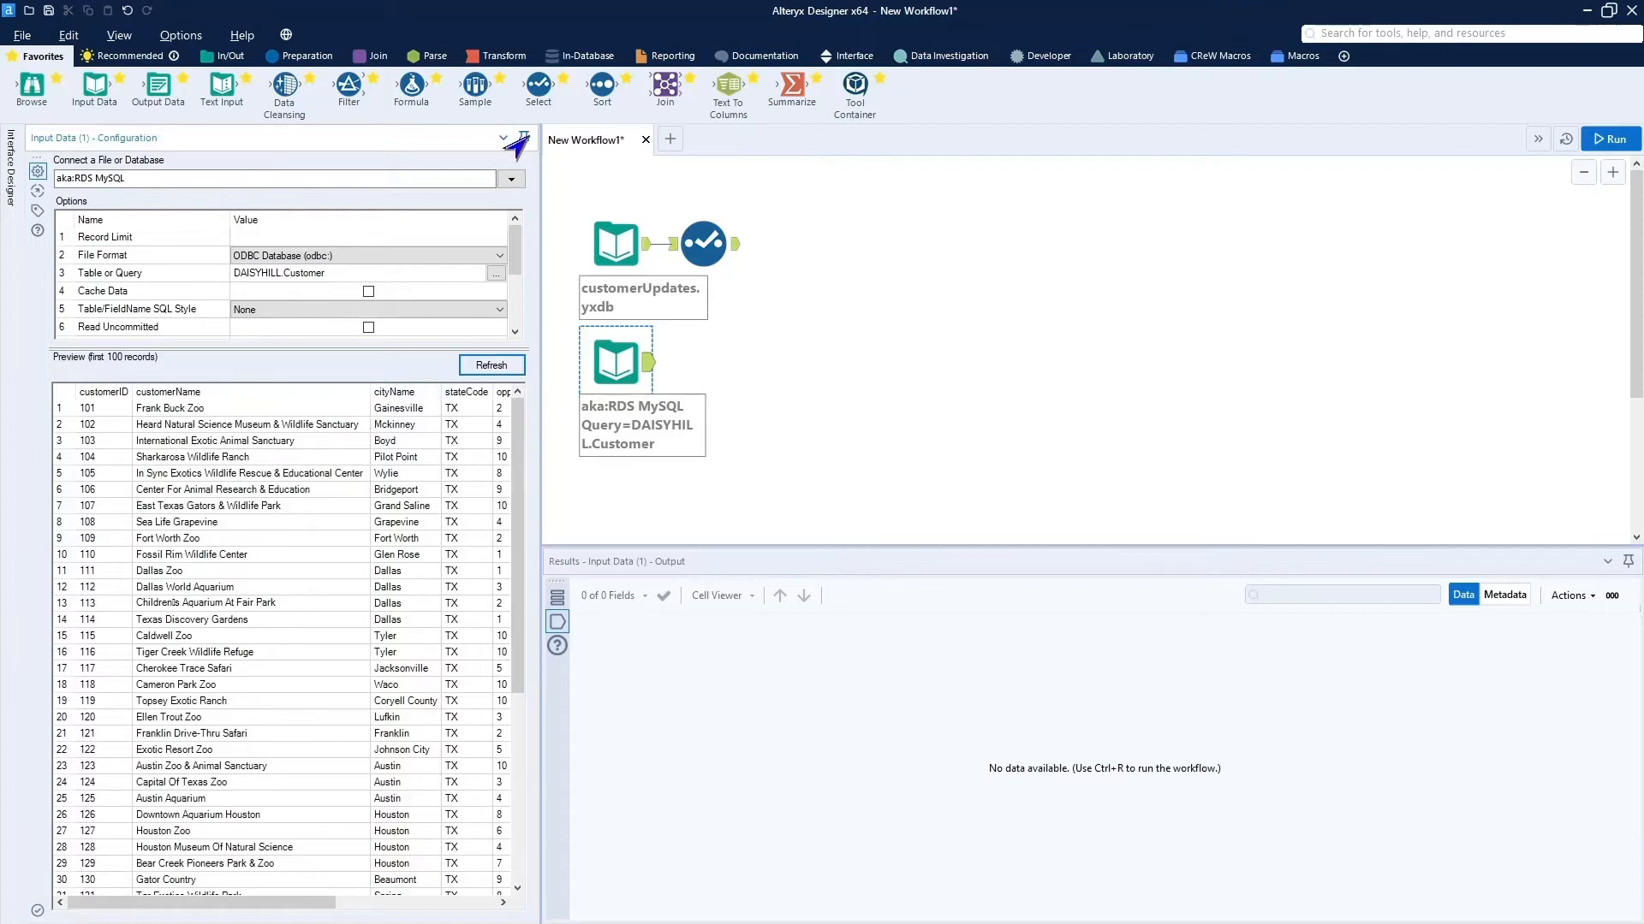
left_click_drag(538, 86, 703, 363)
left_click_drag(757, 434, 385, 381)
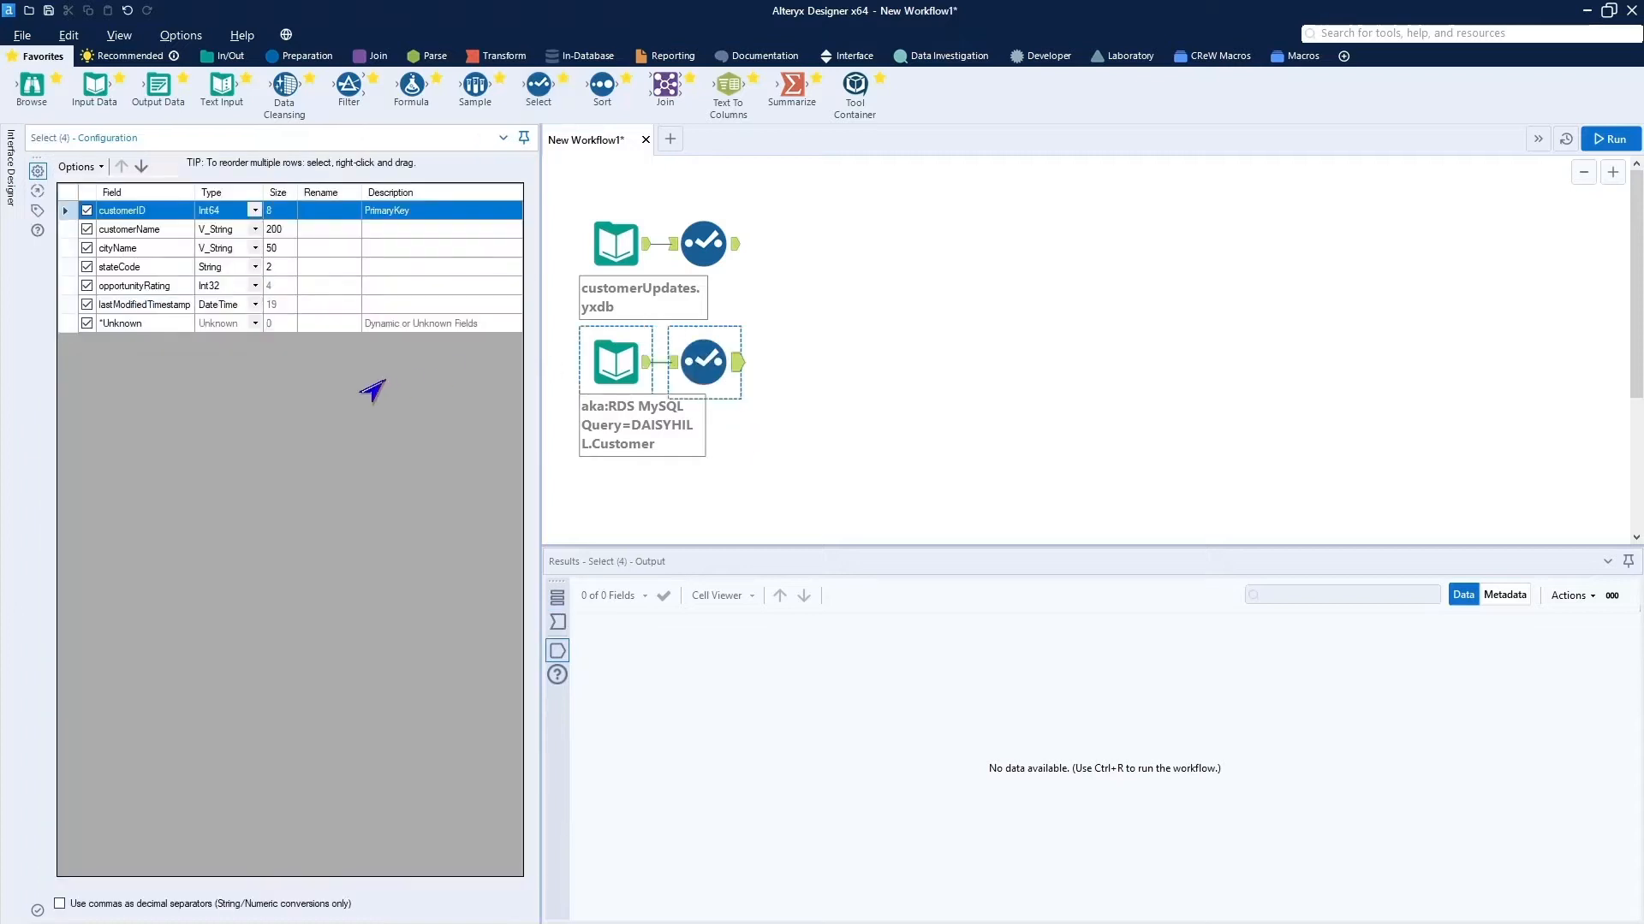
left_click(1024, 277)
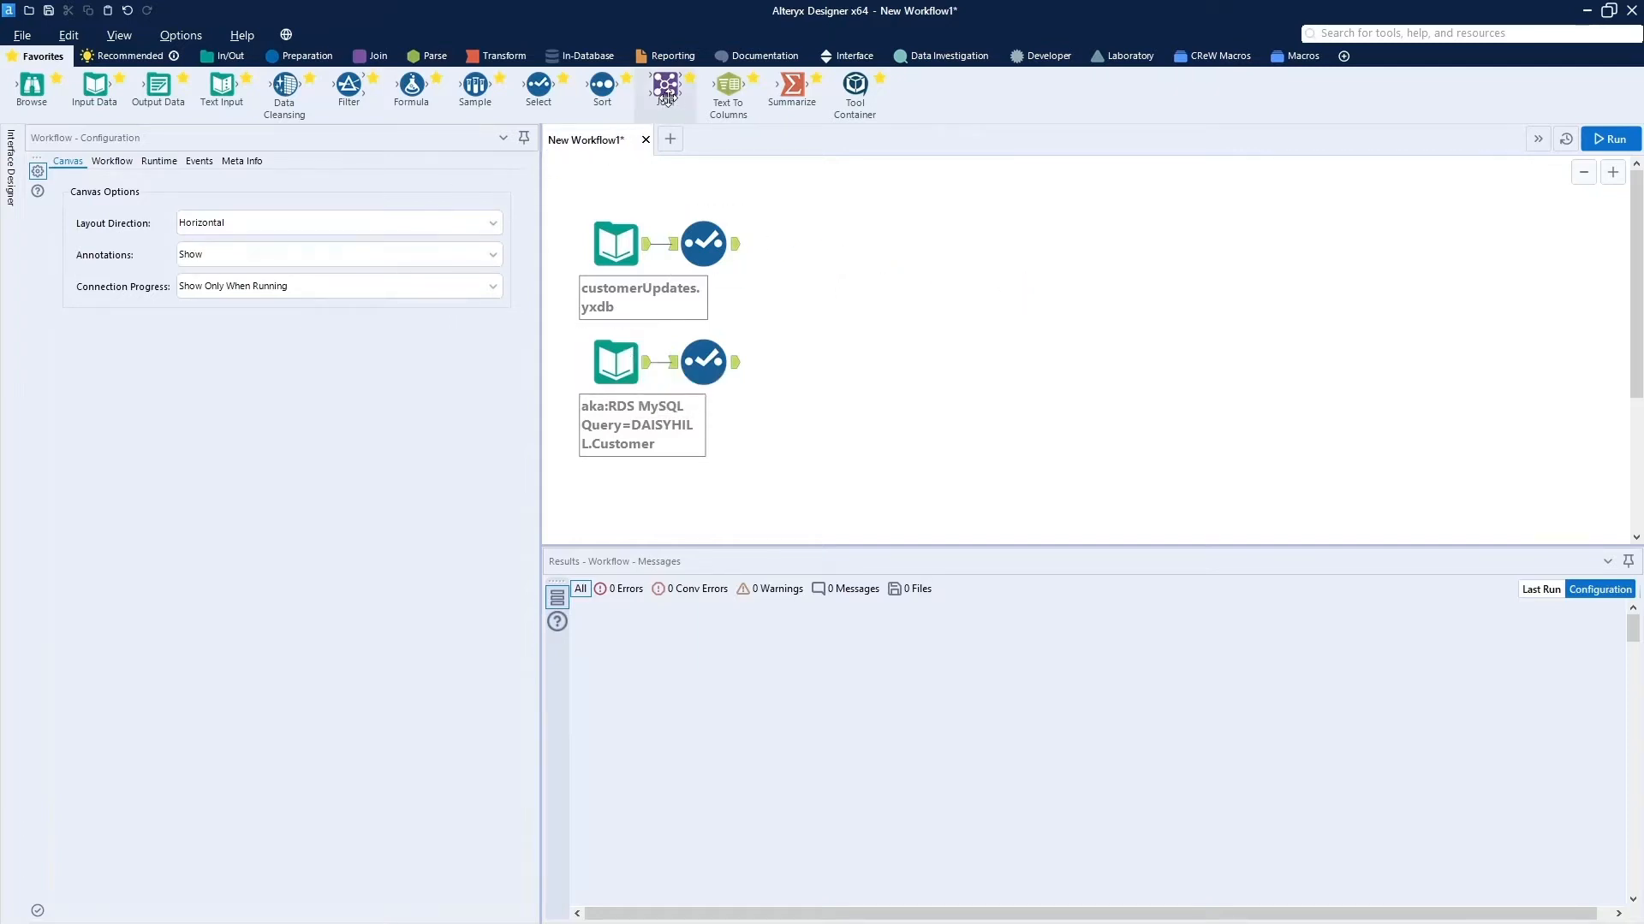
Add a Join tool fed by both Select tools and join the two streams on customerID
left_click_drag(666, 86, 817, 292)
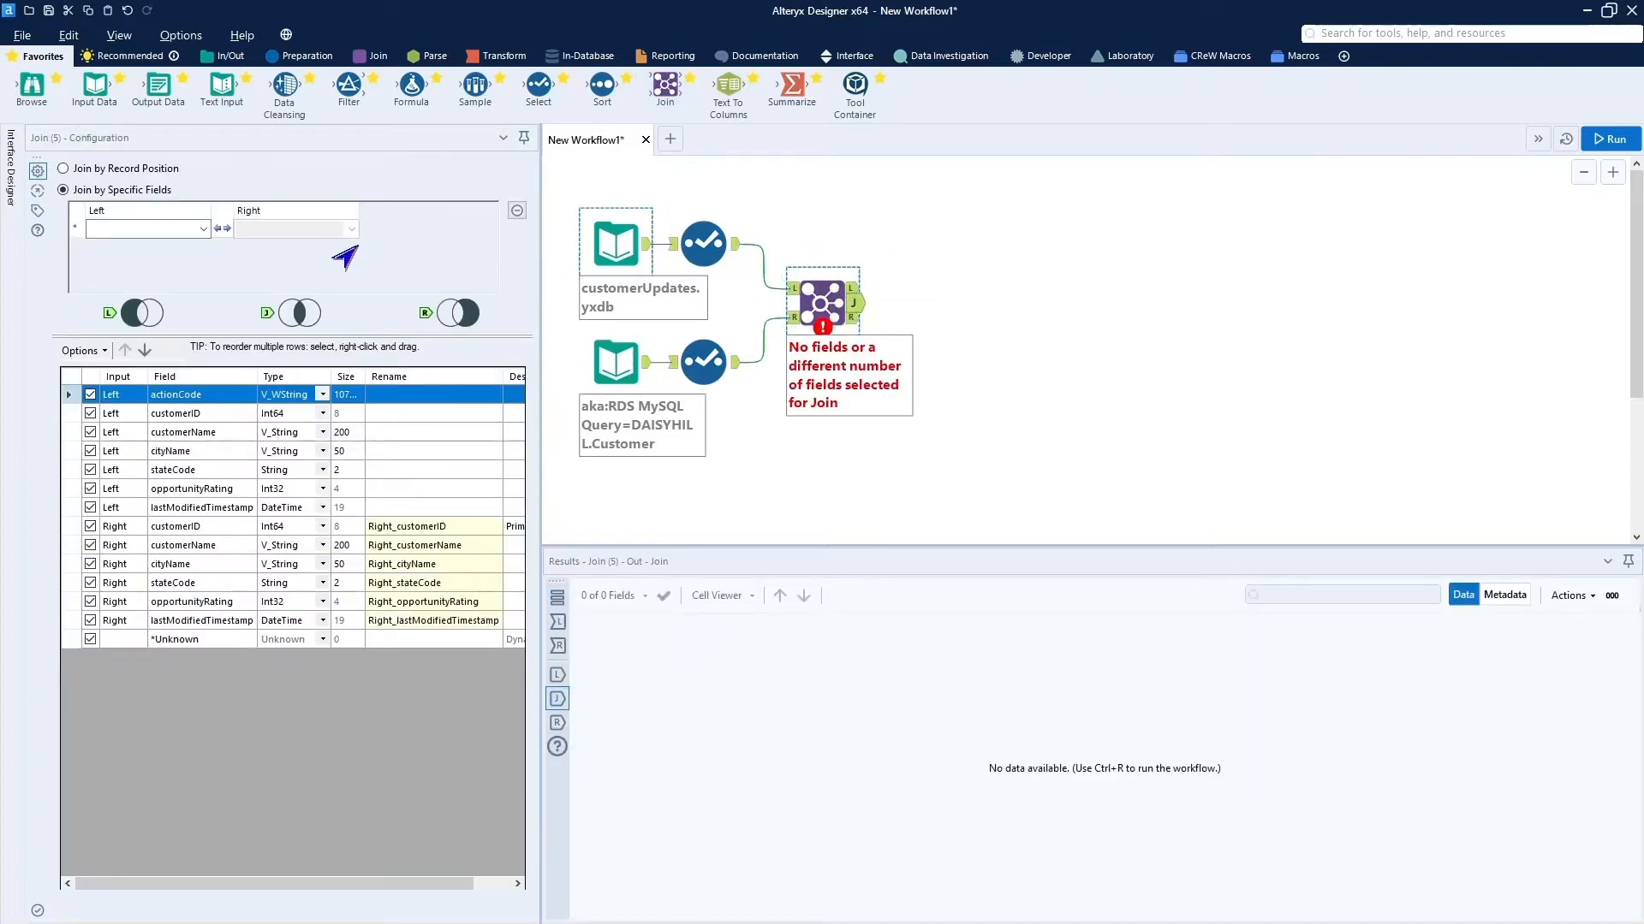
left_click(202, 230)
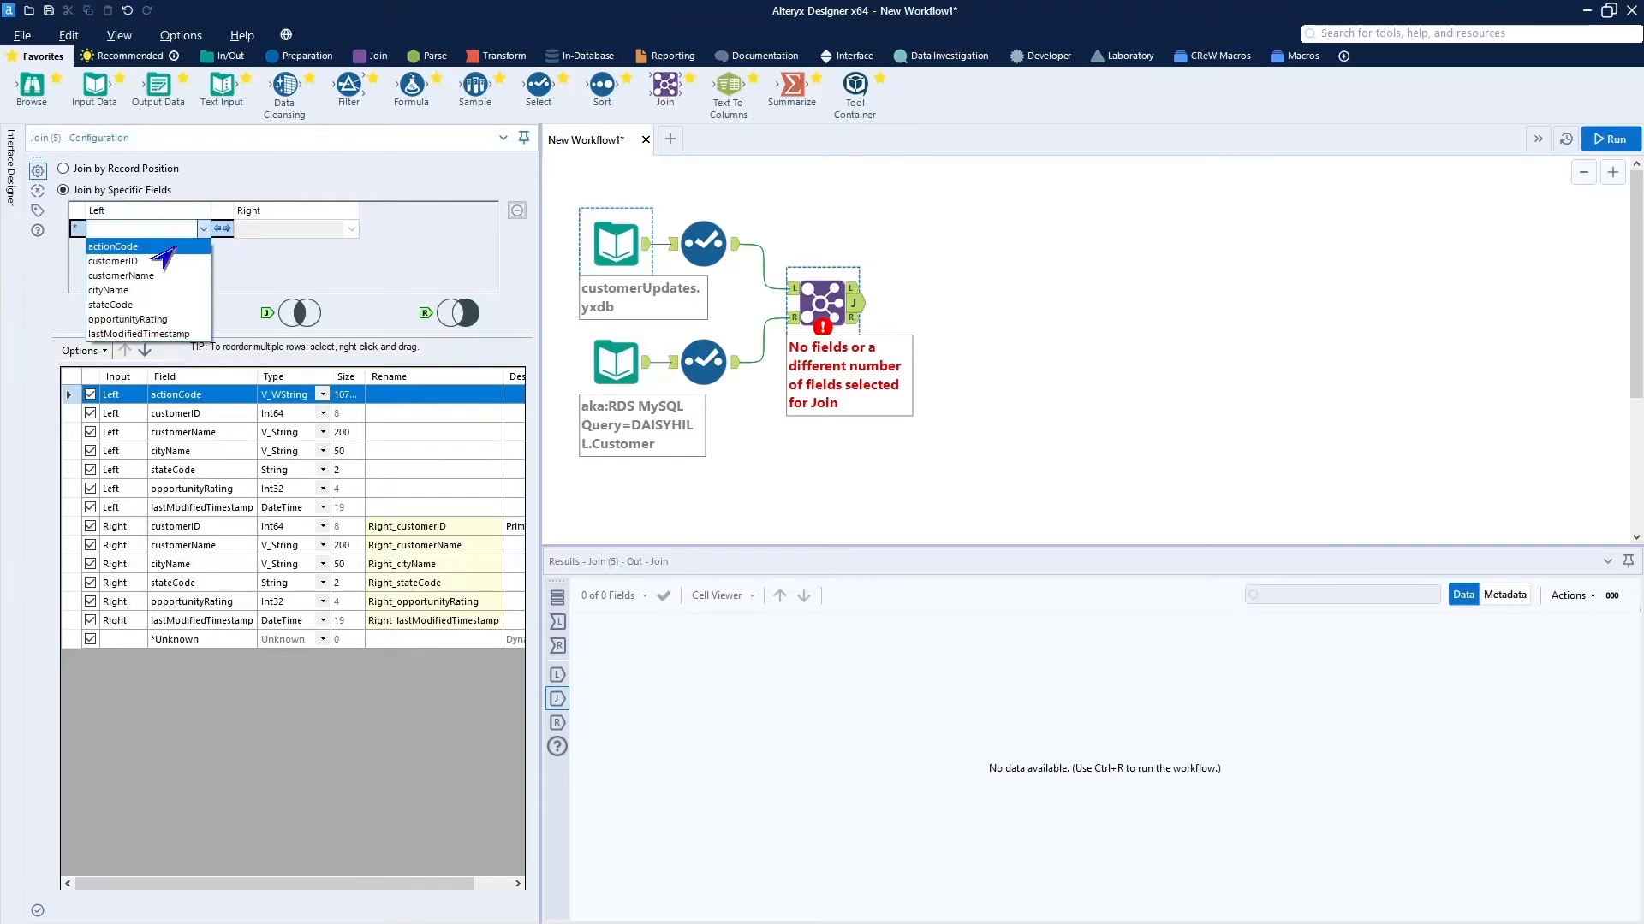
left_click(164, 261)
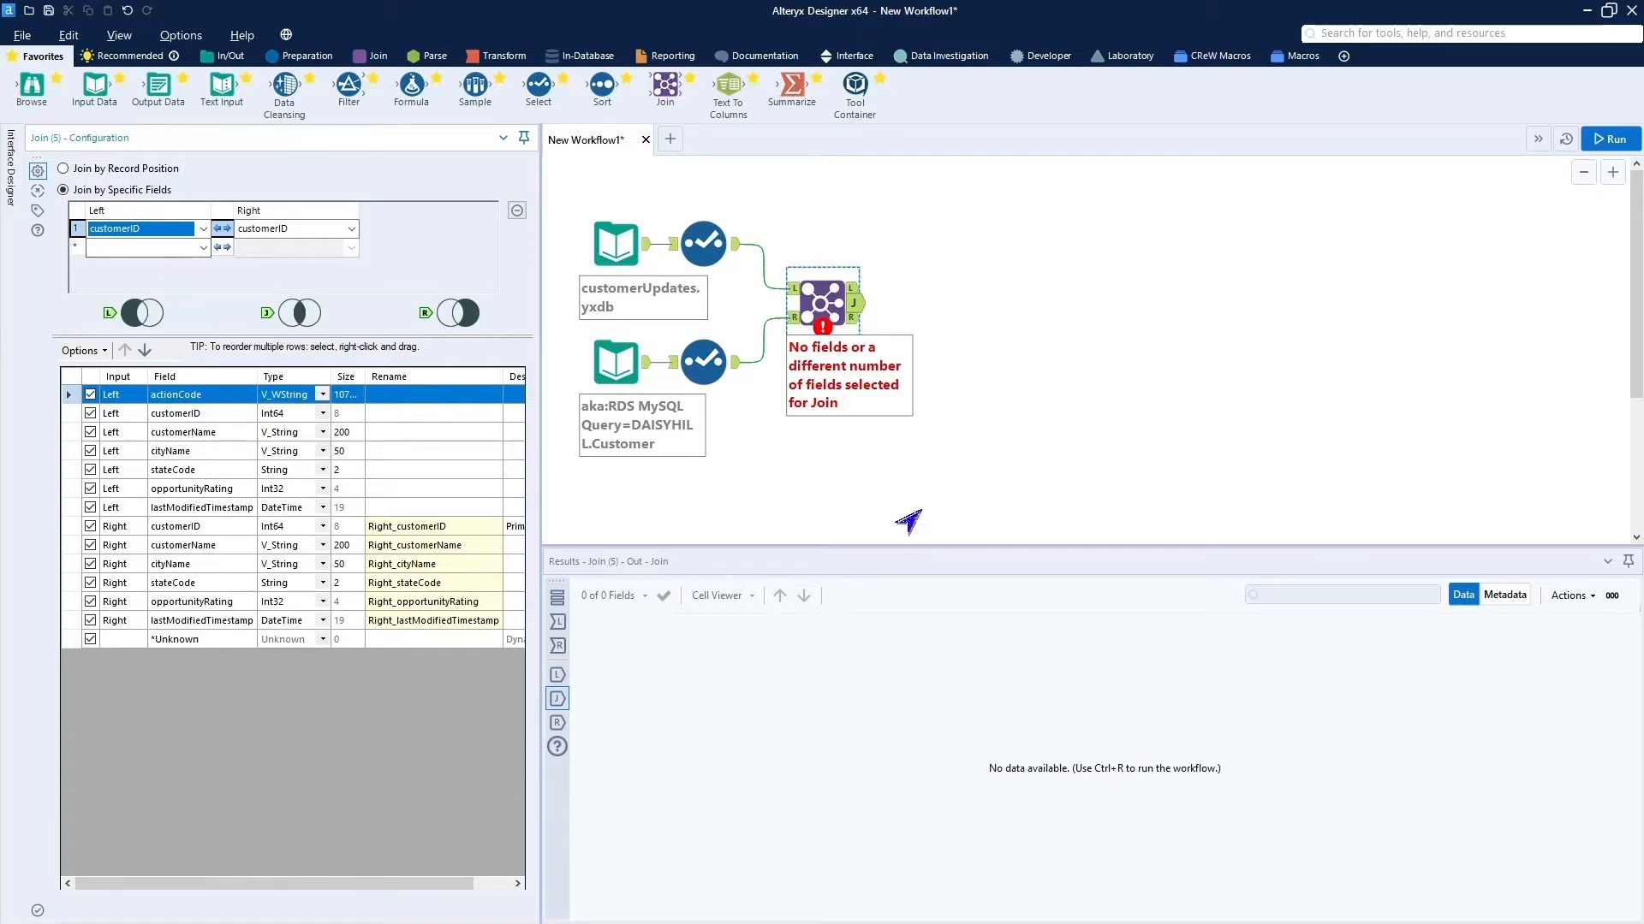
left_click(960, 472)
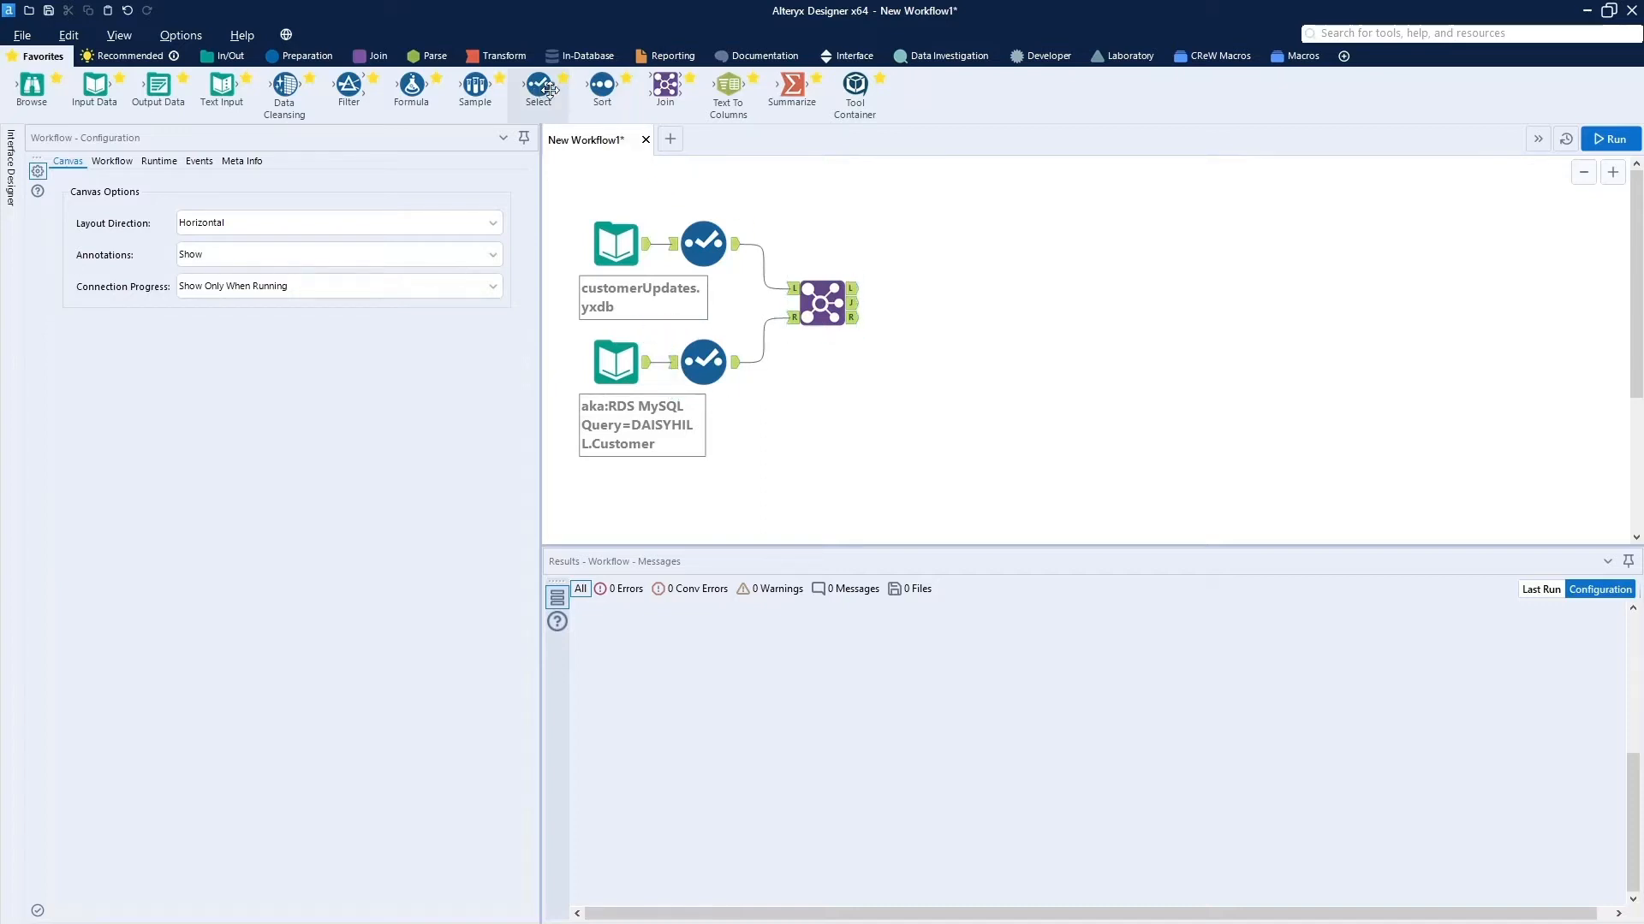
Connect a Select tool to the Join's L output and run the workflow to inspect the unmatched update records
left_click_drag(549, 89, 948, 263)
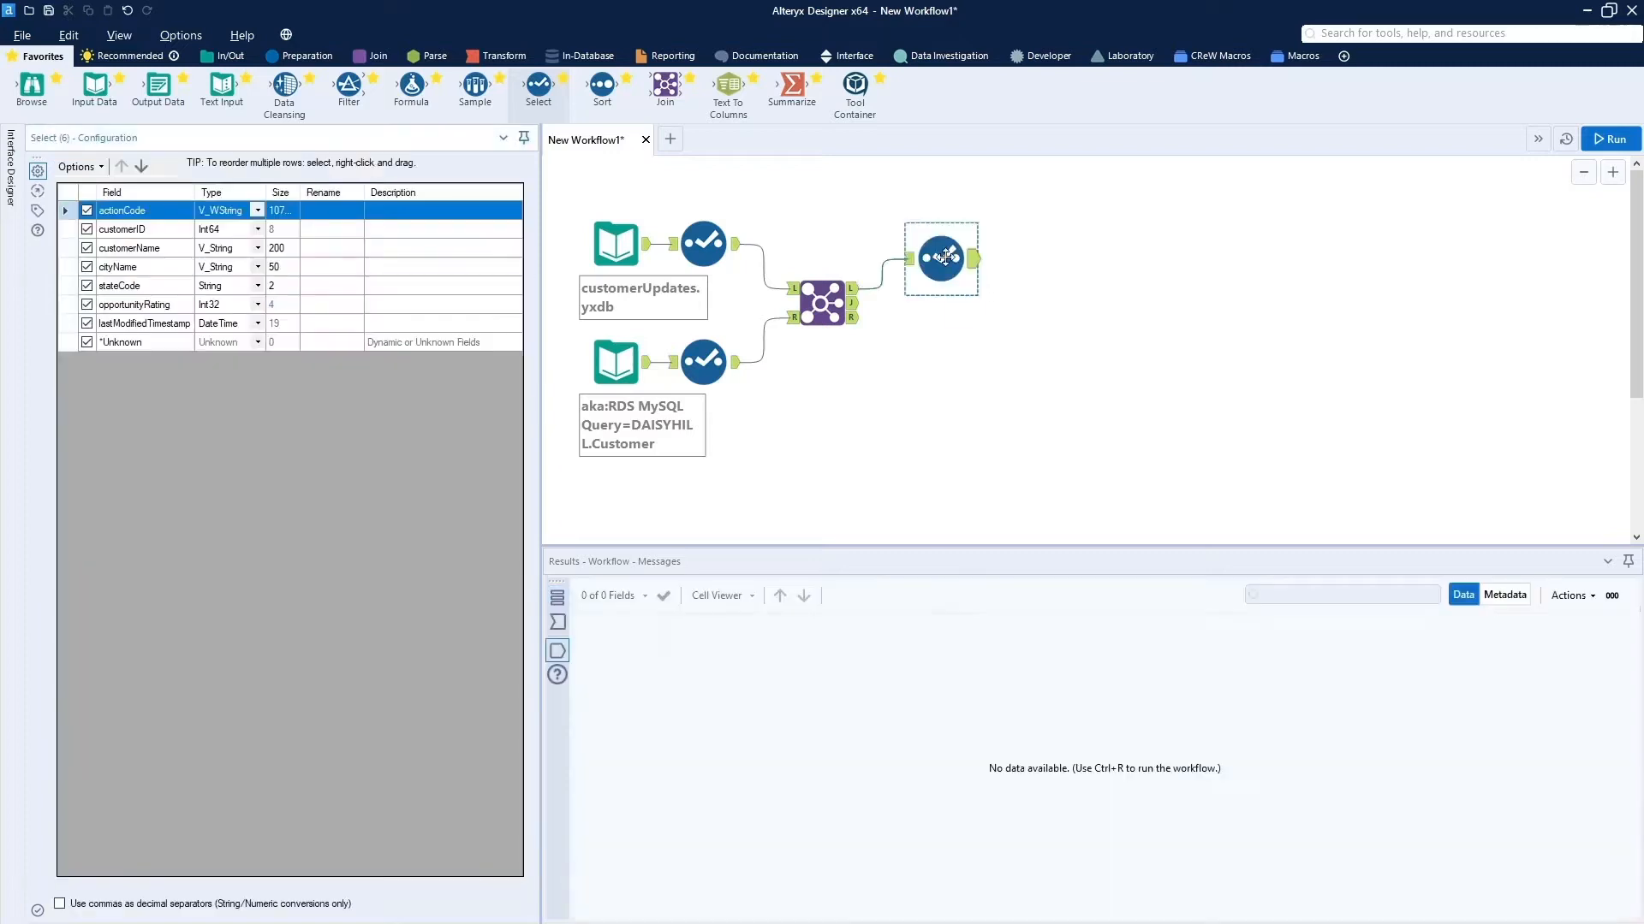
left_click(1594, 144)
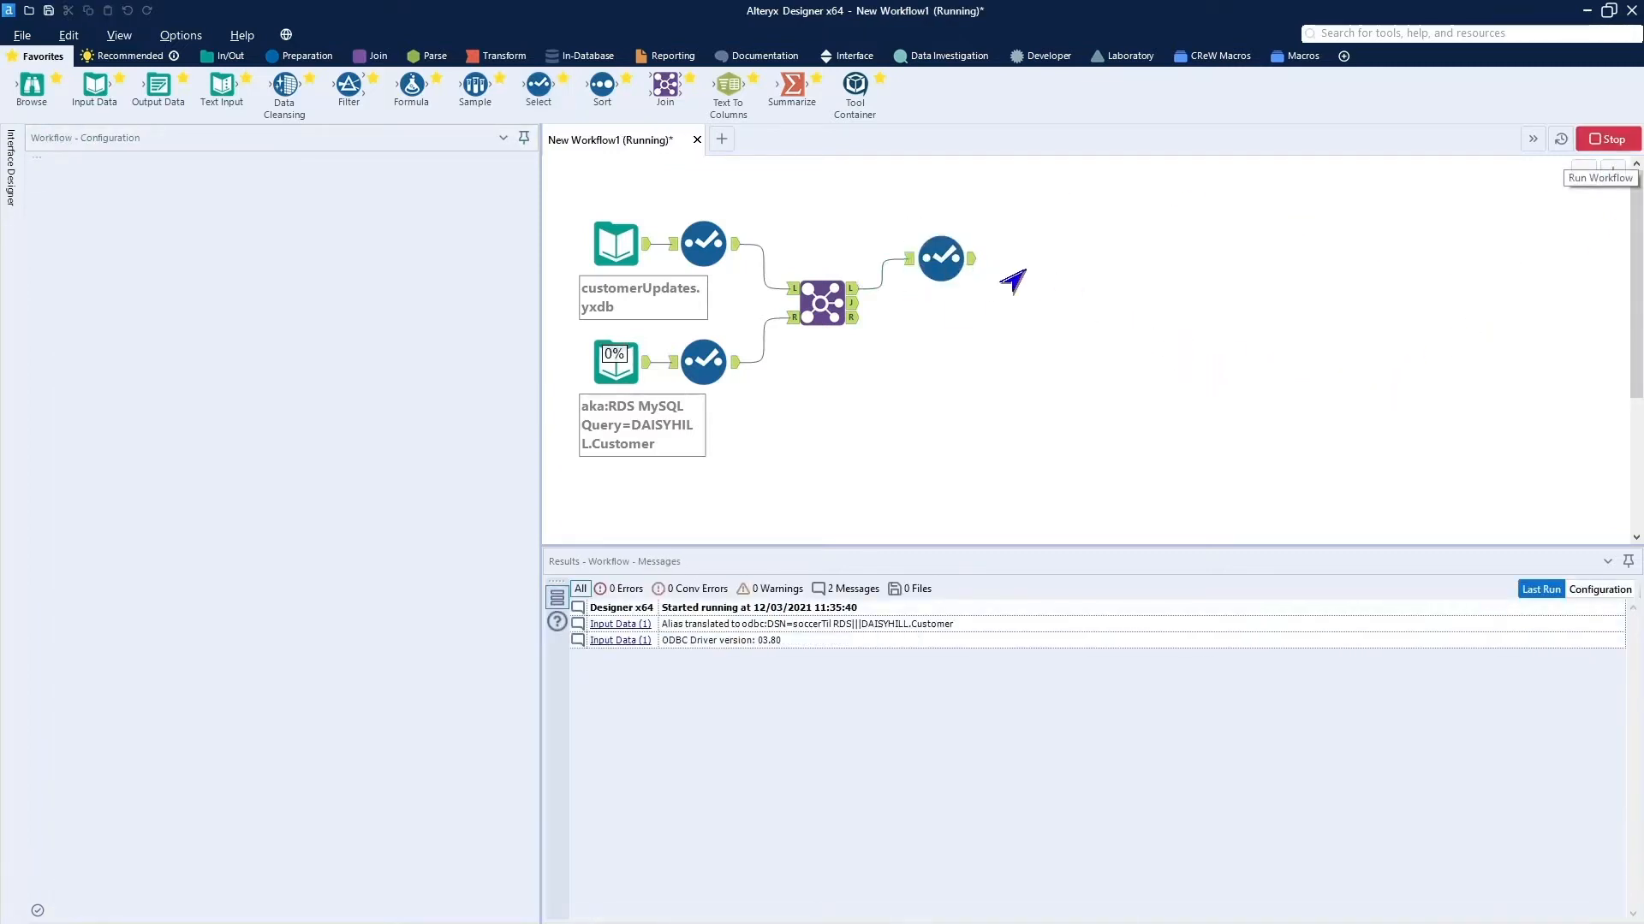
left_click(933, 261)
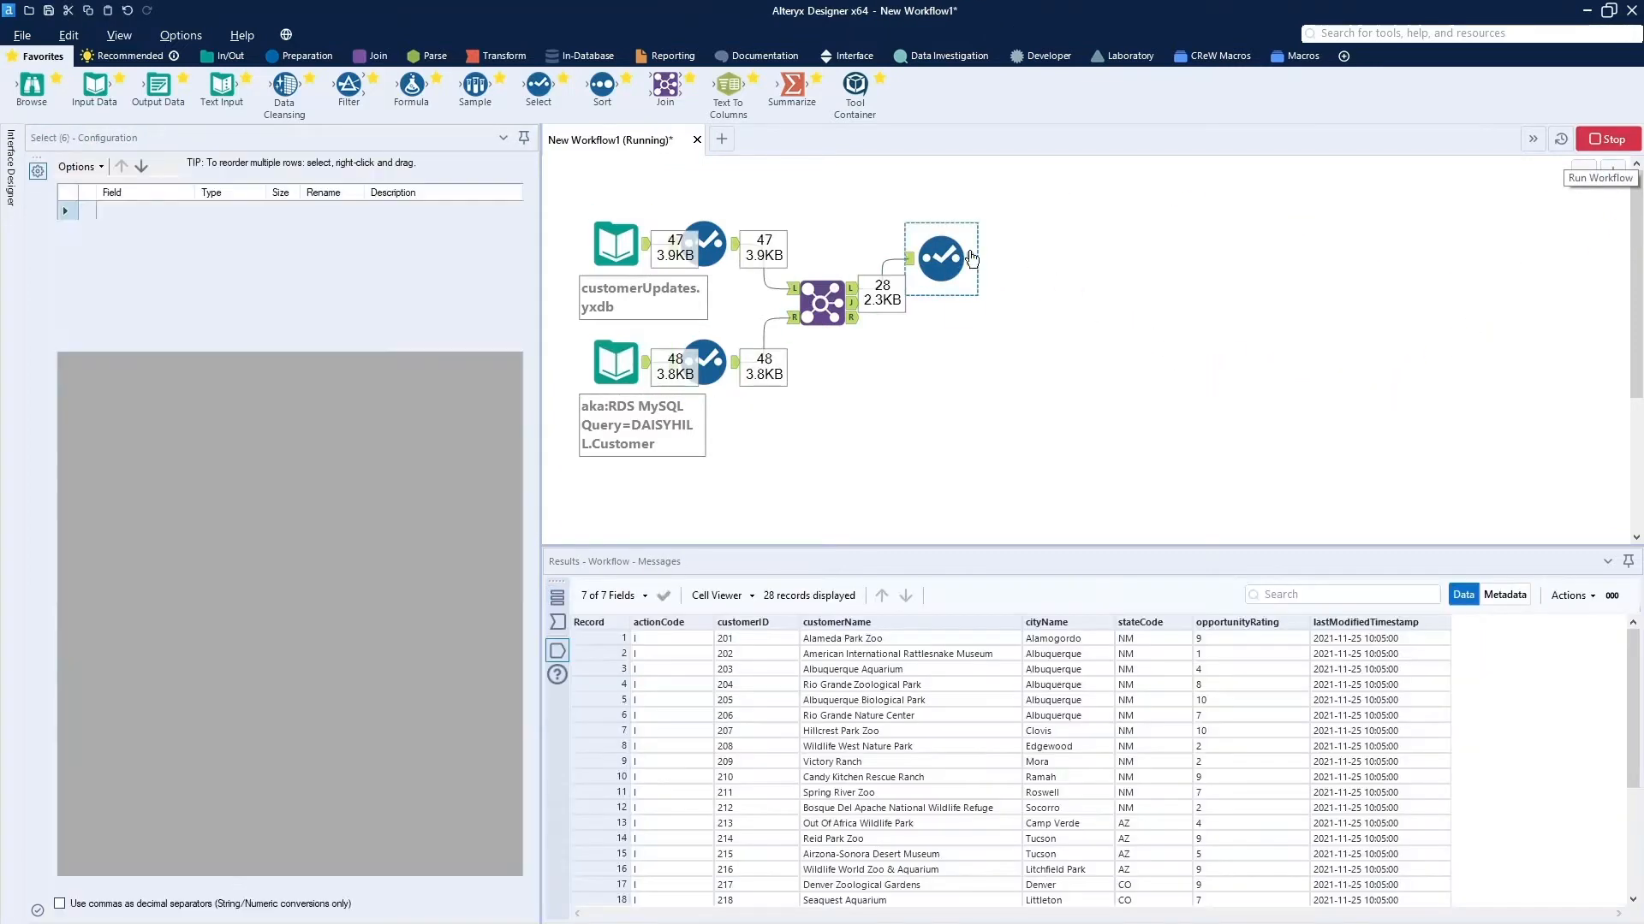
left_click(909, 263)
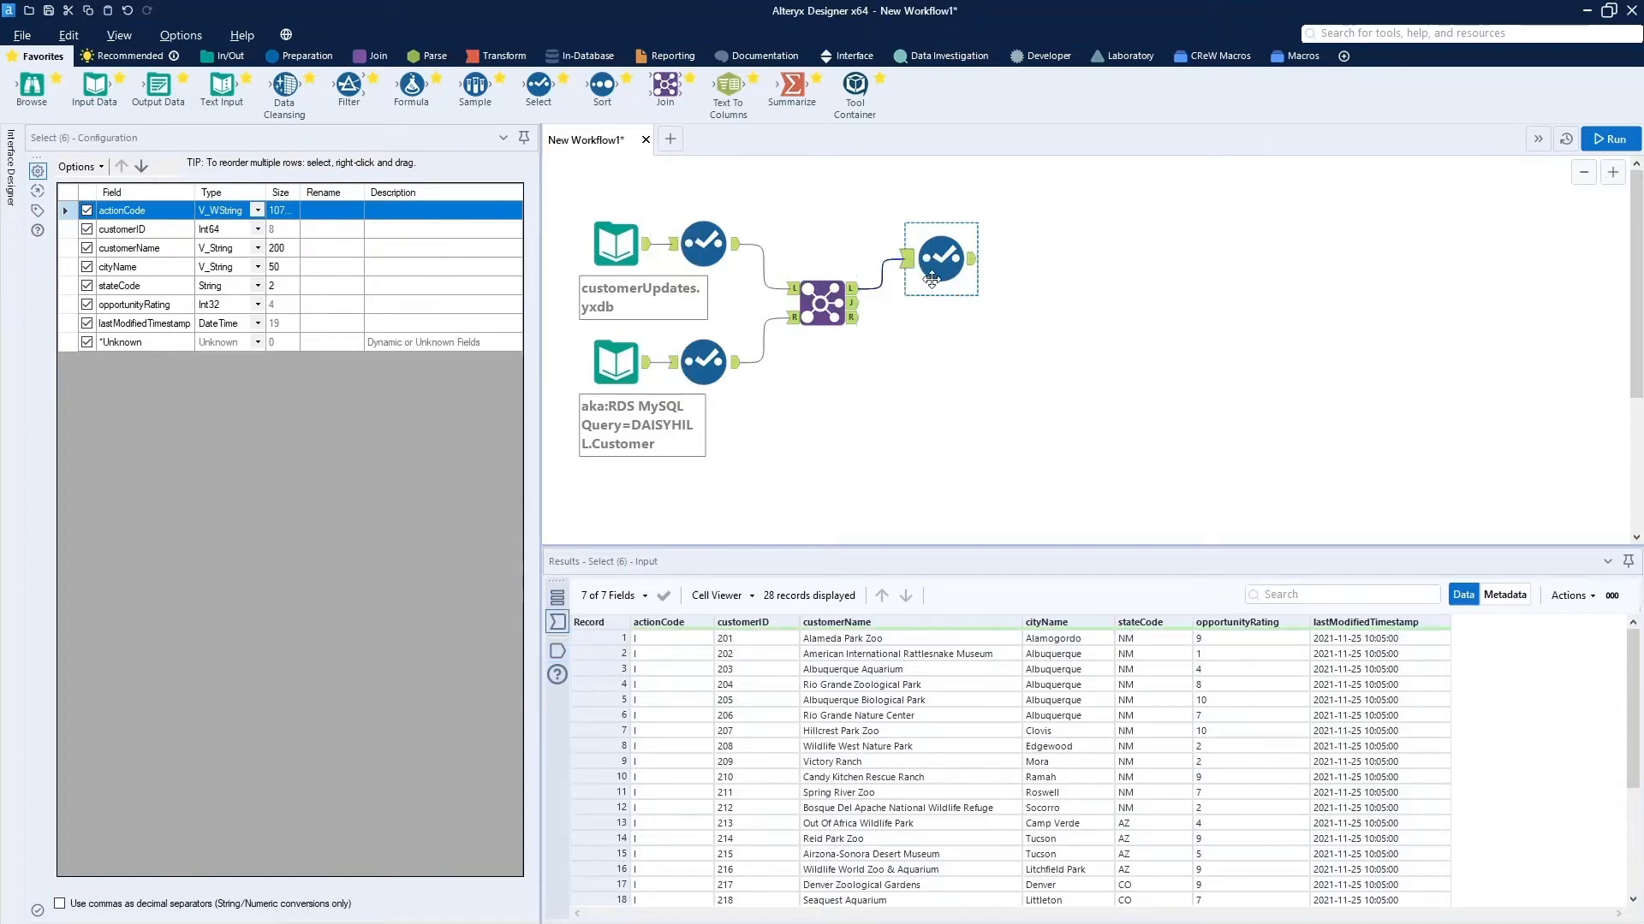
Move the Select tool on the Join's L output higher on the canvas and annotate it "Inserts"
left_click_drag(939, 267, 939, 222)
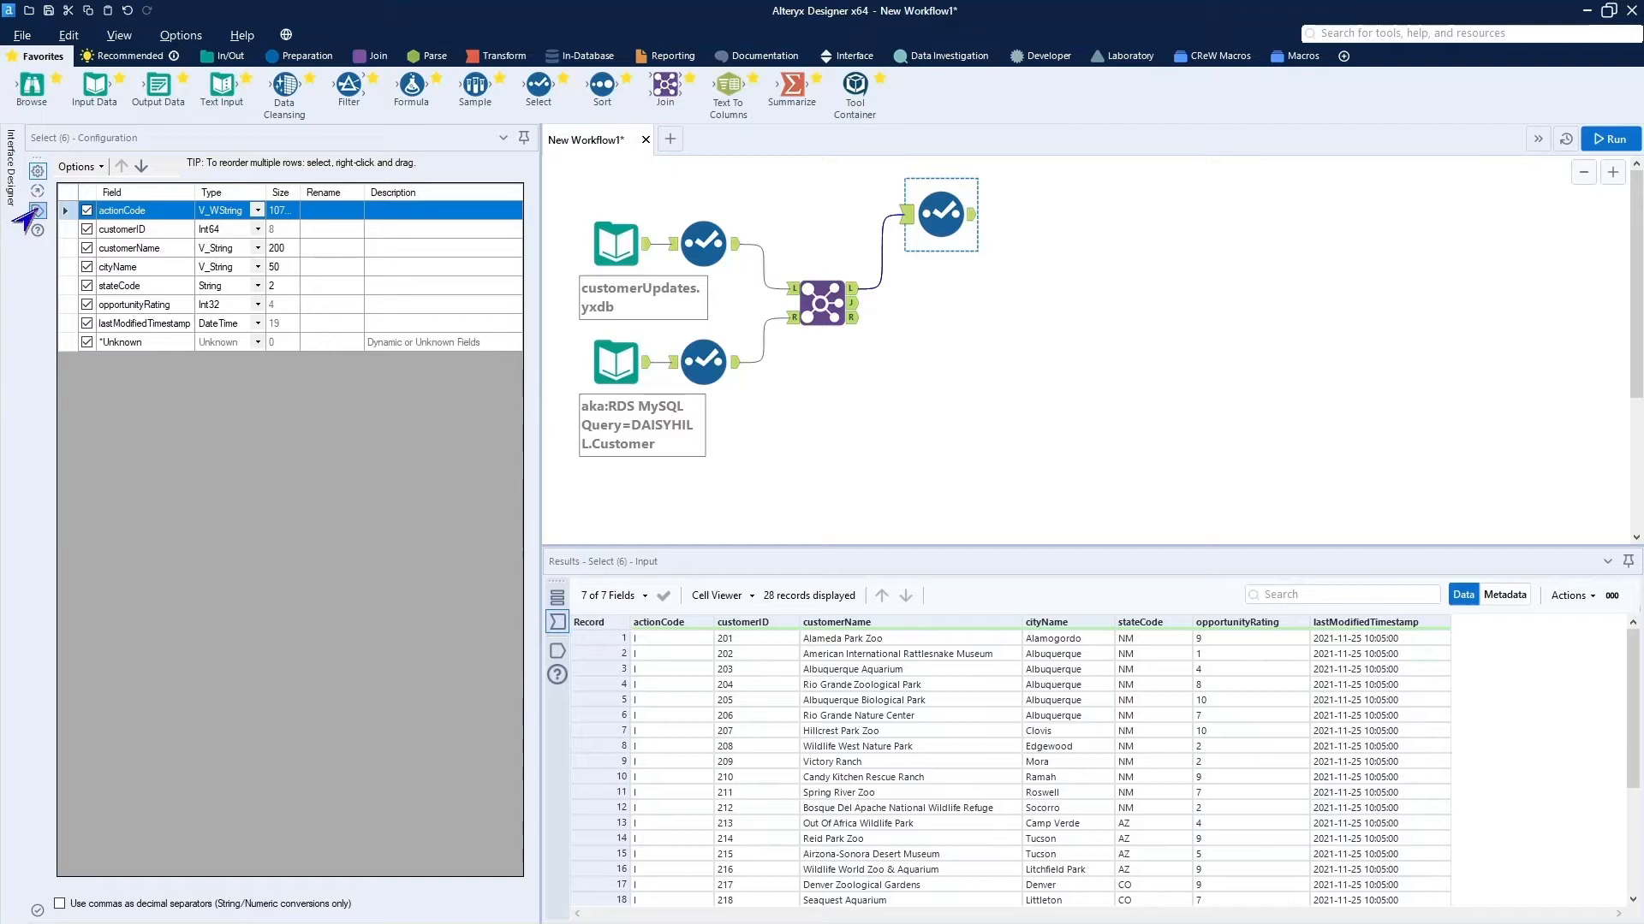
left_click(36, 210)
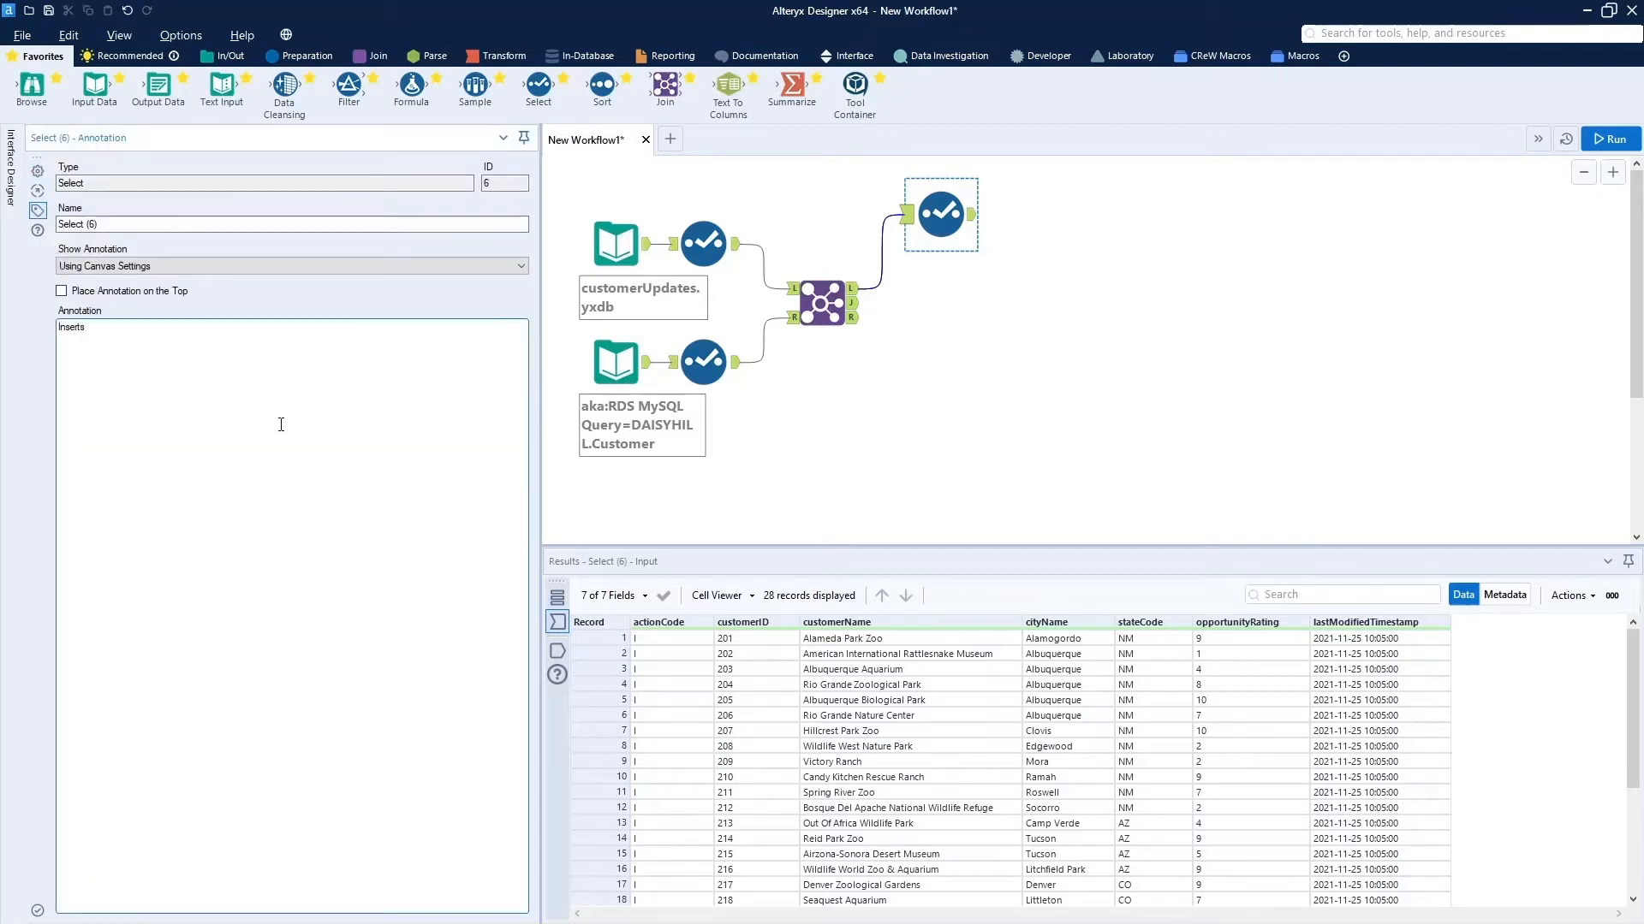
left_click(985, 407)
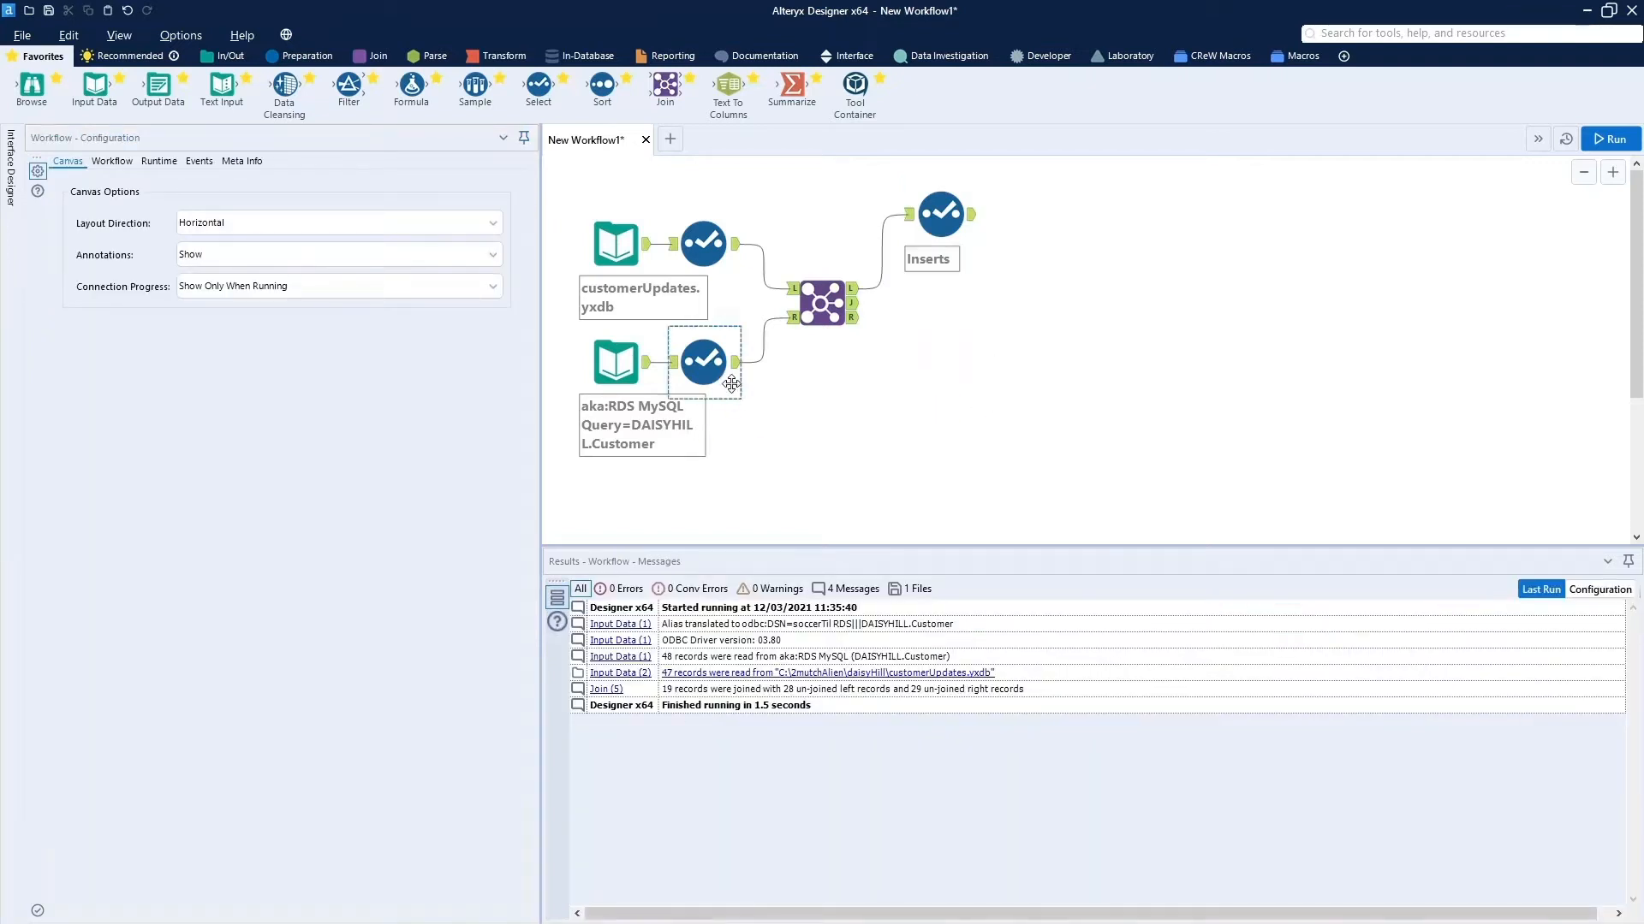
Review the records coming out of the Inserts Select tool
left_click(978, 218)
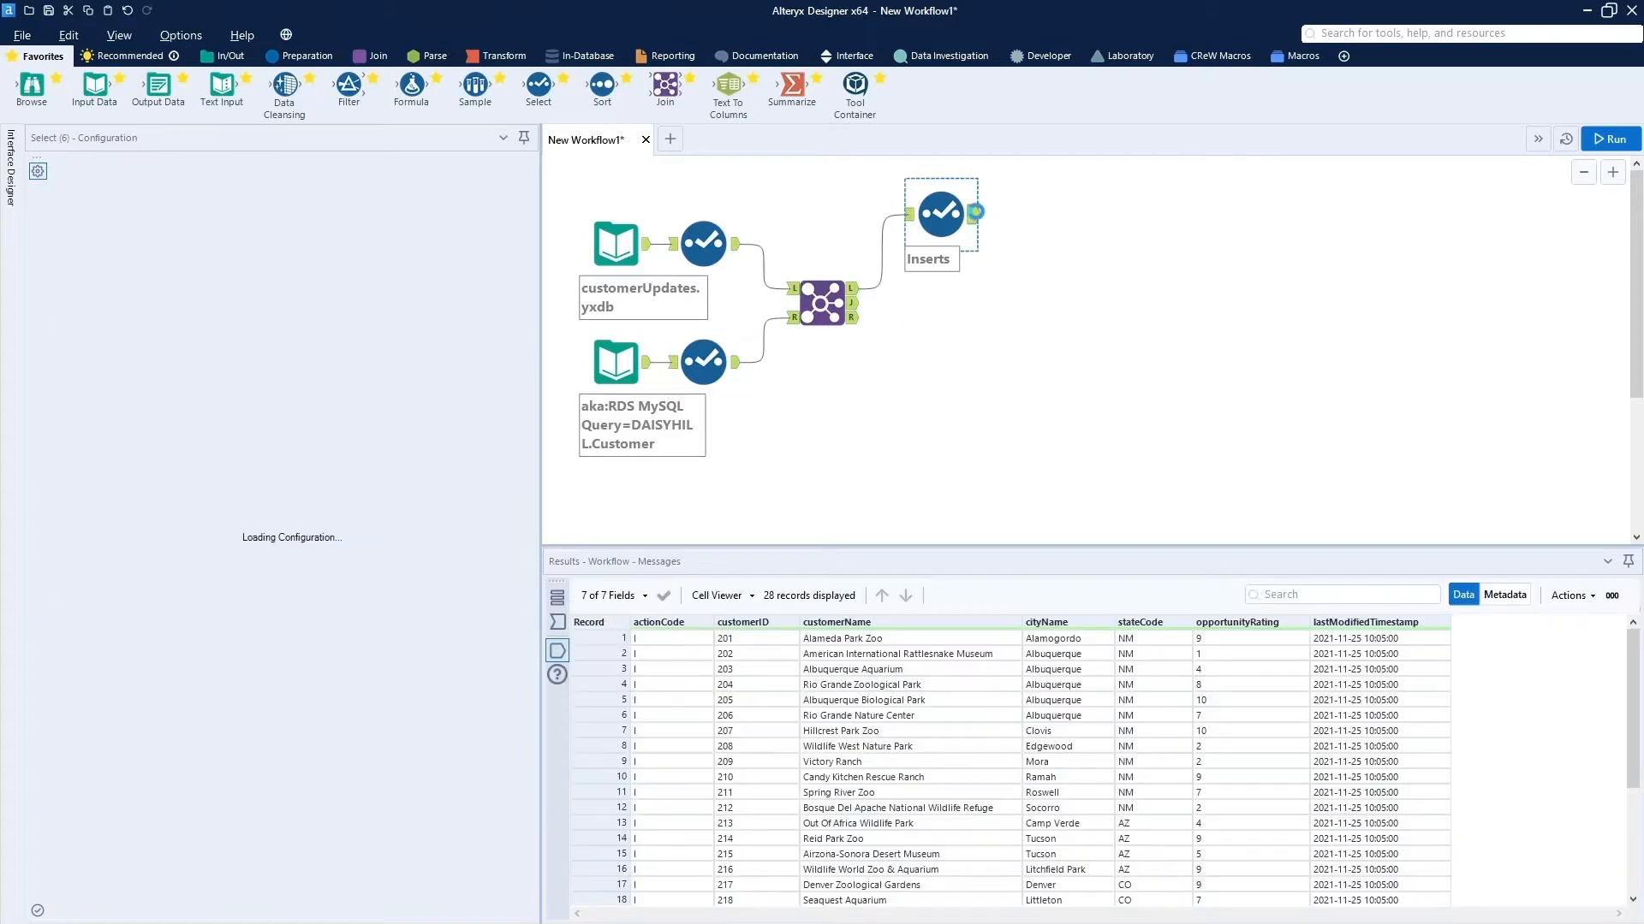
scroll(924, 740, "down", 4)
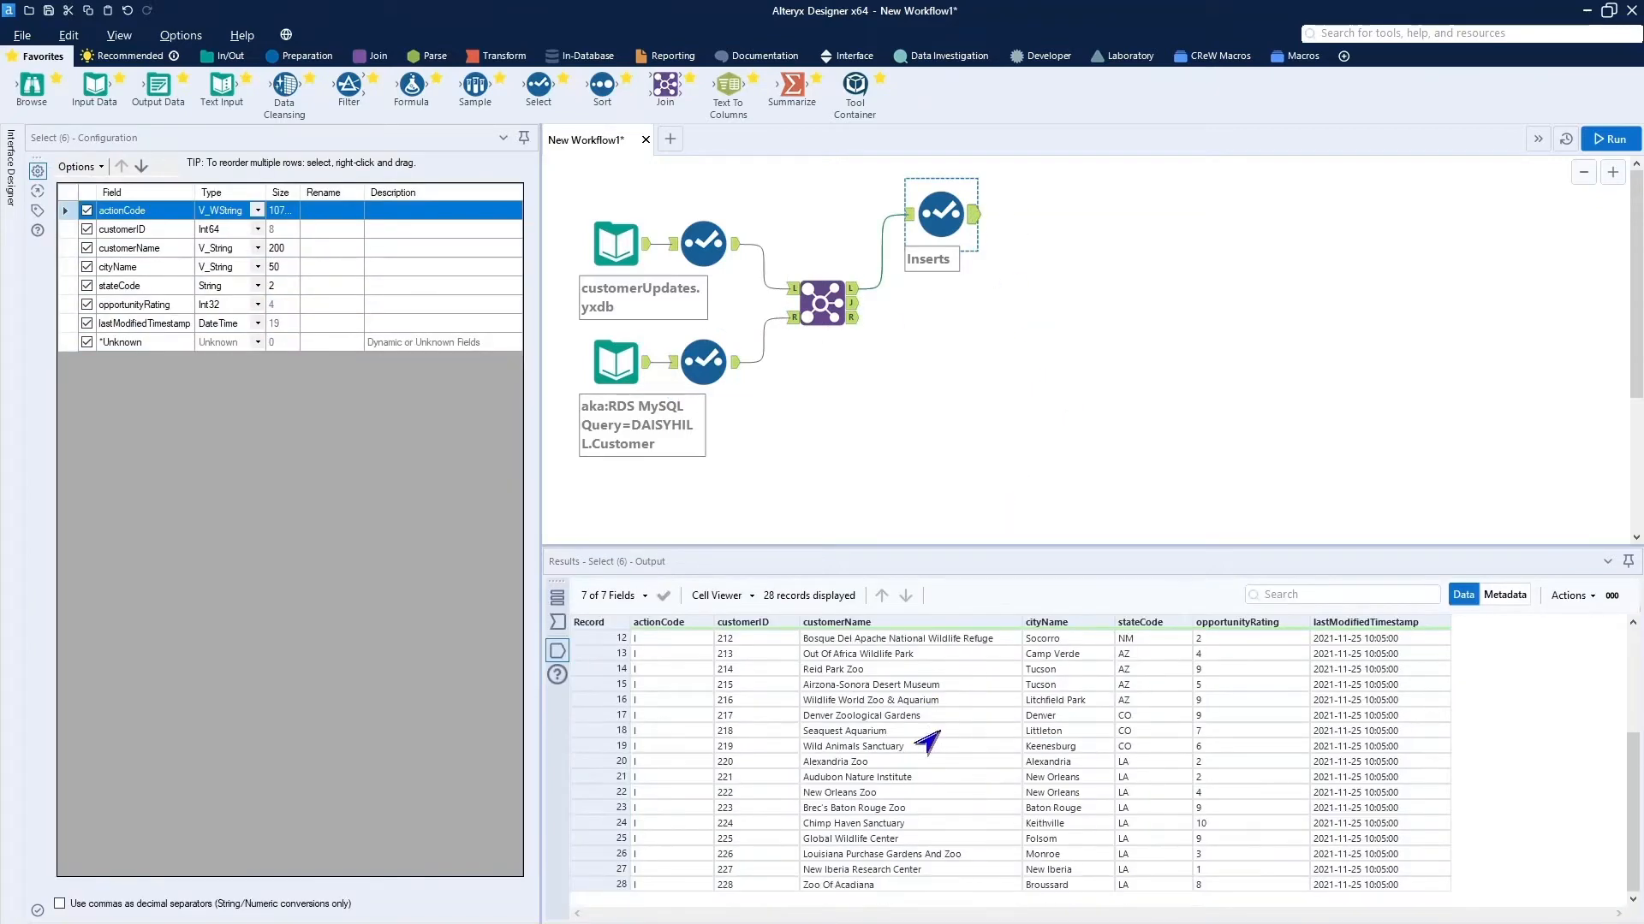
scroll(925, 739, "up", 4)
scroll(927, 743, "down", 3)
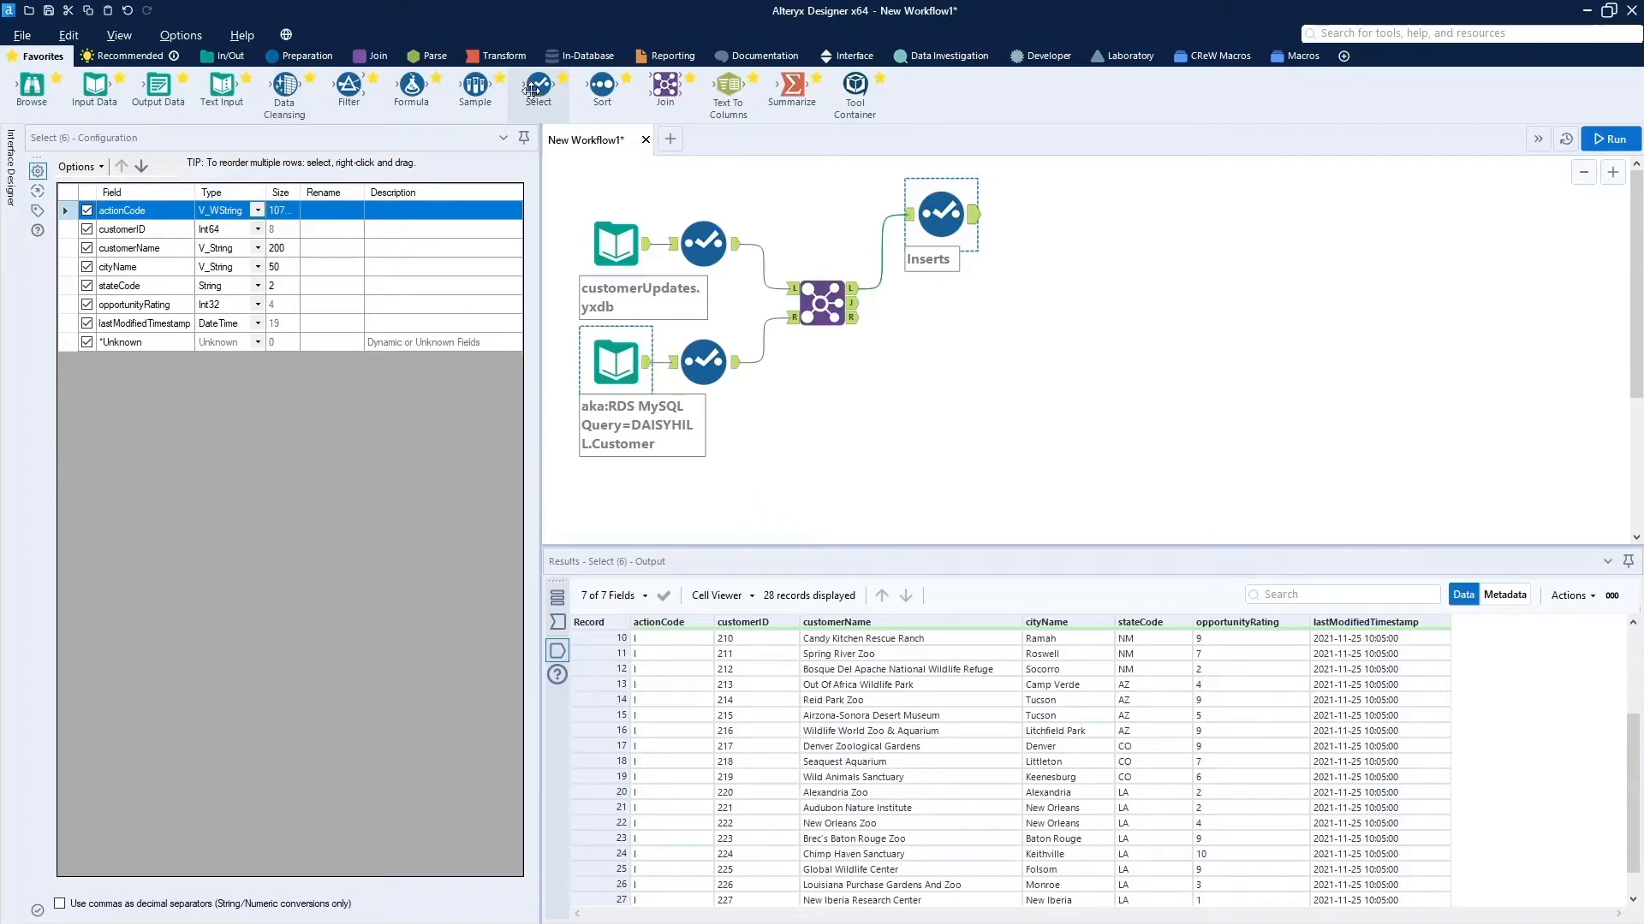
Connect a Select tool to the Join's R output and annotate it "unchanged"
left_click_drag(532, 89, 948, 416)
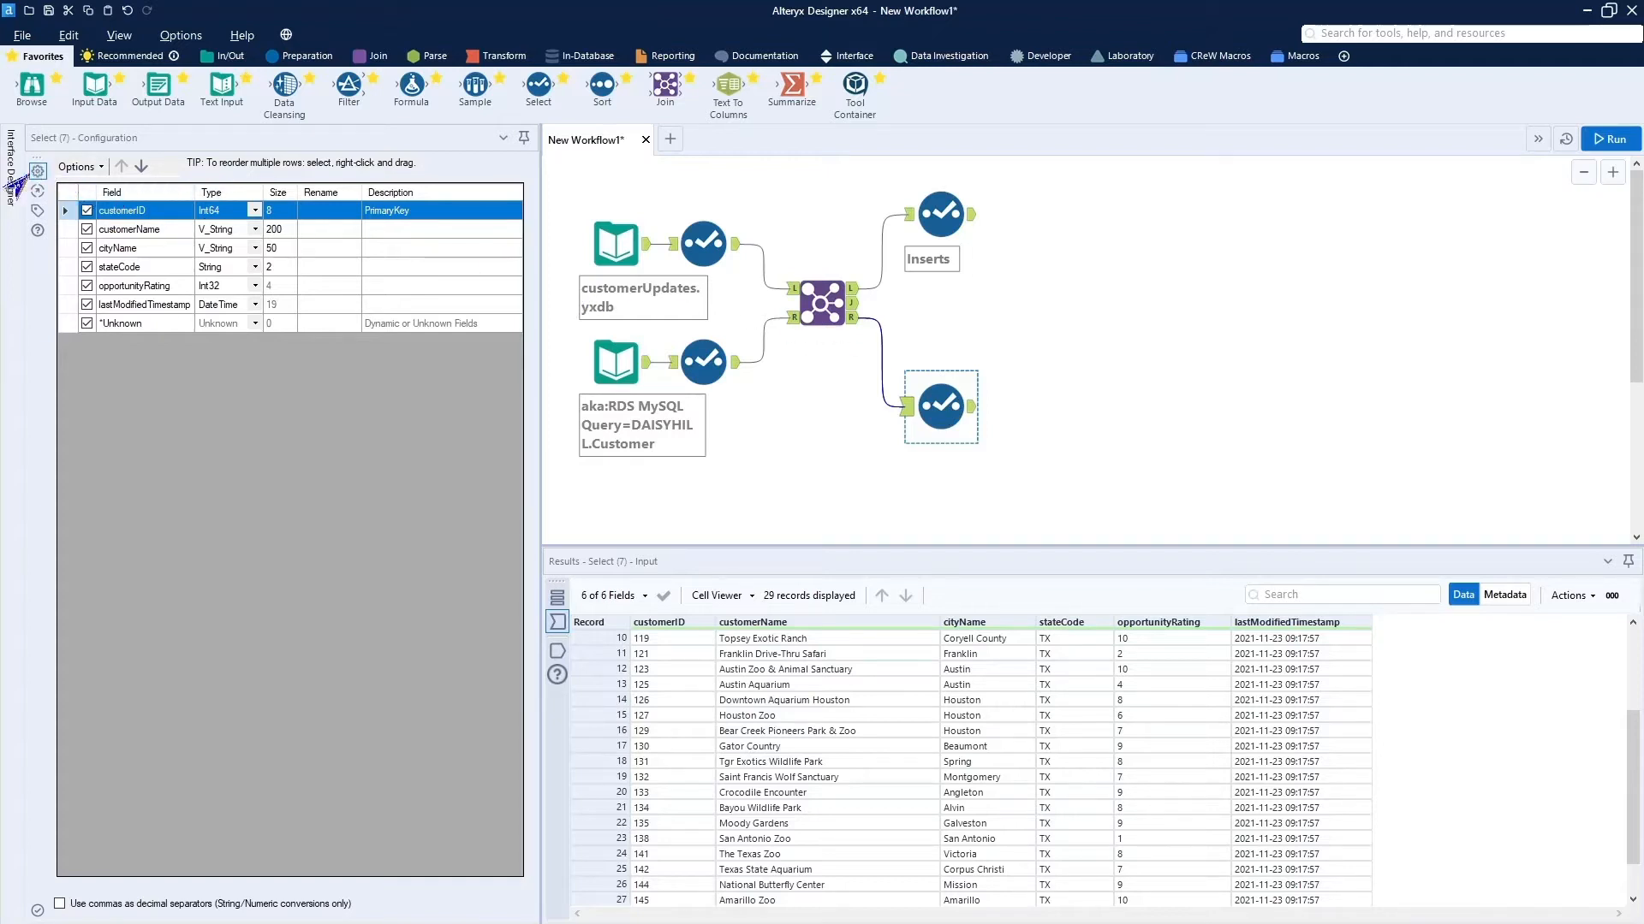
left_click(34, 216)
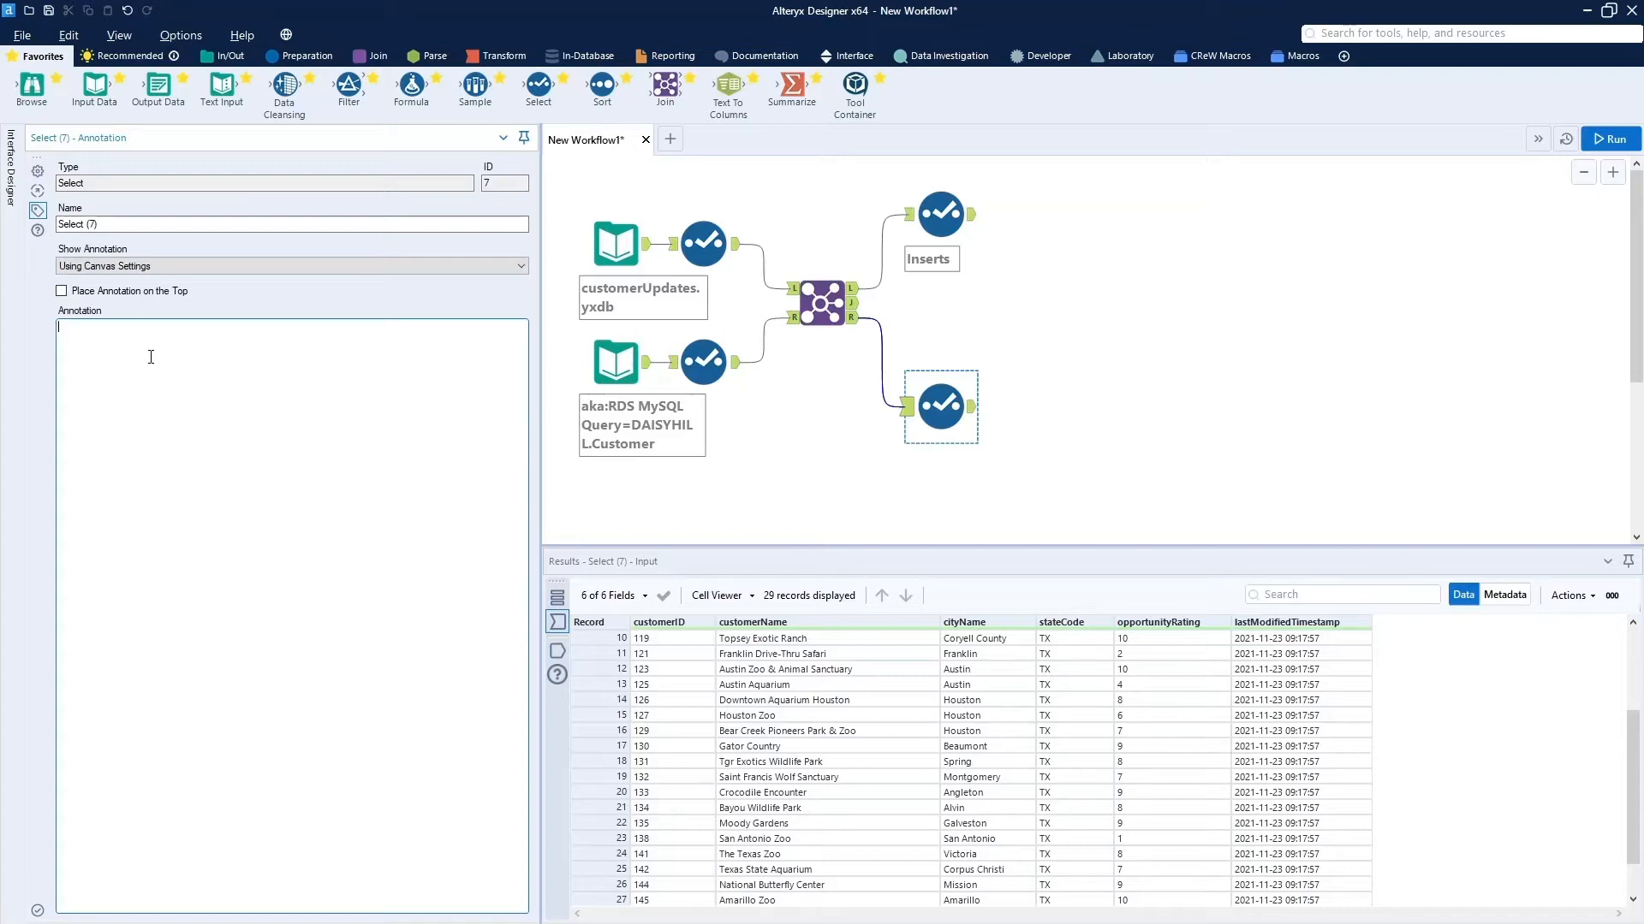
type("unchanged")
left_click(1035, 343)
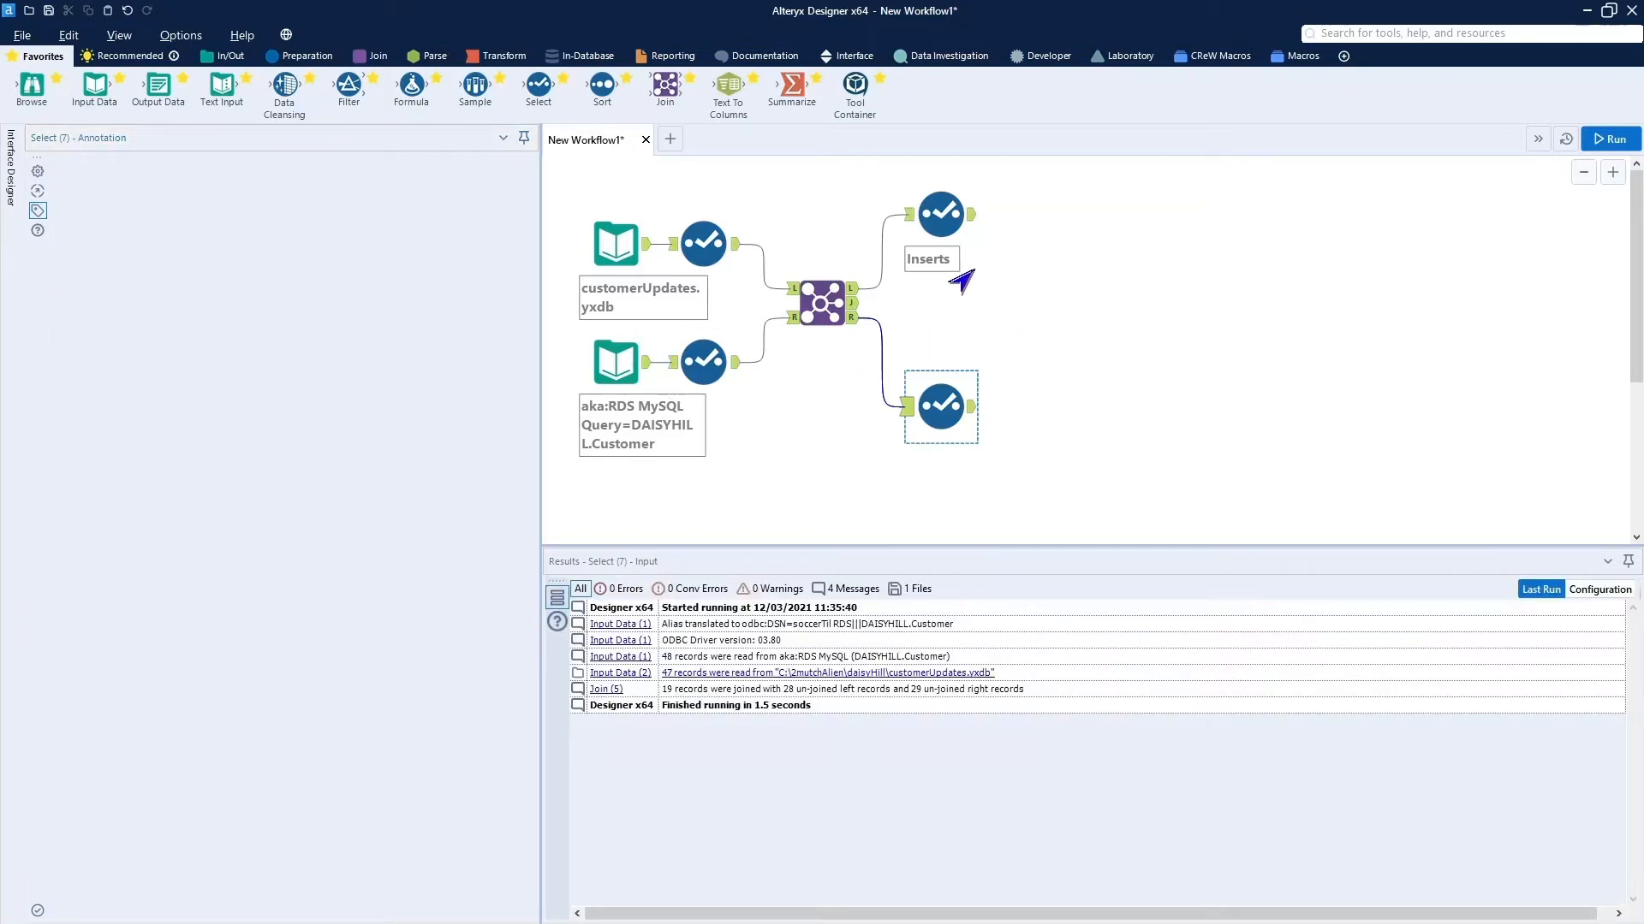
left_click(955, 227)
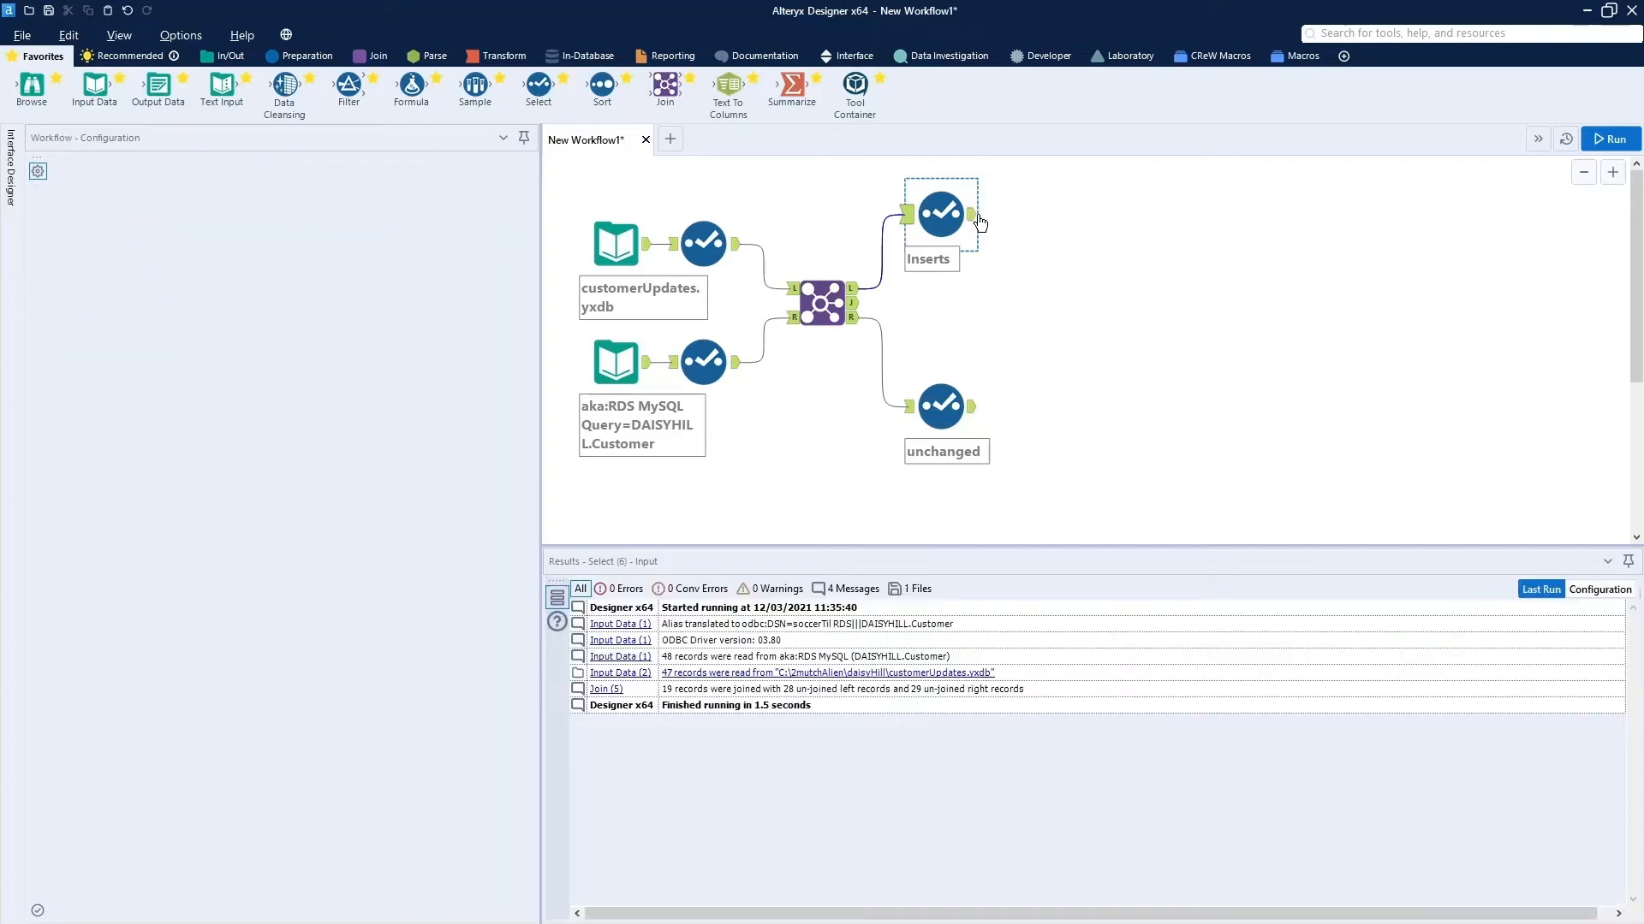
left_click(985, 224)
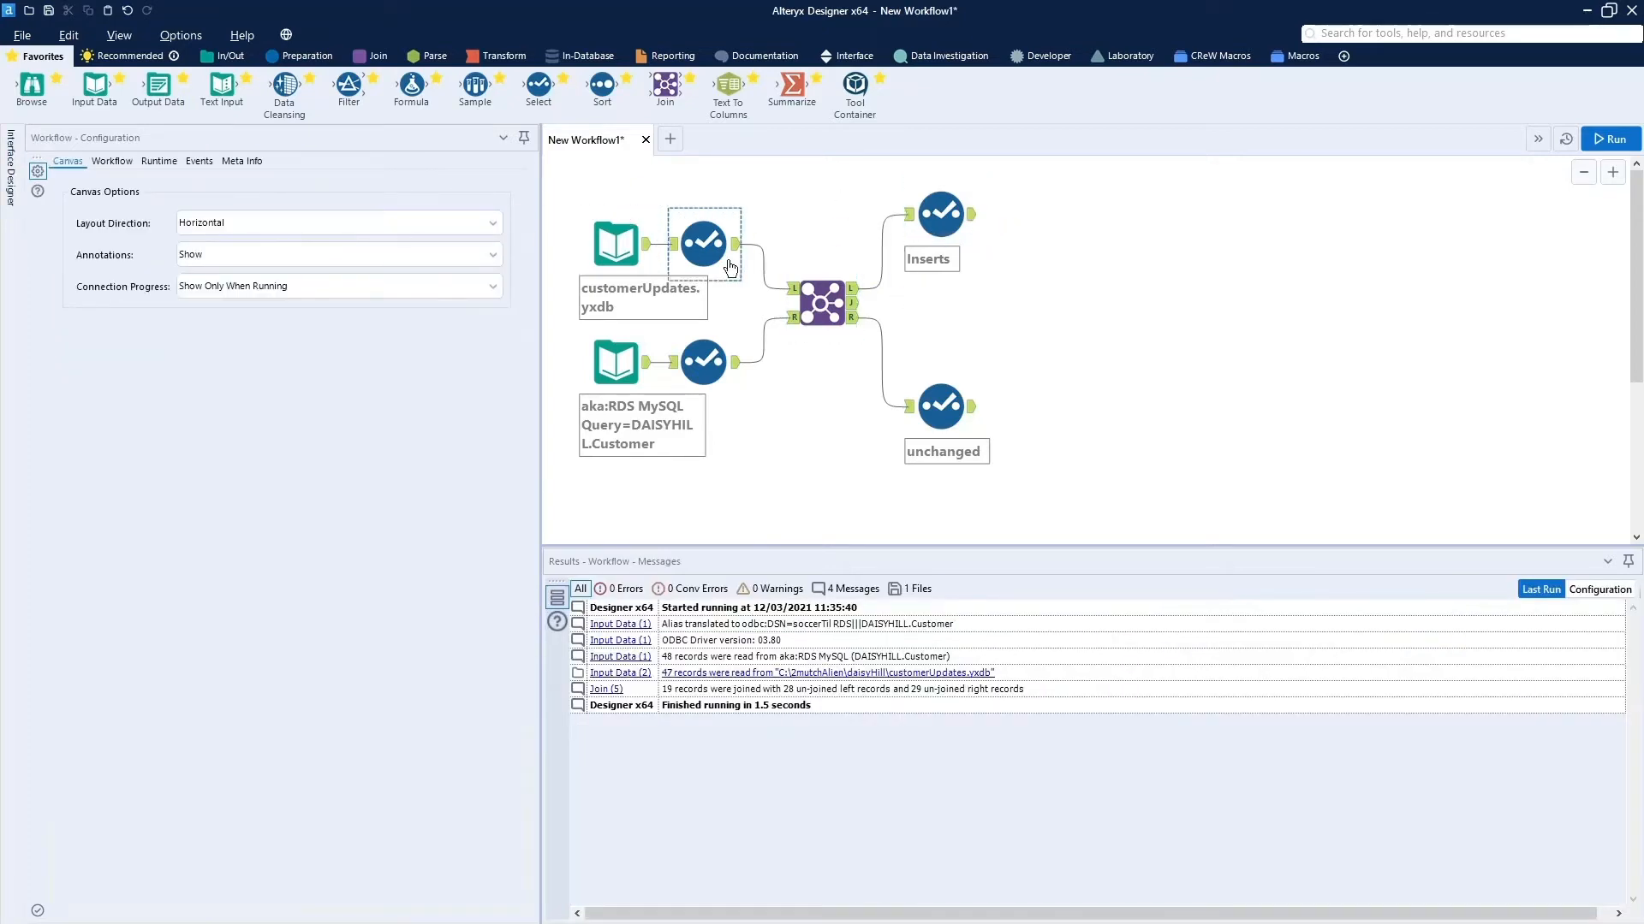
Exclude the actionCode field from the Select tool annotated "Inserts"
left_click(965, 236)
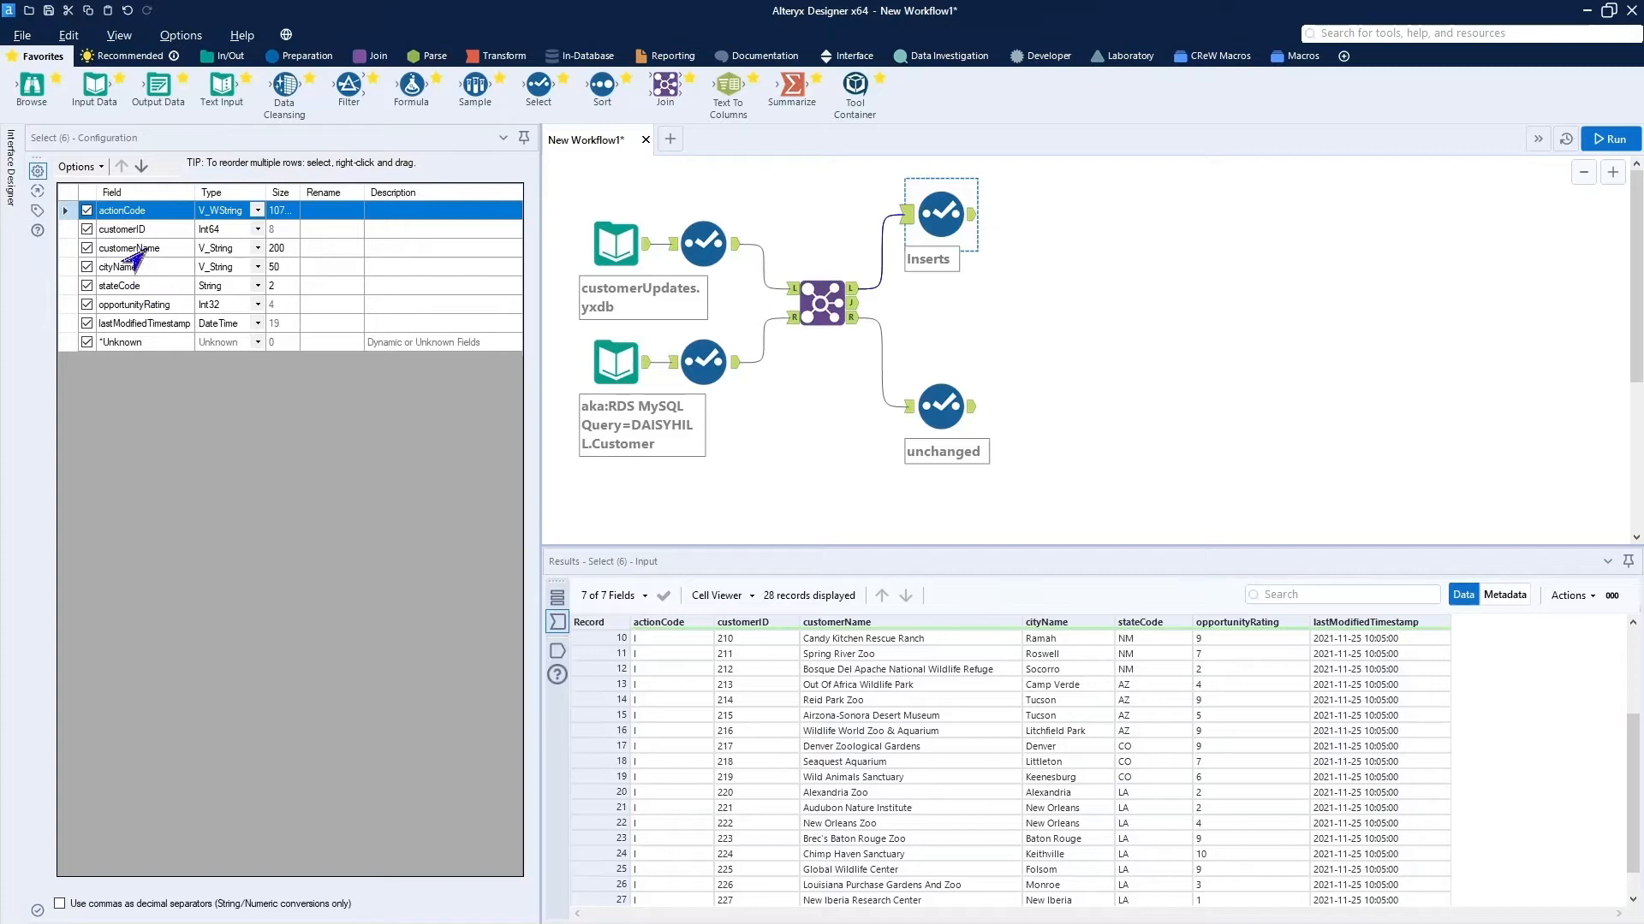
left_click(87, 211)
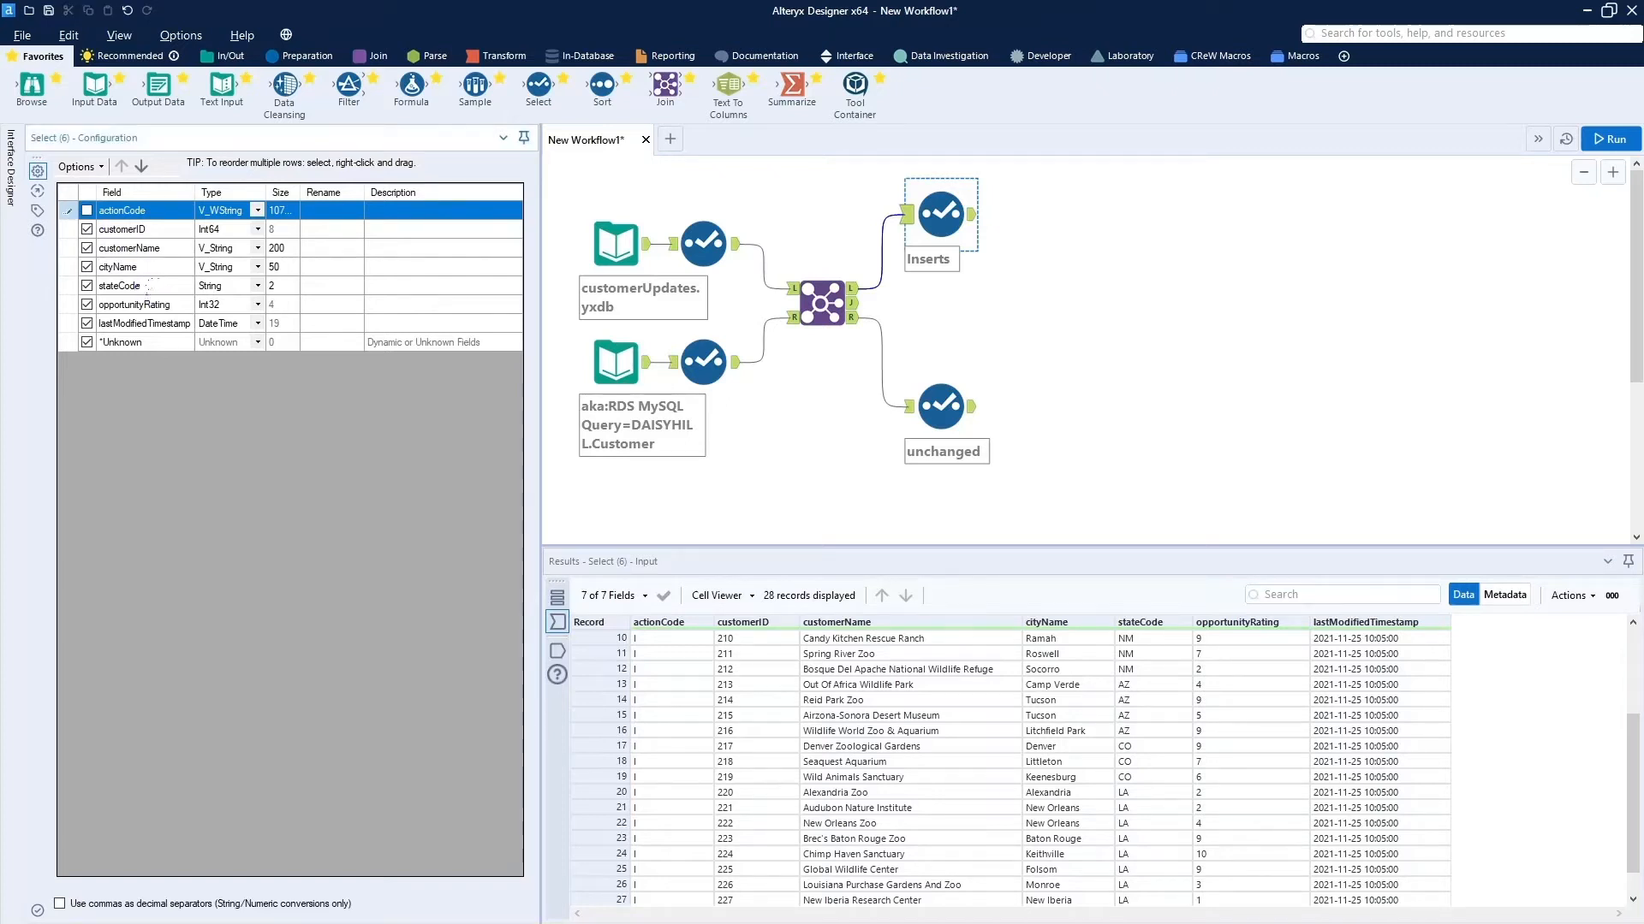
Connect a Filter tool to the Join's J output with a basic filter for actionCode equals U
left_click(863, 314)
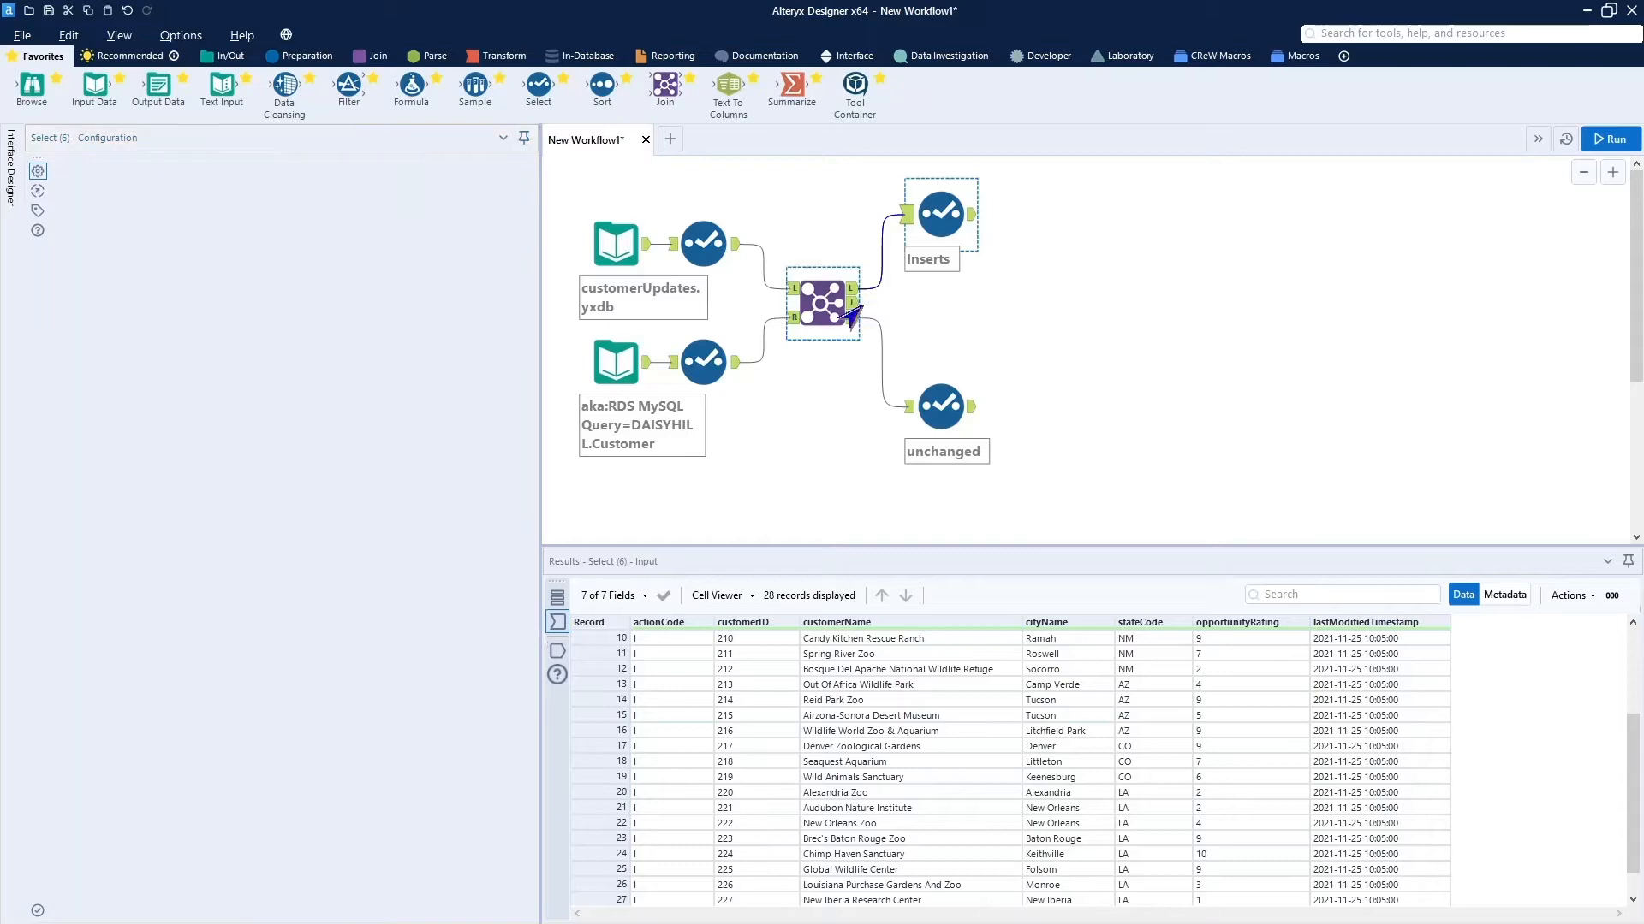
left_click(854, 314)
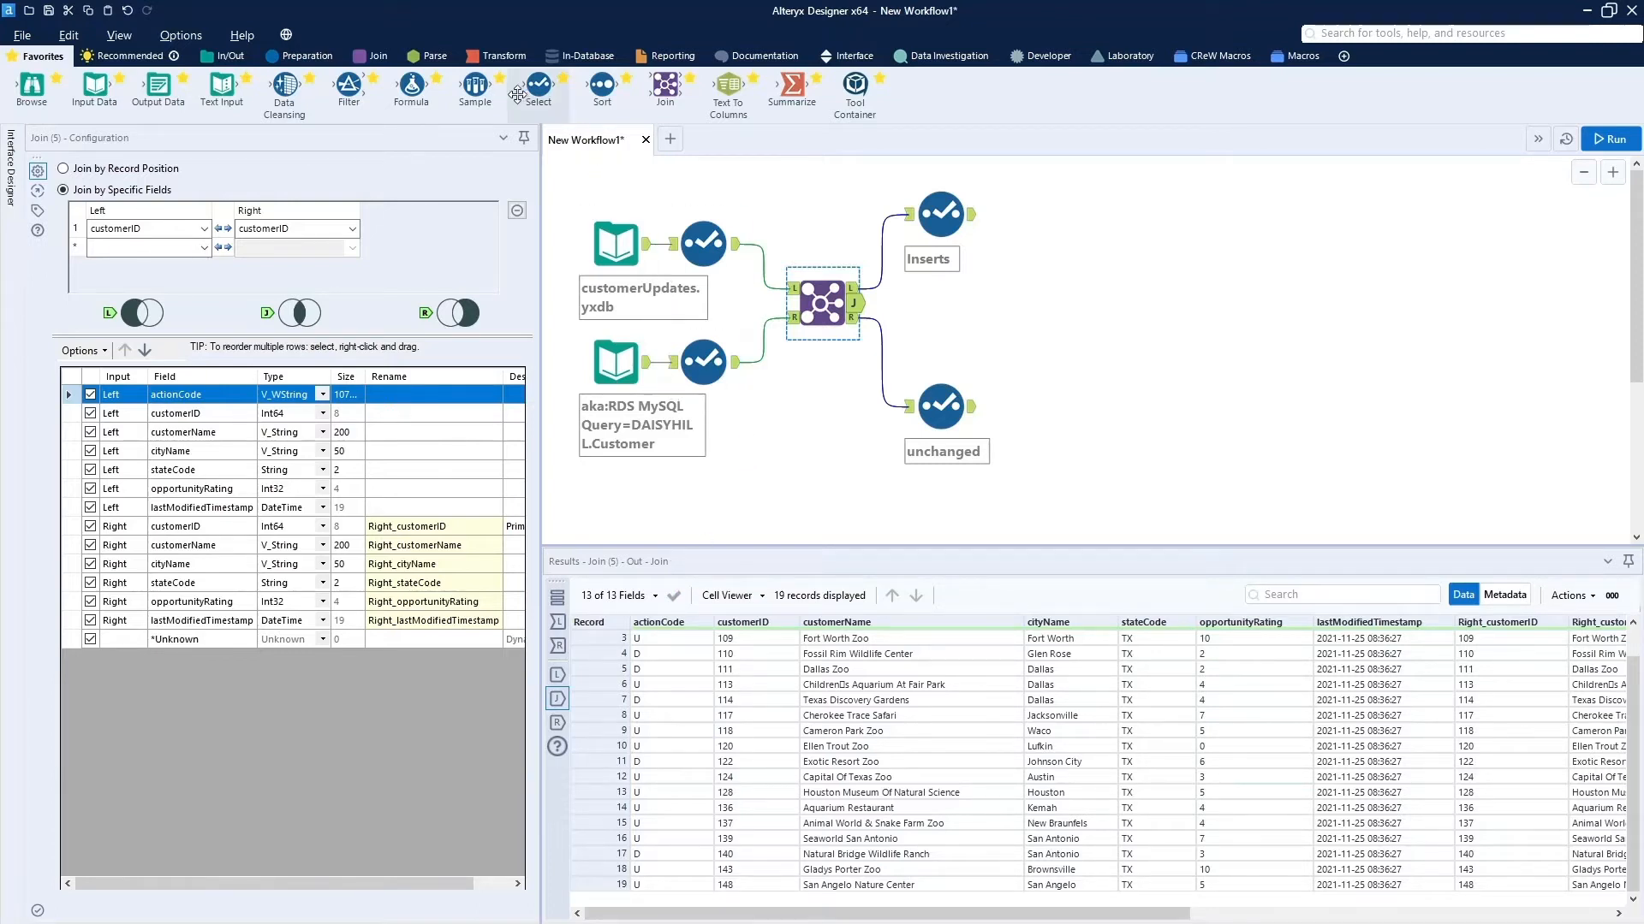
left_click_drag(347, 83, 942, 306)
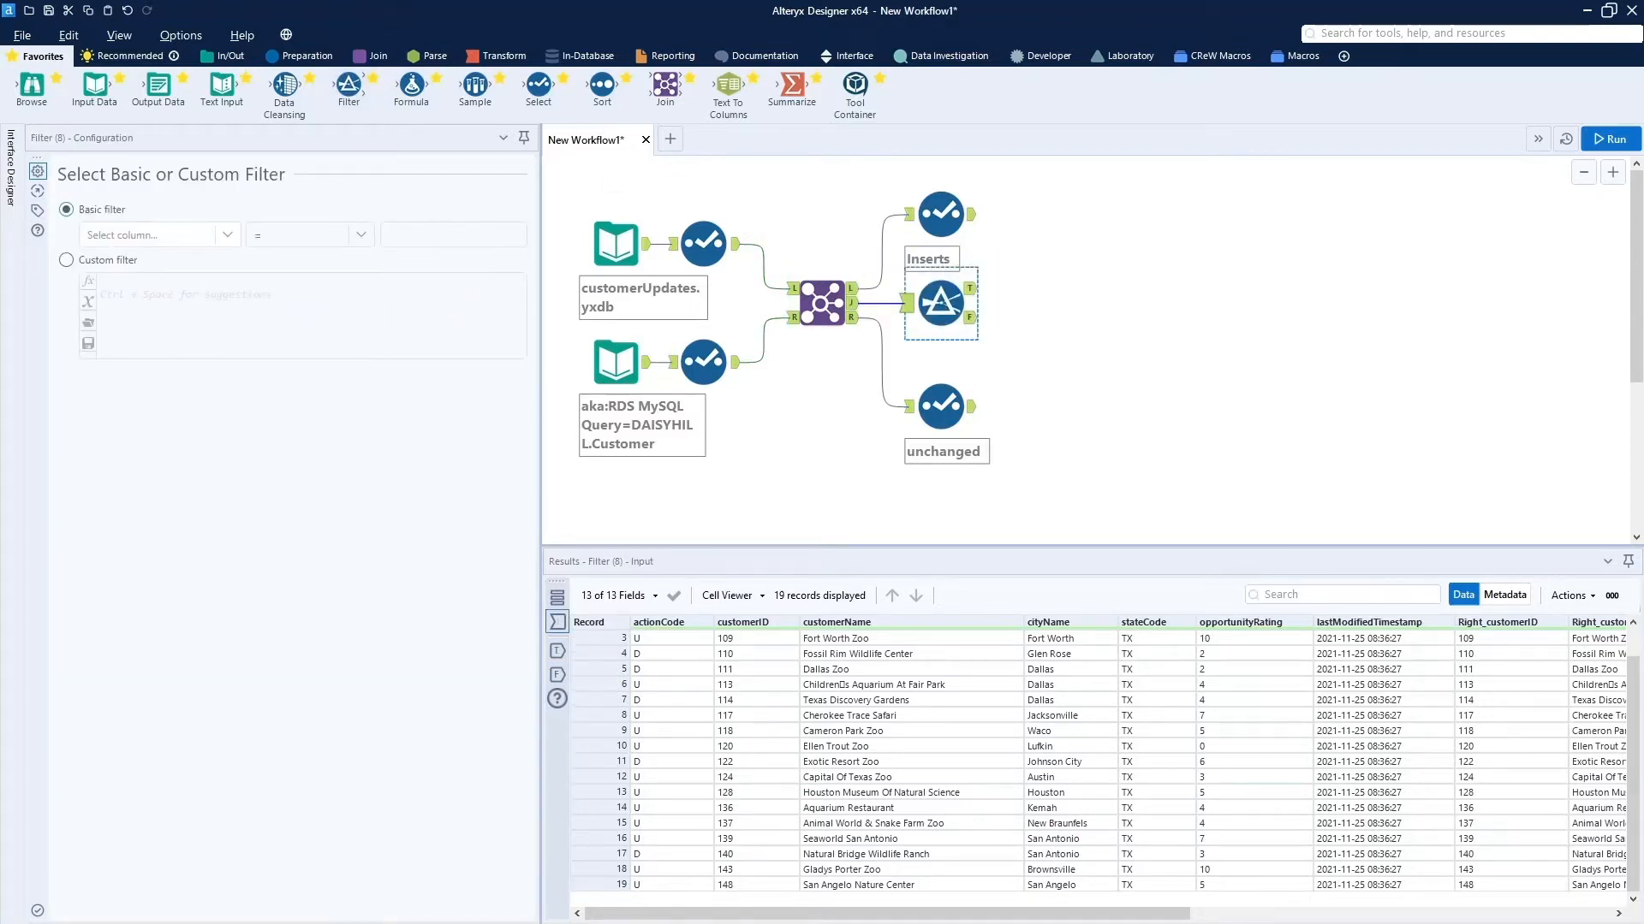
left_click(246, 241)
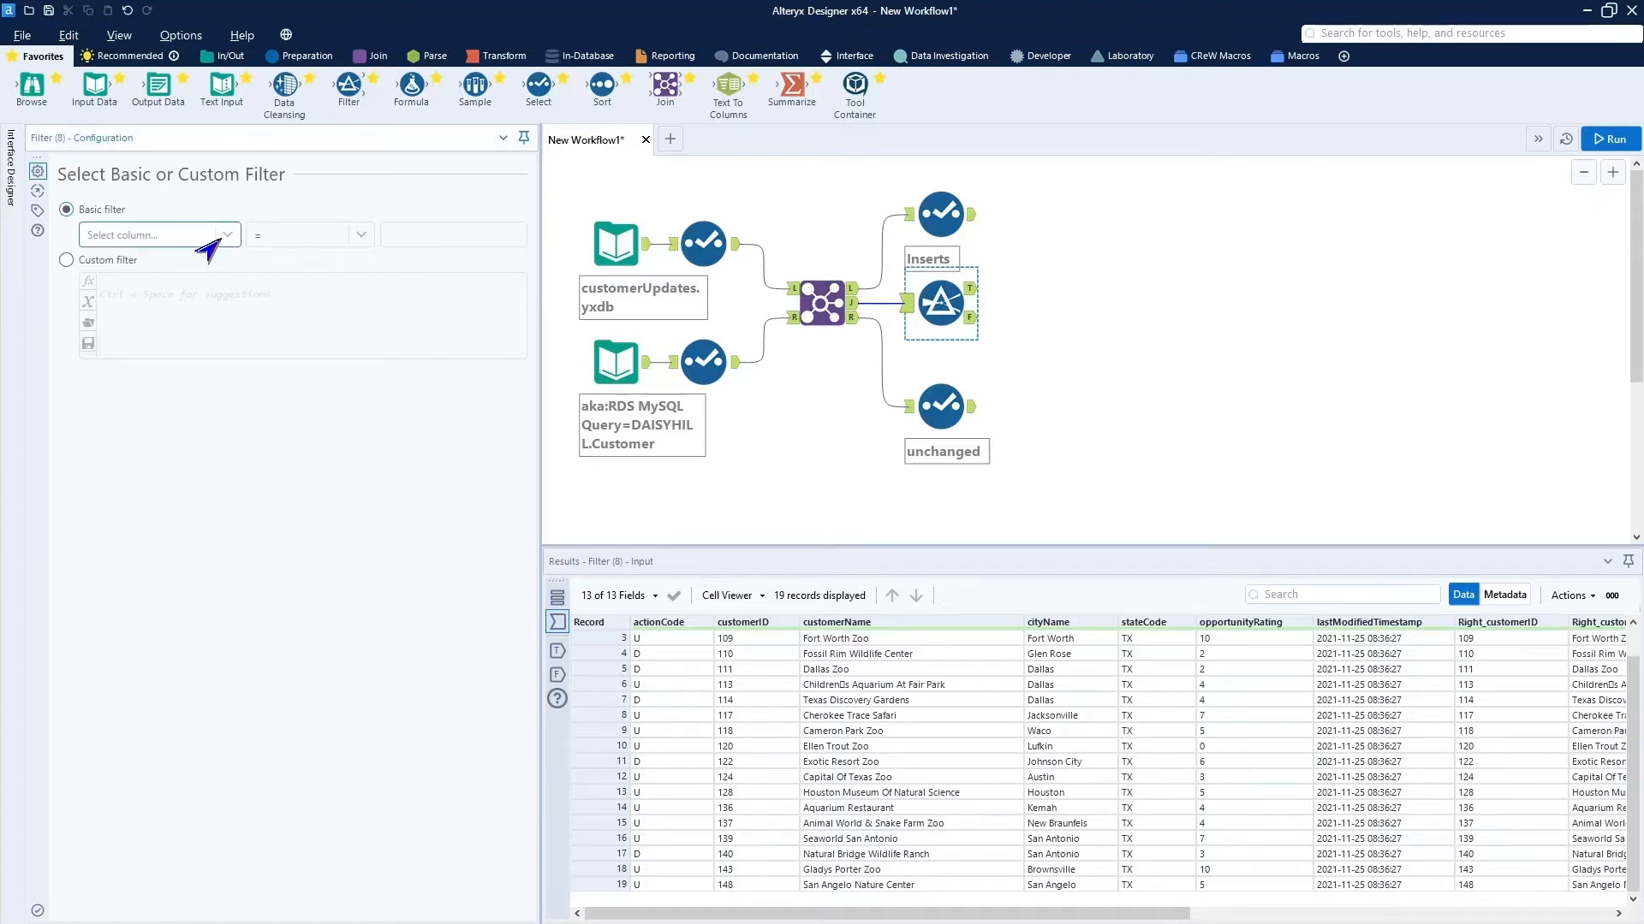
left_click(224, 237)
left_click(198, 268)
left_click(428, 242)
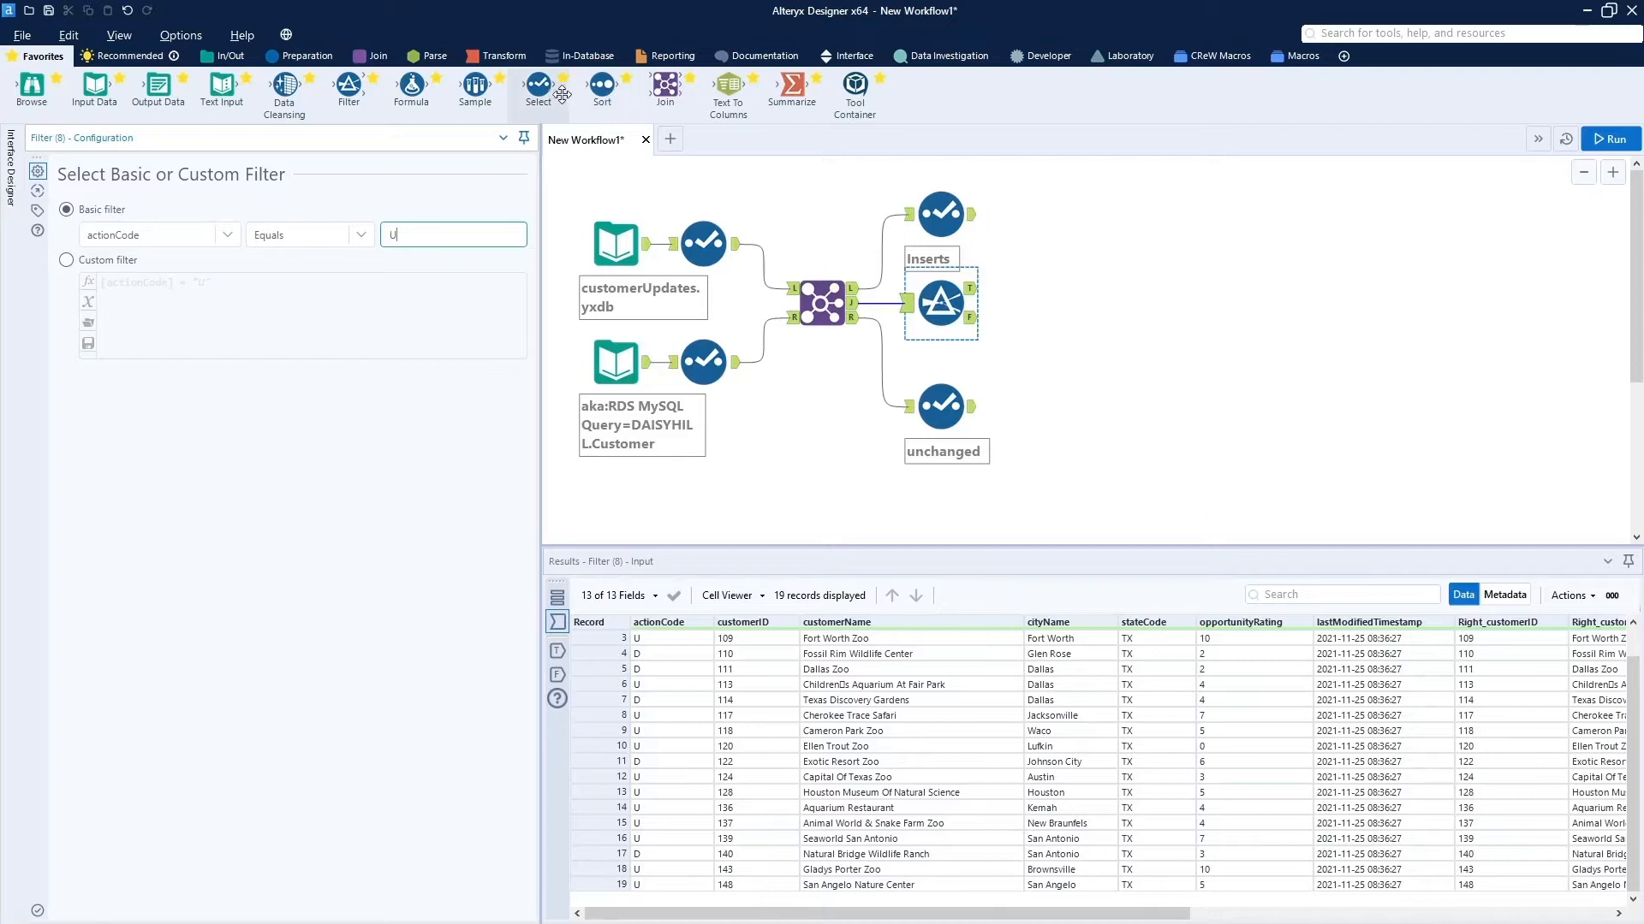
Connect a Select tool to the Filter's True output, run the workflow and inspect the records on the False output
left_click_drag(537, 86, 1046, 304)
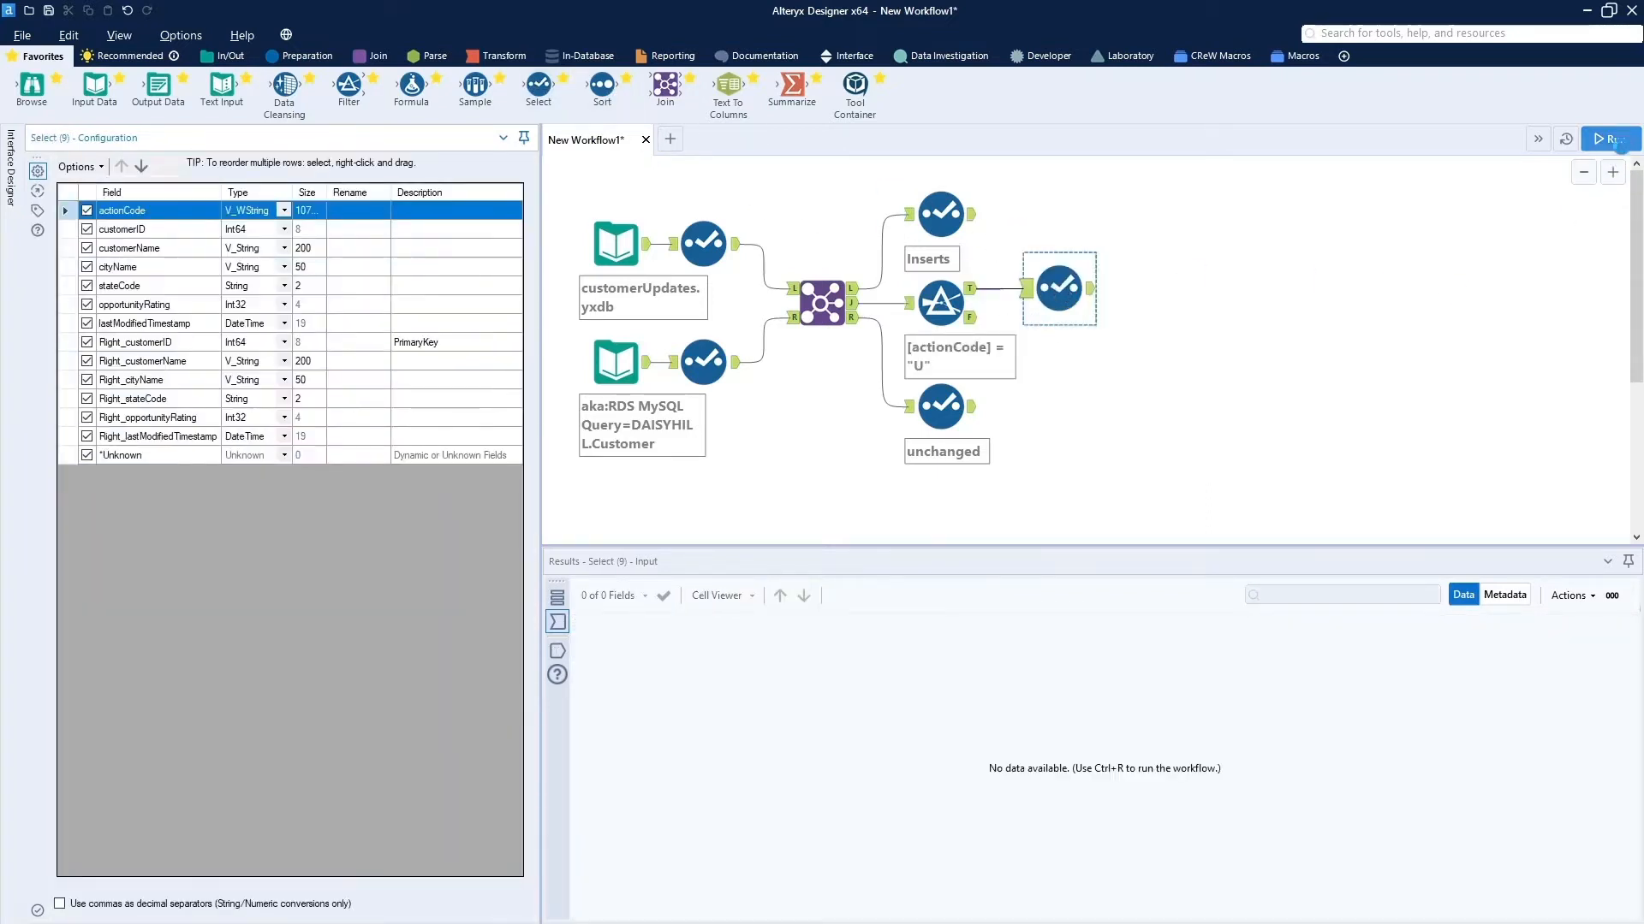
left_click(1609, 139)
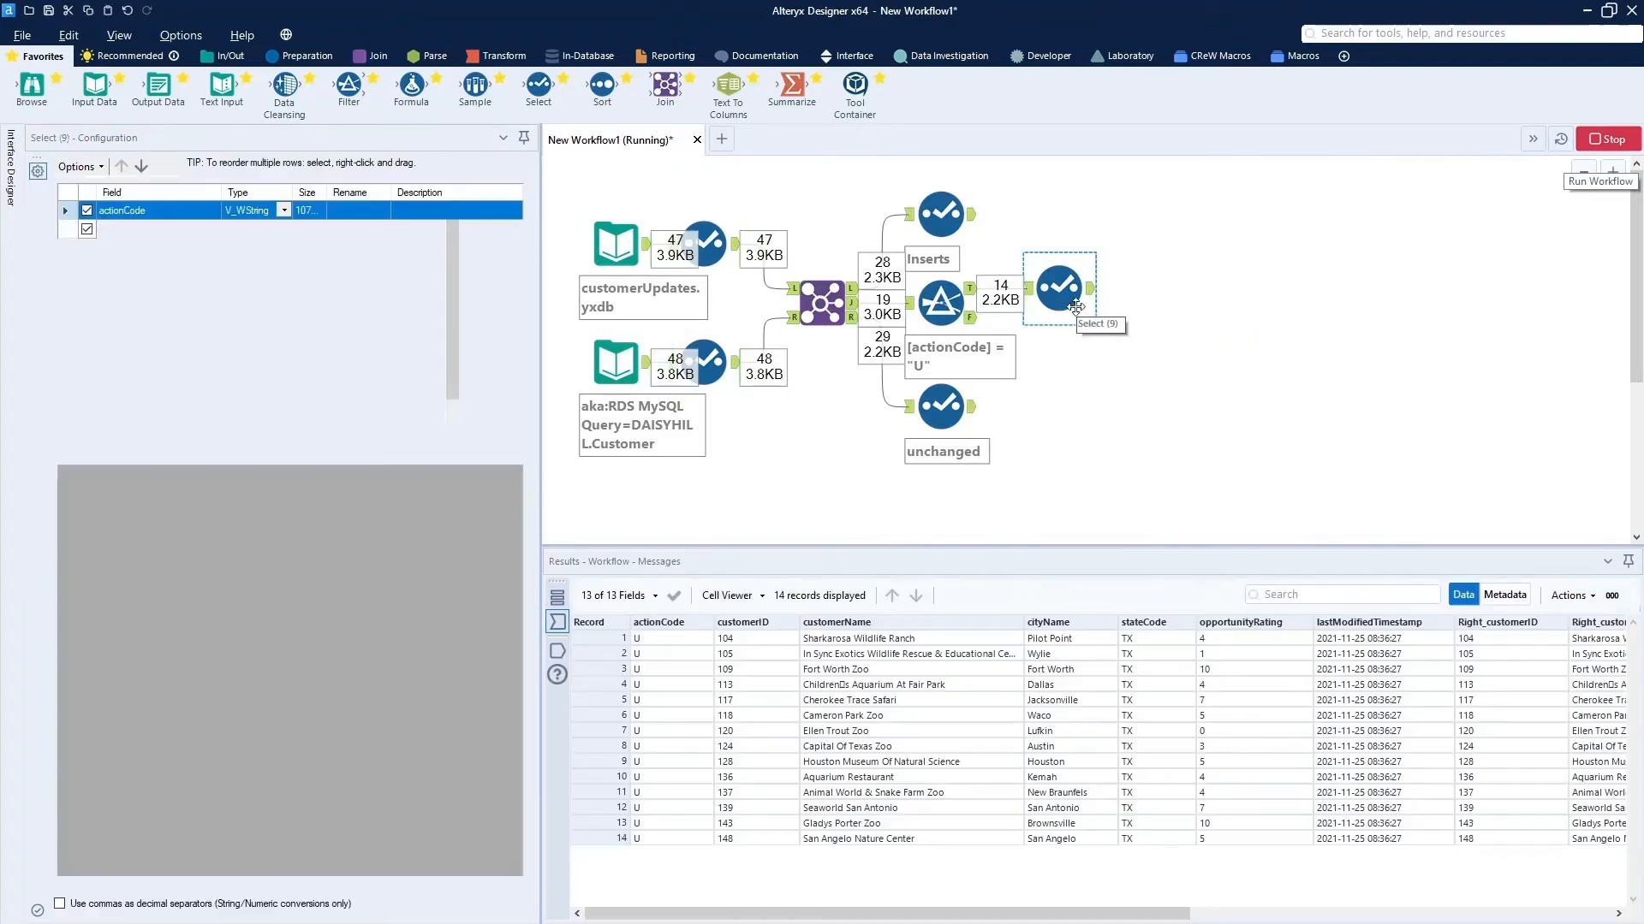
left_click(974, 328)
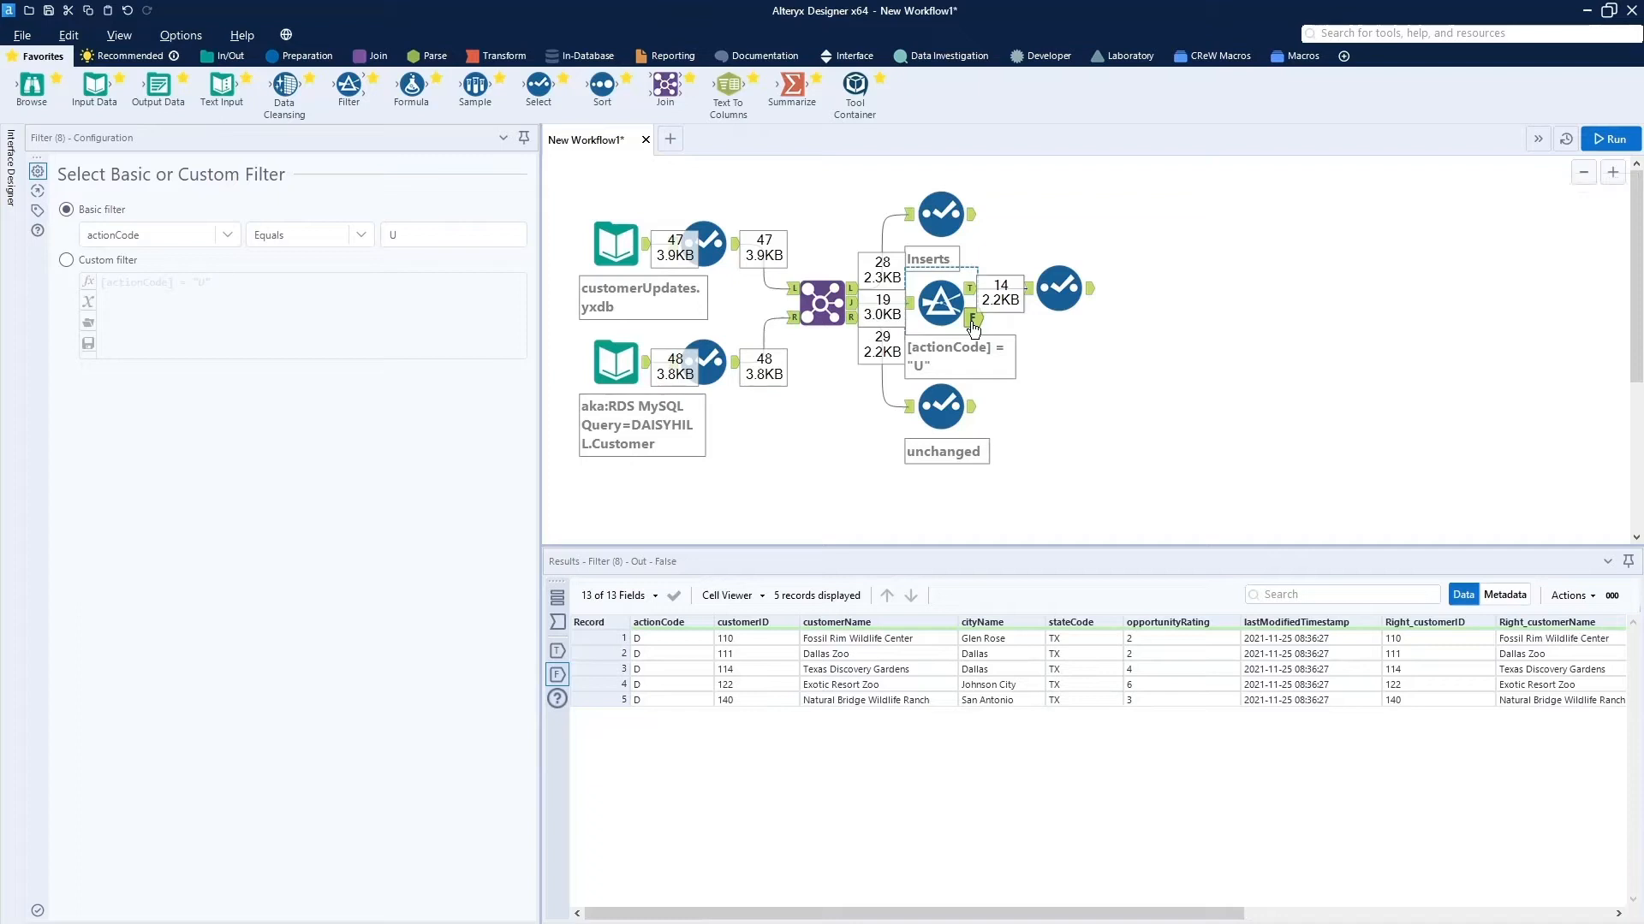
Exclude all six fields prefixed "Right_", from Right_customerID to Right_lastModifiedTimestamp, in the Select tool after the Filter
left_click(1058, 288)
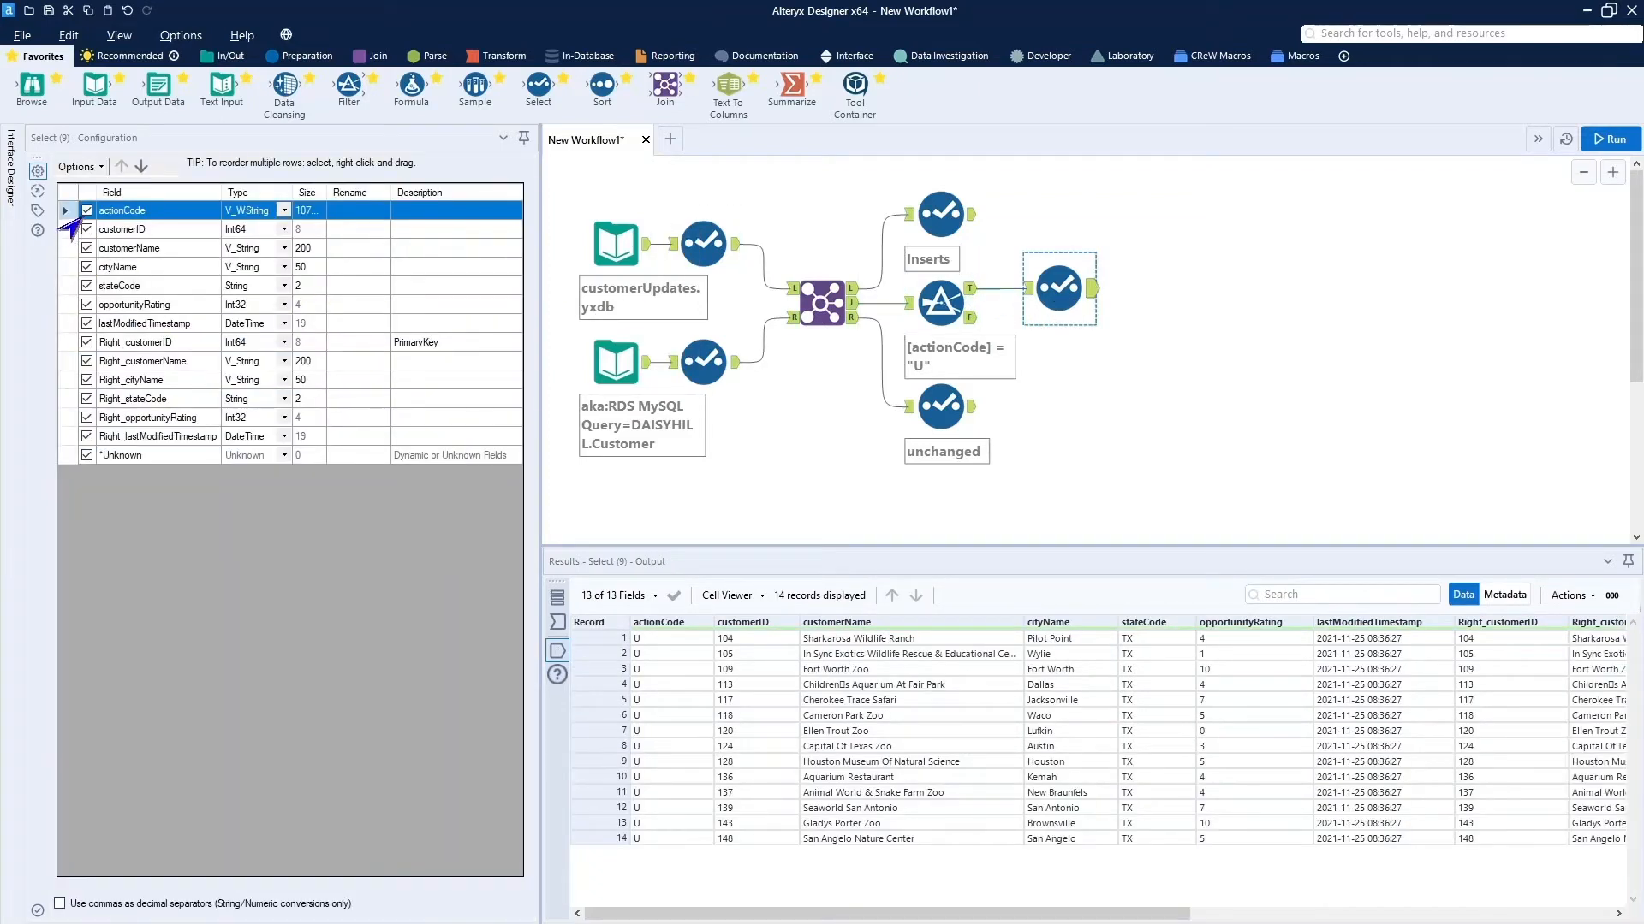
left_click(74, 346)
left_click(87, 343)
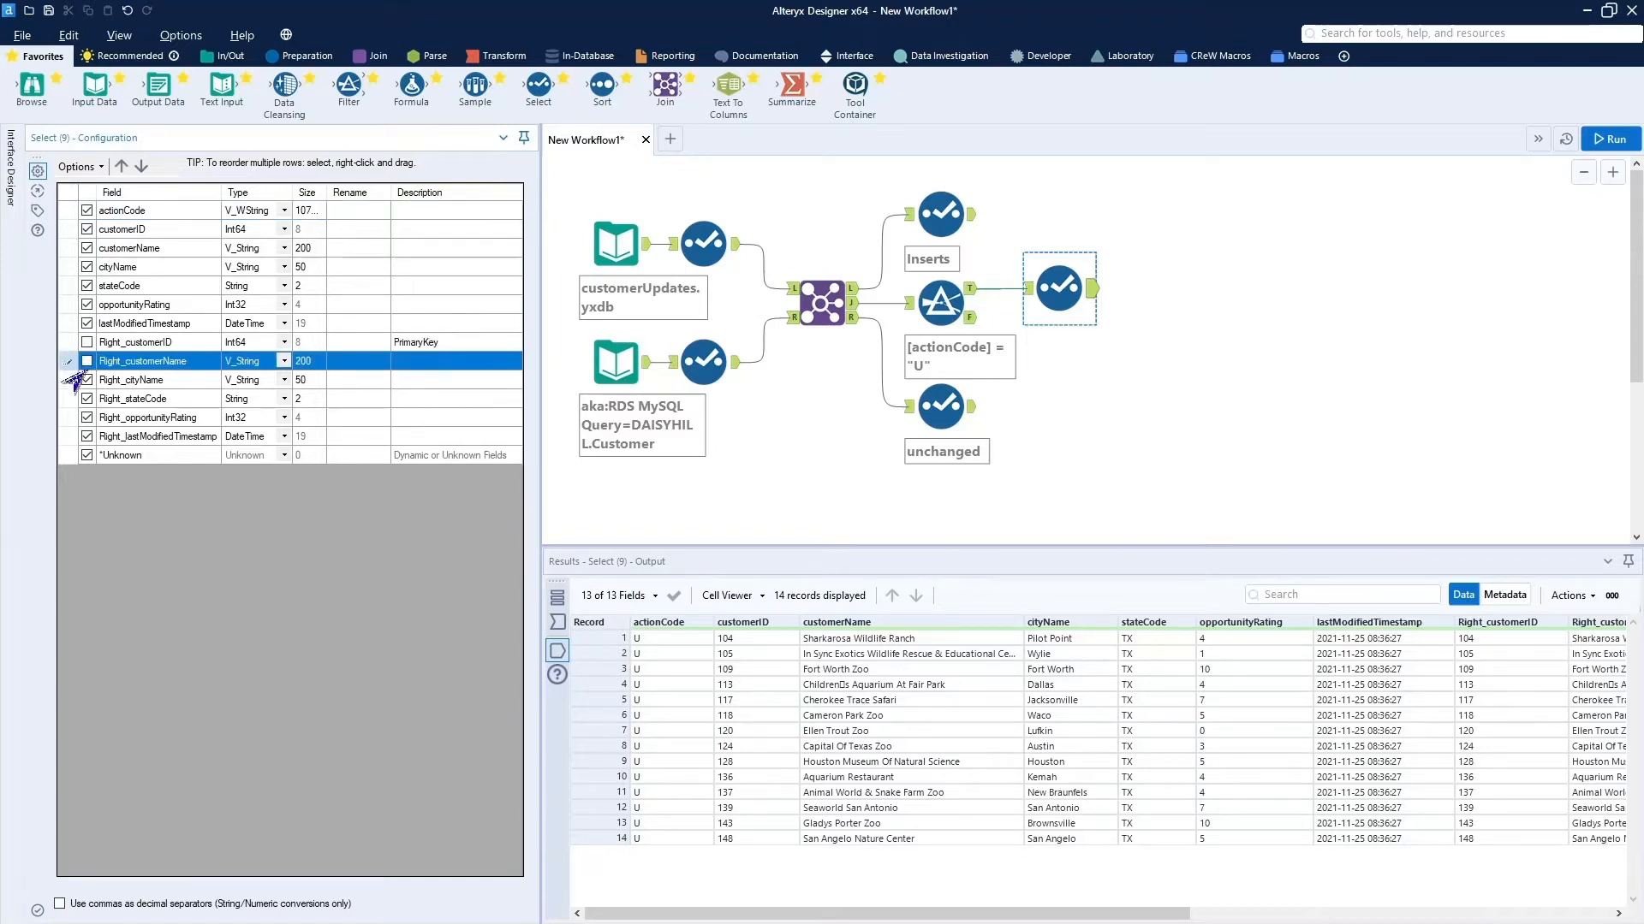
left_click(87, 360)
left_click(87, 379)
left_click(86, 399)
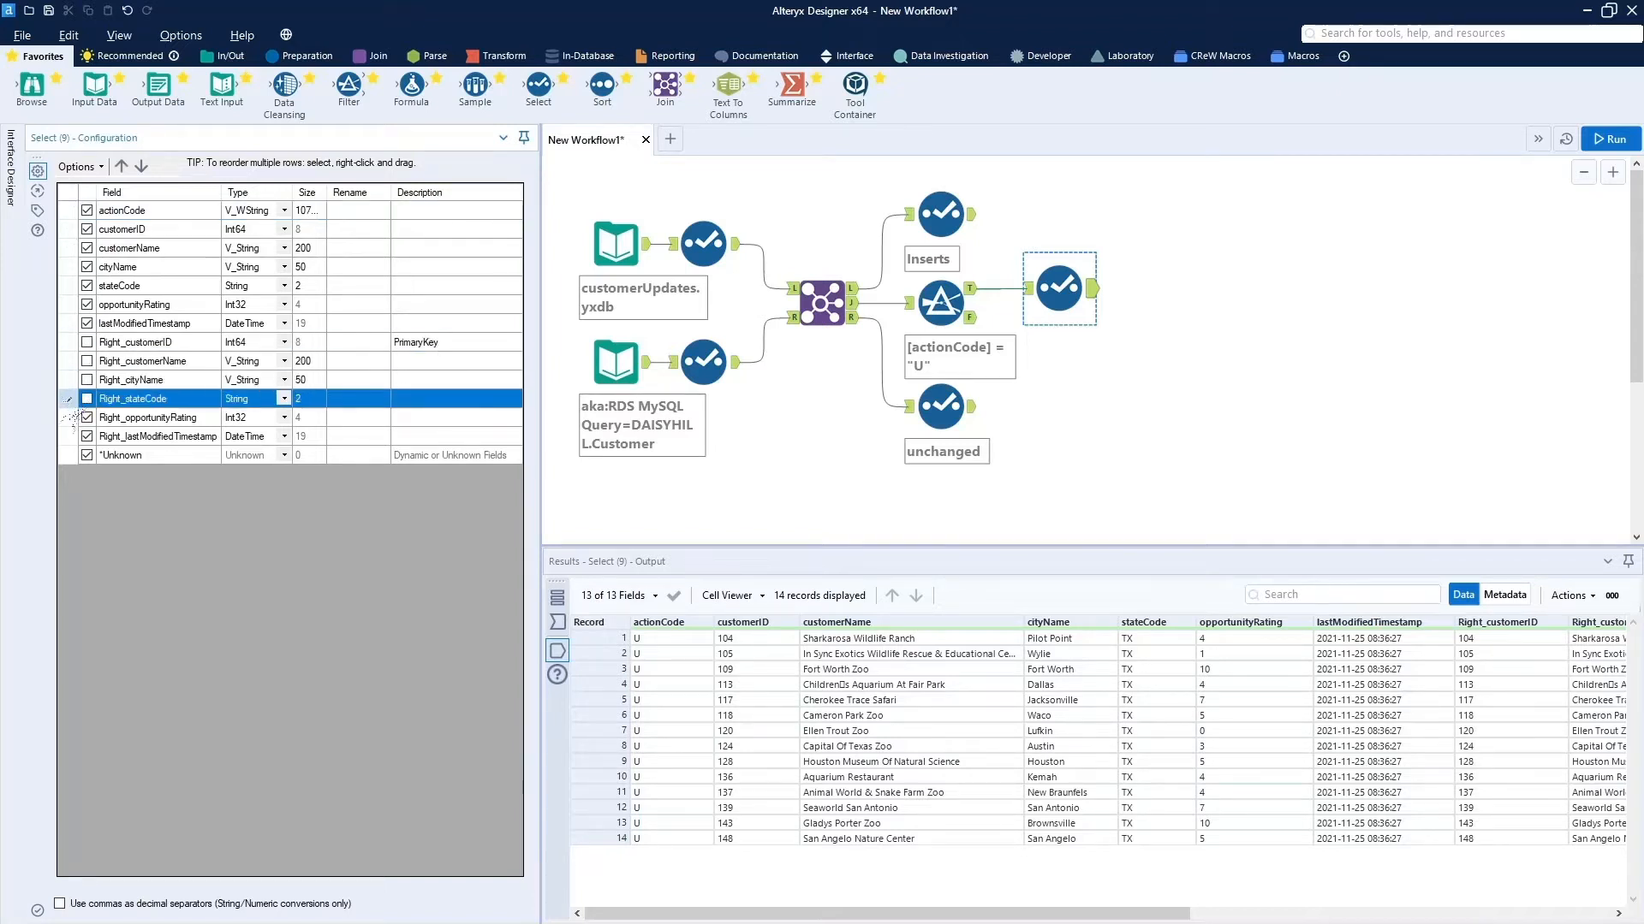
left_click(87, 418)
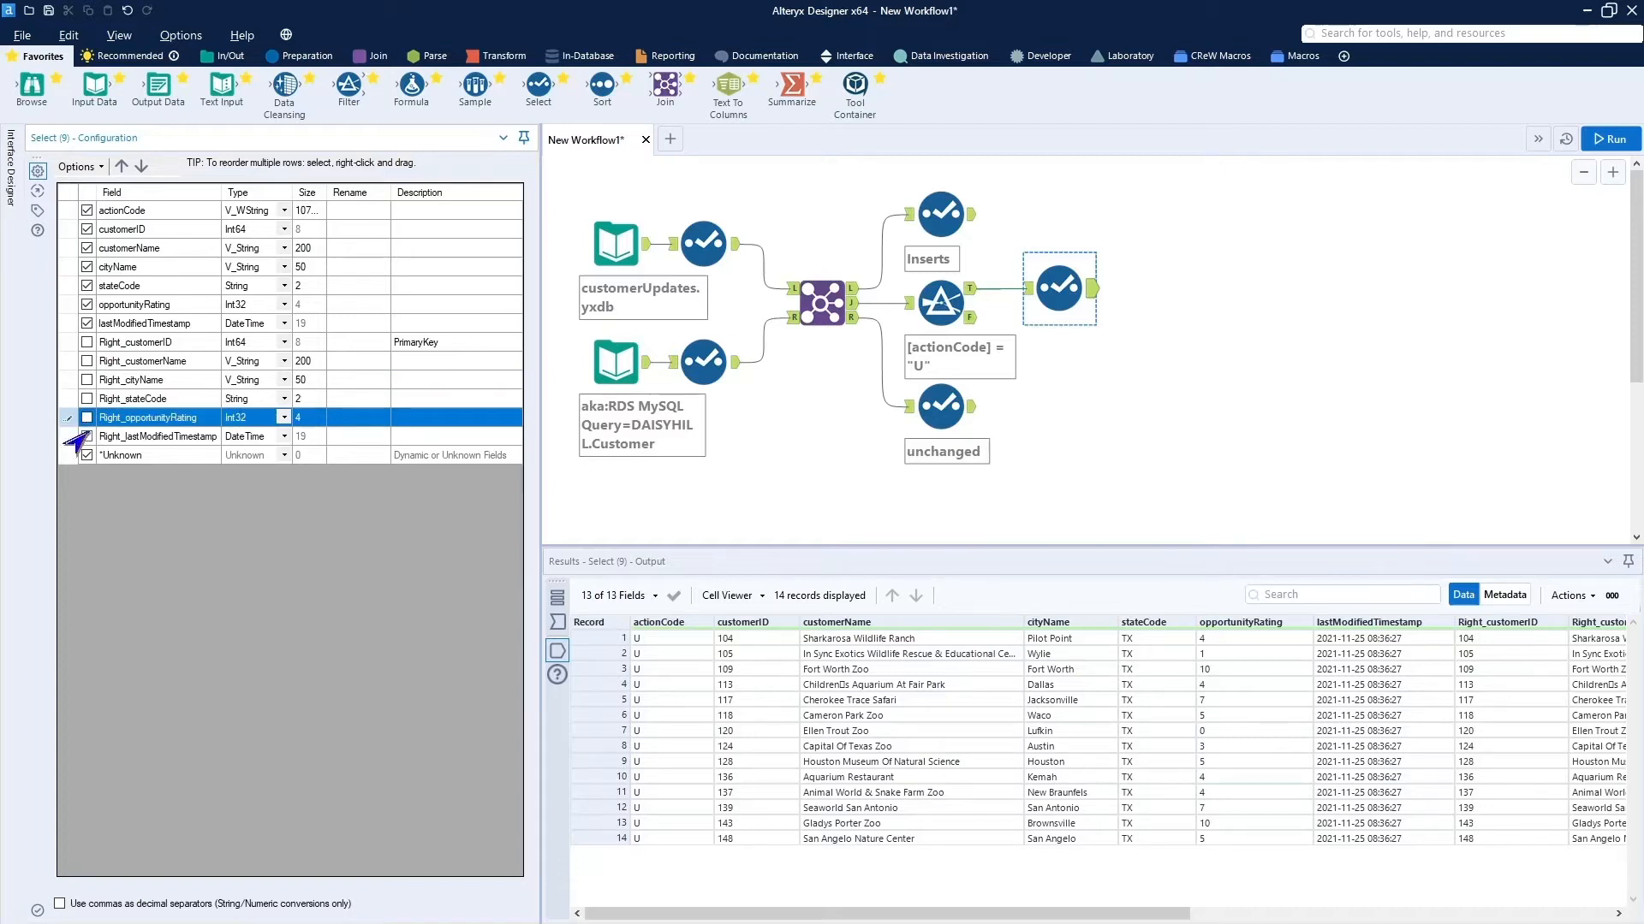
left_click(86, 436)
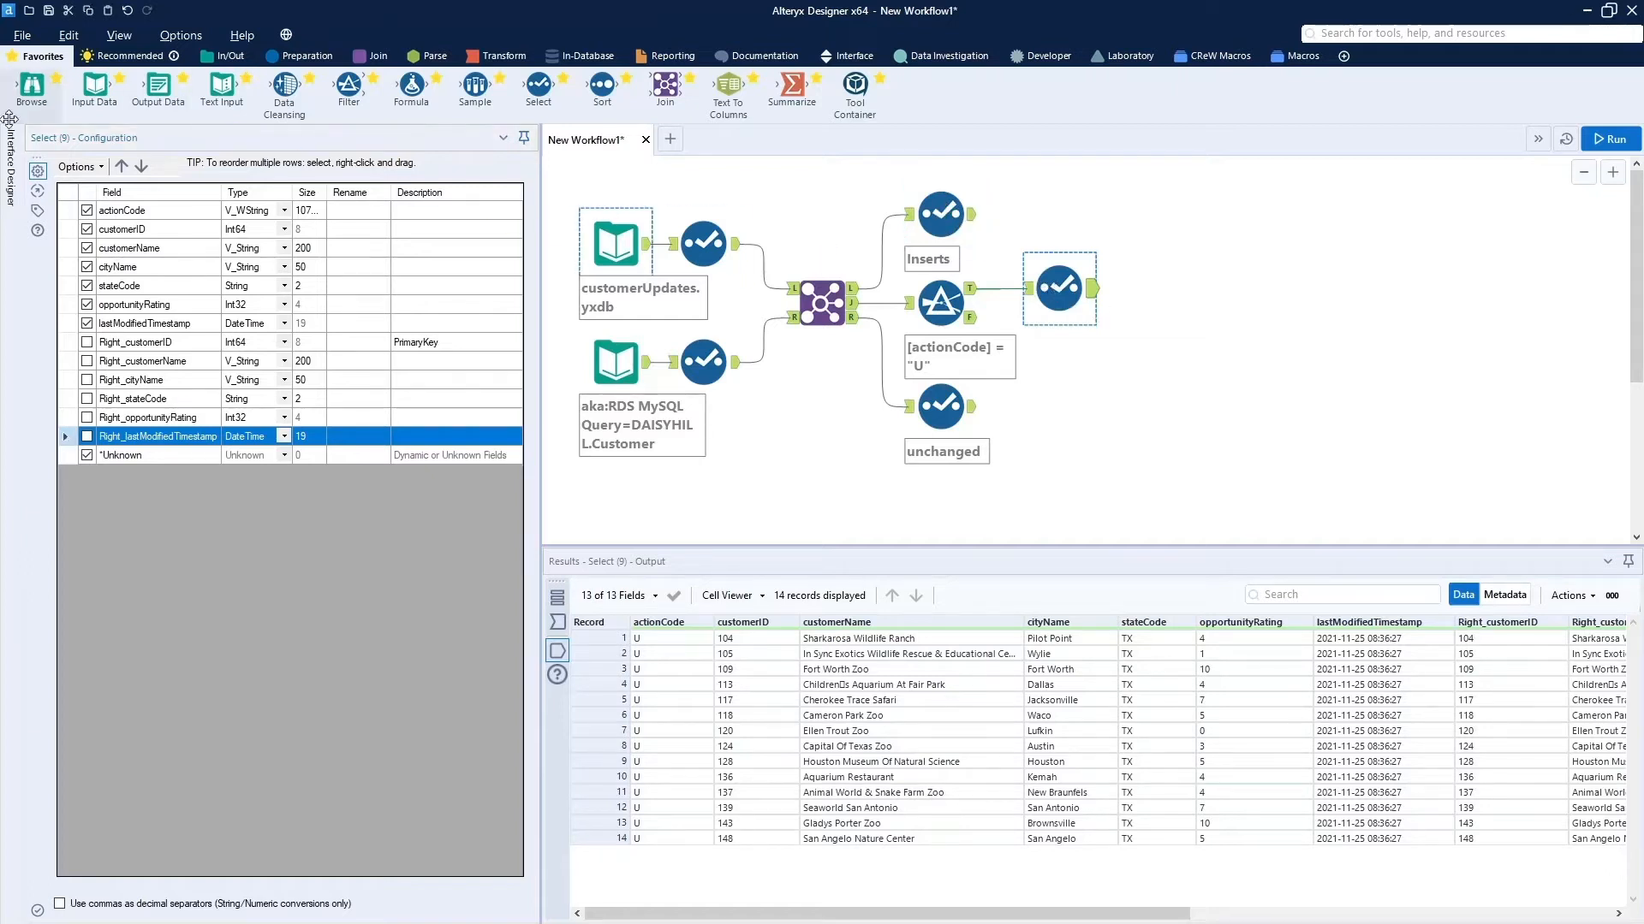
Annotate the Select tool on the Filter's True output as "updates"
left_click(37, 210)
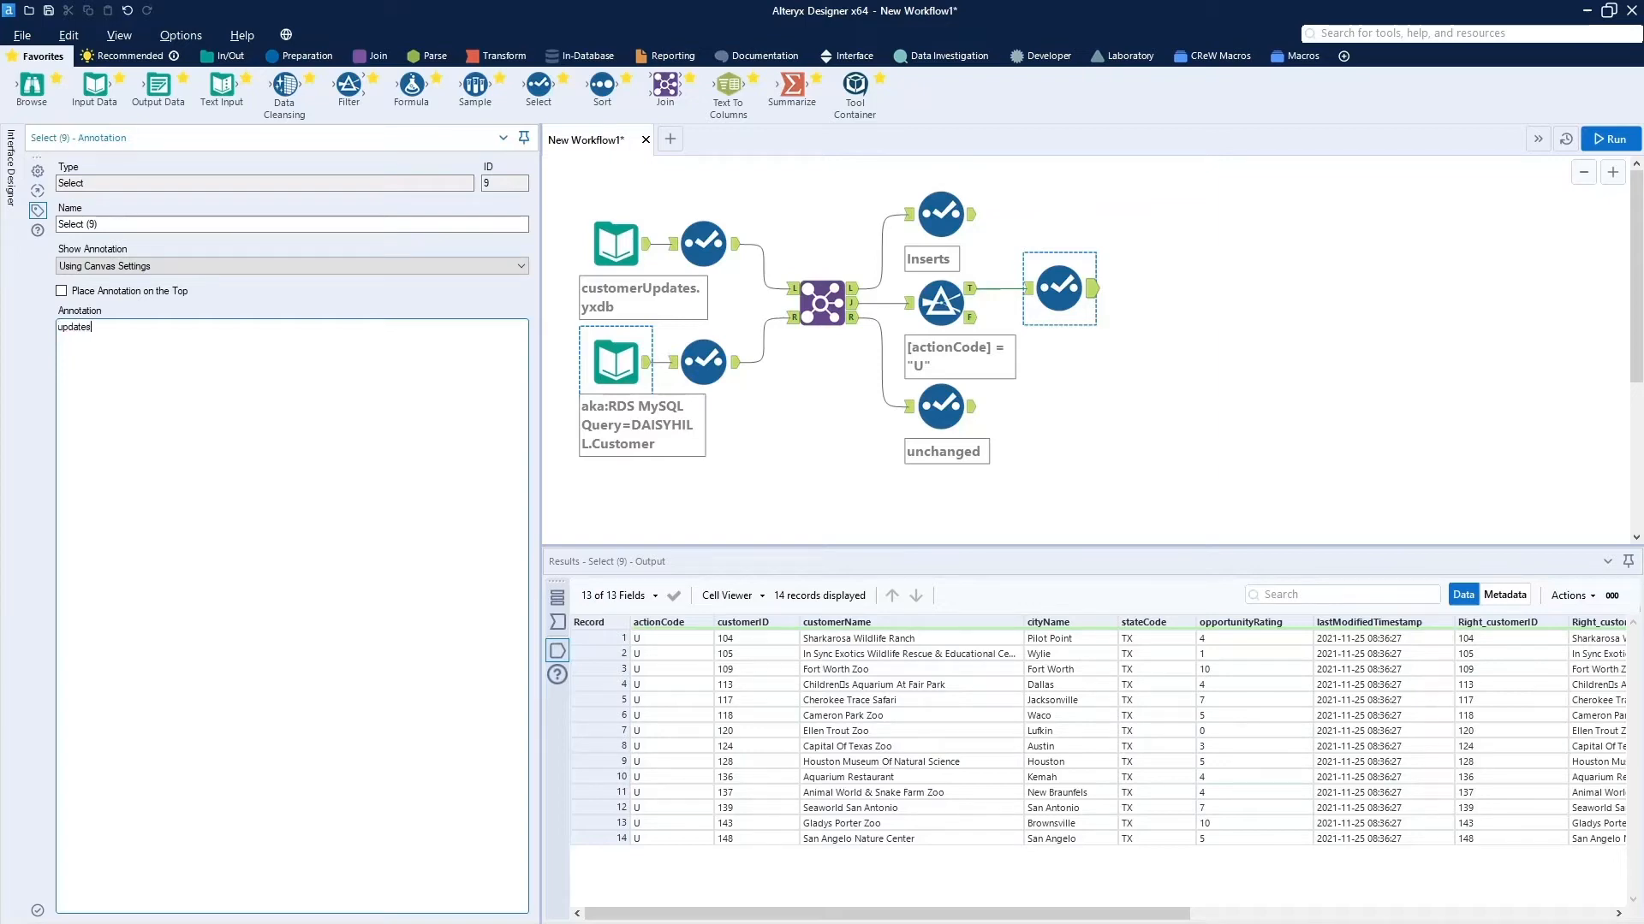
left_click(960, 426)
left_click(1124, 441)
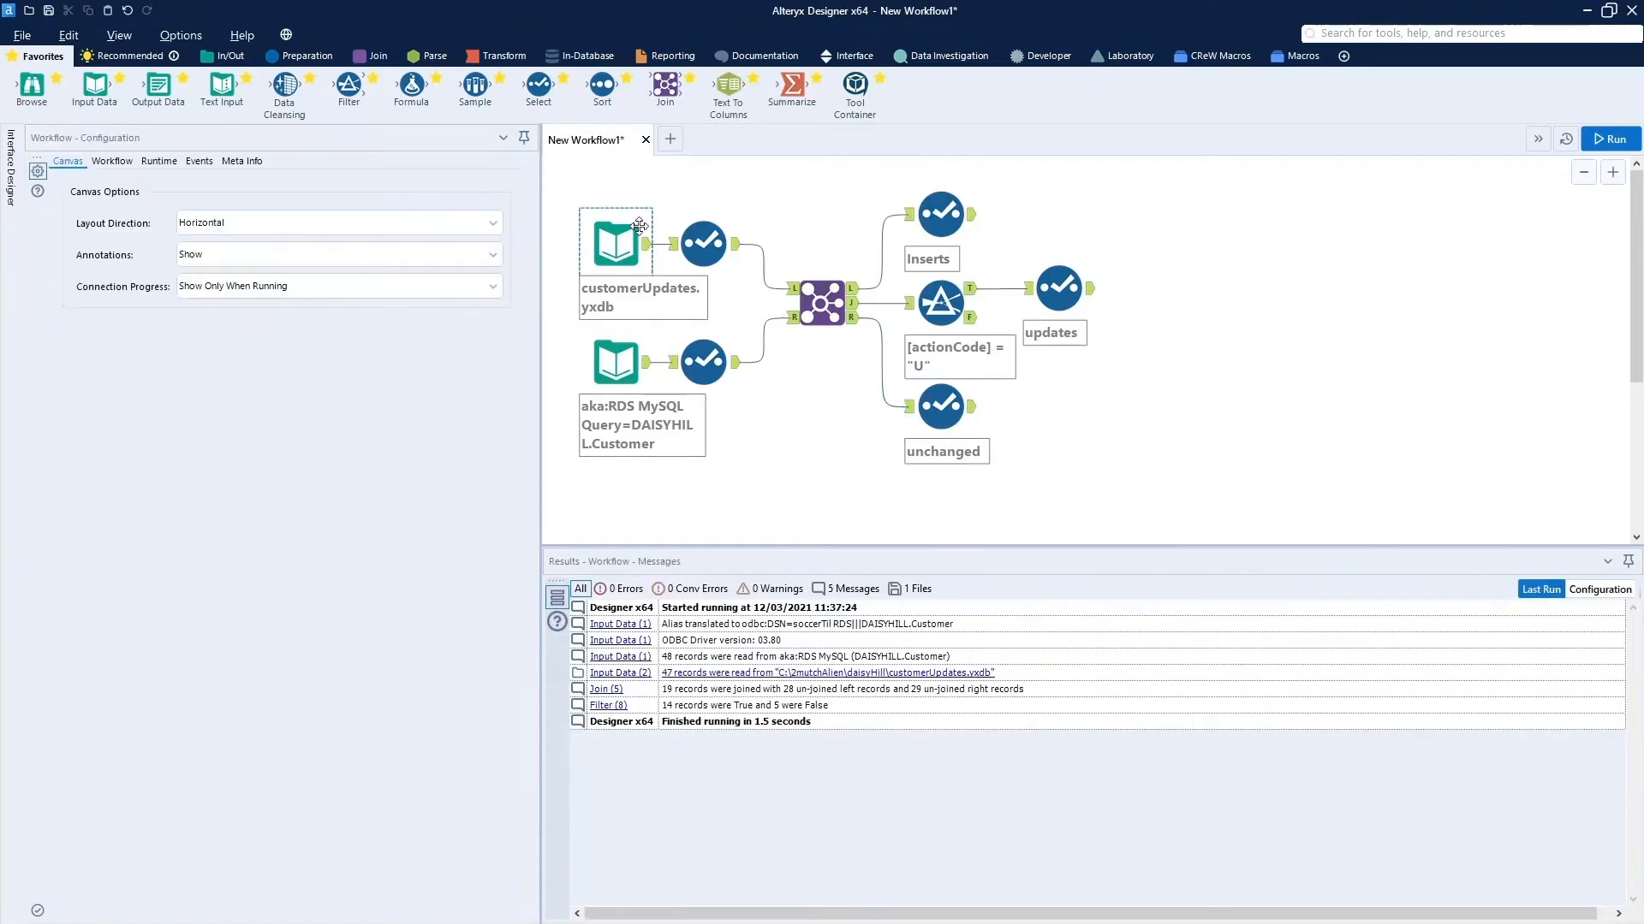
Add a Union tool after the "updates" Select and connect the "Inserts" and "unchanged" Select outputs to it
left_click(372, 57)
left_click_drag(411, 86, 1194, 291)
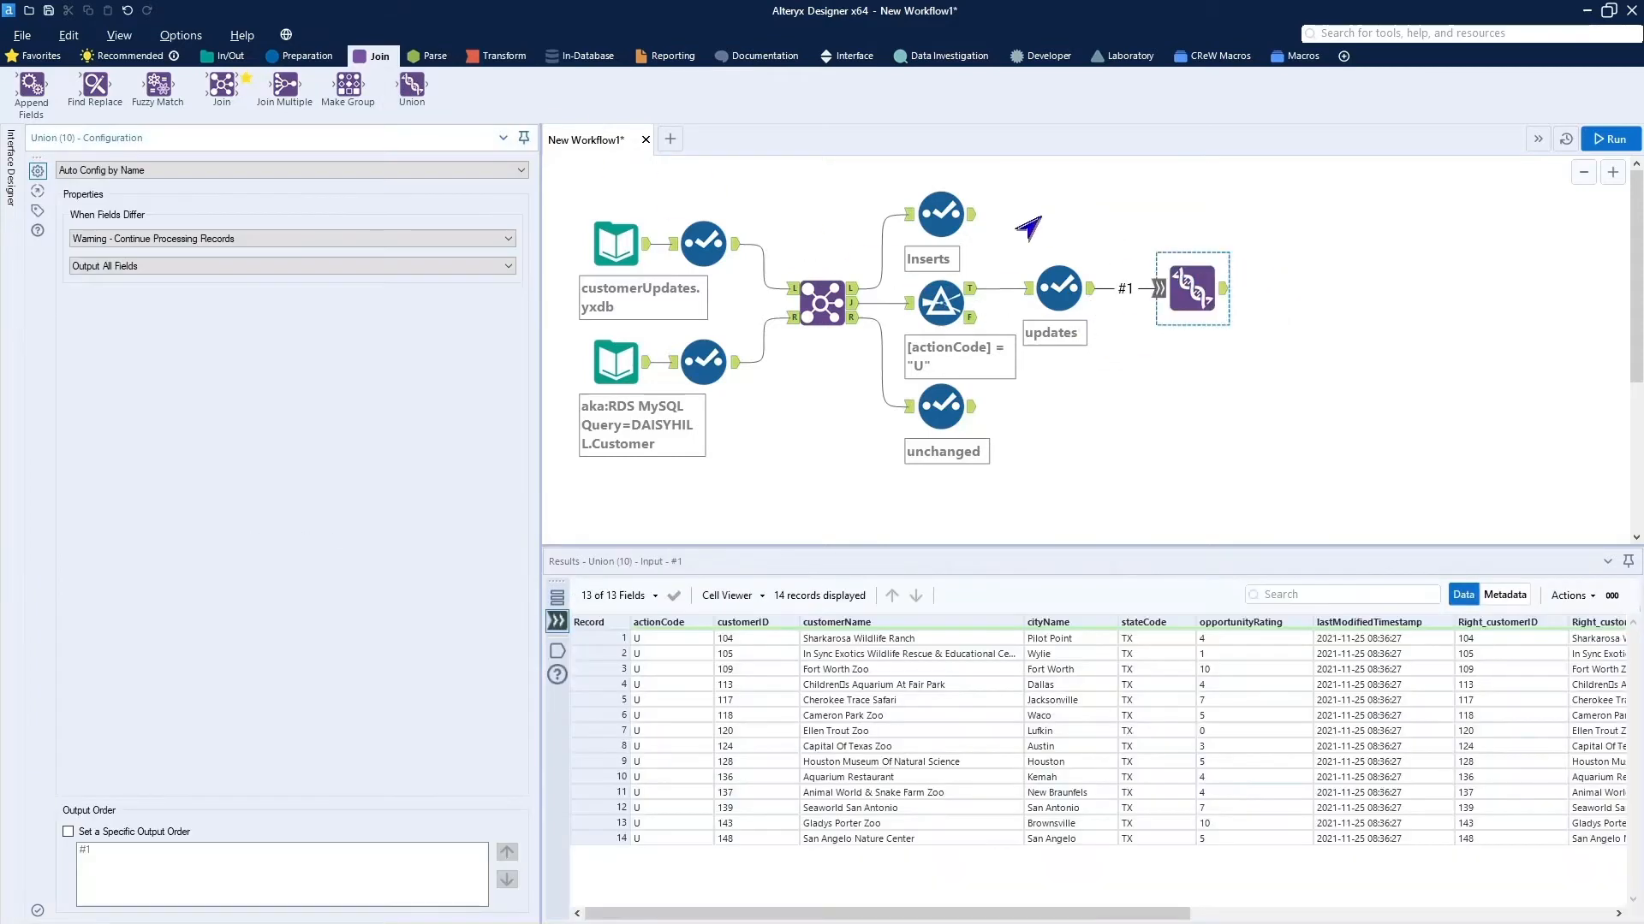
left_click_drag(974, 216, 1159, 289)
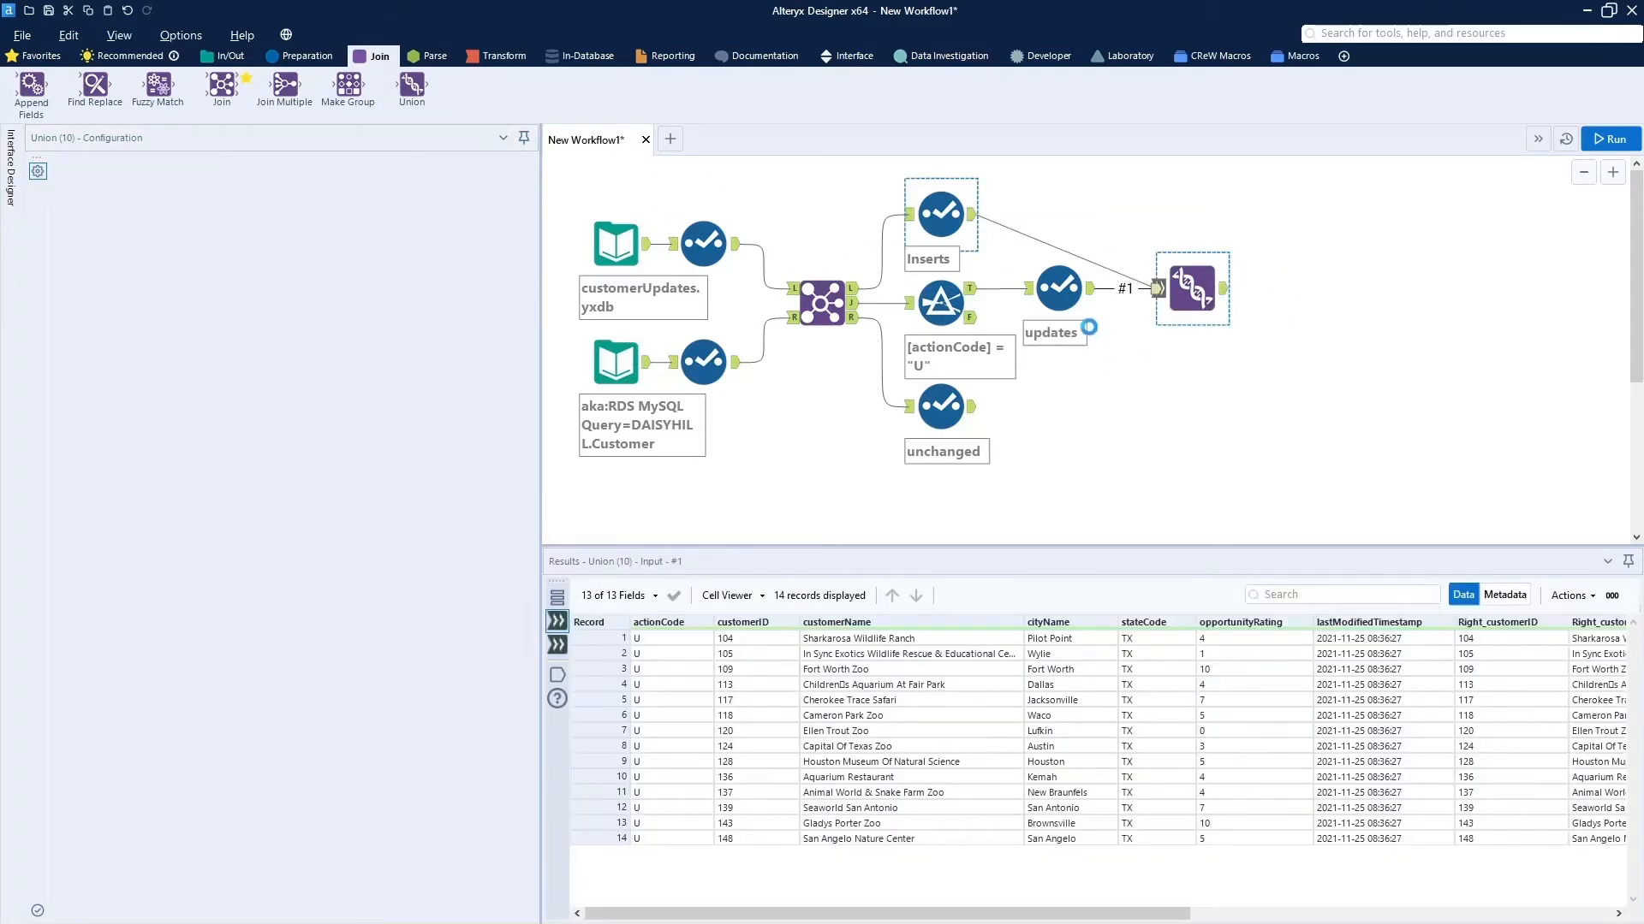
left_click_drag(975, 422, 1168, 310)
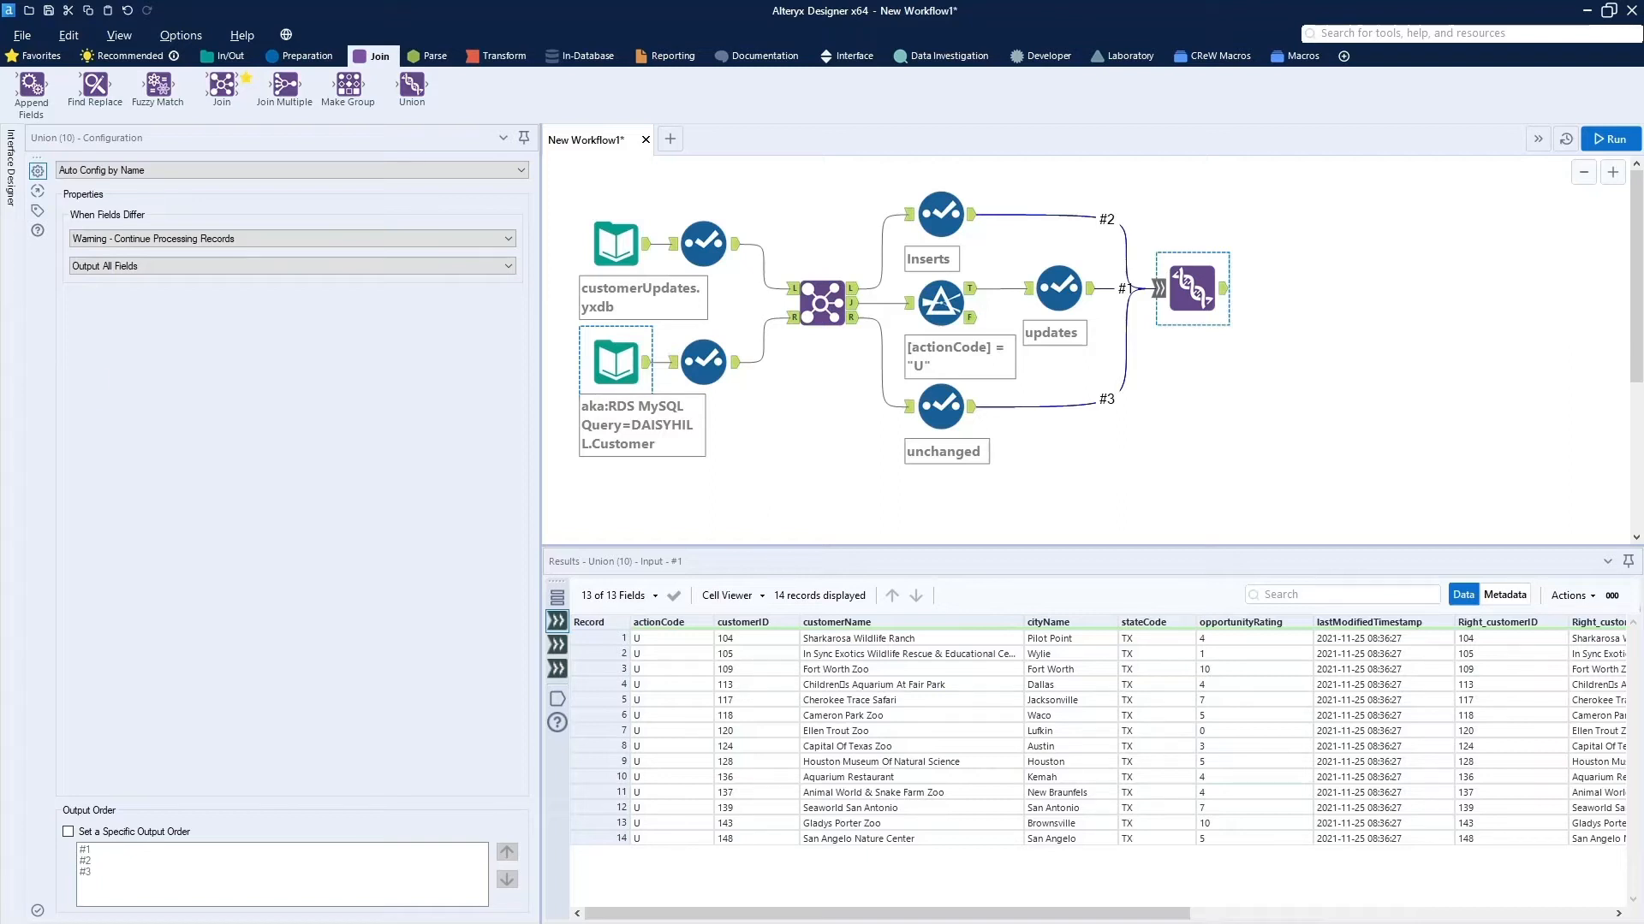
Paste the DAISYHILL.Customer Output Data tool, connect it to the Union's output and choose Delete Data & Append as its output option
left_click(1309, 356)
right_click(1310, 356)
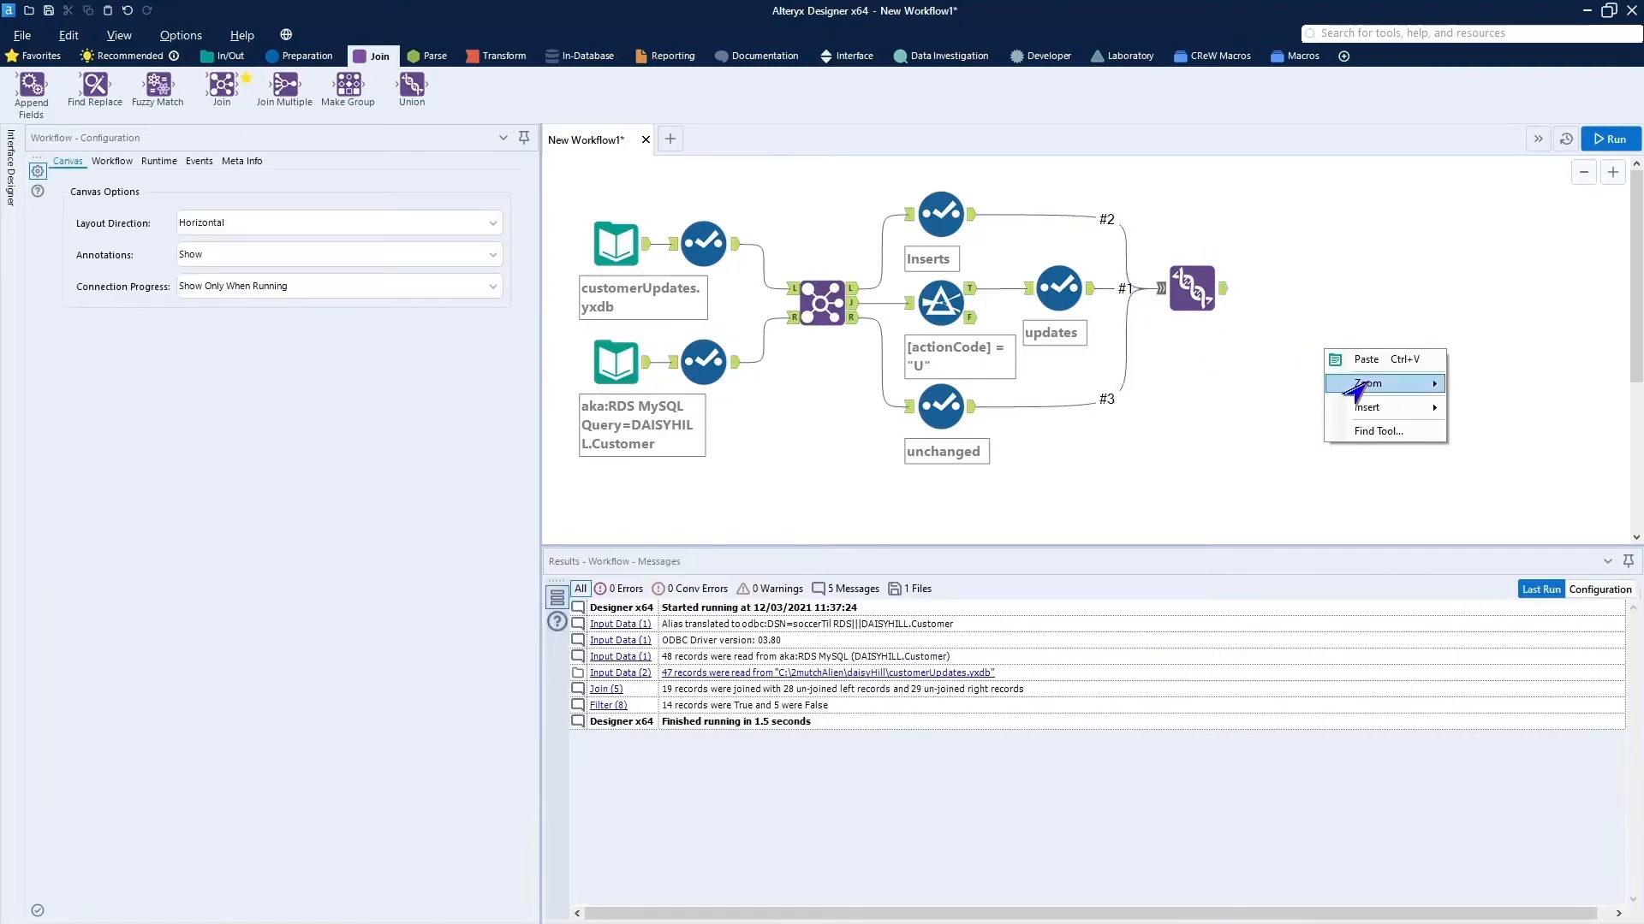
left_click(1379, 363)
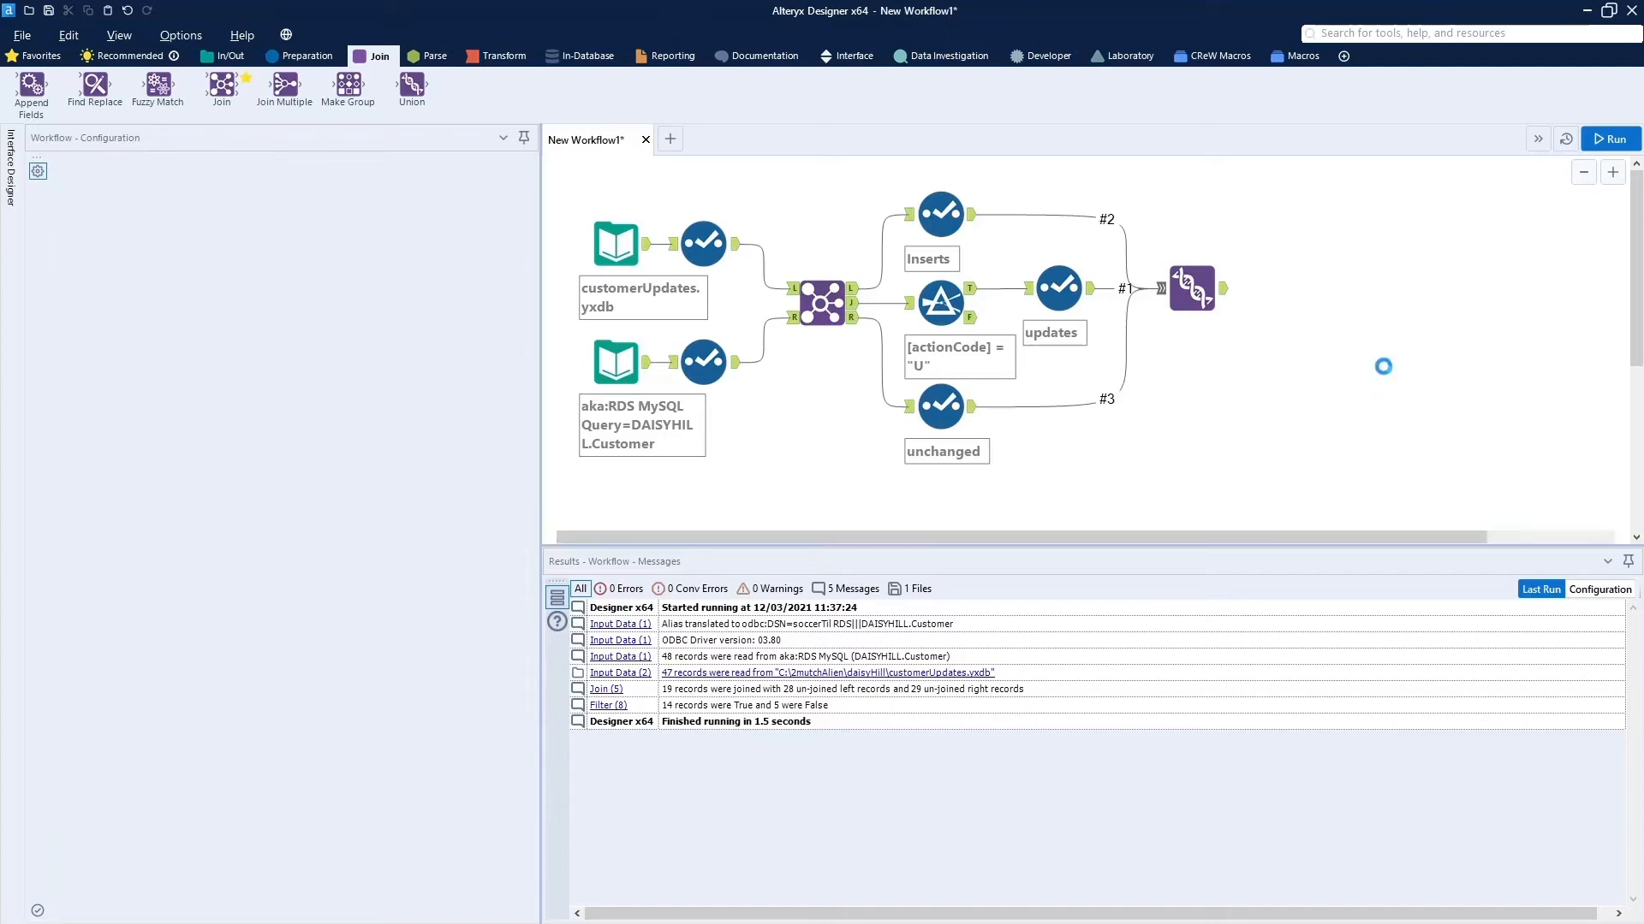
left_click_drag(1336, 375, 1276, 281)
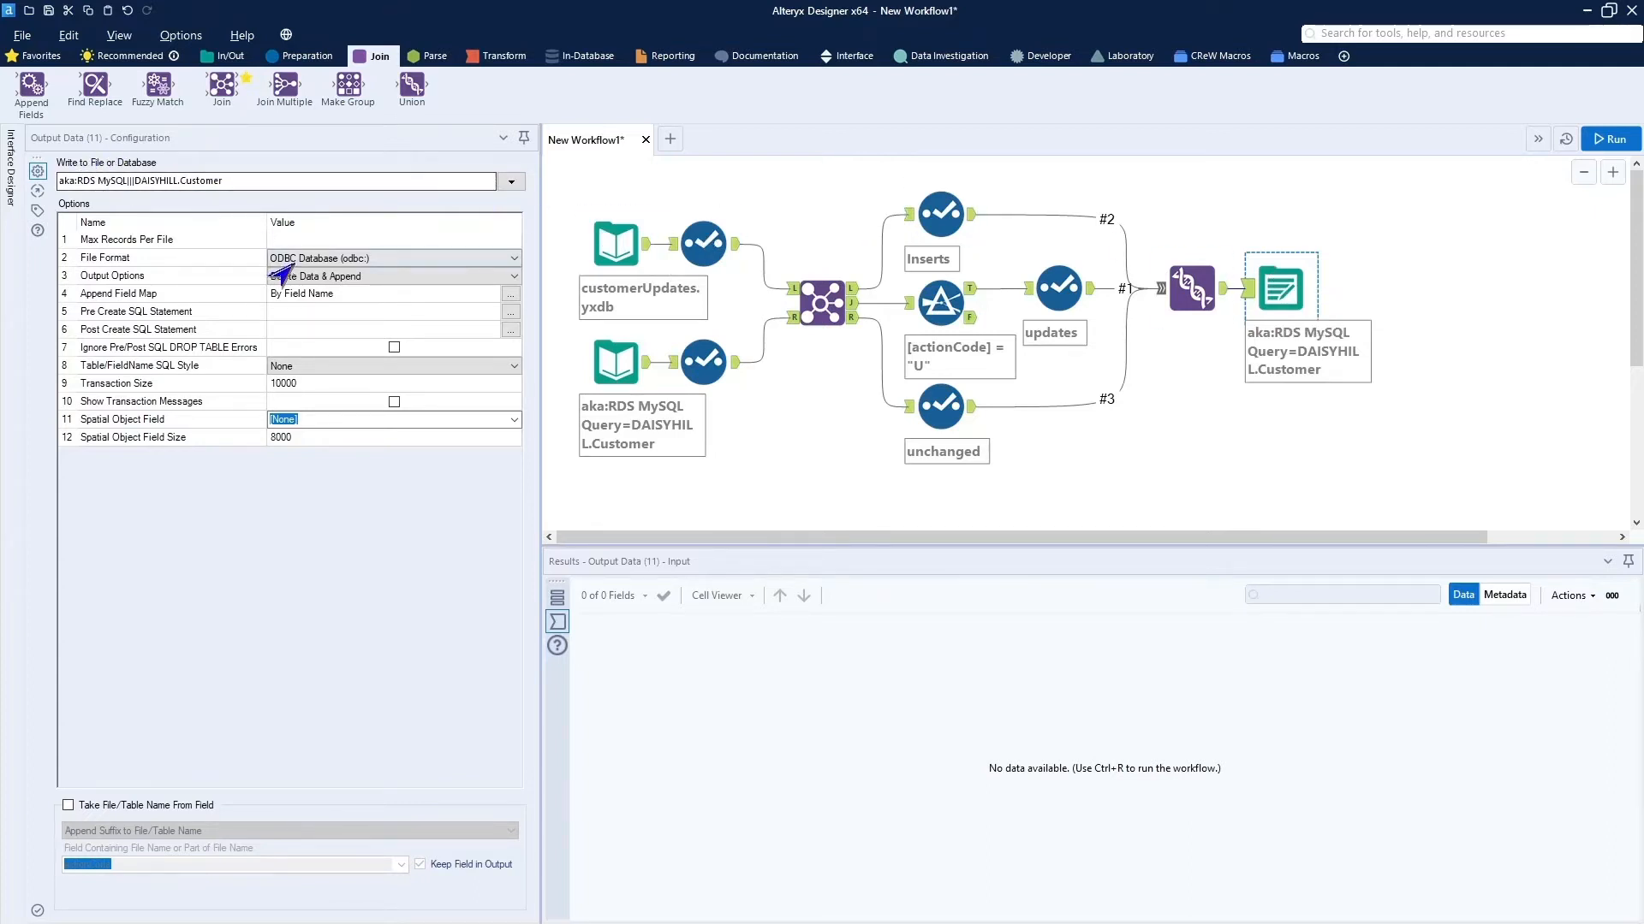
left_click(512, 276)
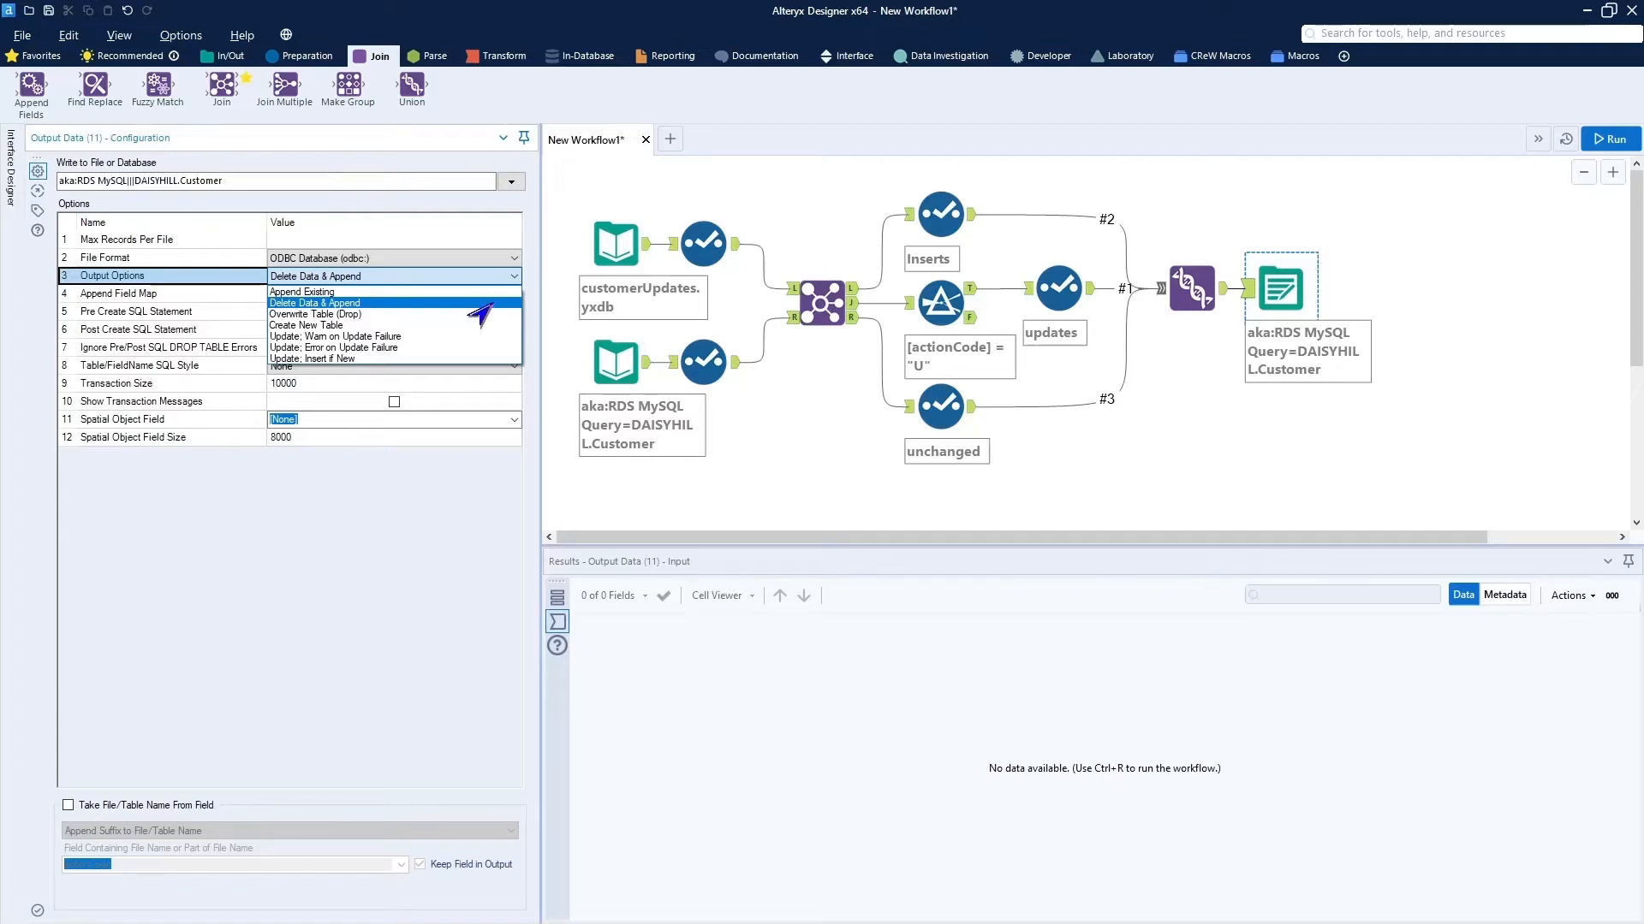
left_click(490, 304)
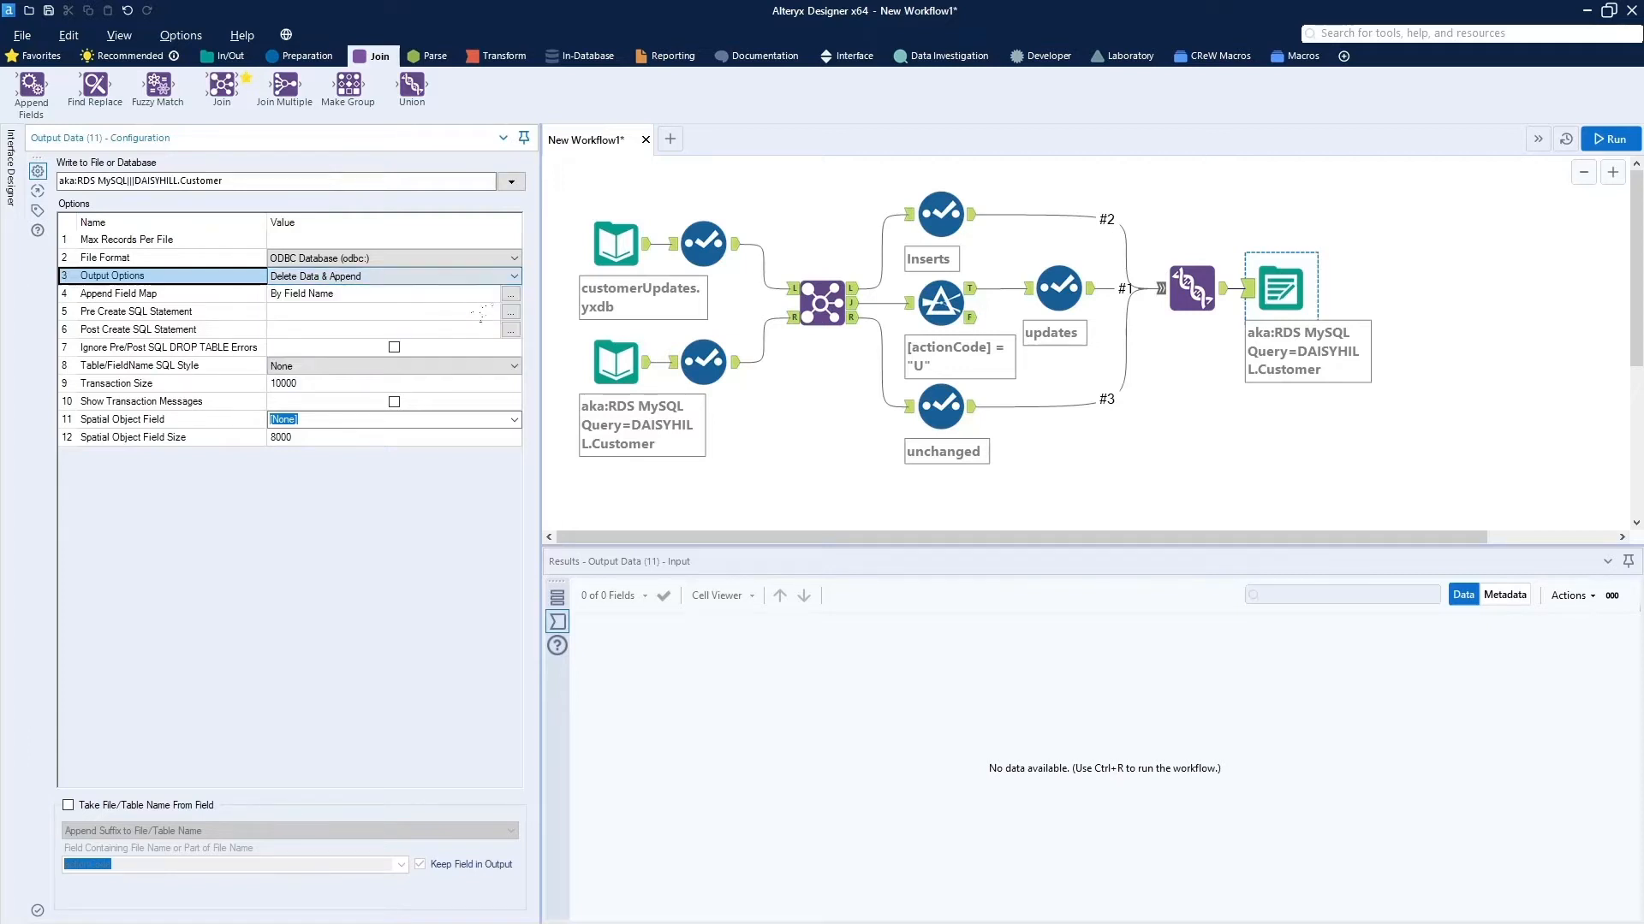
Run the workflow to write the combined records to the DAISYHILL.Customer table
left_click(740, 370)
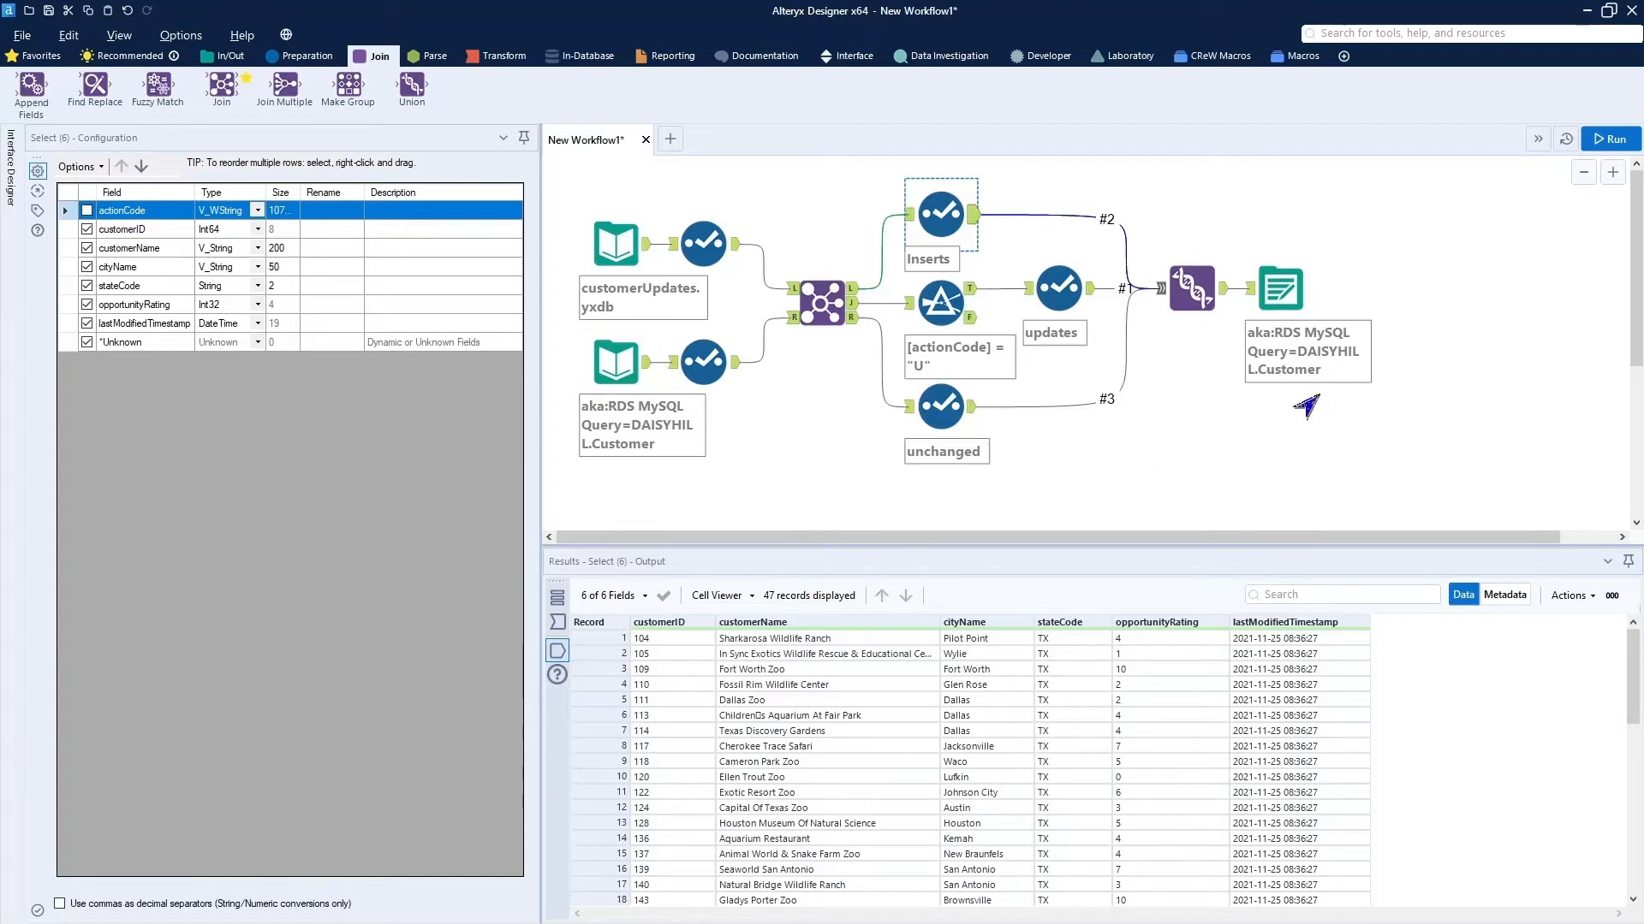
left_click(1456, 297)
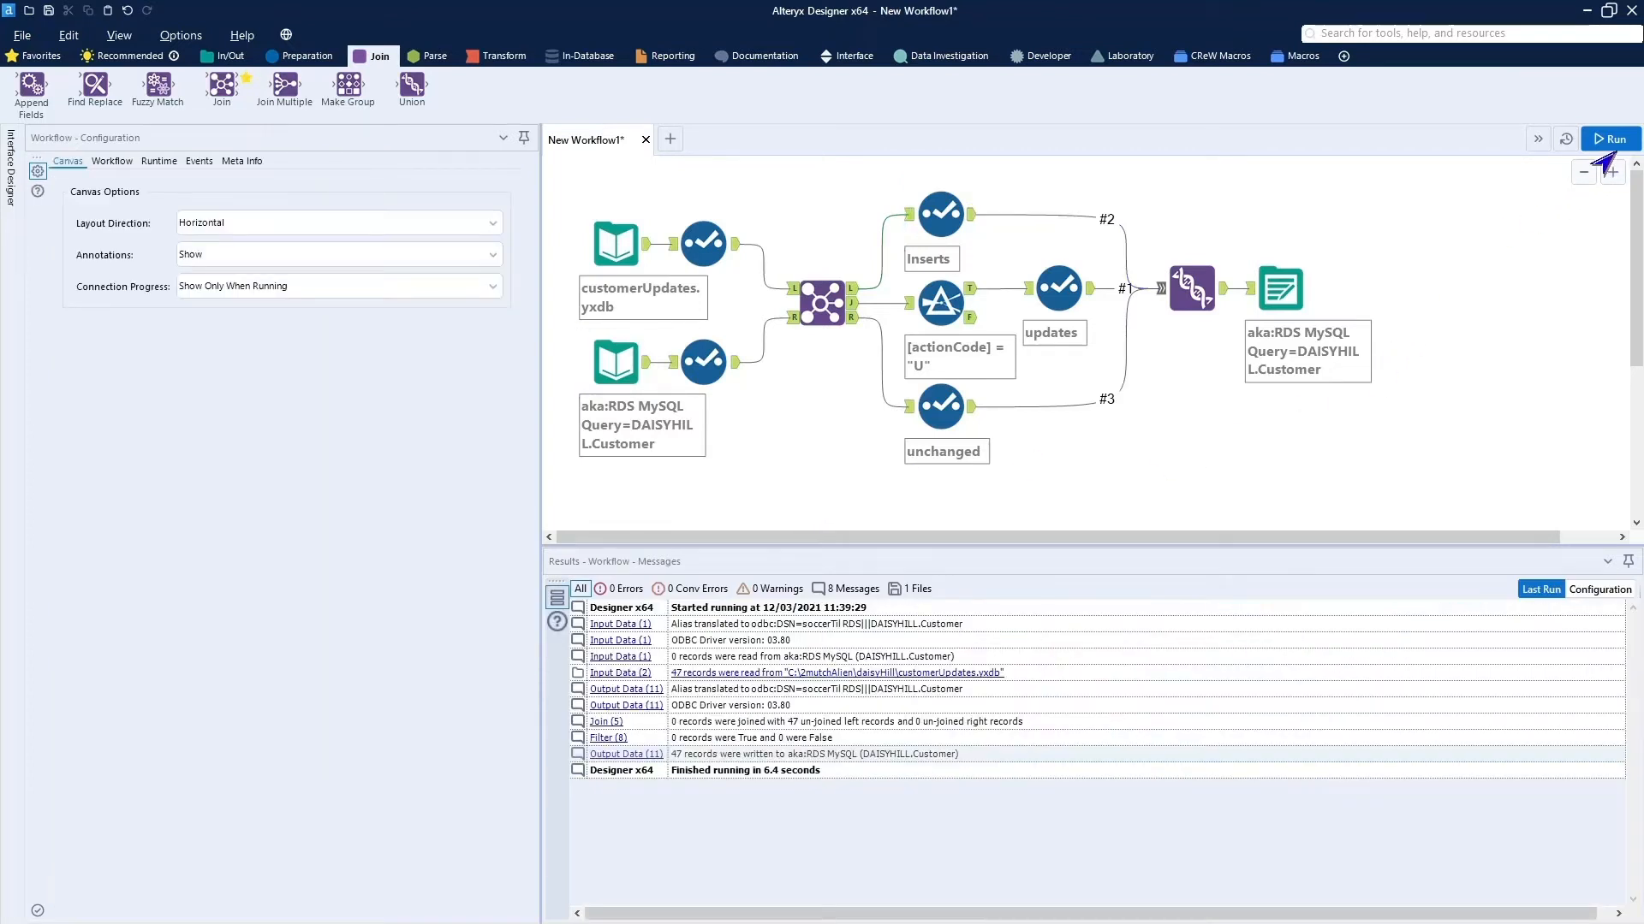
left_click(1611, 143)
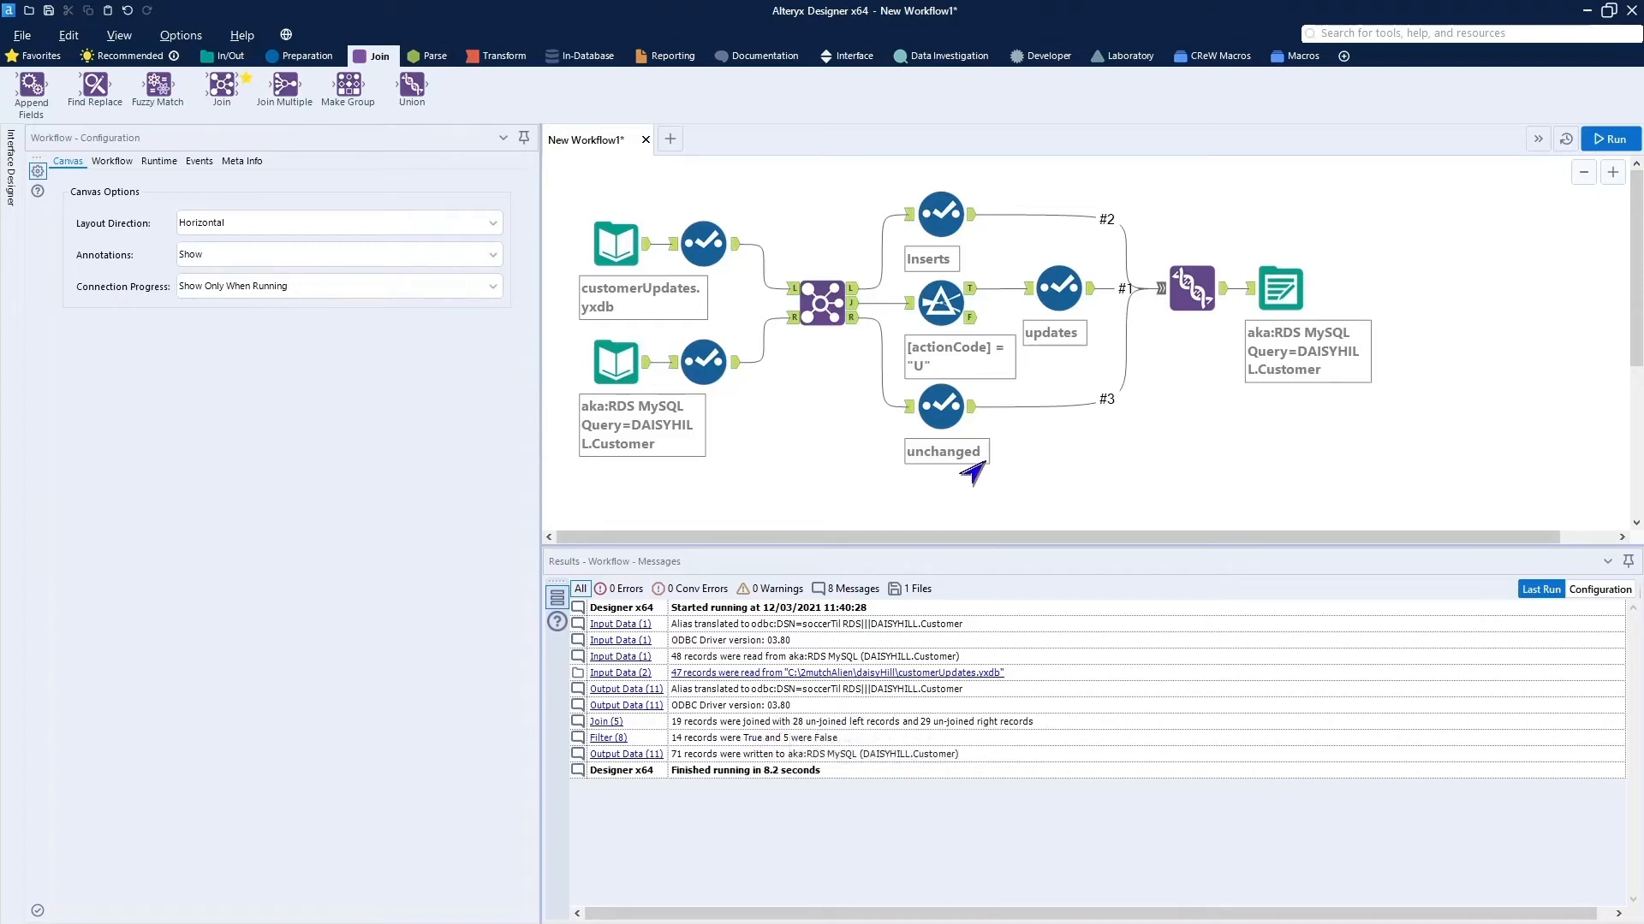
Review the records coming out of the "unchanged" Select, the Filter's False and True outputs, and the "Inserts" Select
left_click(976, 414)
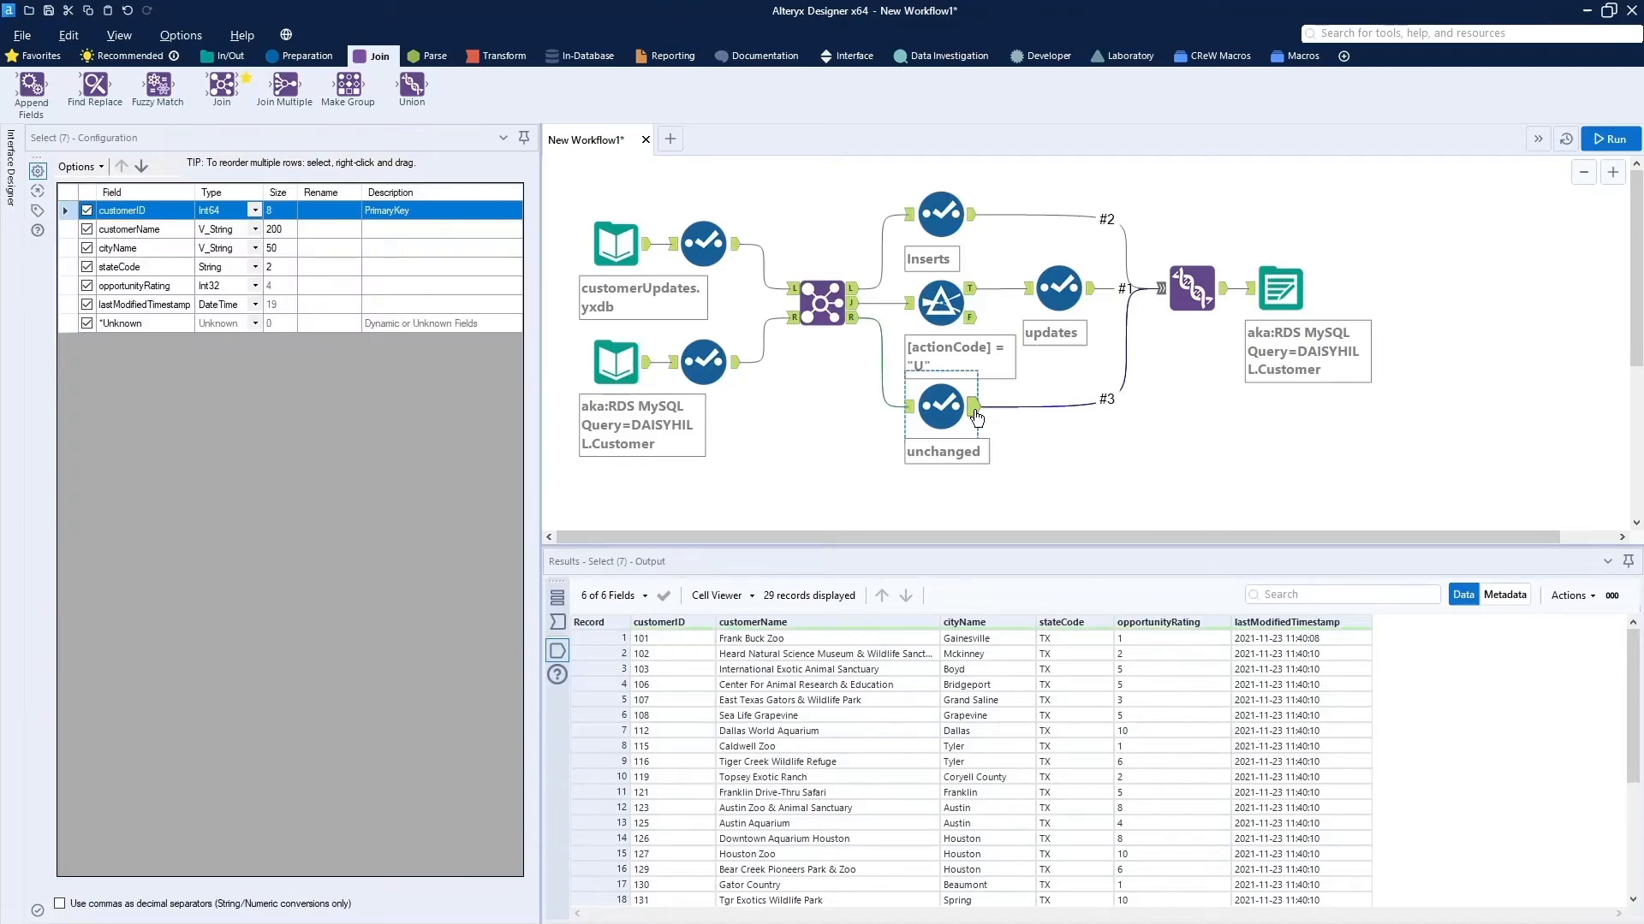
left_click(973, 319)
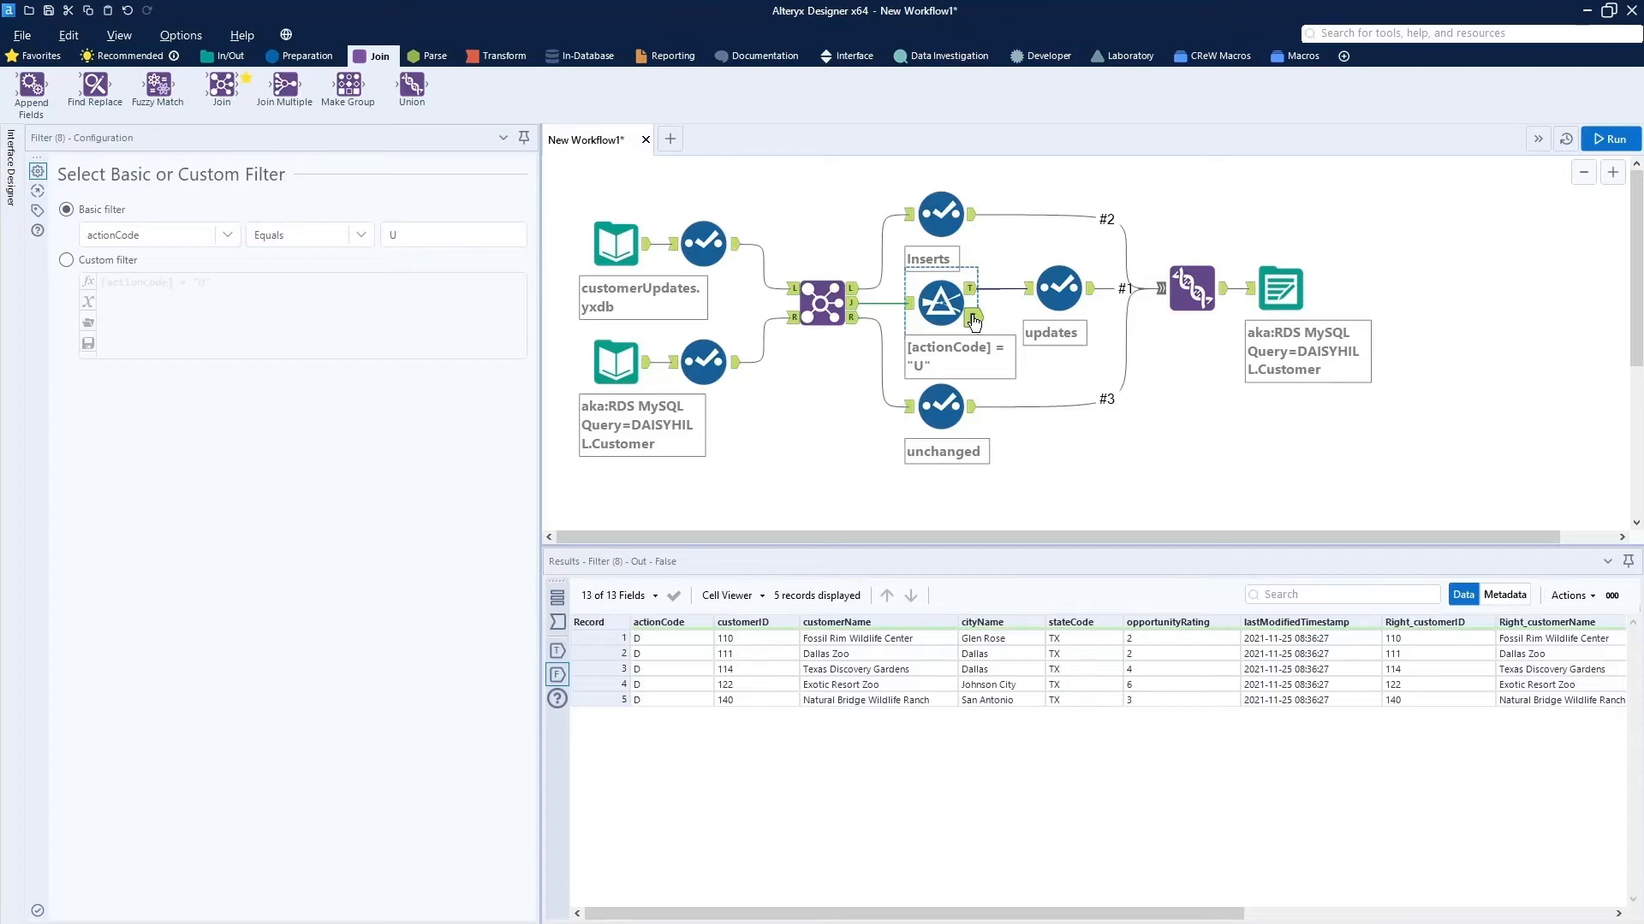
left_click(972, 291)
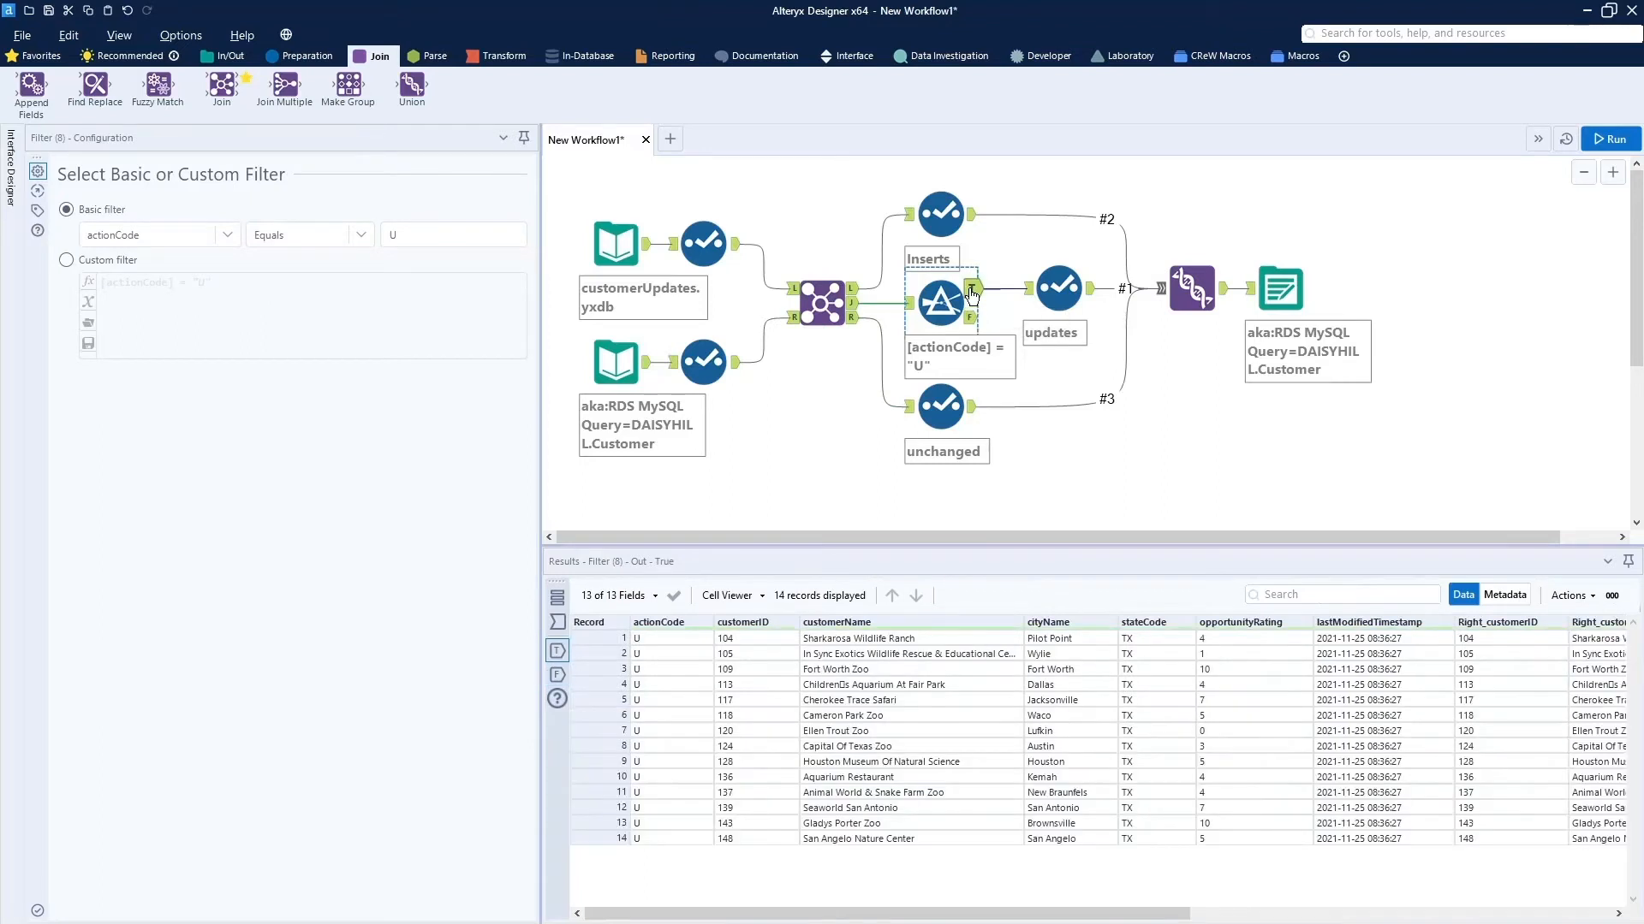
left_click(962, 230)
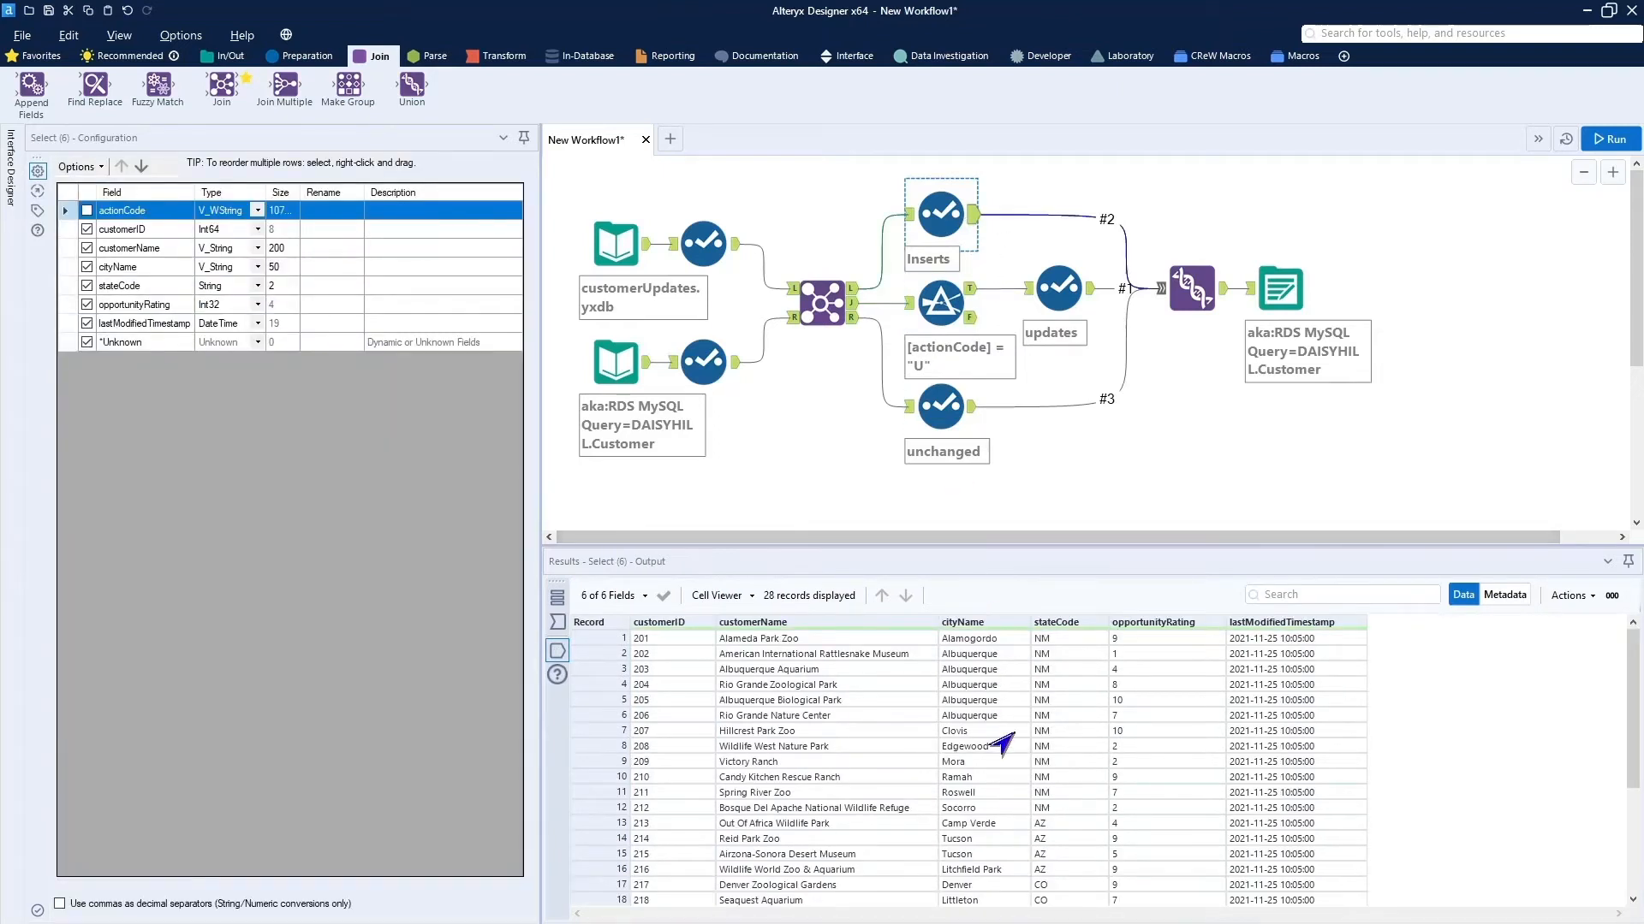
scroll(983, 734, "down", 3)
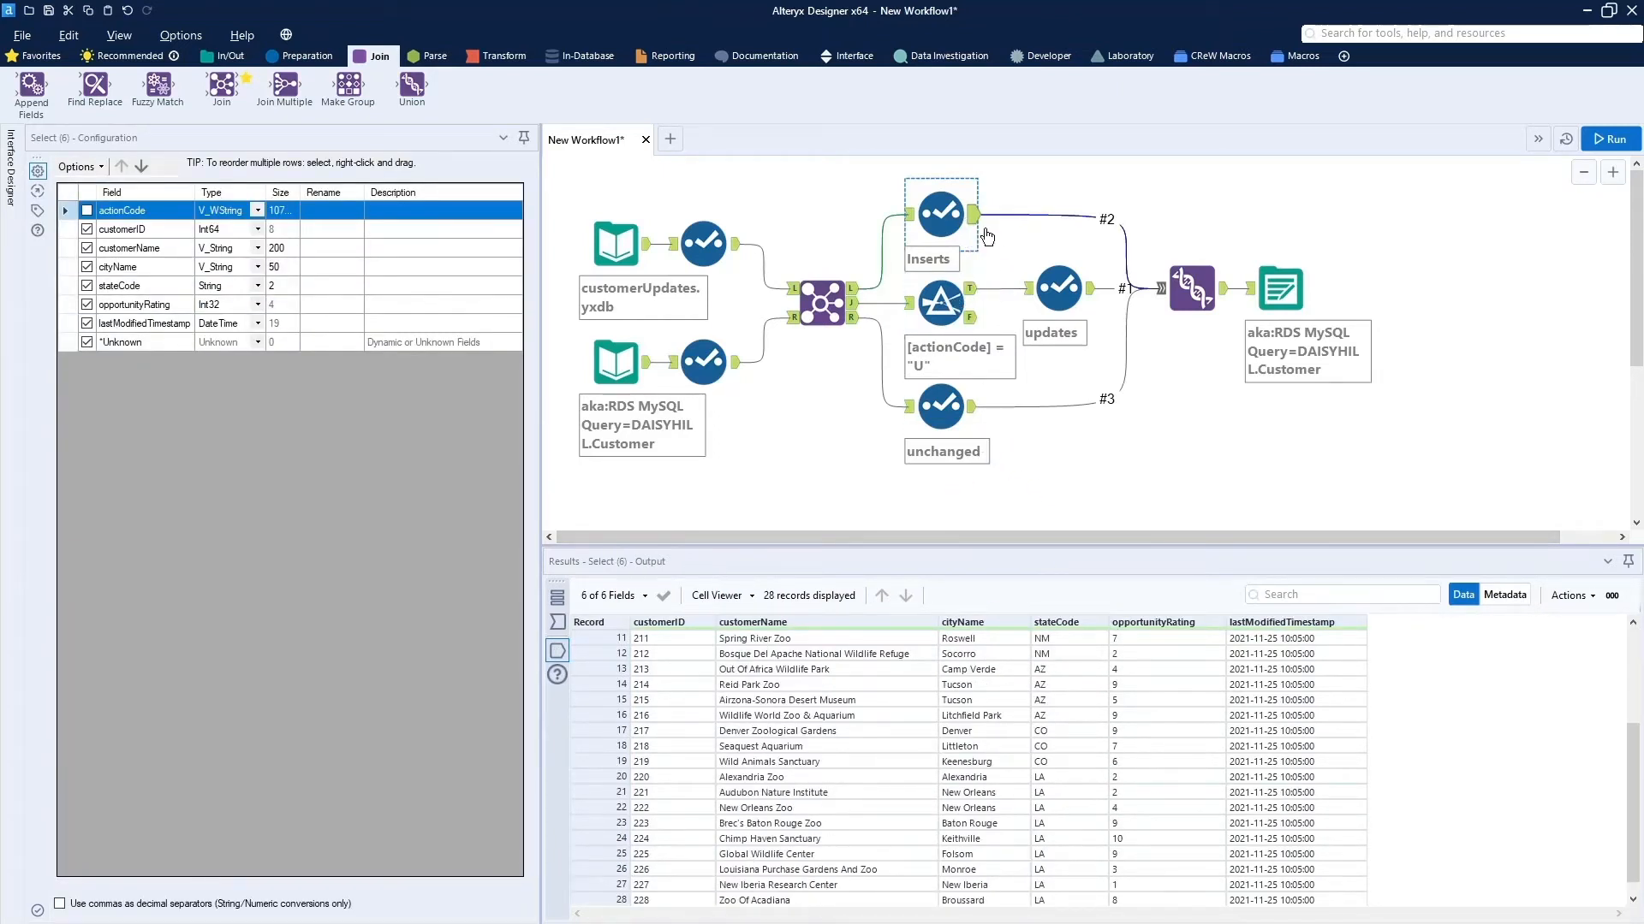
scroll(980, 480, "down", 2)
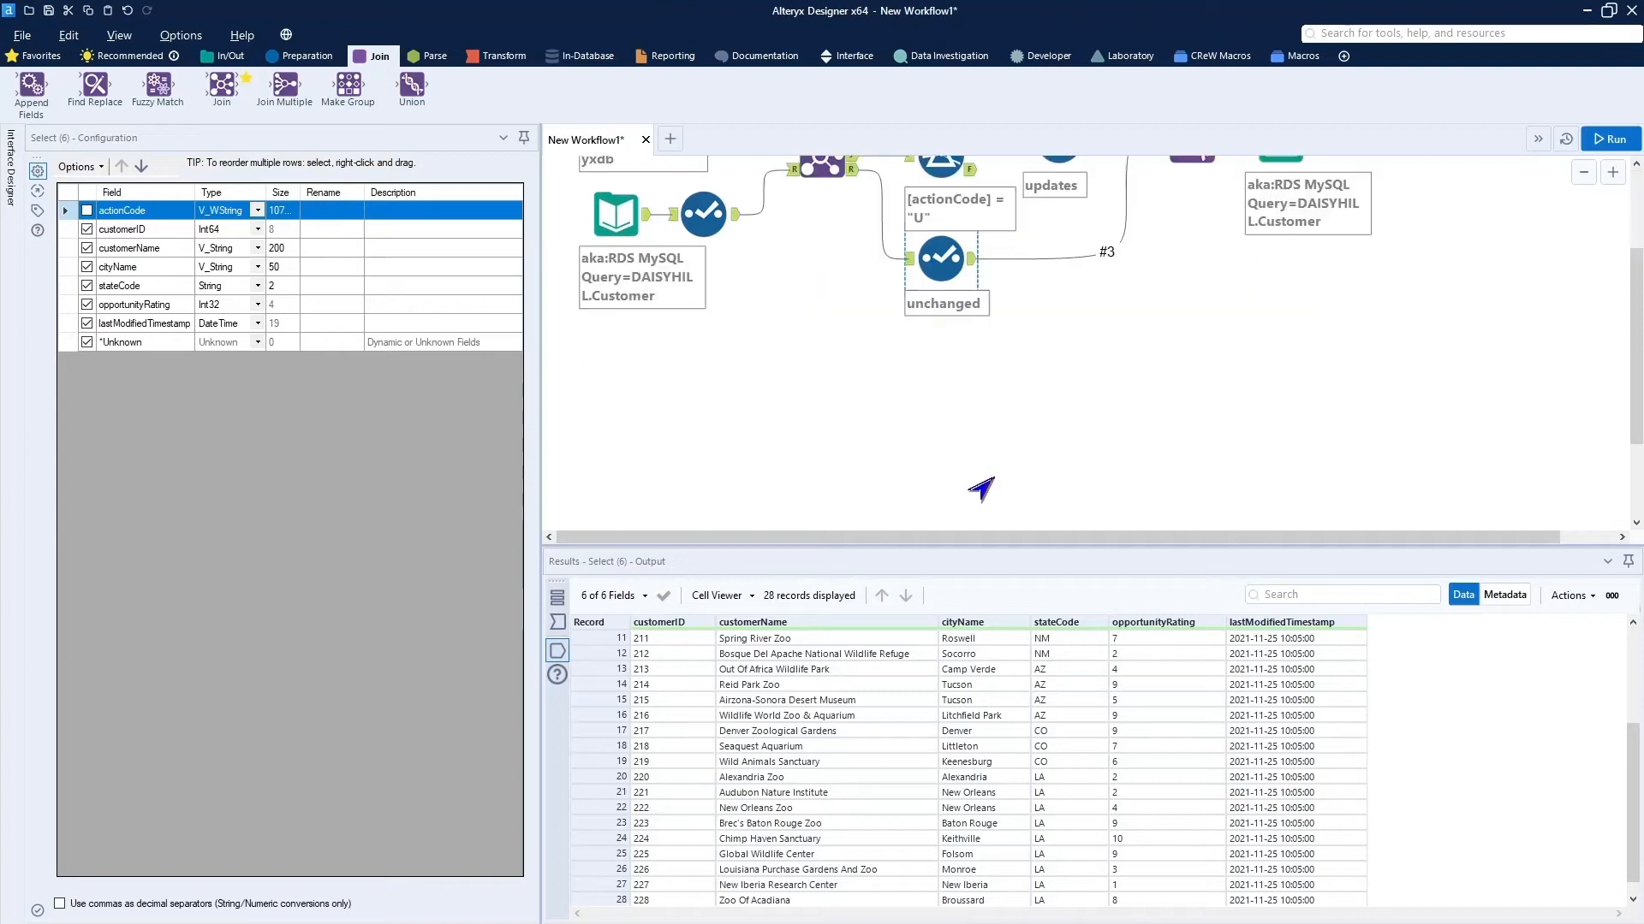
scroll(981, 489, "up", 2)
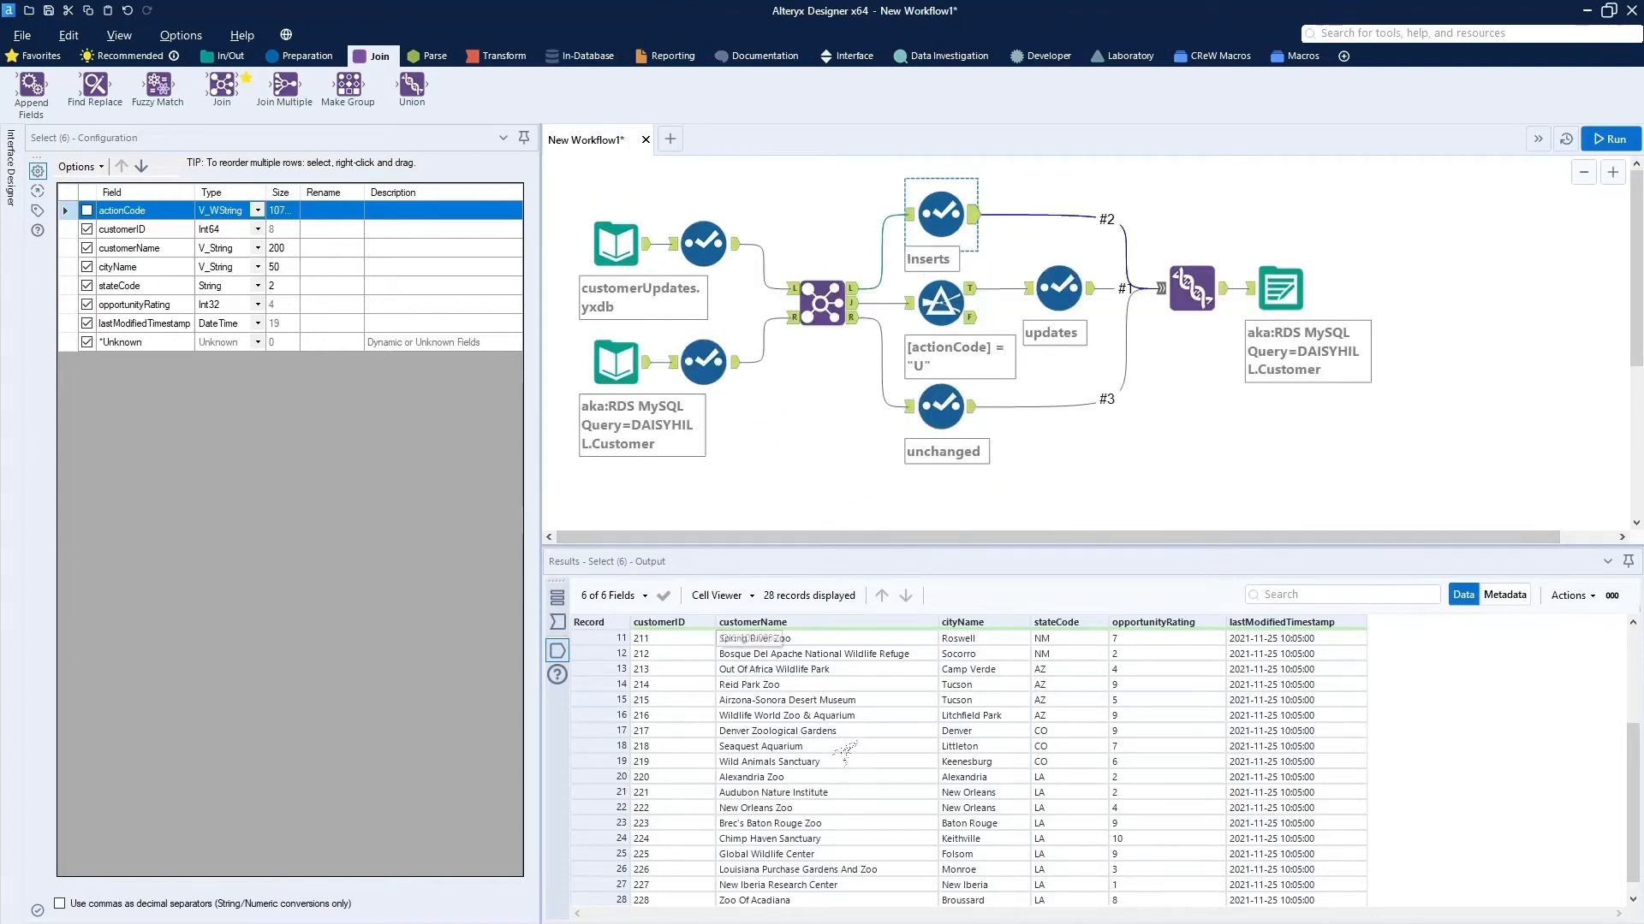
Review the records coming out of the "Inserts" Select and the combined records passed from the Union to the Output Data tool
scroll(843, 752, "up", 3)
scroll(843, 752, "down", 3)
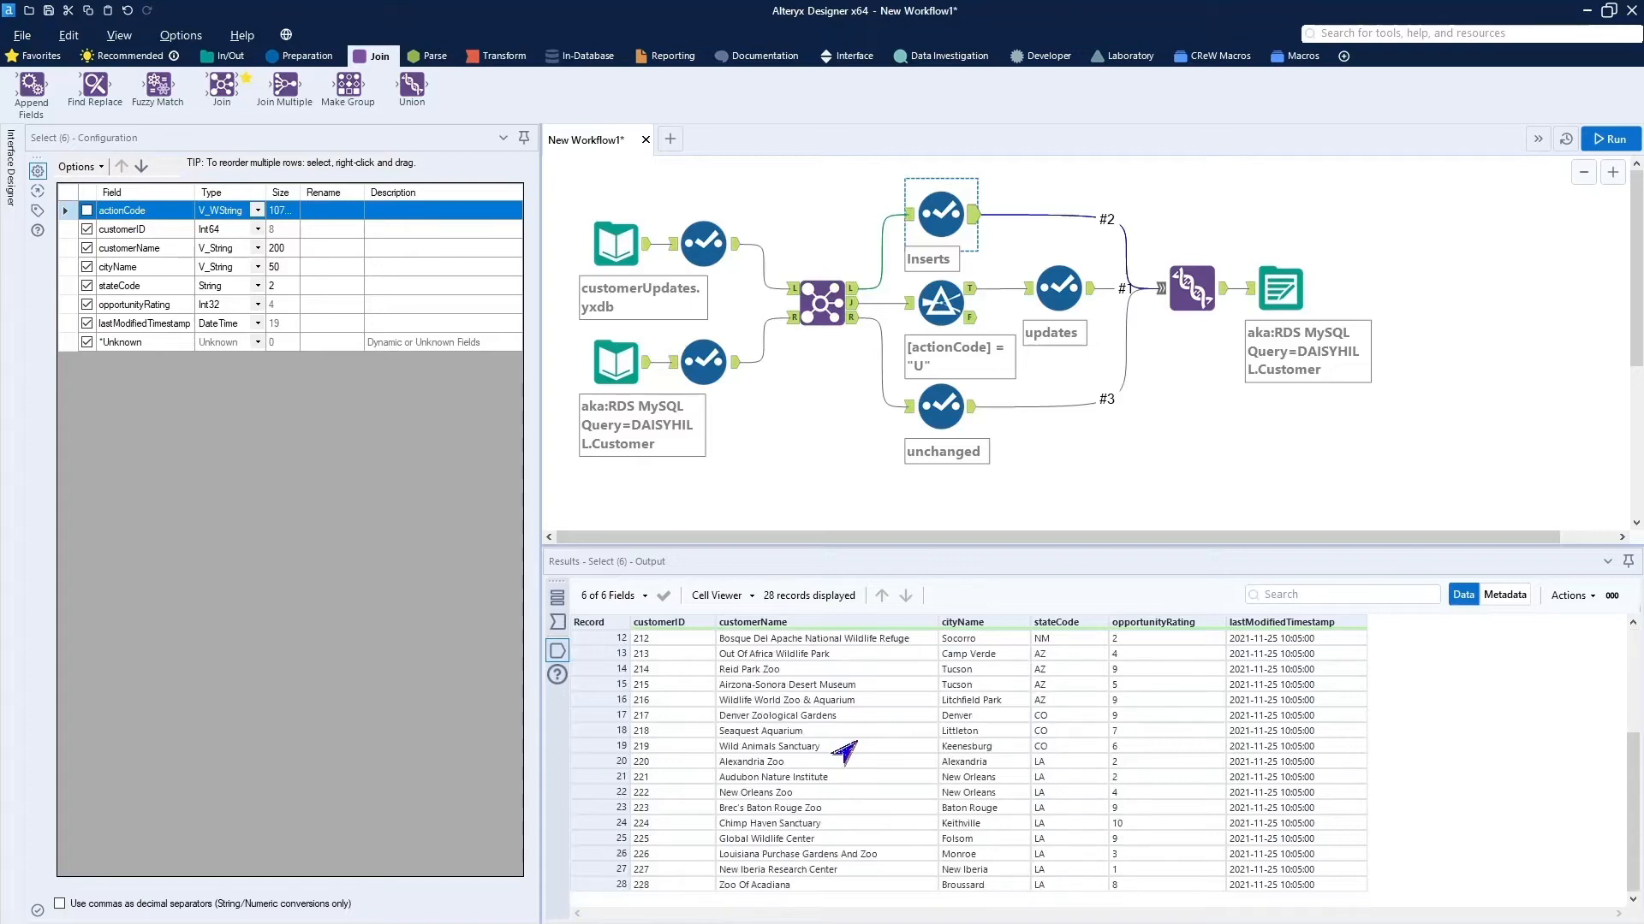
scroll(843, 751, "up", 3)
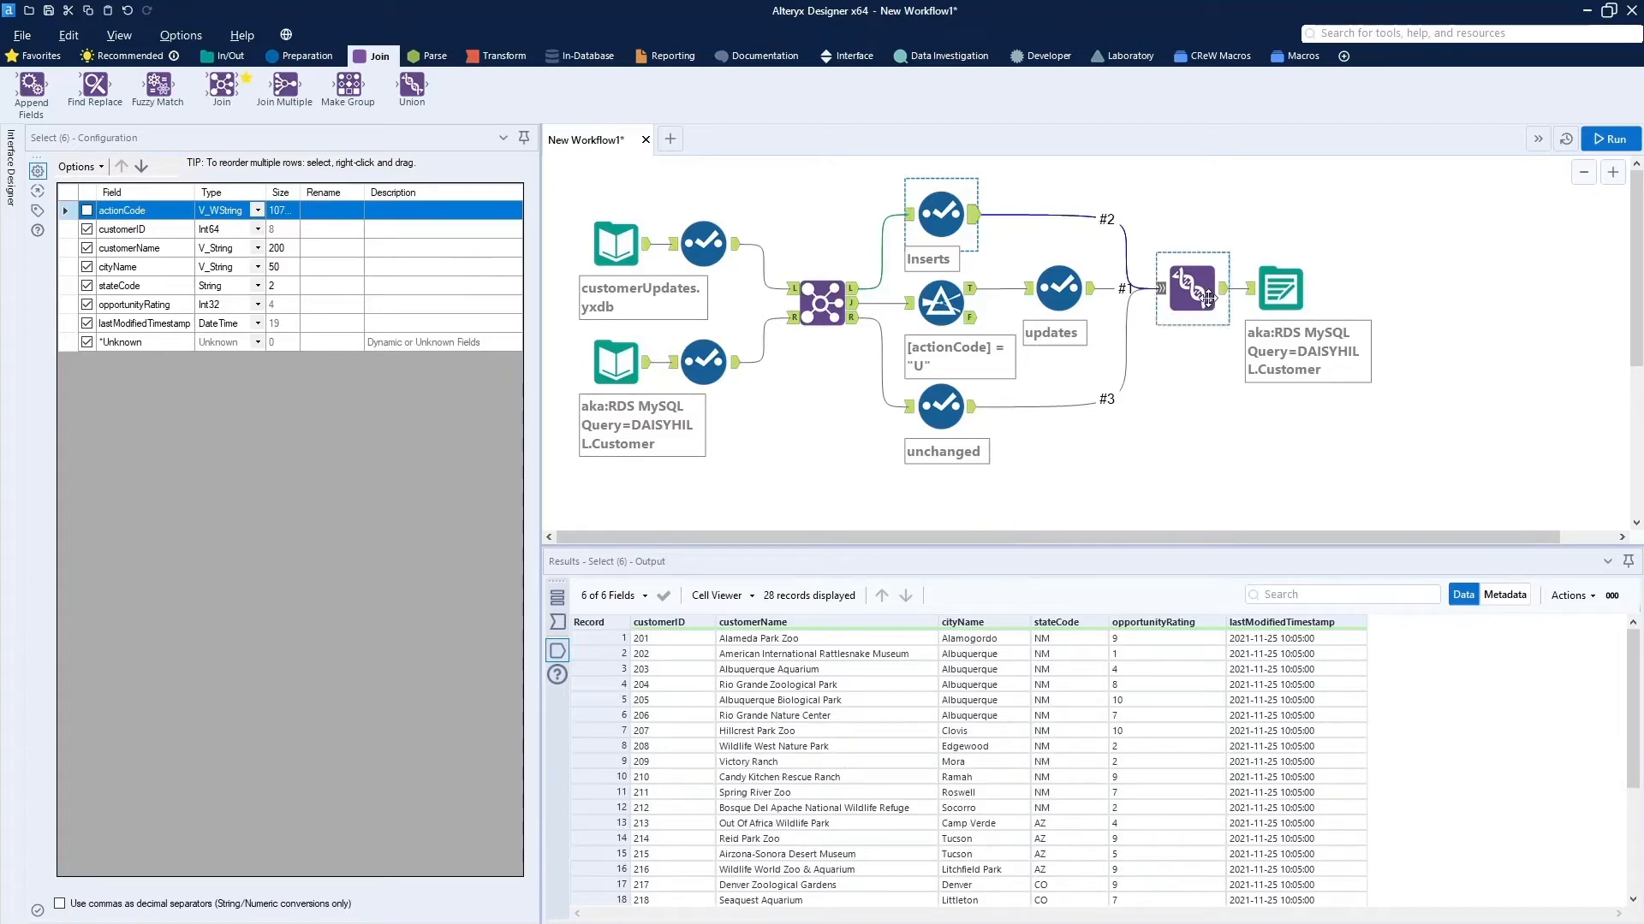
left_click(1249, 296)
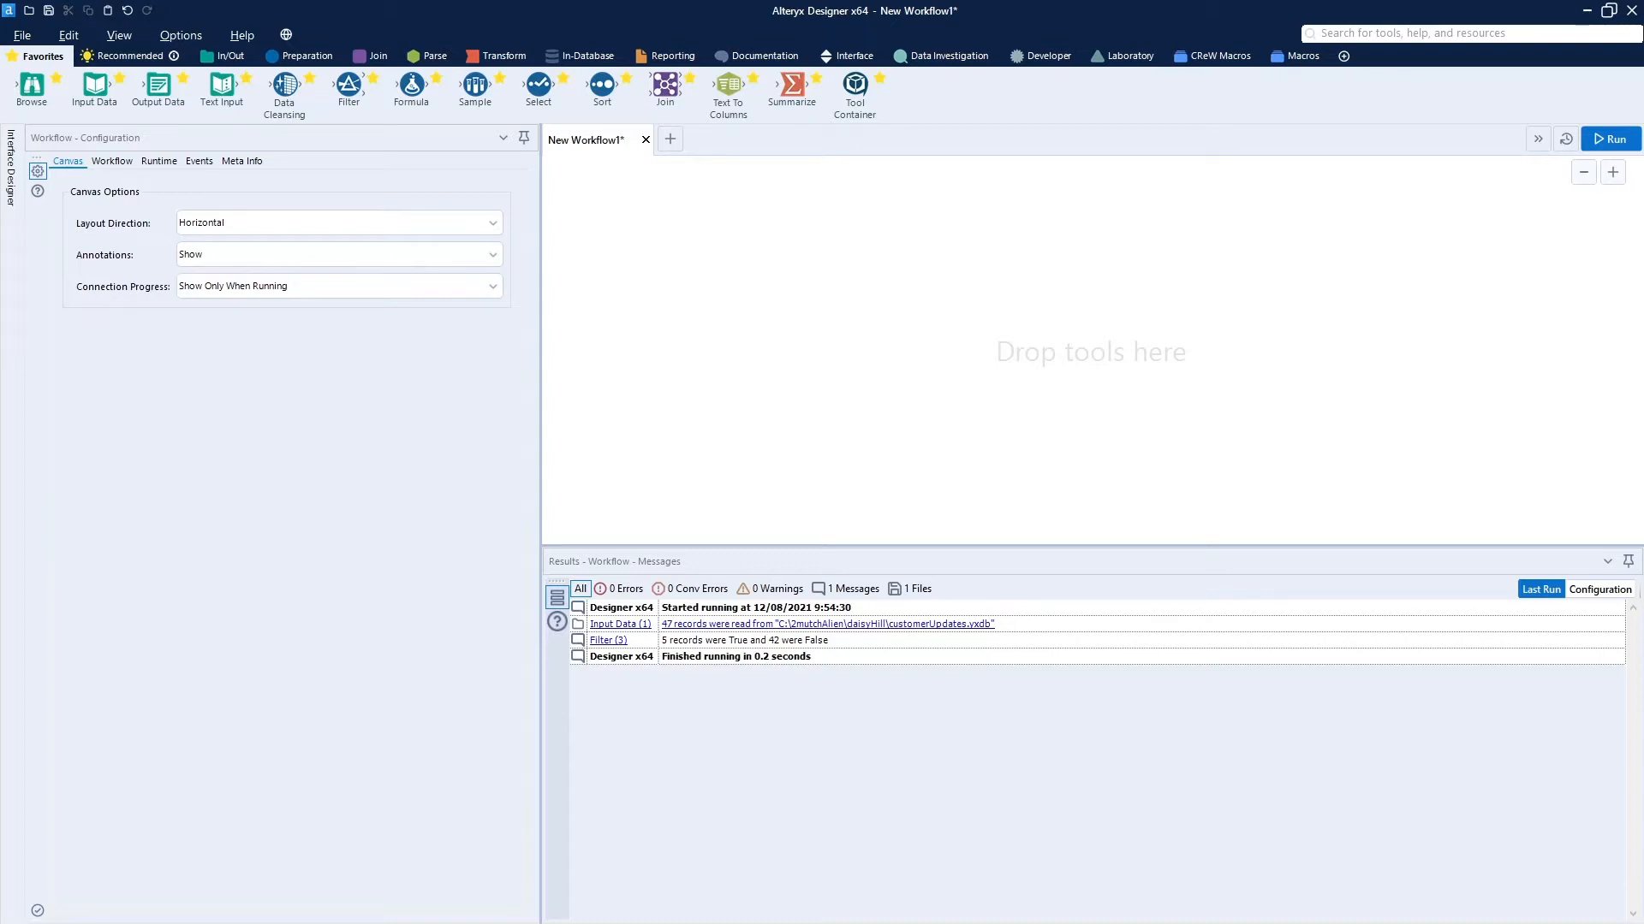
Paste the customerUpdates.yxdb input and its Select onto the empty canvas, run the workflow and review the Select's output records
right_click(594, 320)
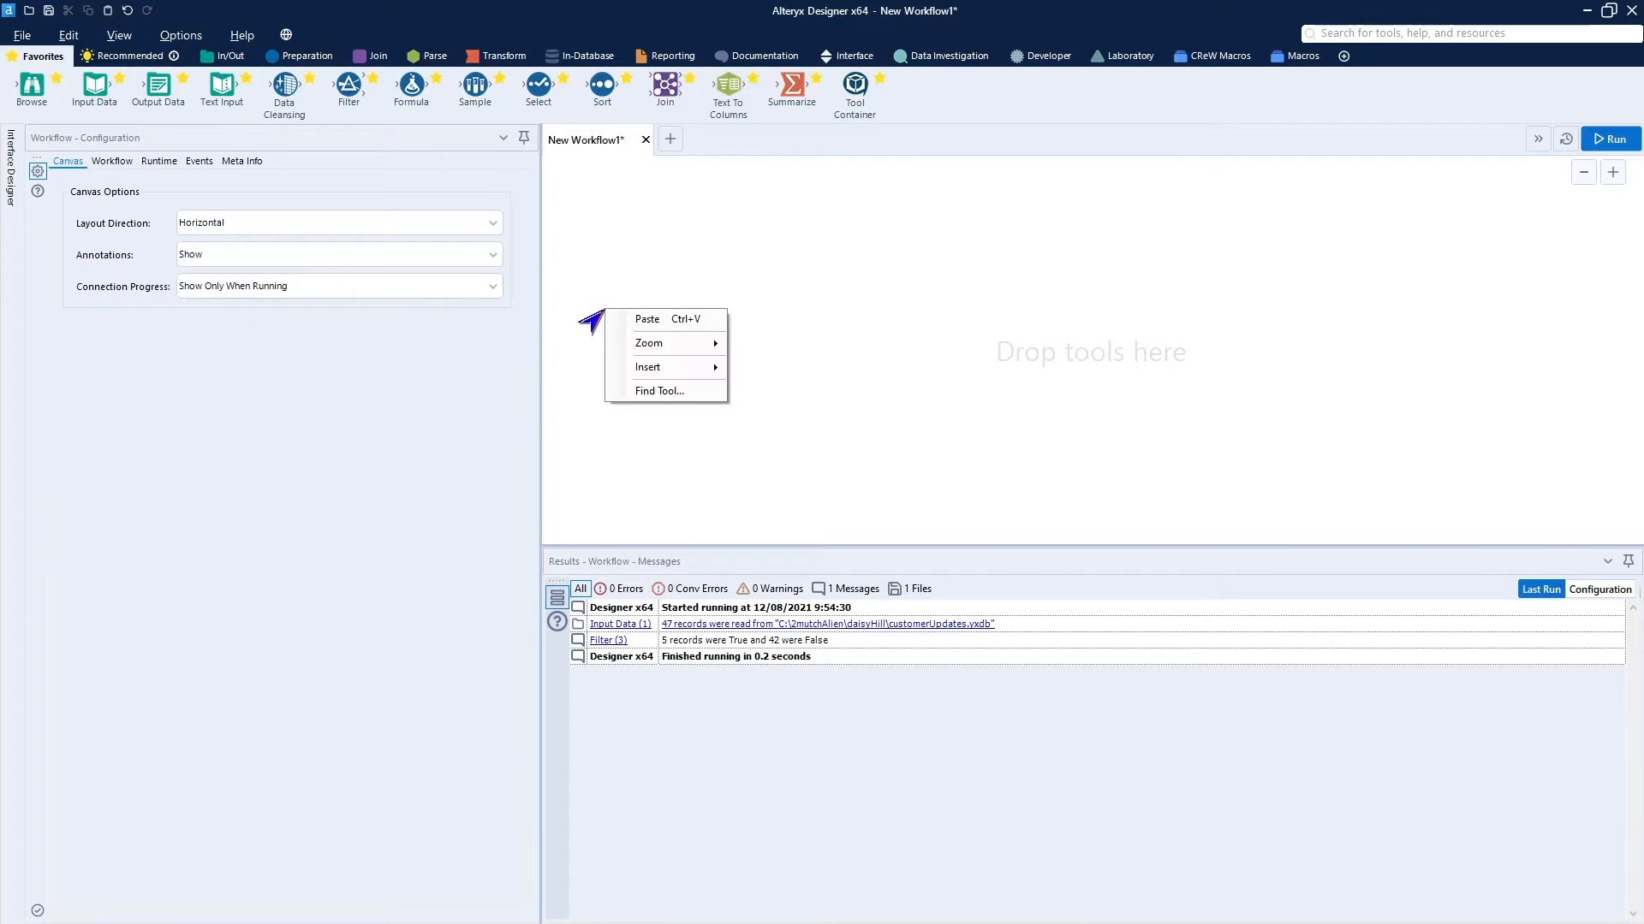
left_click(642, 319)
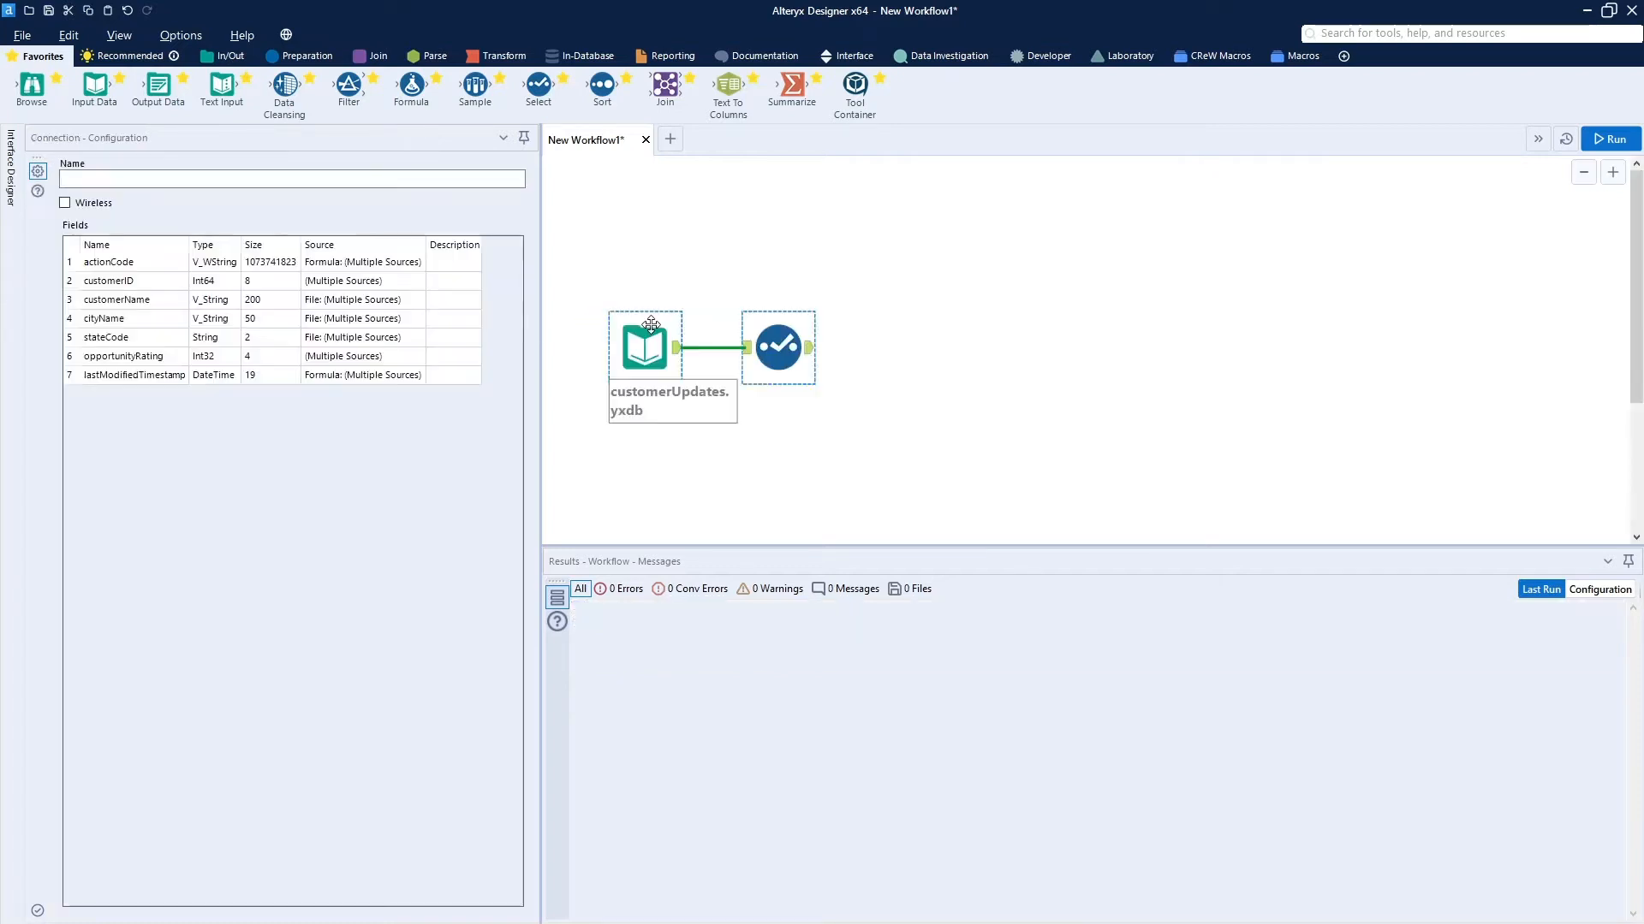
left_click_drag(679, 325, 693, 266)
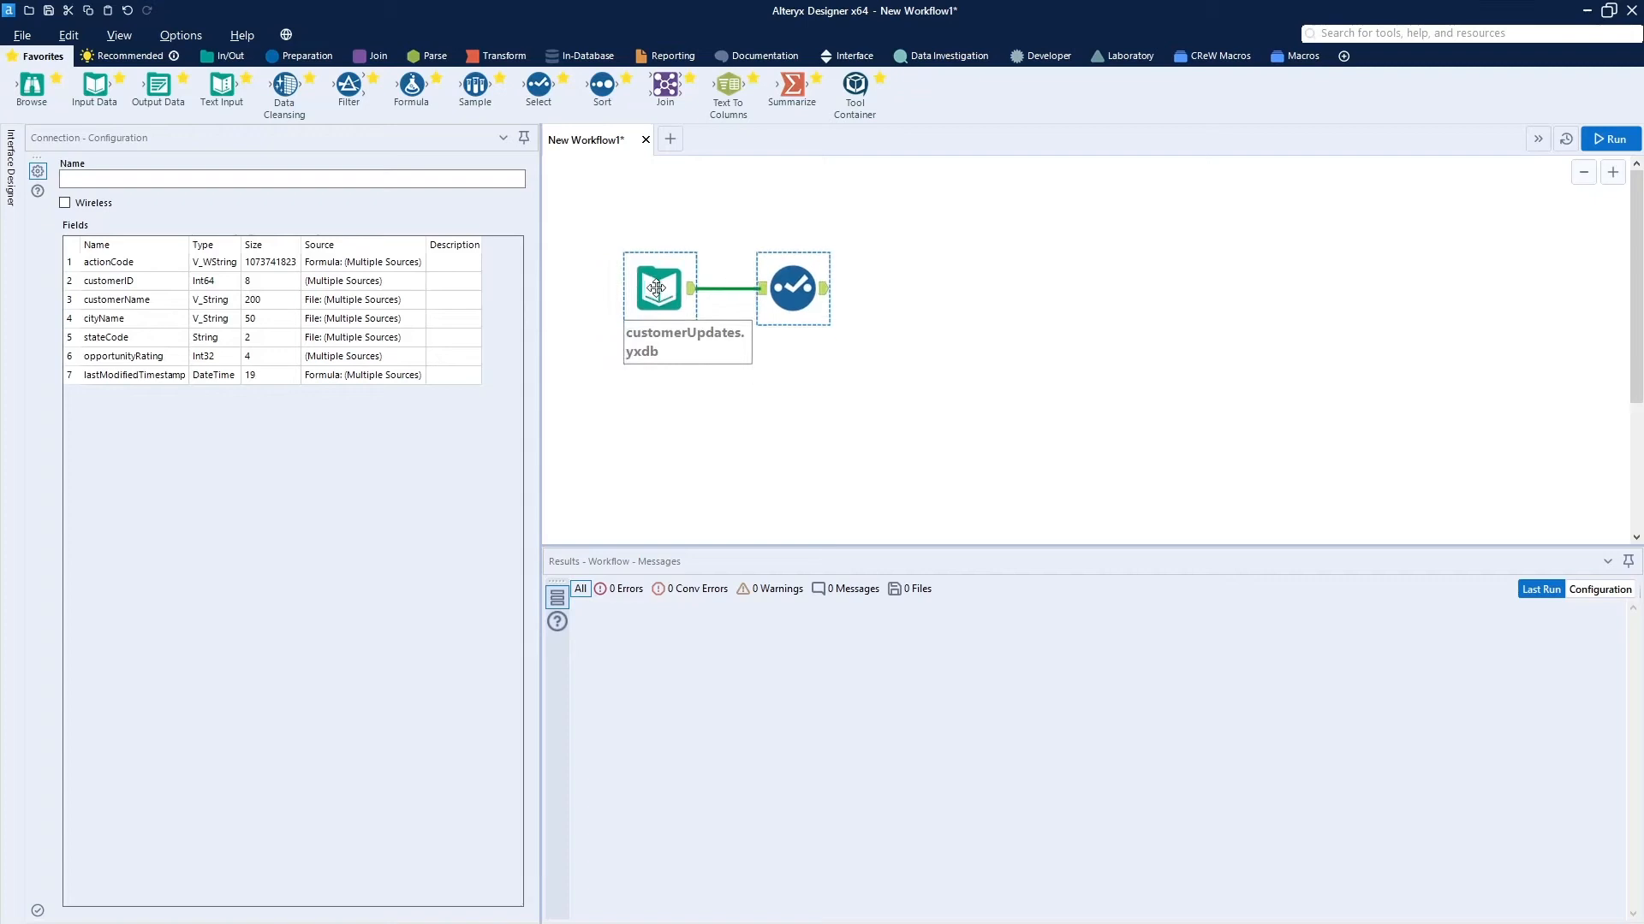
left_click(1606, 138)
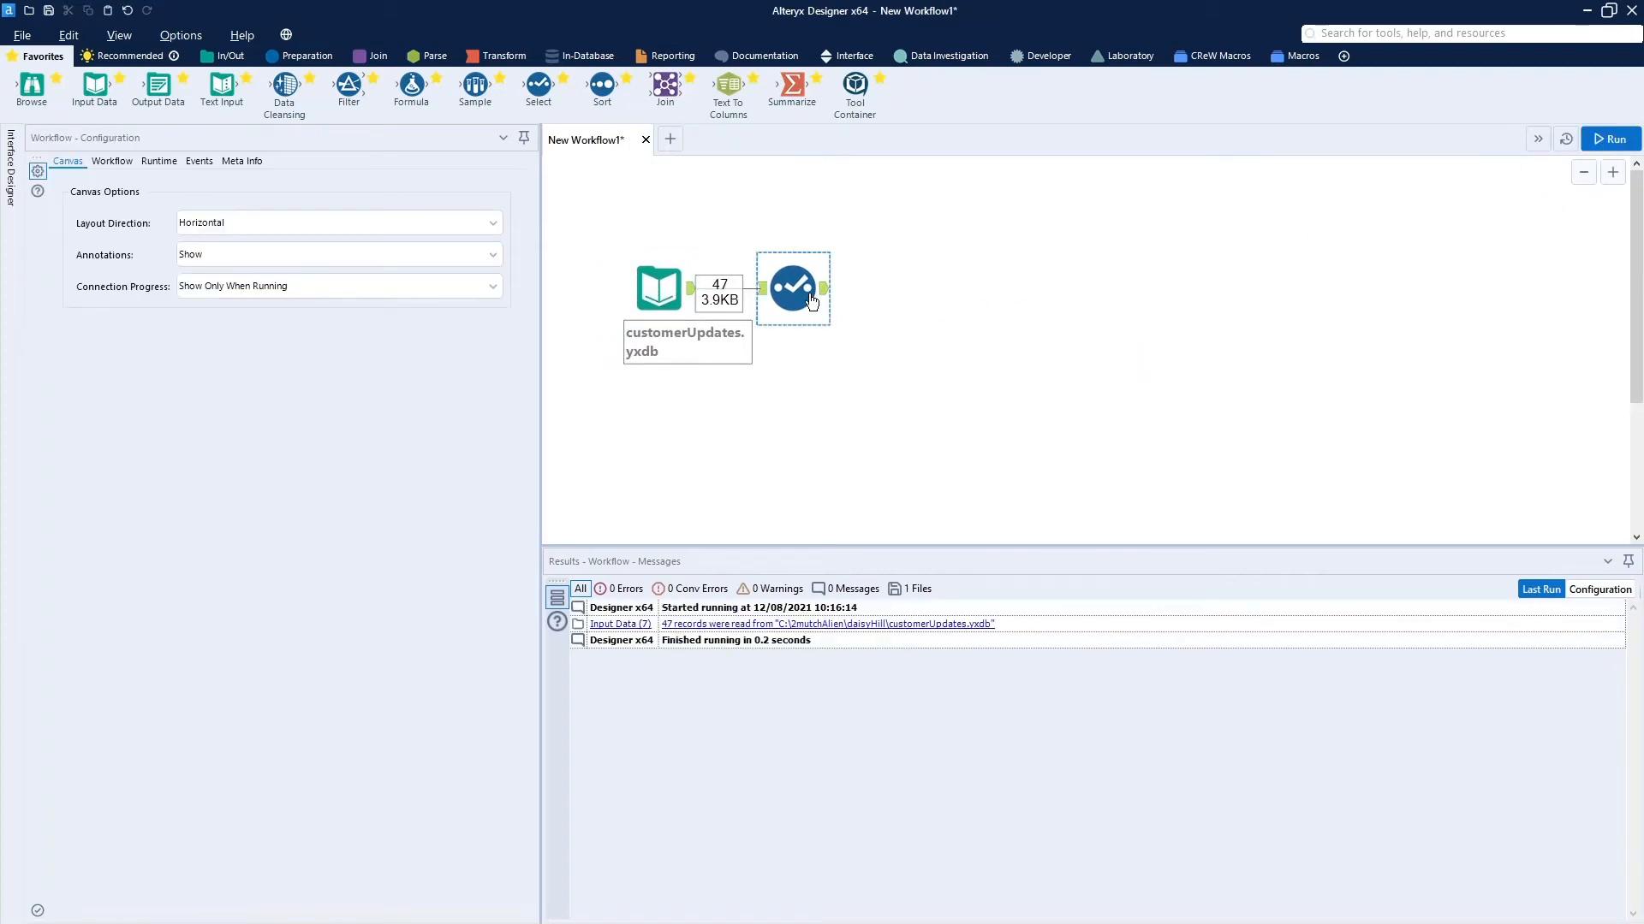
left_click(787, 309)
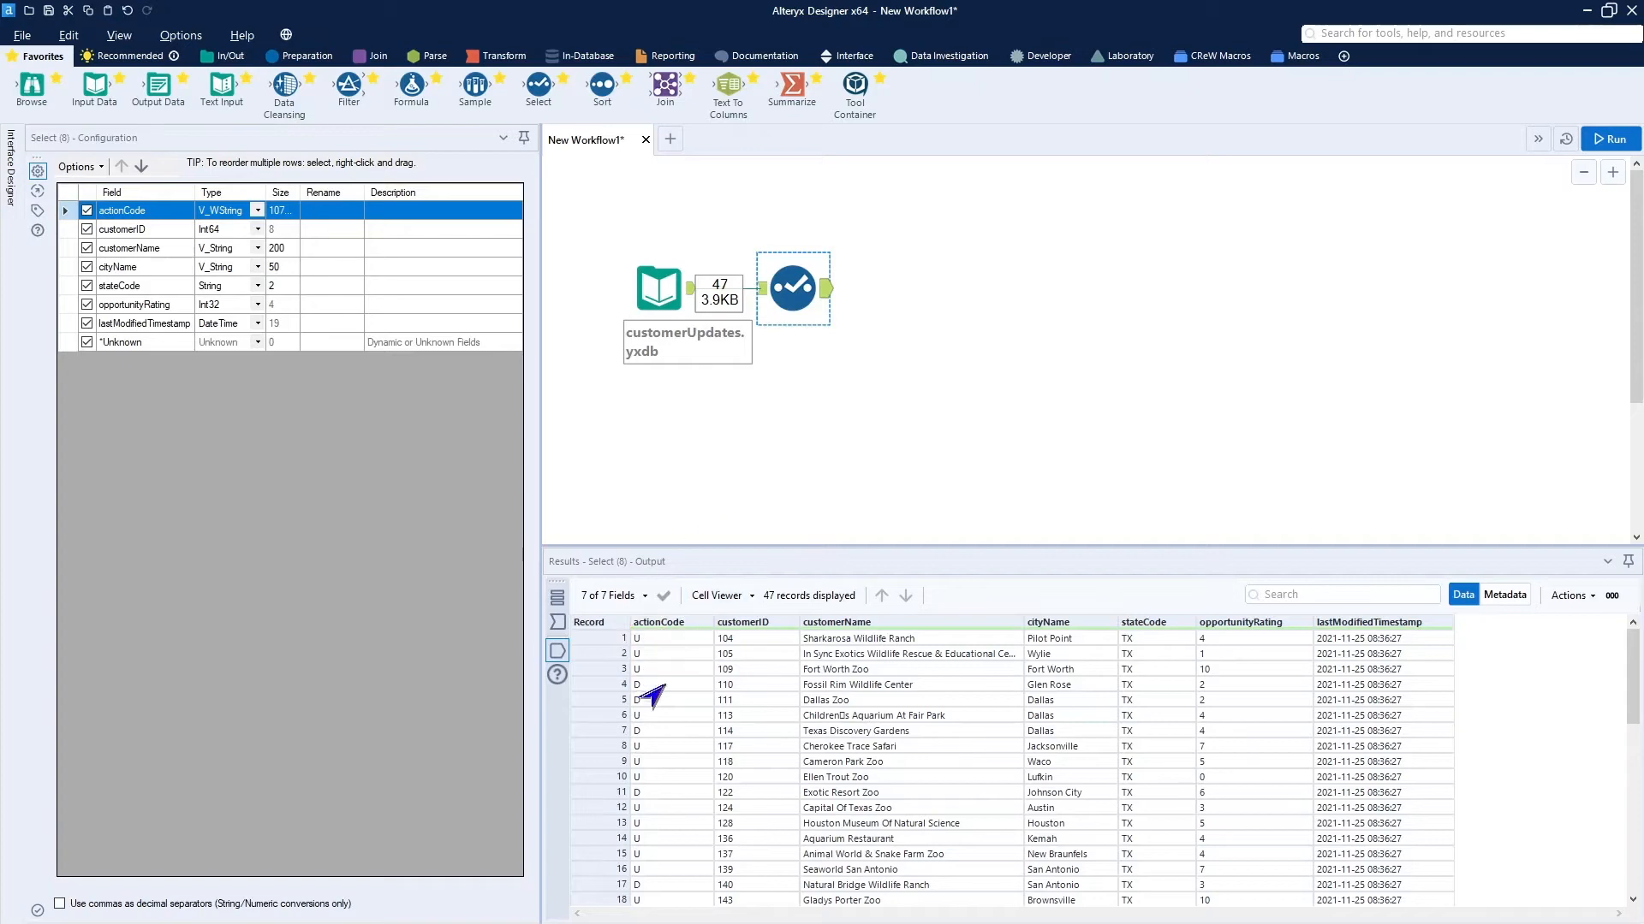
scroll(676, 843, "down", 6)
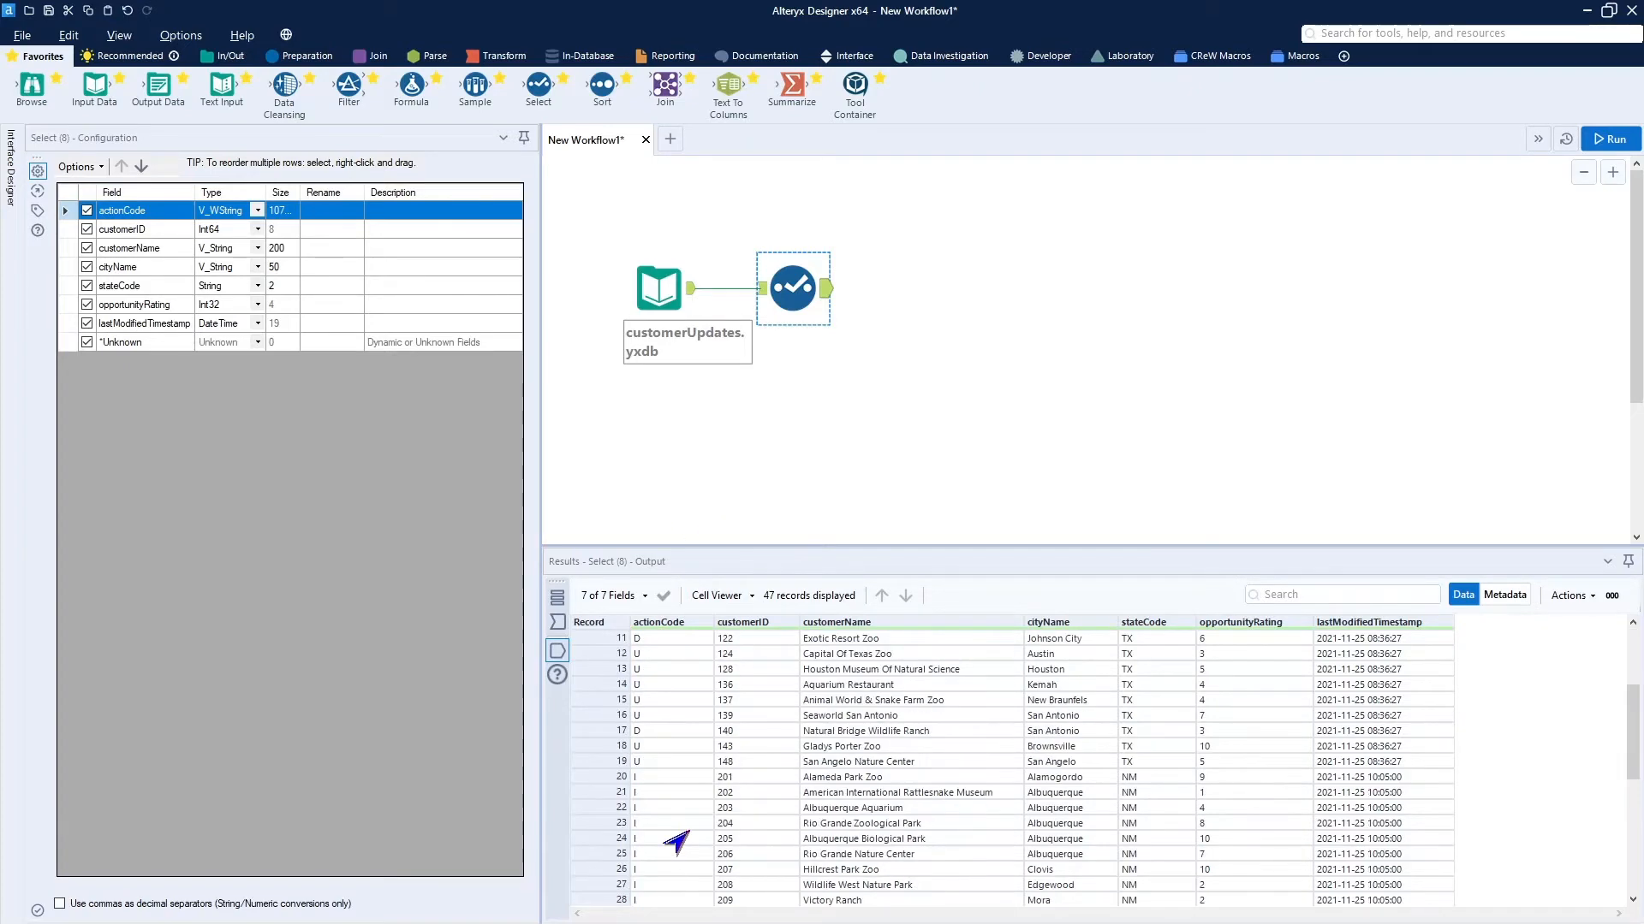
scroll(676, 843, "up", 6)
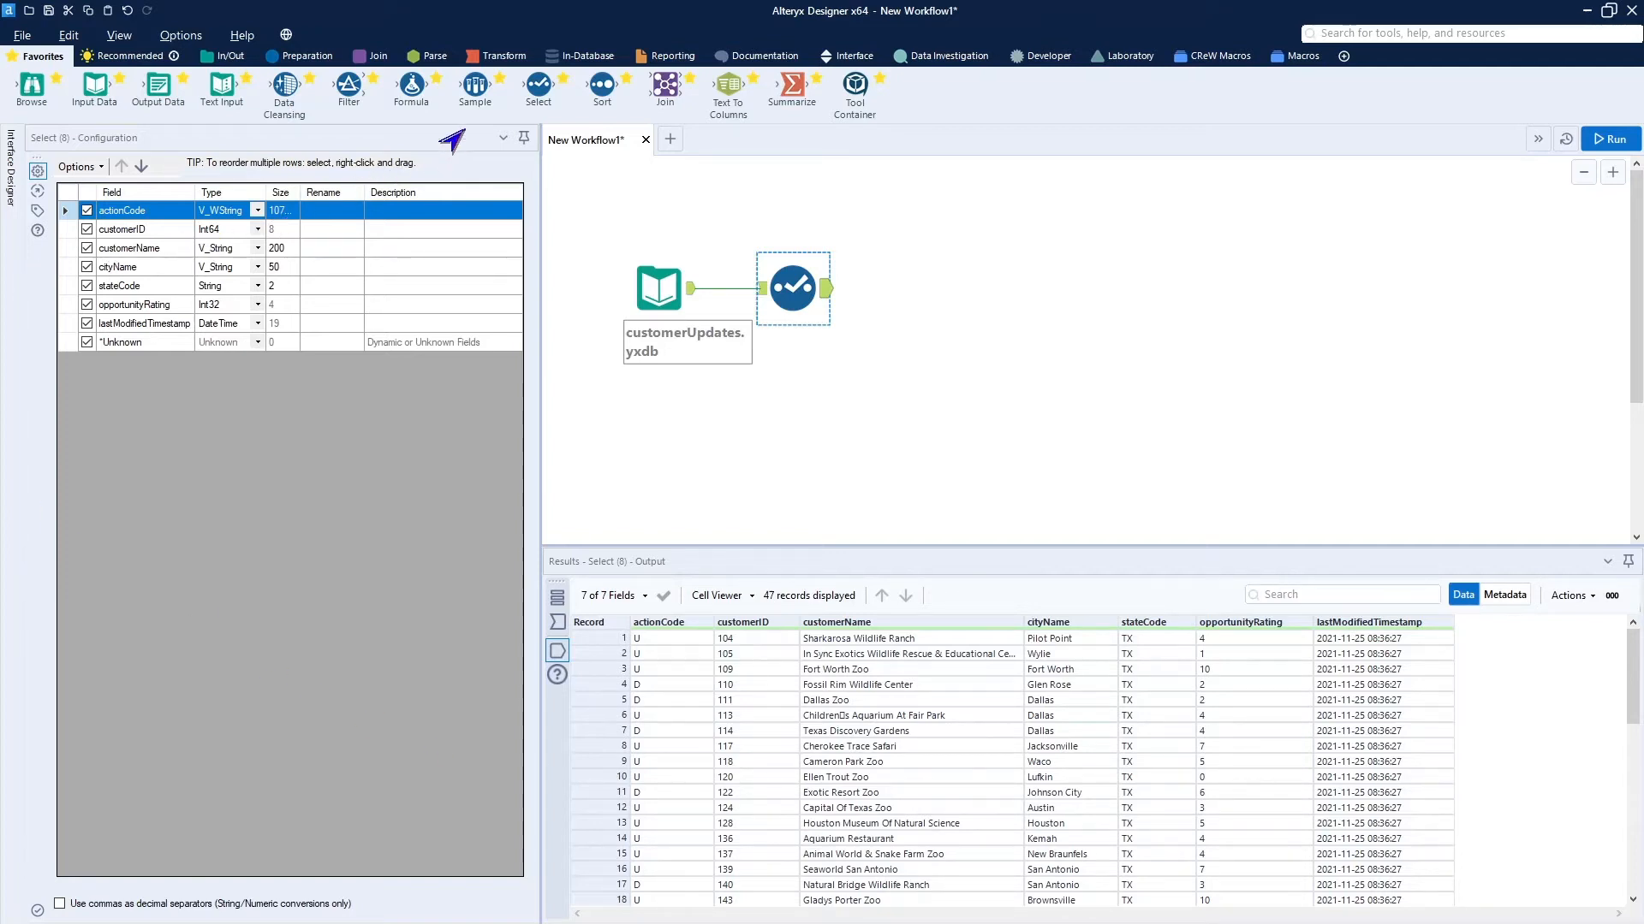
Add a Filter tool after the Select with the basic condition actionCode Equals D
left_click_drag(349, 93, 914, 292)
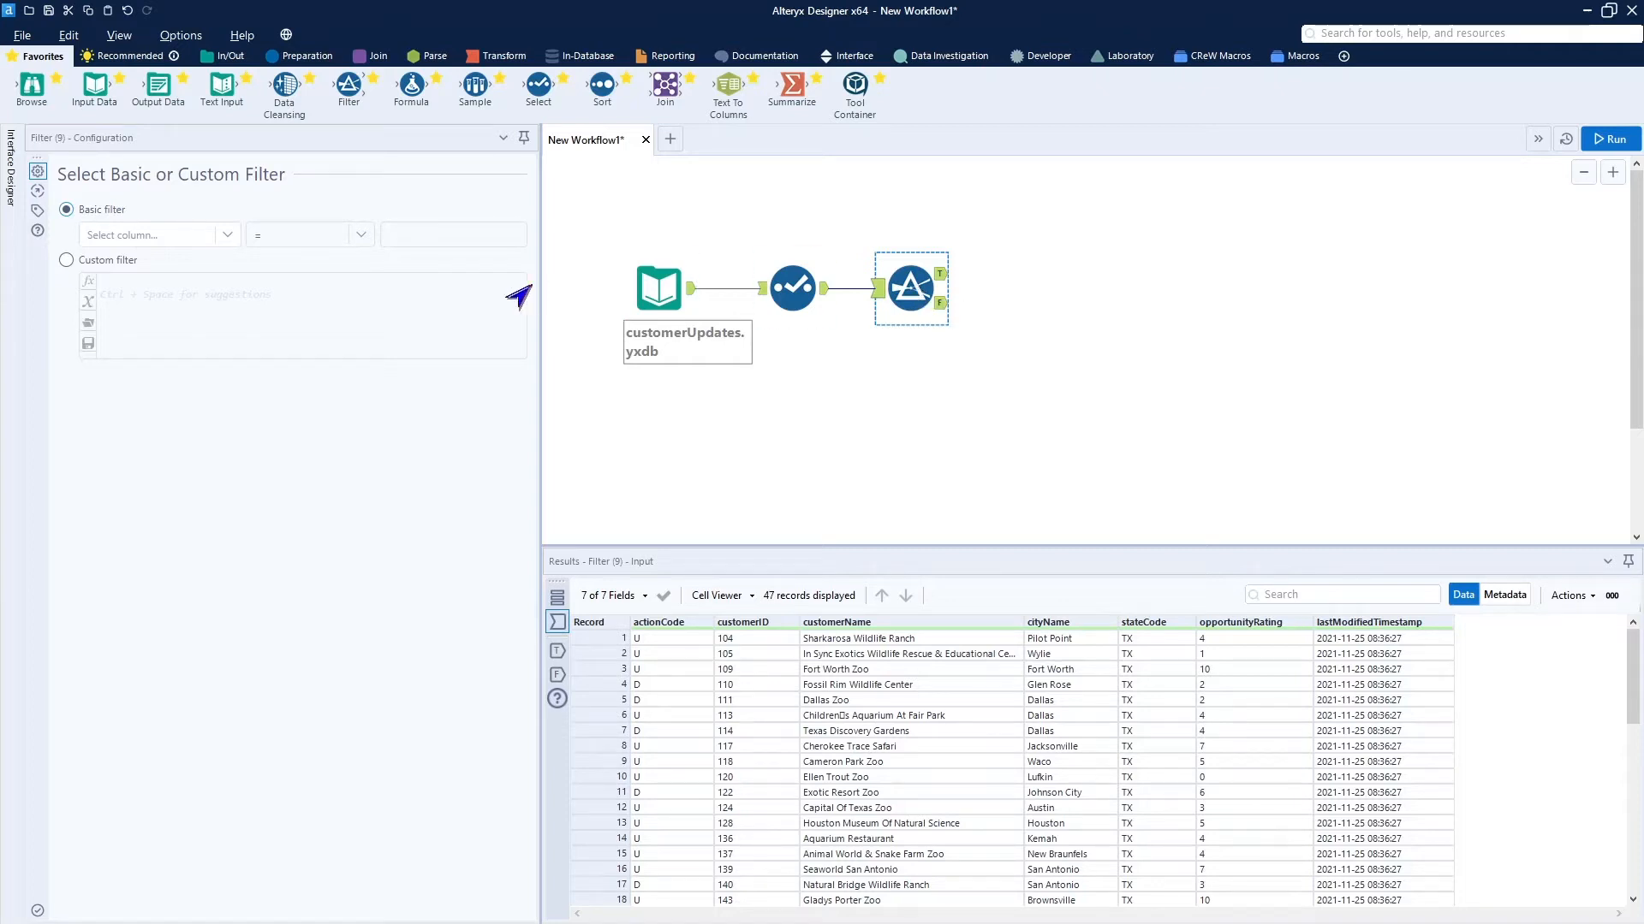
left_click(210, 240)
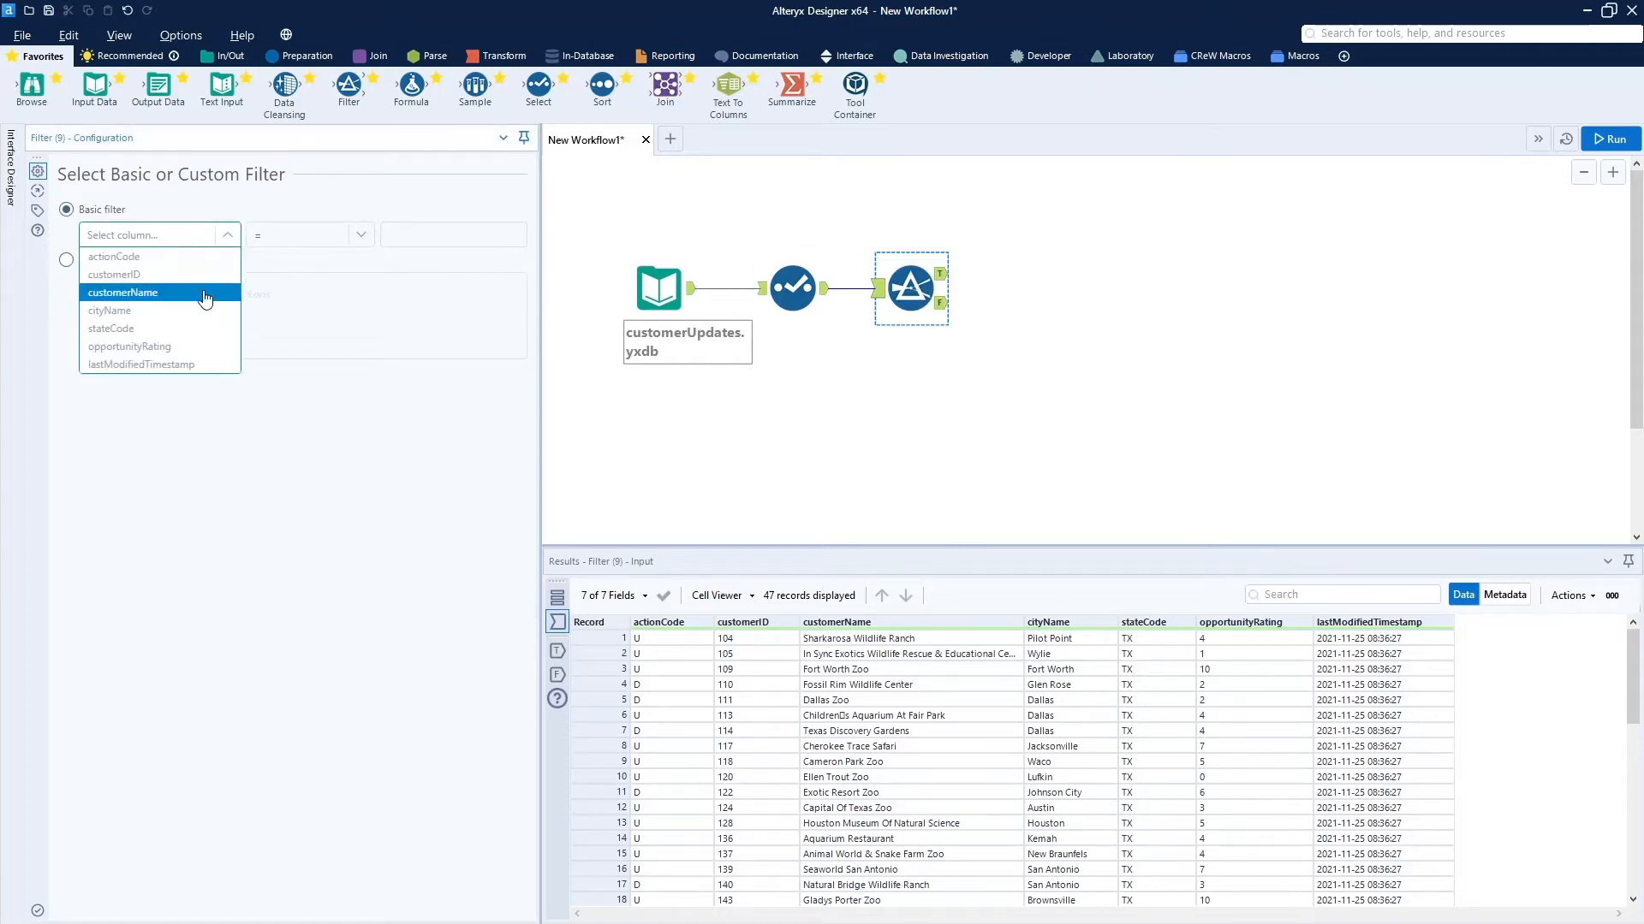
left_click(176, 274)
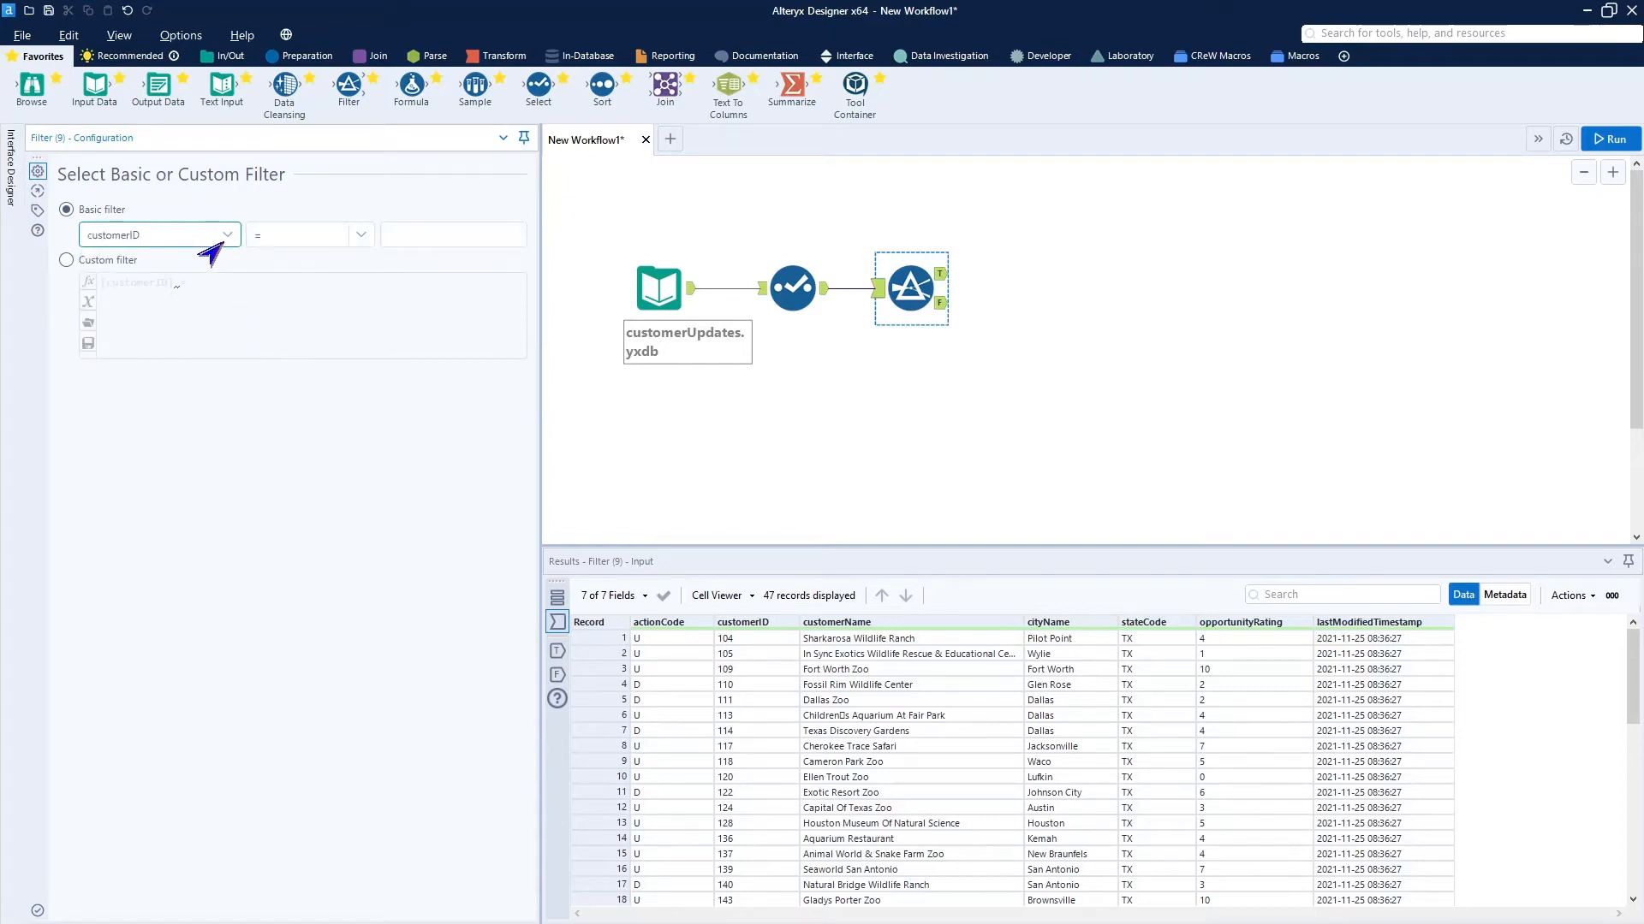
left_click(212, 240)
left_click(176, 273)
left_click(220, 239)
left_click(175, 268)
left_click(446, 242)
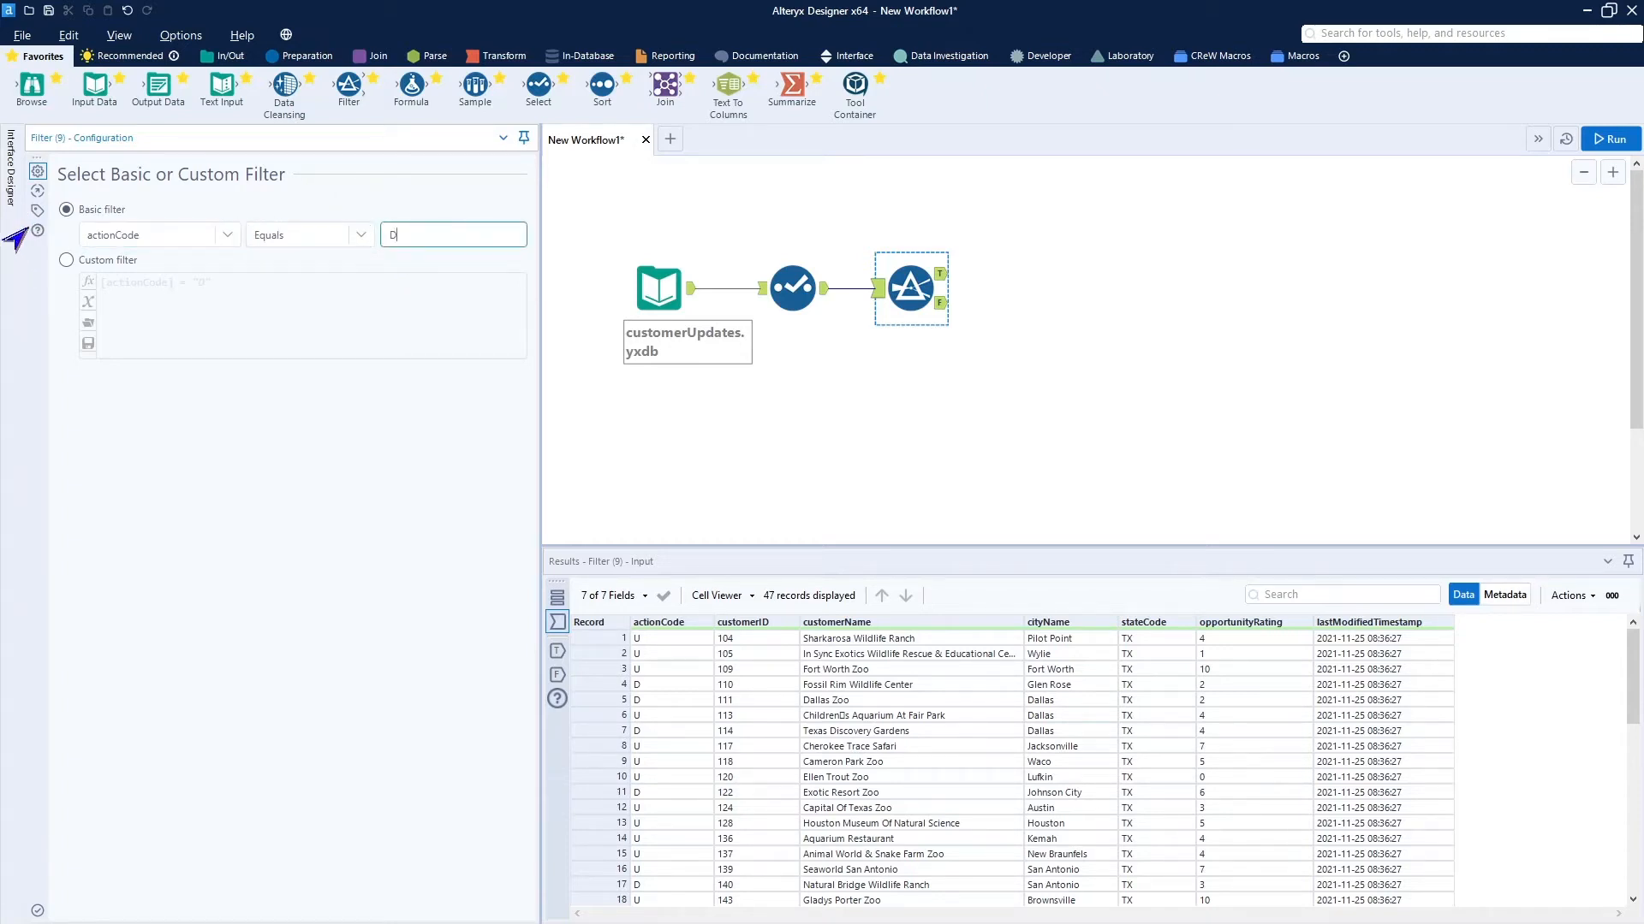
Change the Filter's annotation to "split out deletes"
left_click(37, 212)
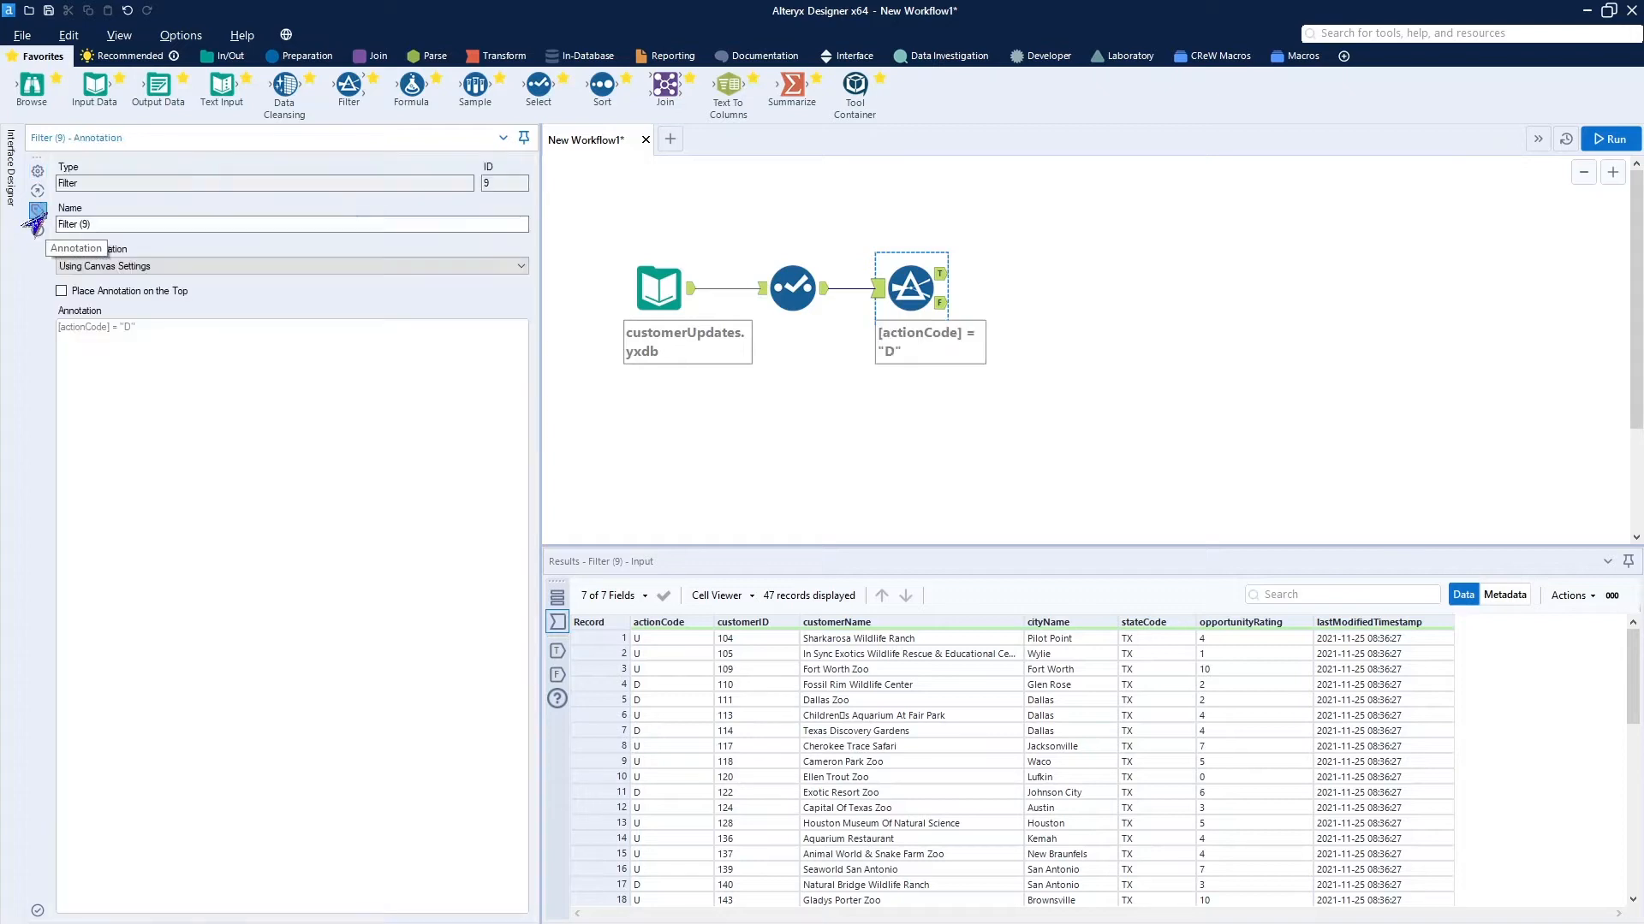
left_click_drag(194, 325, 57, 327)
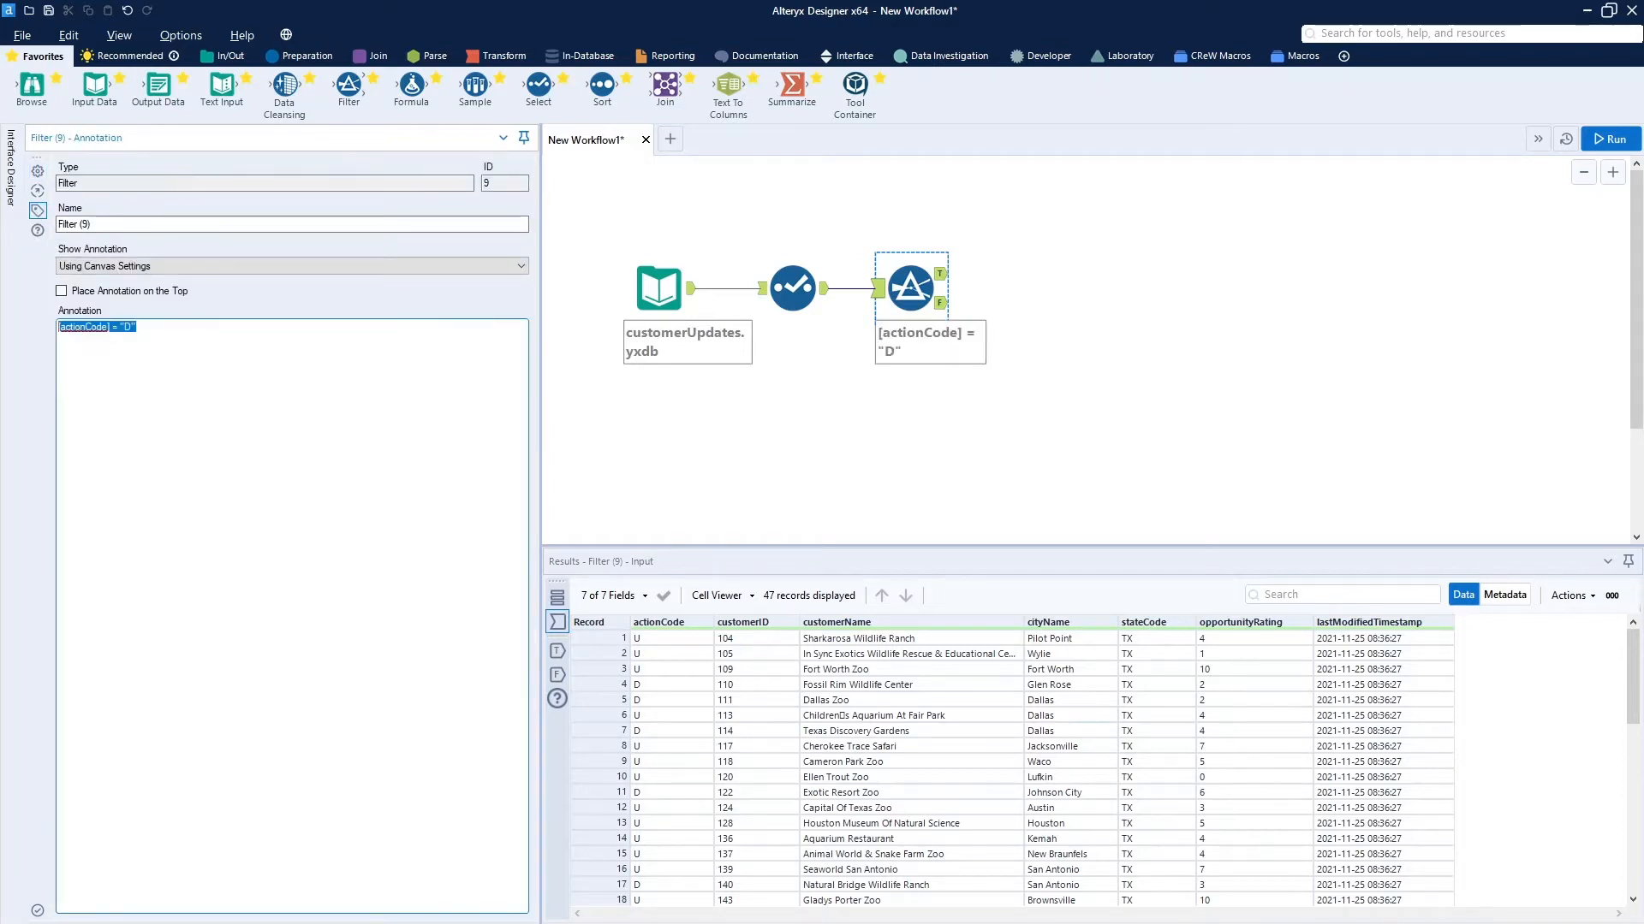
type("split out deletes")
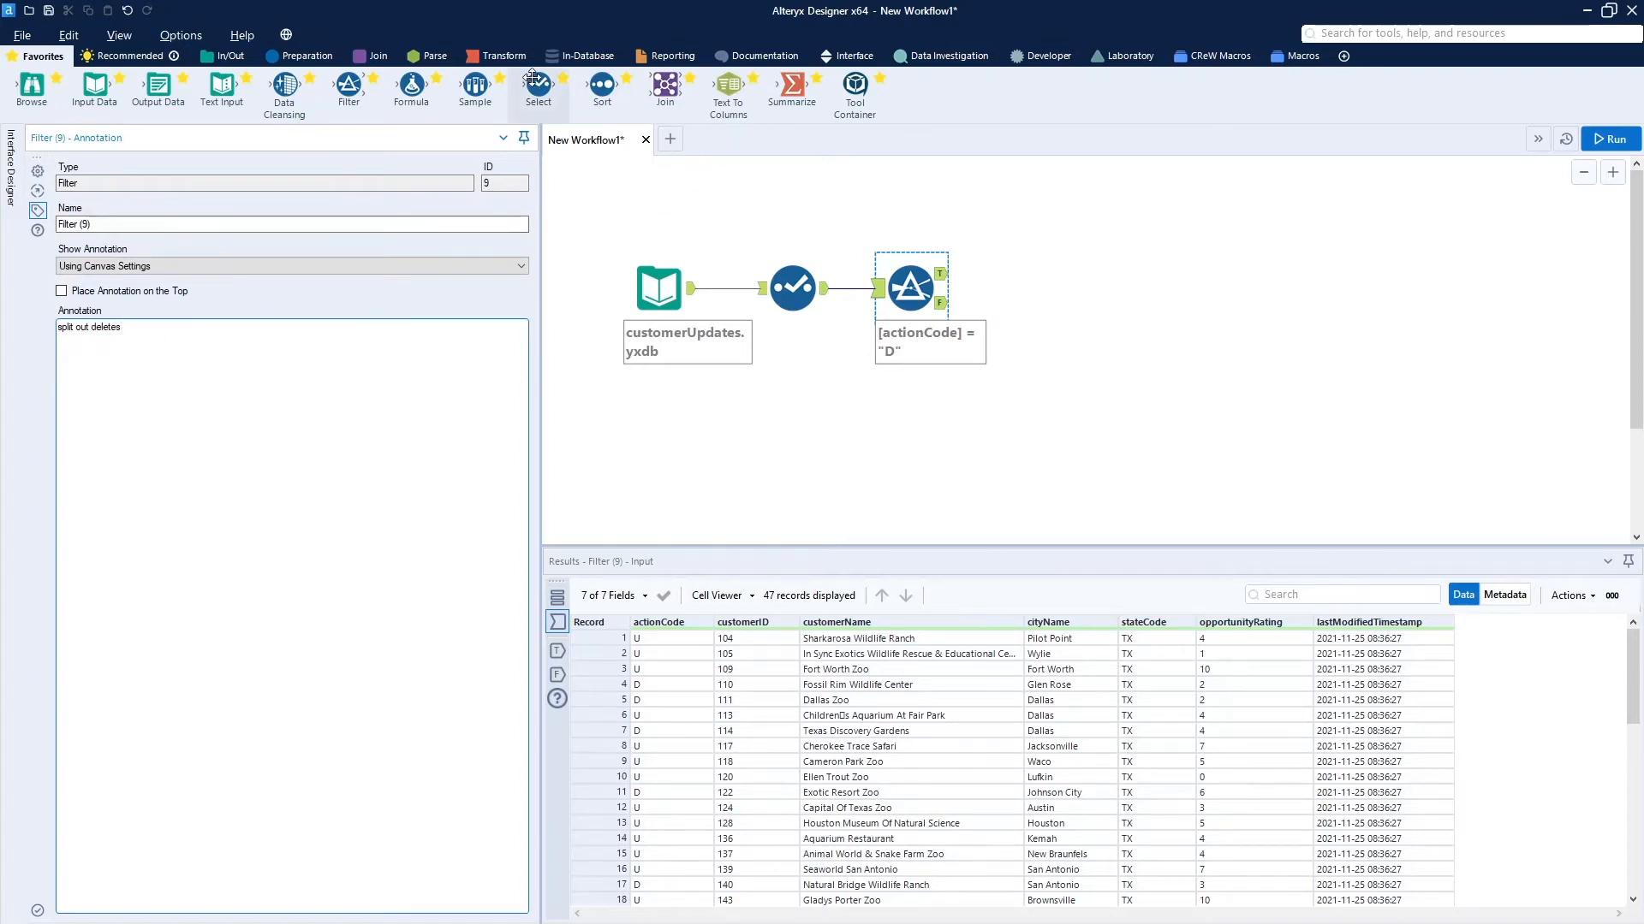
Attach a Select tool to each of the Filter's True and False outputs and run the workflow
mouse_move(534, 88)
left_mouse_down()
mouse_move(983, 275)
mouse_move(1041, 274)
left_mouse_up()
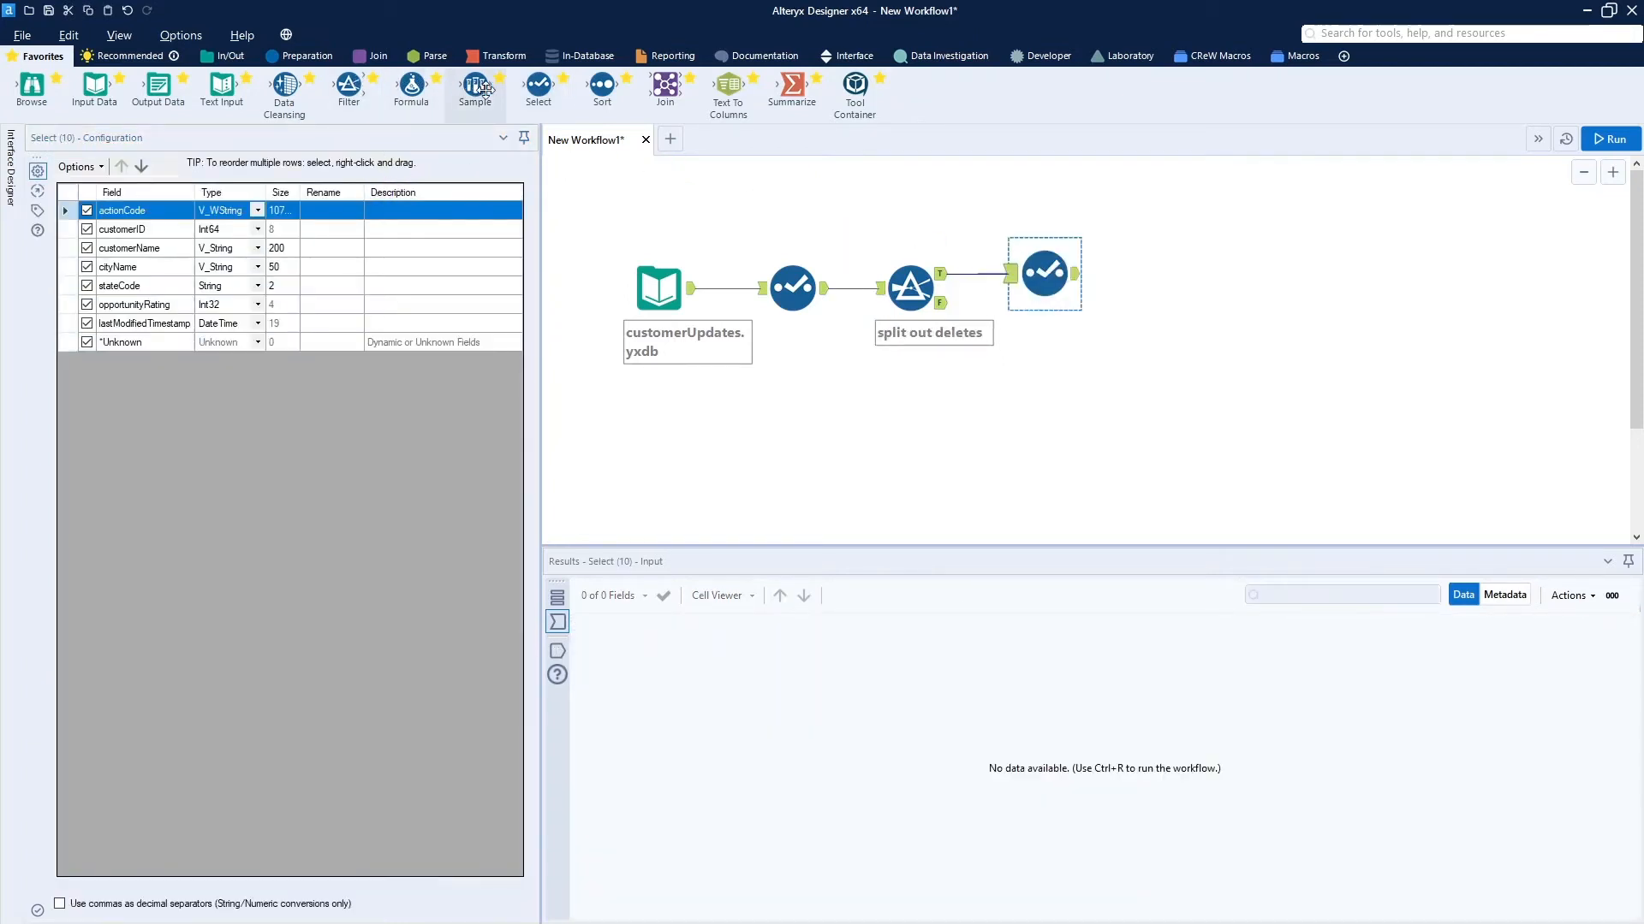
left_click_drag(538, 88, 1041, 366)
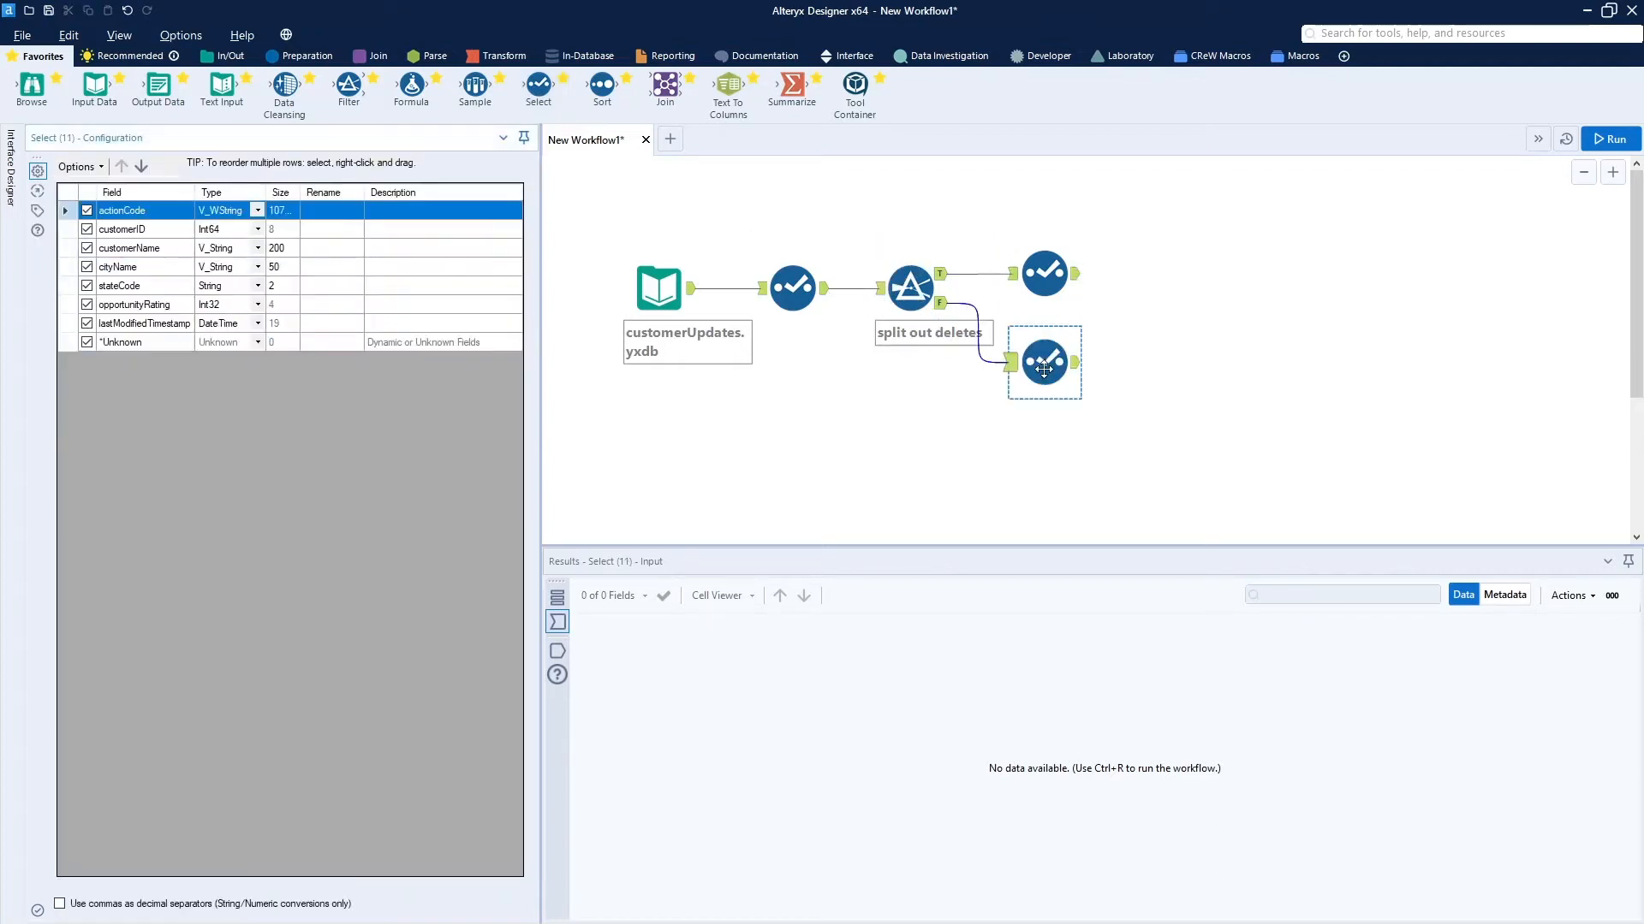
left_click(1603, 141)
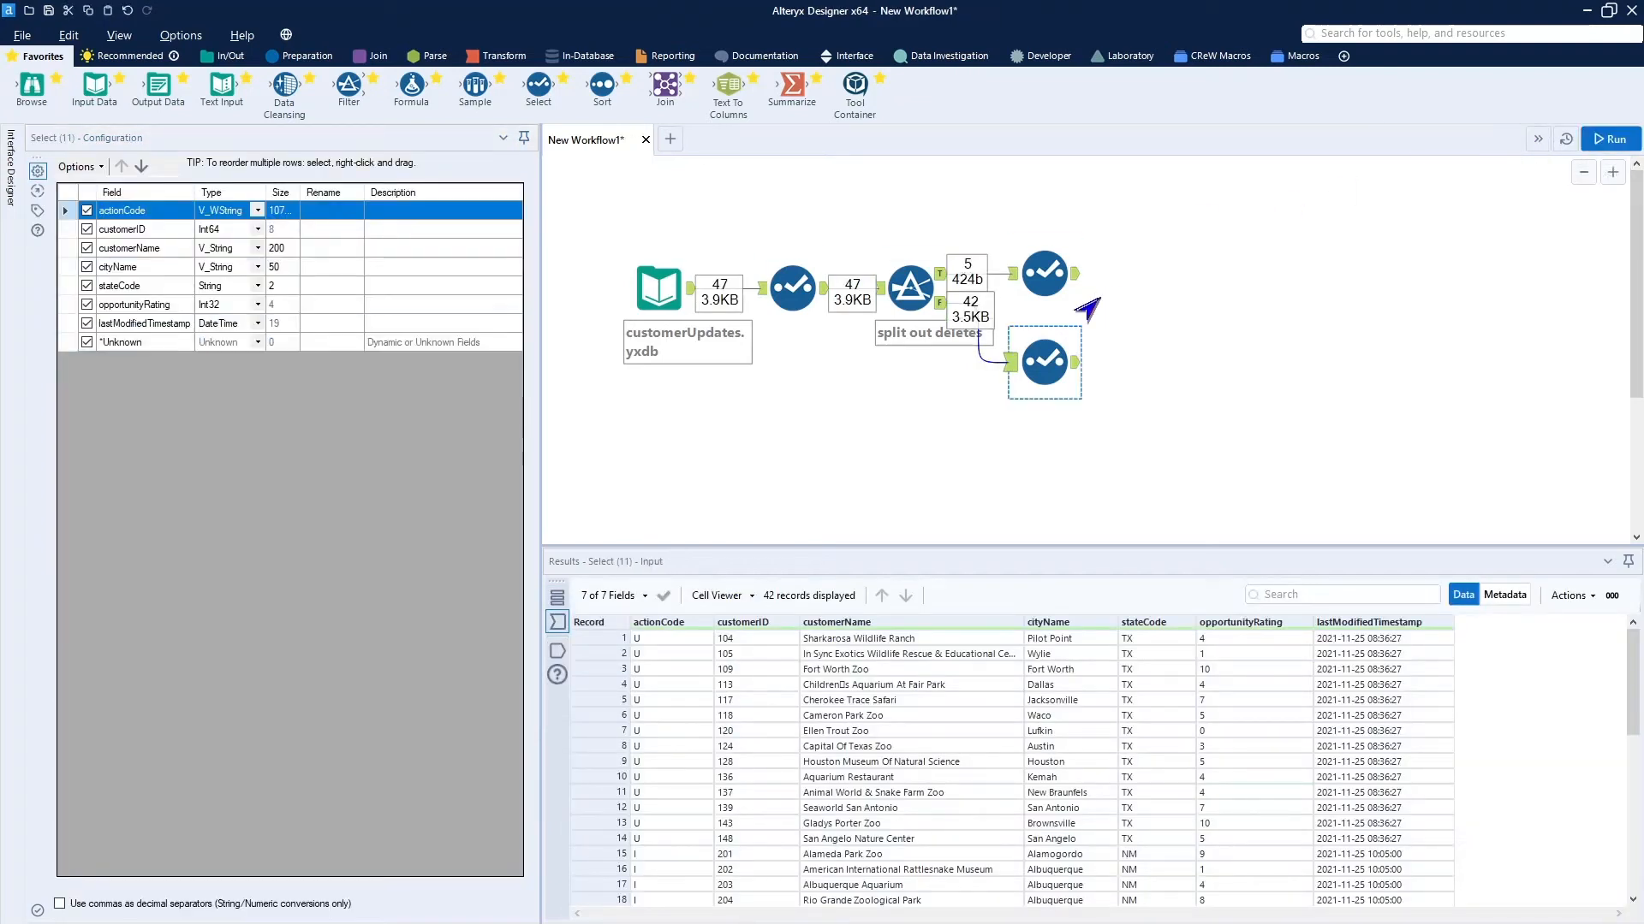
Review the records coming out of the Selects on the Filter's True and False branches
left_click(1070, 275)
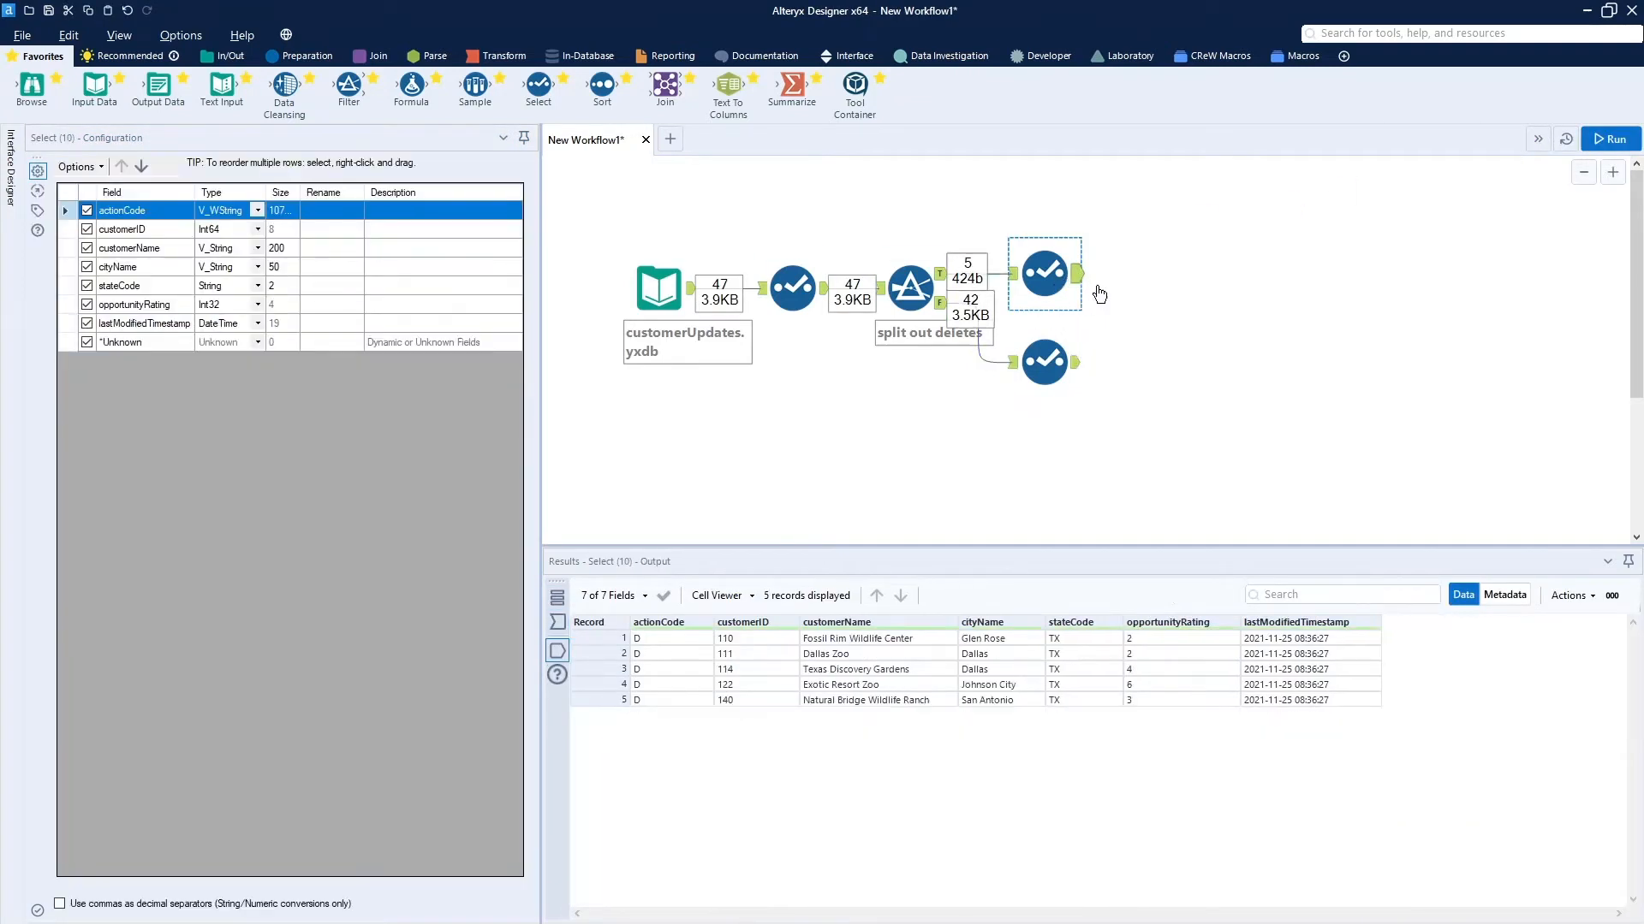
left_click(1080, 365)
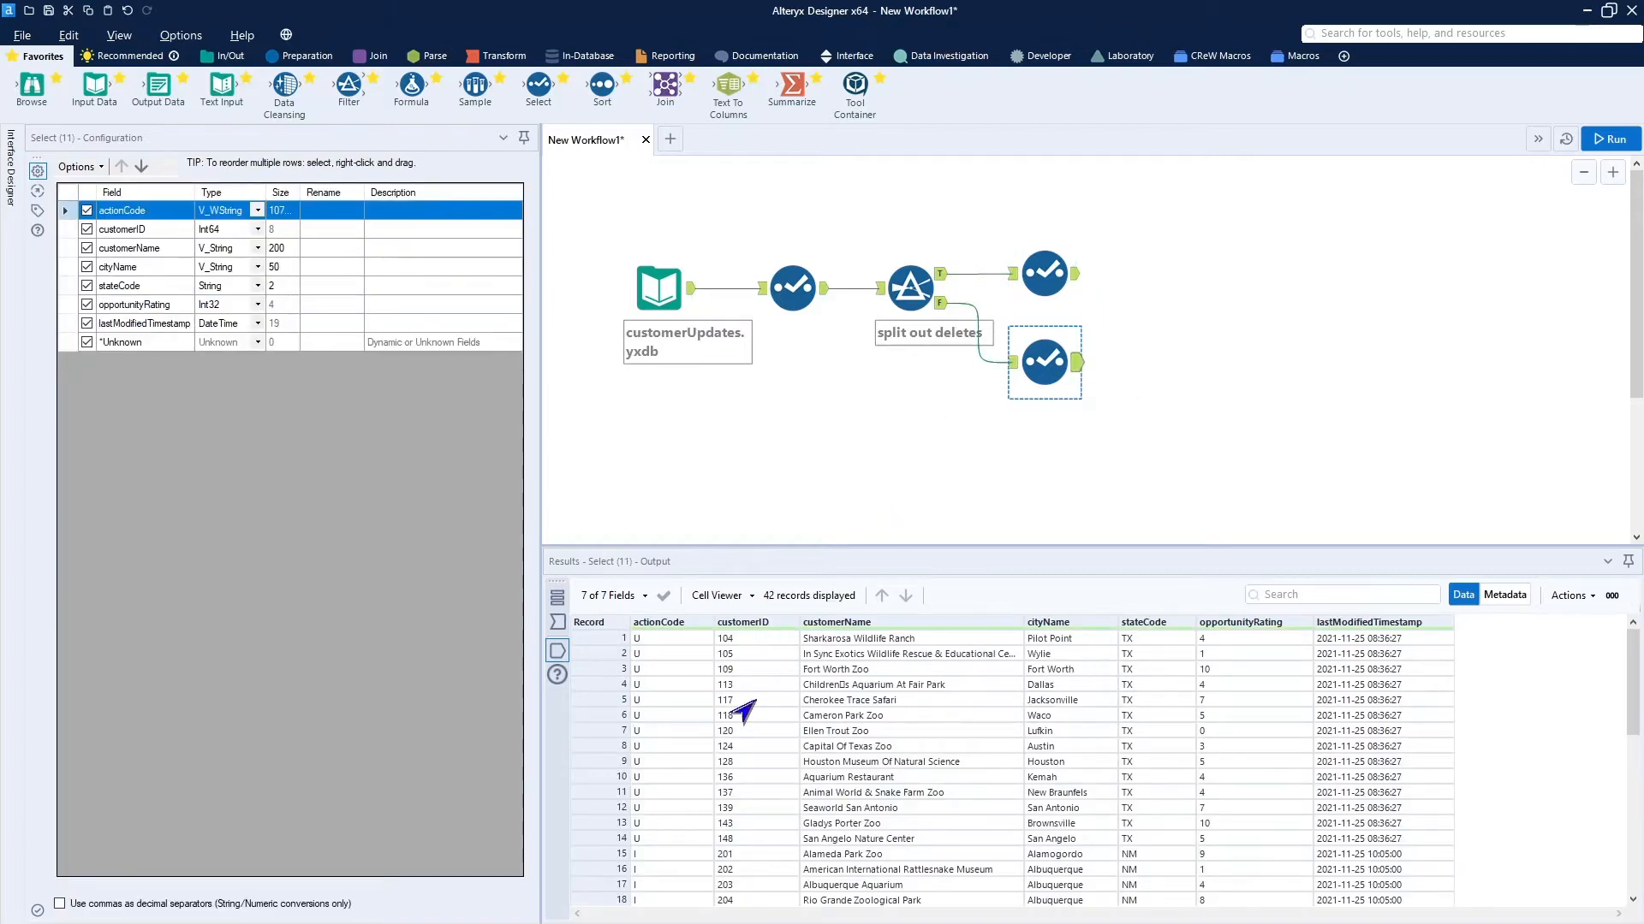
scroll(709, 734, "down", 8)
scroll(709, 734, "up", 3)
scroll(709, 734, "down", 3)
scroll(709, 735, "up", 8)
Exclude actionCode in the False-branch Select and connect an Output Data tool that writes to the DAISYHILL.Customer table through aka:RDS MySQL
left_click(86, 210)
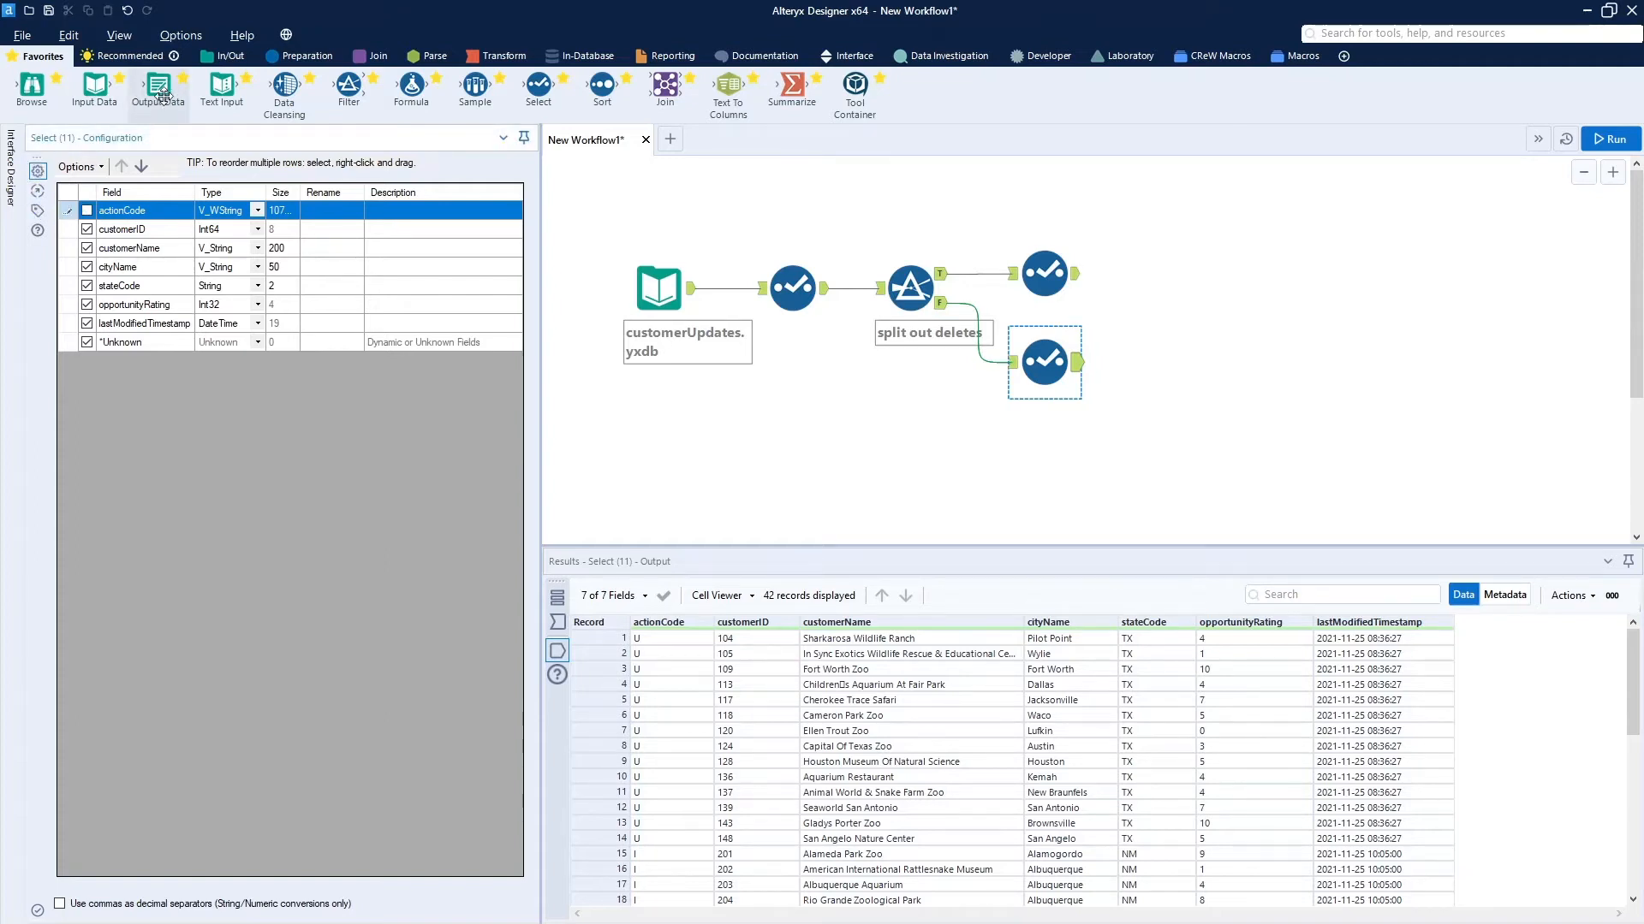
left_click_drag(163, 94, 1181, 363)
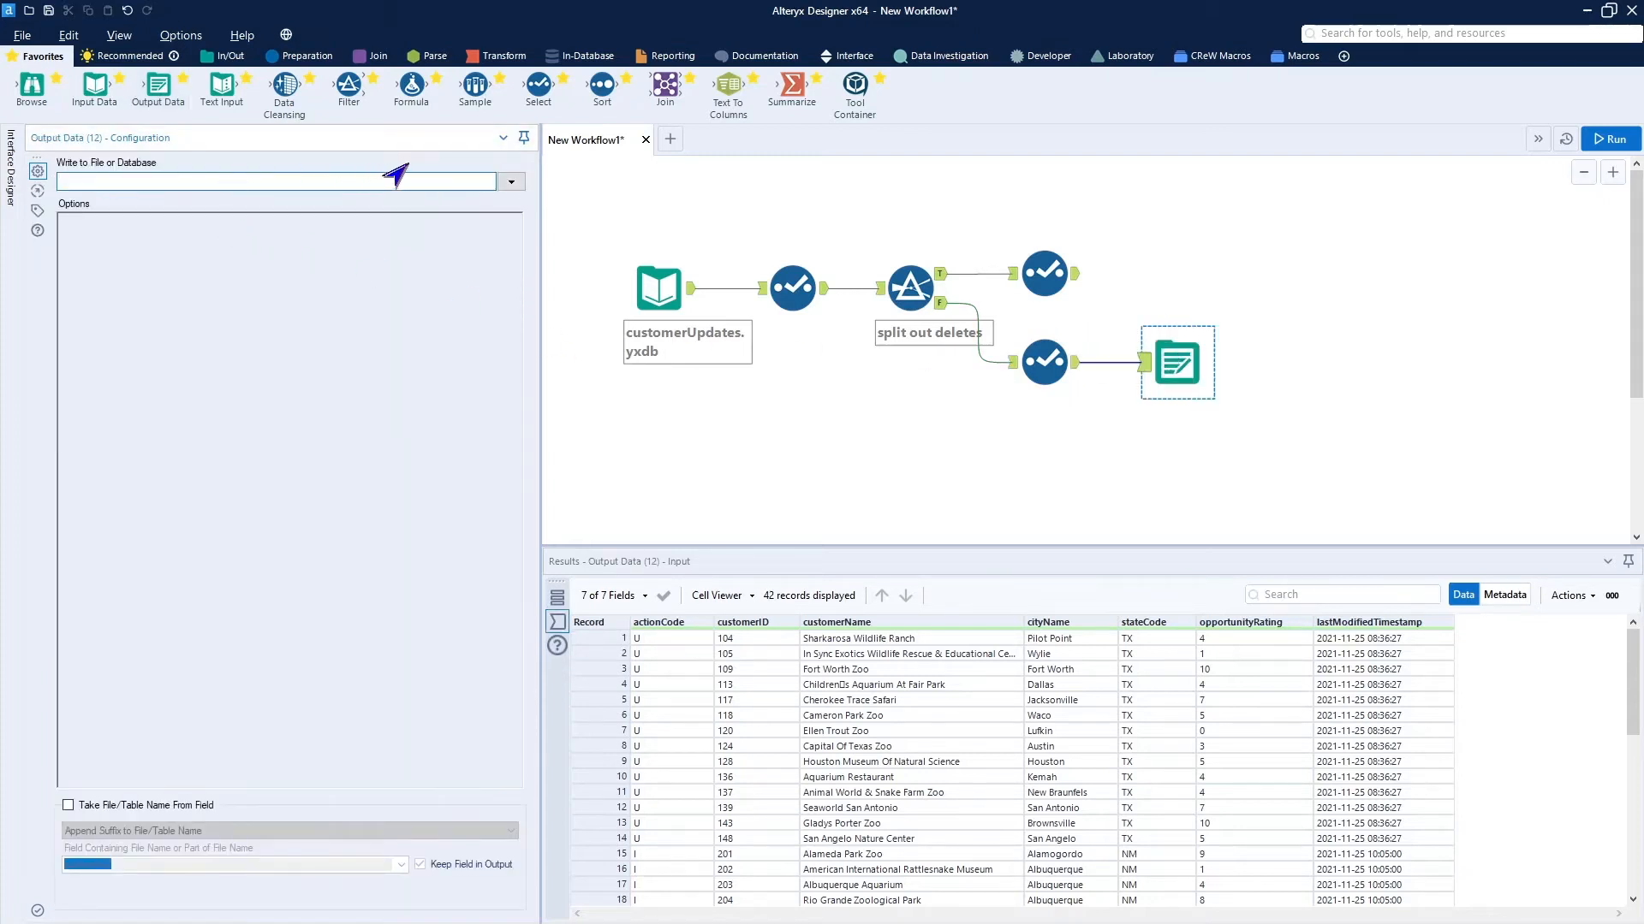
left_click(508, 182)
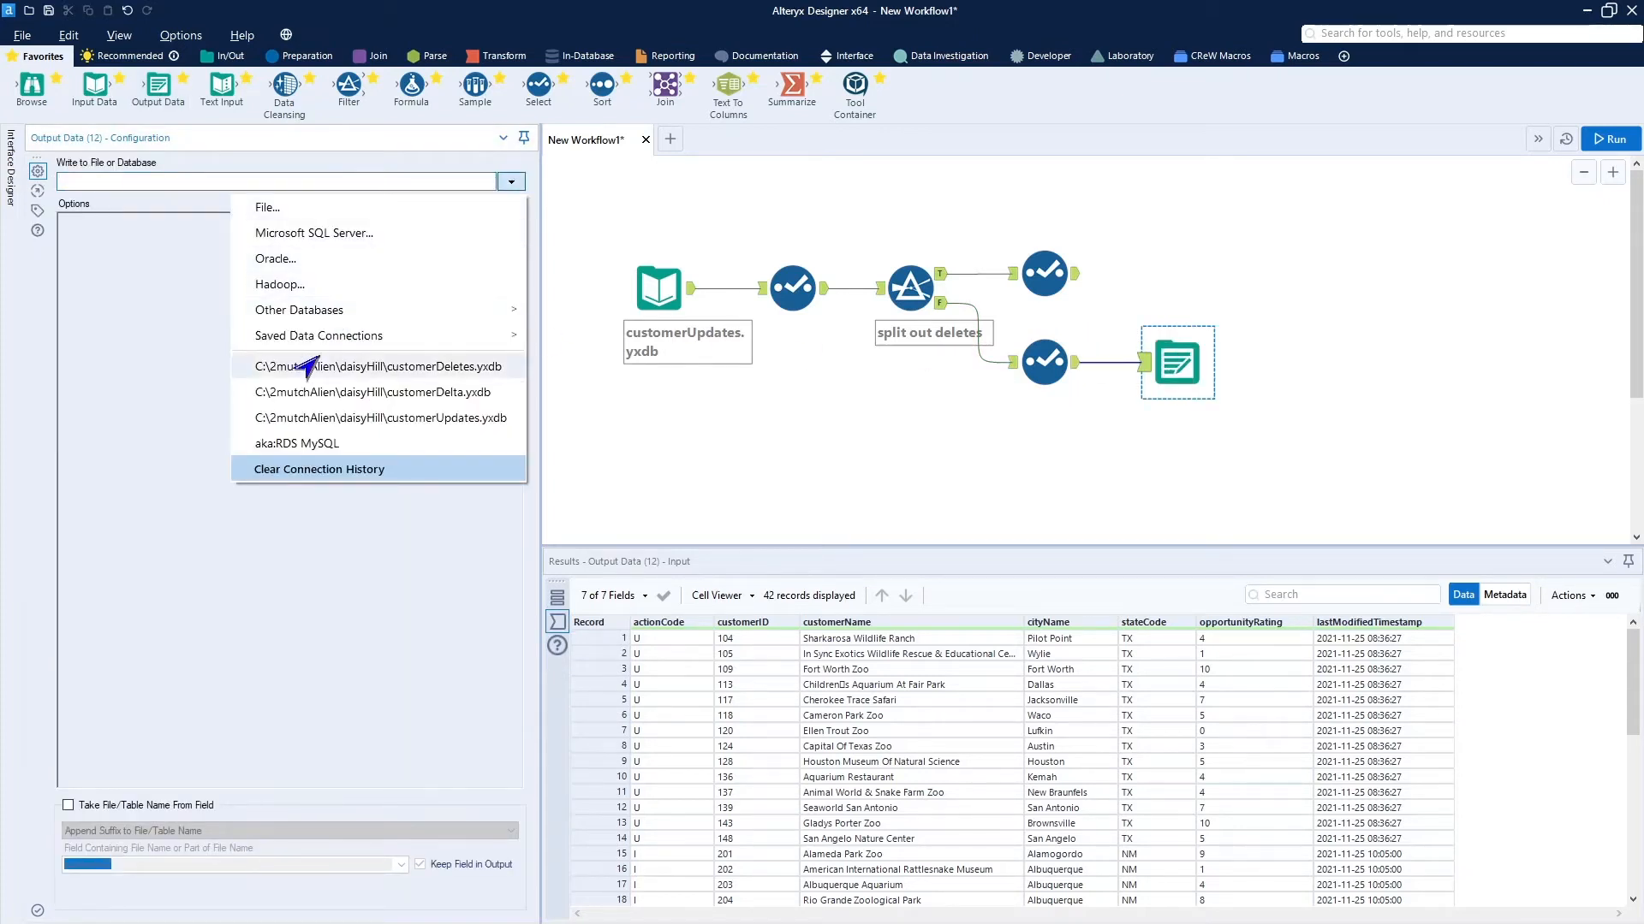
left_click(257, 447)
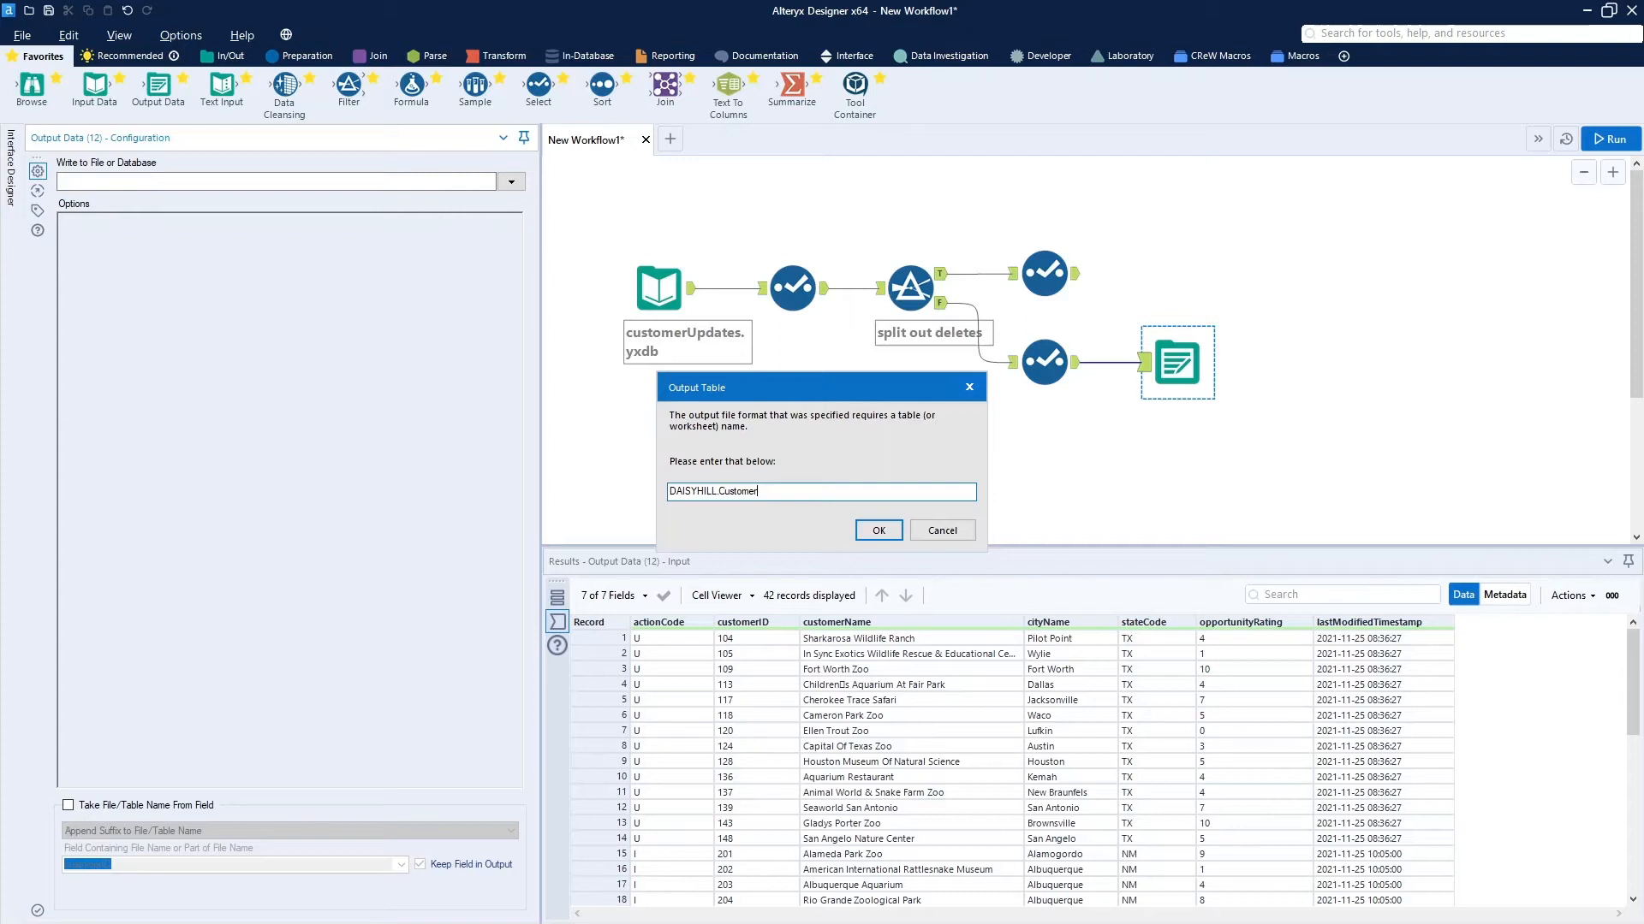
left_click(877, 531)
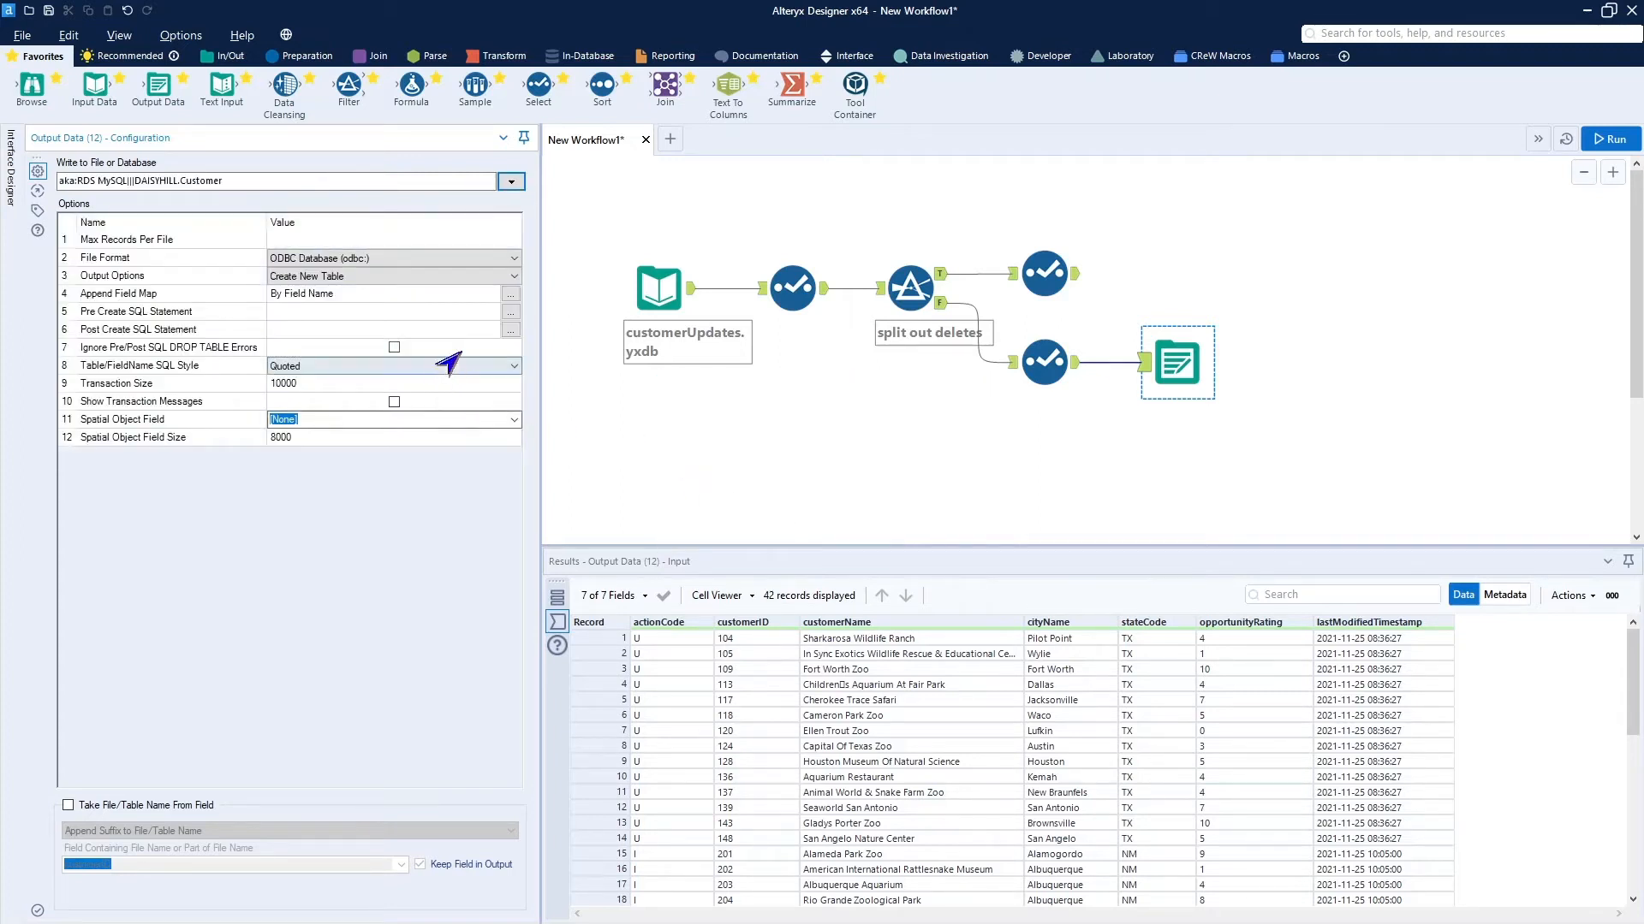
Set the Output Data tool's Table/FieldName SQL Style to None and its output option to Update; Insert if New
left_click(389, 369)
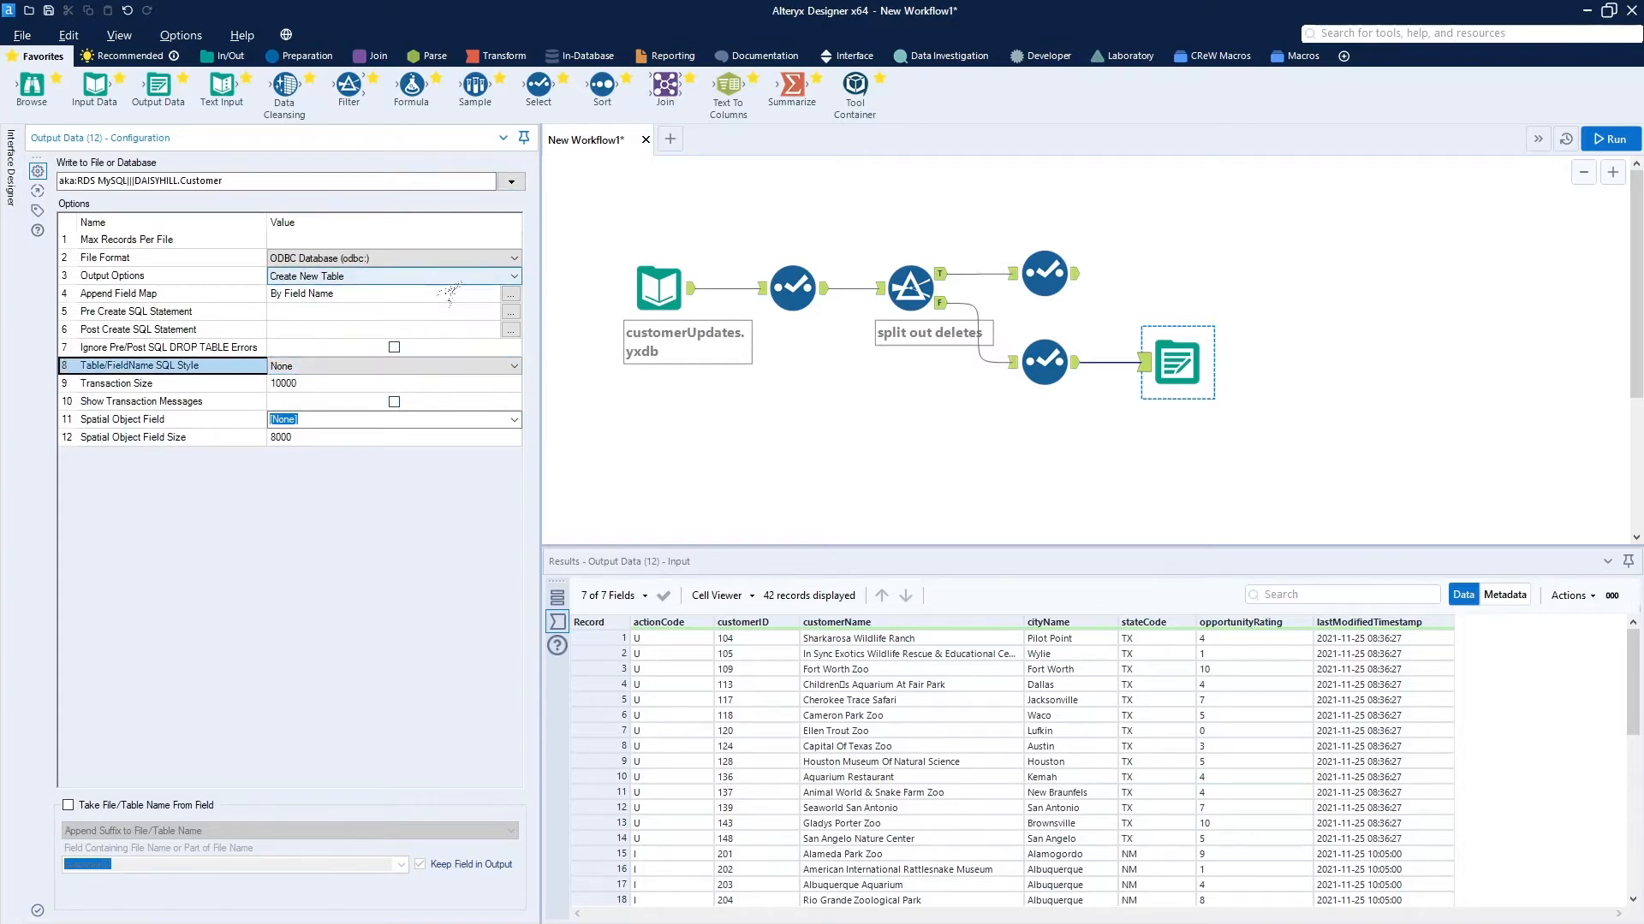
left_click(513, 276)
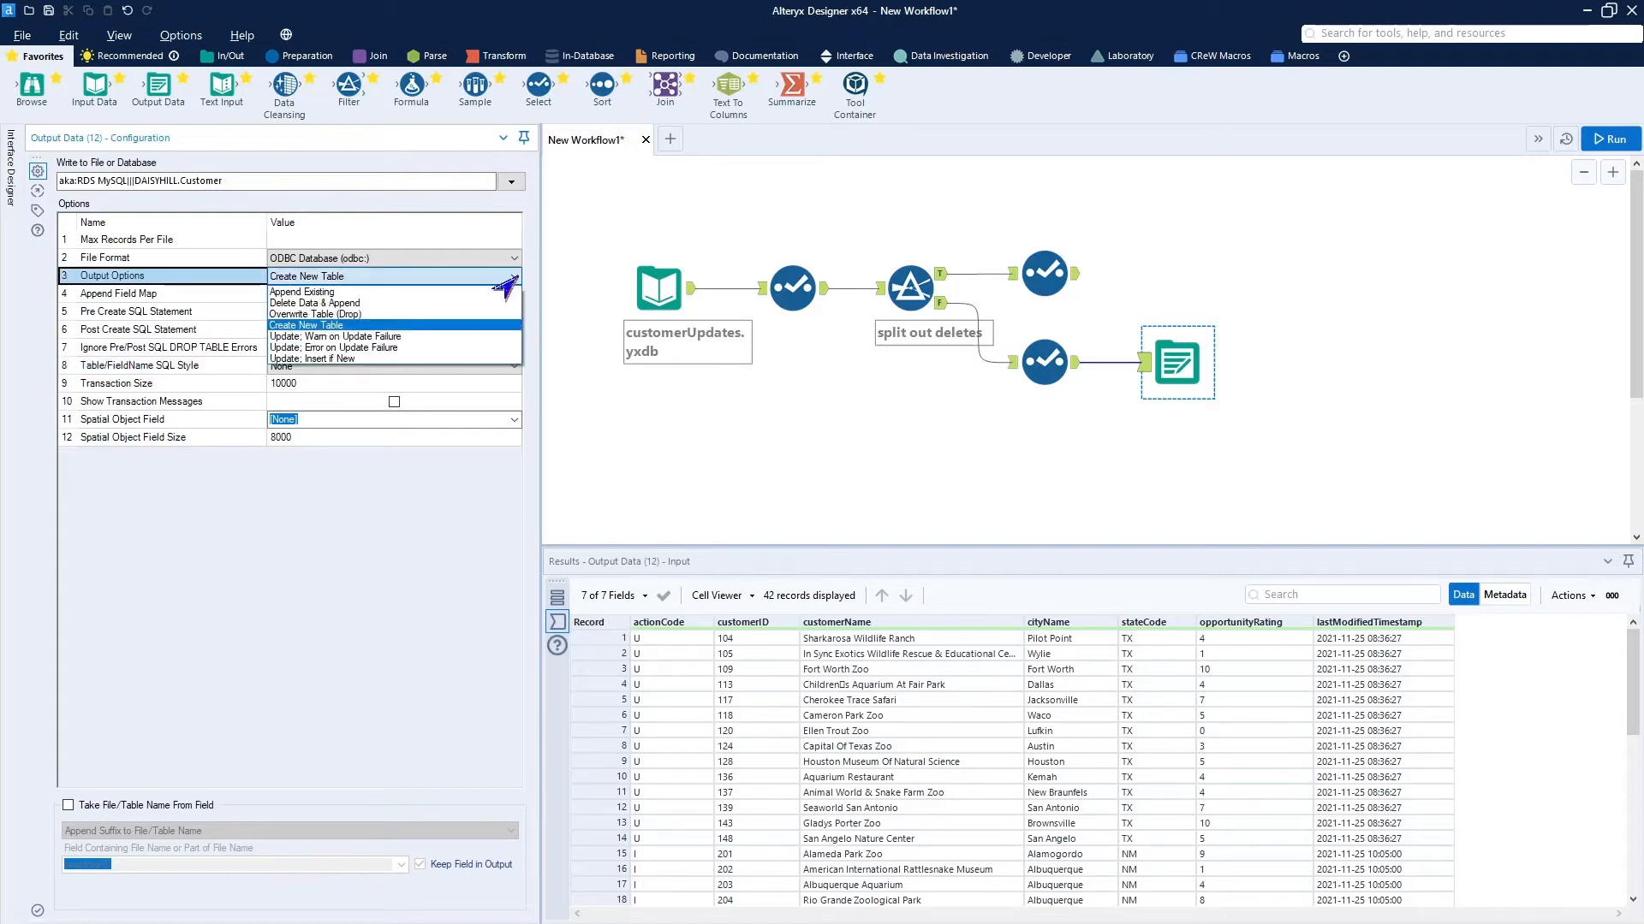
left_click(456, 359)
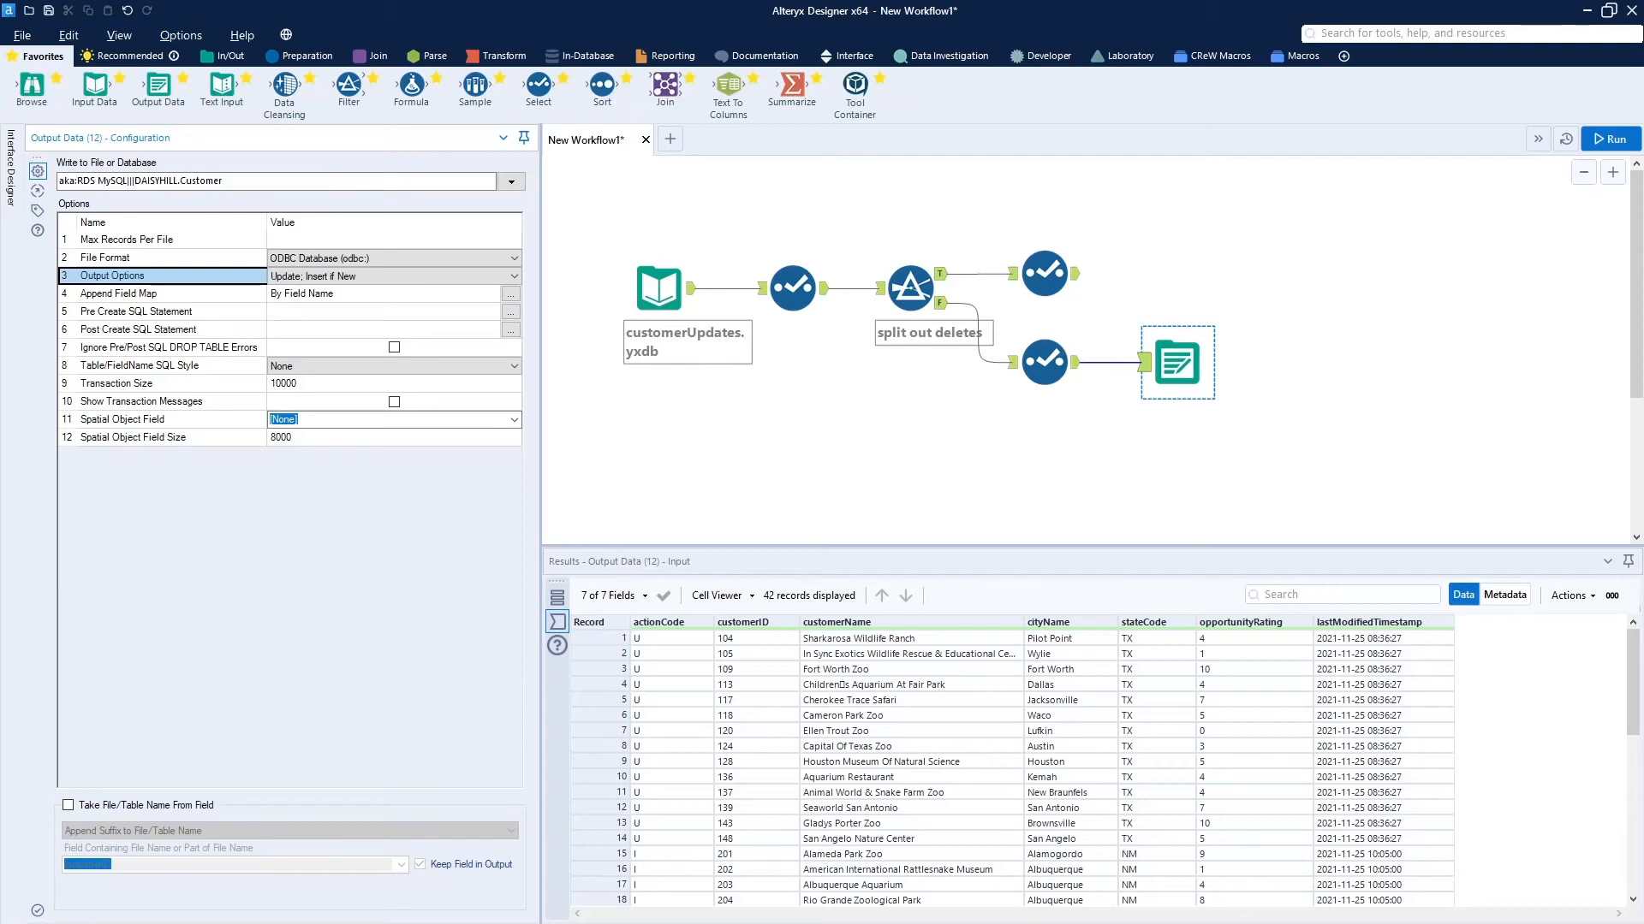
Switch to MySQL Workbench, check the primary key in the Customer table's CREATE TABLE statement, and return to Alteryx Designer
key("alt+Tab")
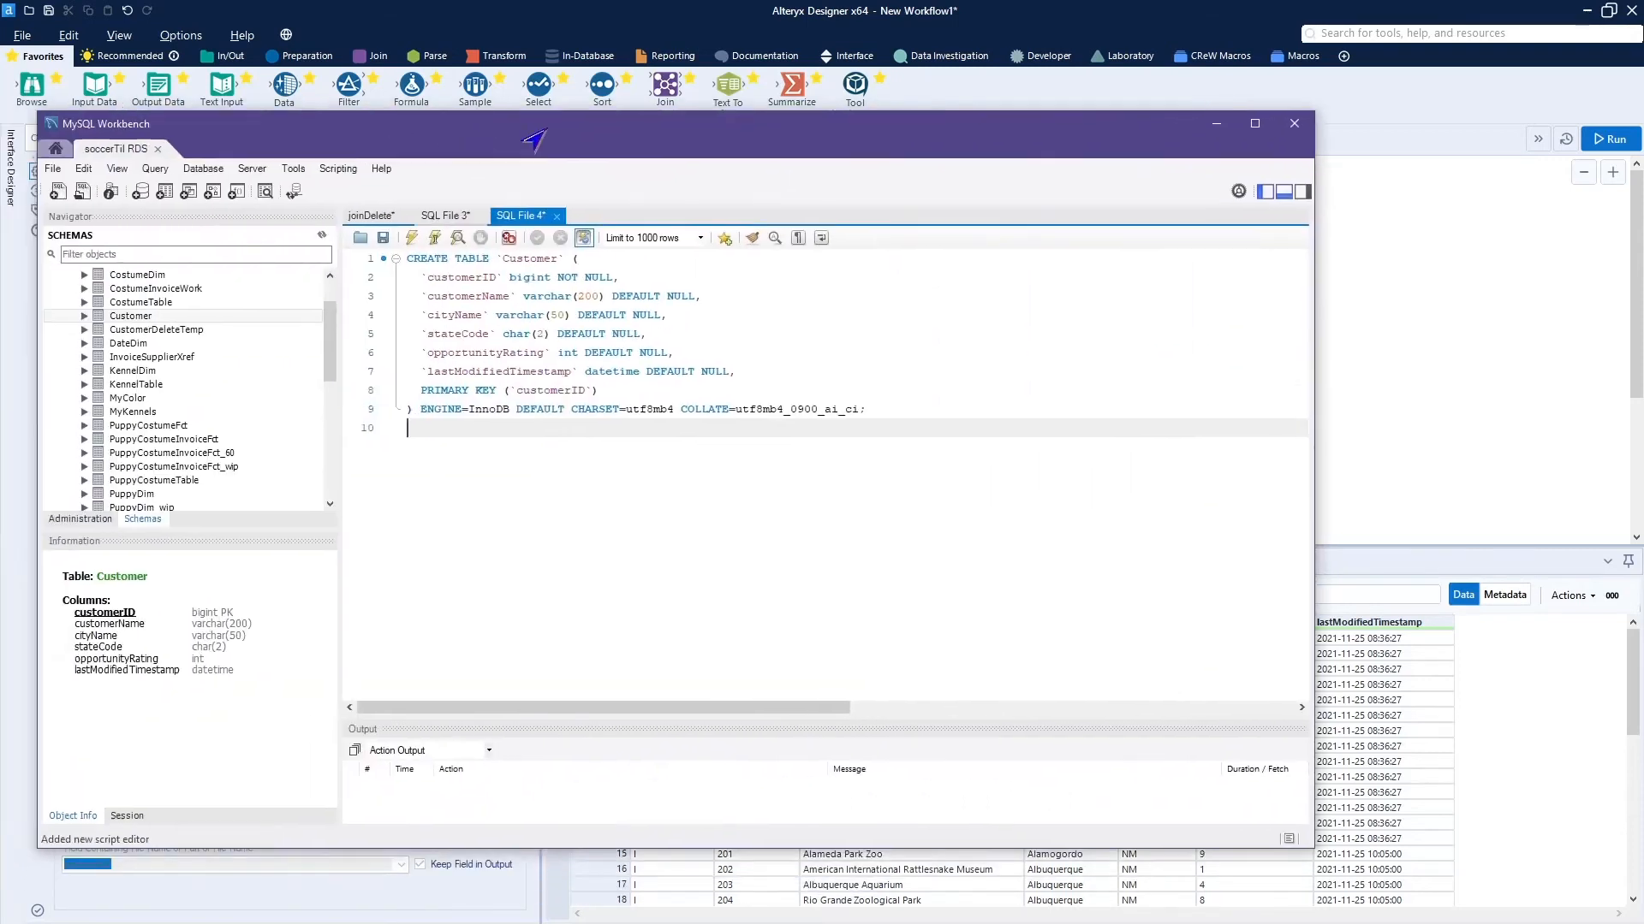
left_click_drag(534, 140, 757, 152)
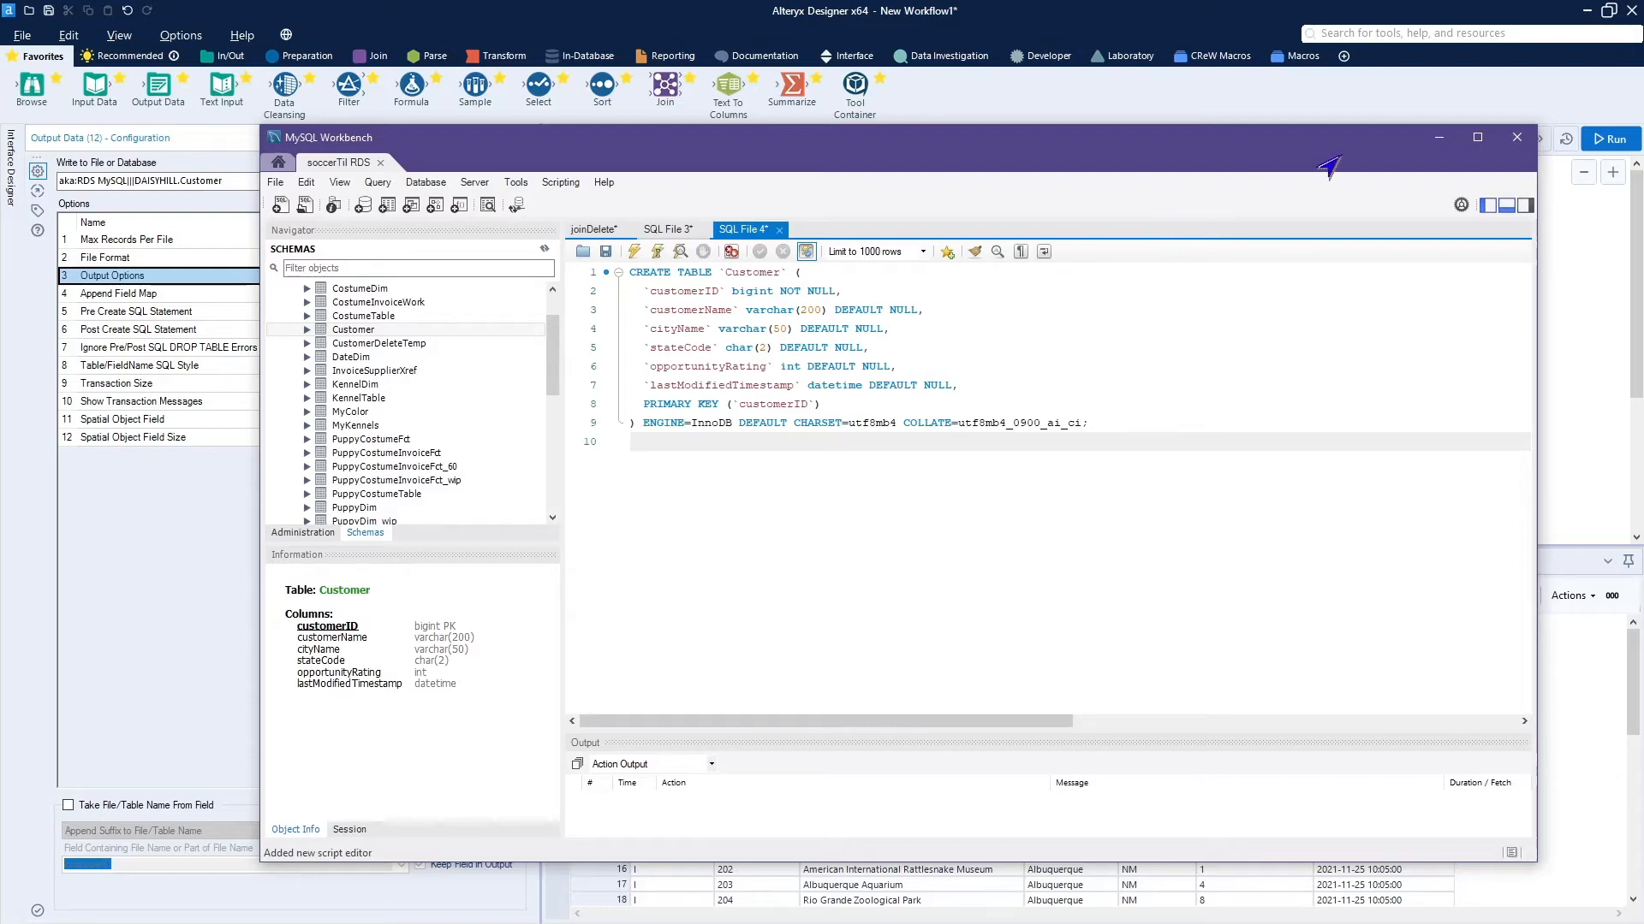
left_click(1438, 142)
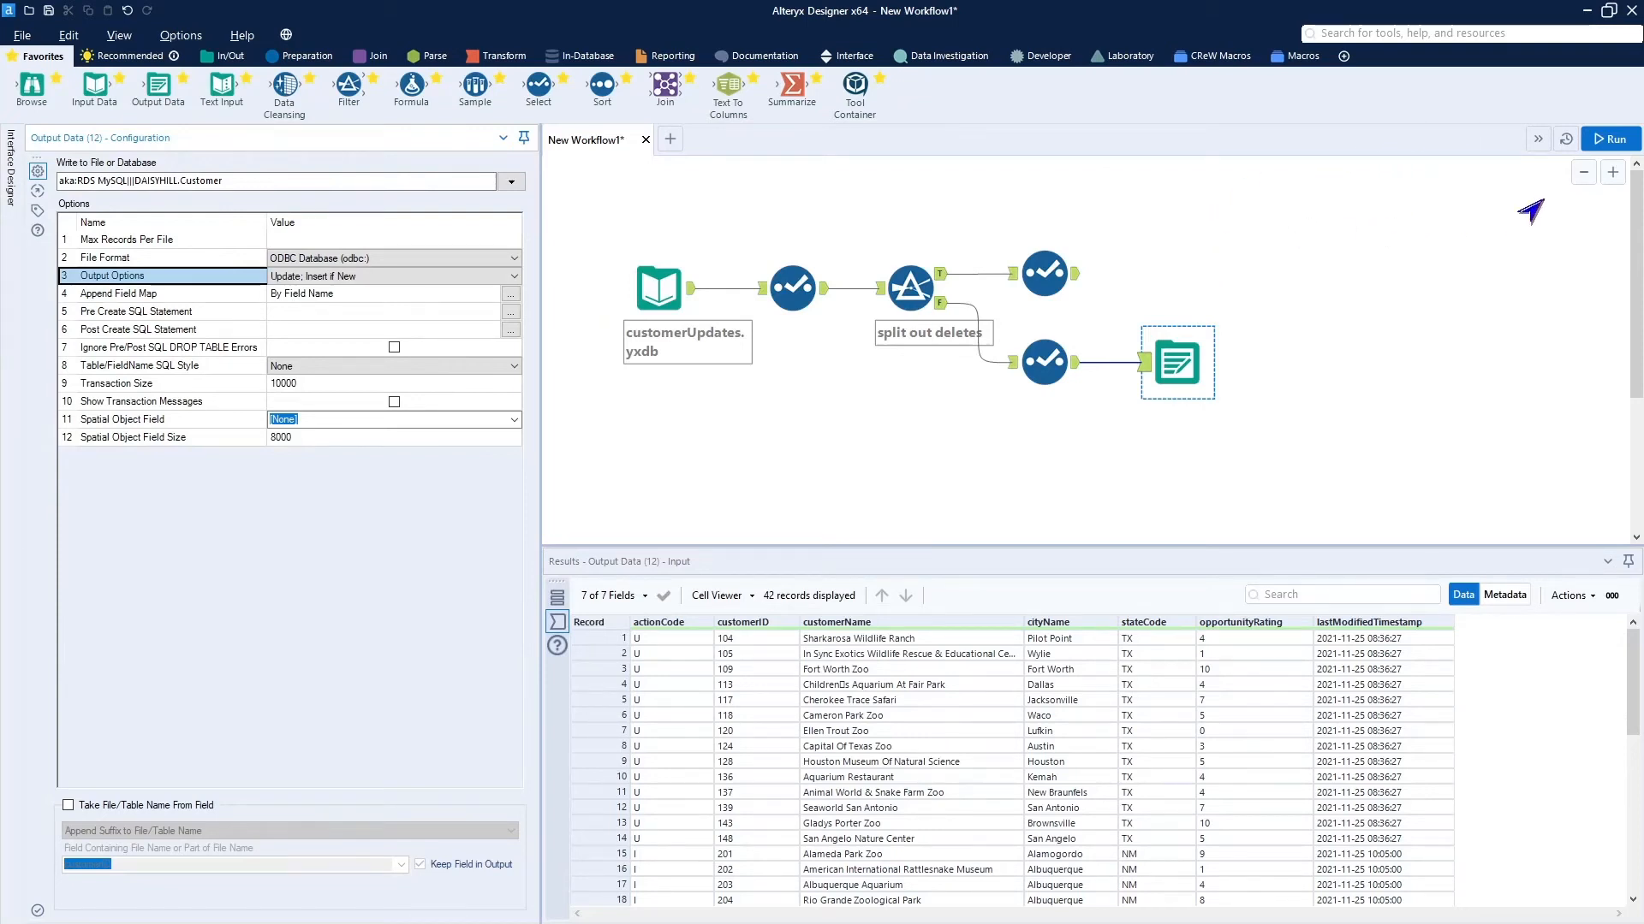
Run the workflow to write the updates and inserts to DAISYHILL.Customer, and inspect the records reaching the Output Data tool
left_click(1597, 149)
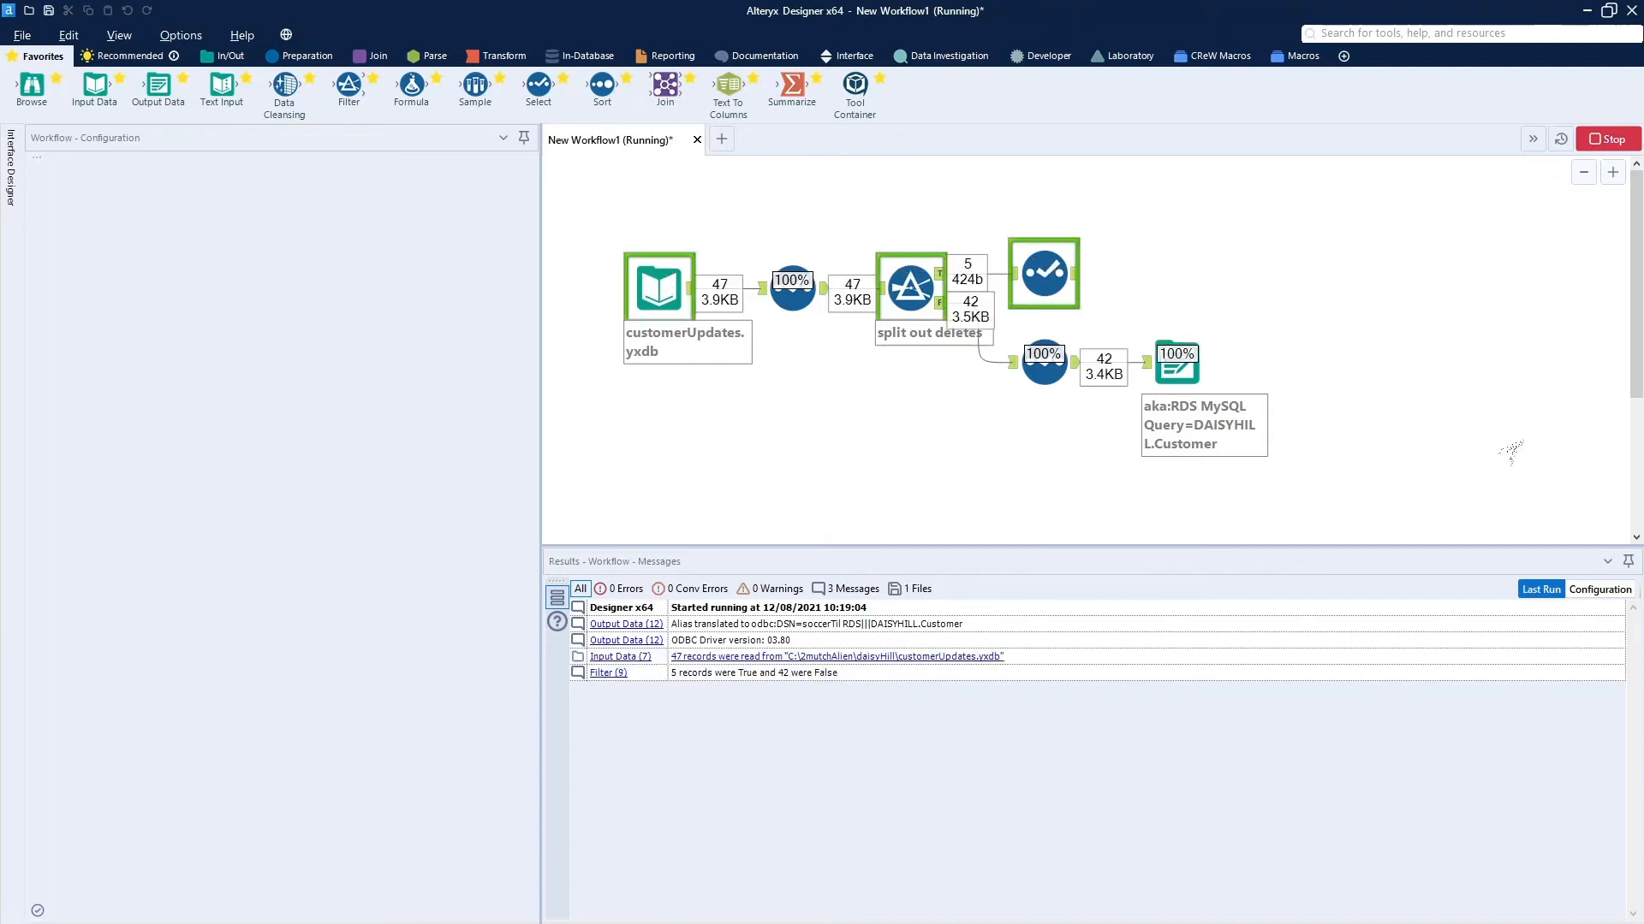
left_click(1207, 383)
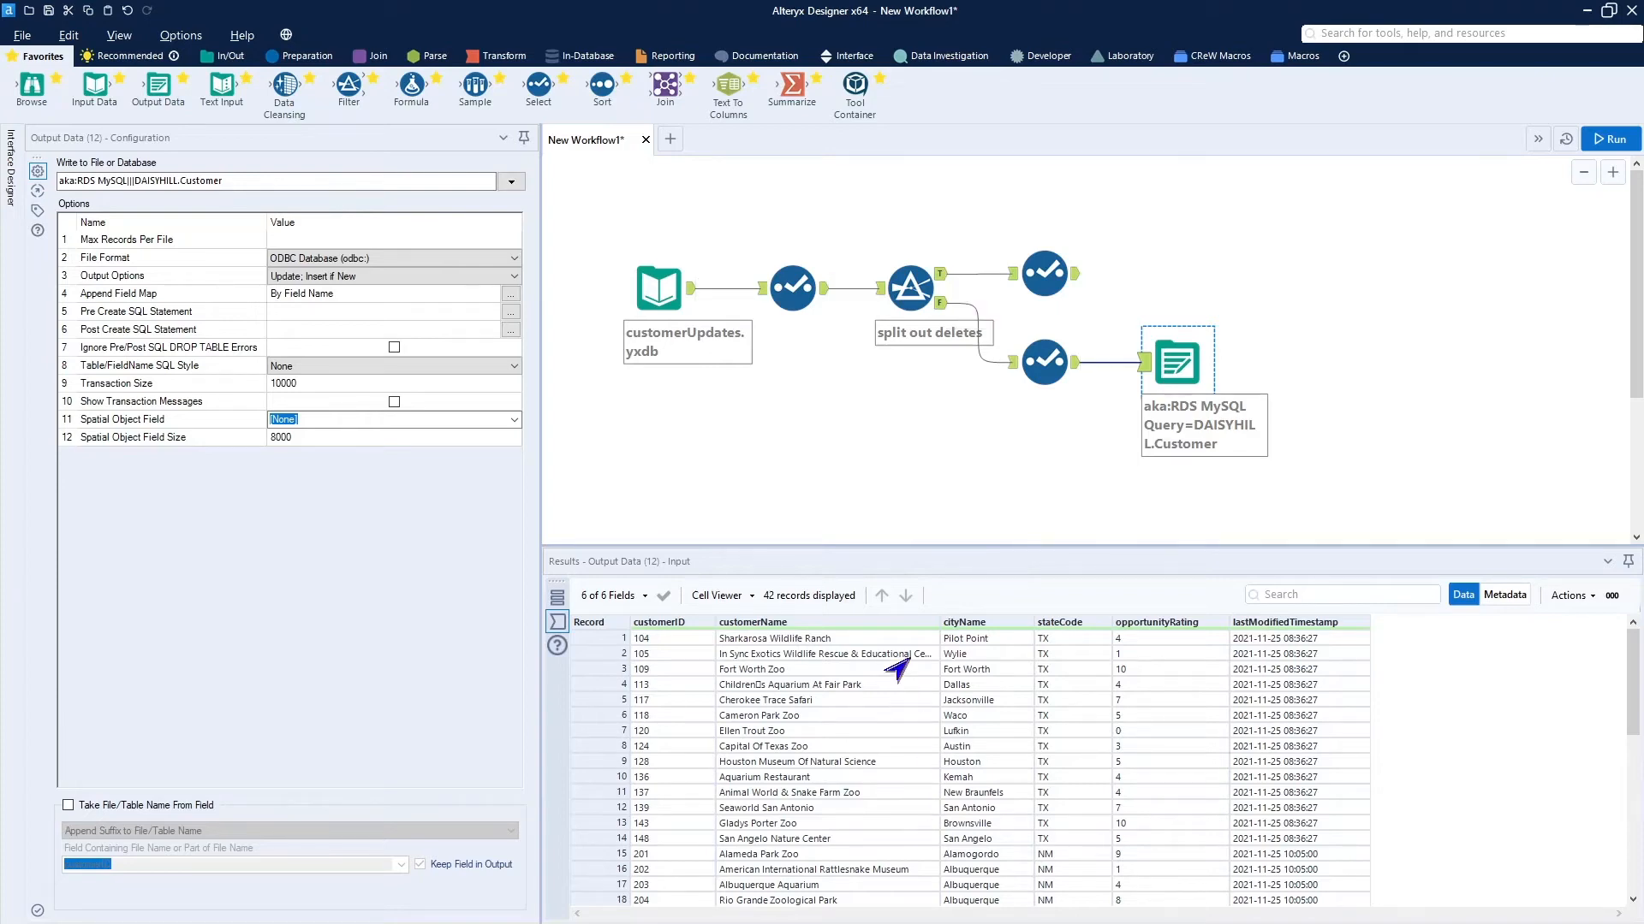
Paste the create delete table Output Data tool, which overwrites CustomerDeleteTemp, above the Customer output and connect it to the True-branch Select
left_click(892, 465)
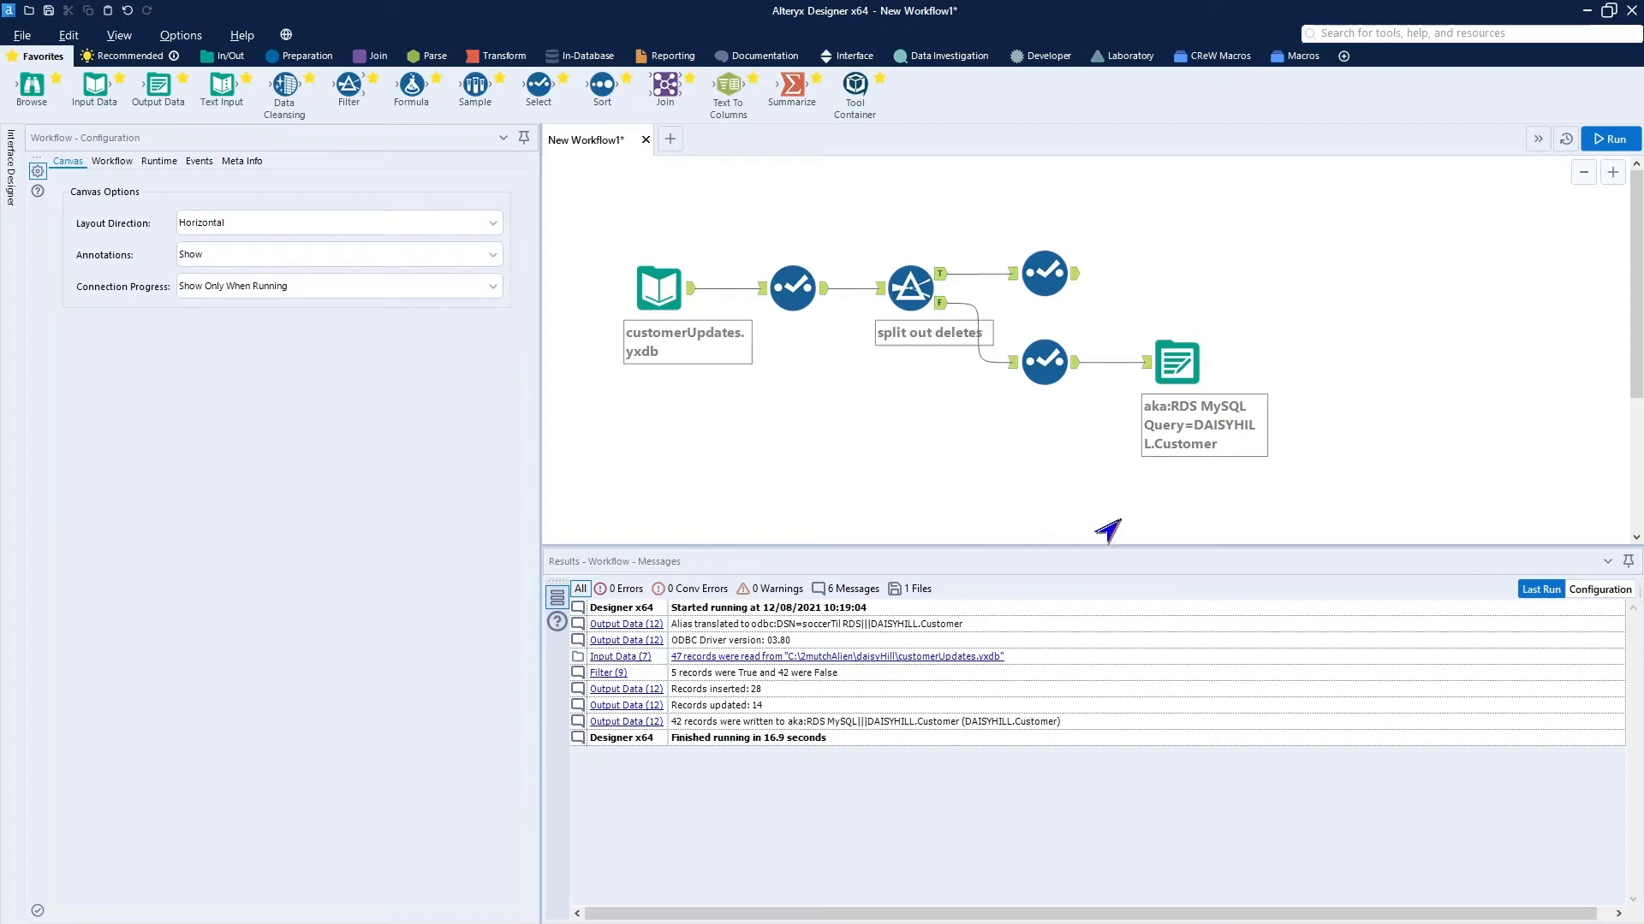
left_click_drag(1185, 370, 1290, 370)
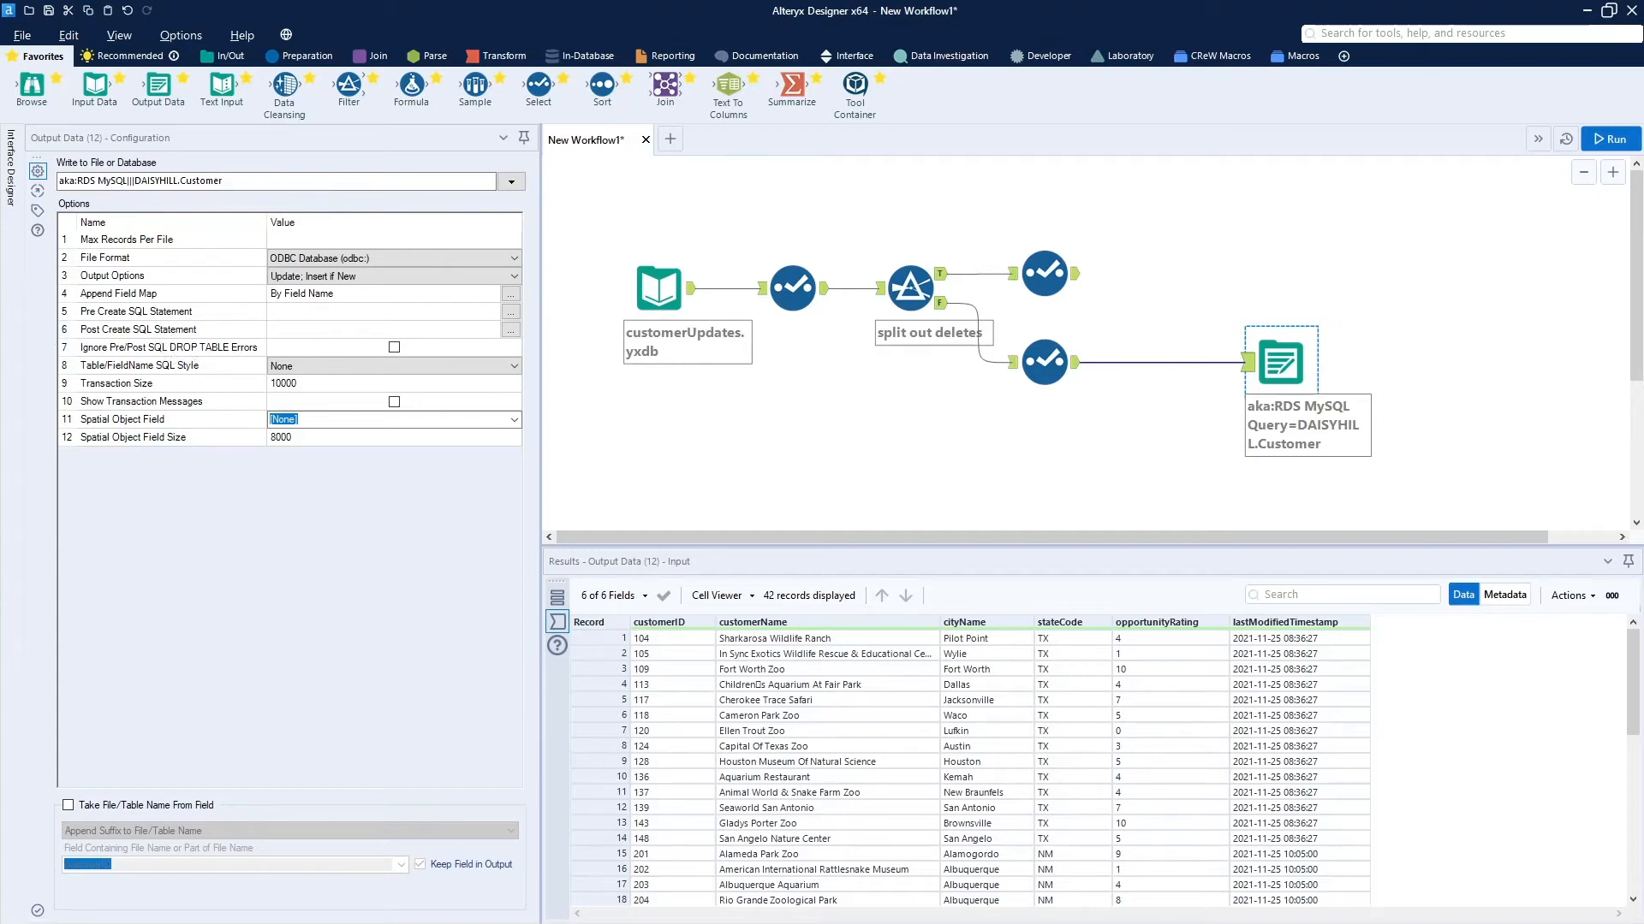
left_click(1210, 294)
right_click(1226, 285)
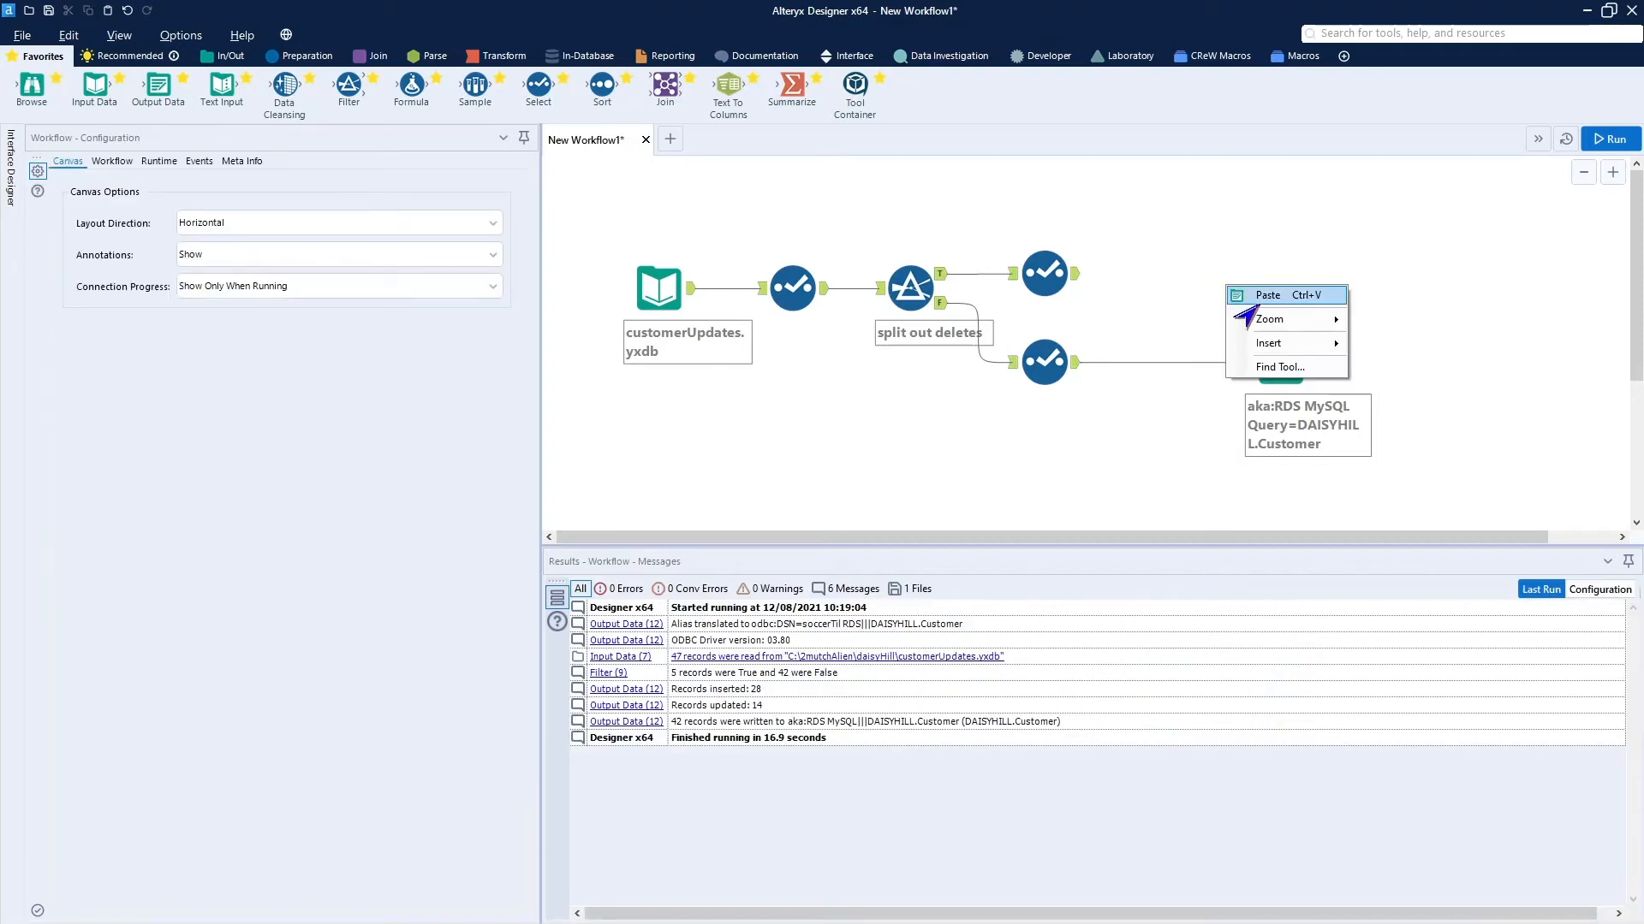
left_click(1267, 295)
mouse_move(1275, 393)
left_mouse_down()
mouse_move(1306, 270)
mouse_move(1291, 271)
left_mouse_up()
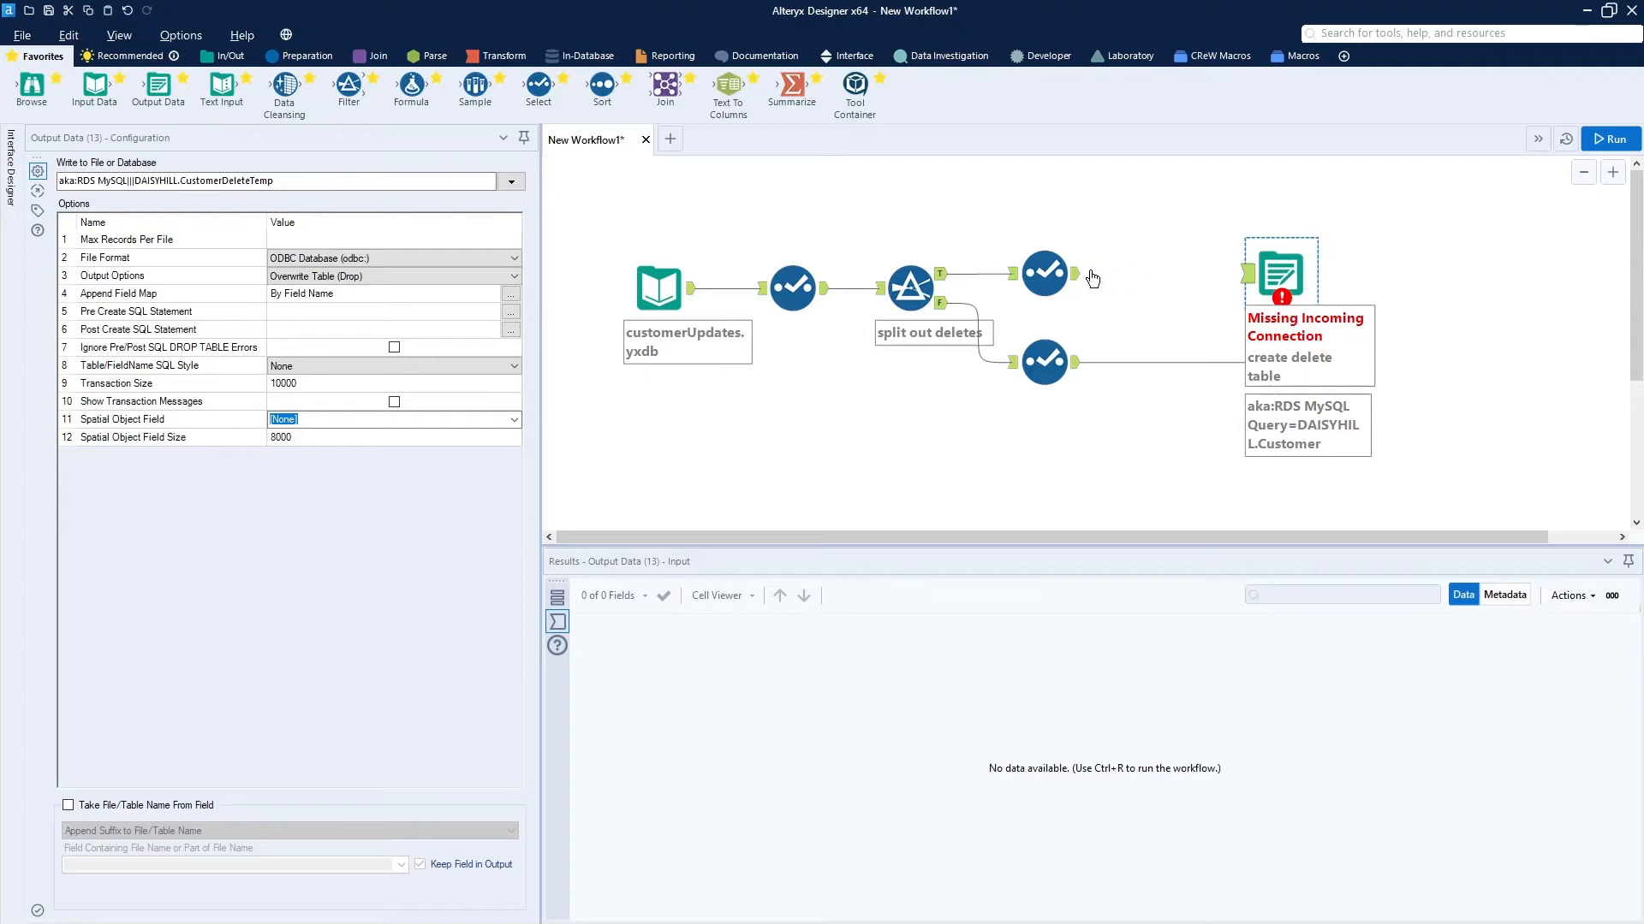
left_click_drag(1077, 274, 1252, 285)
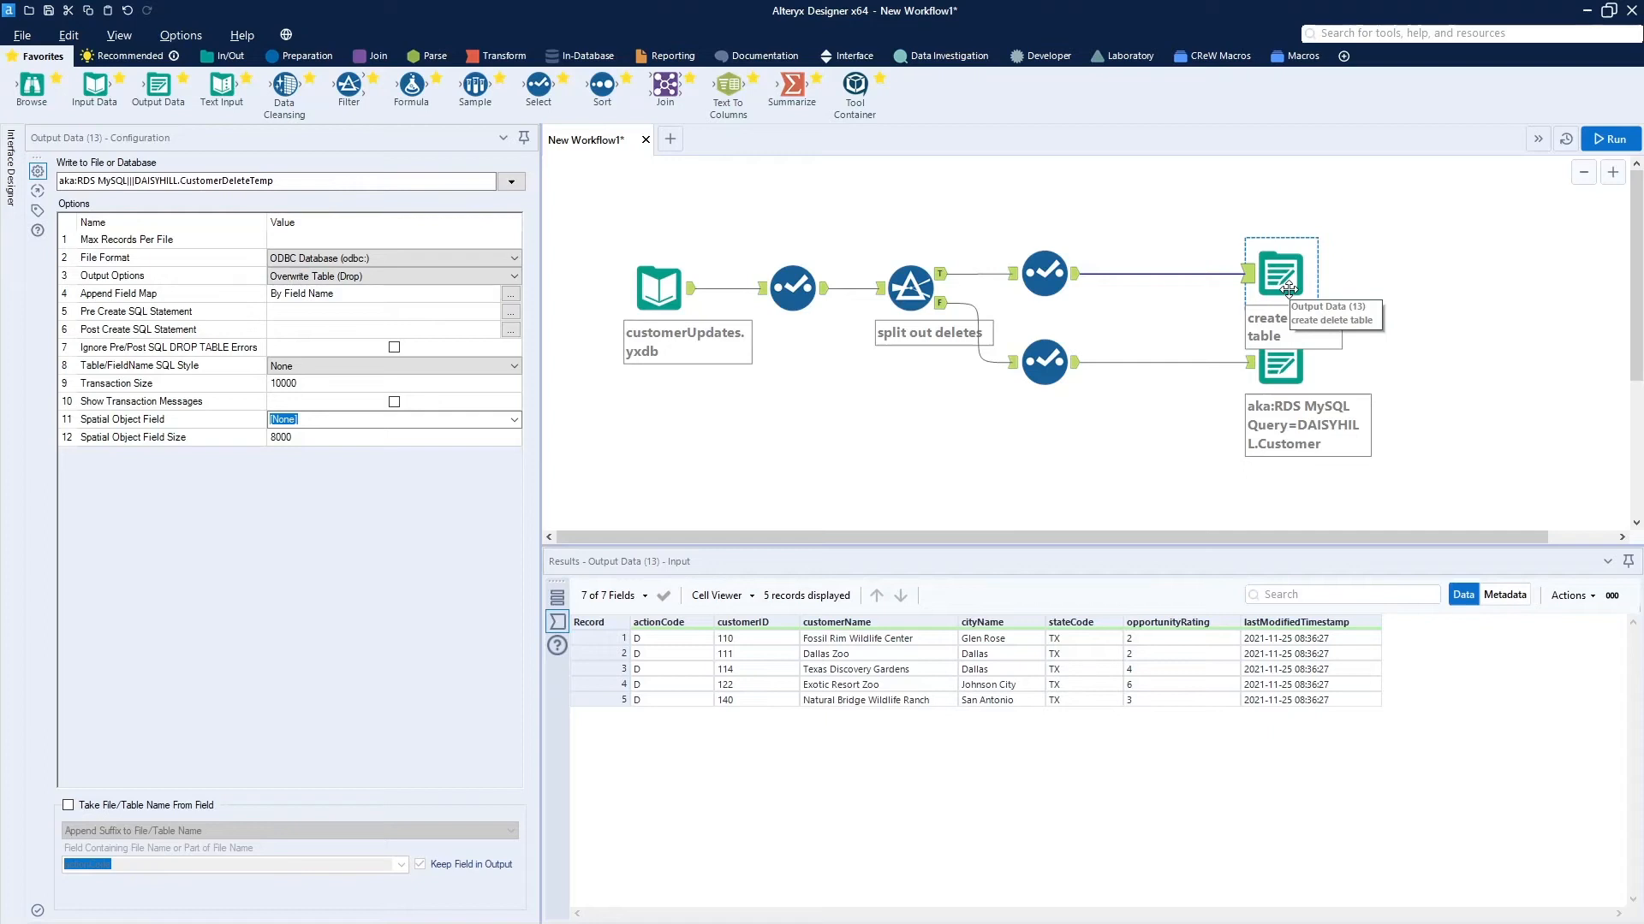
Exclude actionCode, cityName, stateCode, opportunityRating and lastModifiedTimestamp in the True-branch Select, and review the workflow's run messages
left_click(1045, 273)
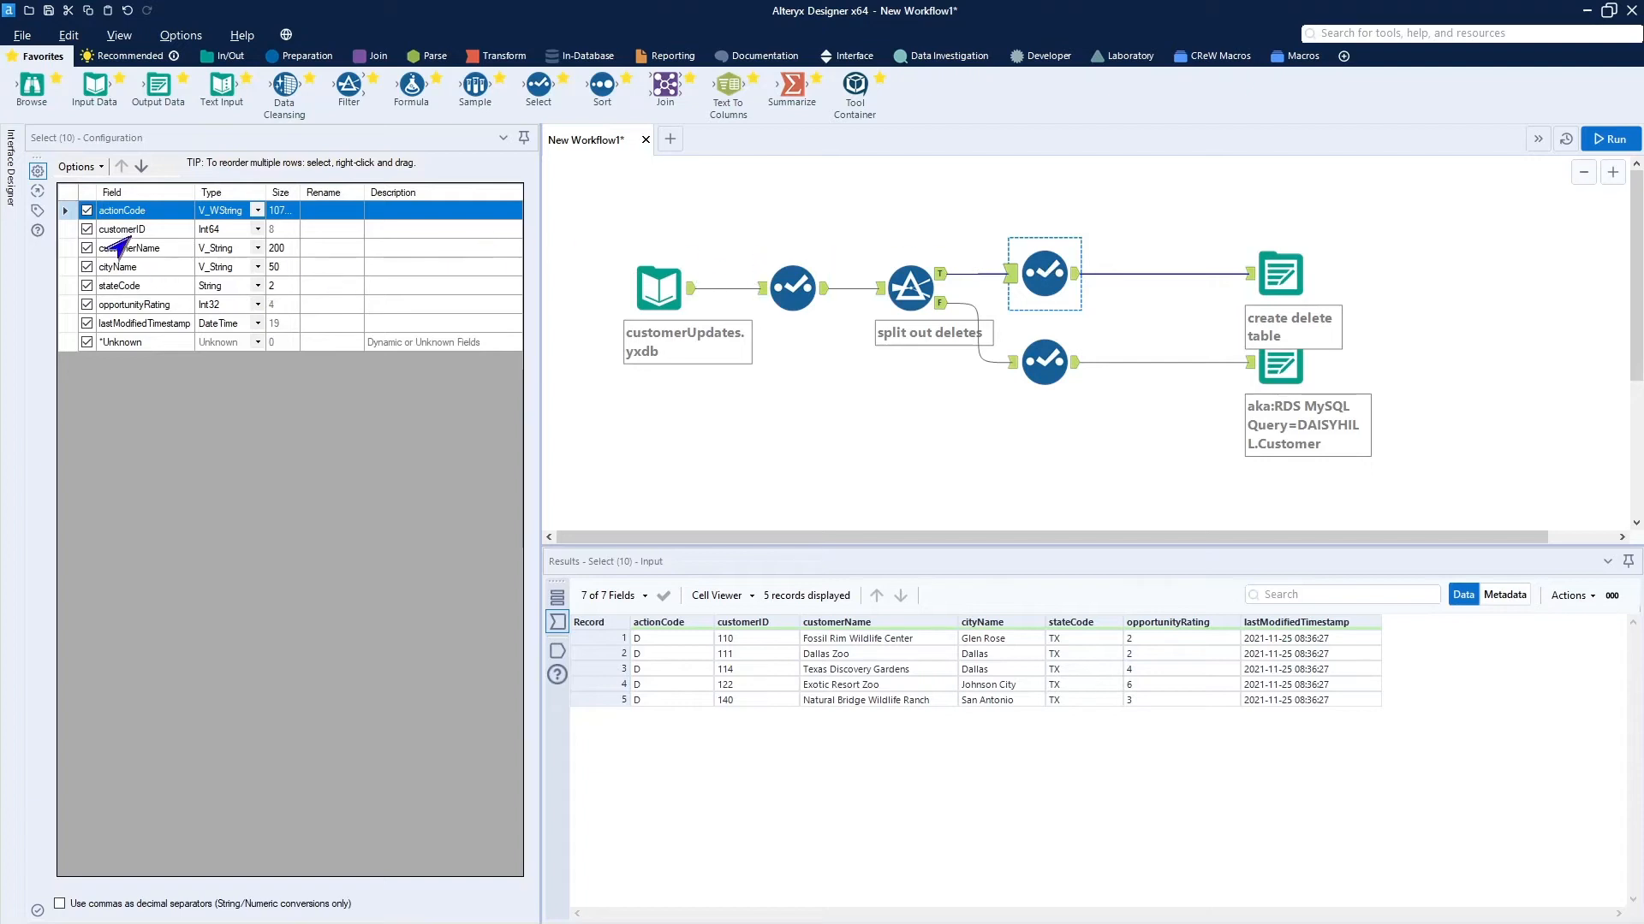
left_click(86, 209)
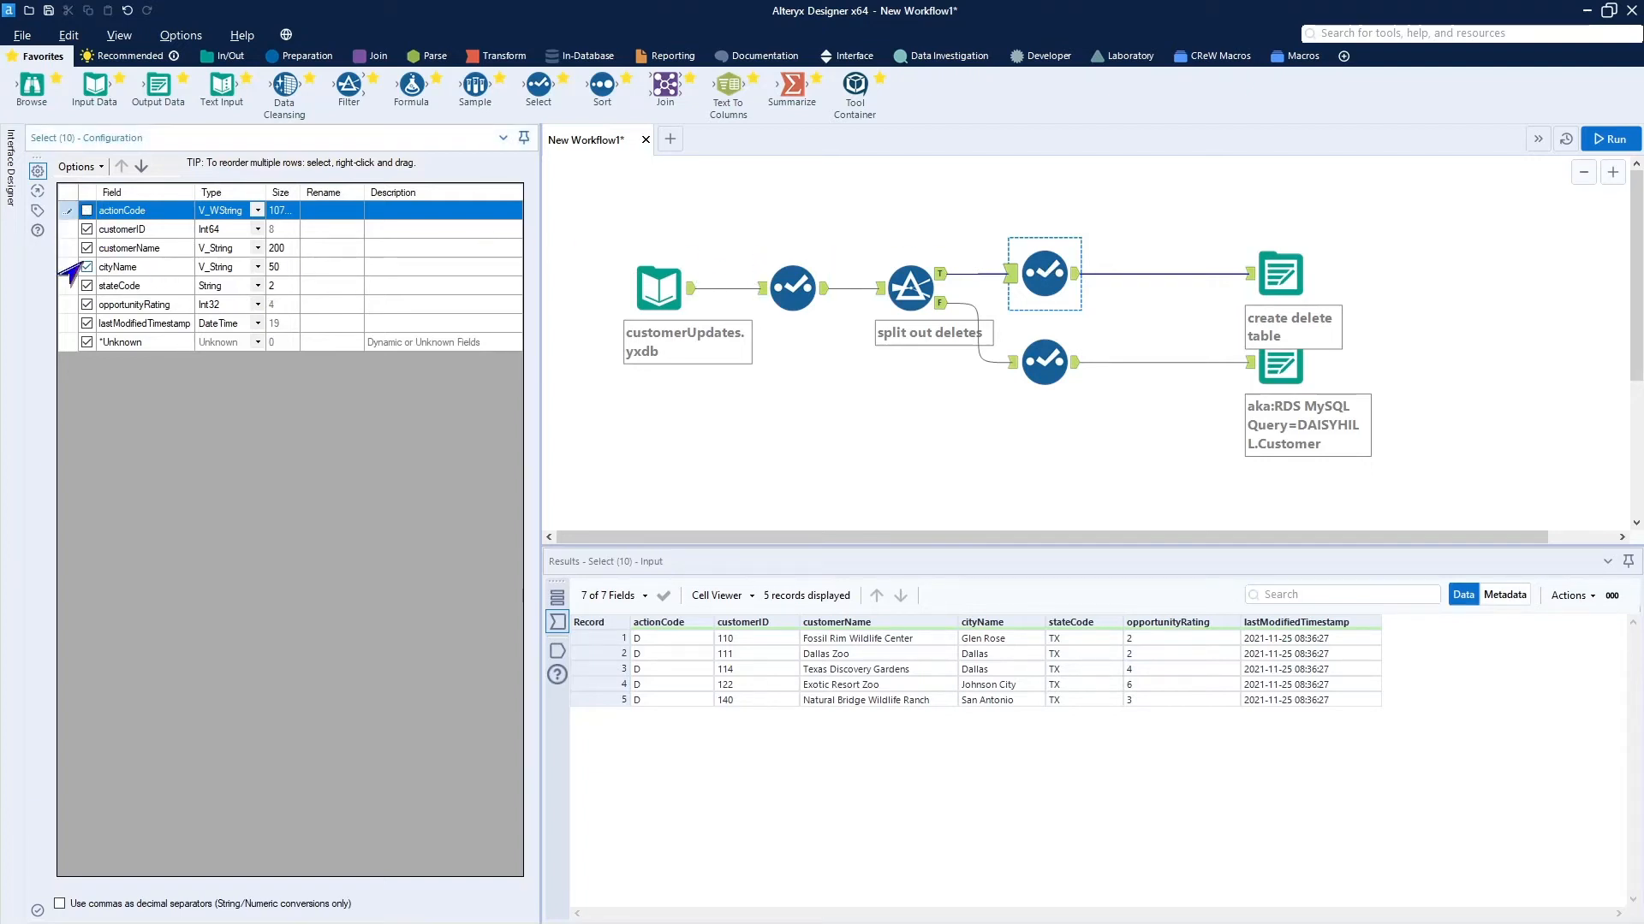
left_click(87, 267)
left_click(86, 285)
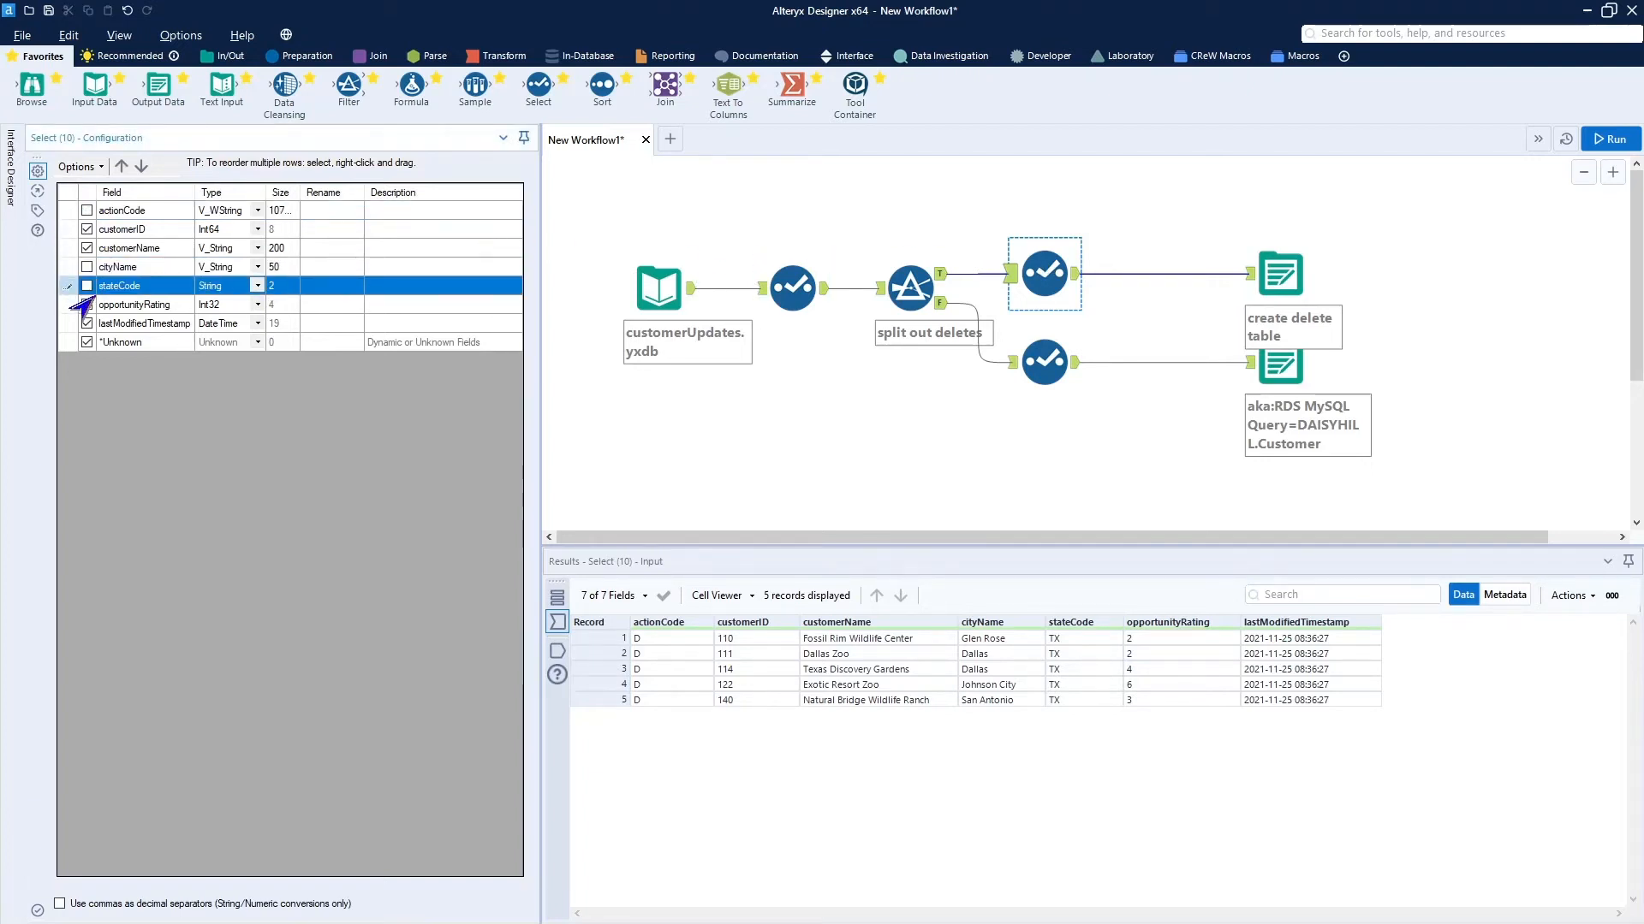
left_click(86, 304)
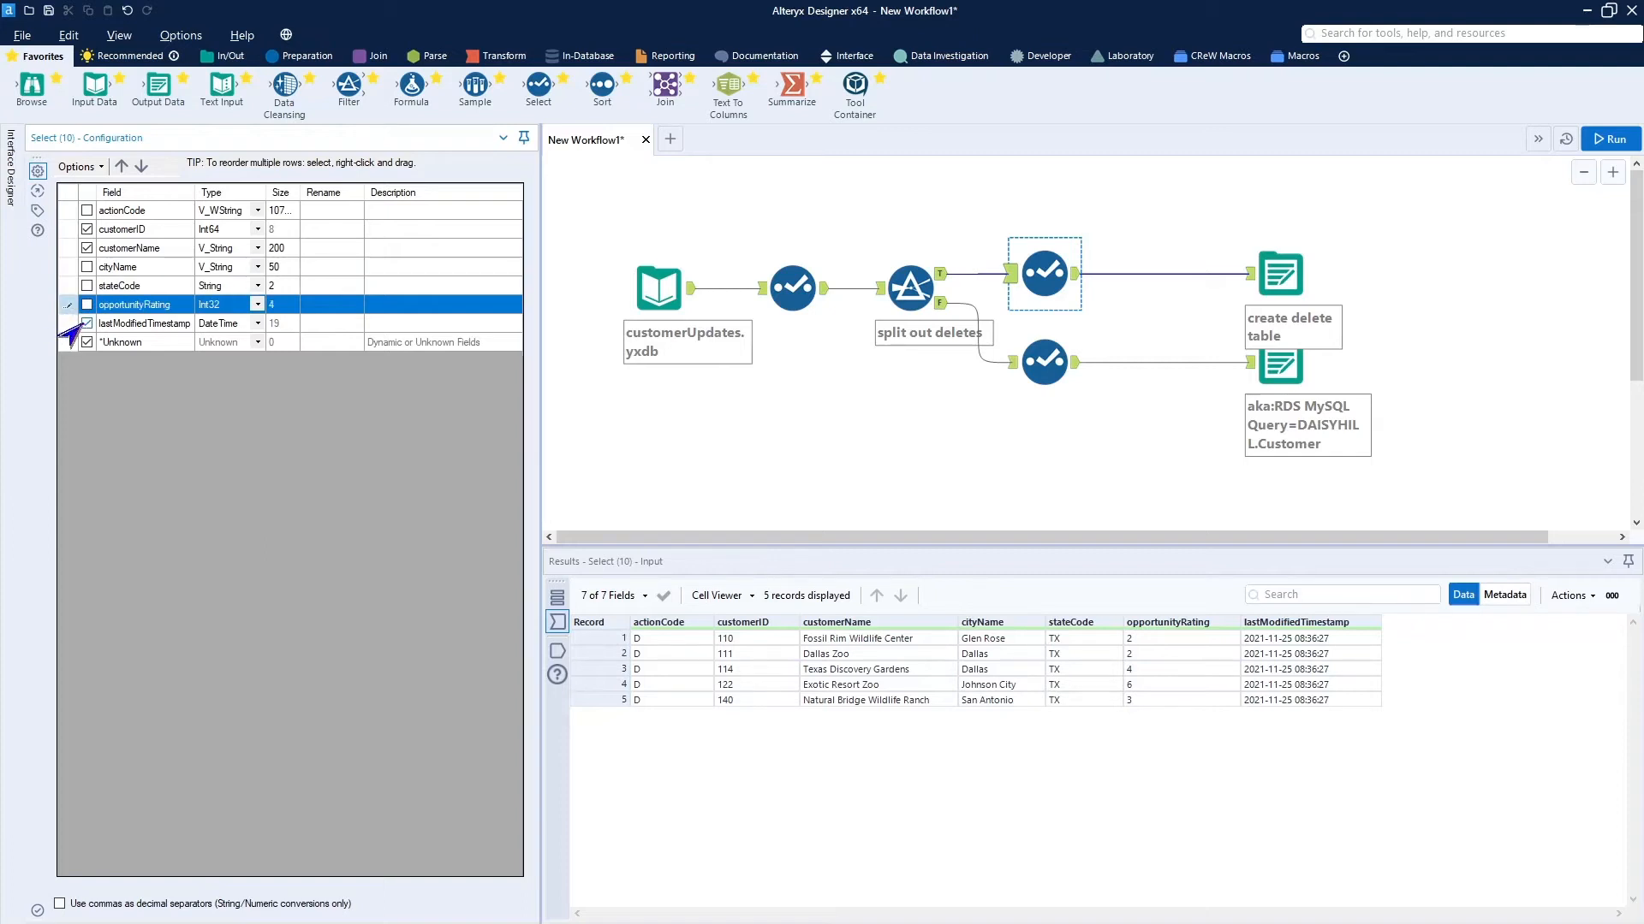
left_click(87, 323)
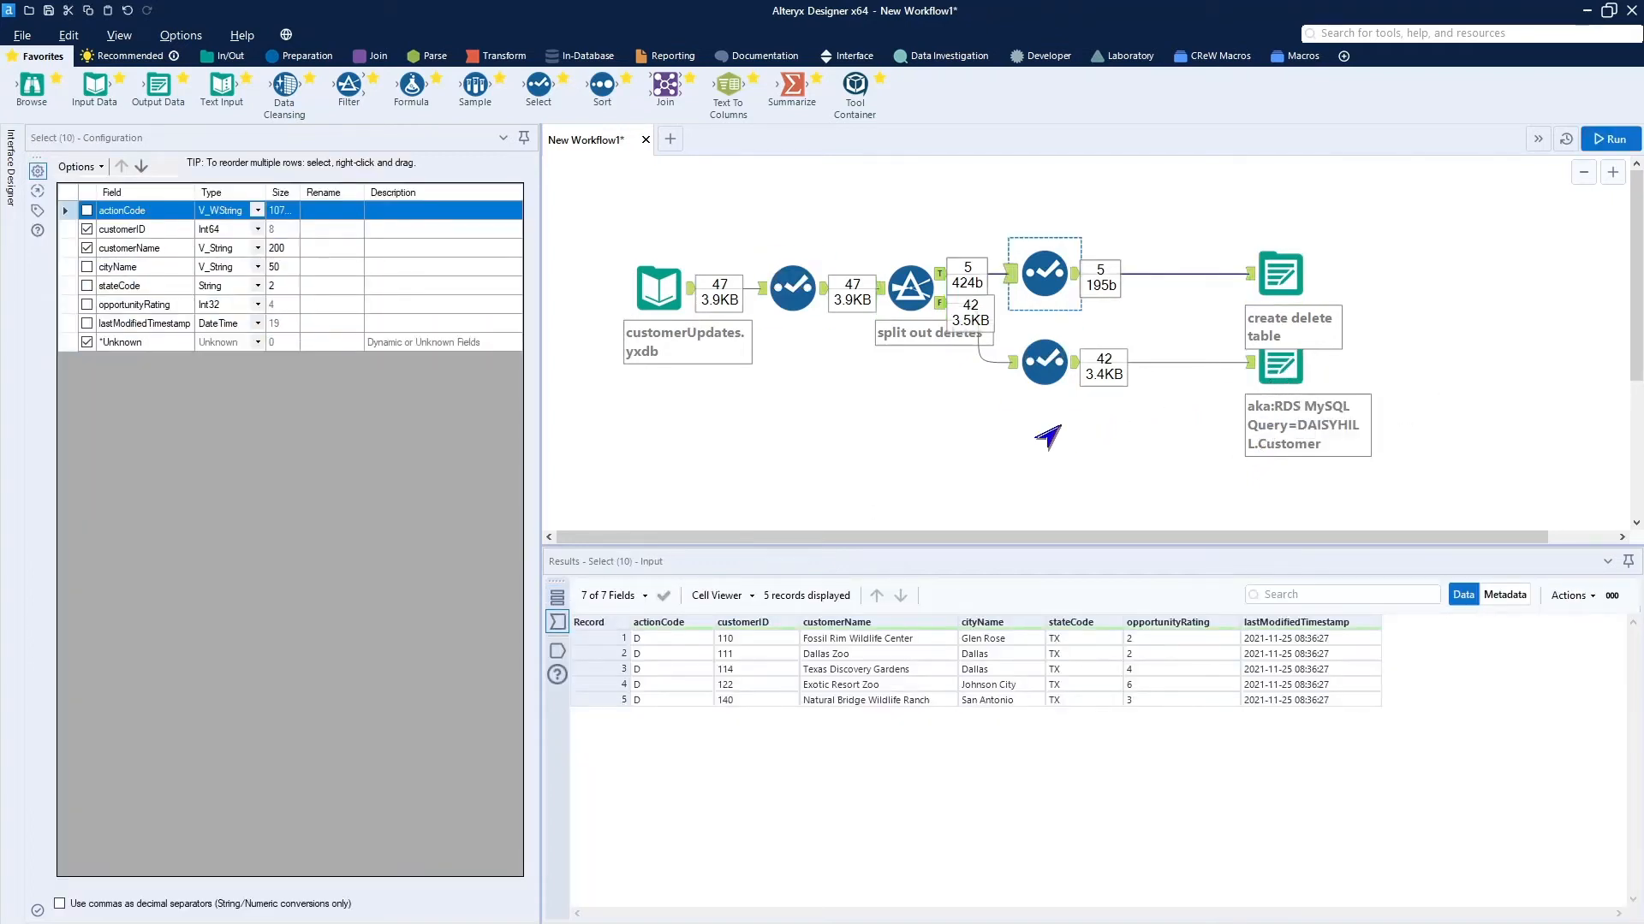
left_click(1115, 471)
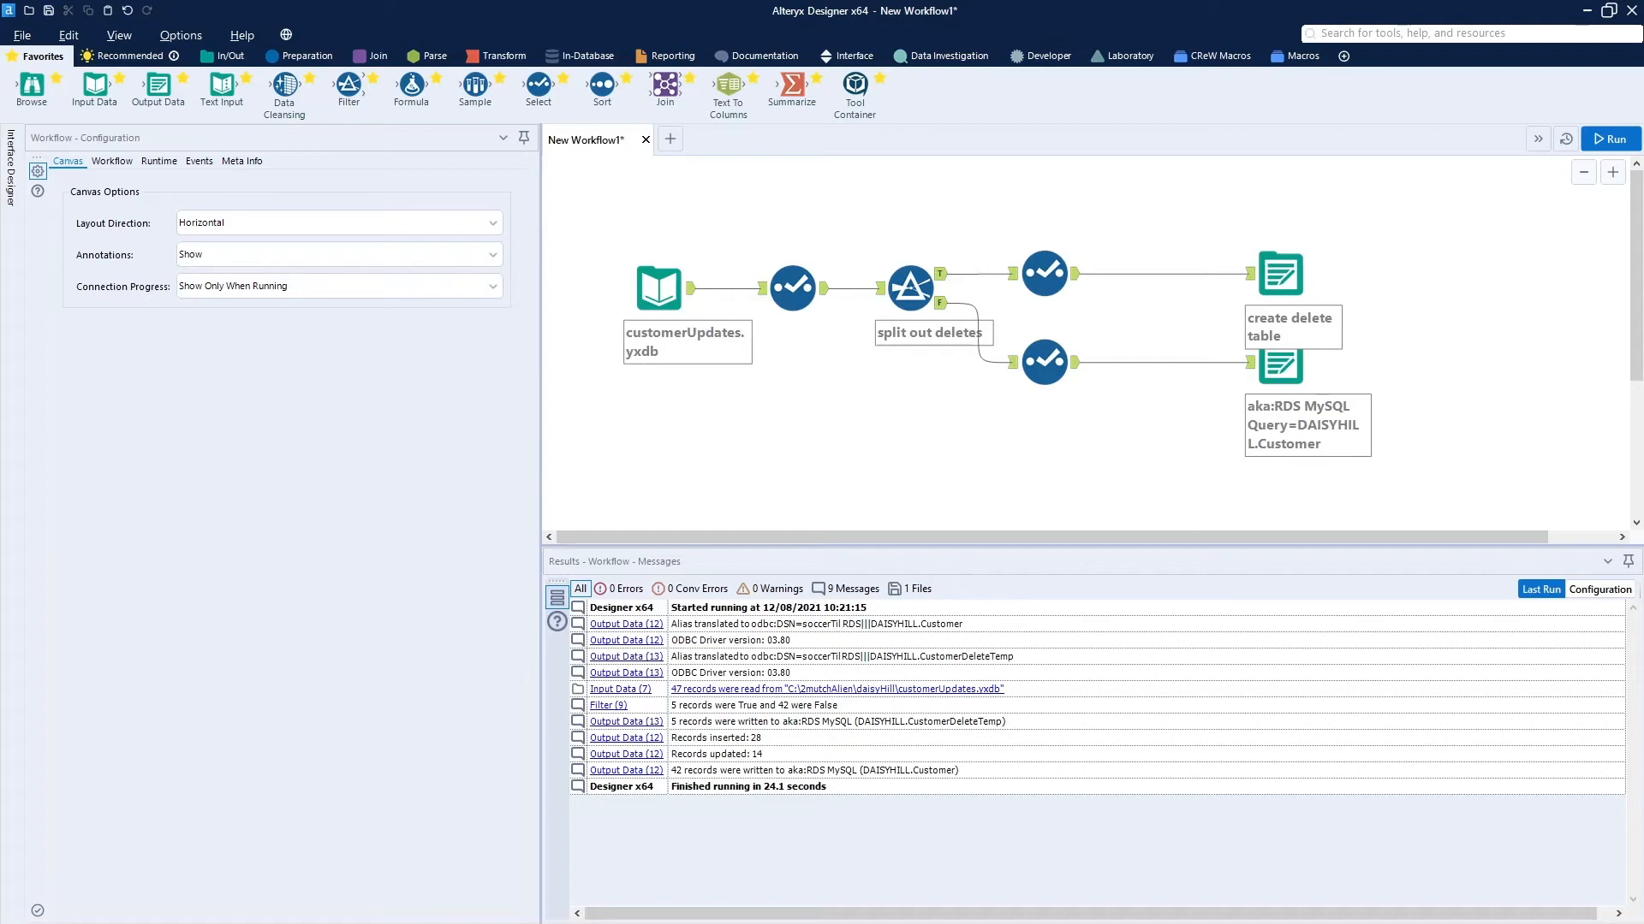
Select the Customer Output Data tool, then switch to TextPad and copy the Delete statement joining Customer to CustomerDeleteTemp from joinDelete.sql
left_click(1279, 371)
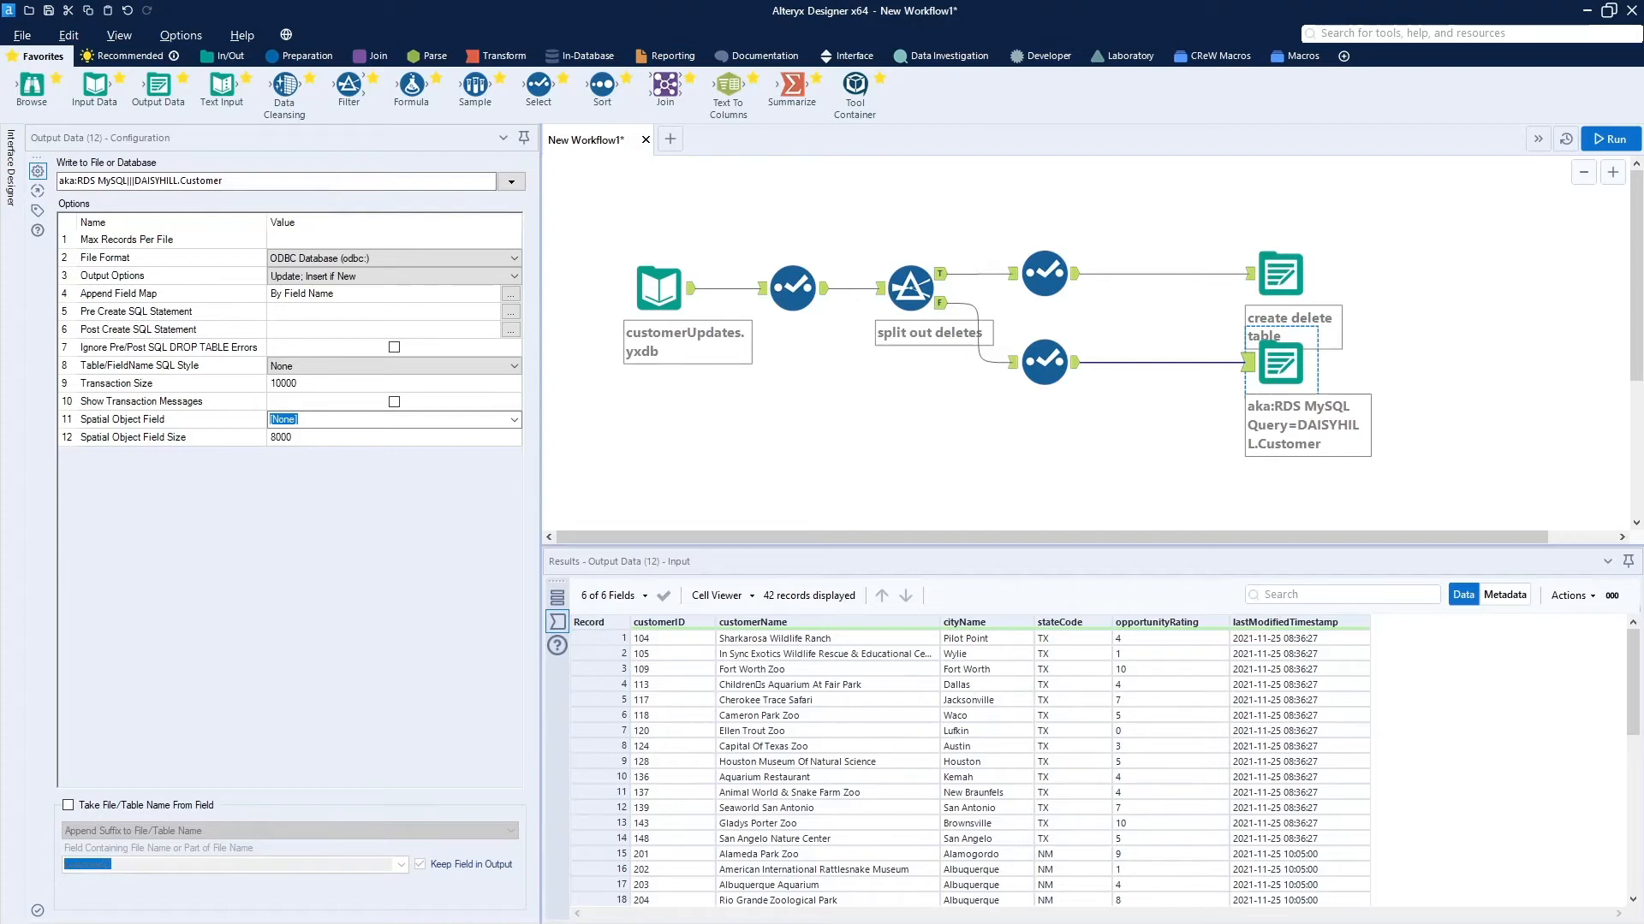
key("alt+Tab")
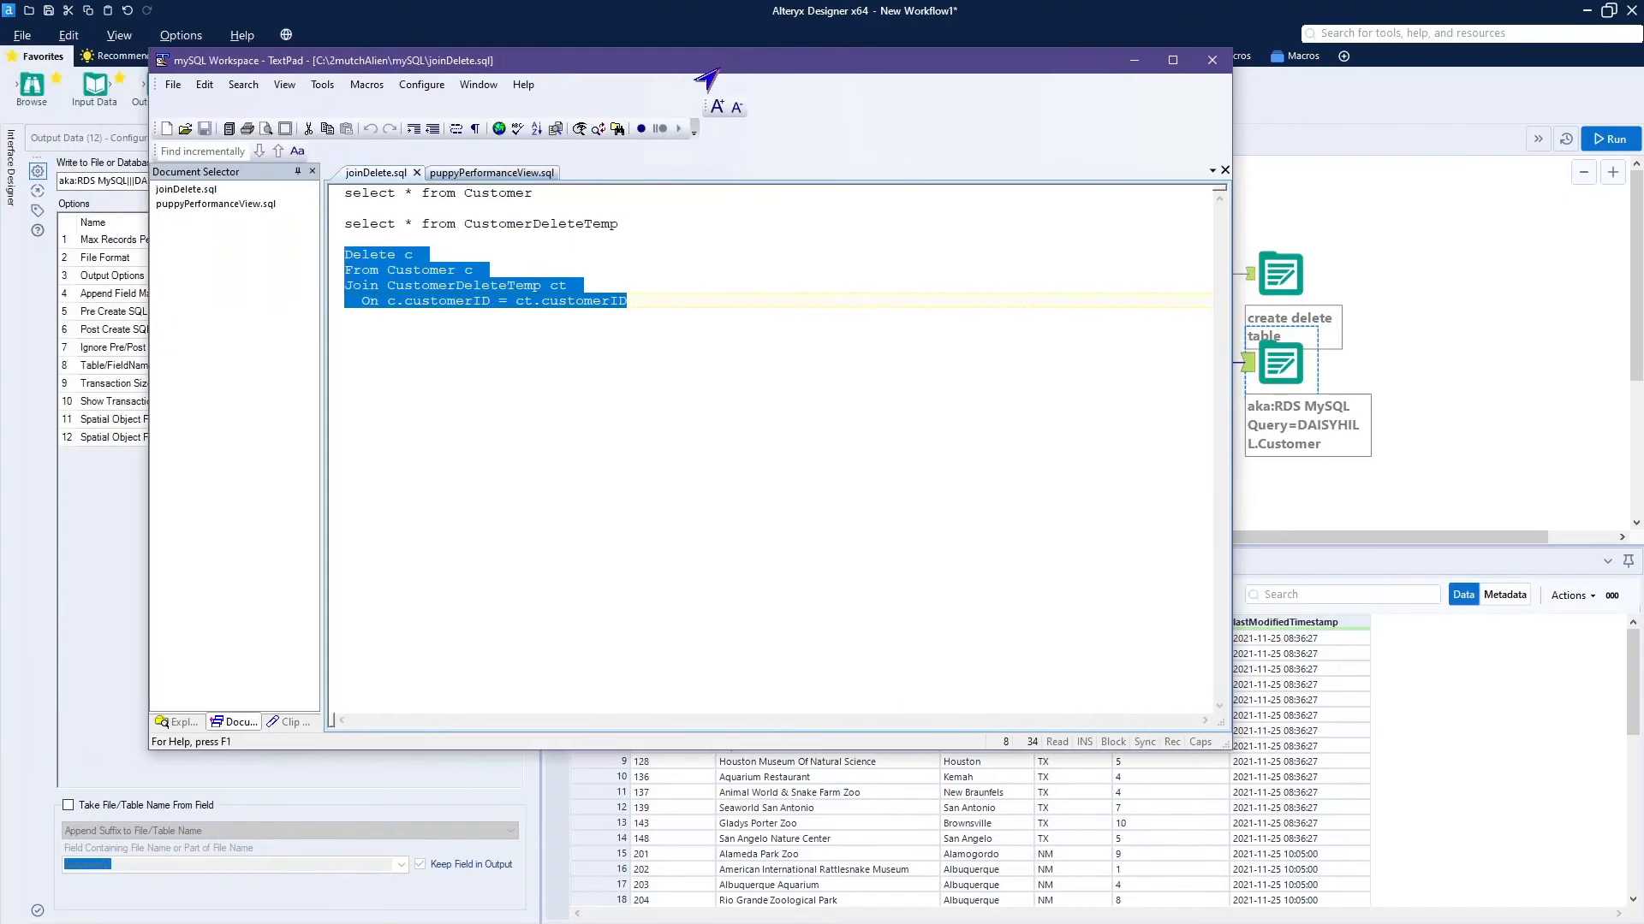
left_click(666, 318)
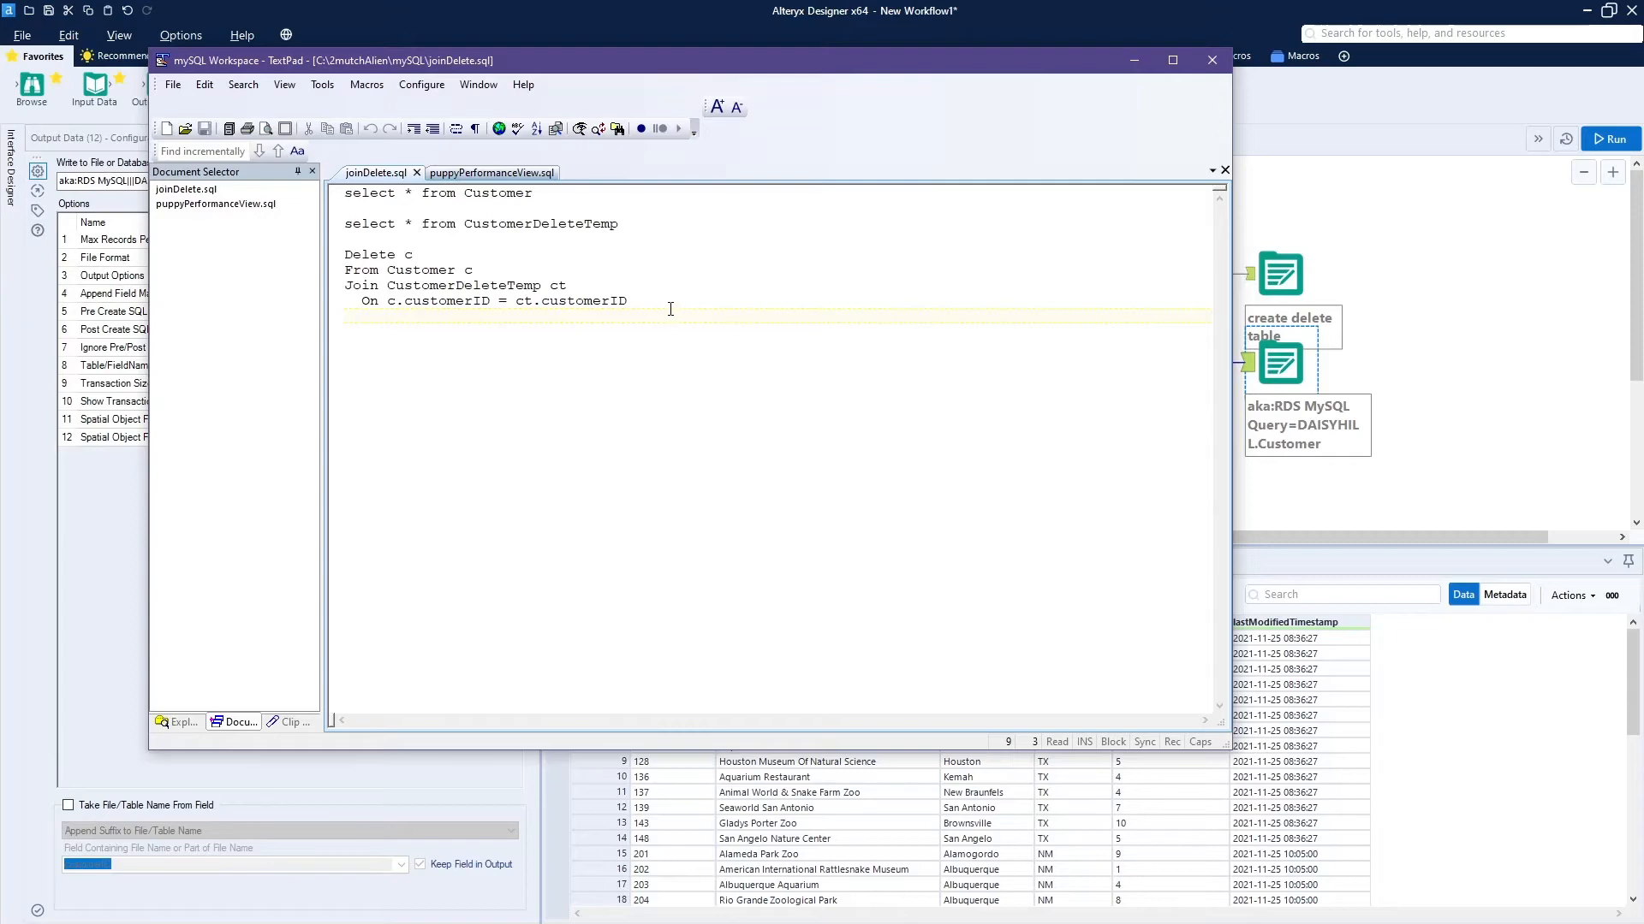
left_click_drag(670, 310, 309, 257)
key("ctrl+c")
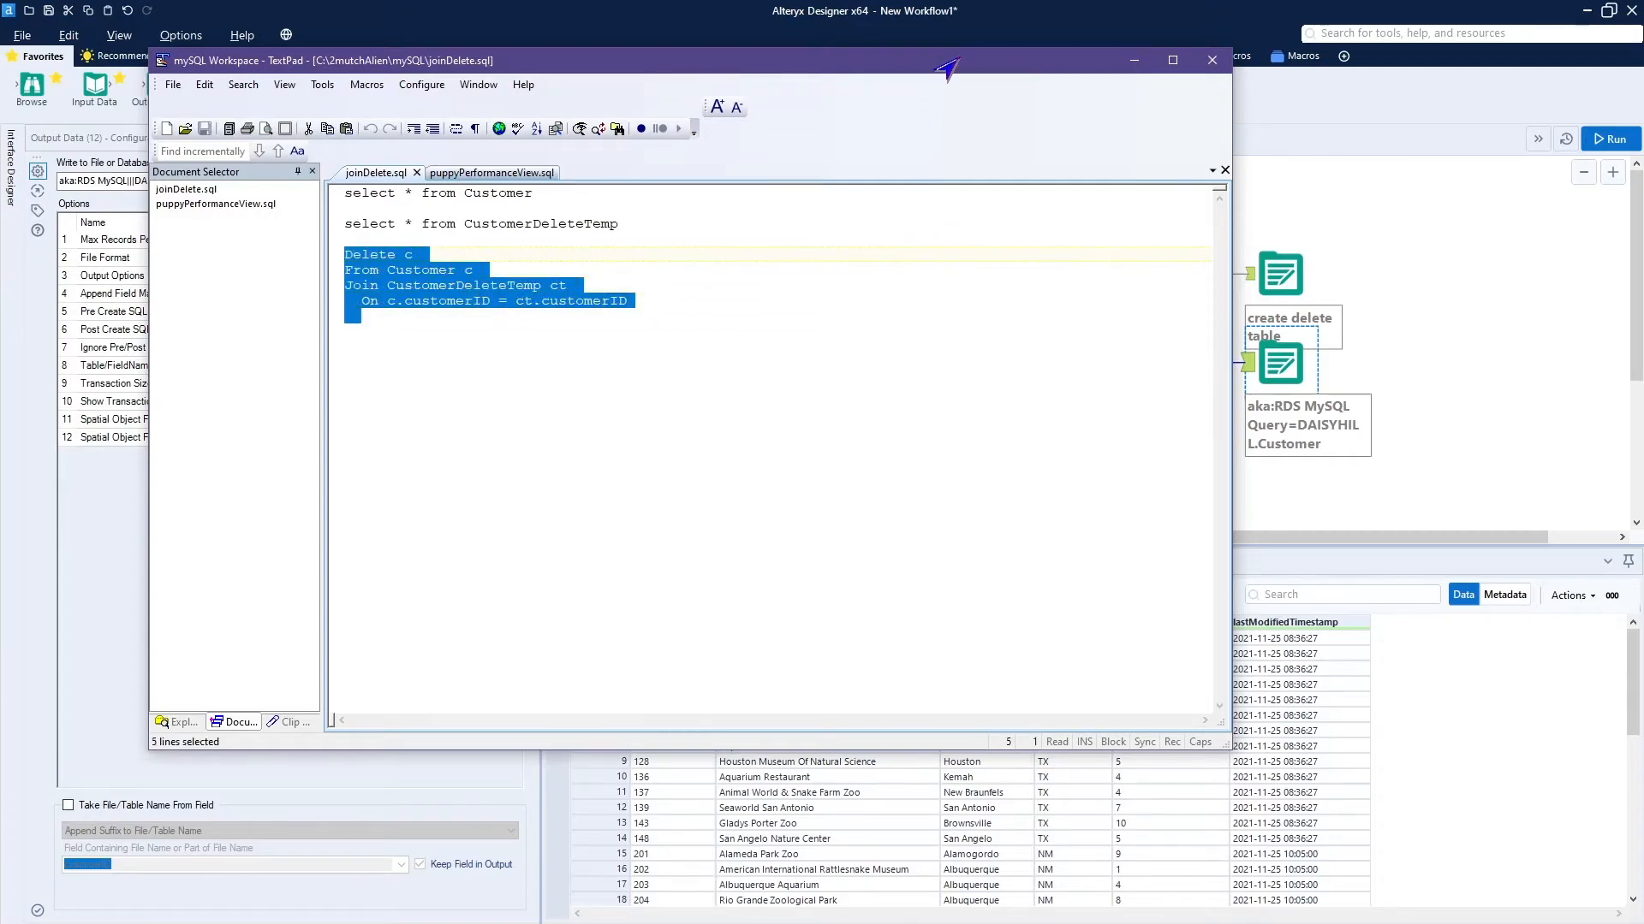
left_click_drag(949, 66, 0, 278)
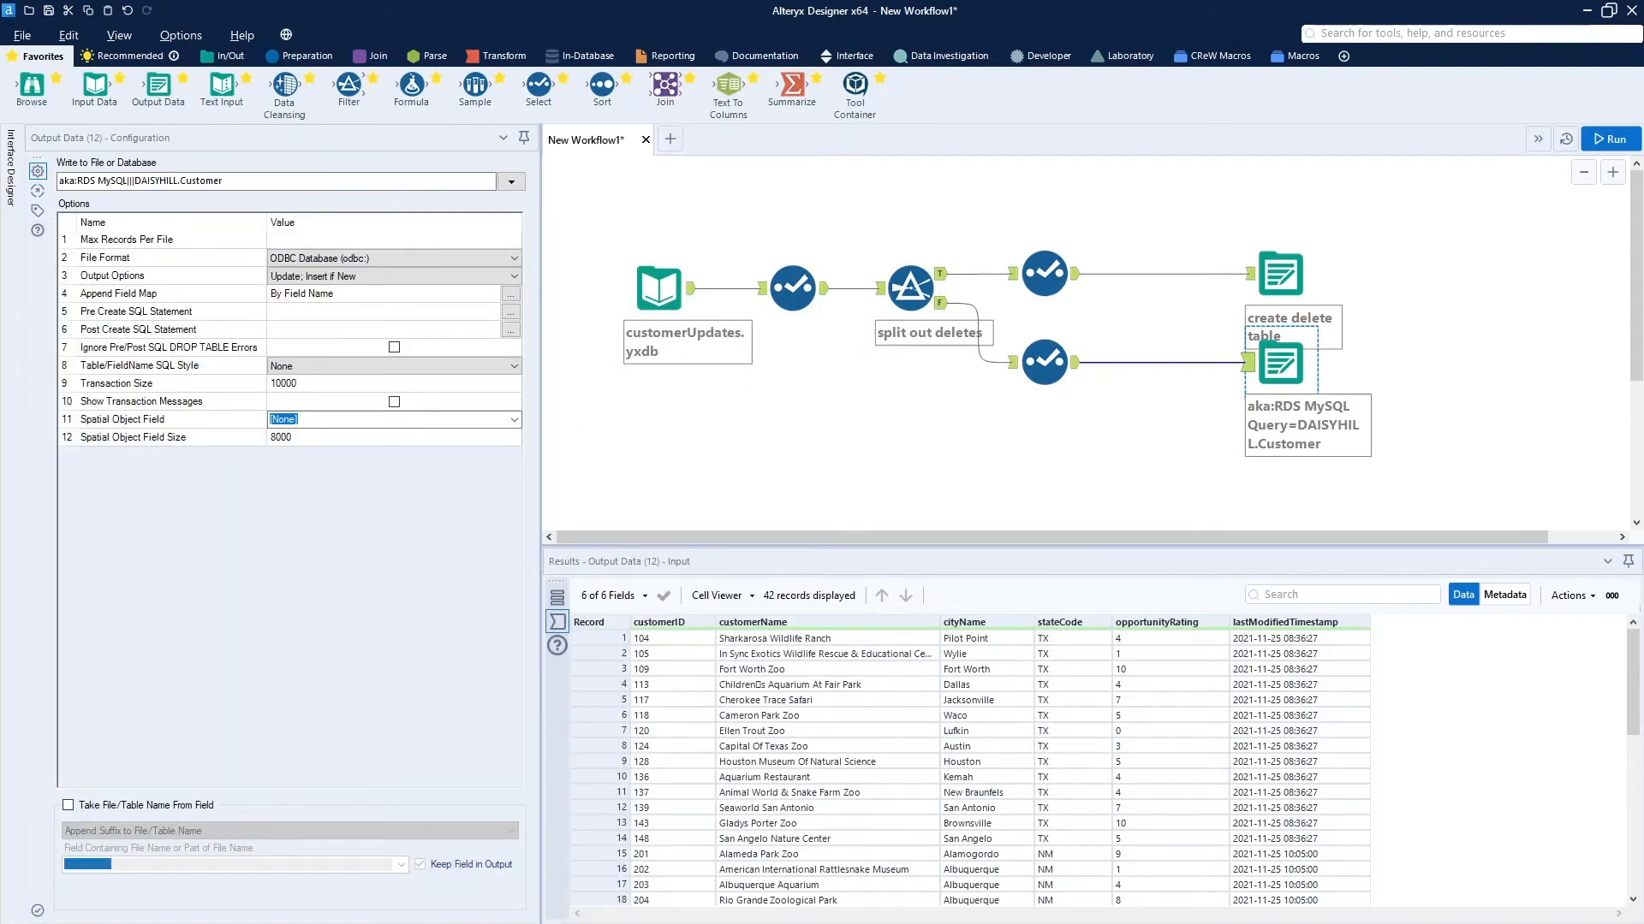
Switch to MySQL Workbench, replace the script in SQL File 3 with the copied Delete join statement, and execute it
key("alt+Tab")
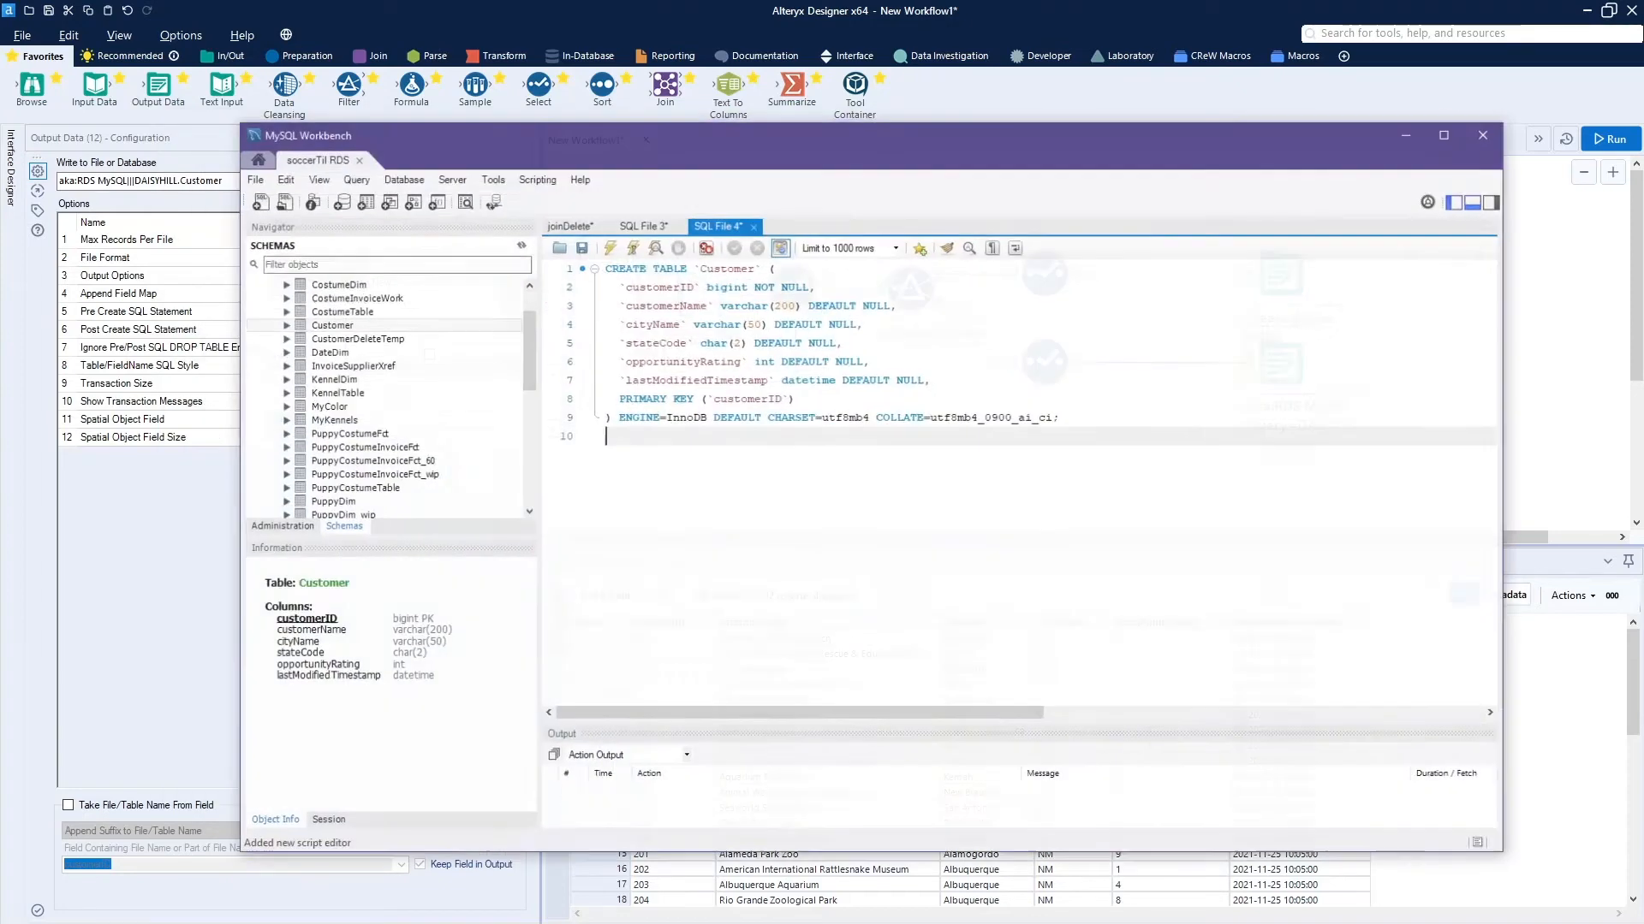
left_click(661, 231)
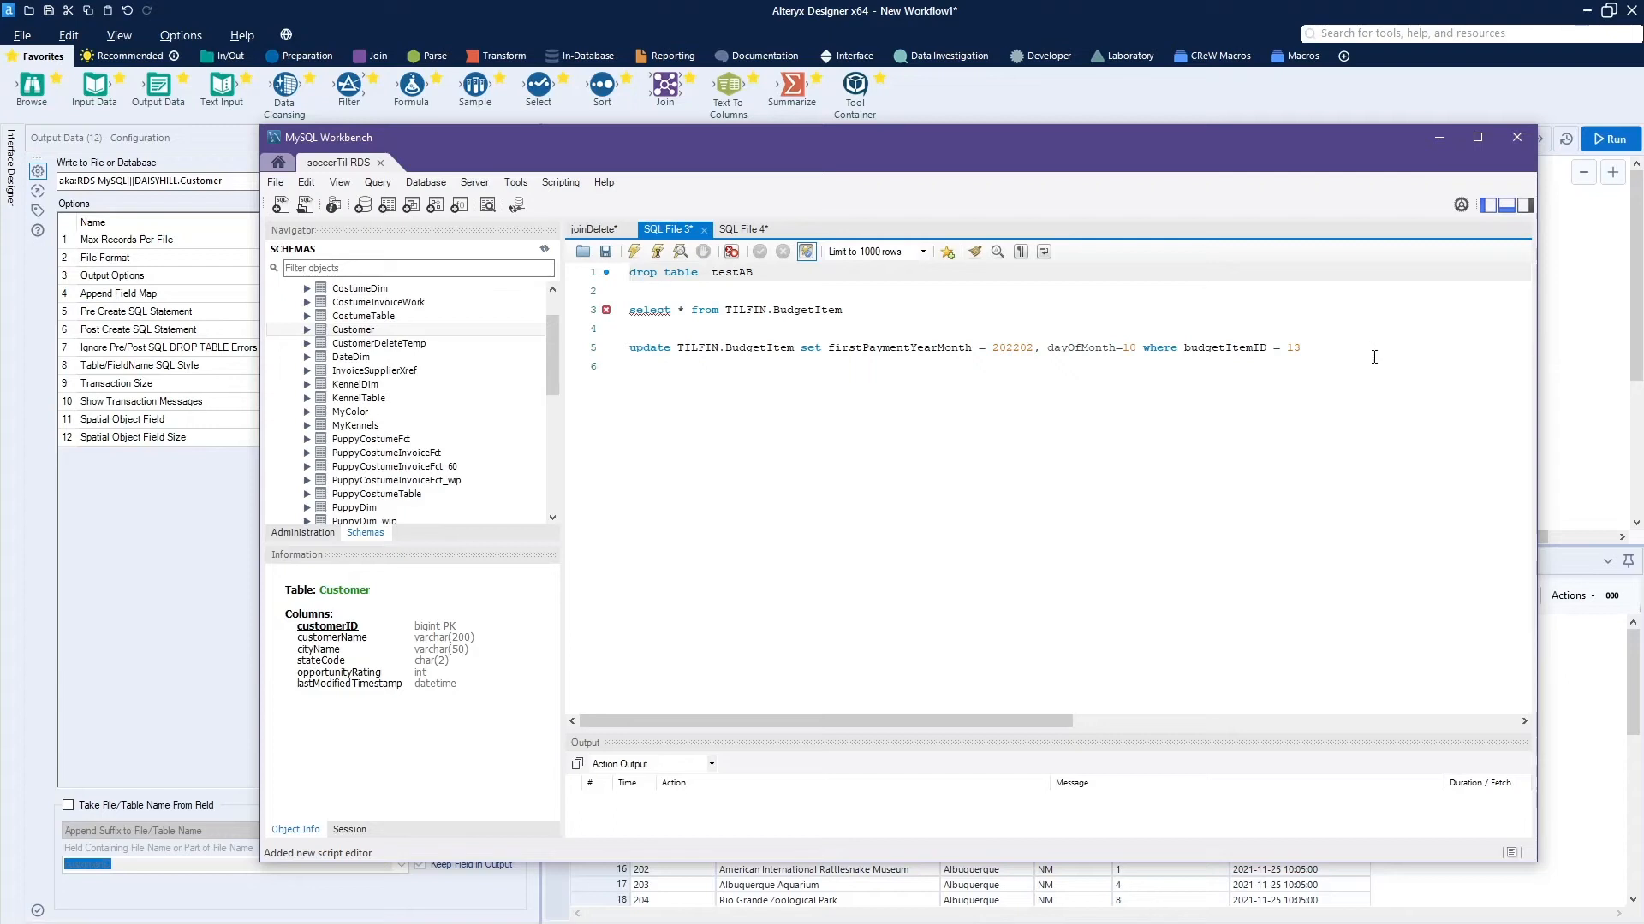
left_click_drag(1374, 356, 470, 268)
key("Delete")
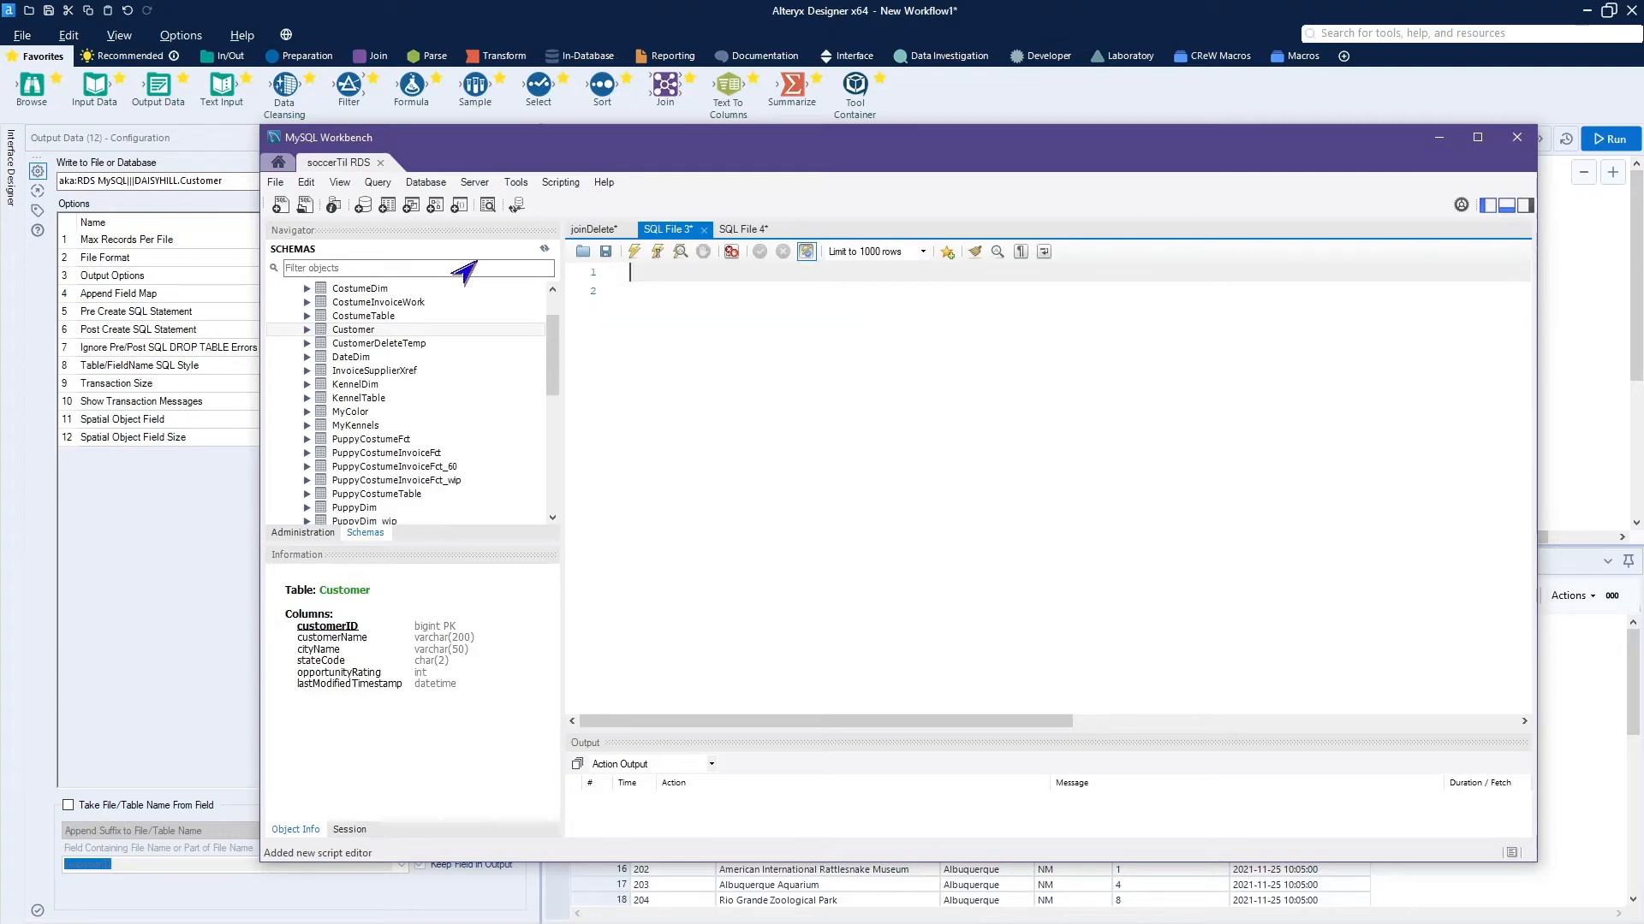
key("ctrl+v")
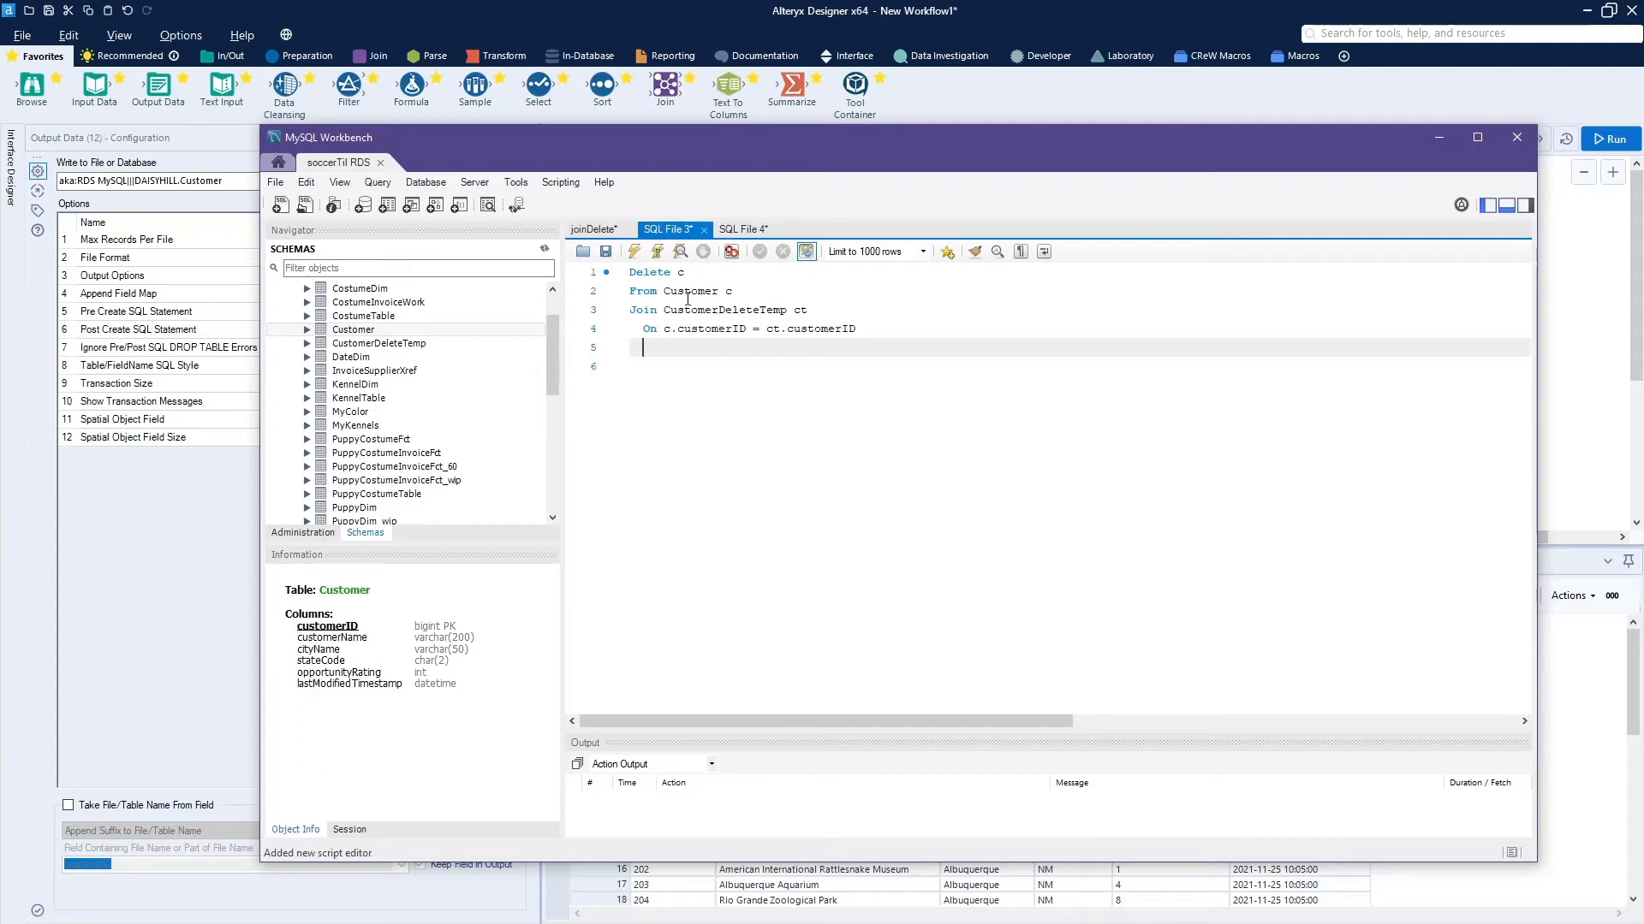
left_click(634, 251)
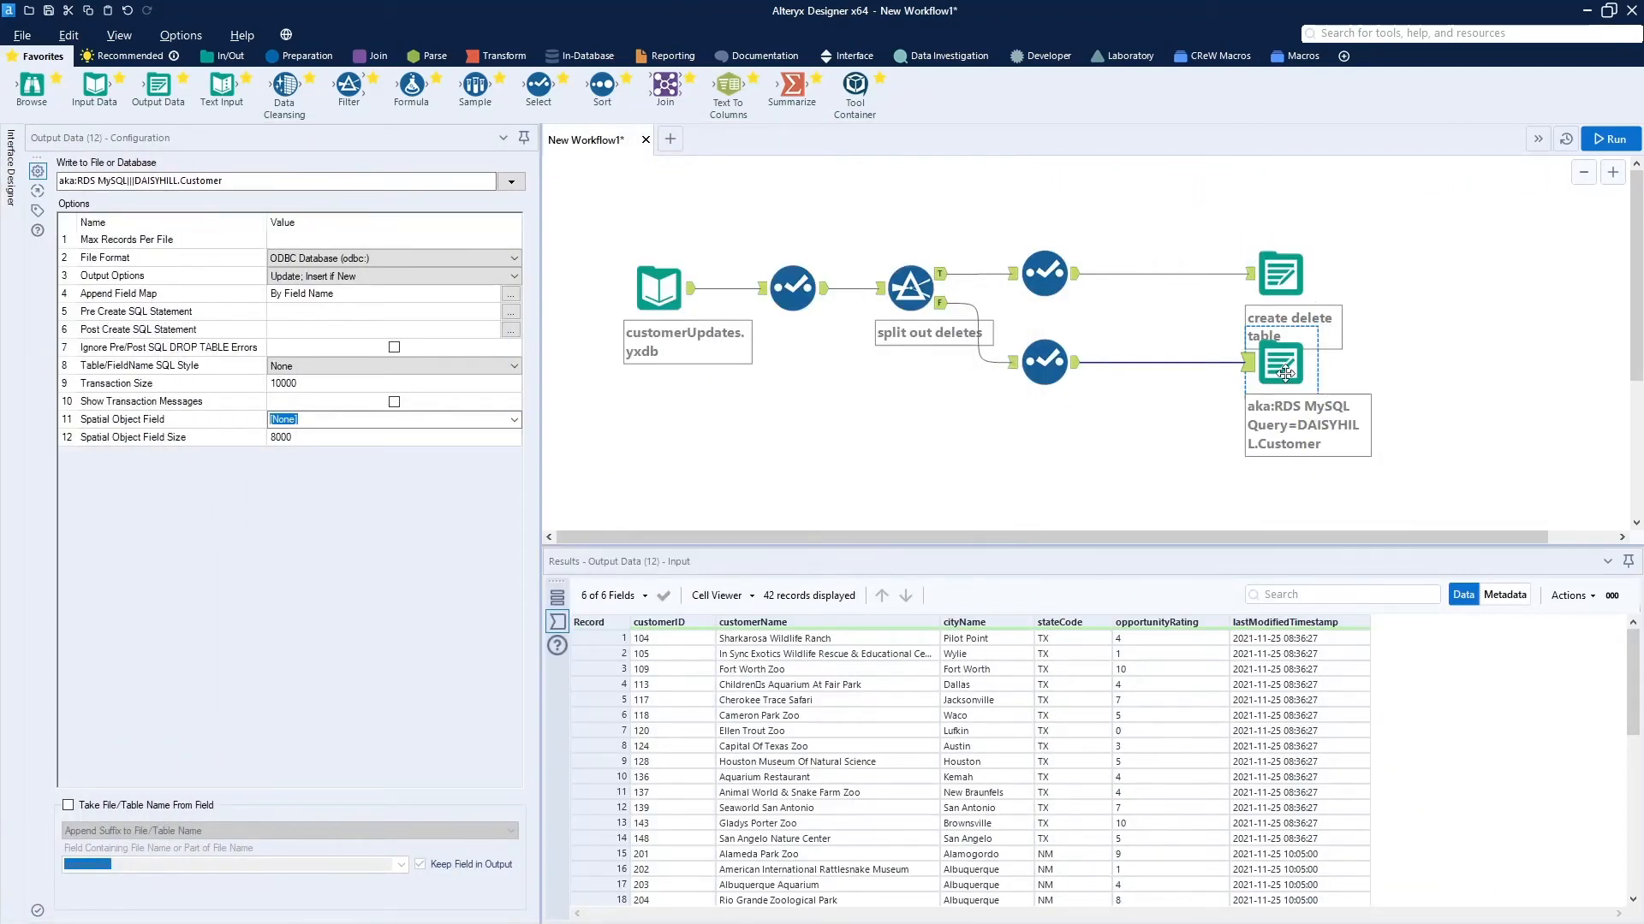
Set the Customer output's Post Create SQL Statement to the copied Delete statement joining Customer and CustomerDeleteTemp on customerID
left_click(337, 331)
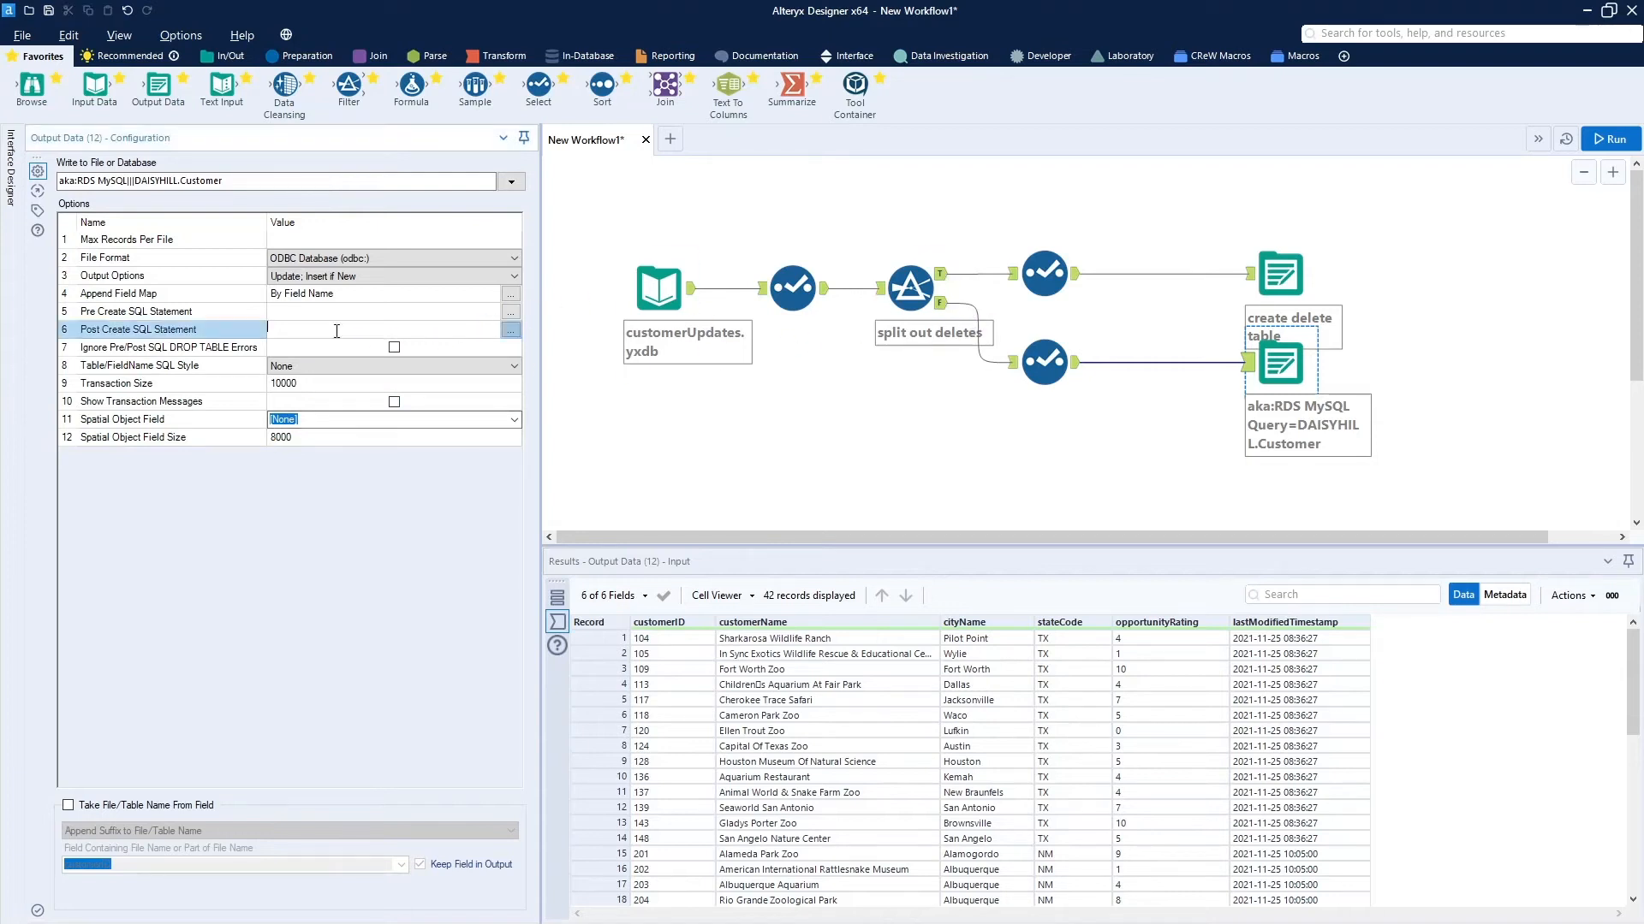
left_click(510, 330)
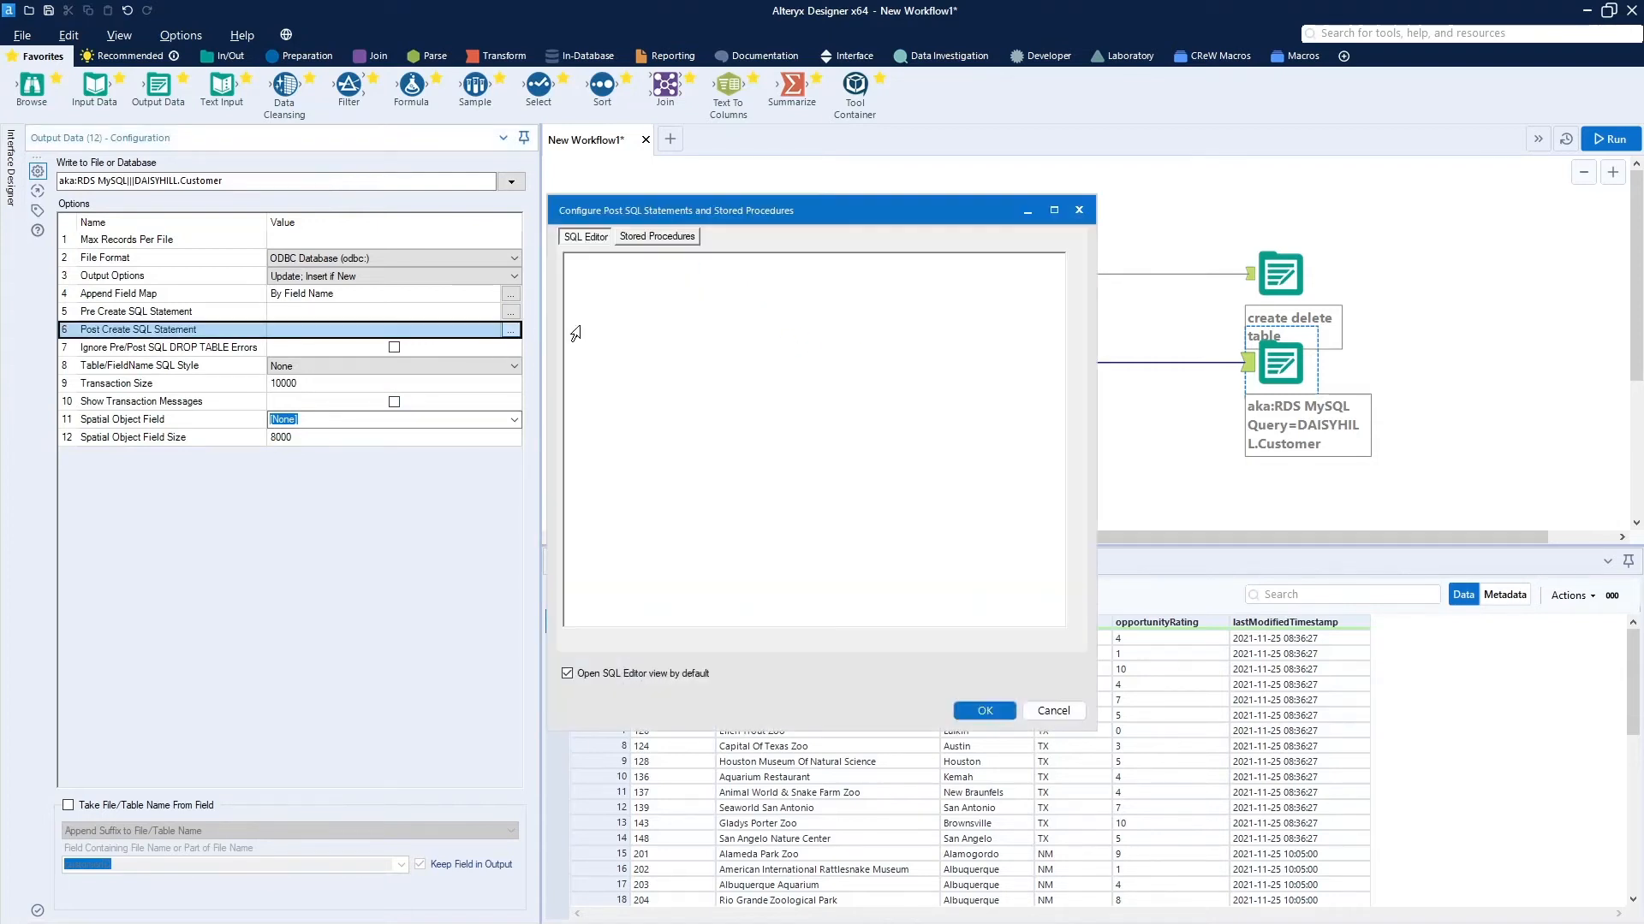
key("ctrl+v")
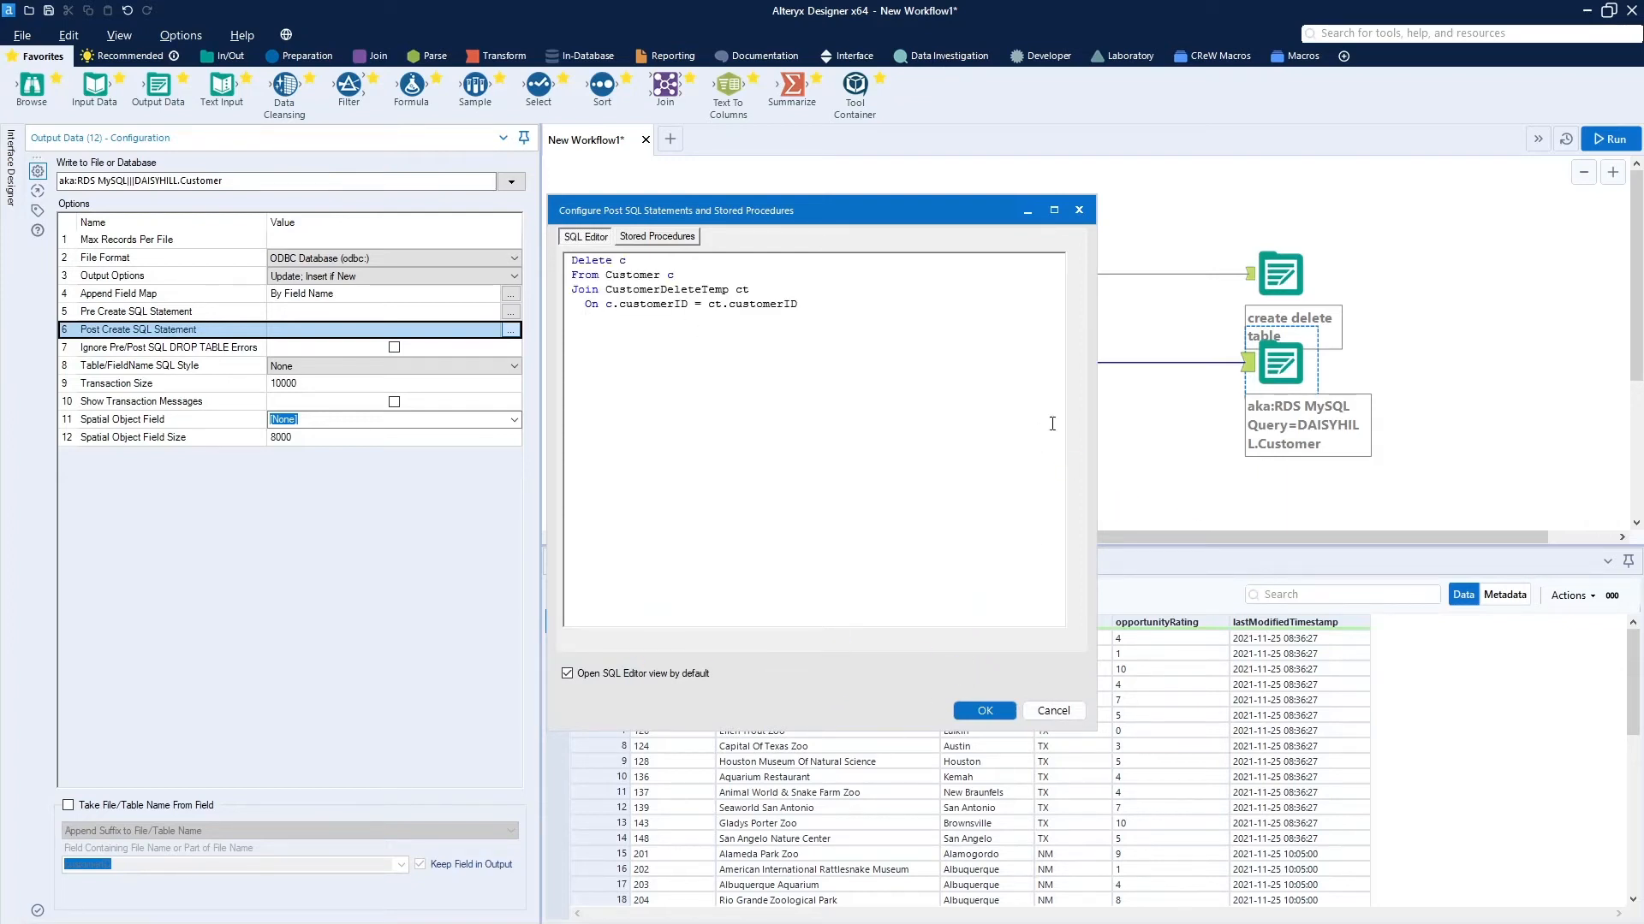
left_click(982, 711)
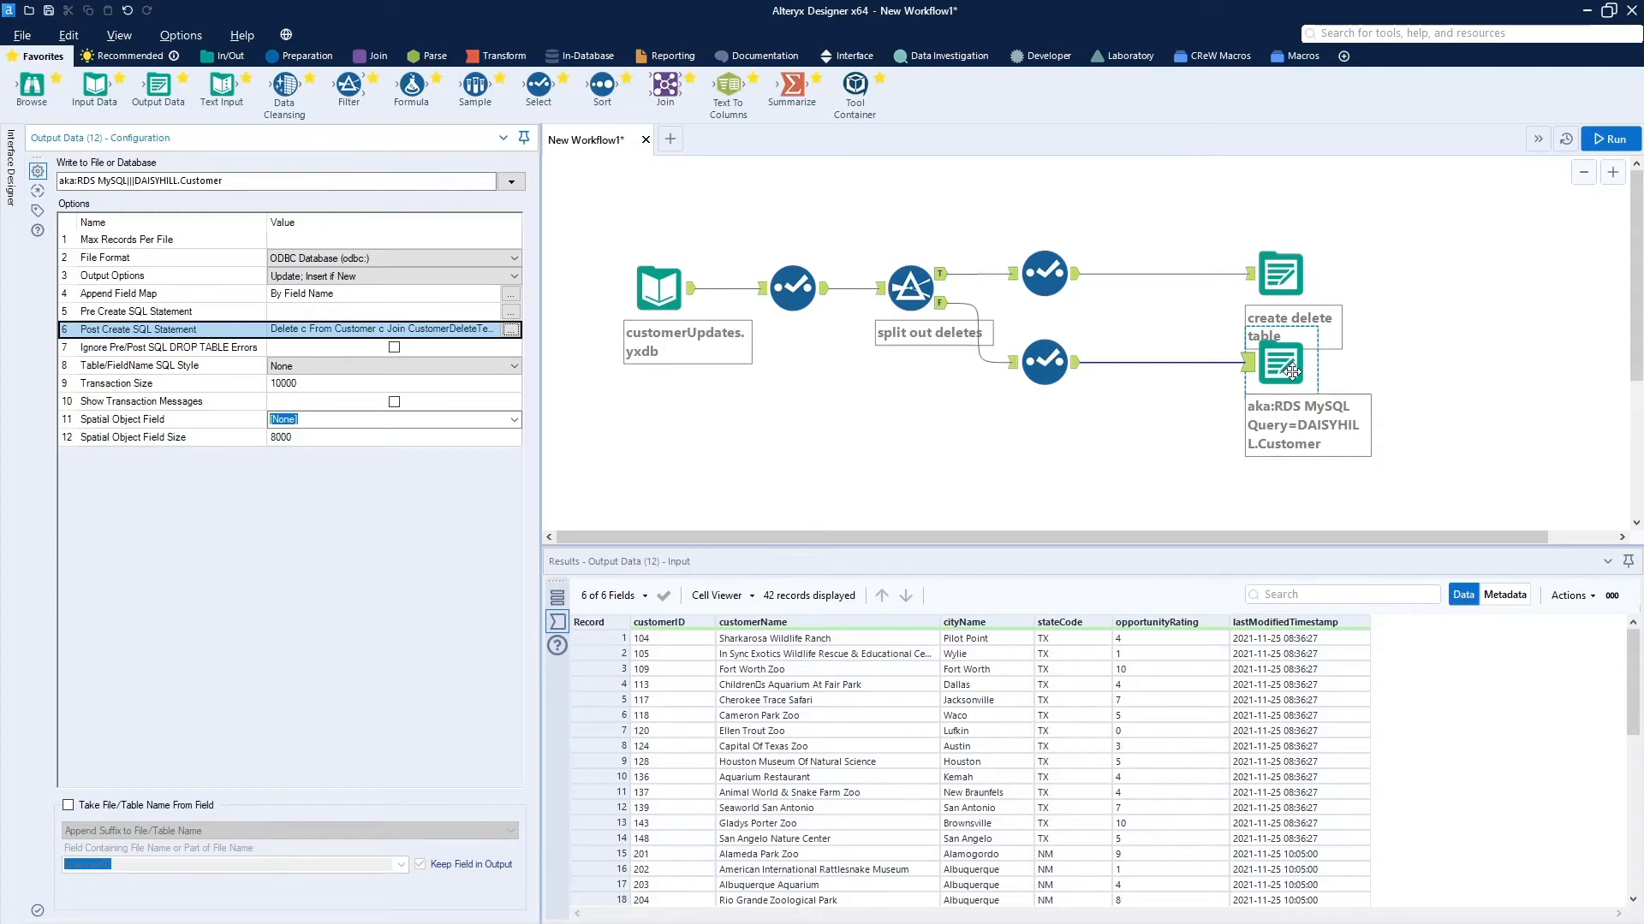
left_click(1272, 284, "ctrl")
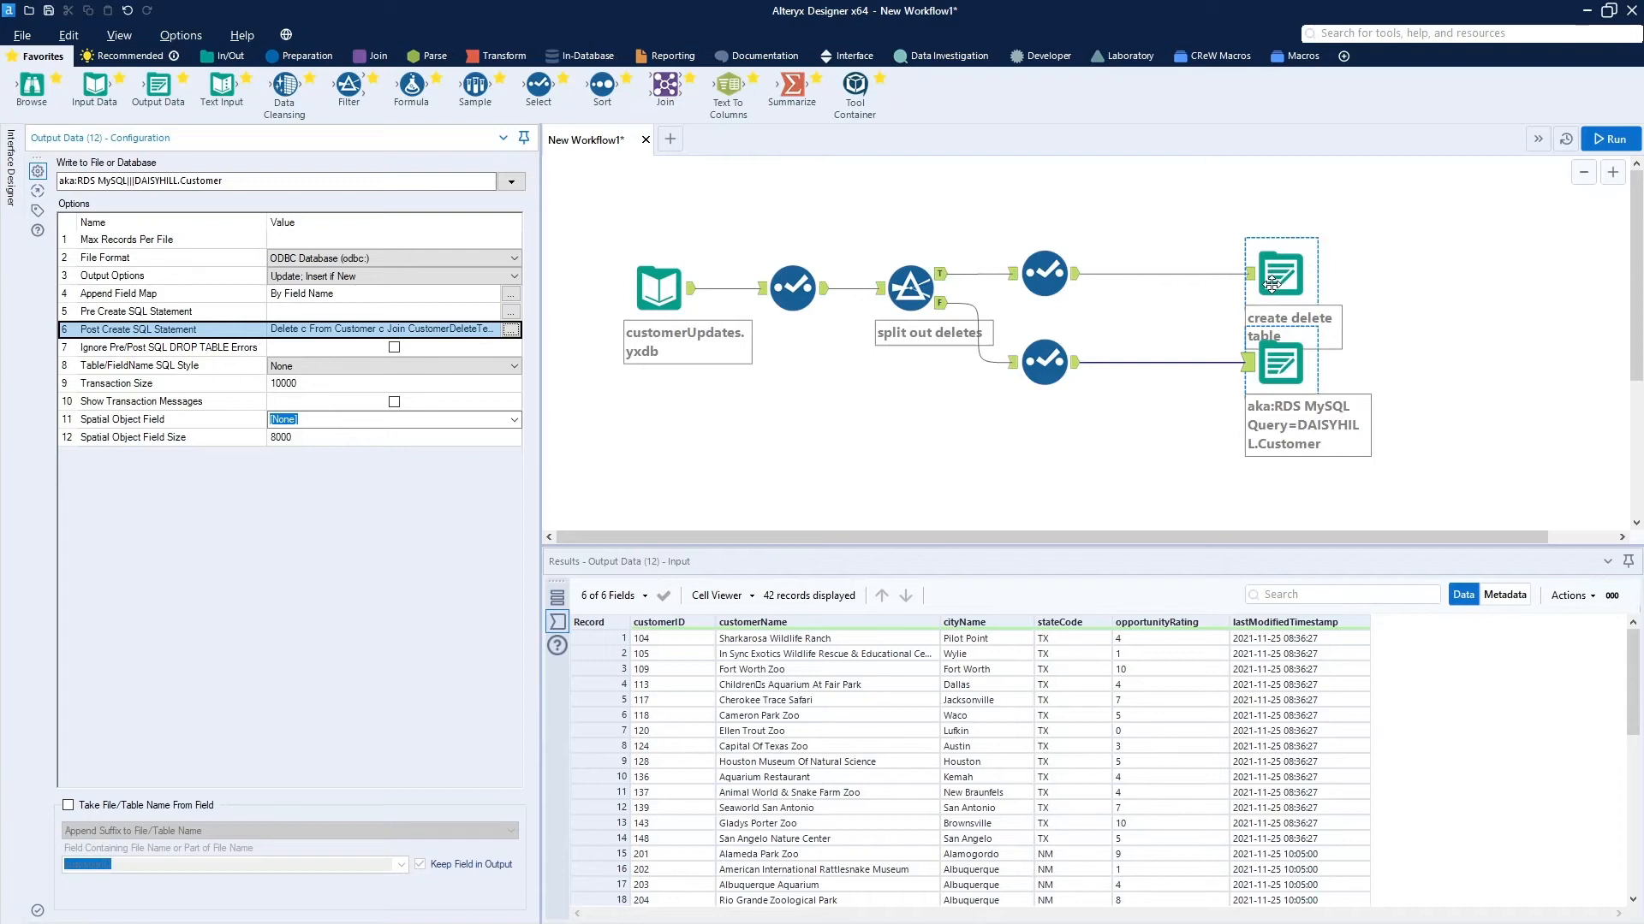
left_click(1272, 284, "ctrl")
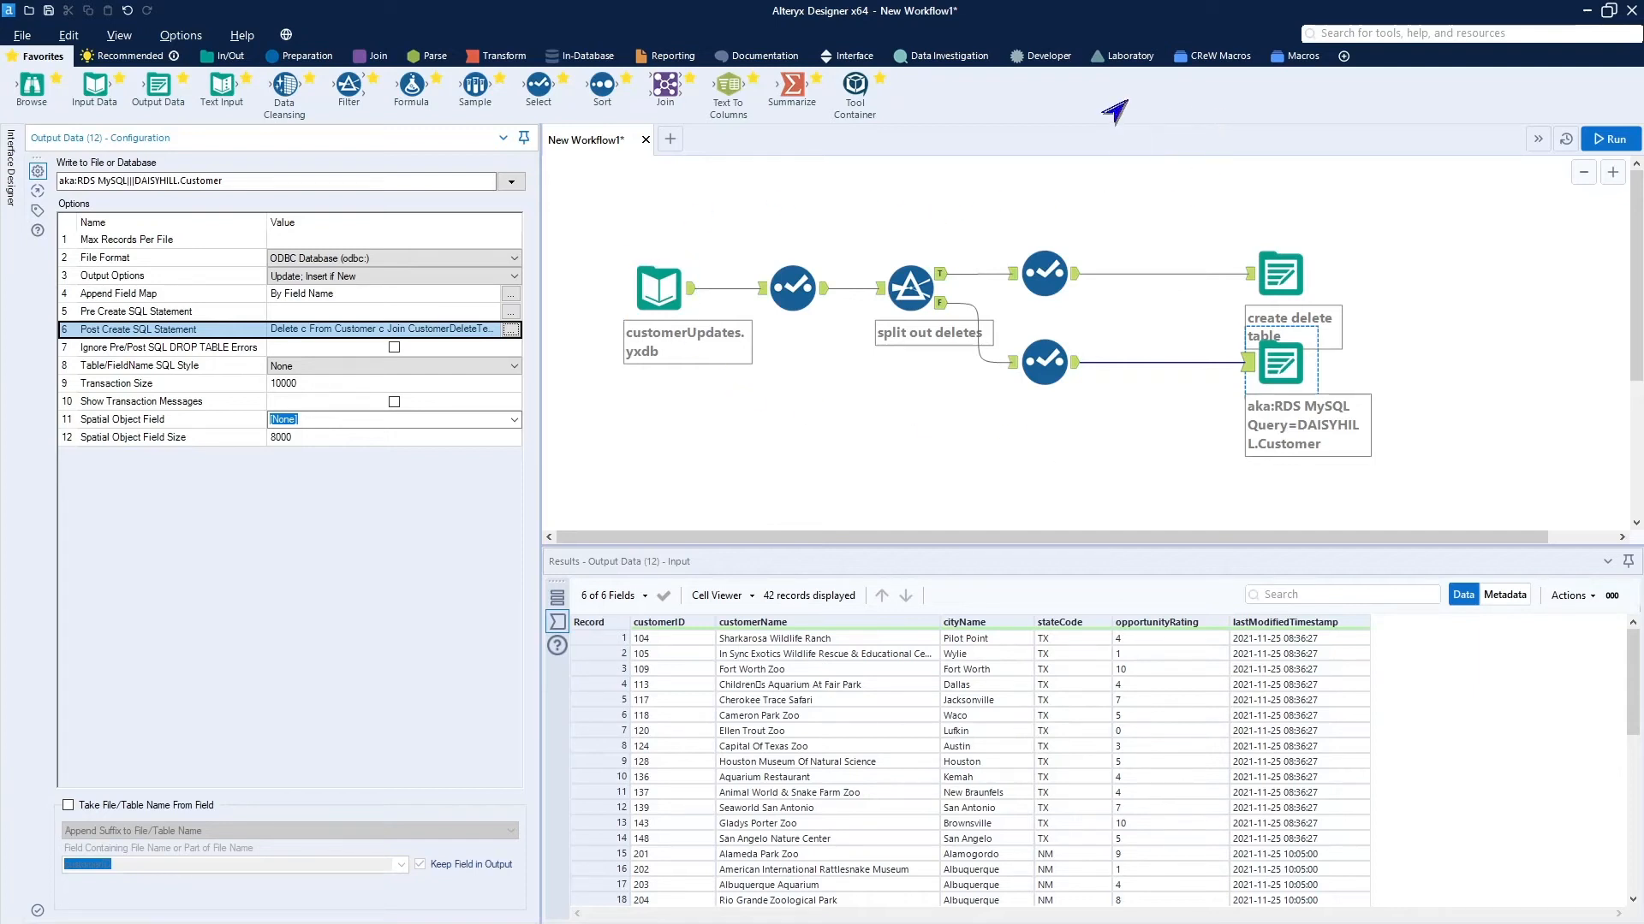
Try placing a Block Until Done tool on the canvas below the Filter, and delete it
left_click(1020, 60)
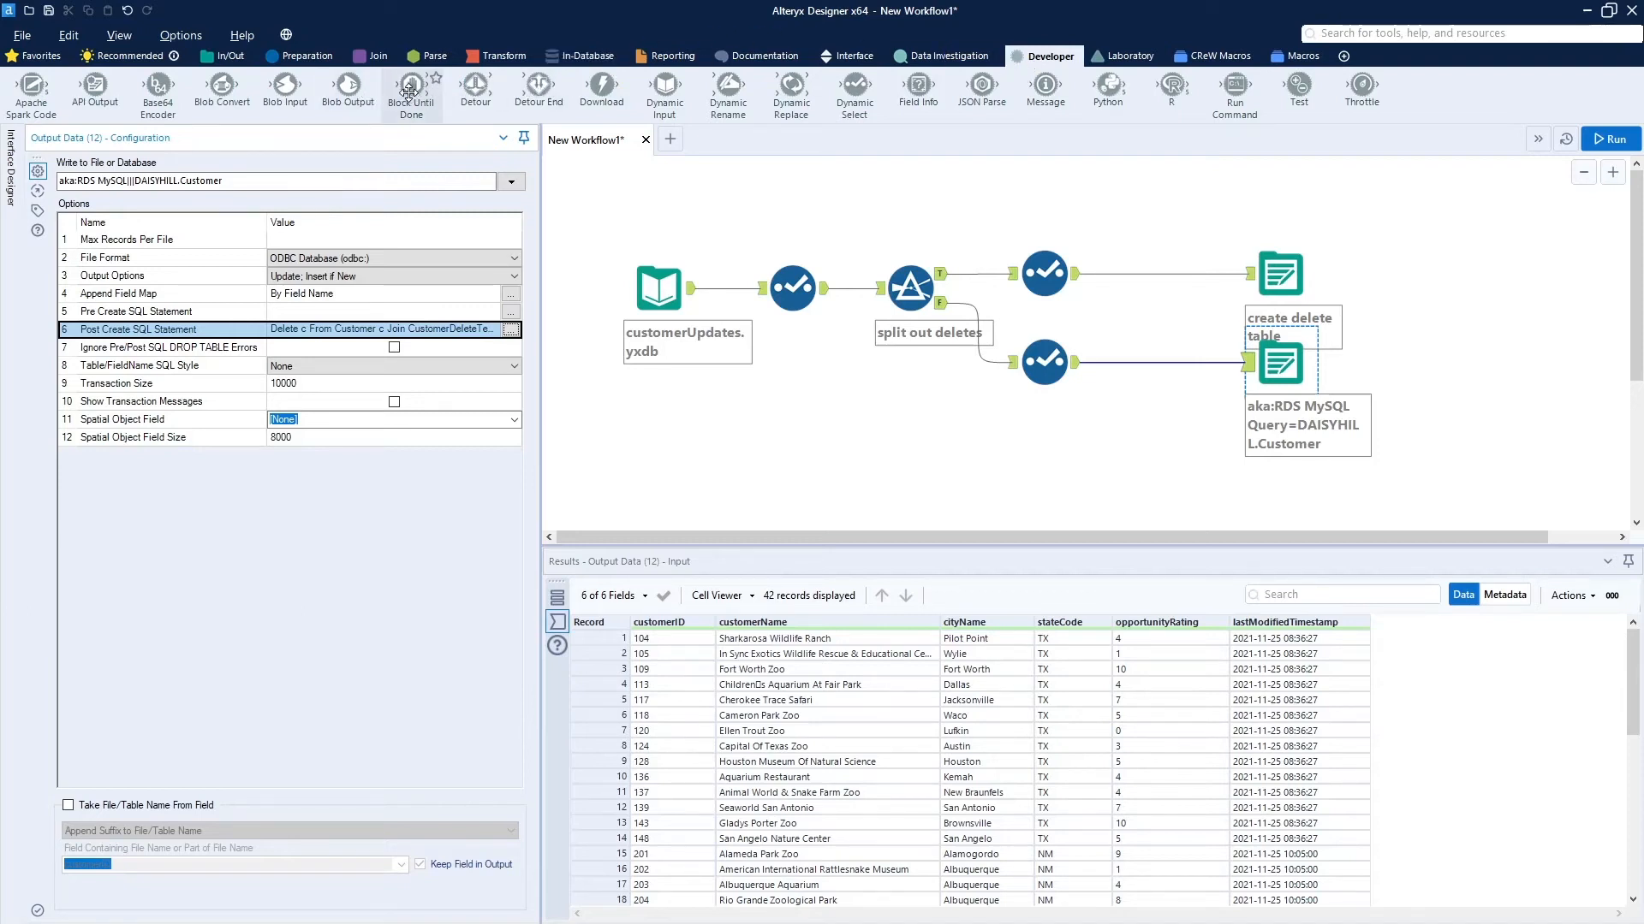
left_click_drag(409, 91, 837, 437)
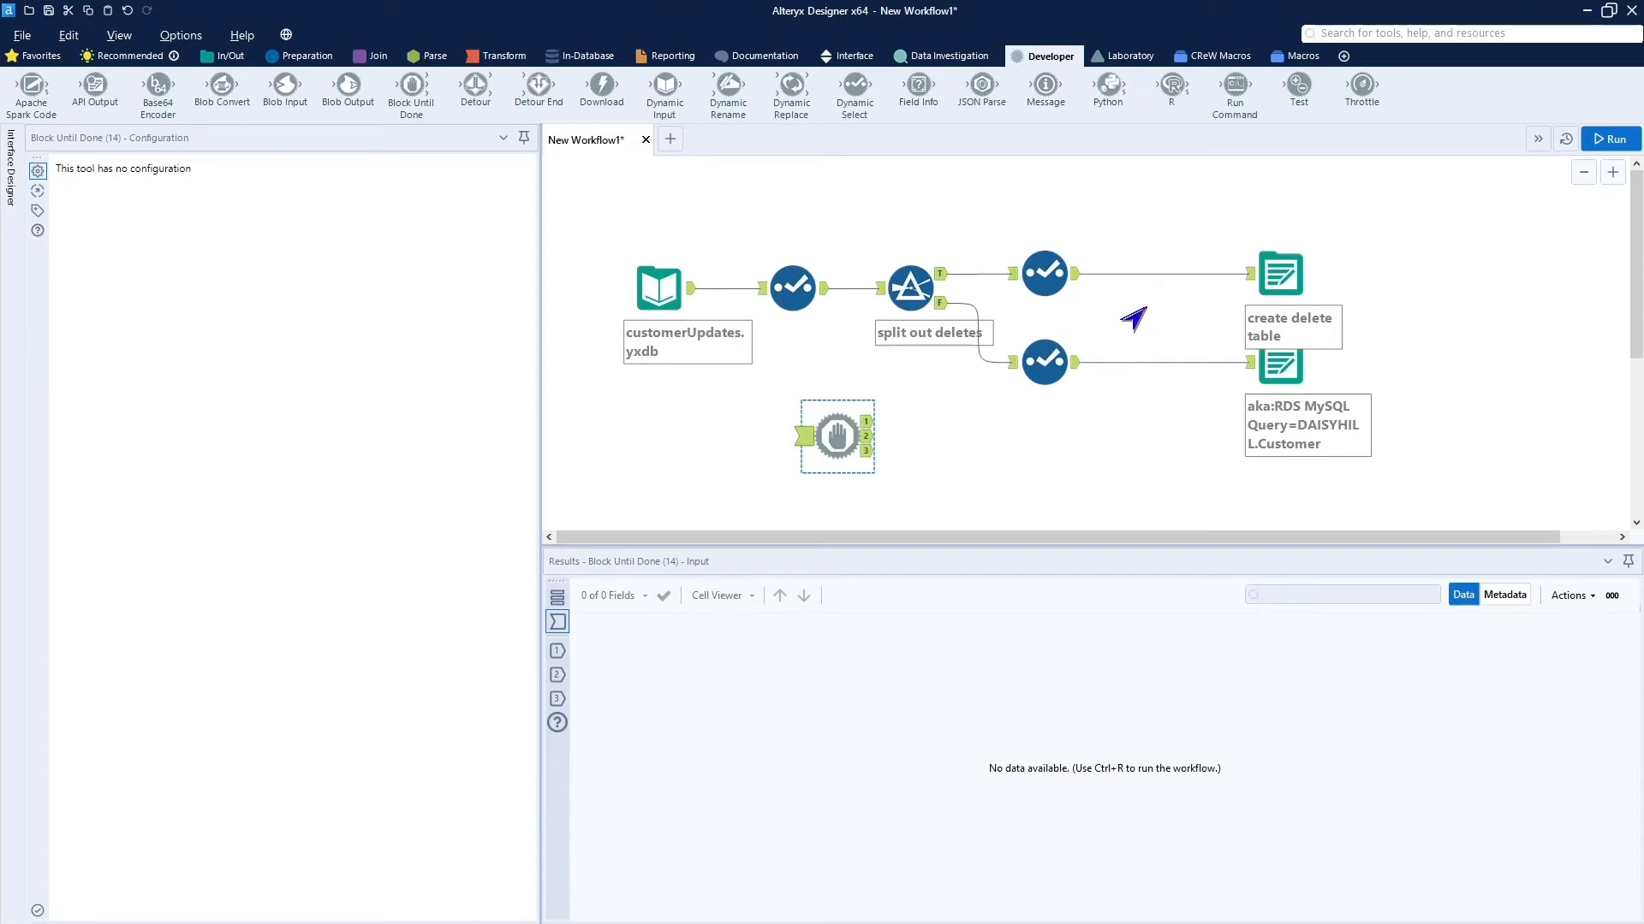
right_click(828, 444)
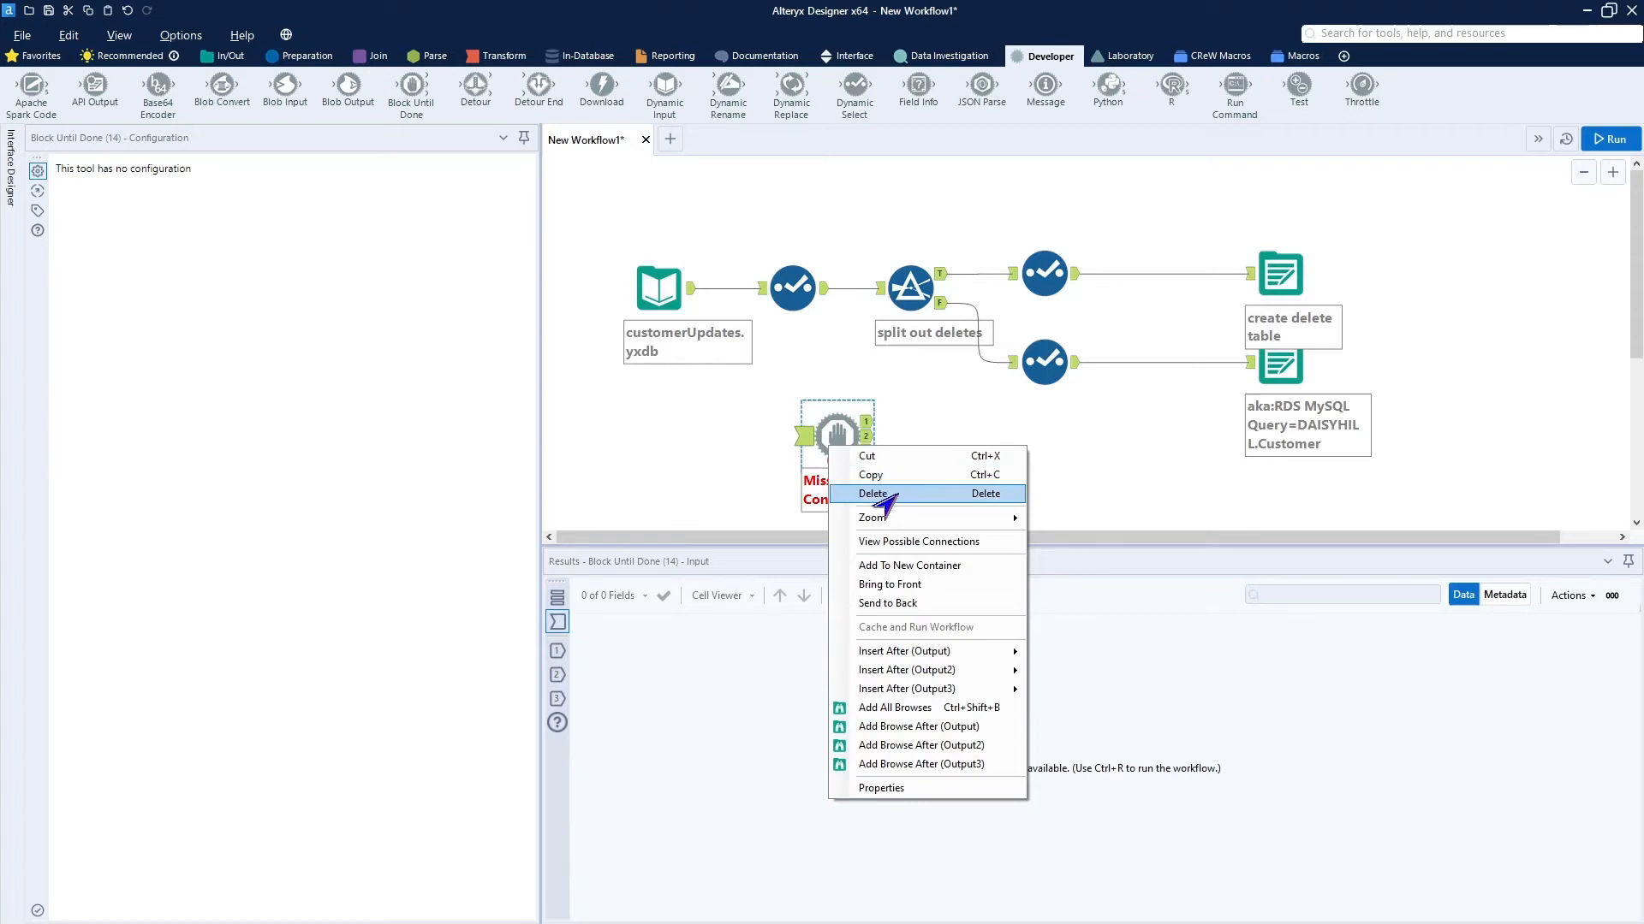
left_click(885, 495)
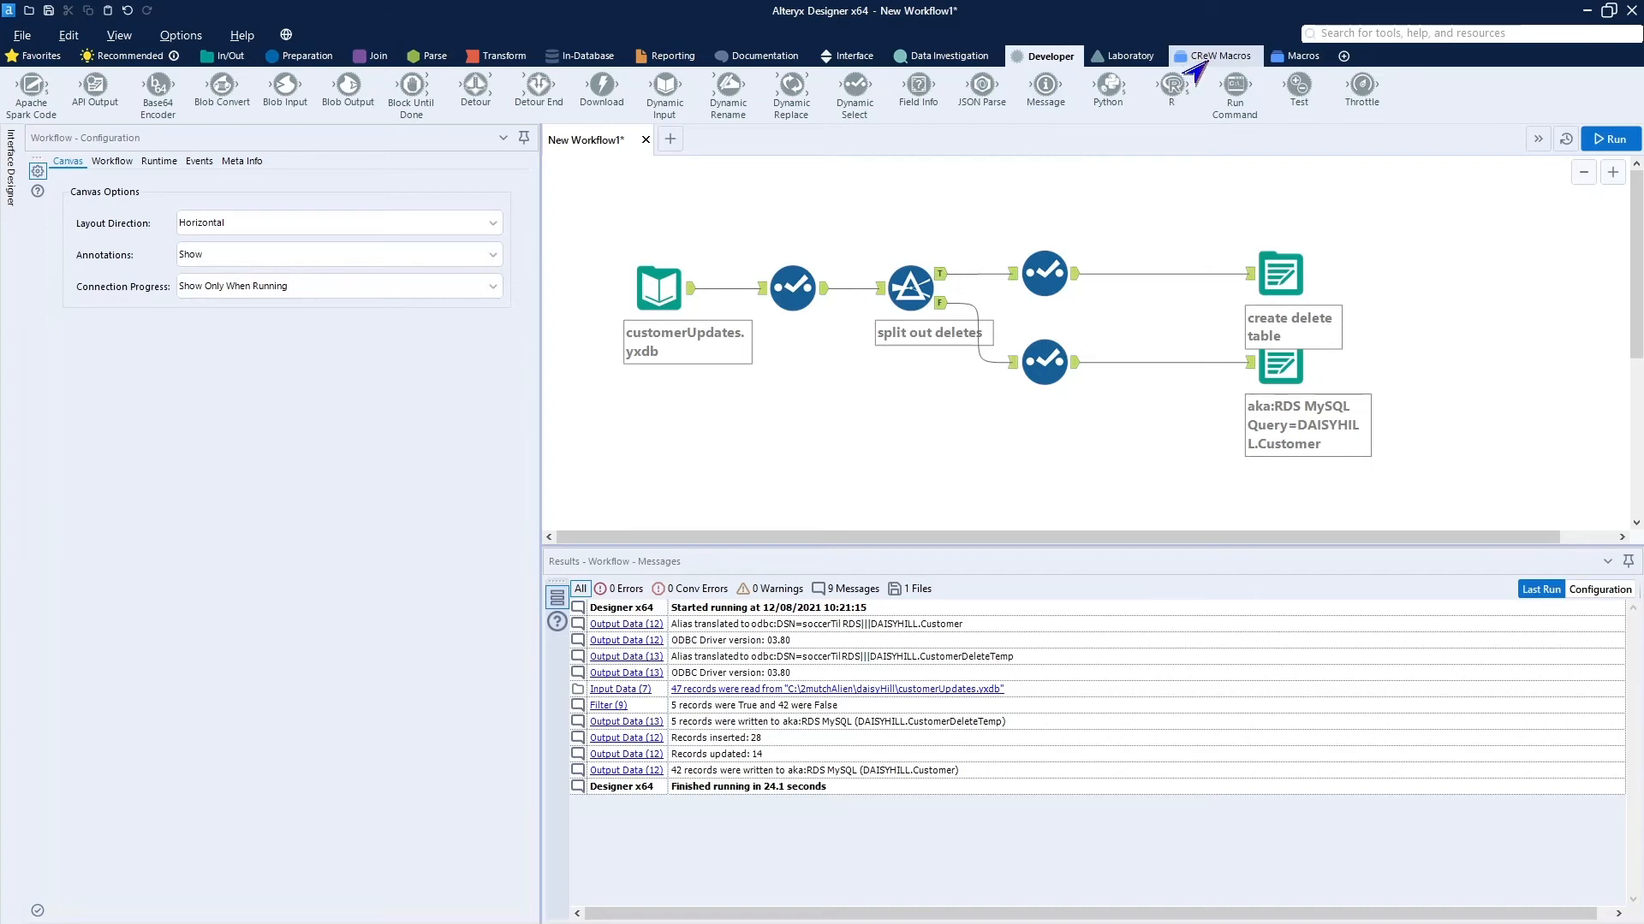
Show the CReW Macros tools, then switch to the browser and read the CReW Macro Support article in the Alteryx knowledge base
left_click(1207, 56)
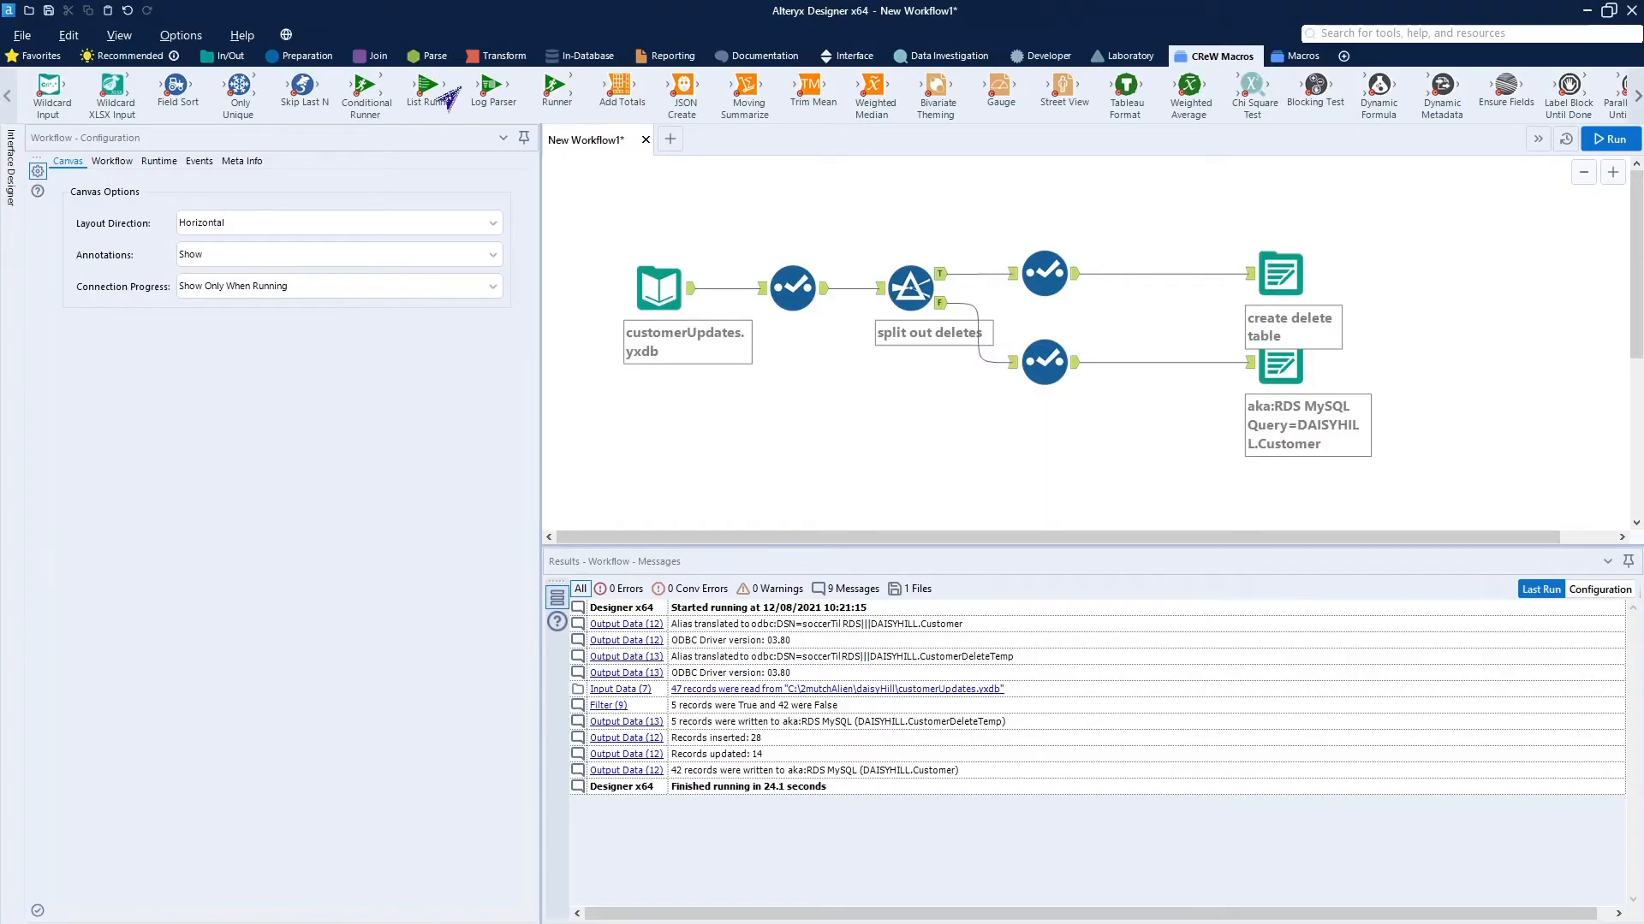
left_click_drag(0, 201, 952, 55)
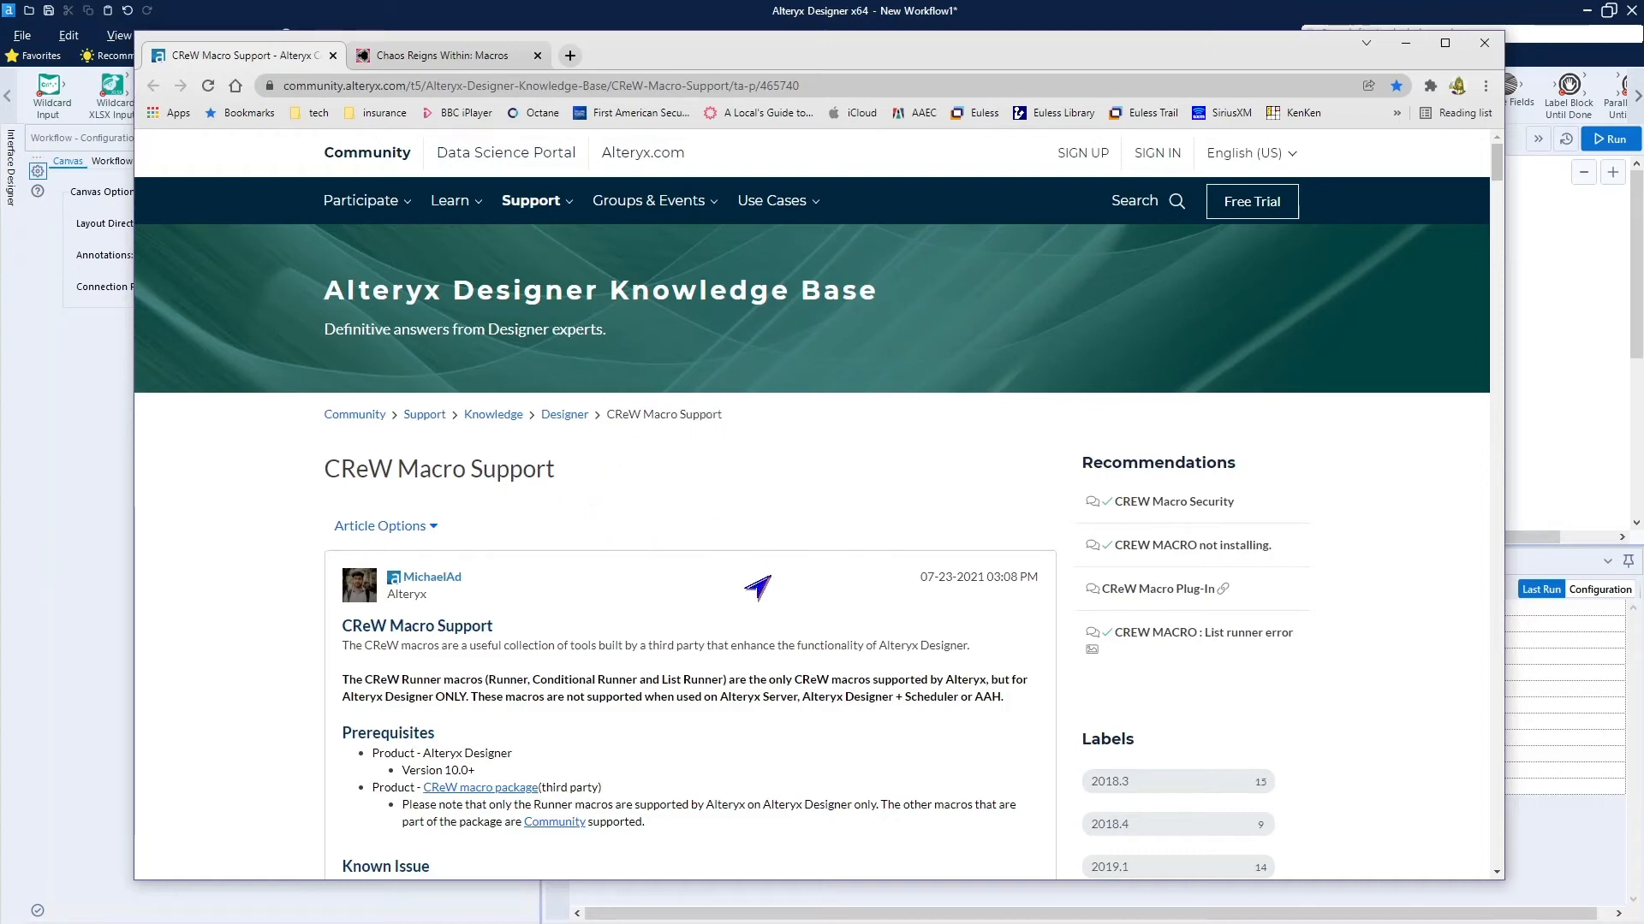
scroll(899, 503, "down", 3)
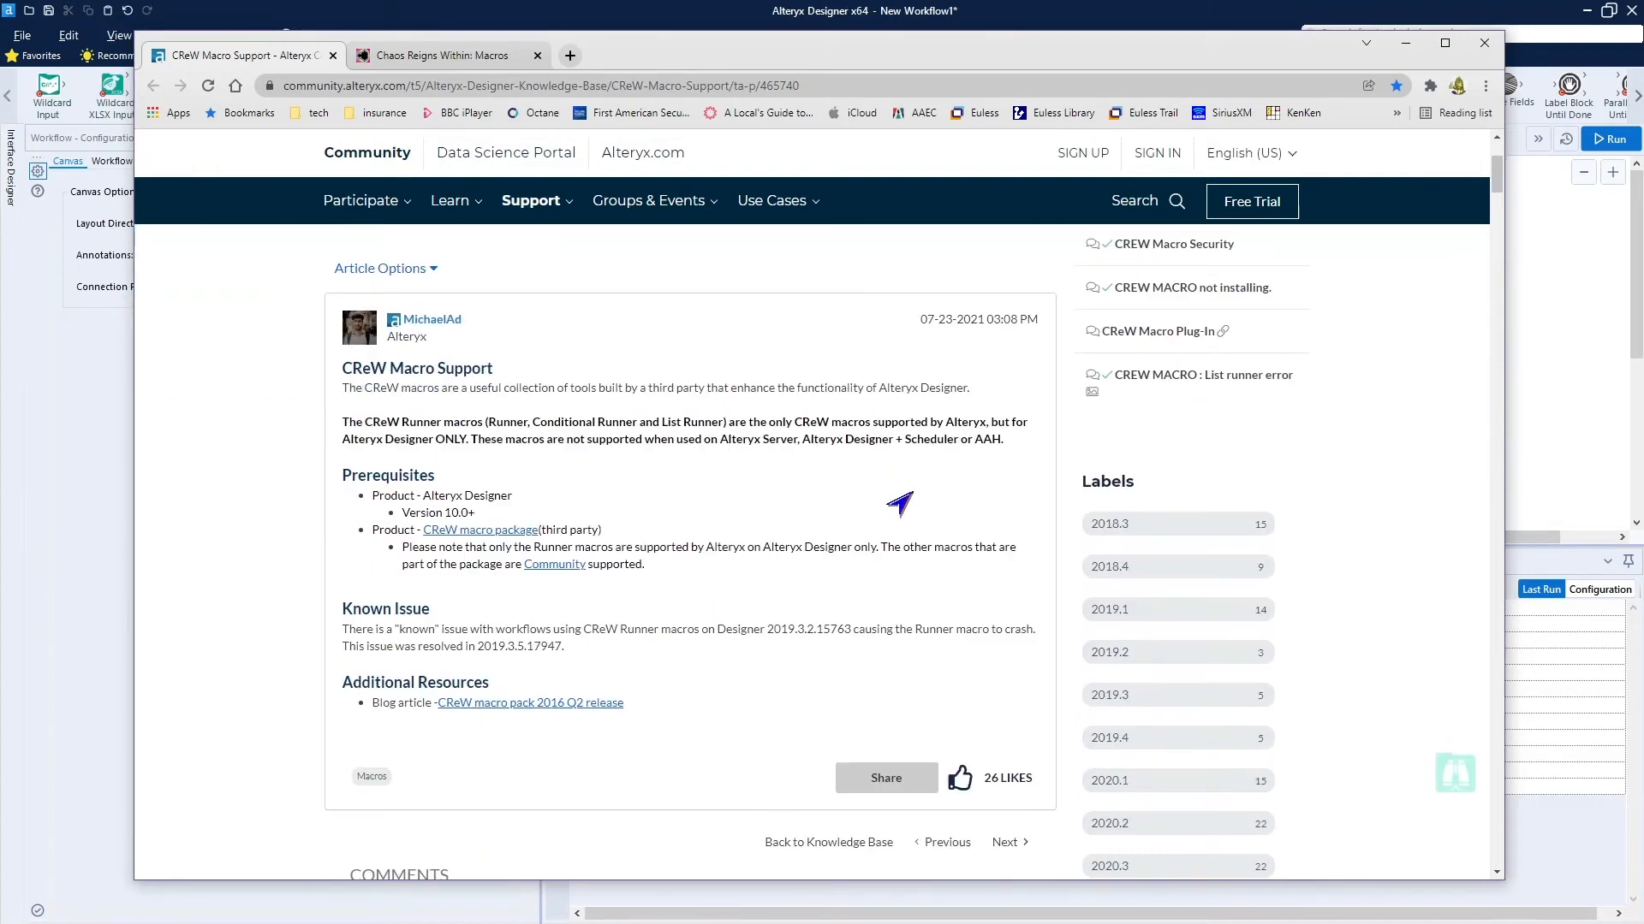
scroll(899, 504, "down", 8)
scroll(899, 503, "up", 4)
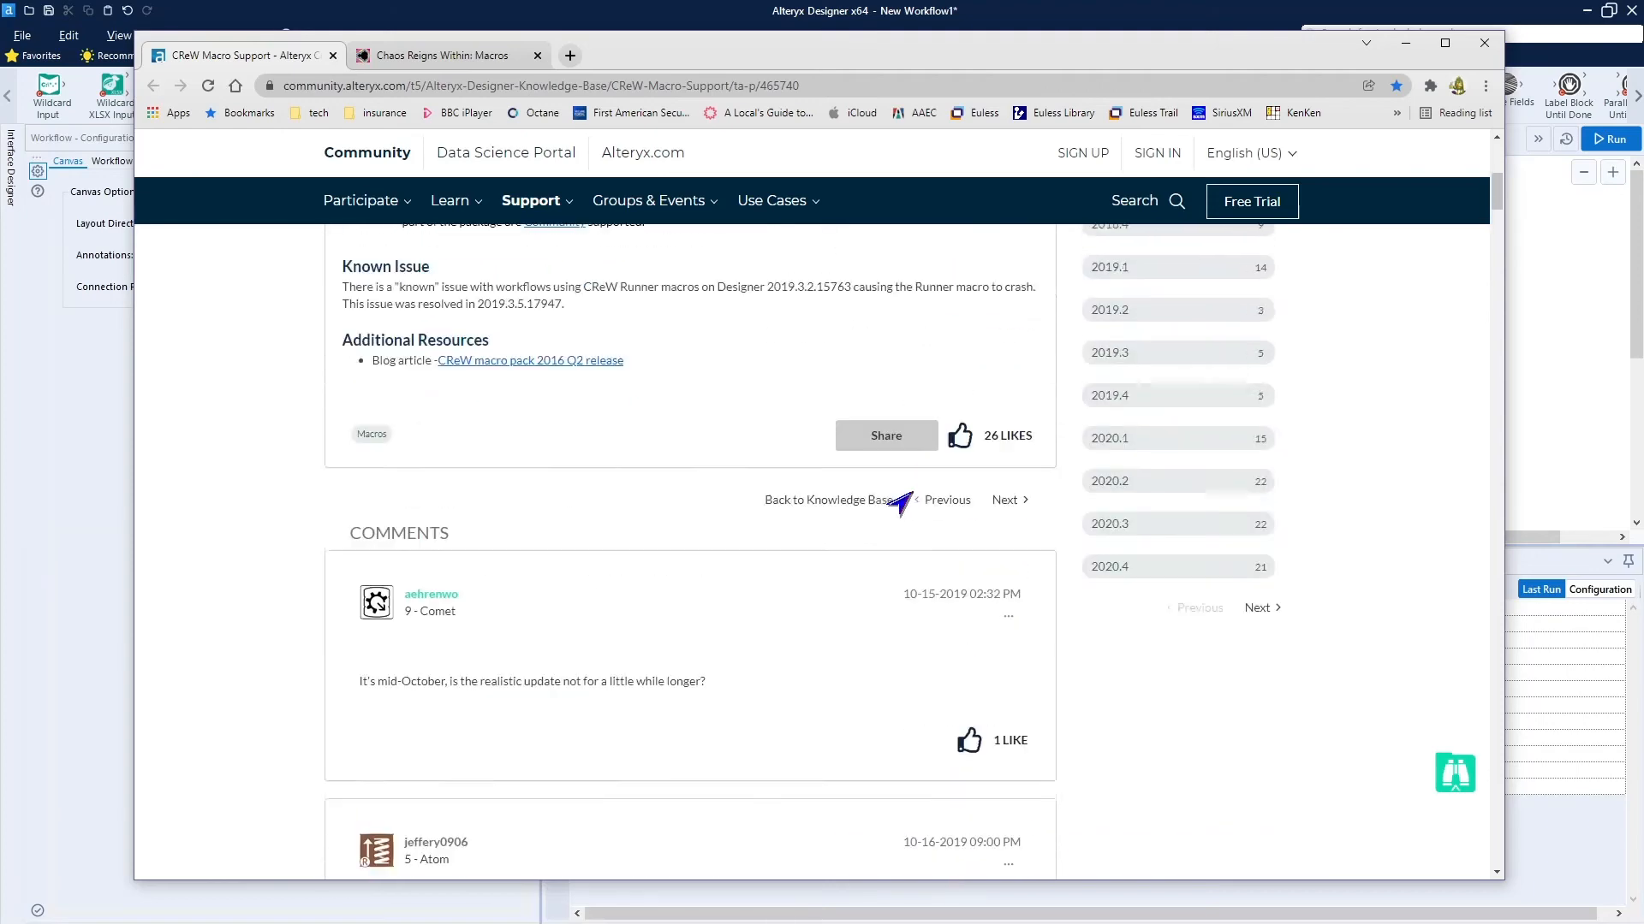
Read the CReW macro package's download and installation instructions on the Chaos Reigns Within page, and return to Alteryx Designer
scroll(899, 504, "up", 10)
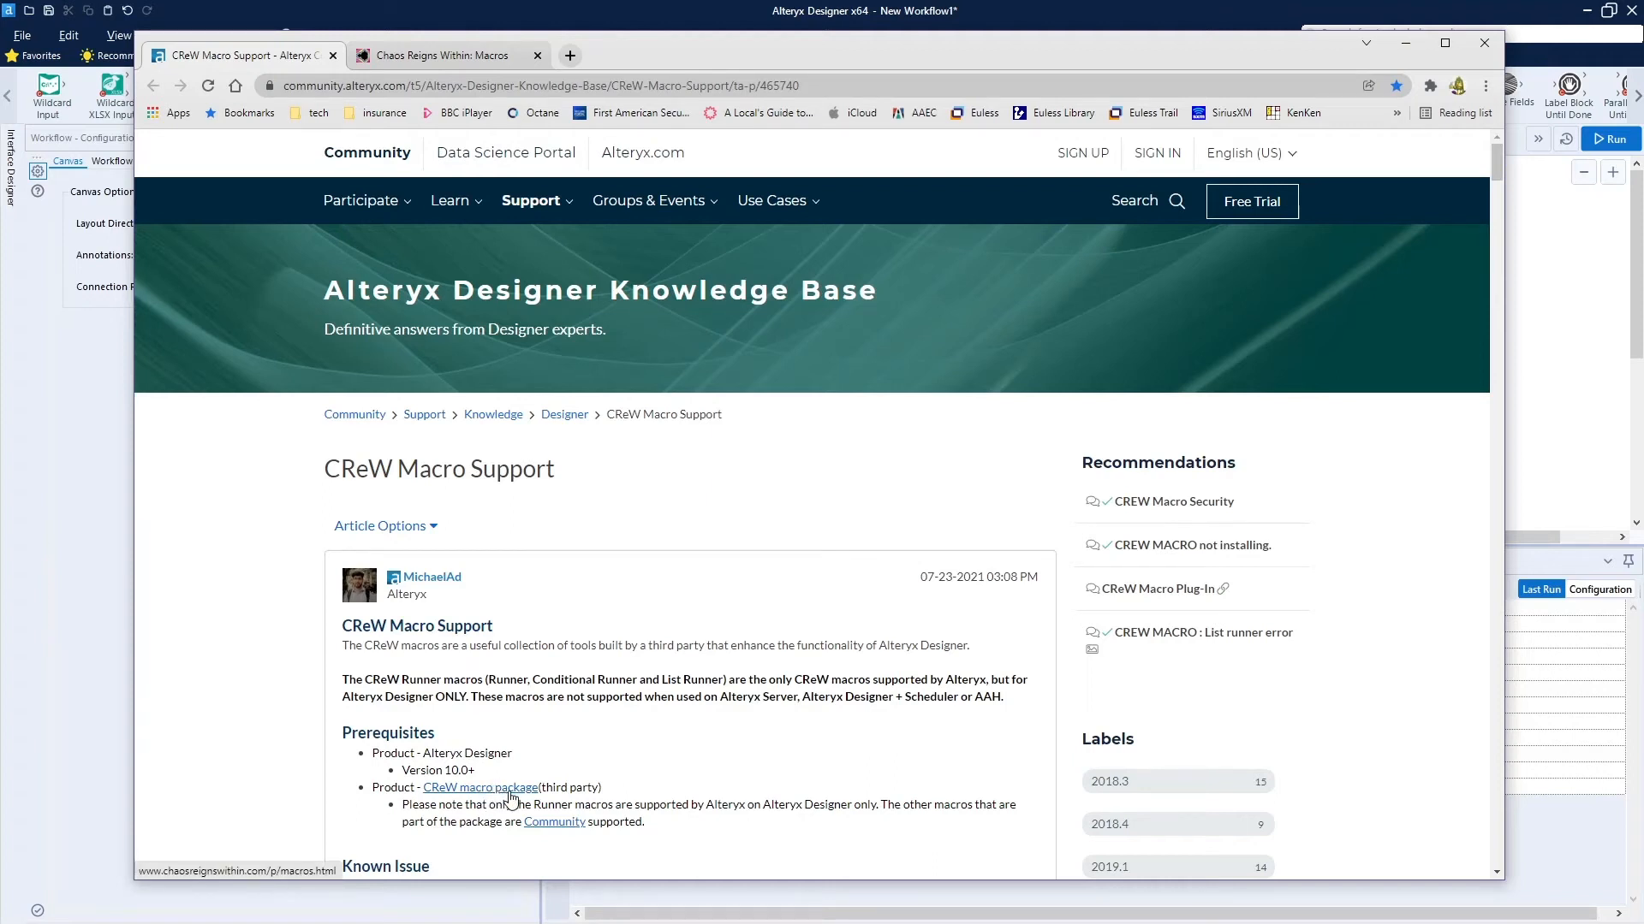
left_click(445, 67)
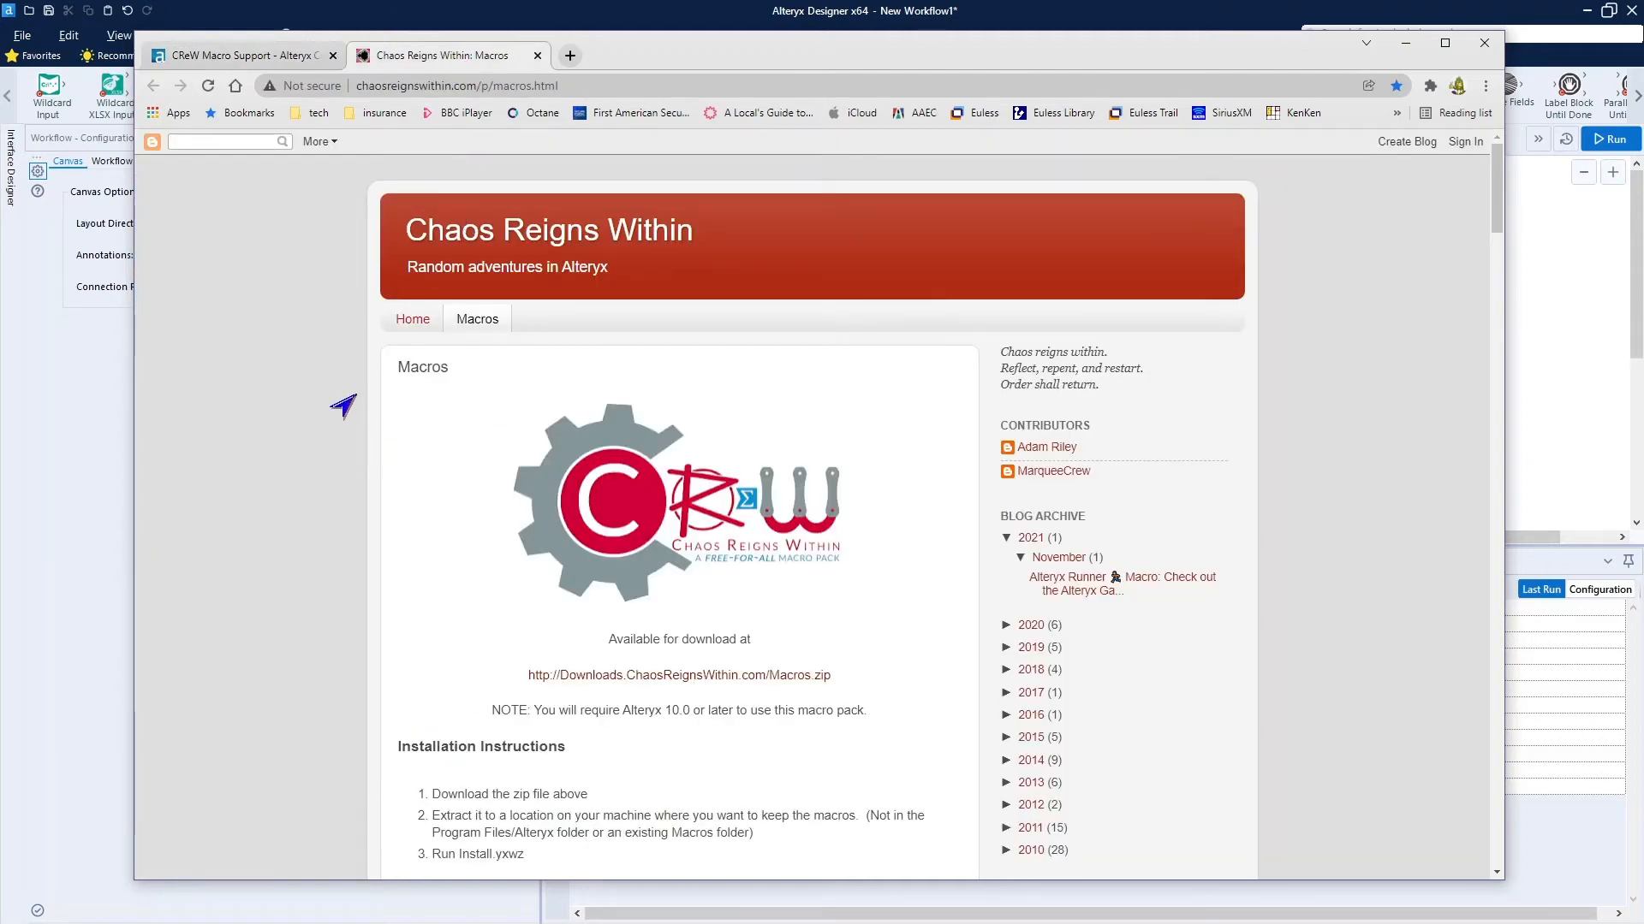
scroll(344, 405, "down", 3)
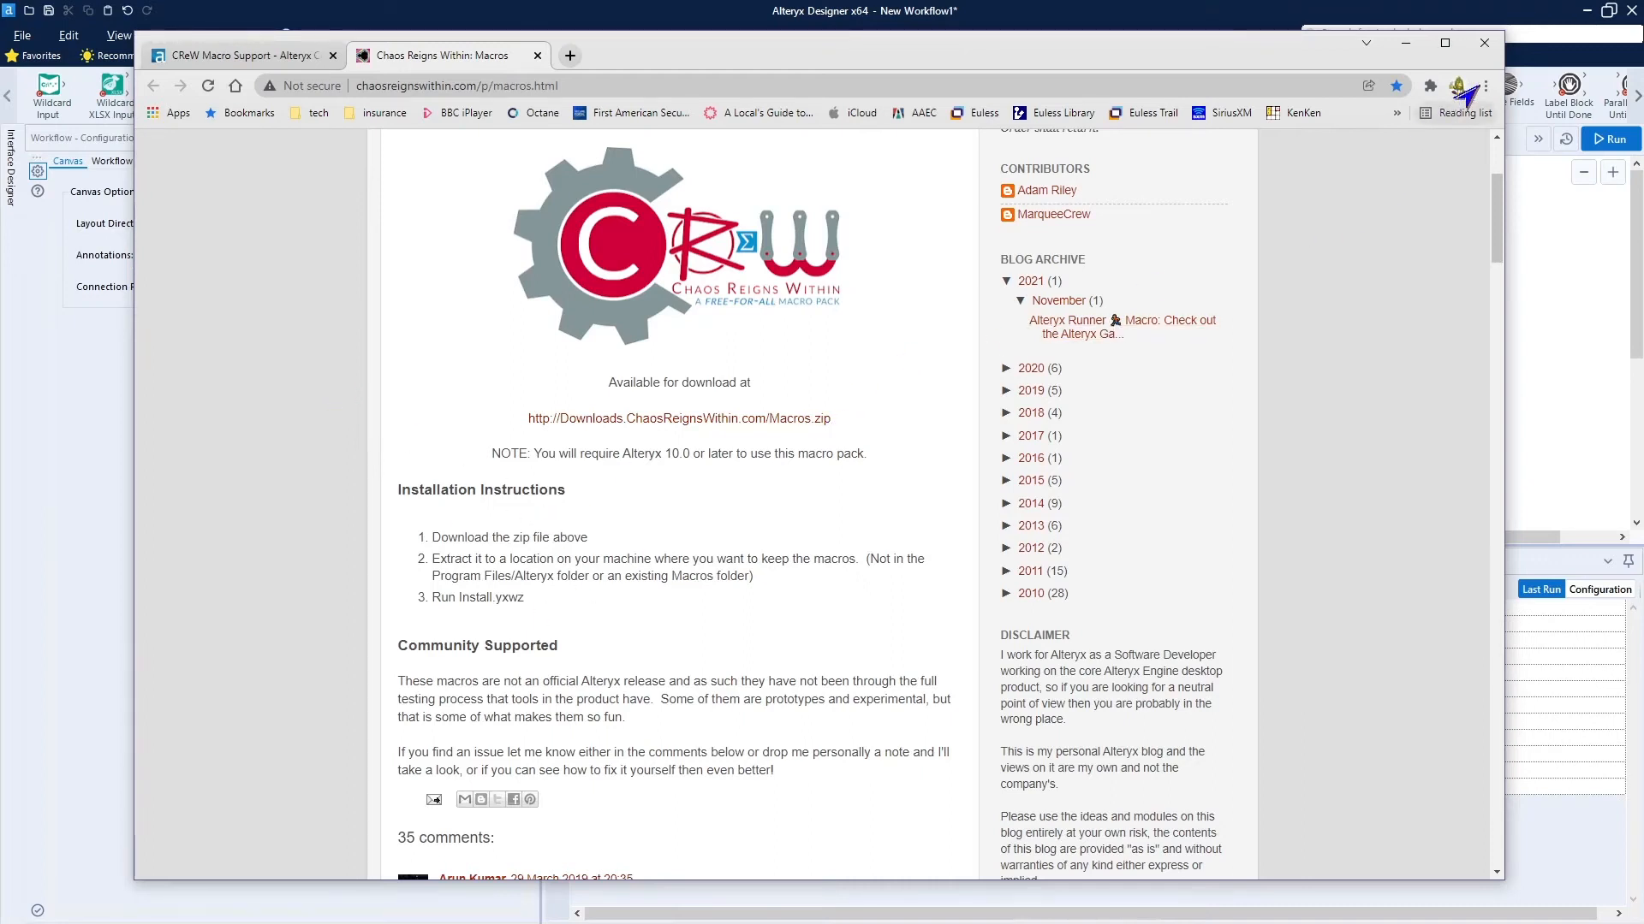
left_click(1393, 48)
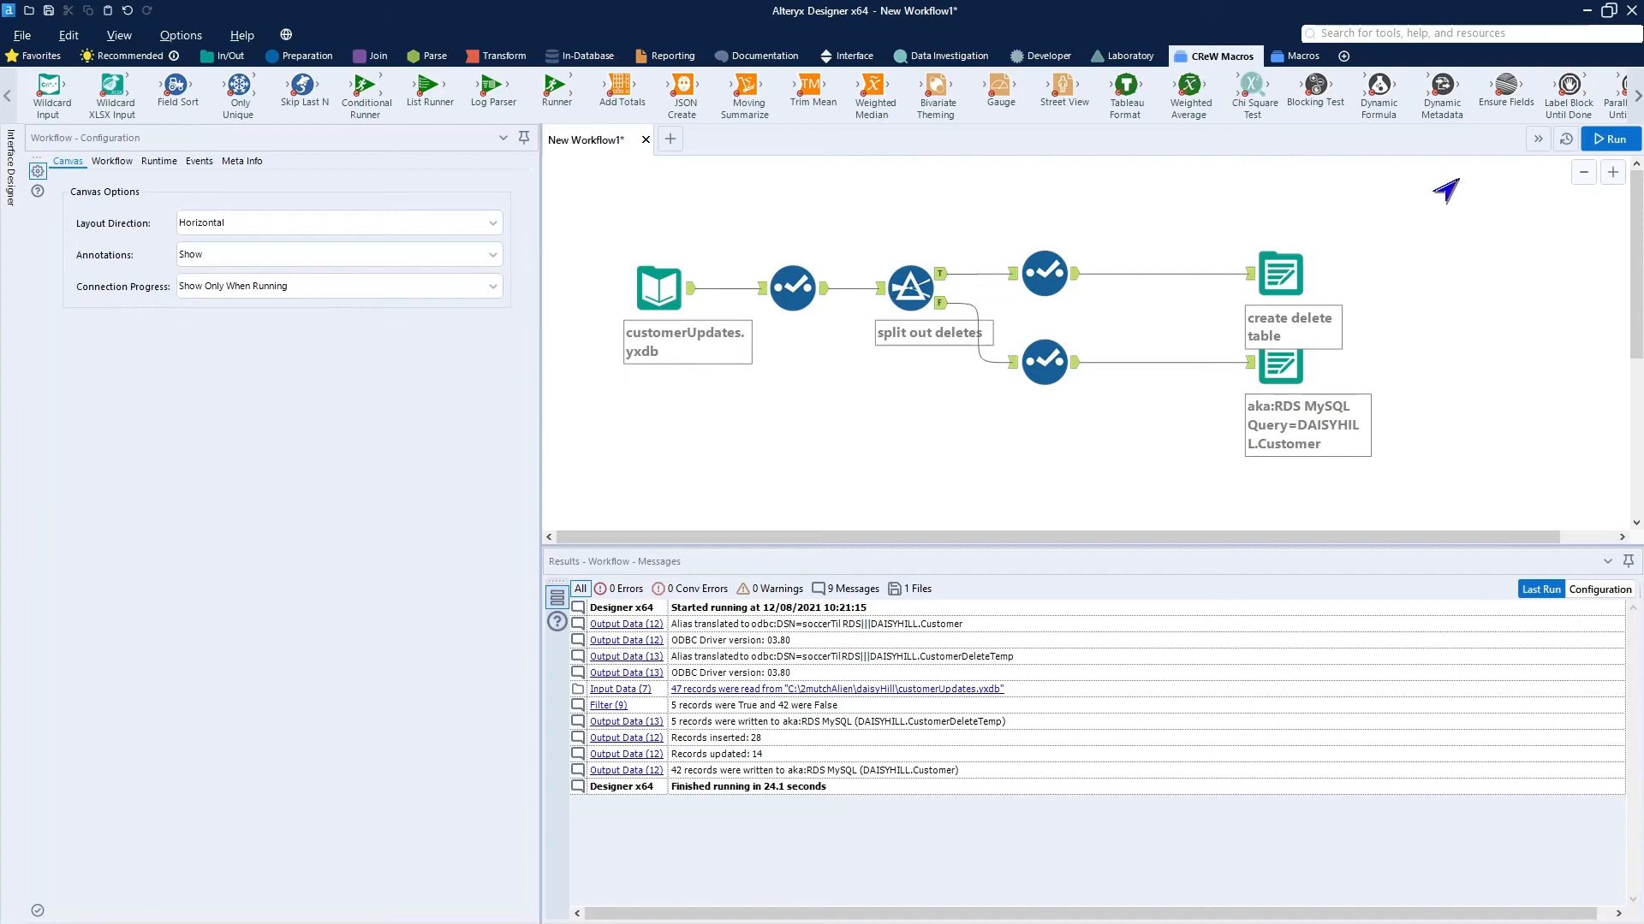
Insert the CReW Parallel Block Until Done tool between the two Select tools after the Filter and the two outputs
left_click(1539, 140)
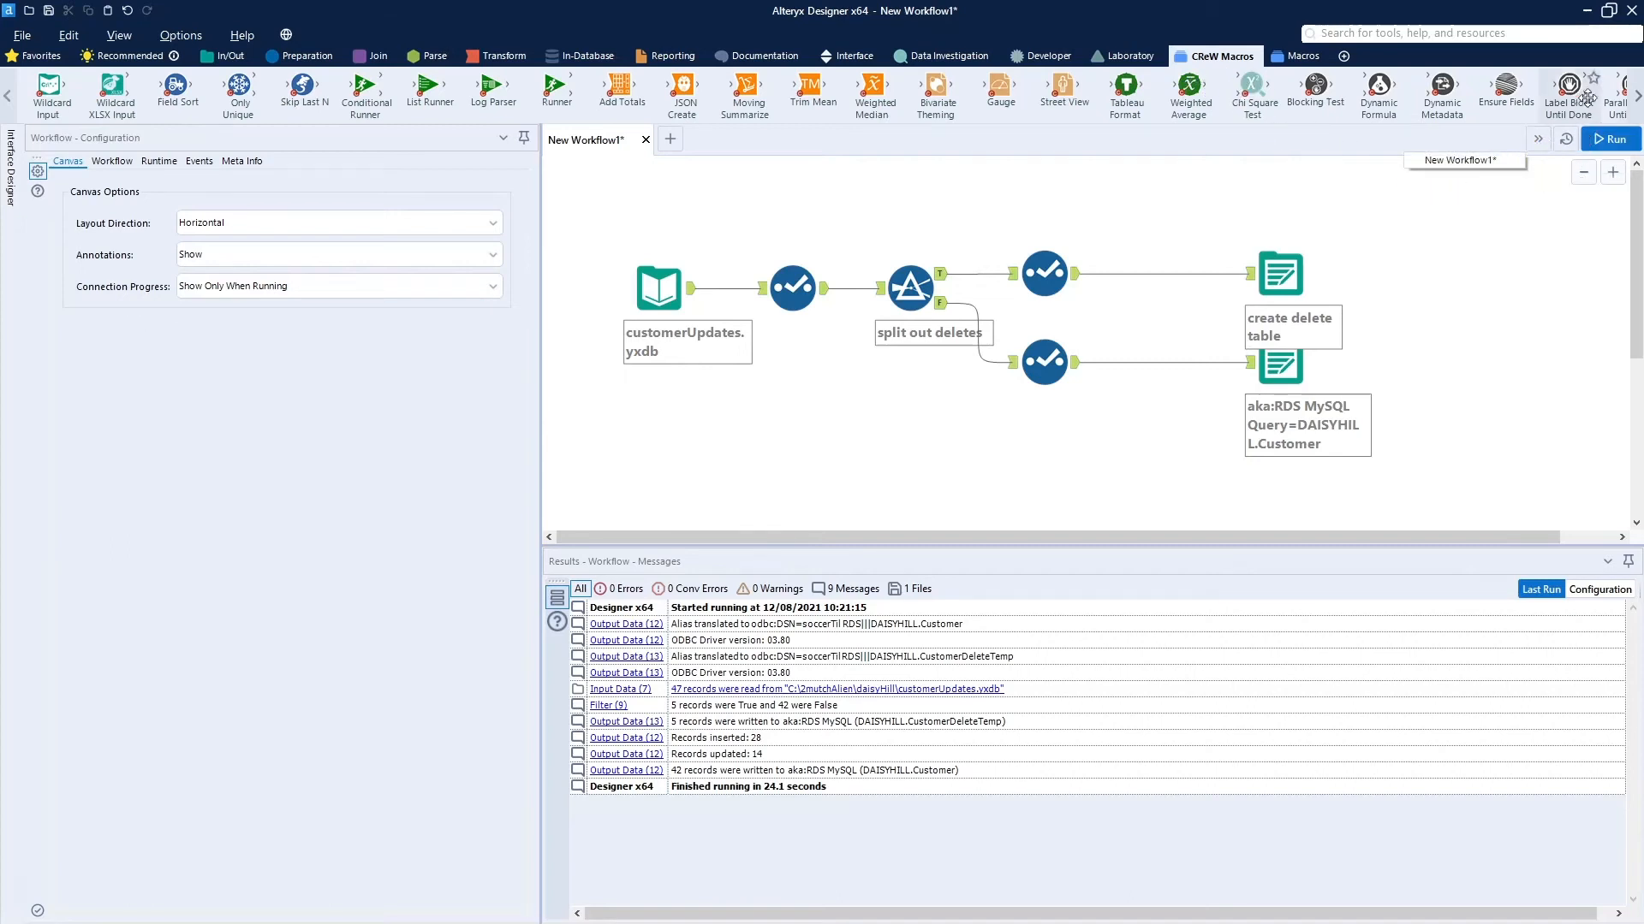
left_click(1634, 96)
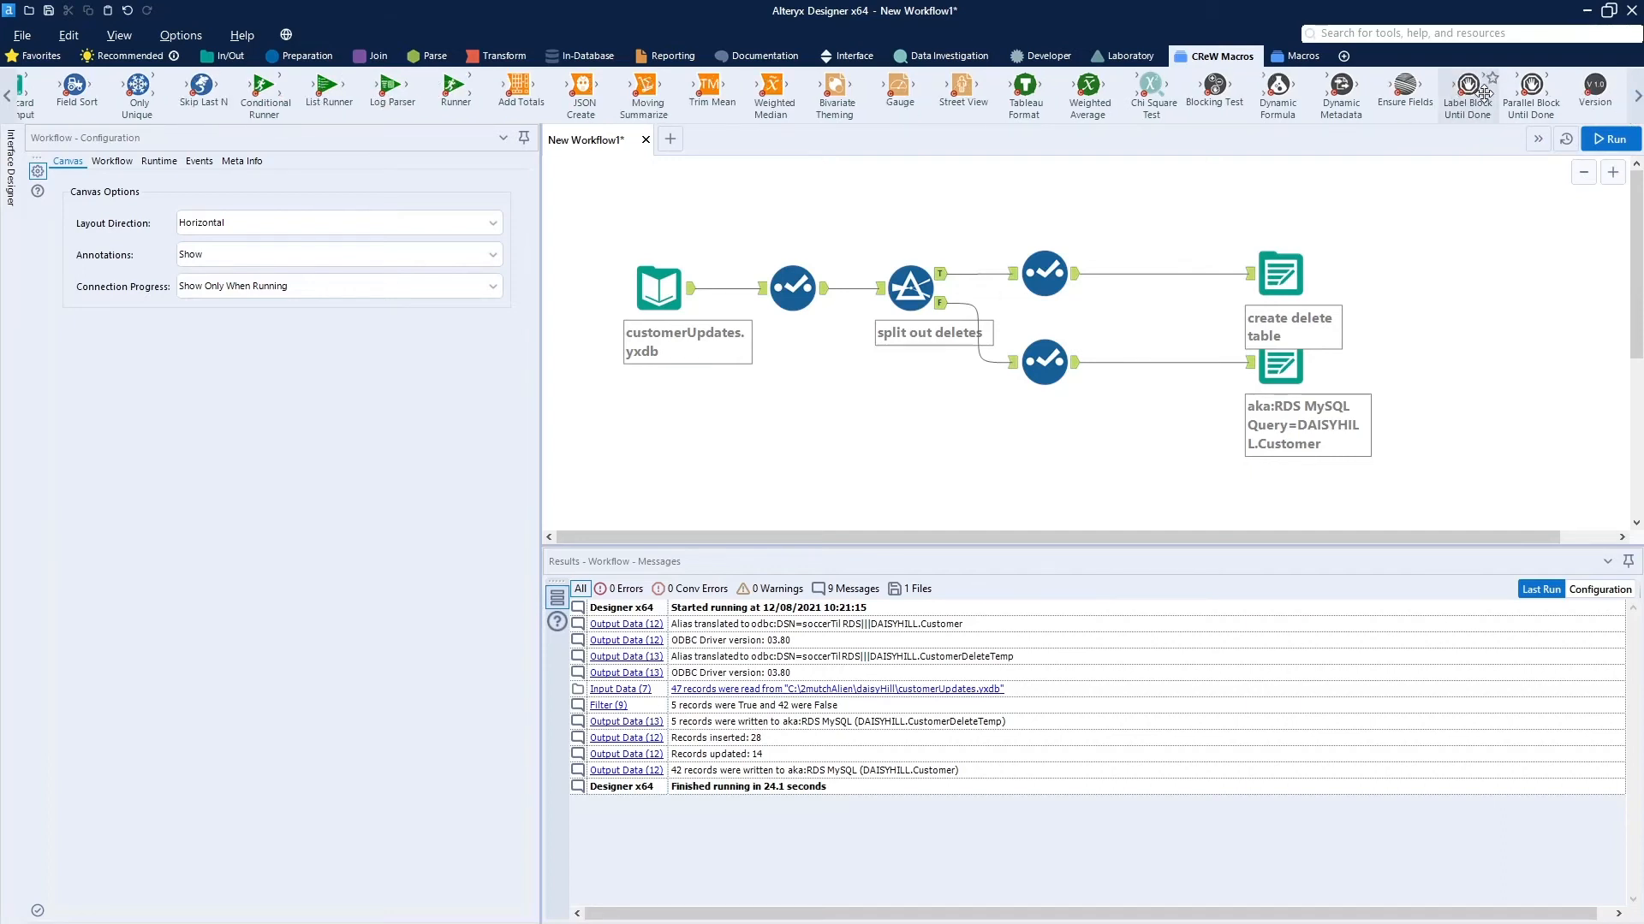
left_click_drag(1485, 92, 1159, 322)
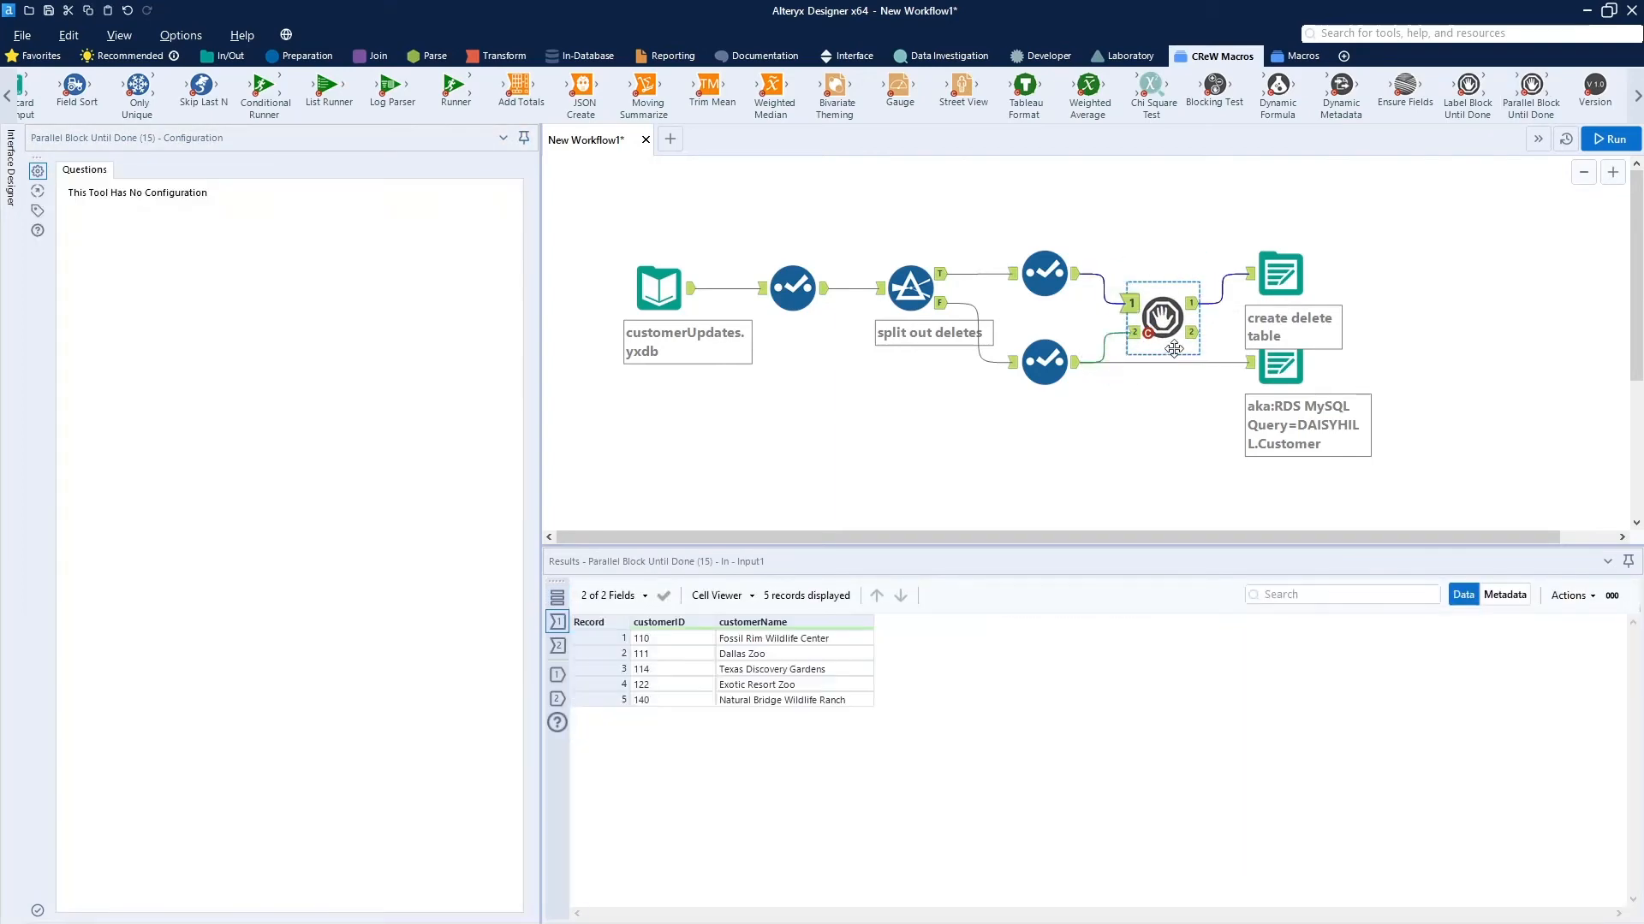
Remove the direct connection from the lower Select to the Customer output, and connect the Parallel Block Until Done tool's output 2 to that output
left_click(1175, 363)
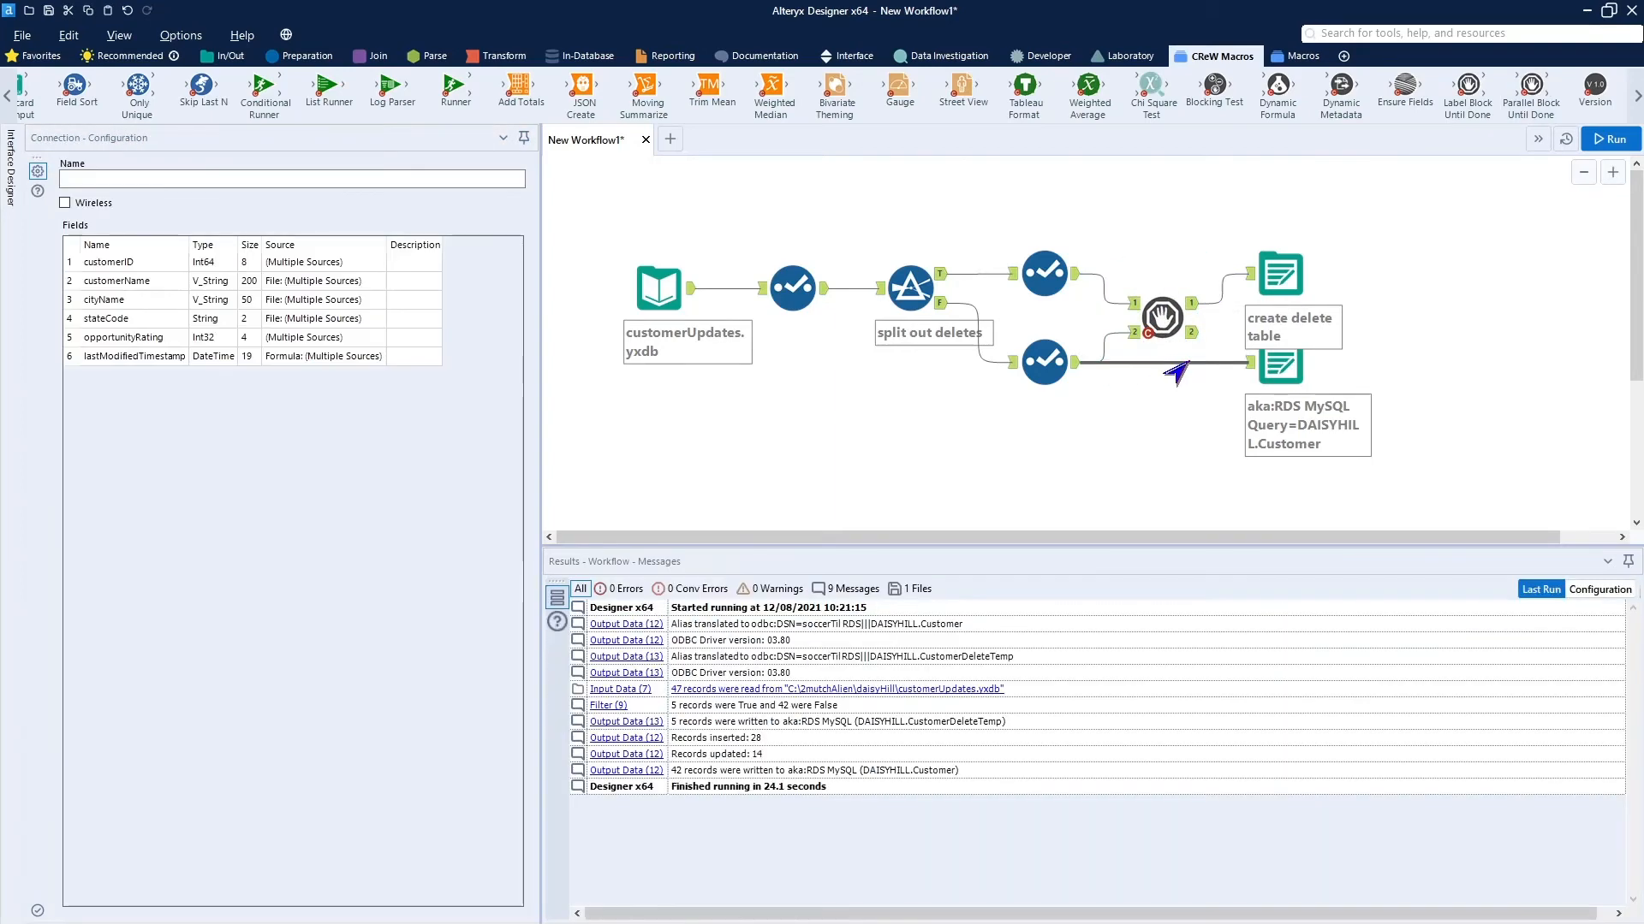
key("Delete")
left_click(1052, 372)
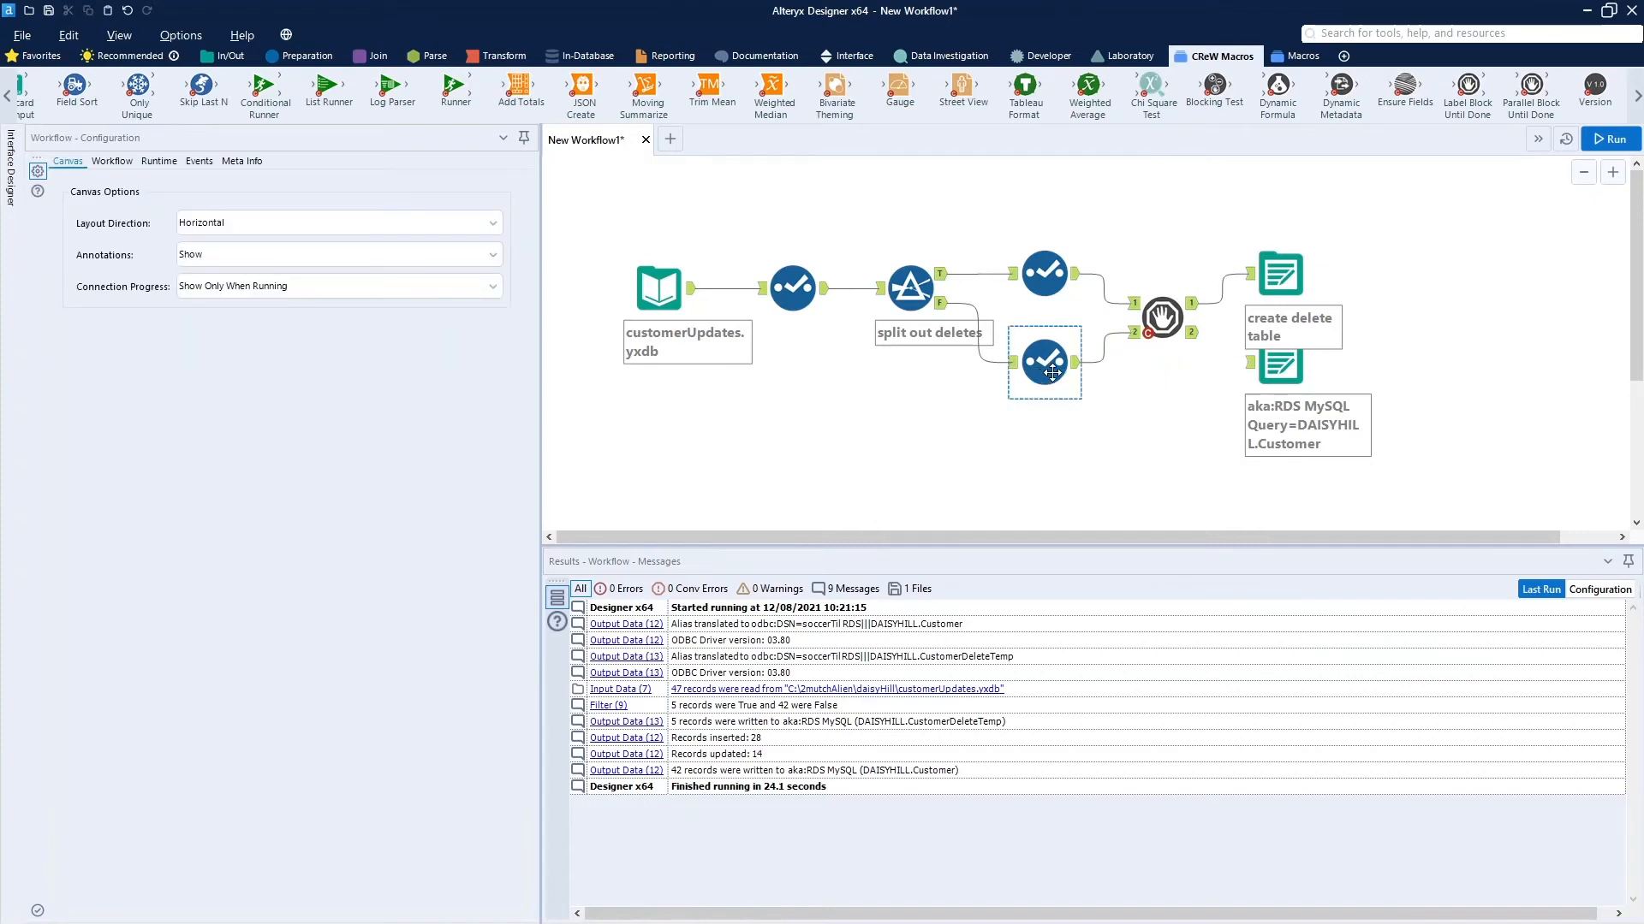
left_click(1130, 383)
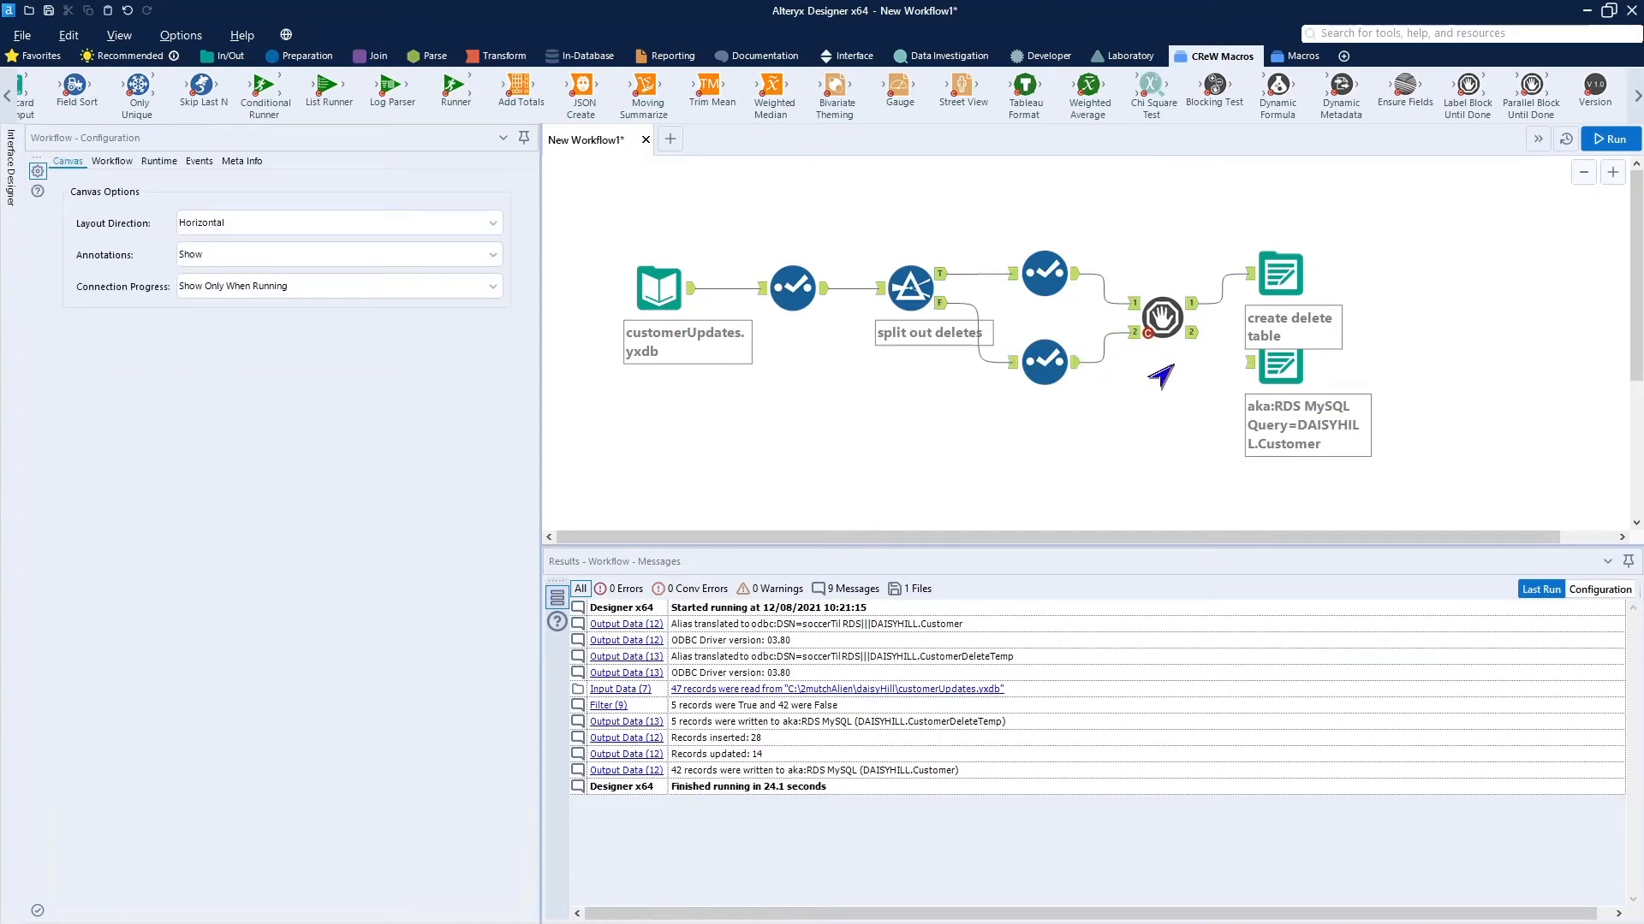
left_click(1180, 349)
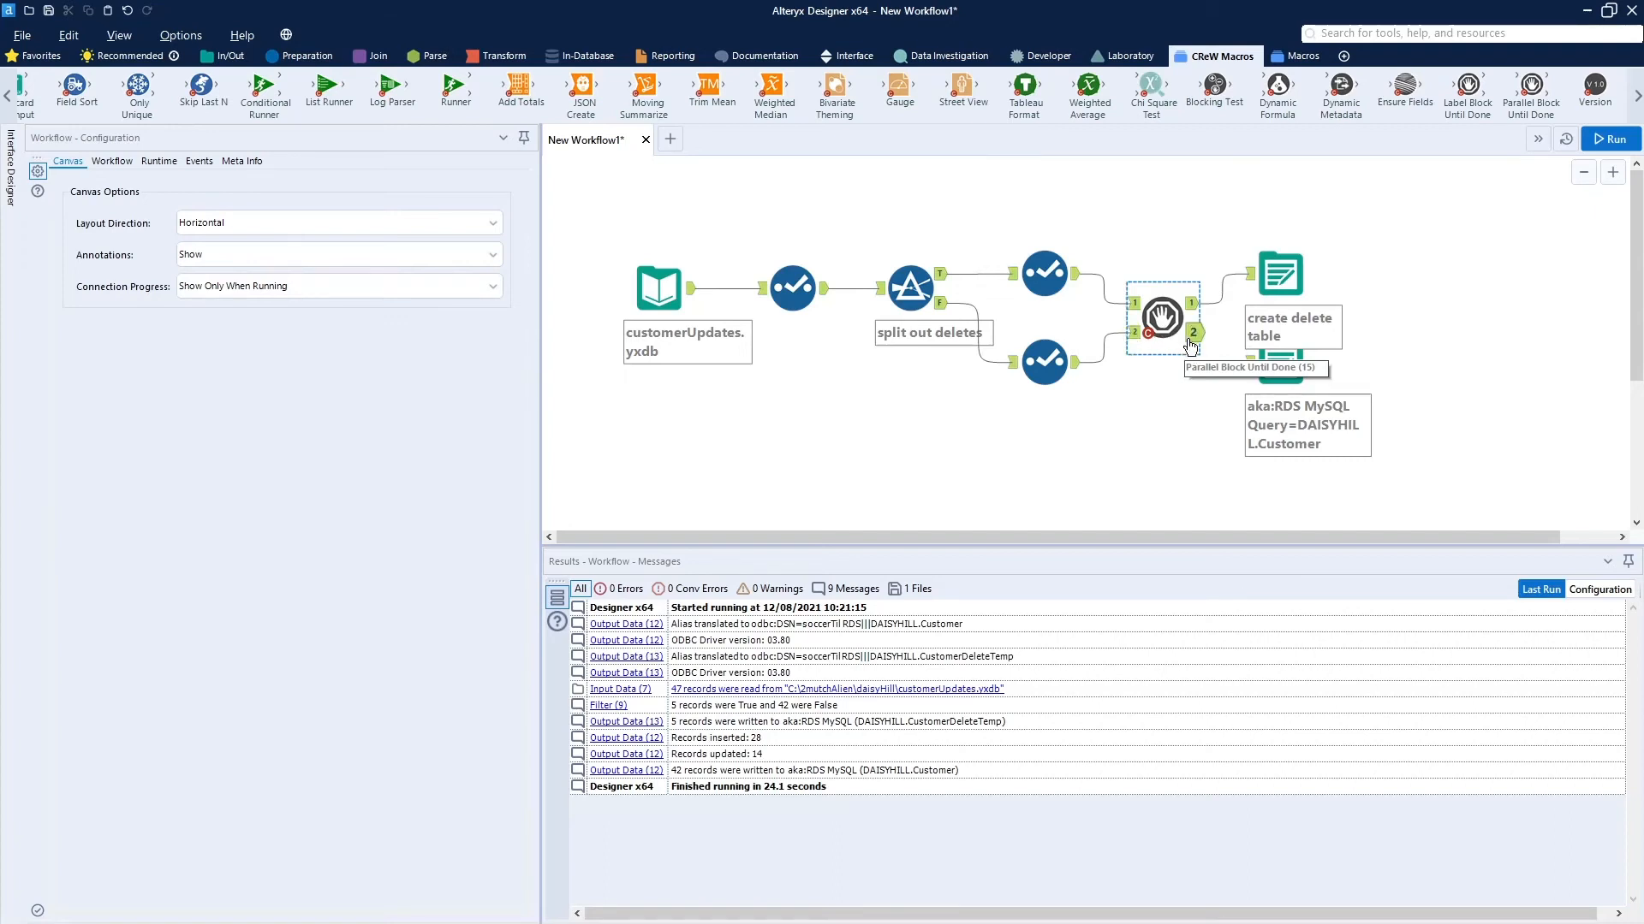
left_click_drag(1195, 344, 1266, 387)
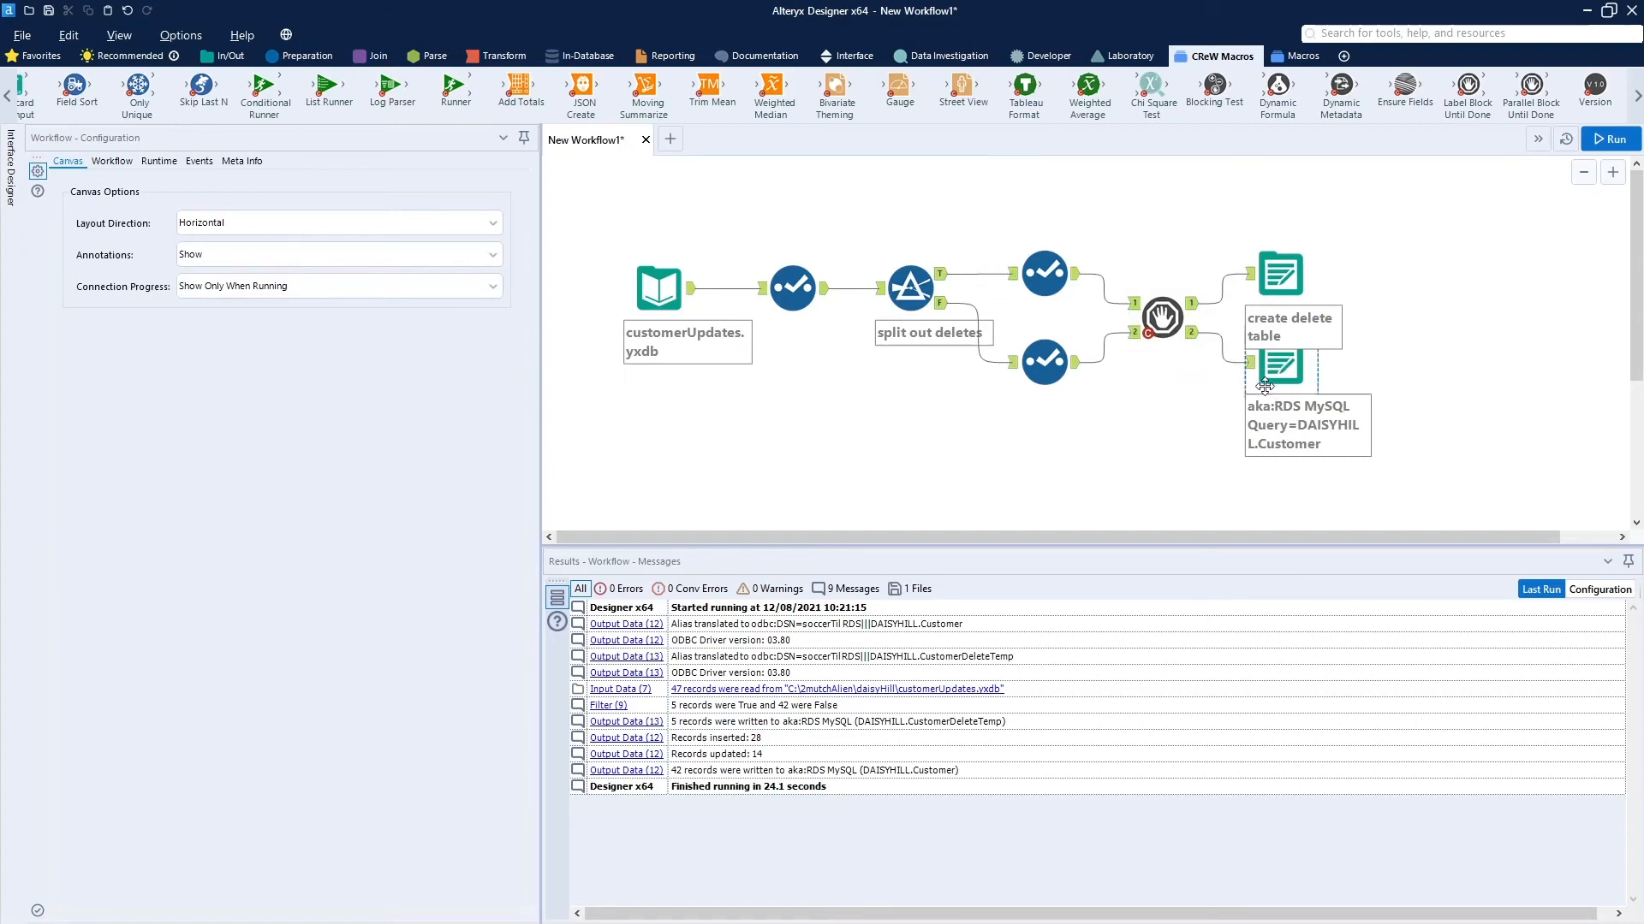
Check the Parallel Block Until Done tool's configuration and connections, and run the workflow
left_click(1141, 414)
left_click(1161, 319)
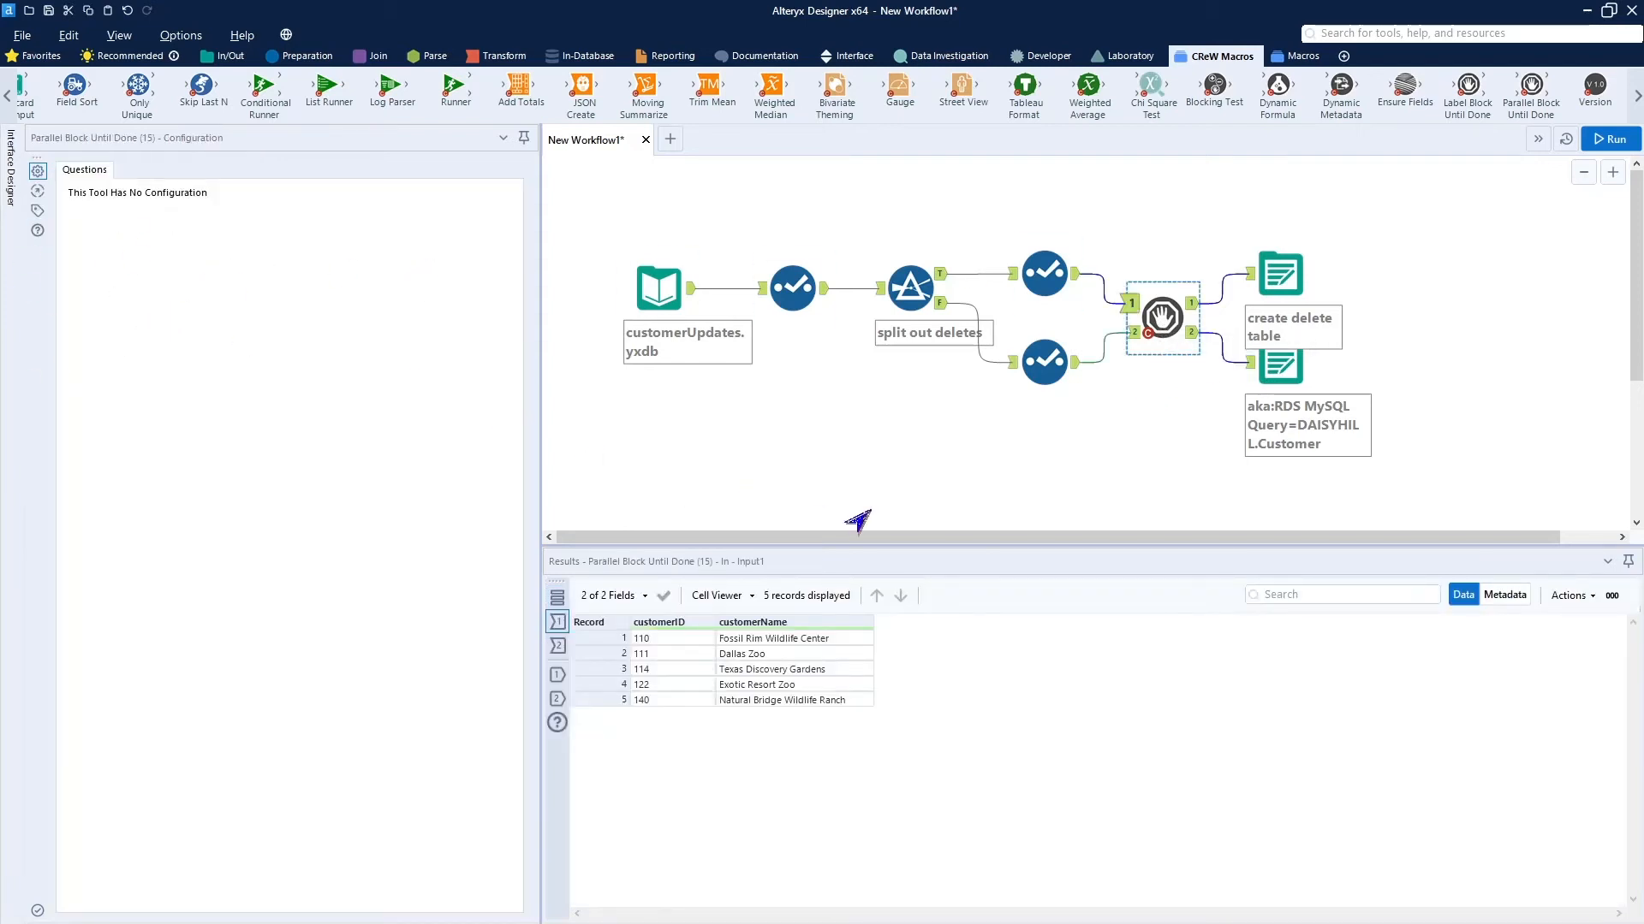
left_click(1062, 477)
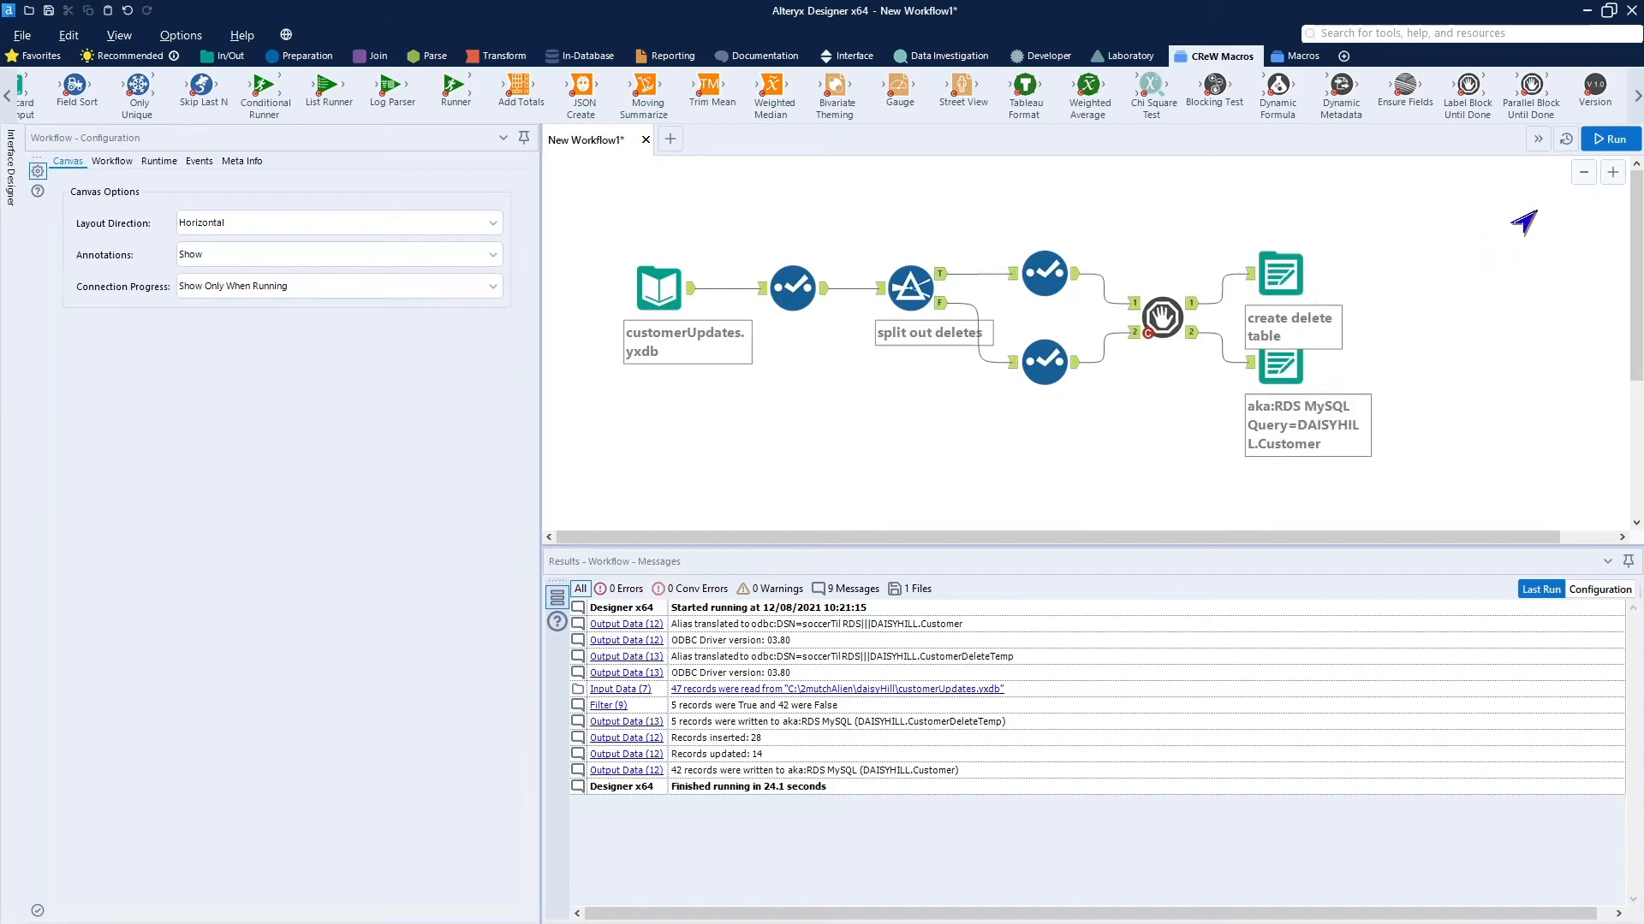
left_click(1608, 142)
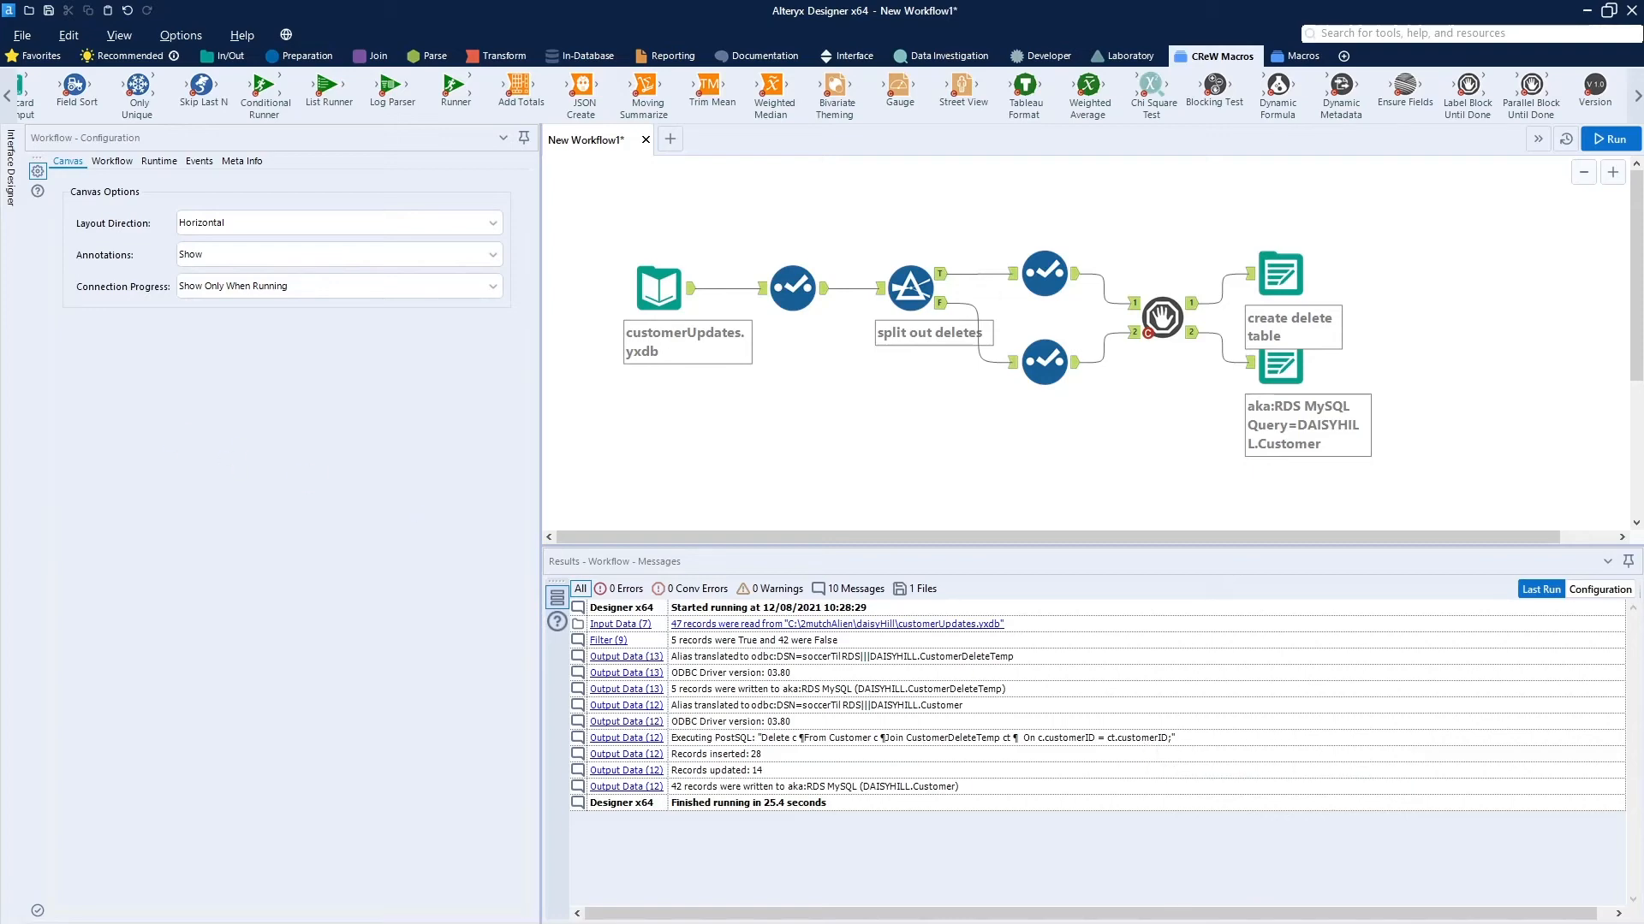
Switch to MySQL Workbench, replace the SQL File 4 script with a query selecting all Customer rows ordered by customerID, and execute it
key("alt+Tab")
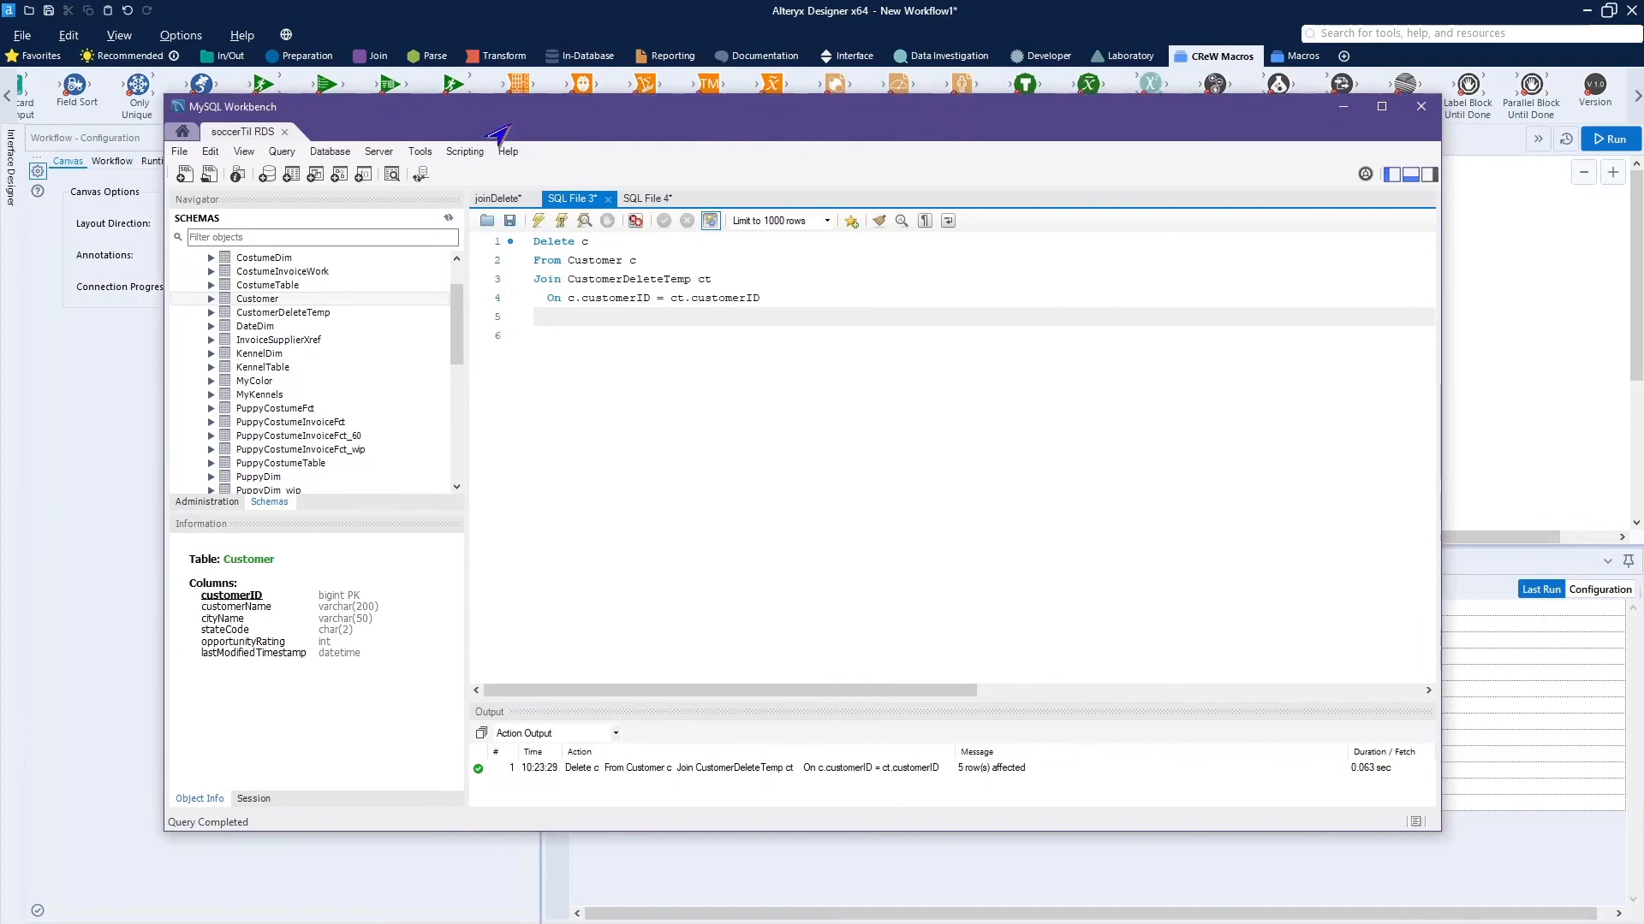
left_click(644, 198)
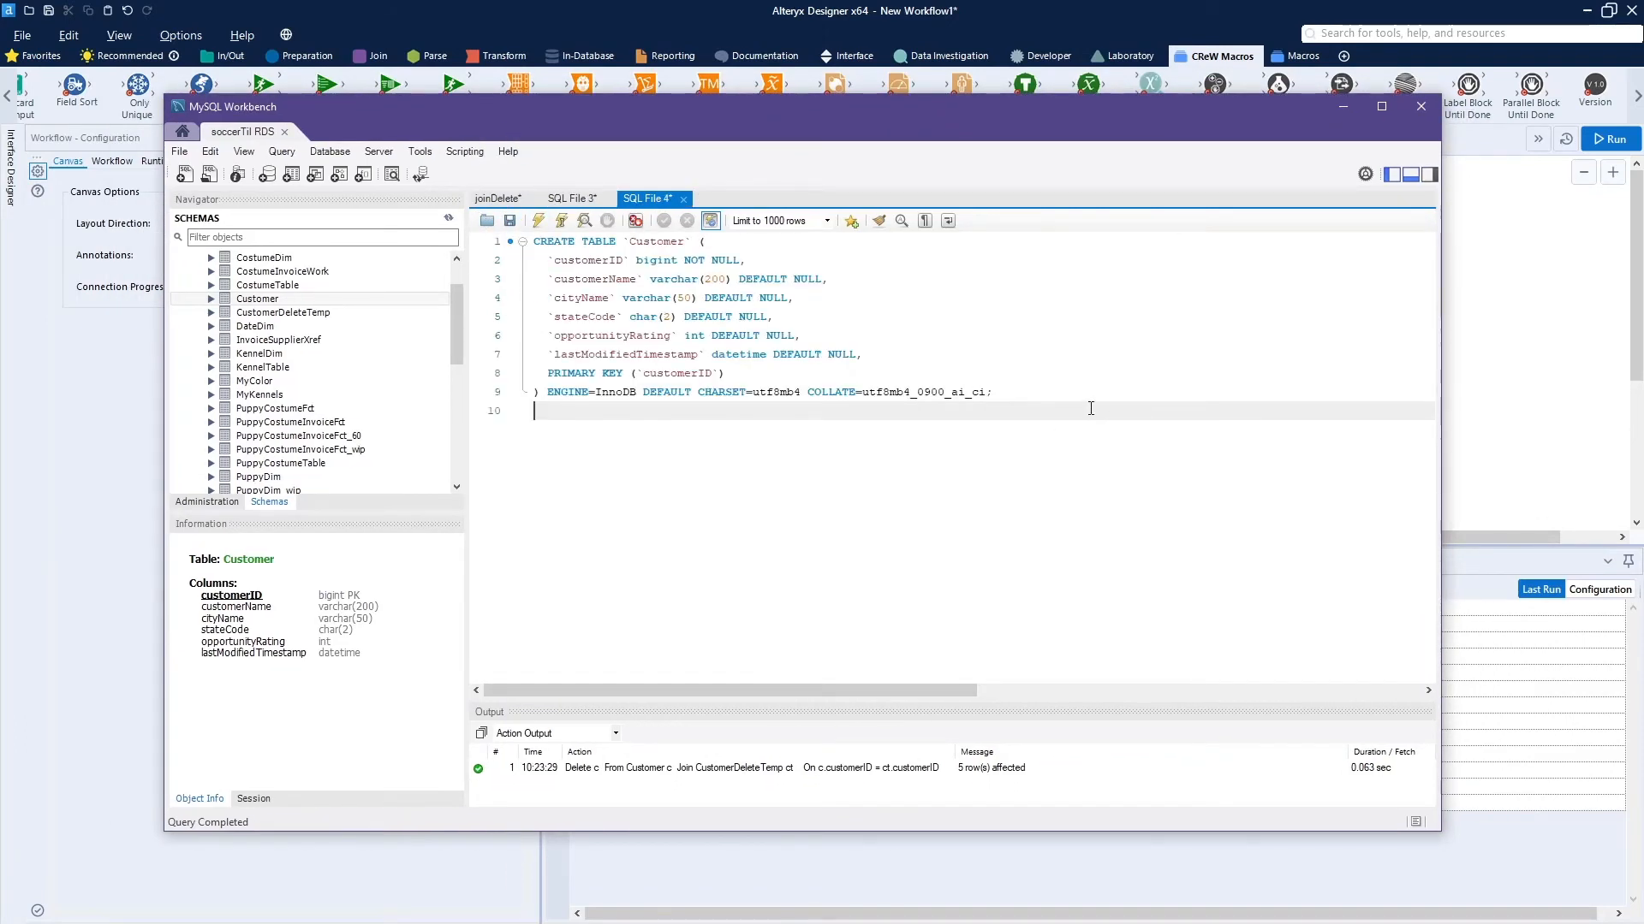
left_click_drag(1090, 409, 439, 240)
type("se")
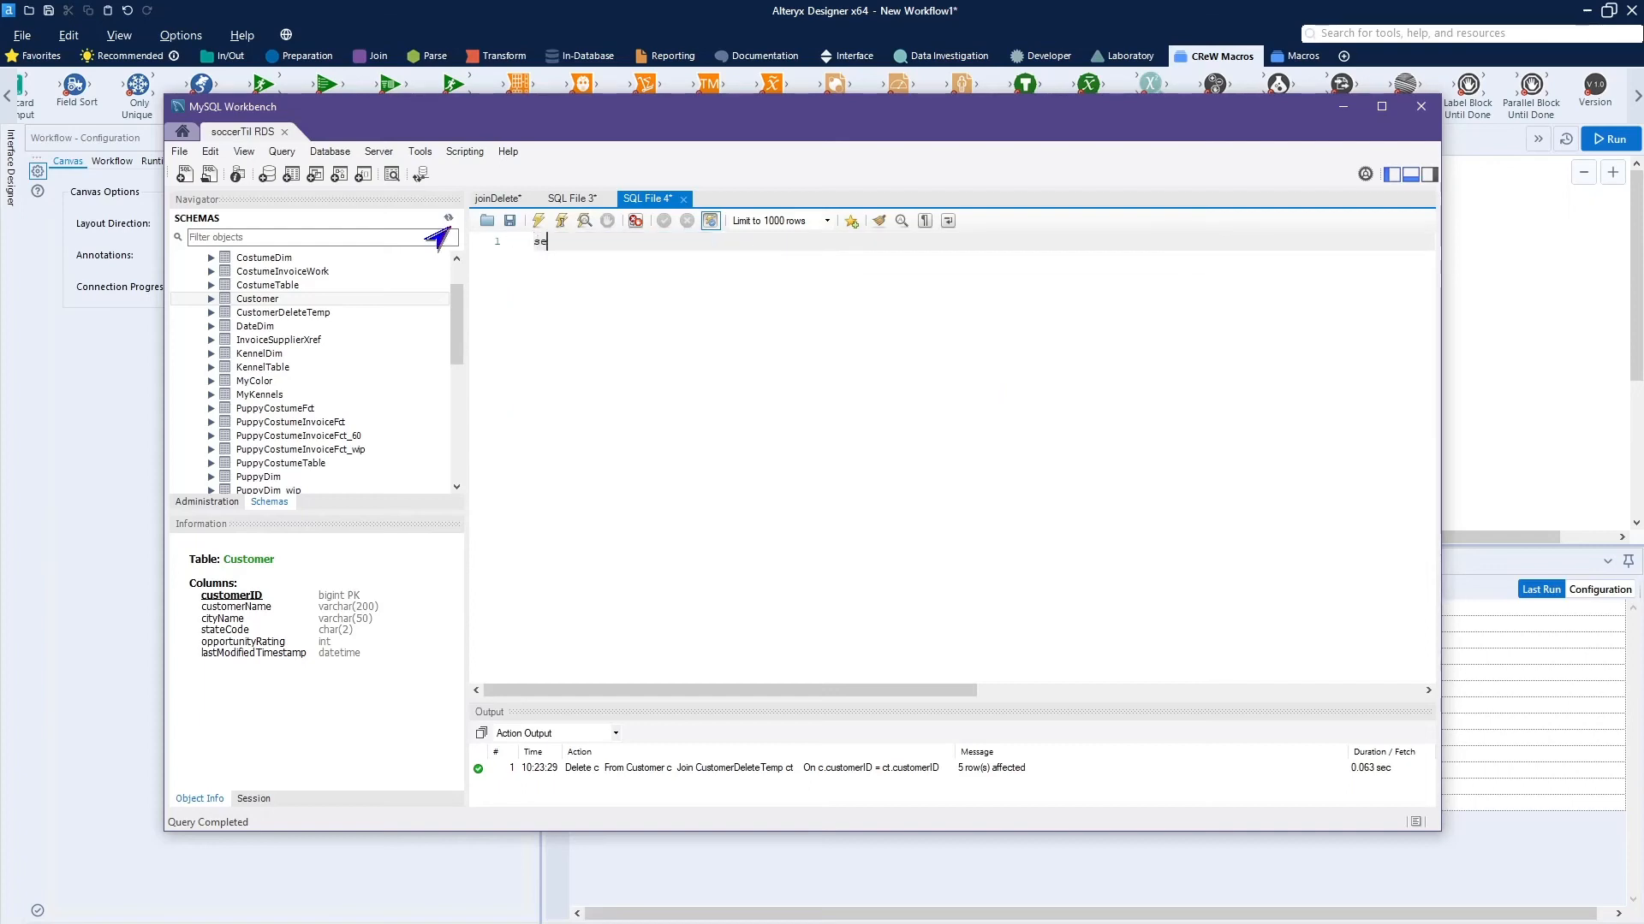
type("lect ")
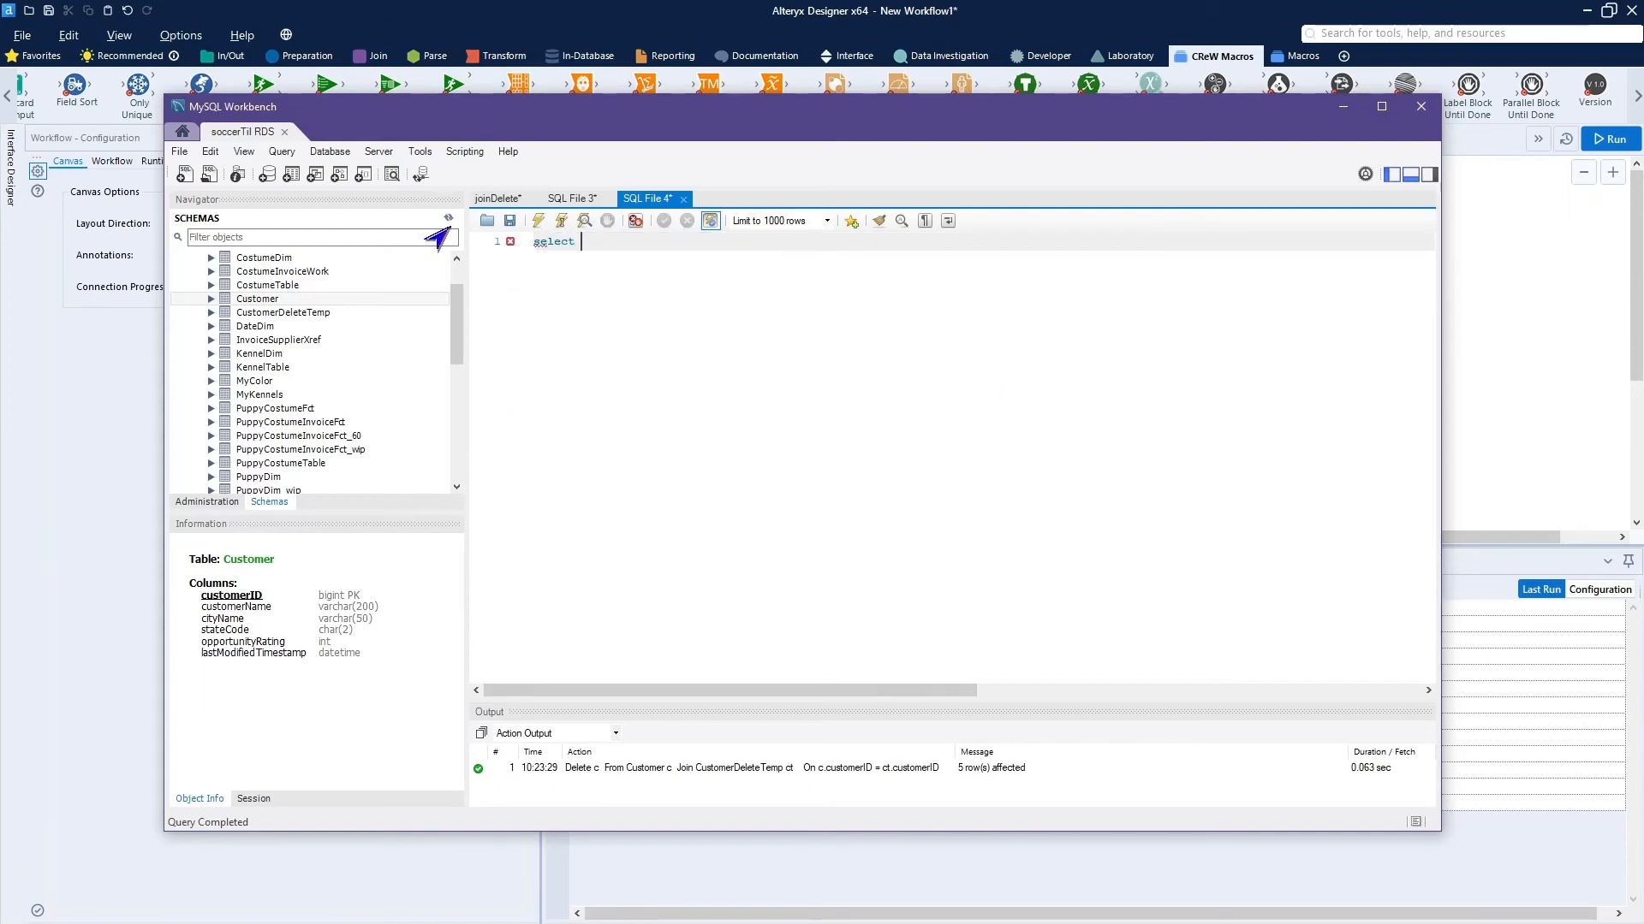
type("* from from custome")
key("BackSpace")
key("BackSpace")
key("BackSpace")
key("BackSpace")
key("BackSpace")
key("BackSpace")
key("BackSpace")
type("Cus")
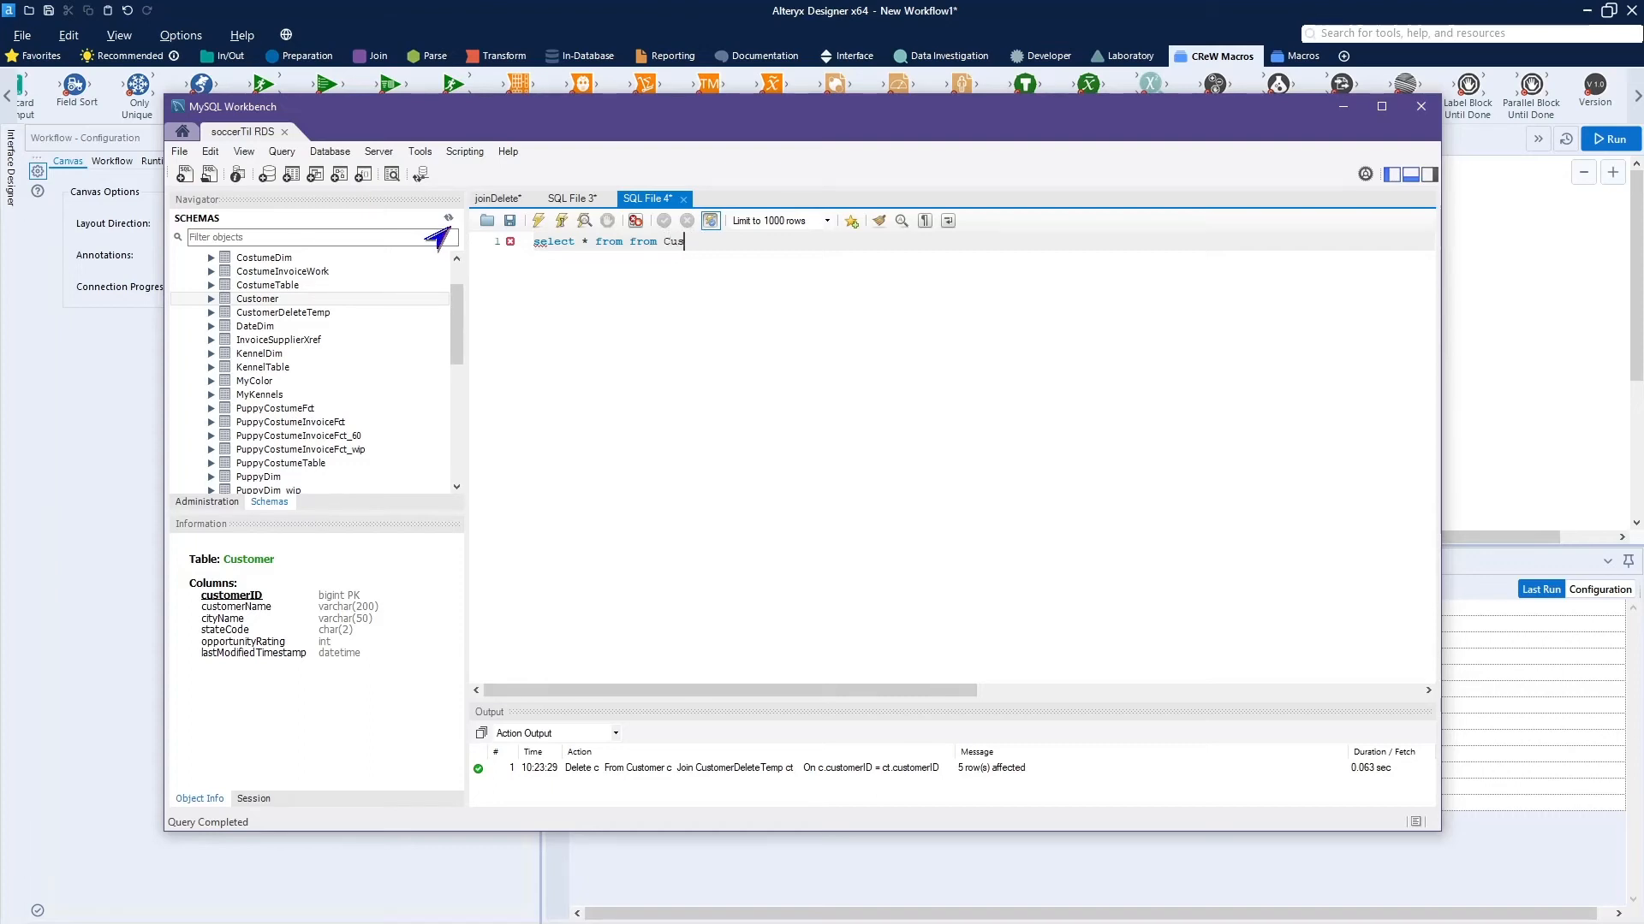
type("tomer order by Customer")
key("BackSpace")
key("BackSpace")
key("BackSpace")
key("BackSpace")
key("BackSpace")
key("BackSpace")
key("BackSpace")
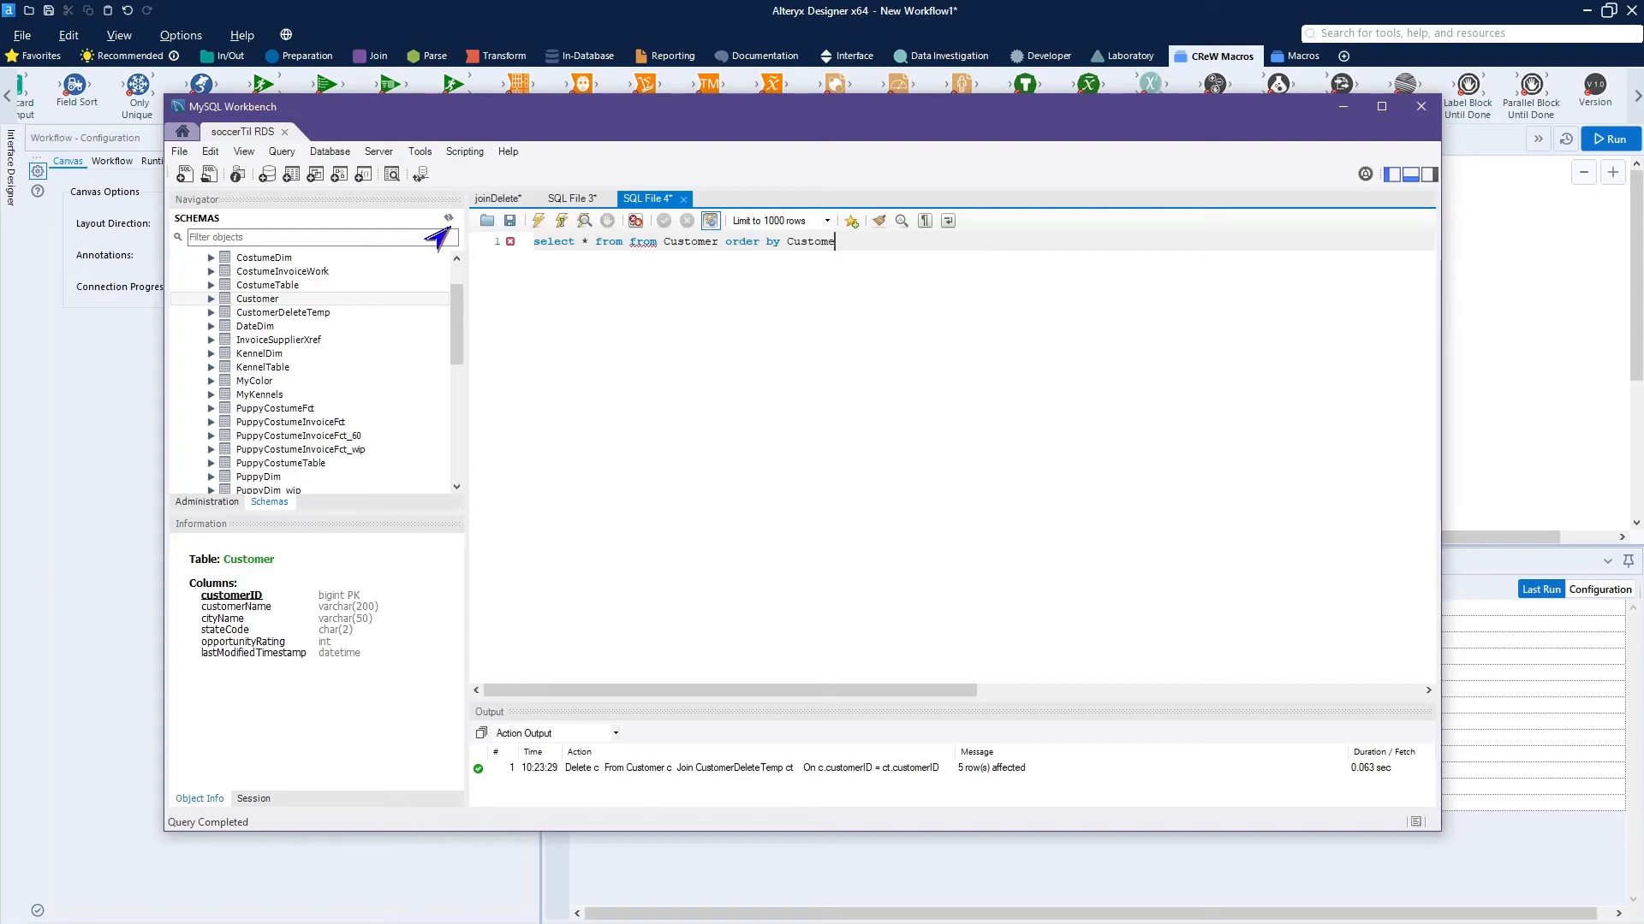
key("BackSpace")
type("customerID")
left_click(536, 221)
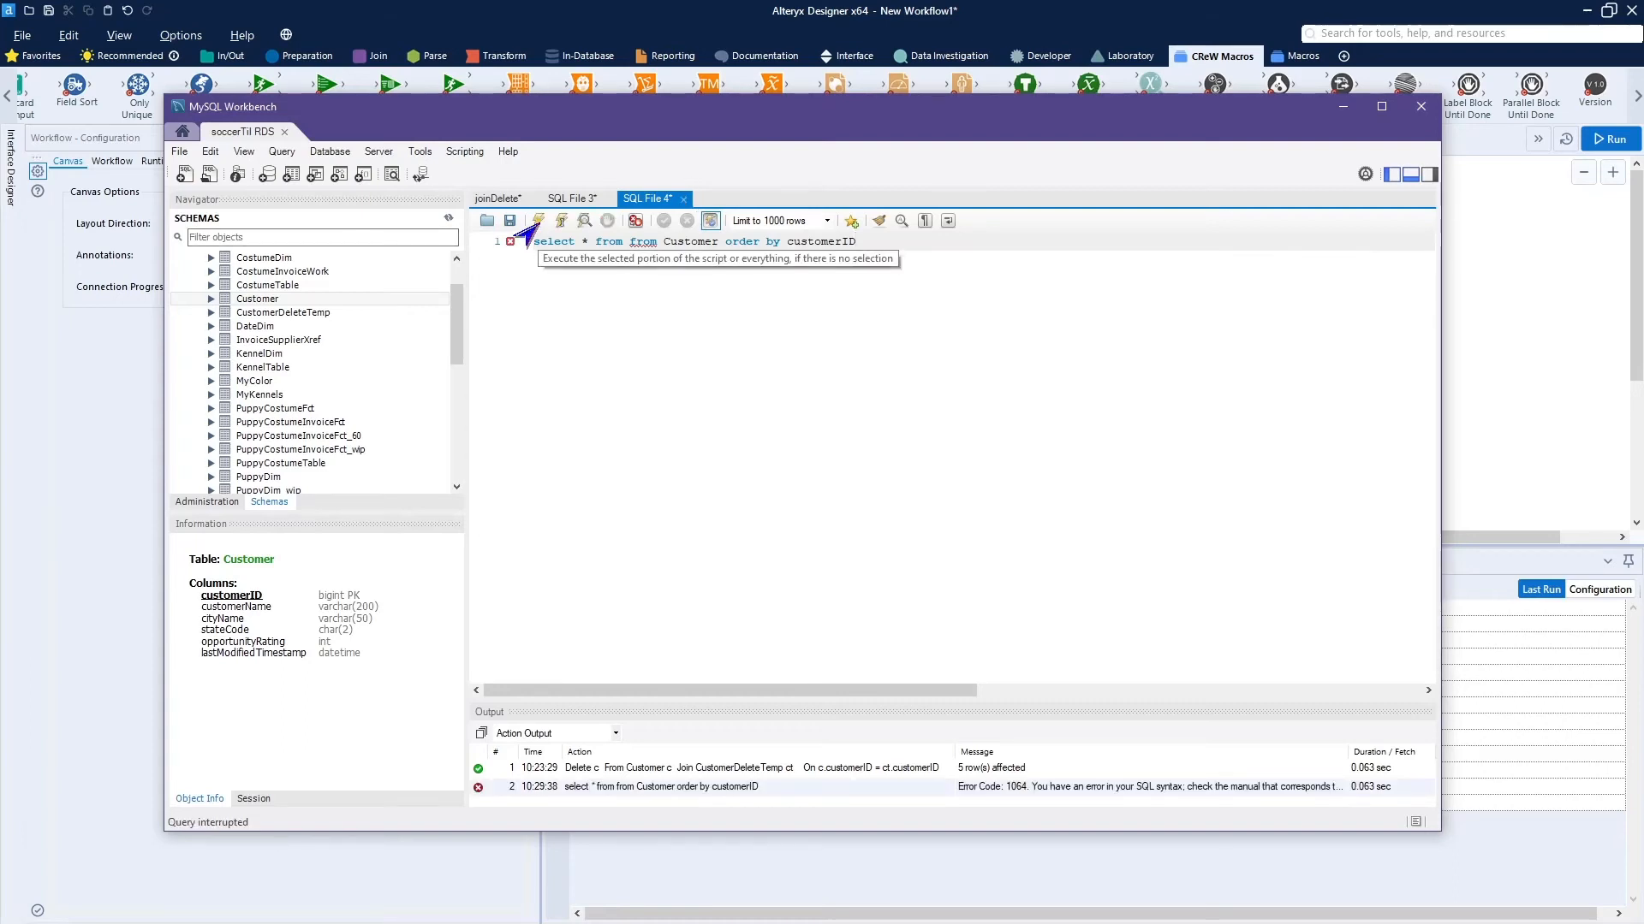
Remove the duplicate "from" so the query reads "select * from Customer order by customerID", and execute it
double_click(644, 242)
key("Delete")
key("Delete")
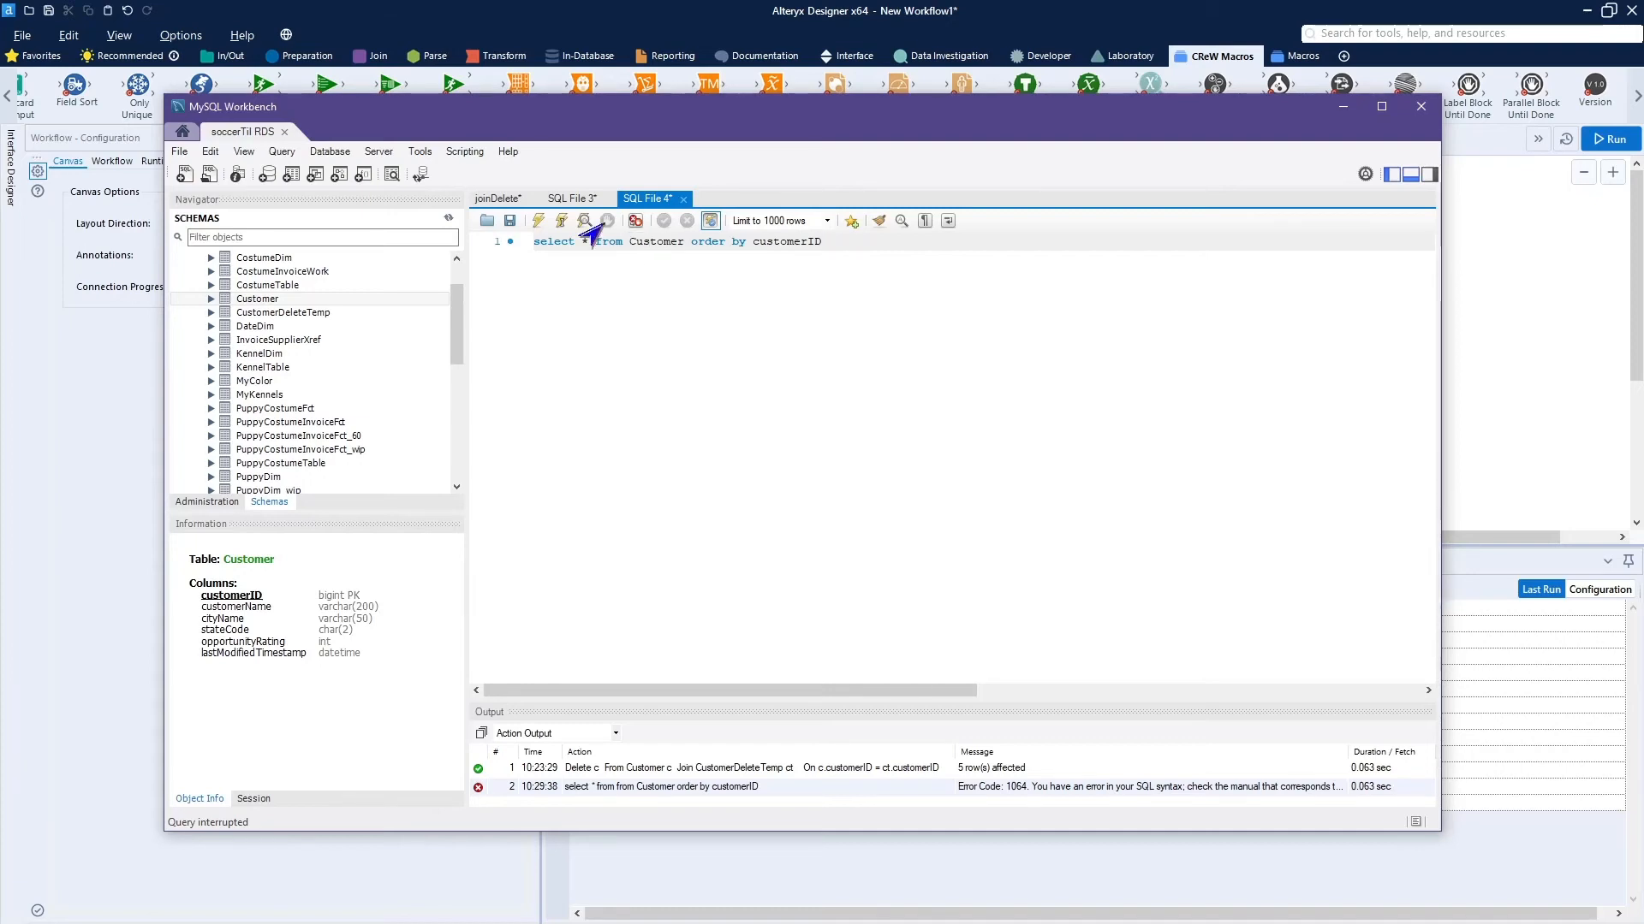
left_click(537, 221)
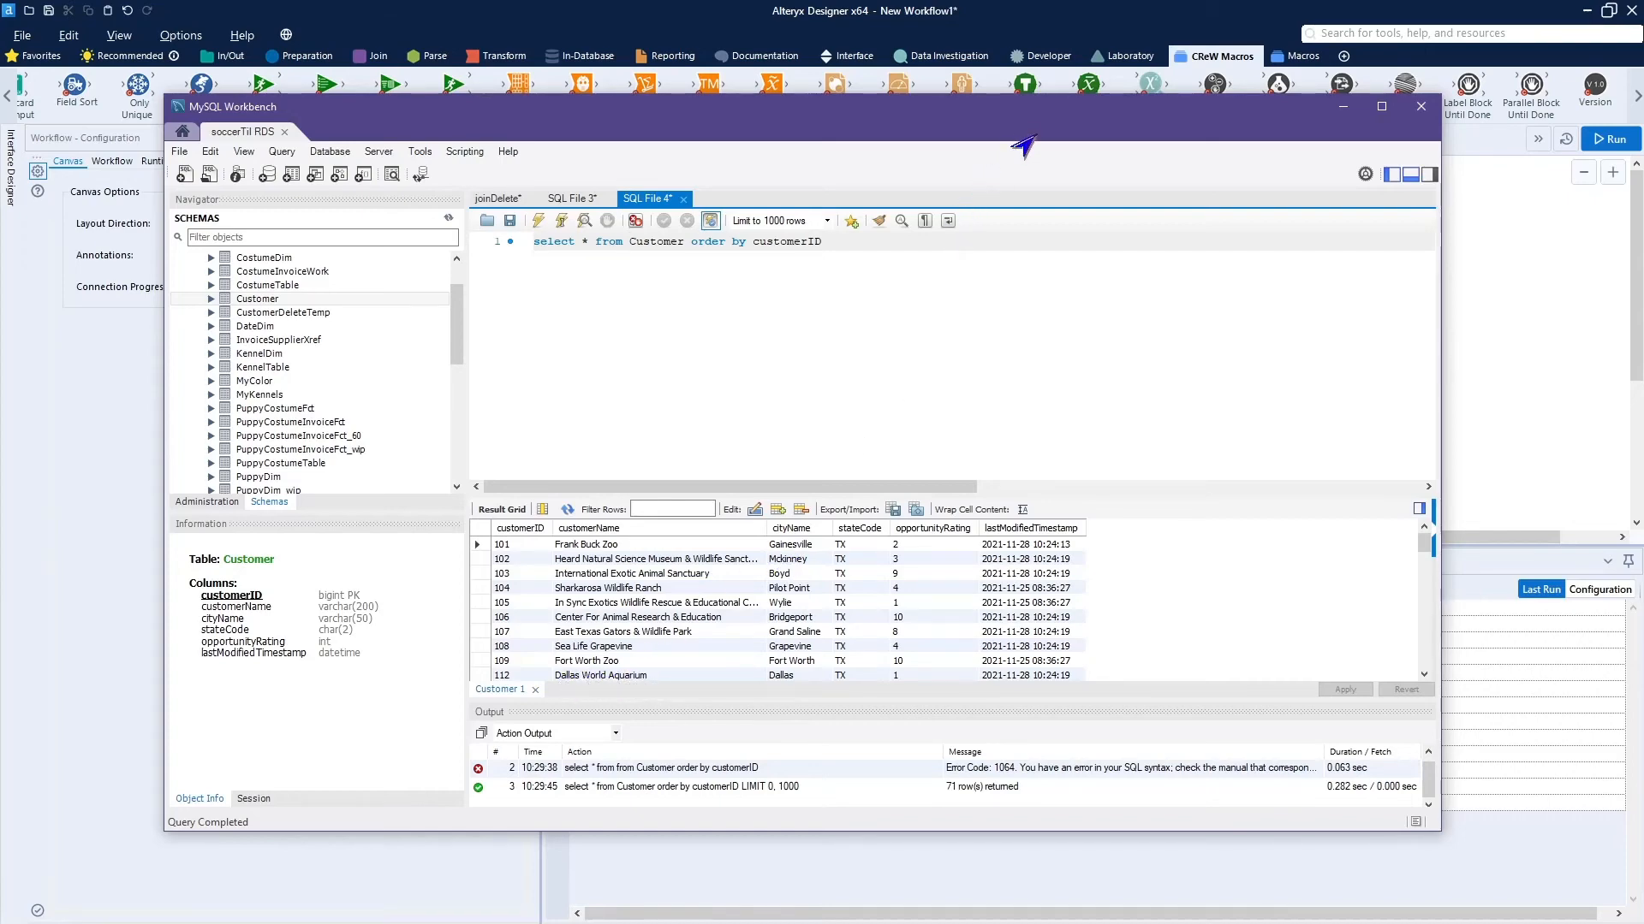
Paste the customerDelta.yxdb input with its Select tool into New Workflow2 in Alteryx Designer, run it, and view the Select's output
left_click_drag(1009, 113, 0, 120)
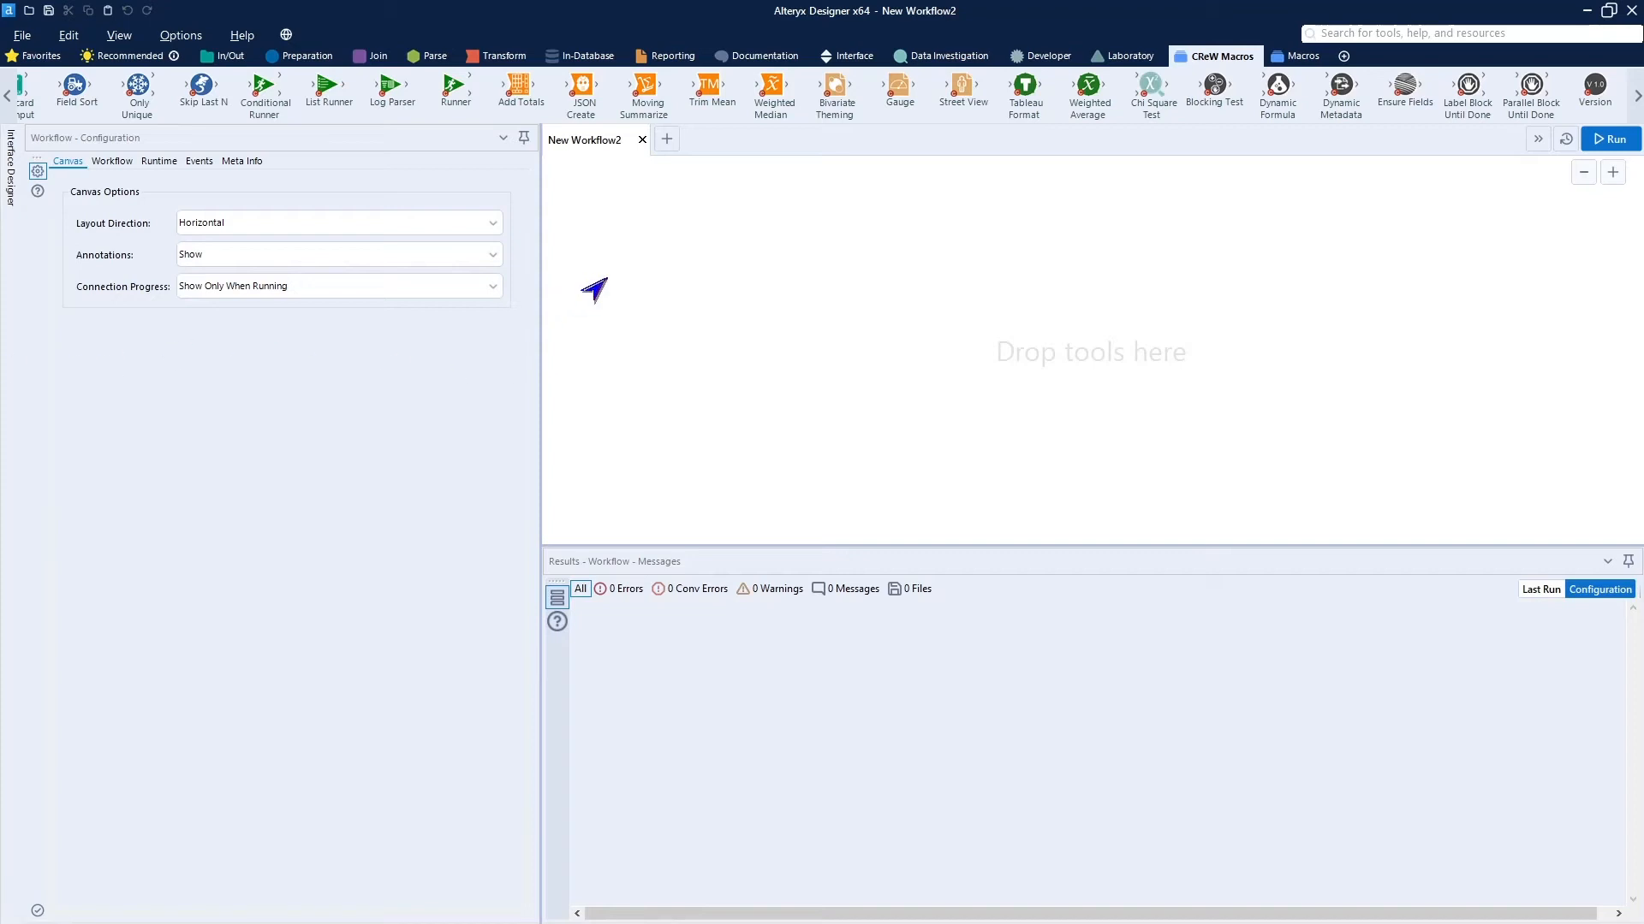
key("ctrl+v")
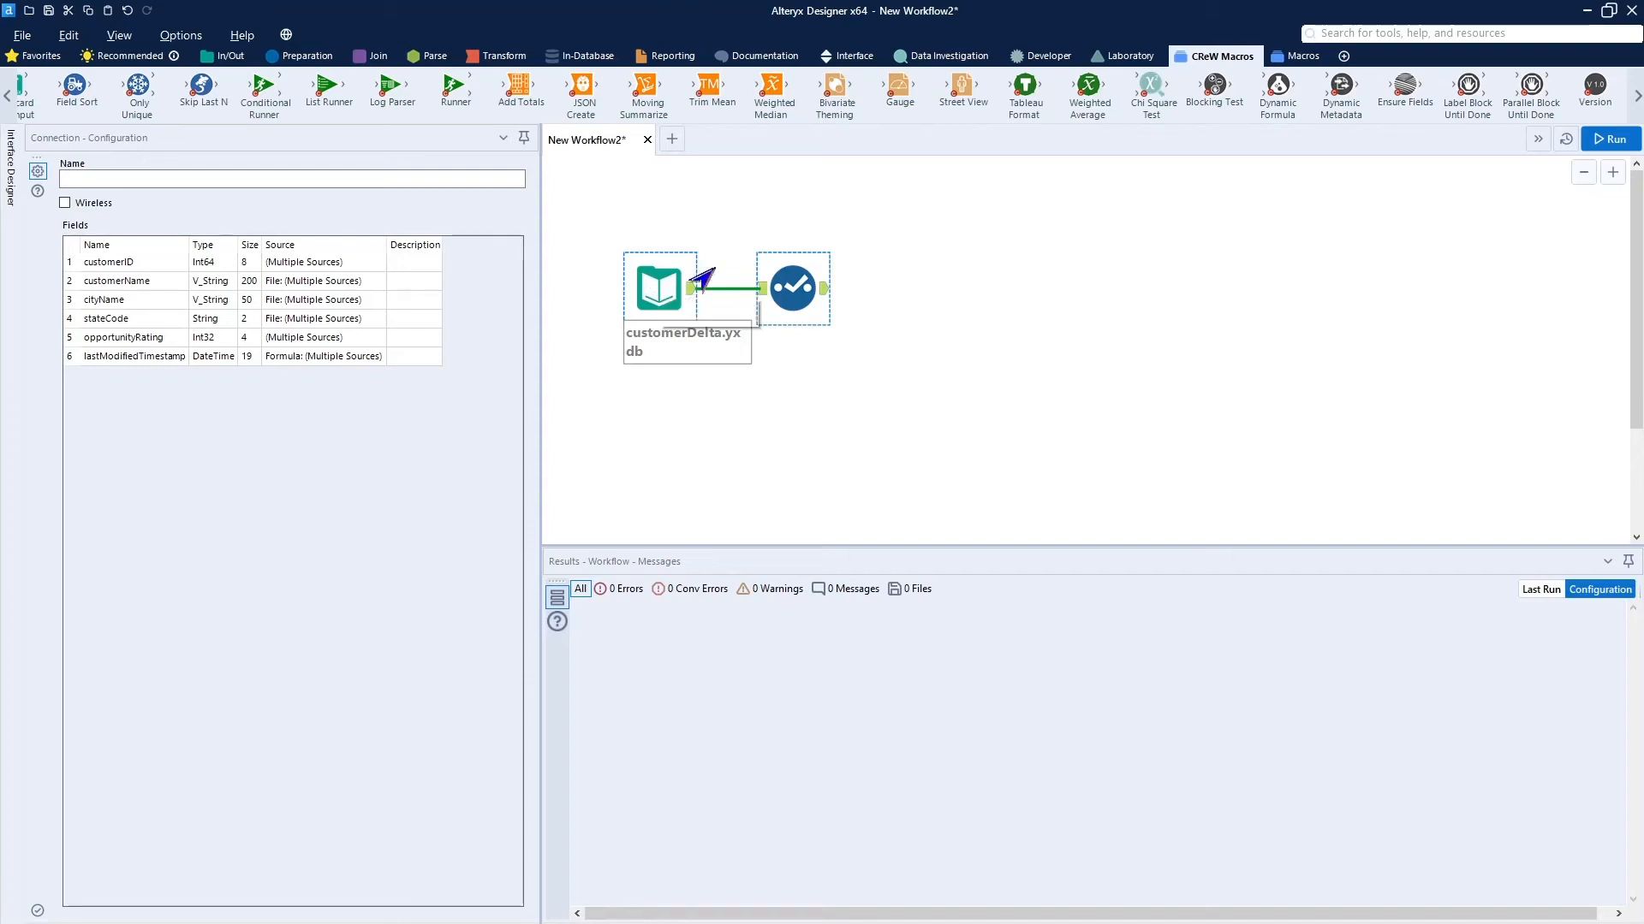
left_click(1607, 144)
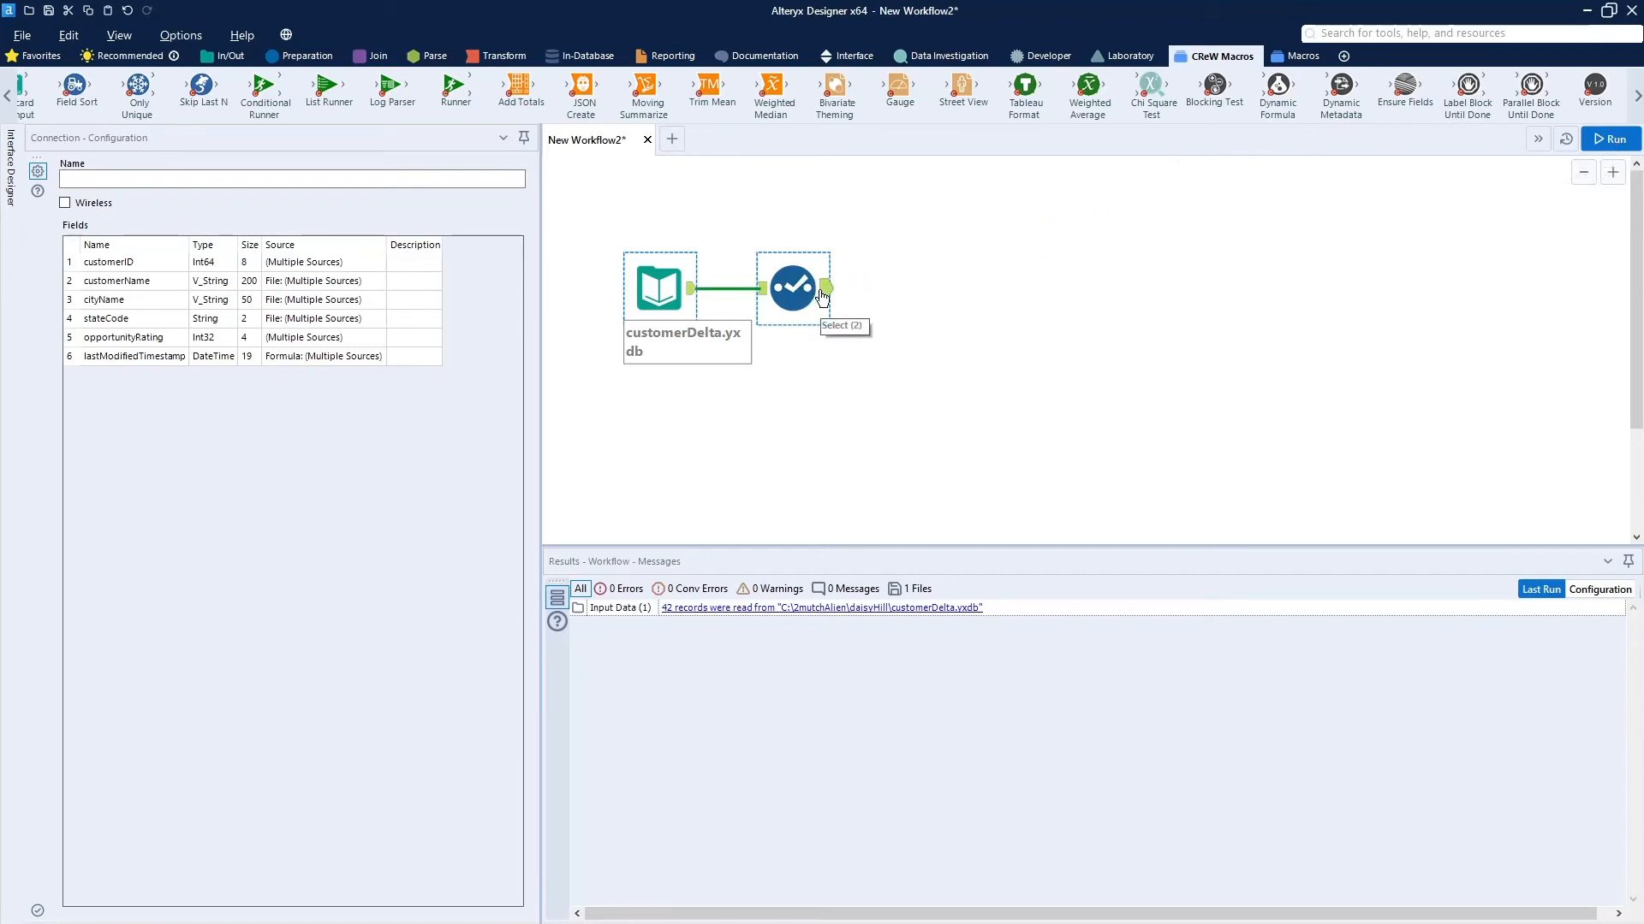
left_click(829, 297)
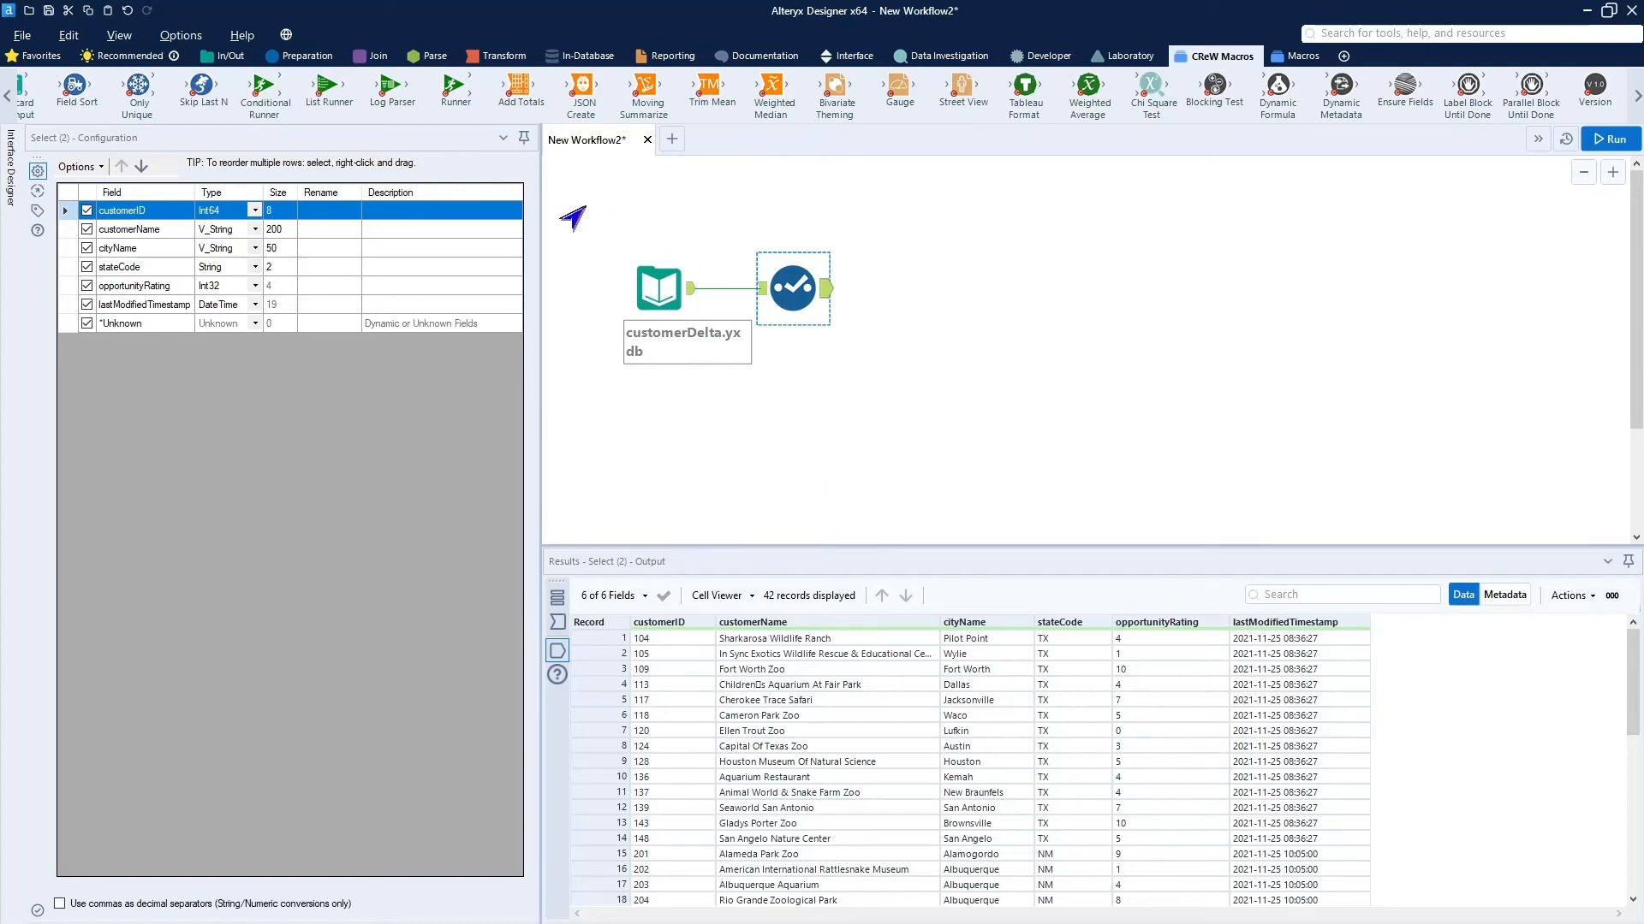
Move the customerDelta.yxdb input and its Select up, and paste the DAISYHILL.Customer input with its Select aligned below them
left_click_drag(572, 218, 899, 409)
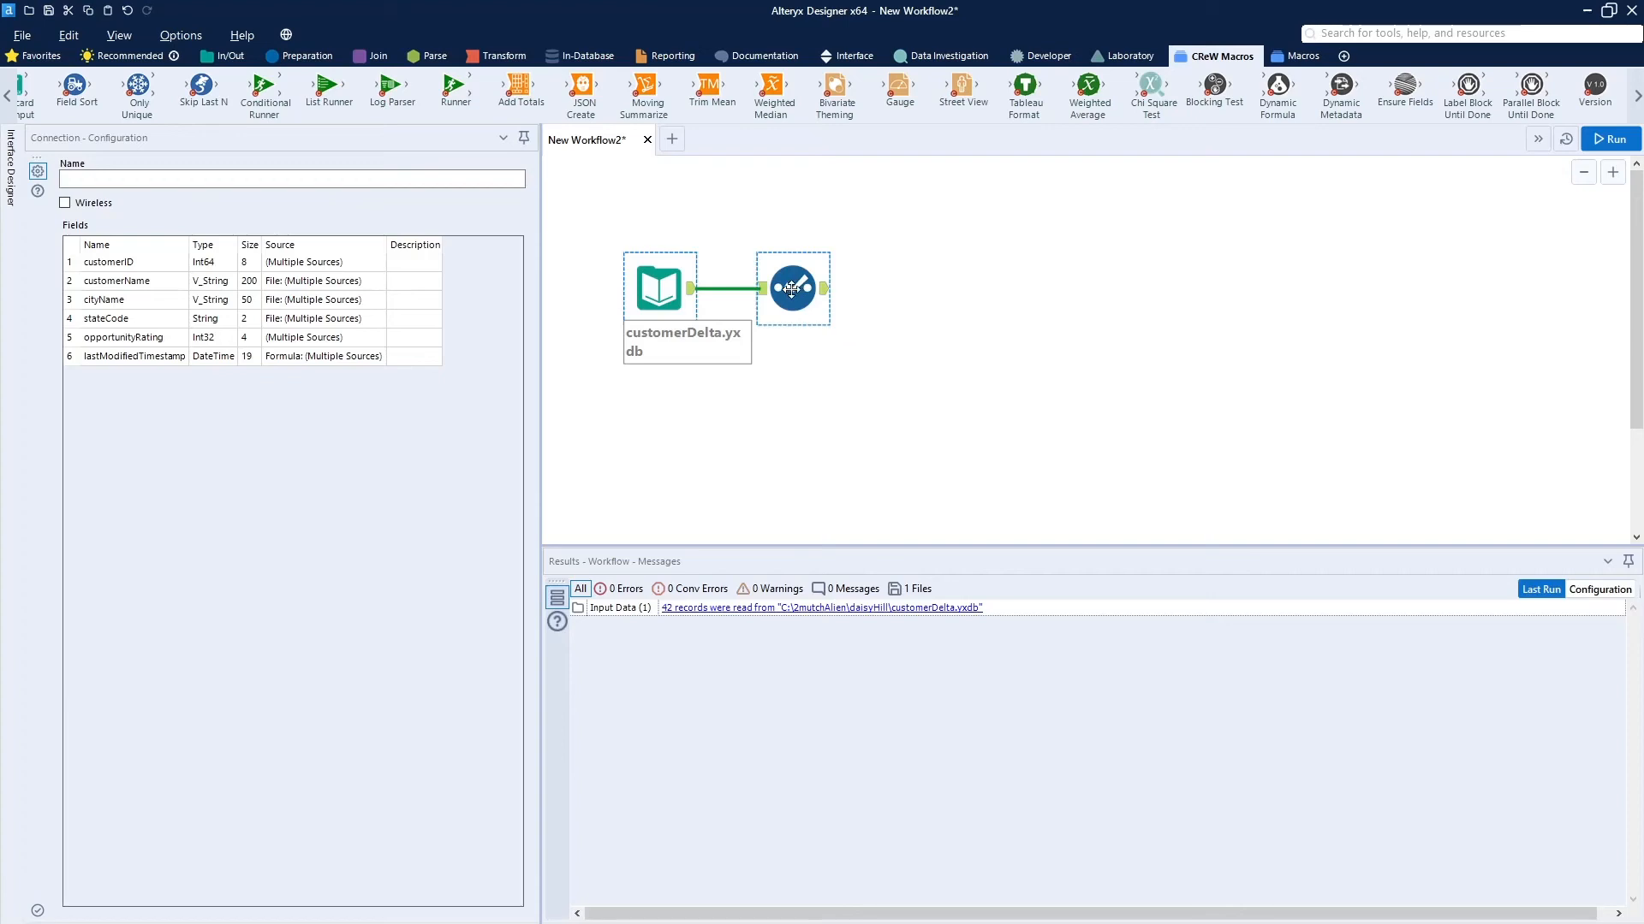
left_click_drag(791, 290, 776, 225)
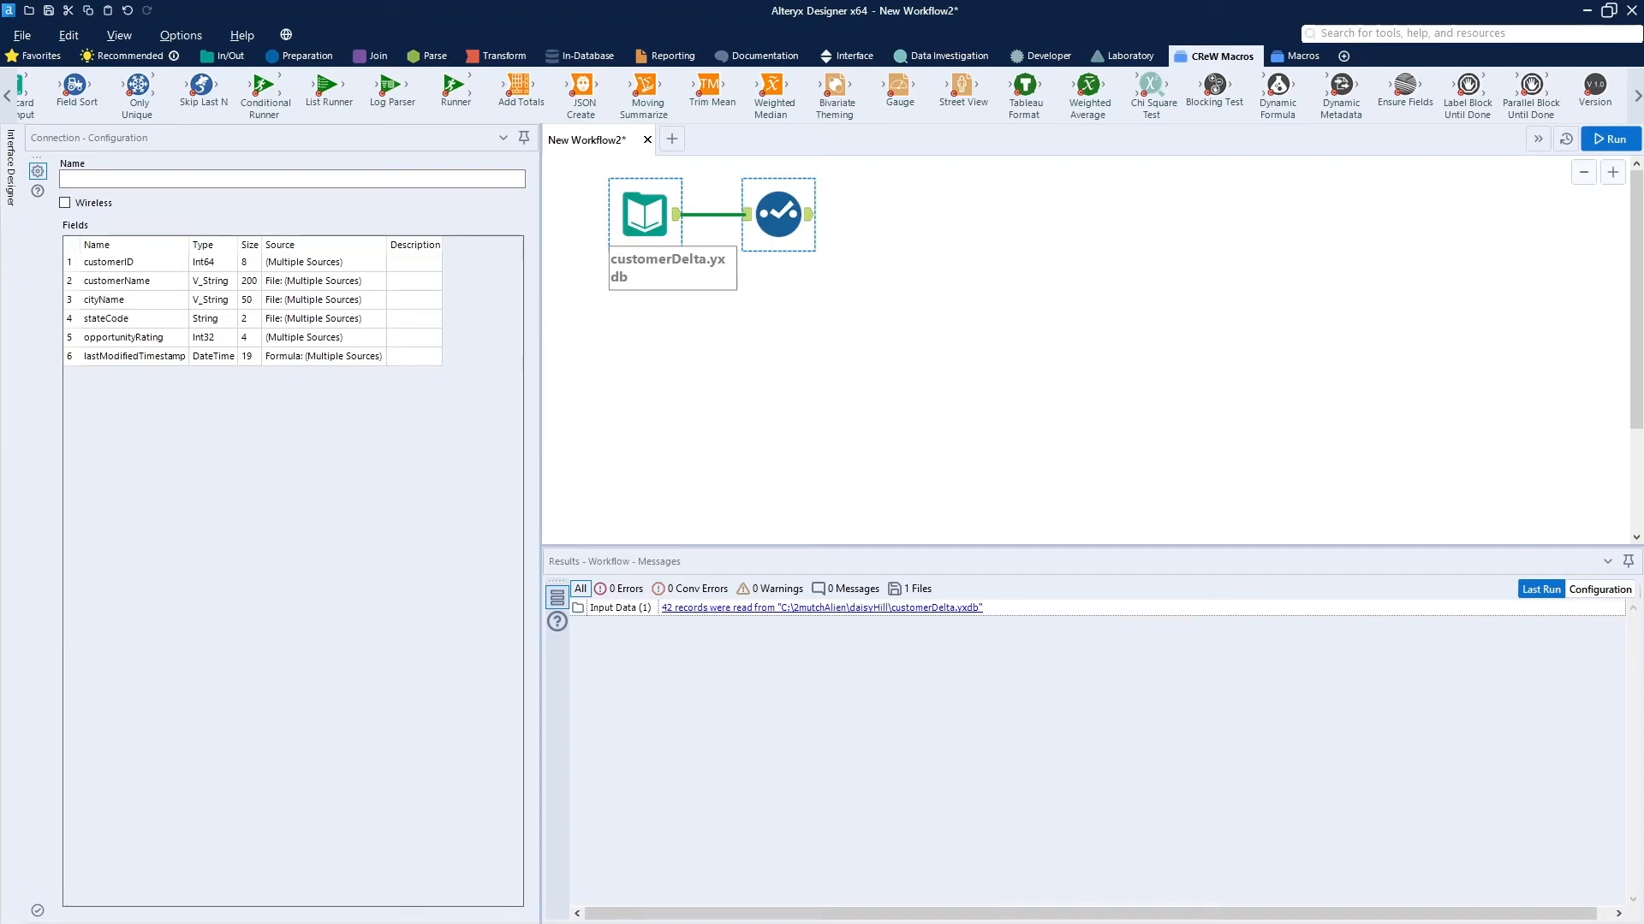
left_click(642, 370)
key("ctrl+r")
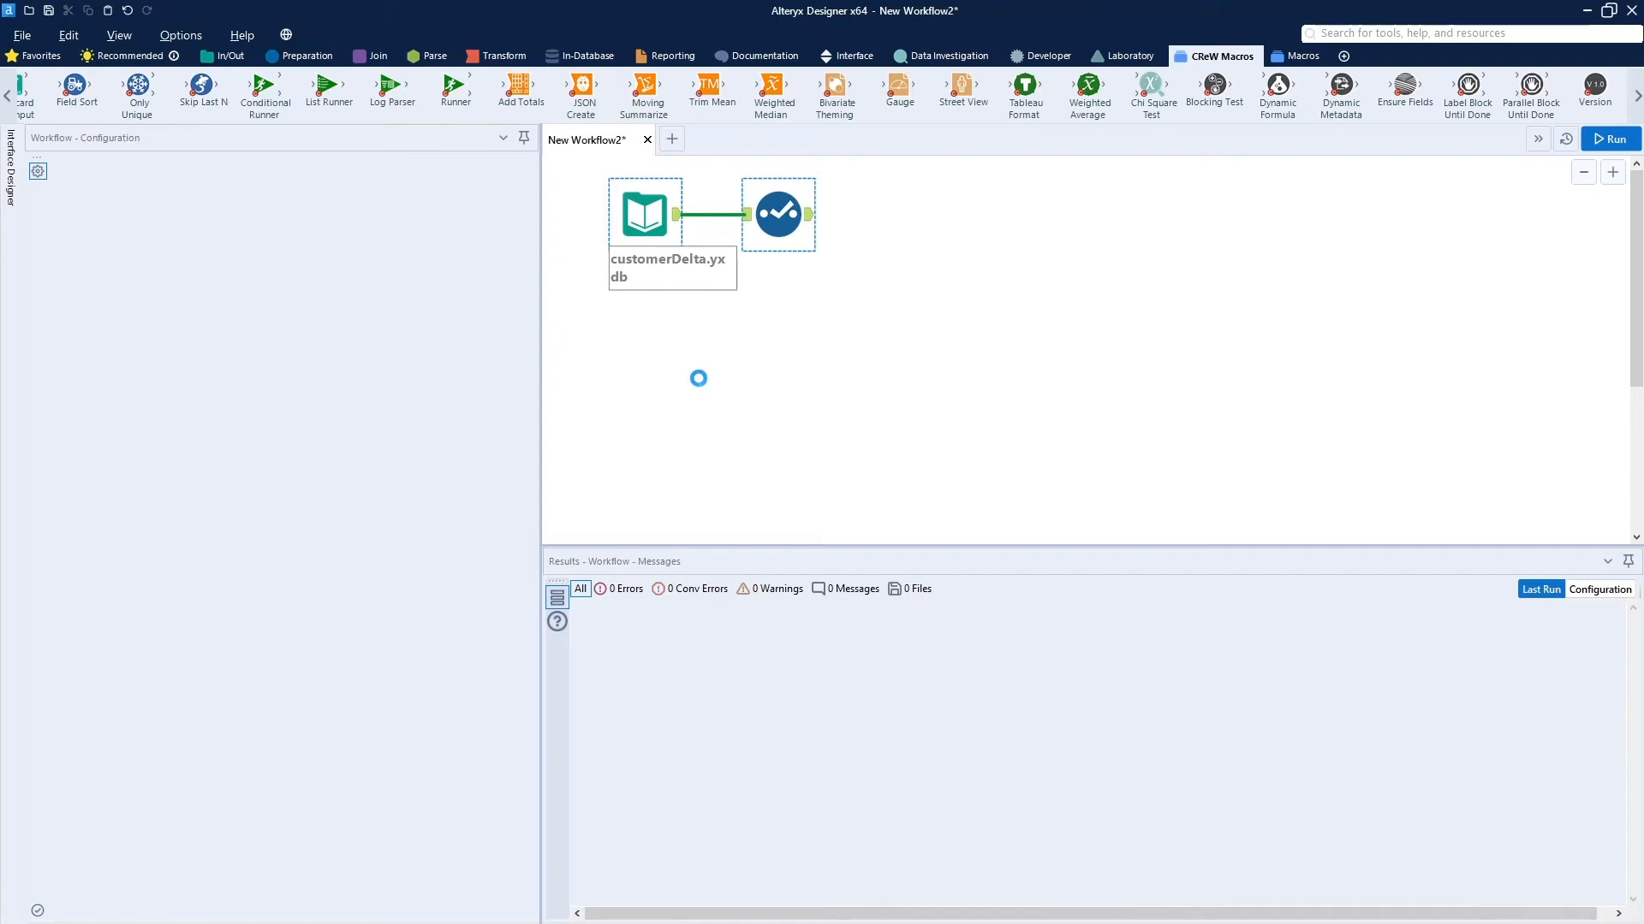
key("ctrl+v")
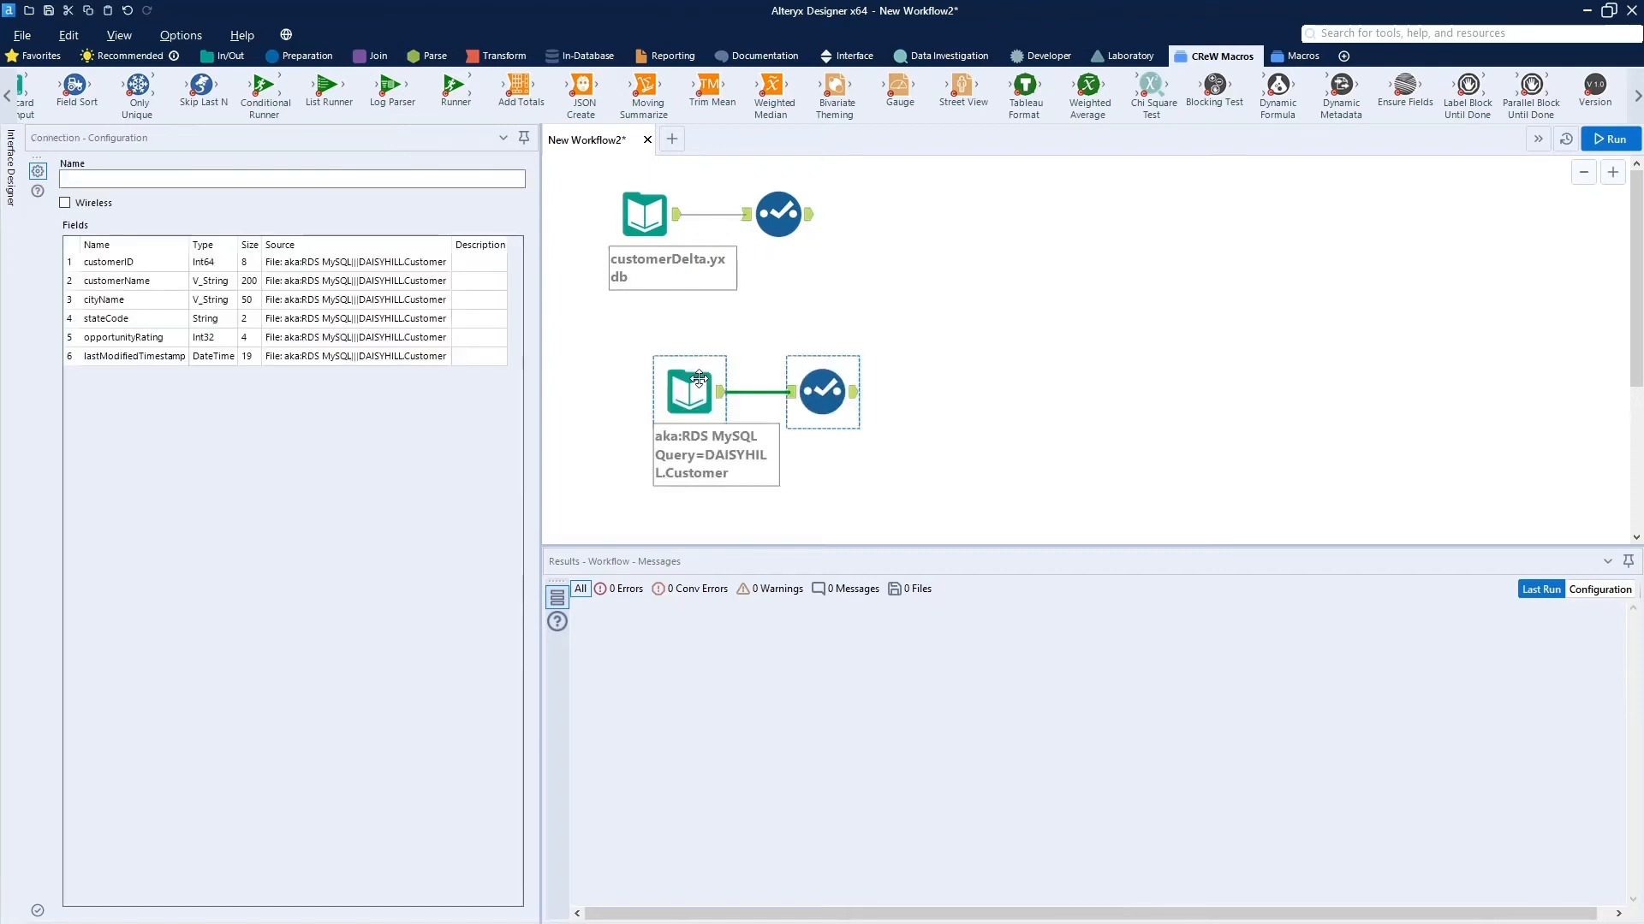
left_click_drag(699, 378, 631, 334)
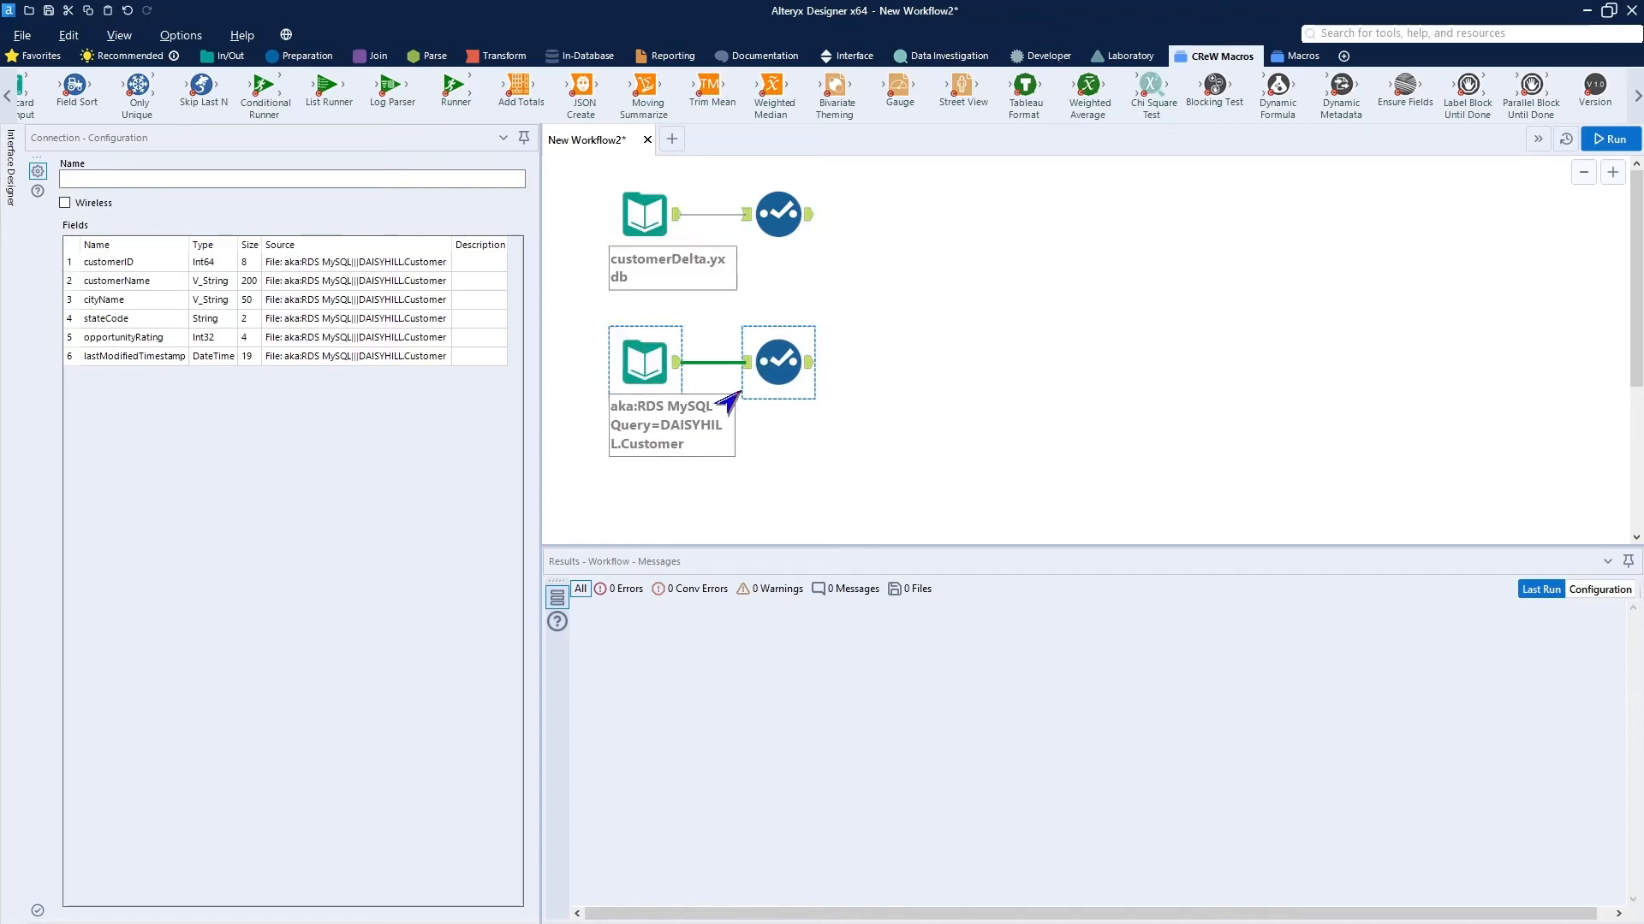
Run the workflow and examine the records of the customerDelta.yxdb and DAISYHILL.Customer Select tools
left_click(1603, 147)
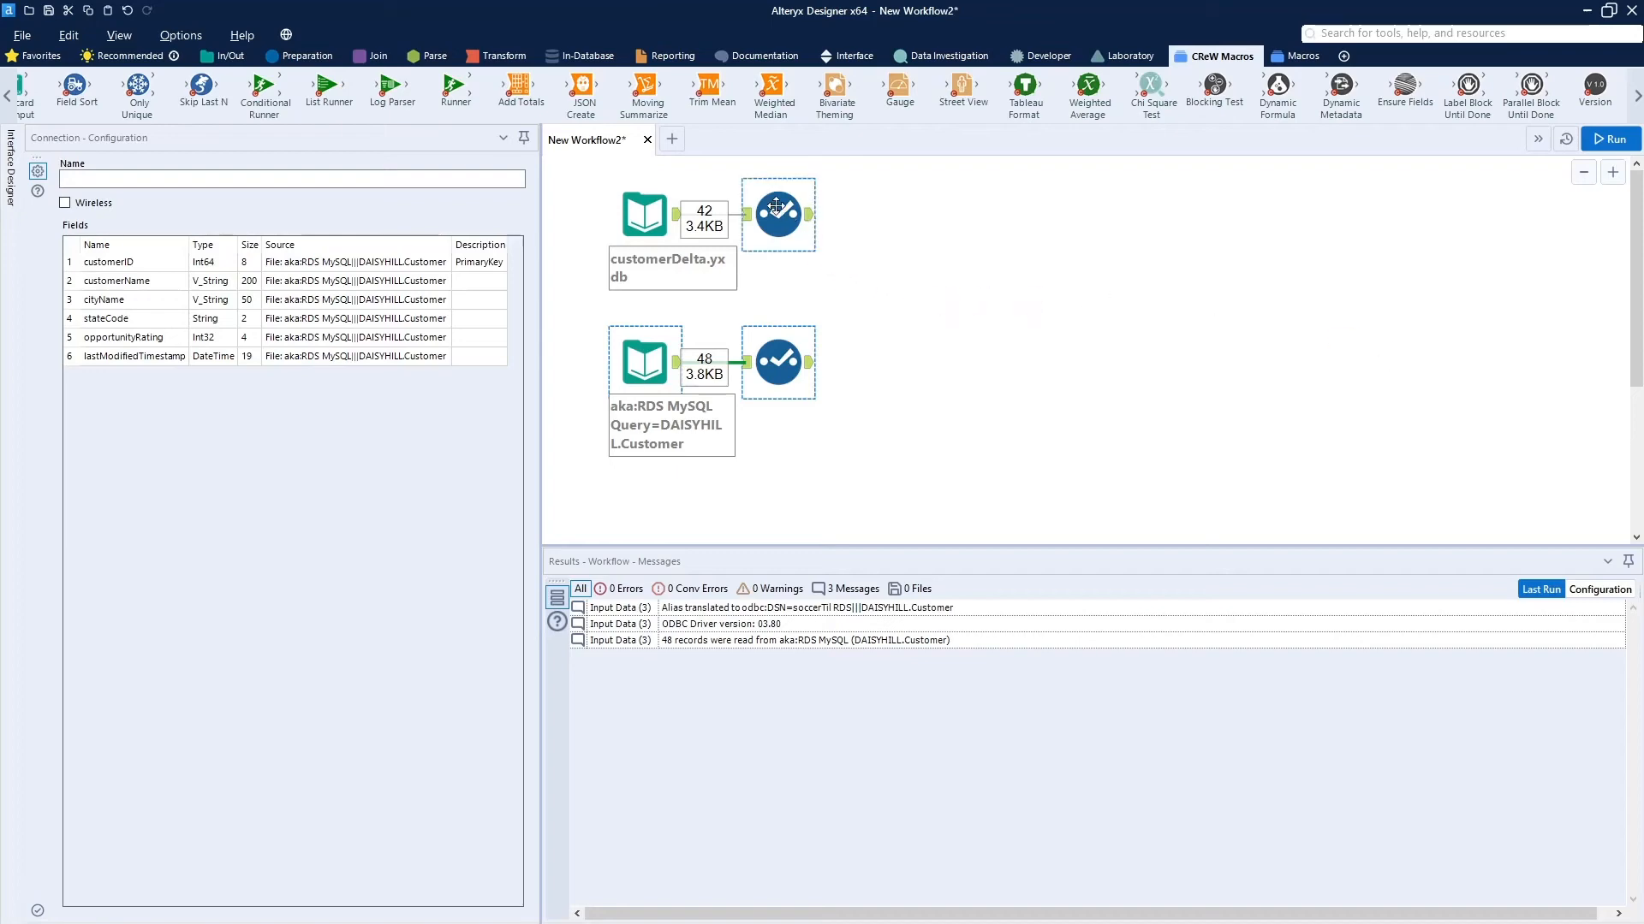
left_click(776, 207)
left_click(779, 356)
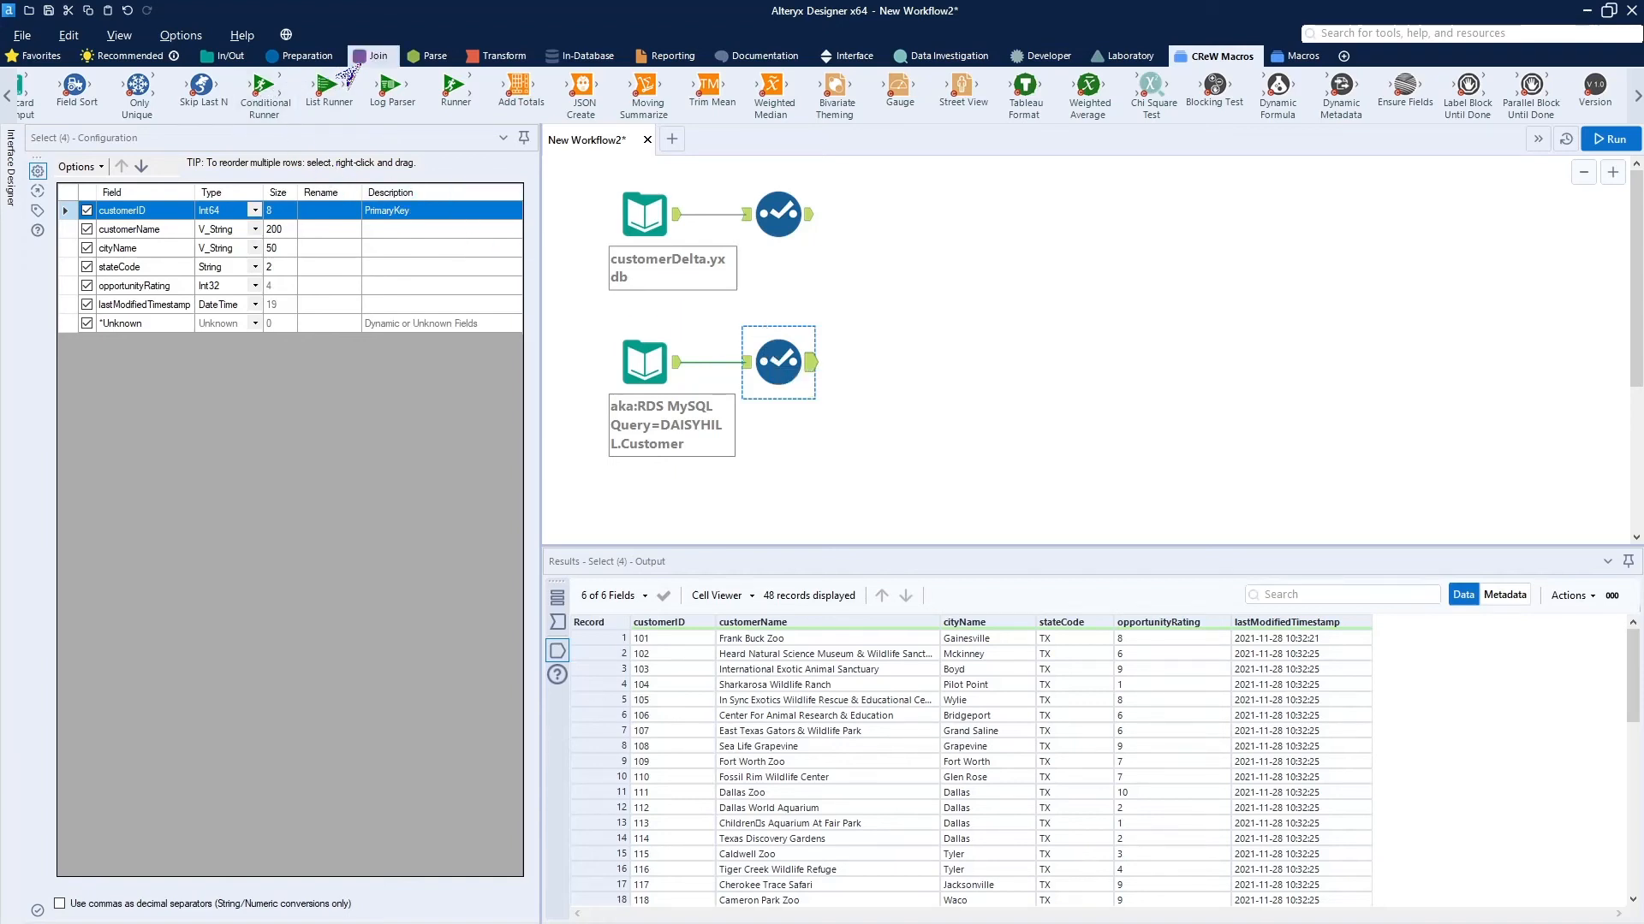
Add a Join tool with the customerDelta.yxdb Select as left input and the DAISYHILL.Customer Select as right input, joined on customerID
left_click(374, 55)
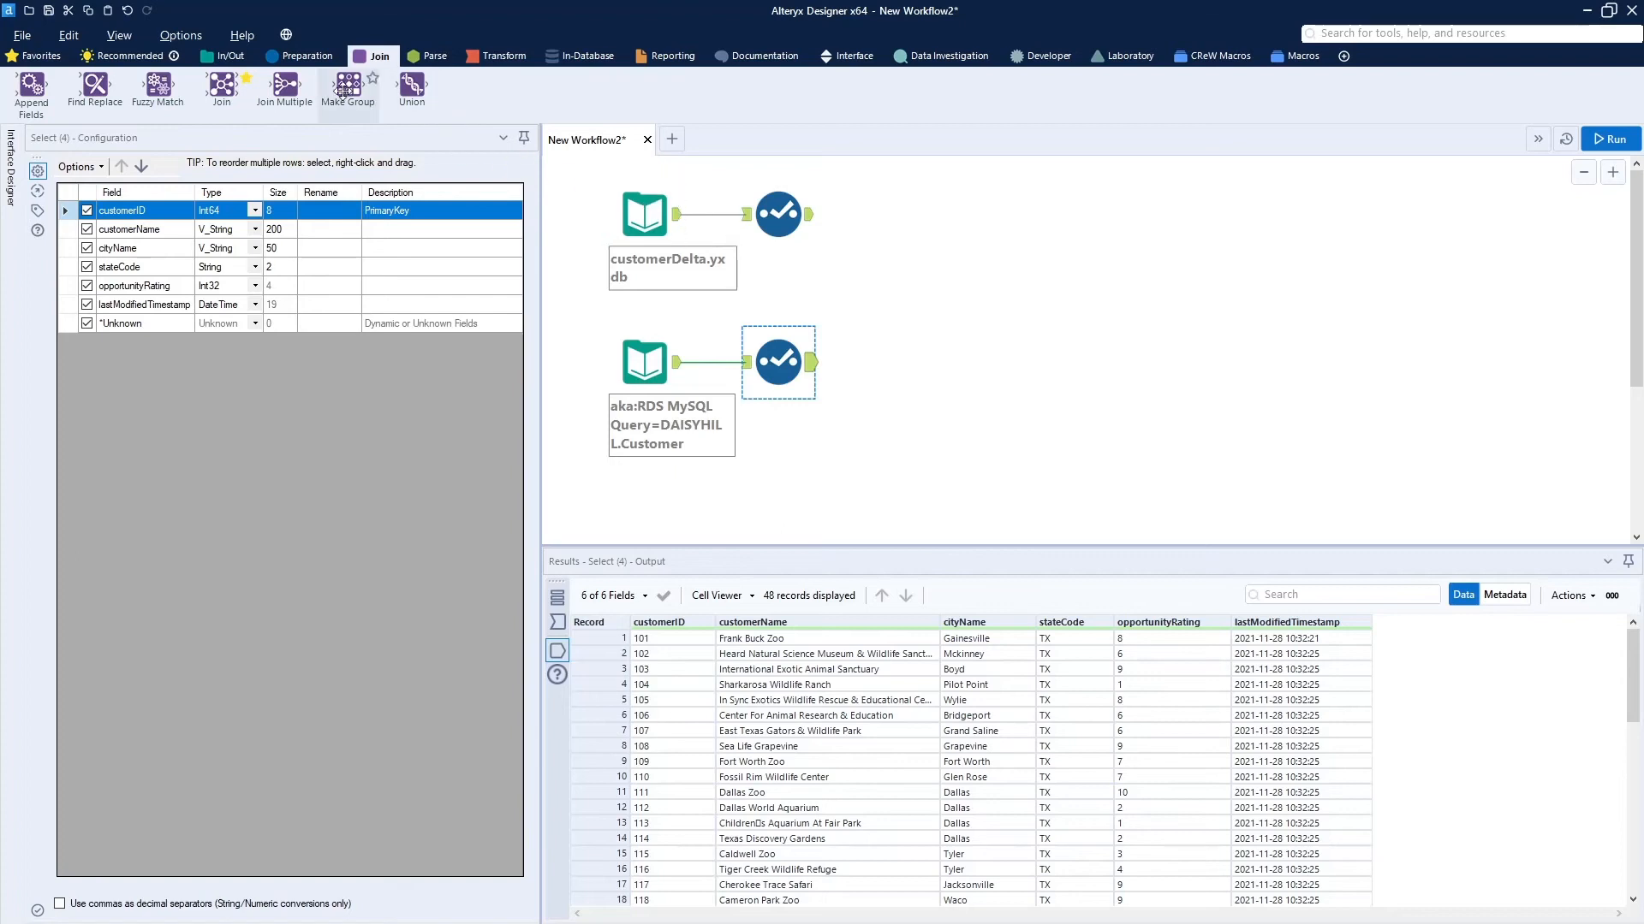
left_click_drag(221, 86, 917, 292)
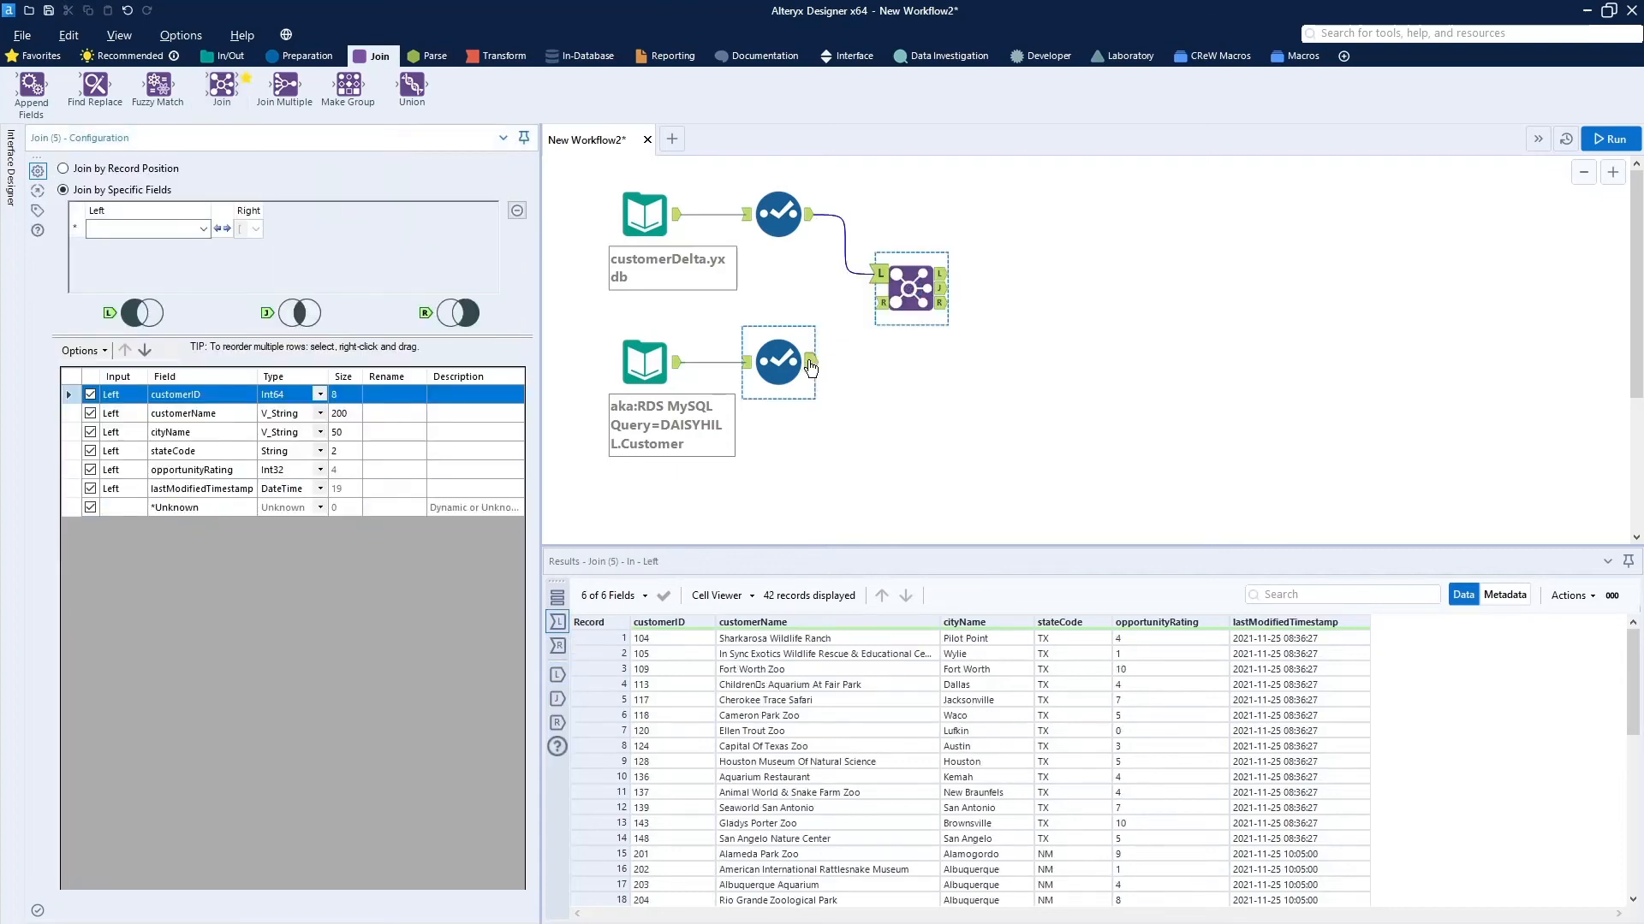
left_click_drag(812, 362, 883, 304)
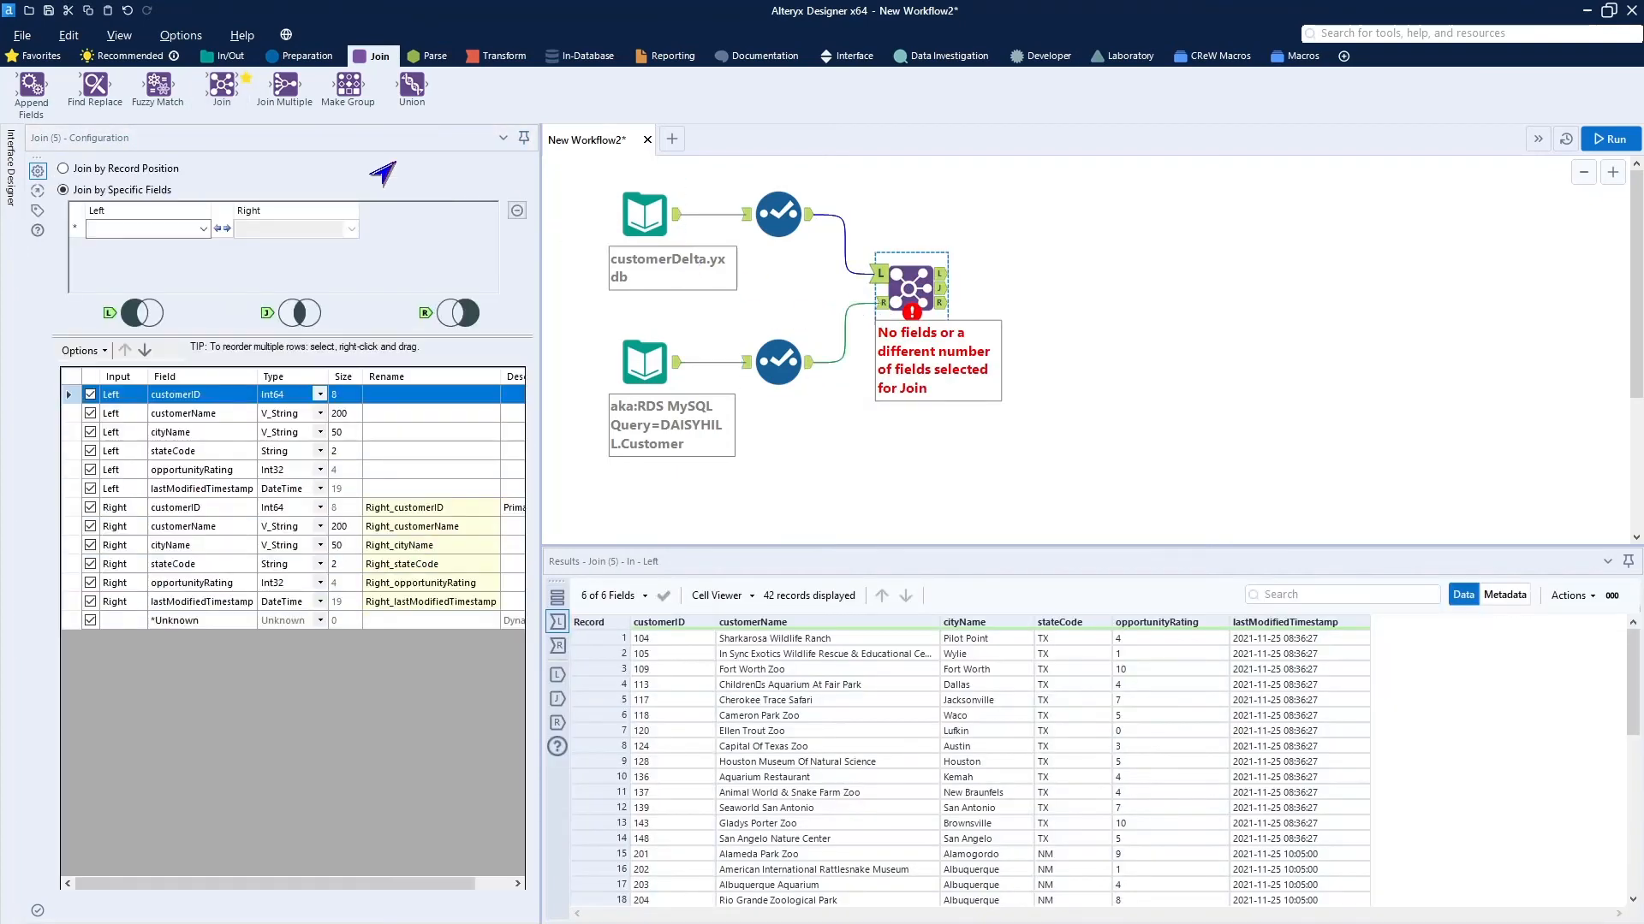
left_click(189, 231)
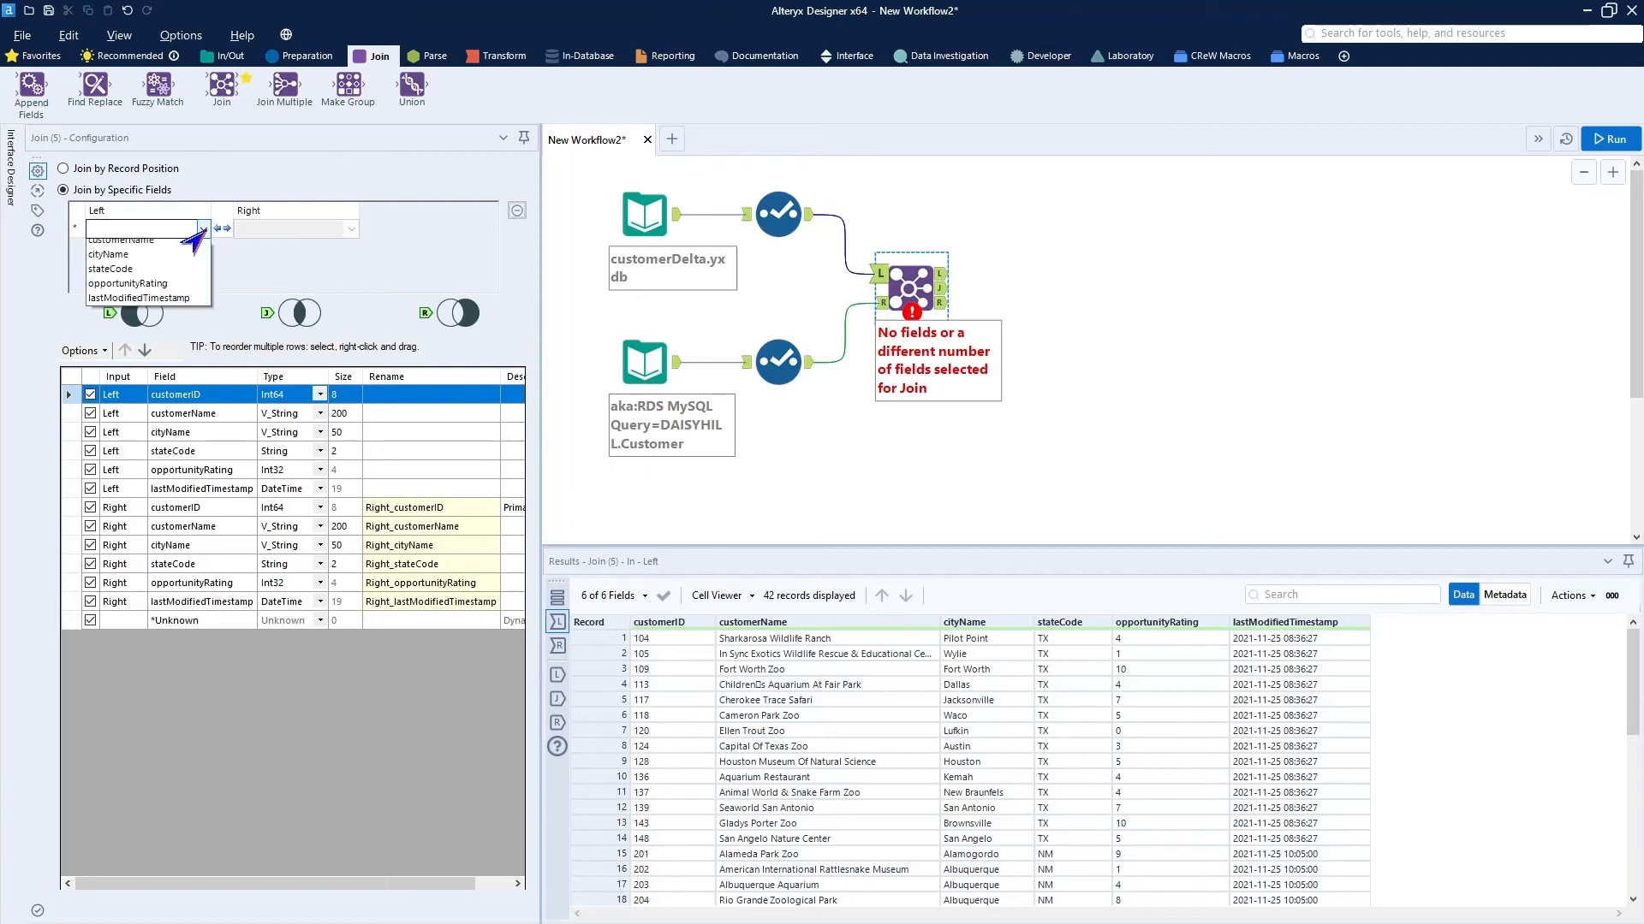
left_click(146, 248)
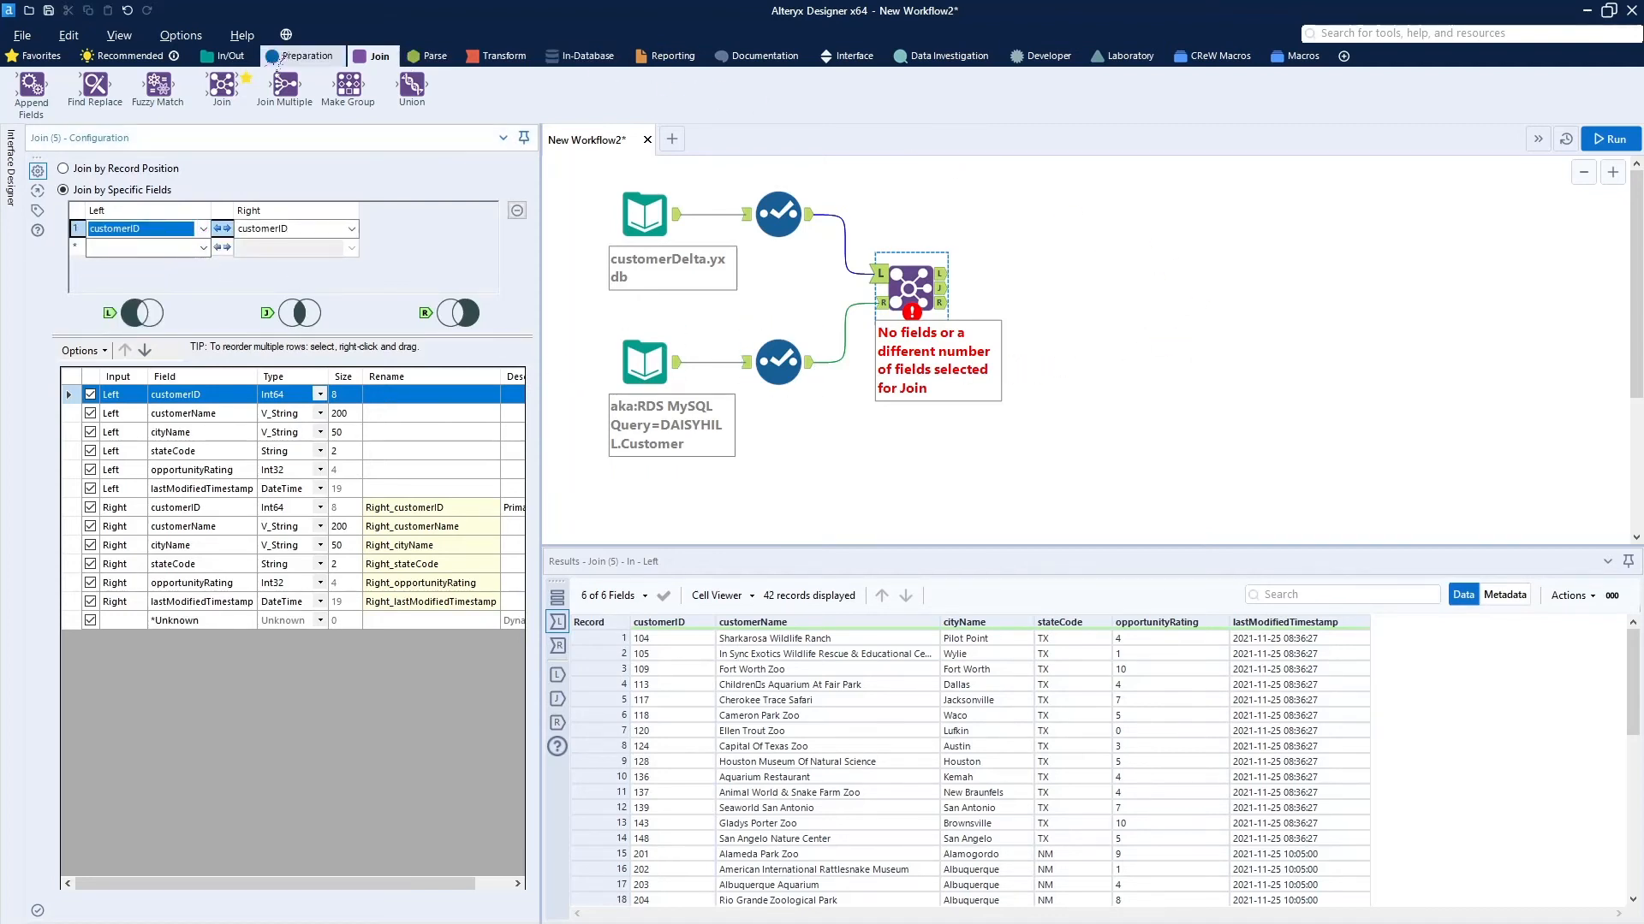
Attach a Select tool to the Join's left output, level it near the customerDelta.yxdb row, and annotate it "Insert"
left_click(279, 60)
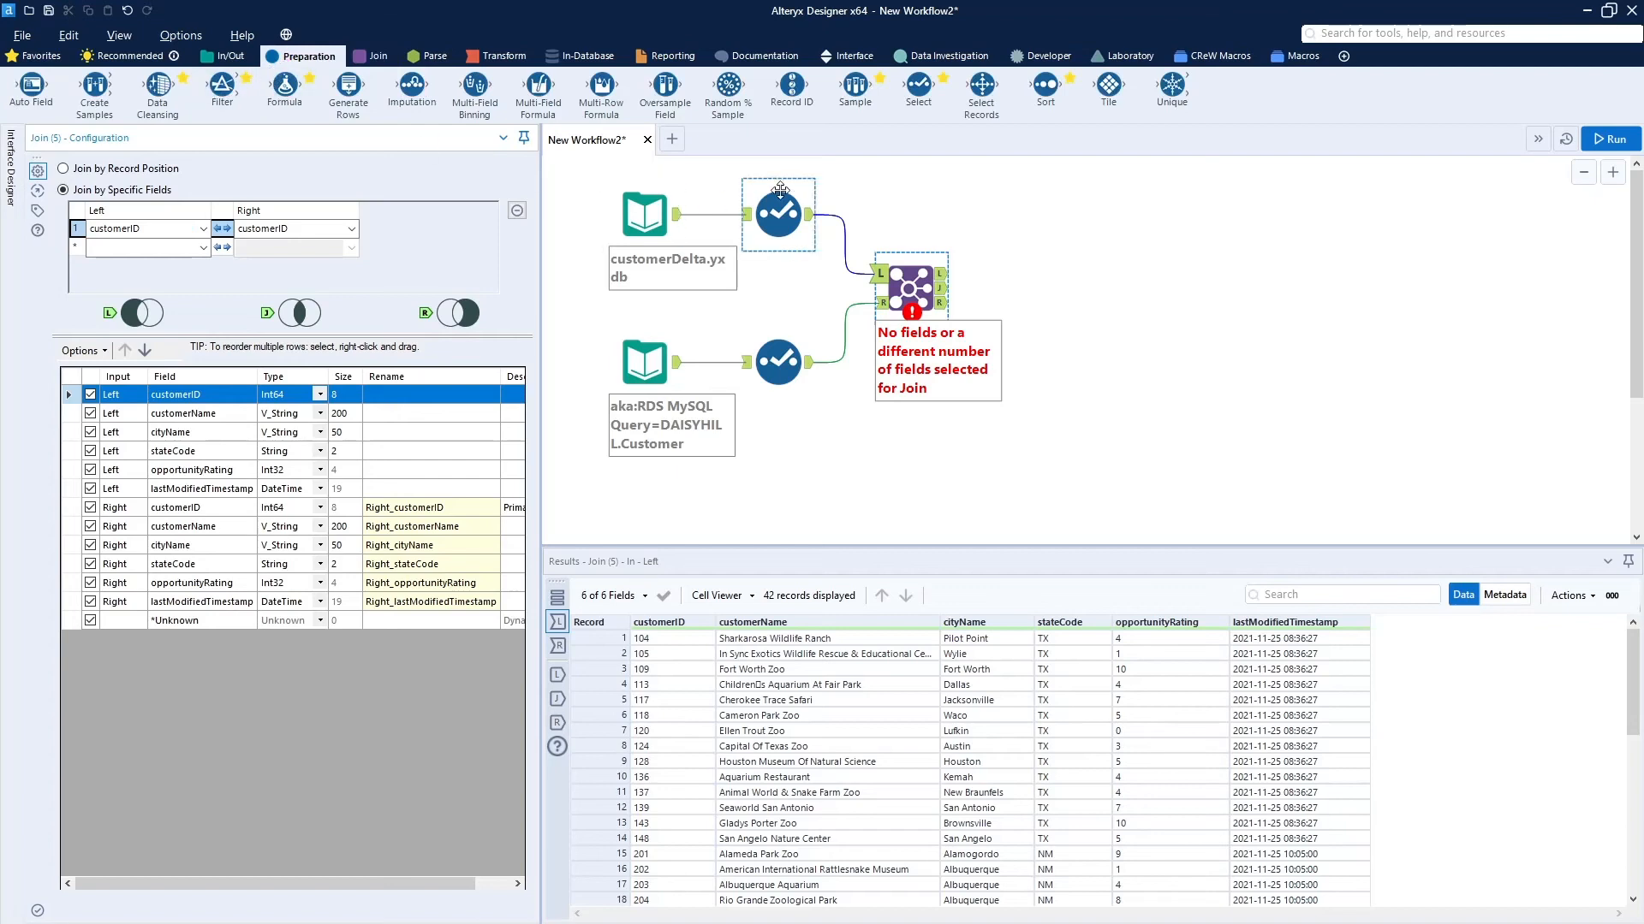
left_click_drag(918, 85, 1046, 187)
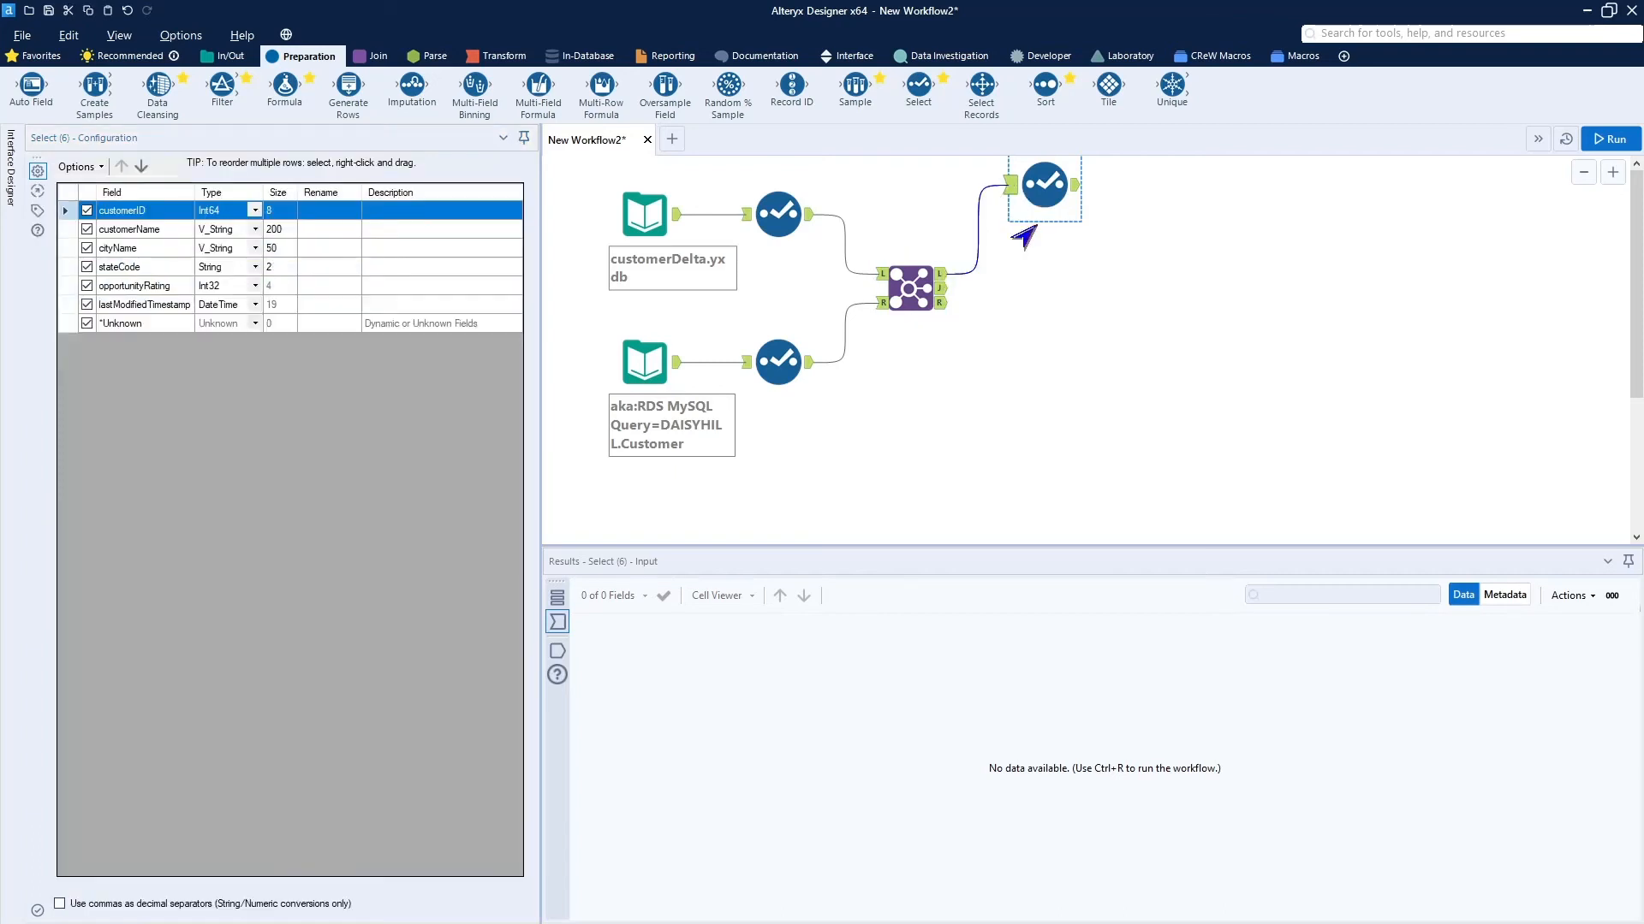
left_click_drag(1045, 199, 1046, 214)
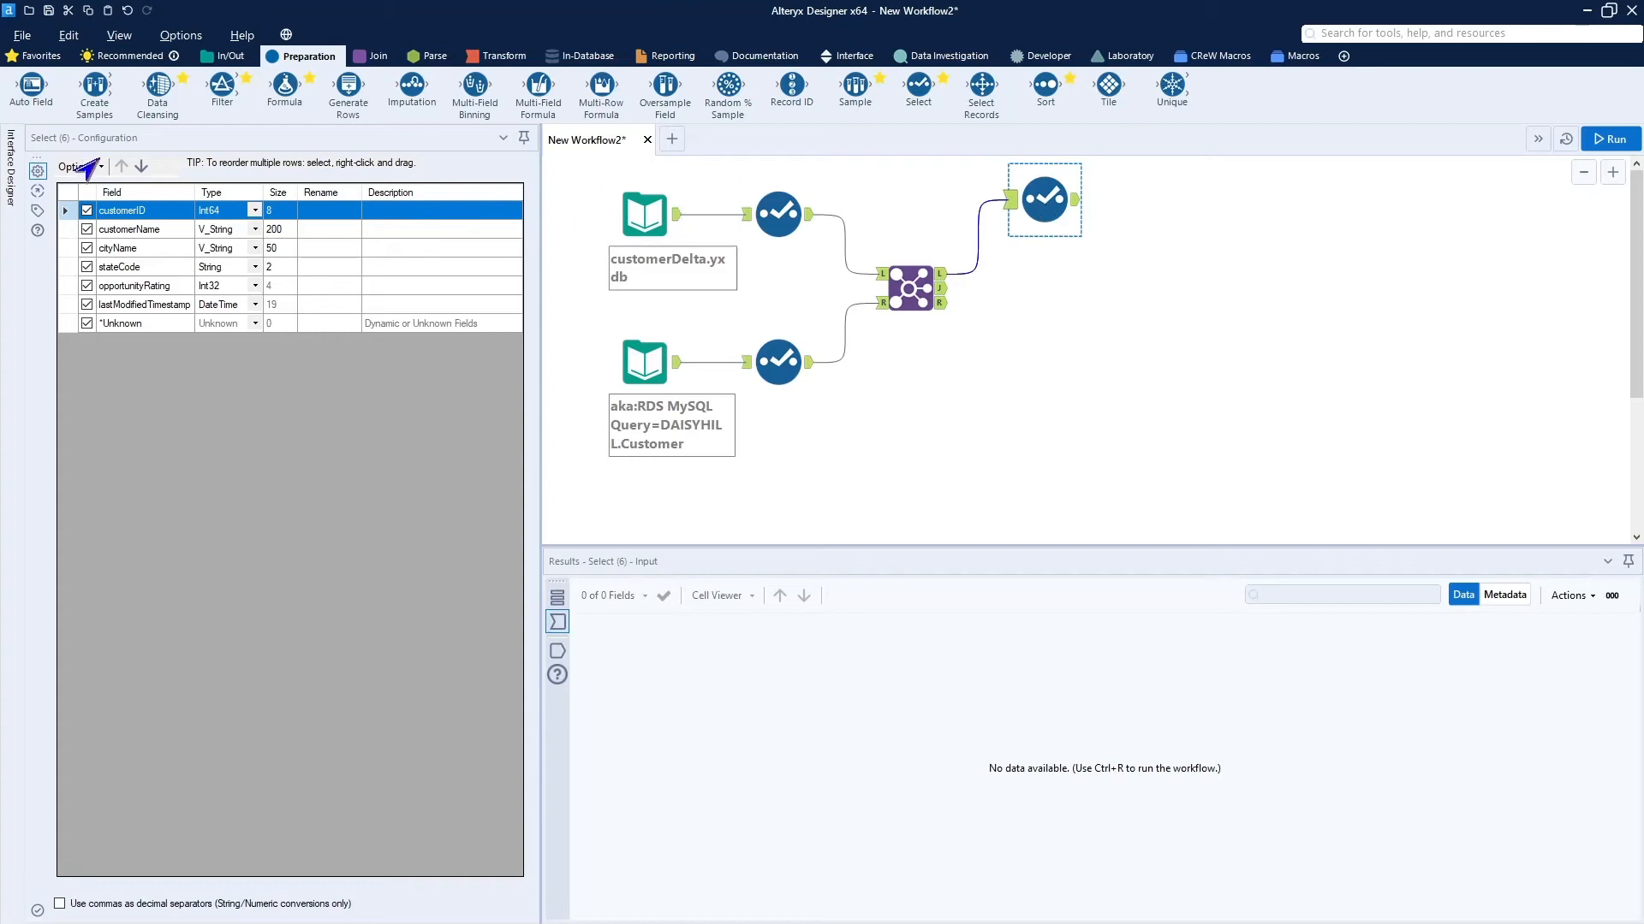
left_click(38, 209)
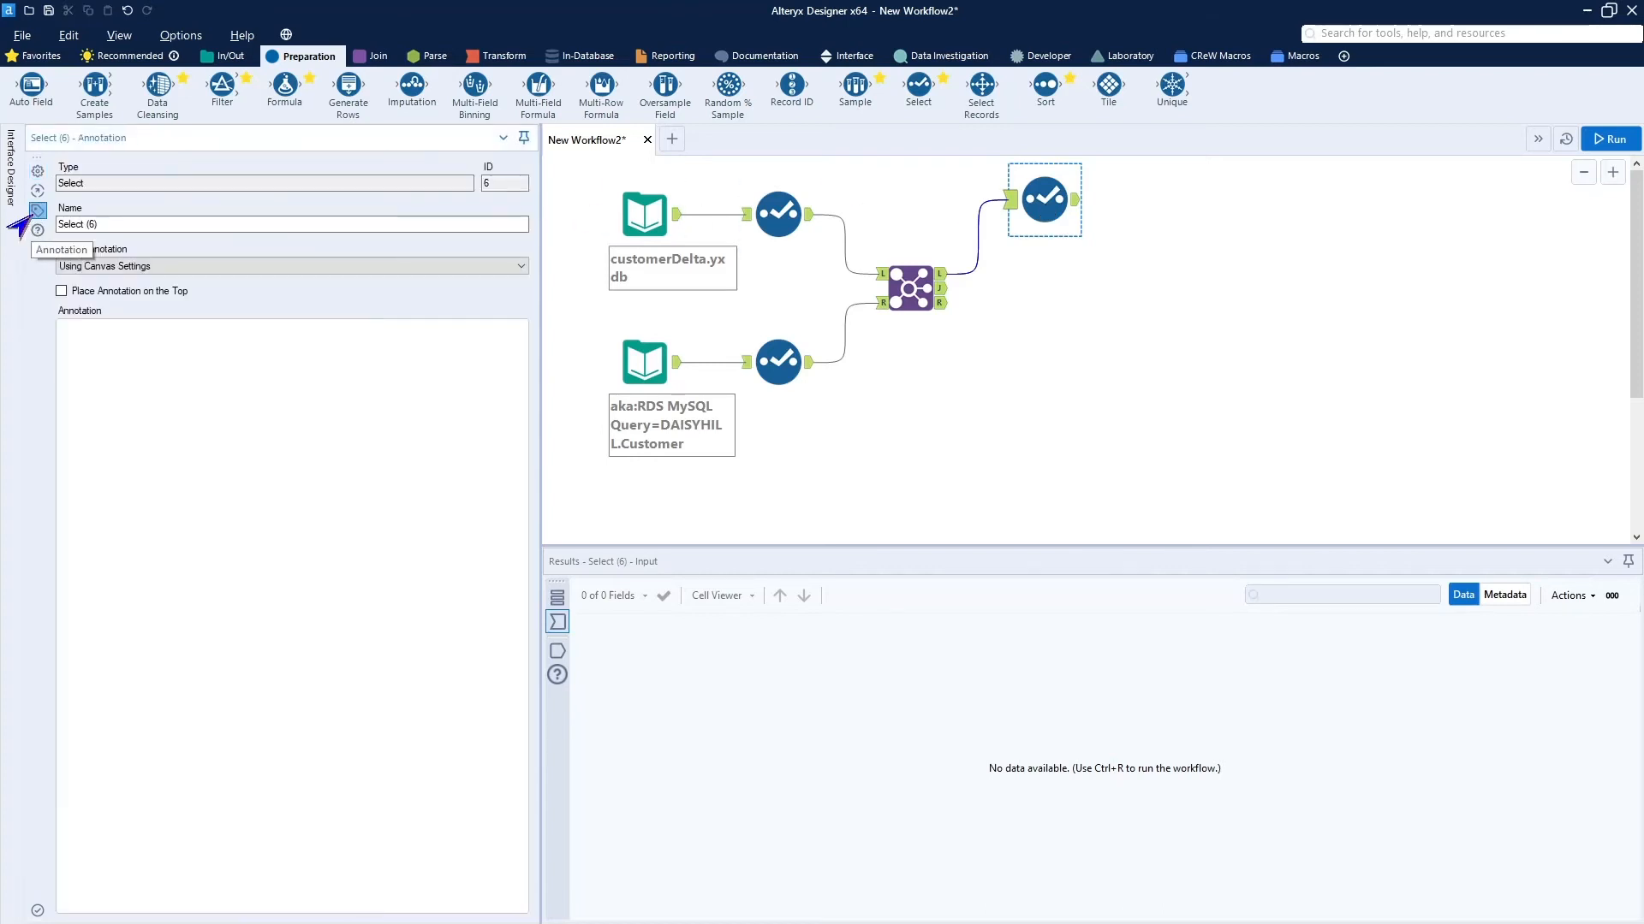
left_click(138, 342)
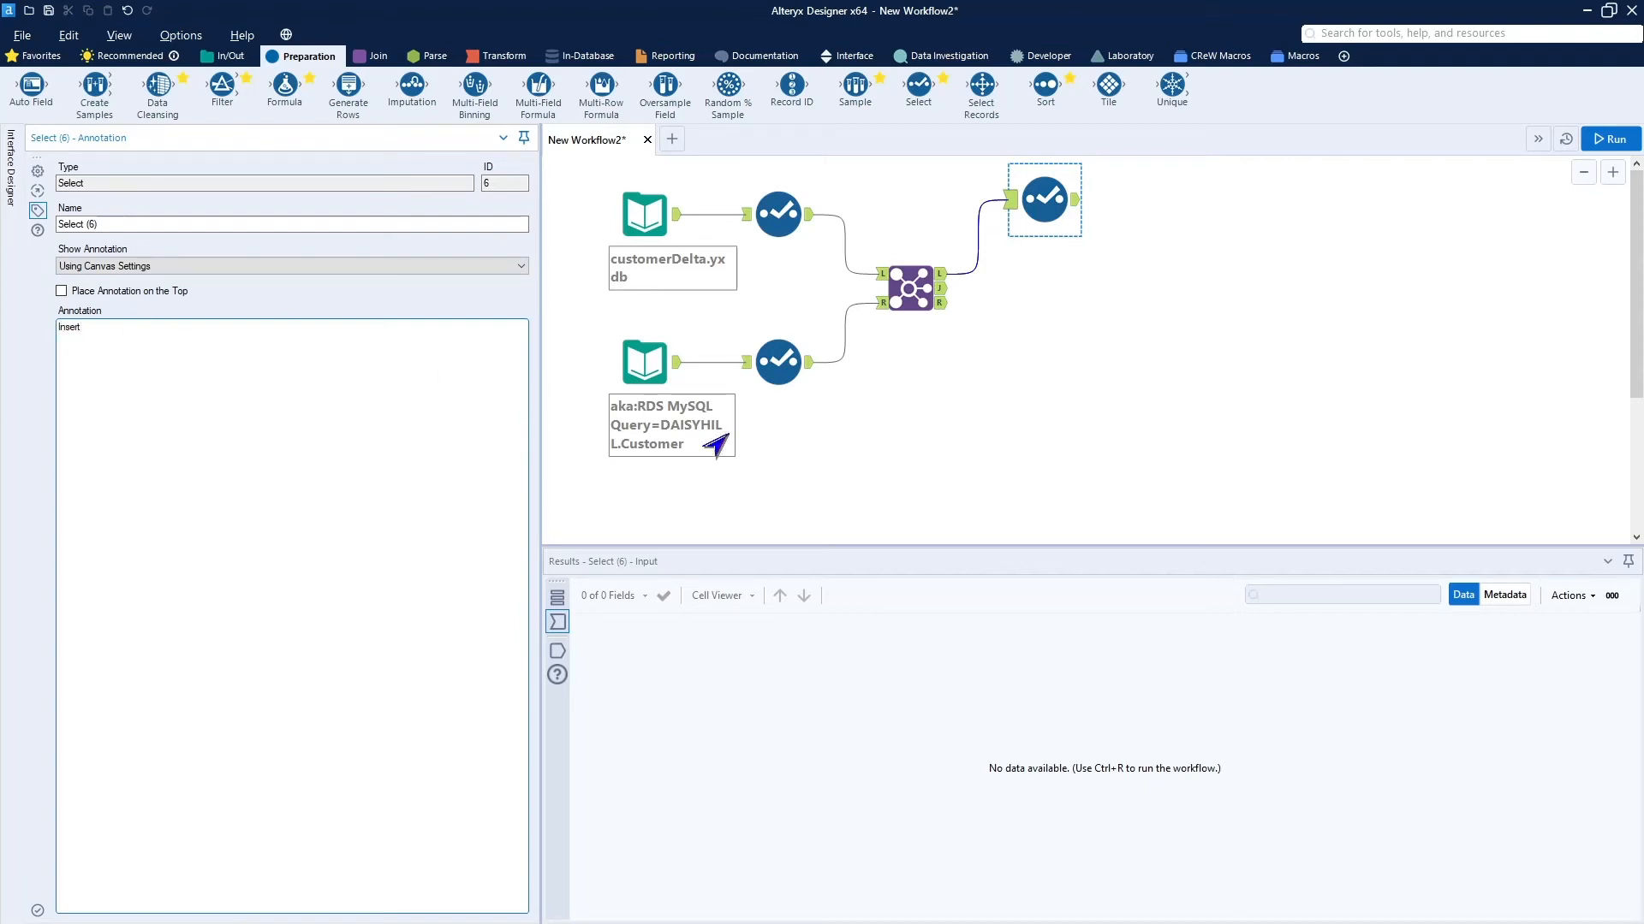
left_click(1050, 435)
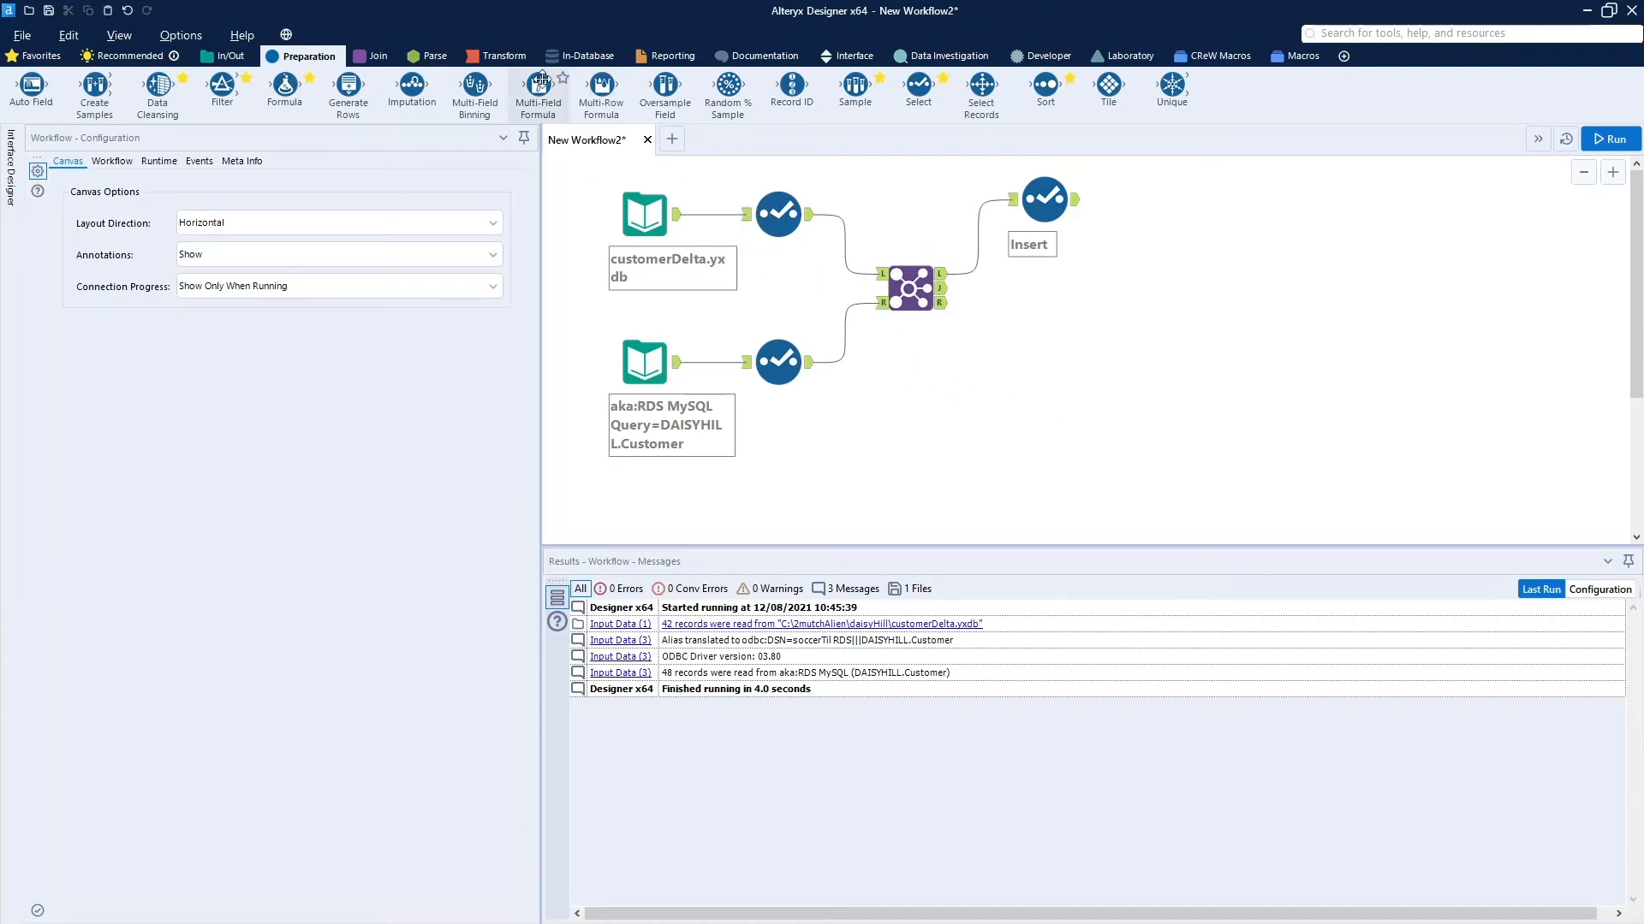
Attach a Select tool to the Join's J output below the Insert Select and annotate it "update"
left_click_drag(918, 86, 1042, 288)
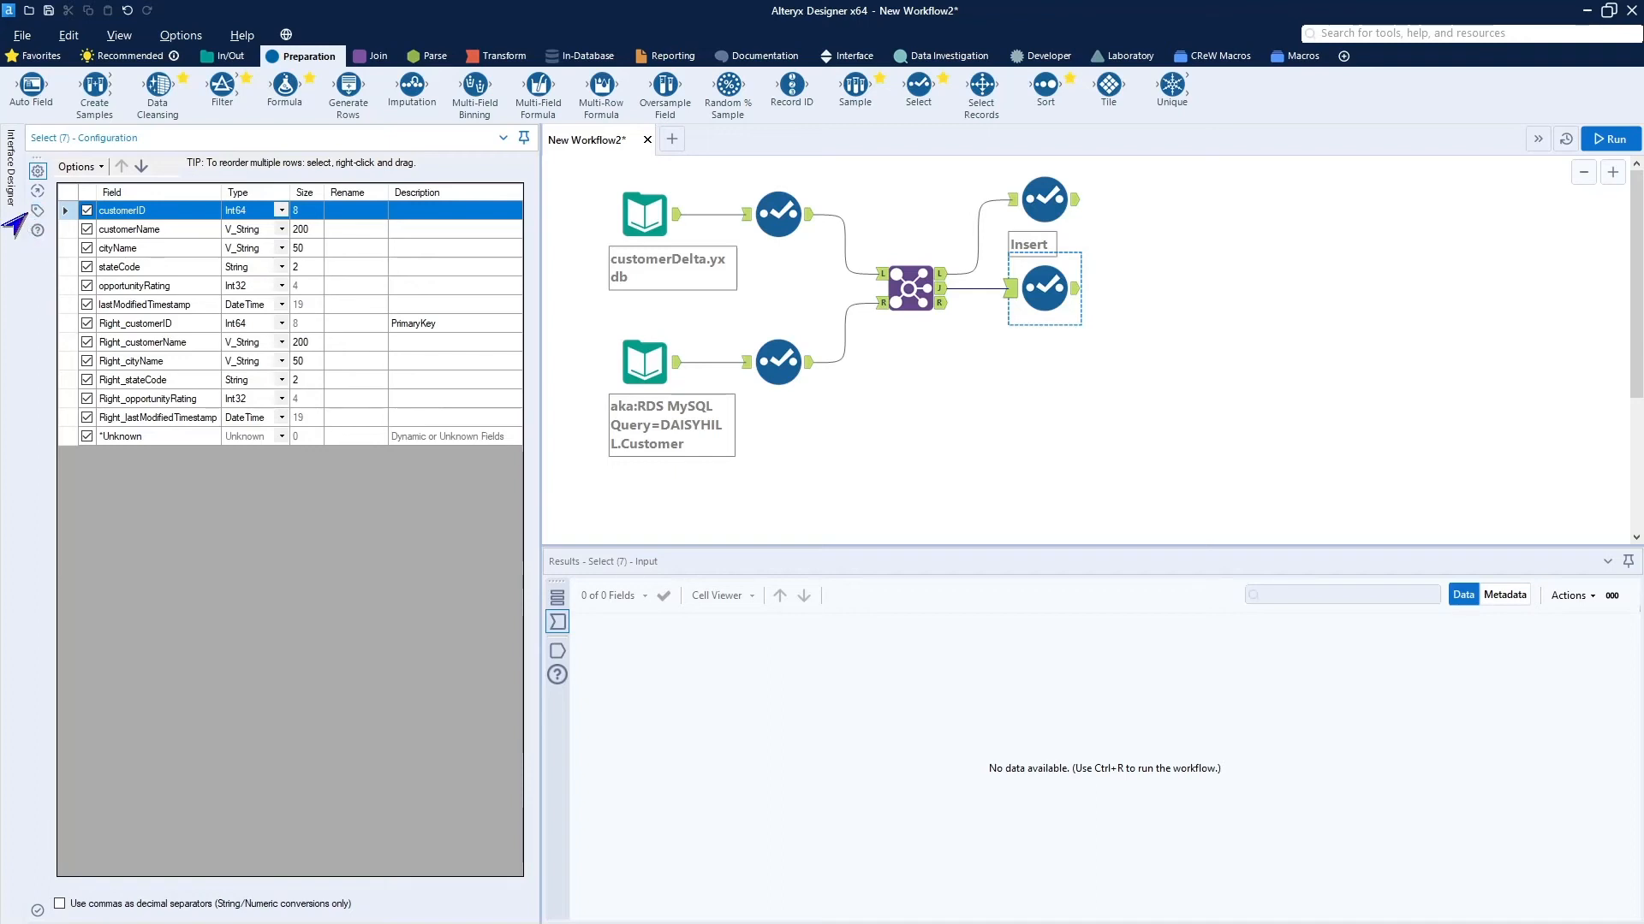
left_click(37, 211)
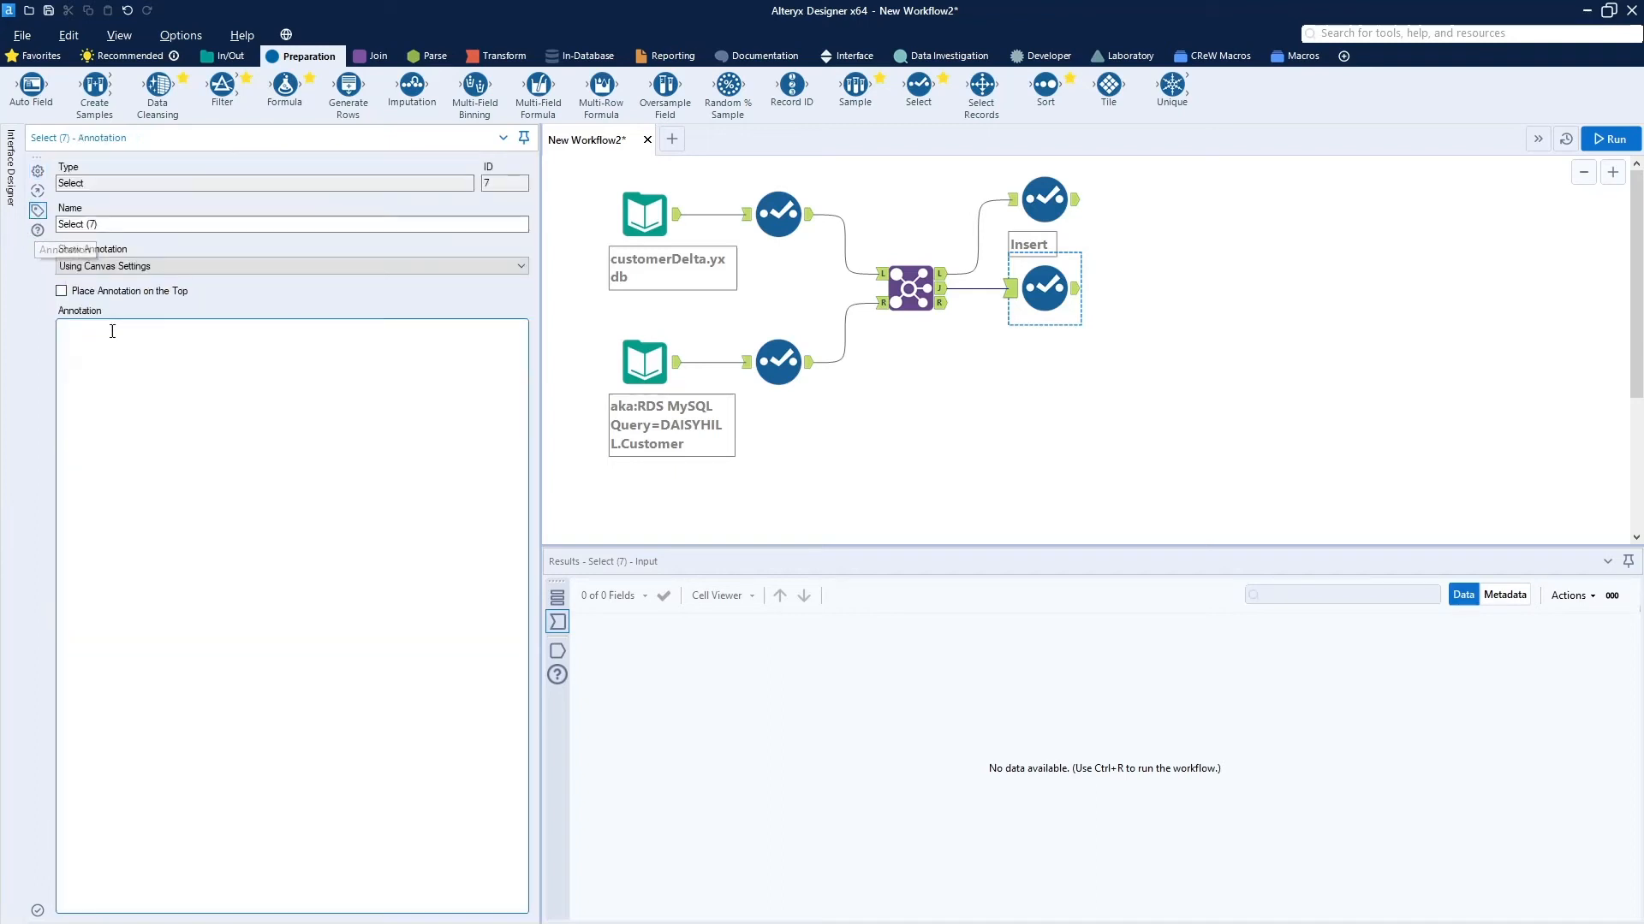
left_click(187, 379)
type("update")
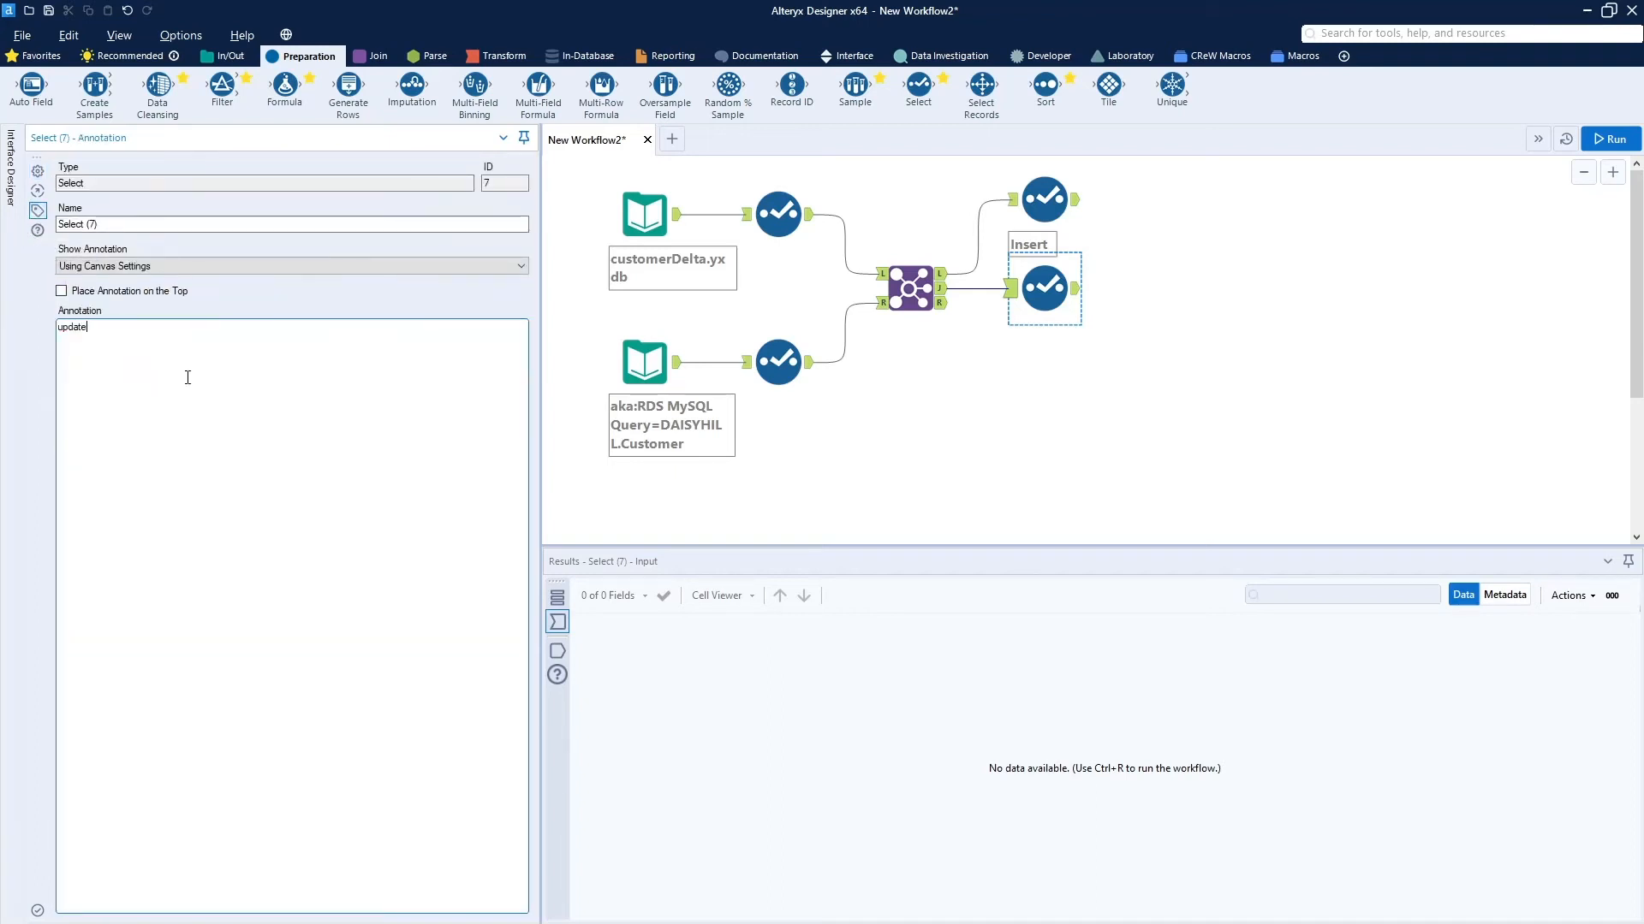
left_click(1045, 297)
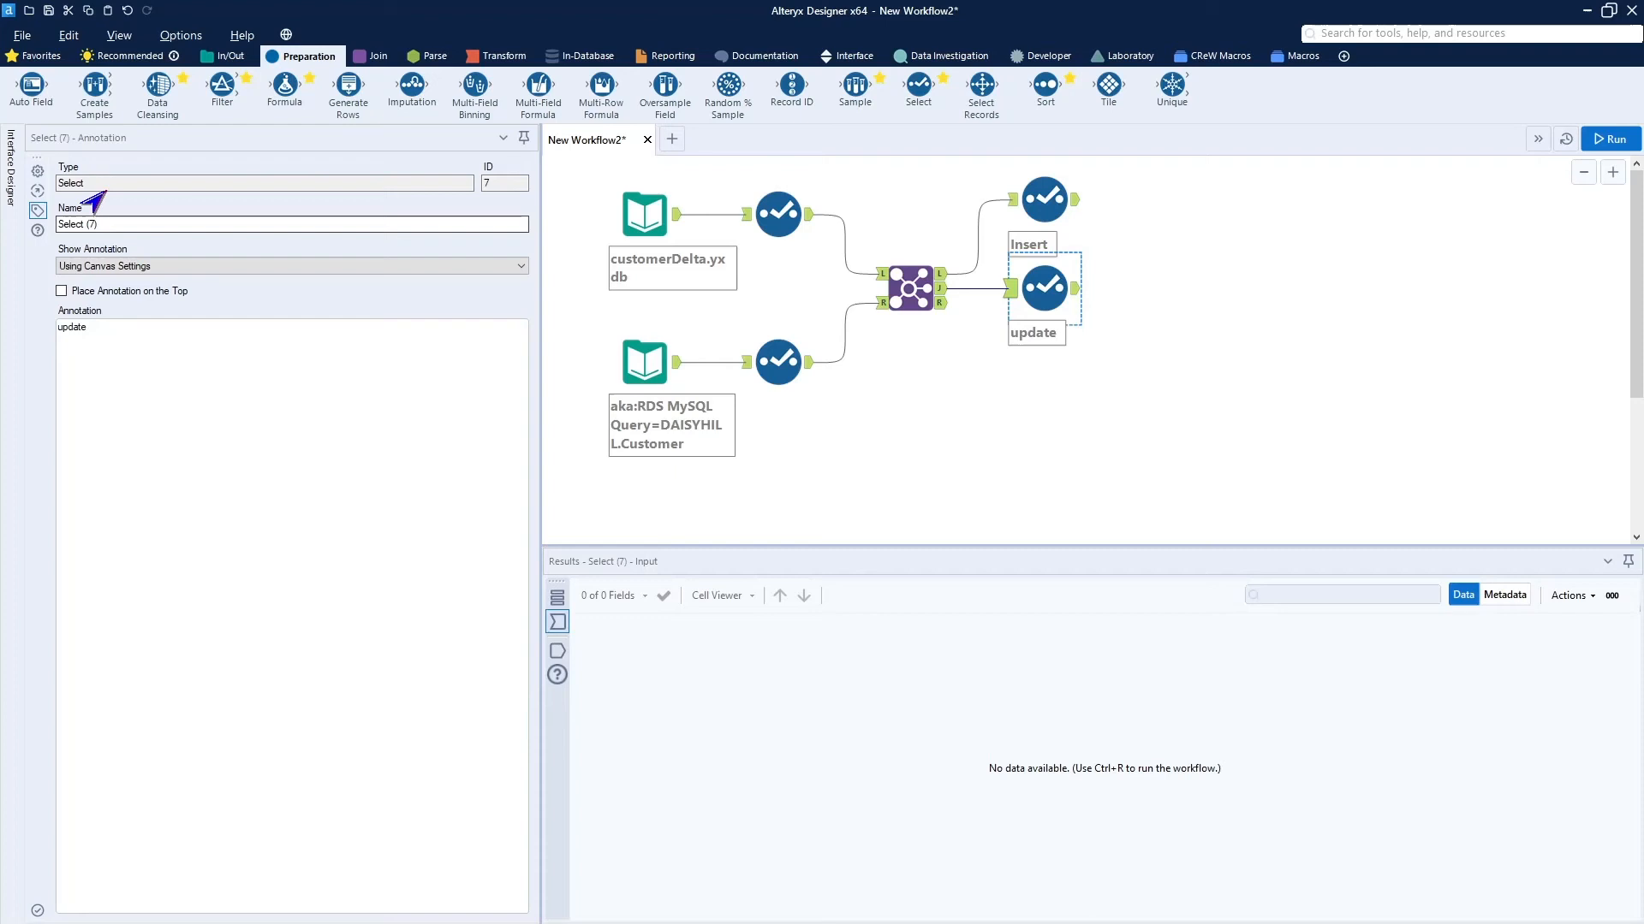
Exclude all six Right_ fields, from Right_customerID to Right_lastModifiedTimestamp, in the update Select tool
left_click(37, 170)
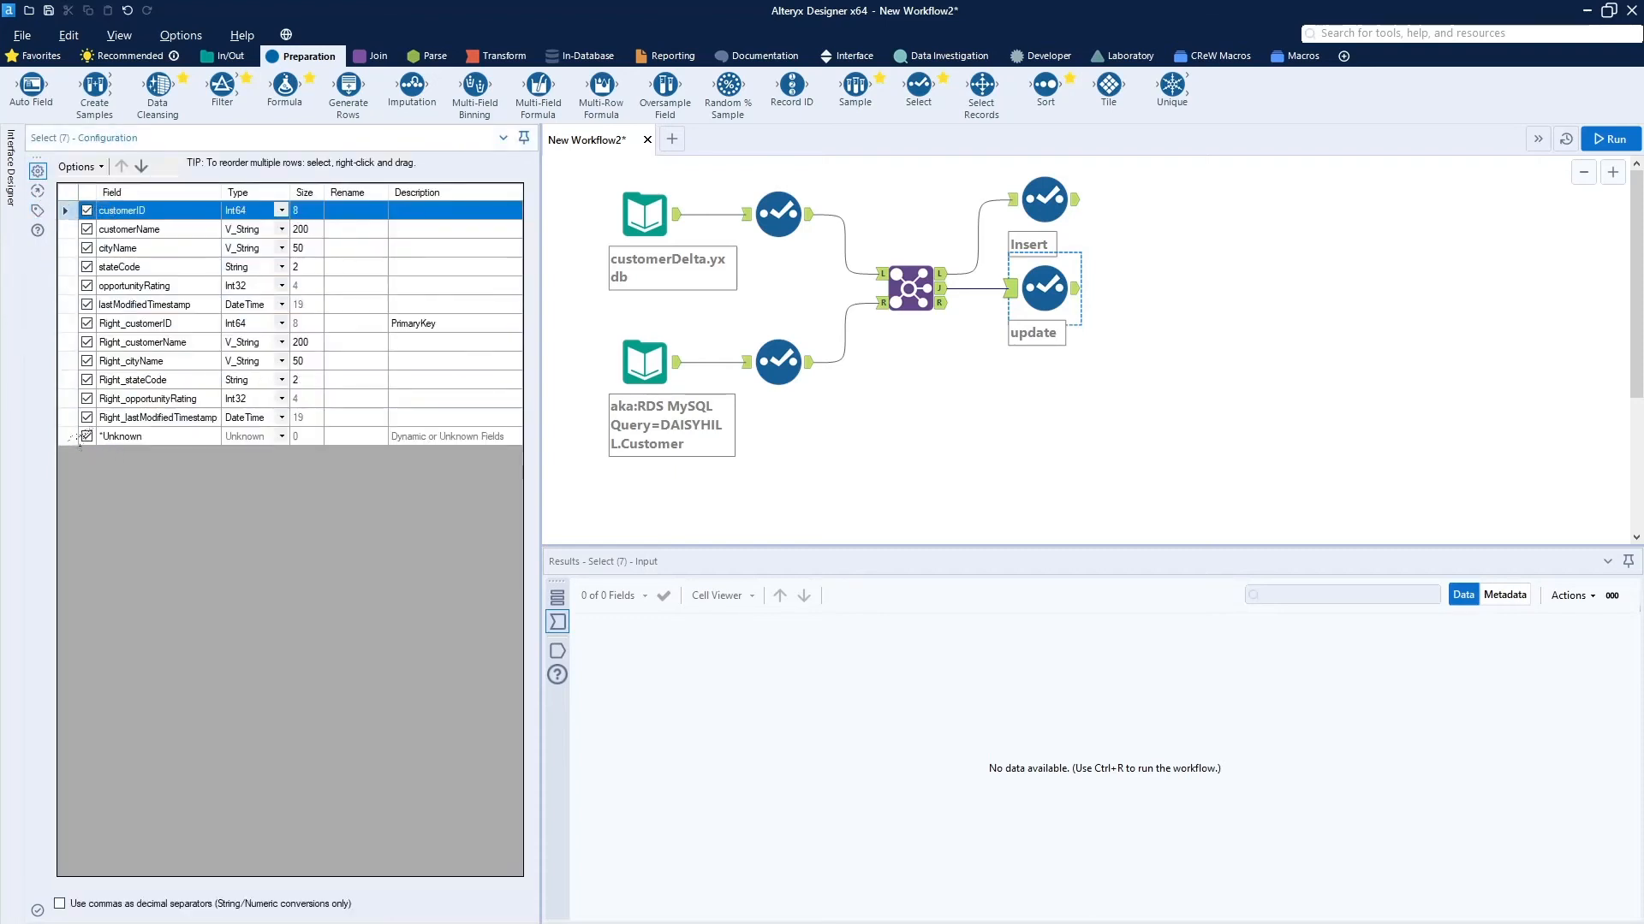
left_click(85, 417)
left_click(86, 398)
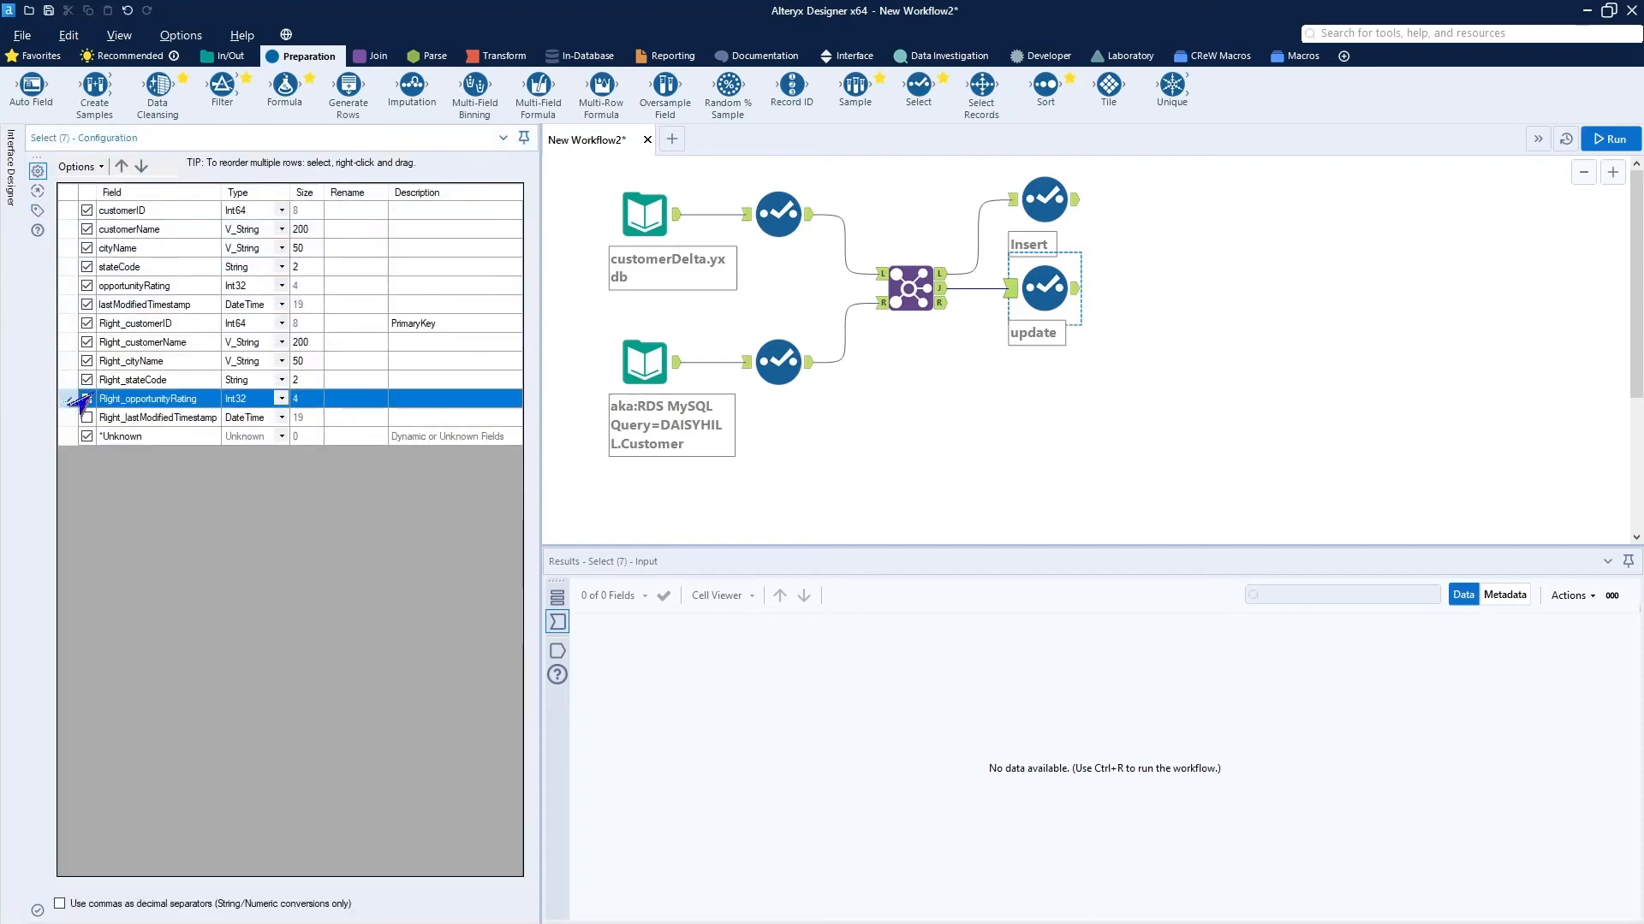
left_click(81, 379)
left_click(82, 360)
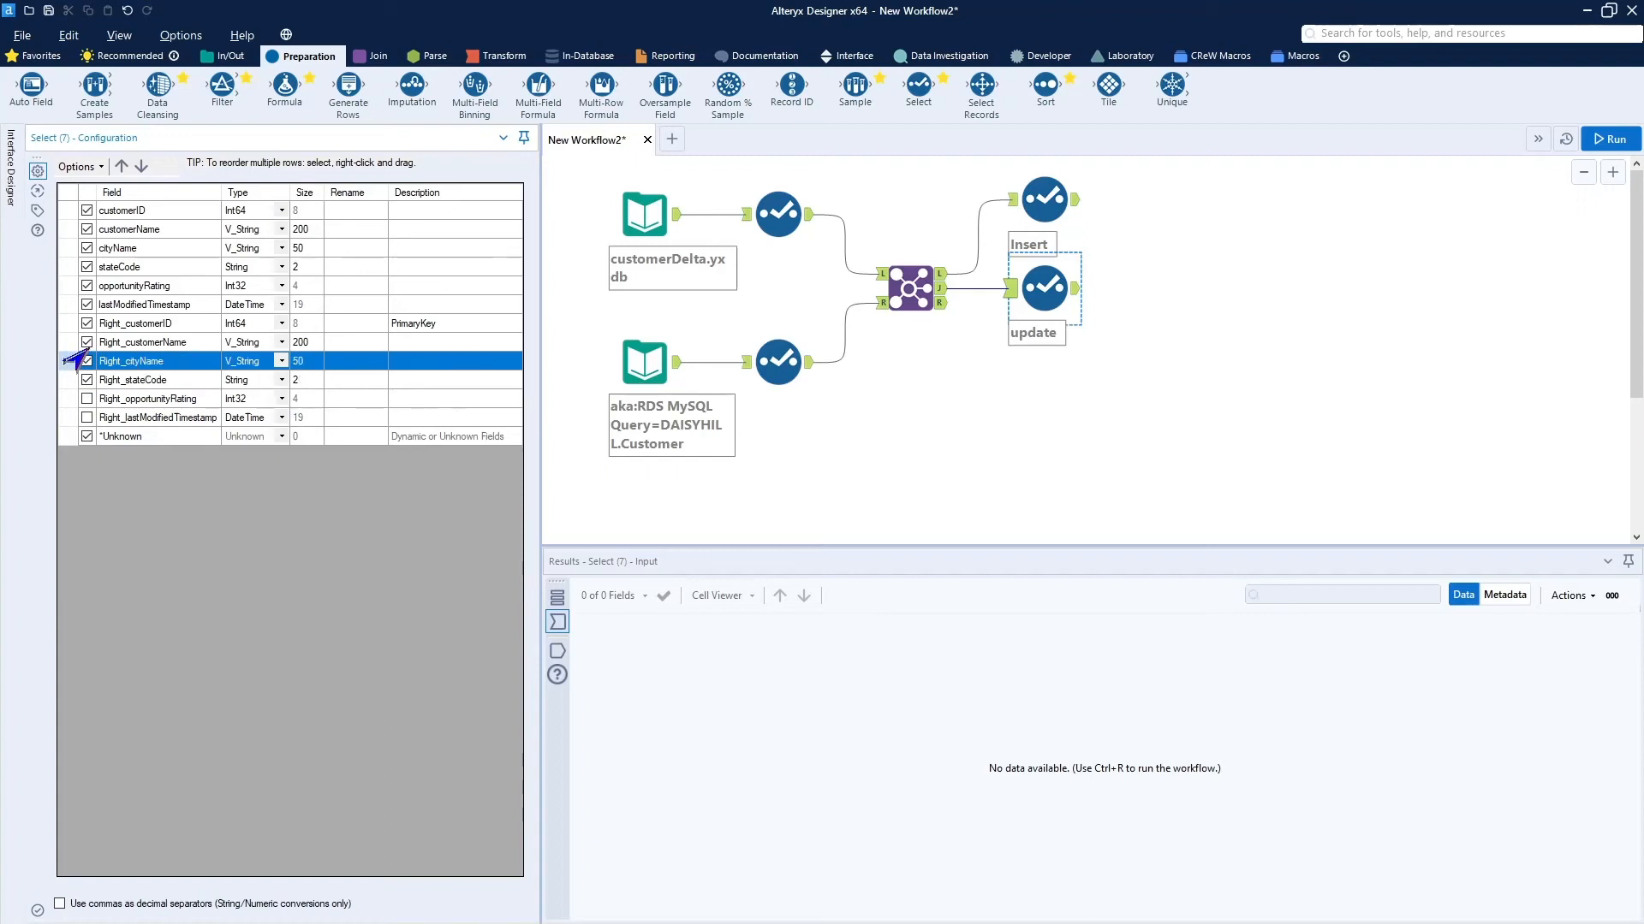
left_click(86, 342)
left_click(86, 361)
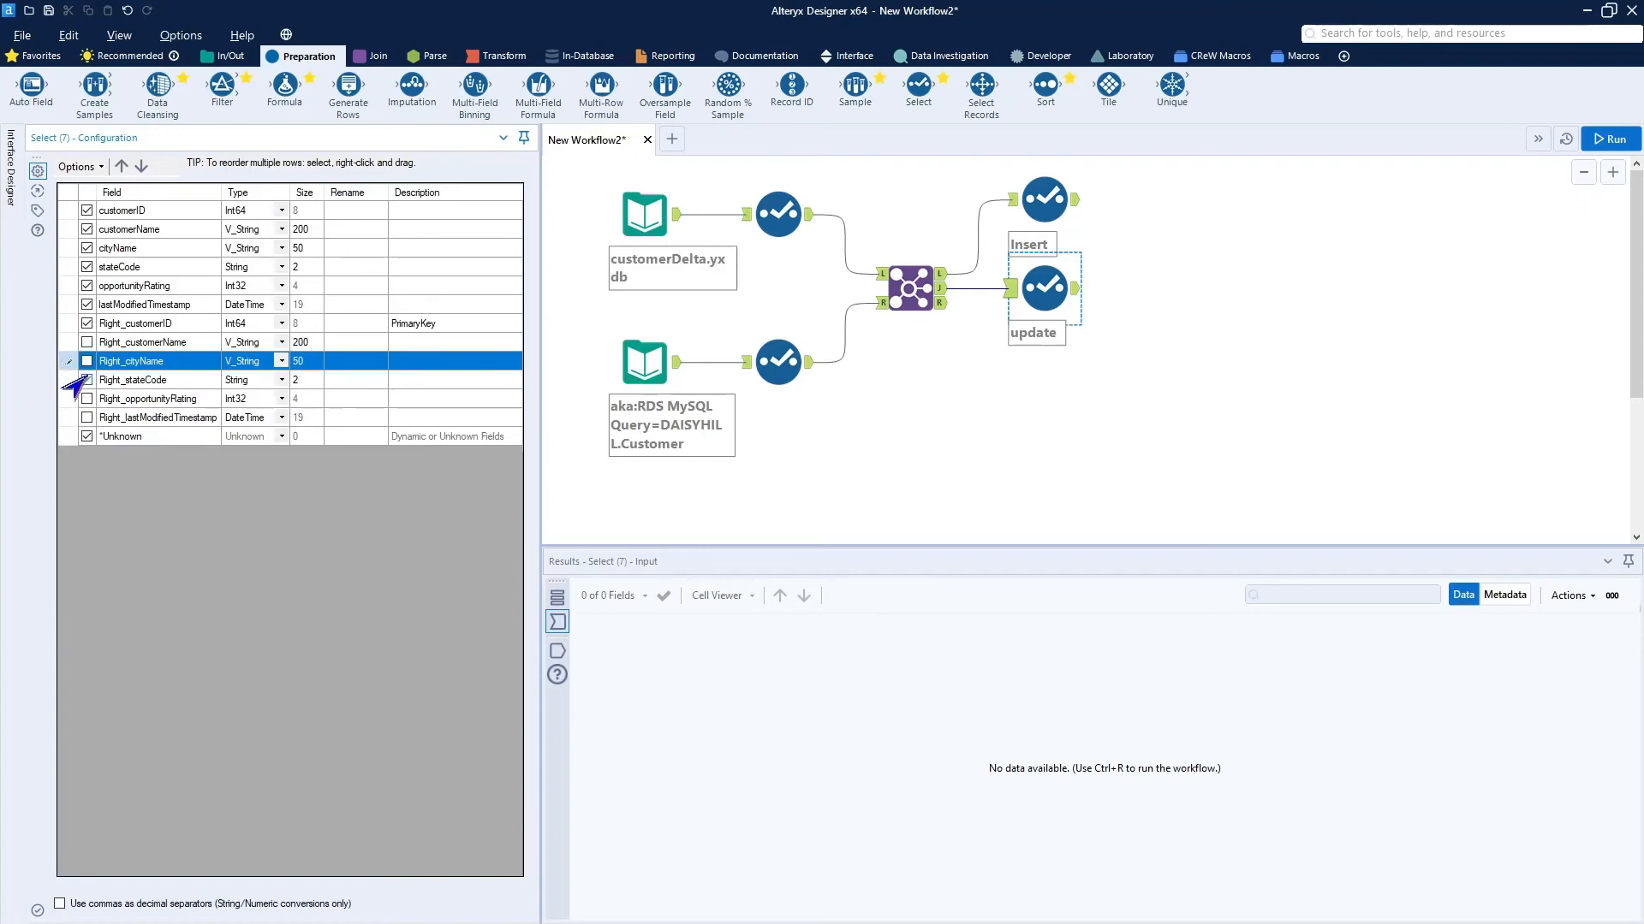
left_click(85, 379)
left_click(85, 323)
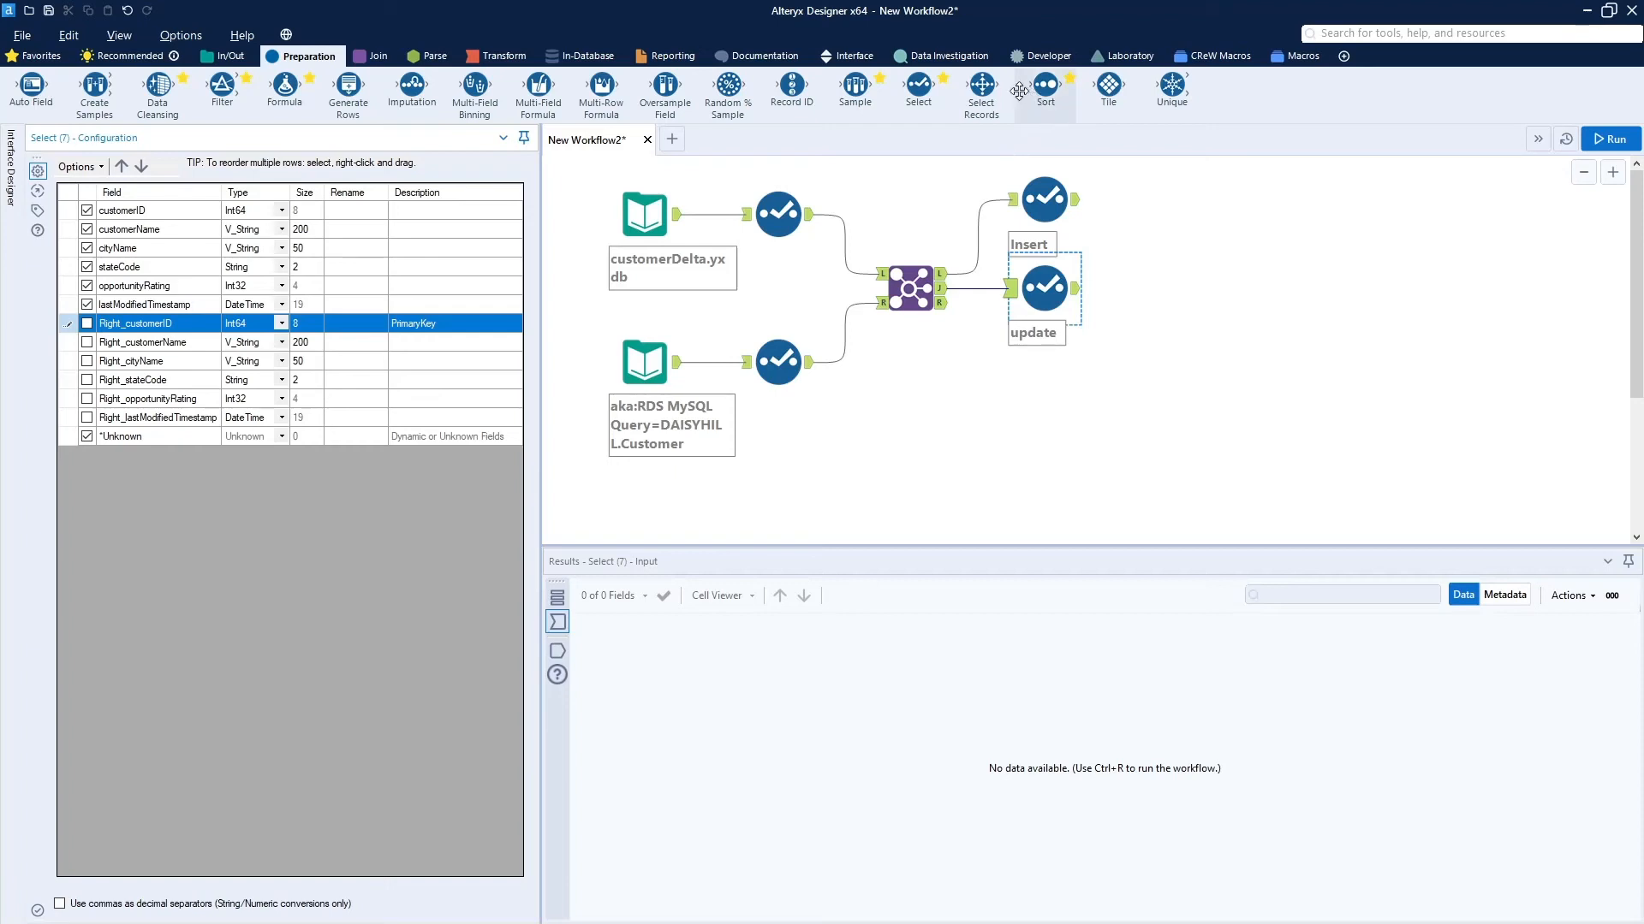
Attach a Select tool to the Join's right output below the update Select and annotate it "unchanged"
left_click_drag(940, 86, 1044, 394)
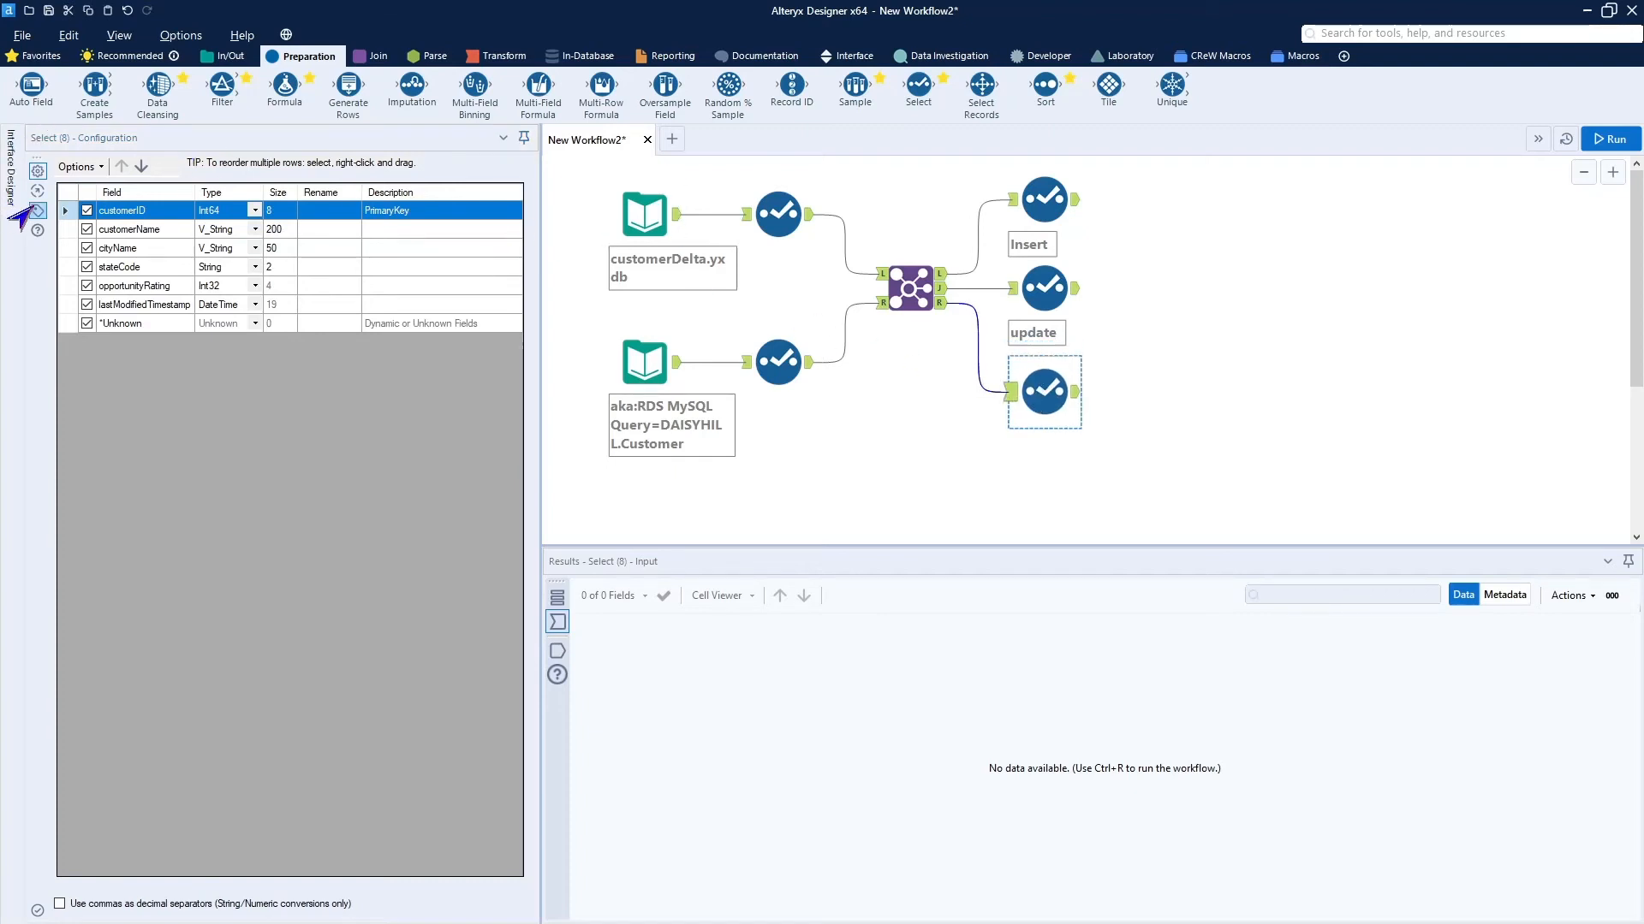
left_click(38, 210)
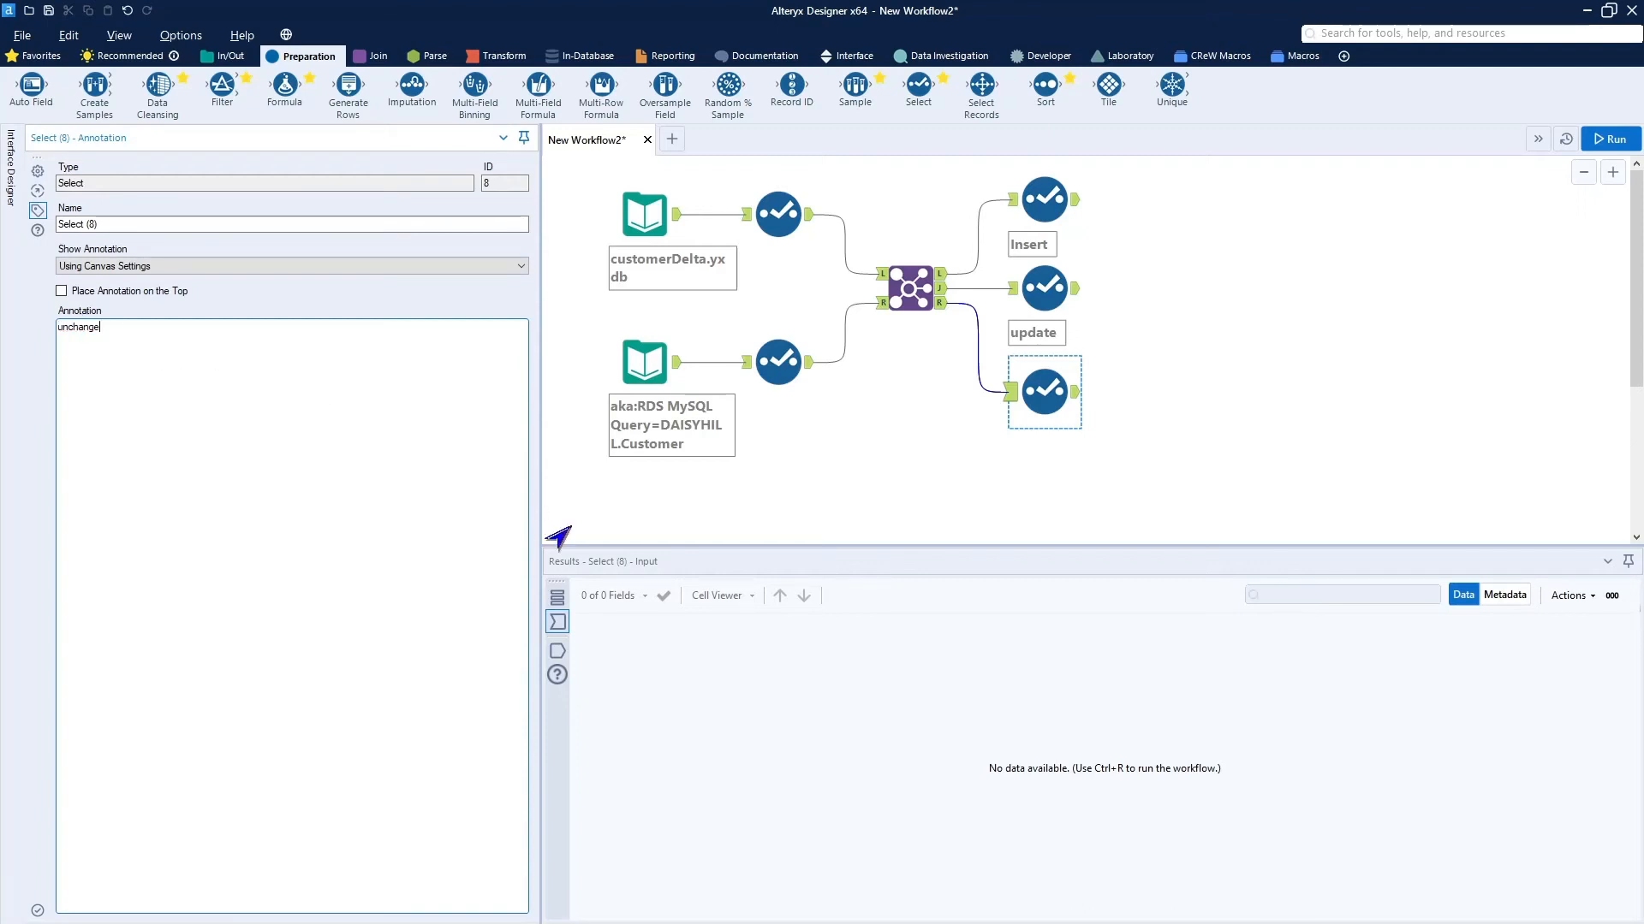
left_click(1289, 401)
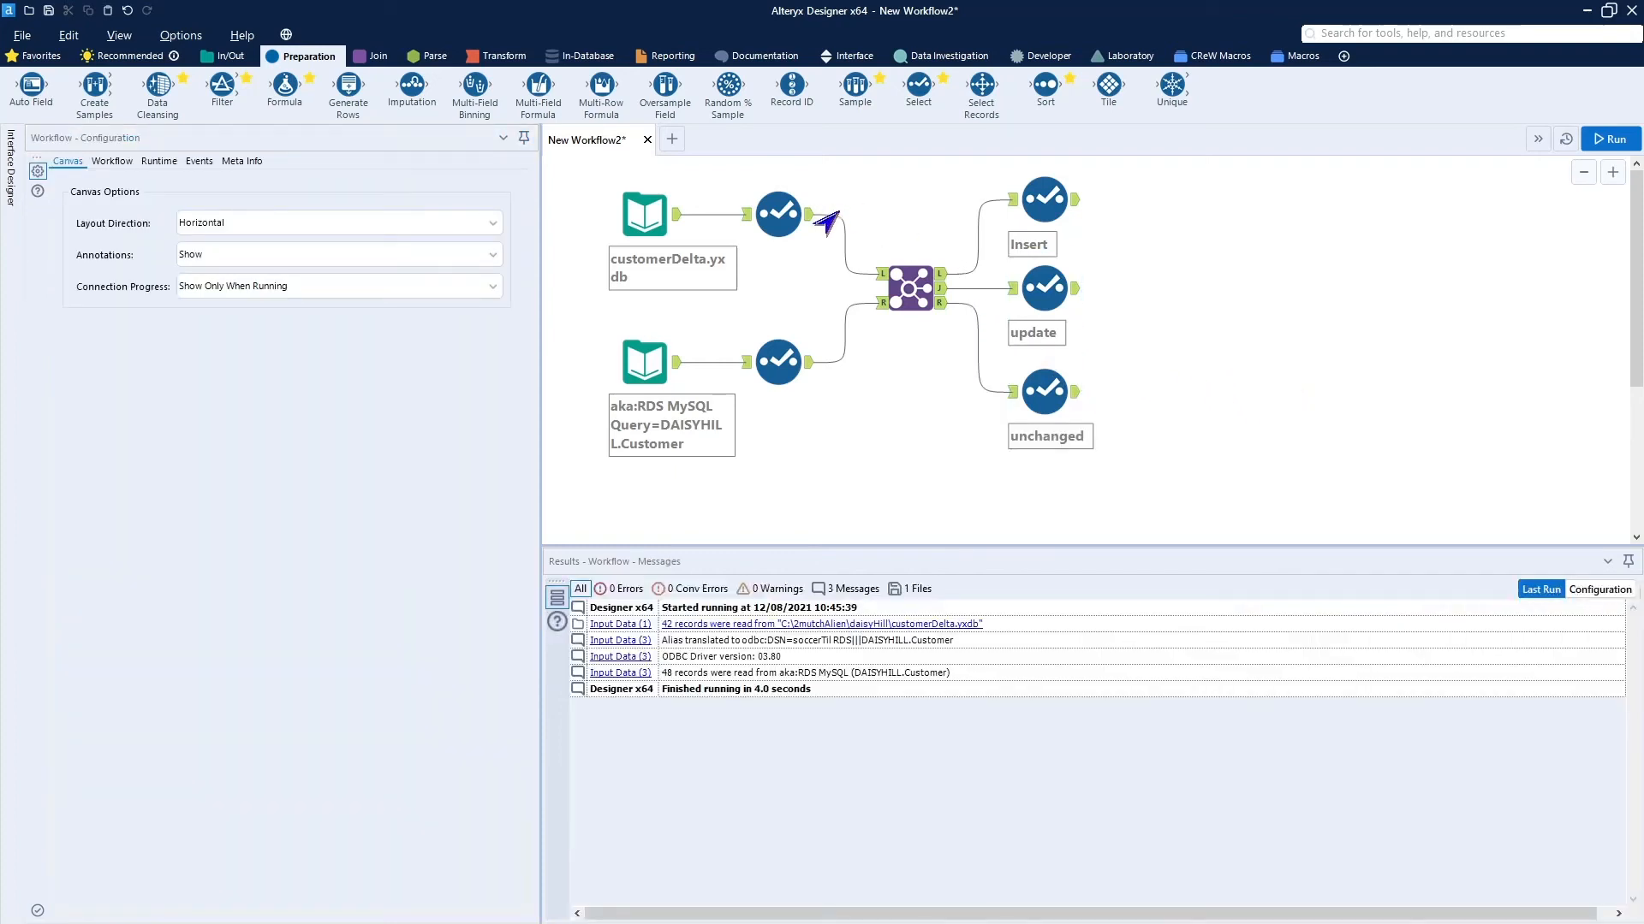
Add a Union tool and connect the Insert, update and unchanged Select tools to its input
left_click(1044, 394)
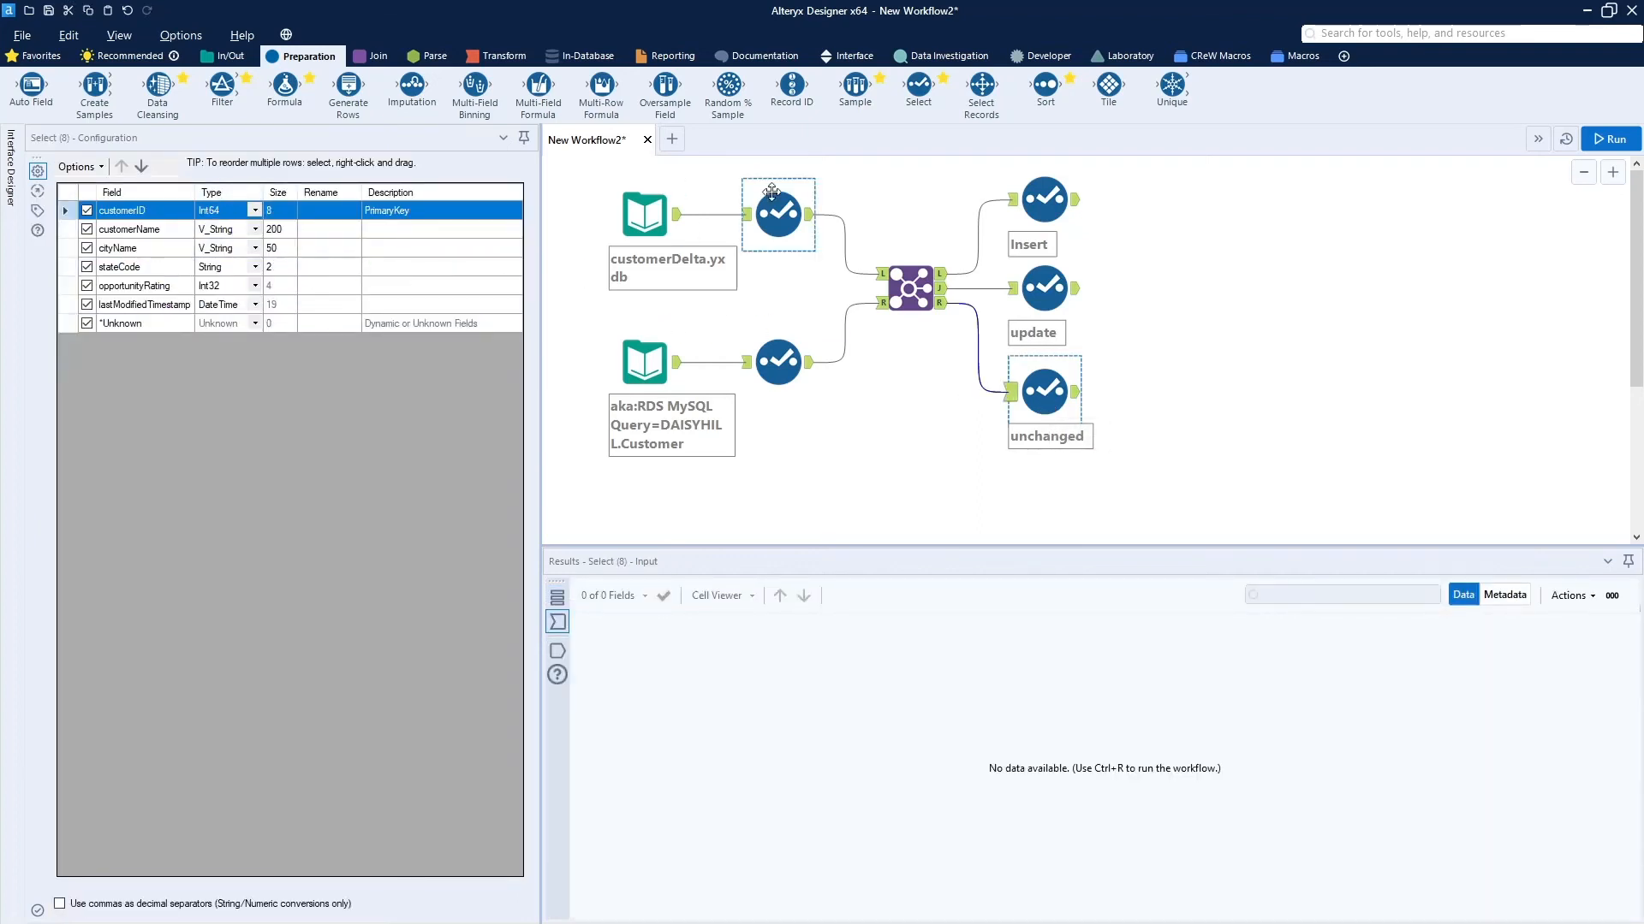
left_click(374, 56)
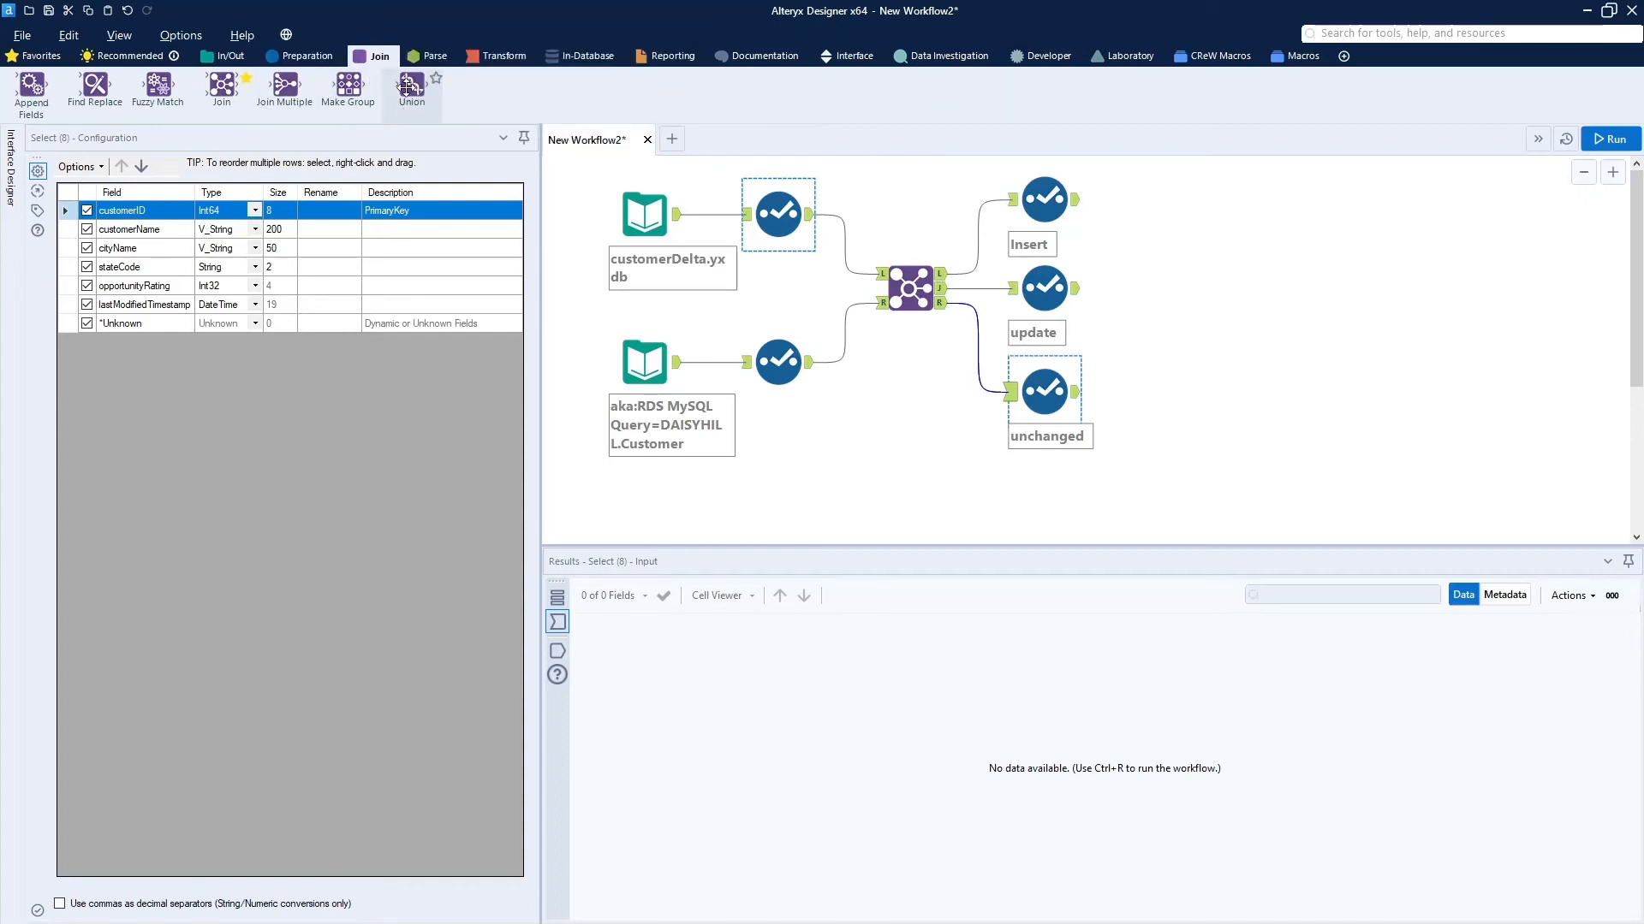
left_click_drag(407, 85, 1206, 260)
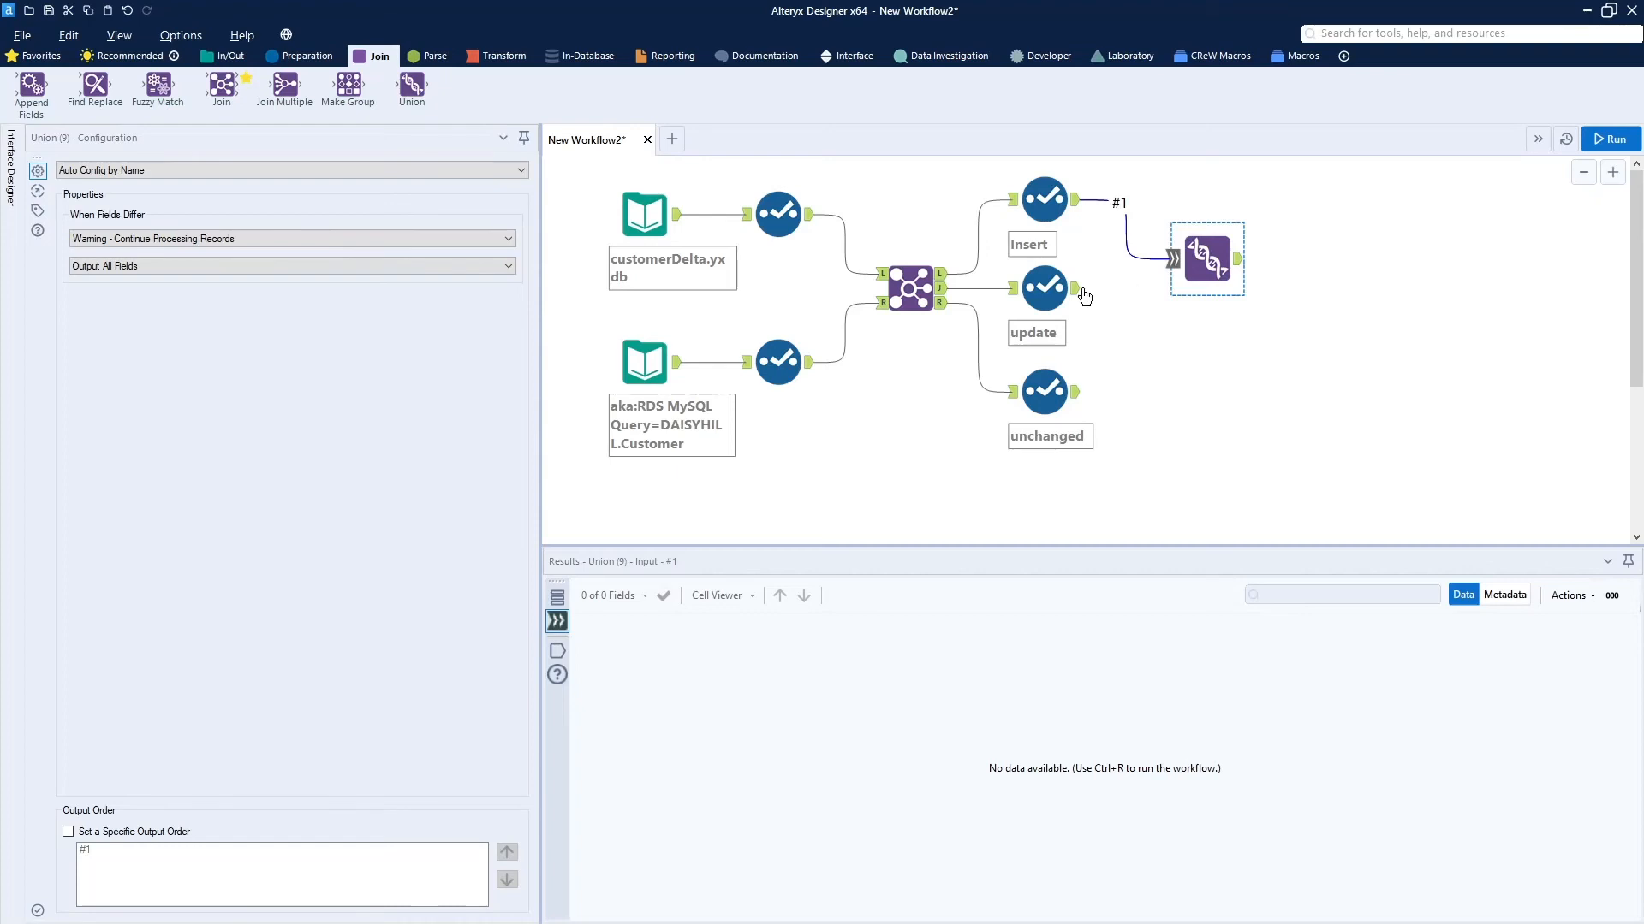
left_click_drag(1076, 287, 1173, 258)
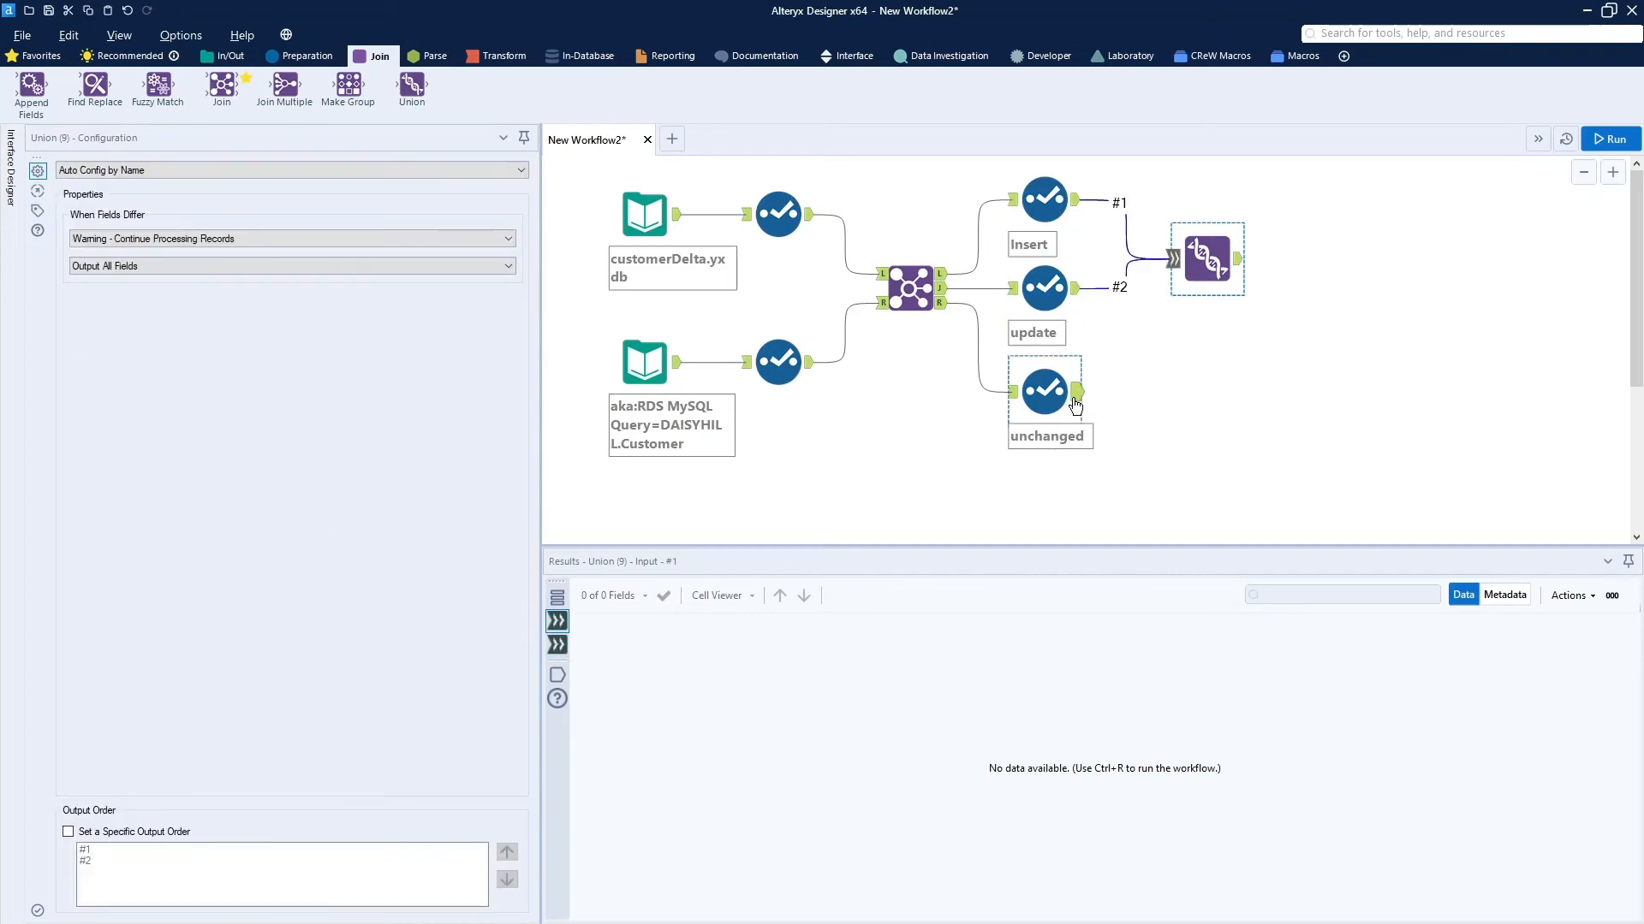
left_click_drag(1076, 392, 1211, 288)
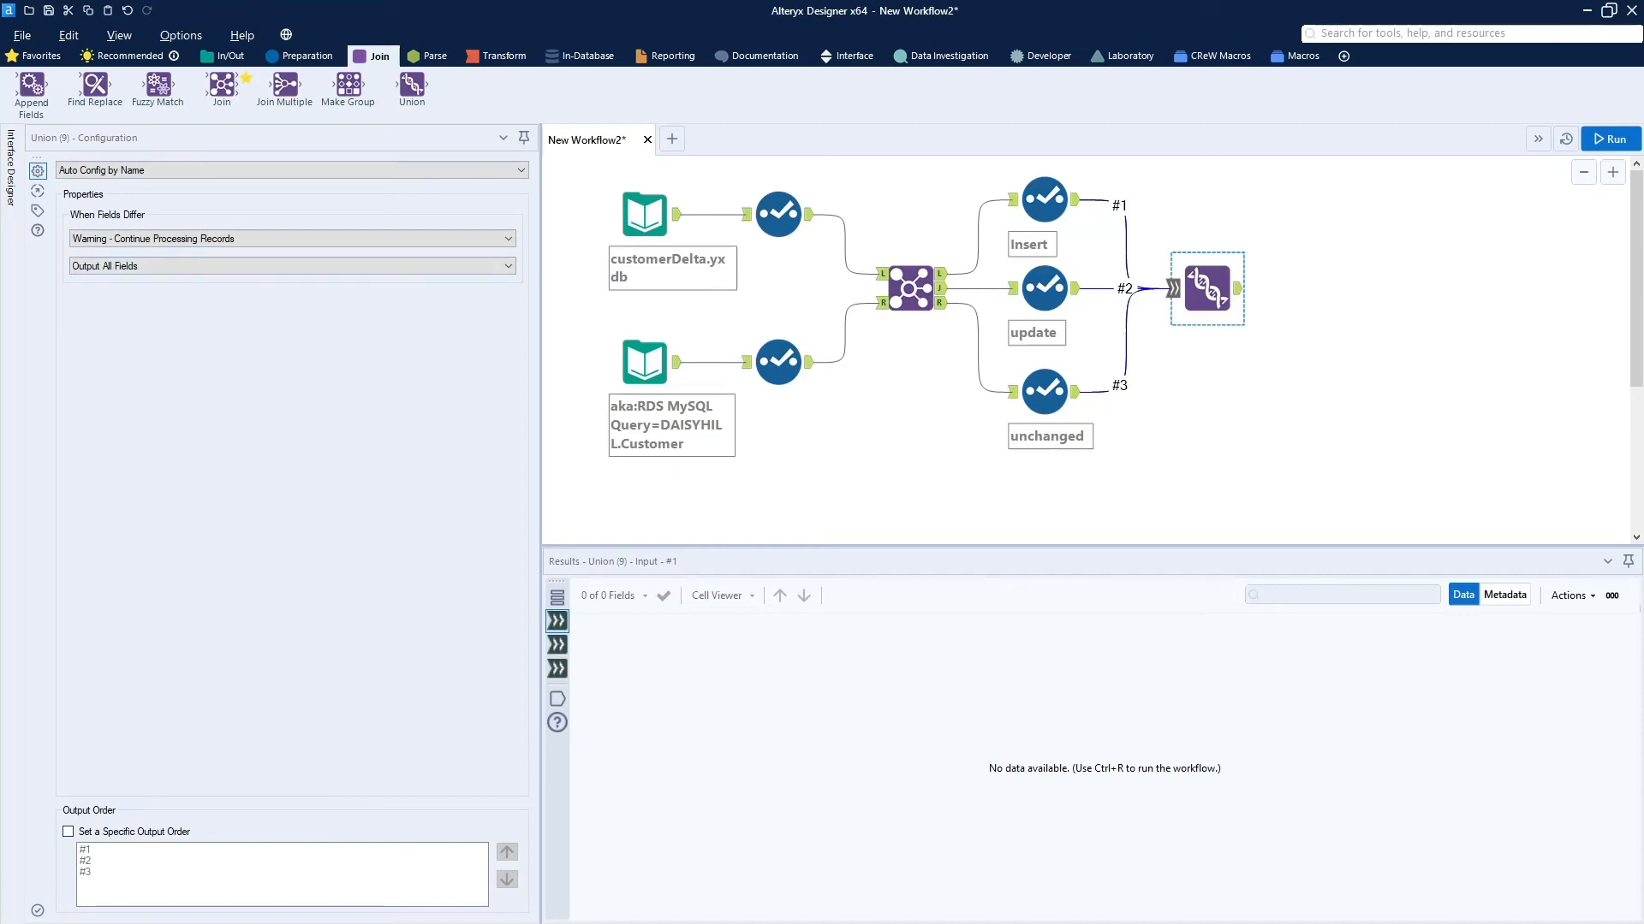
Paste the DAISYHILL.Customer Output Data tool, connect it after the Union, and run the workflow
left_click(1468, 451)
right_click(1469, 449)
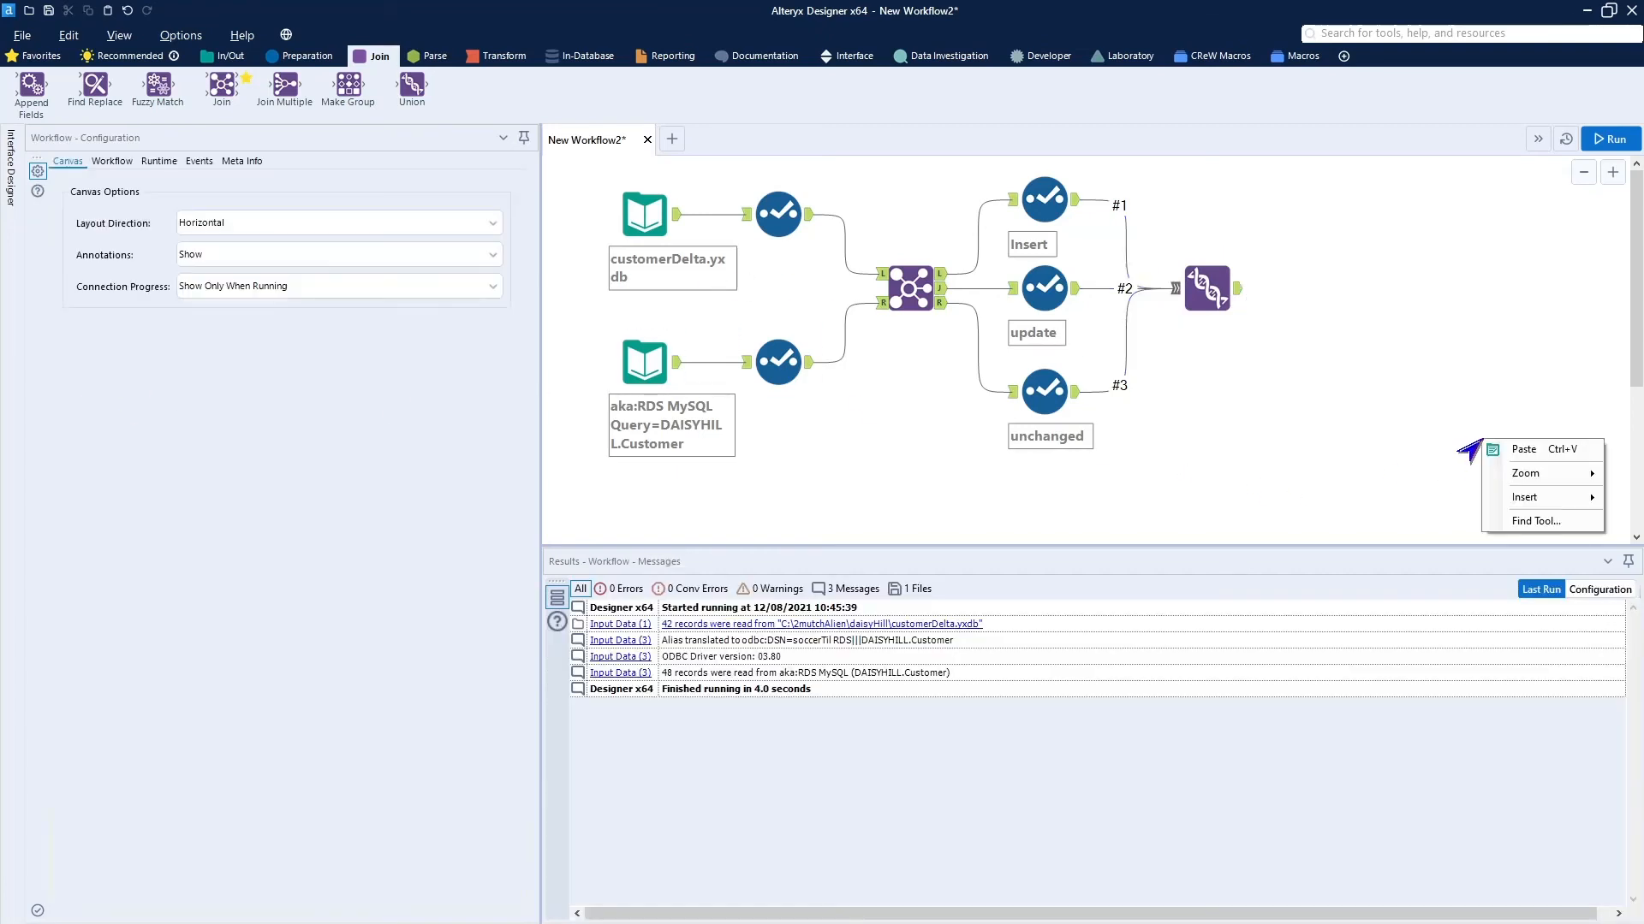
left_click(1519, 452)
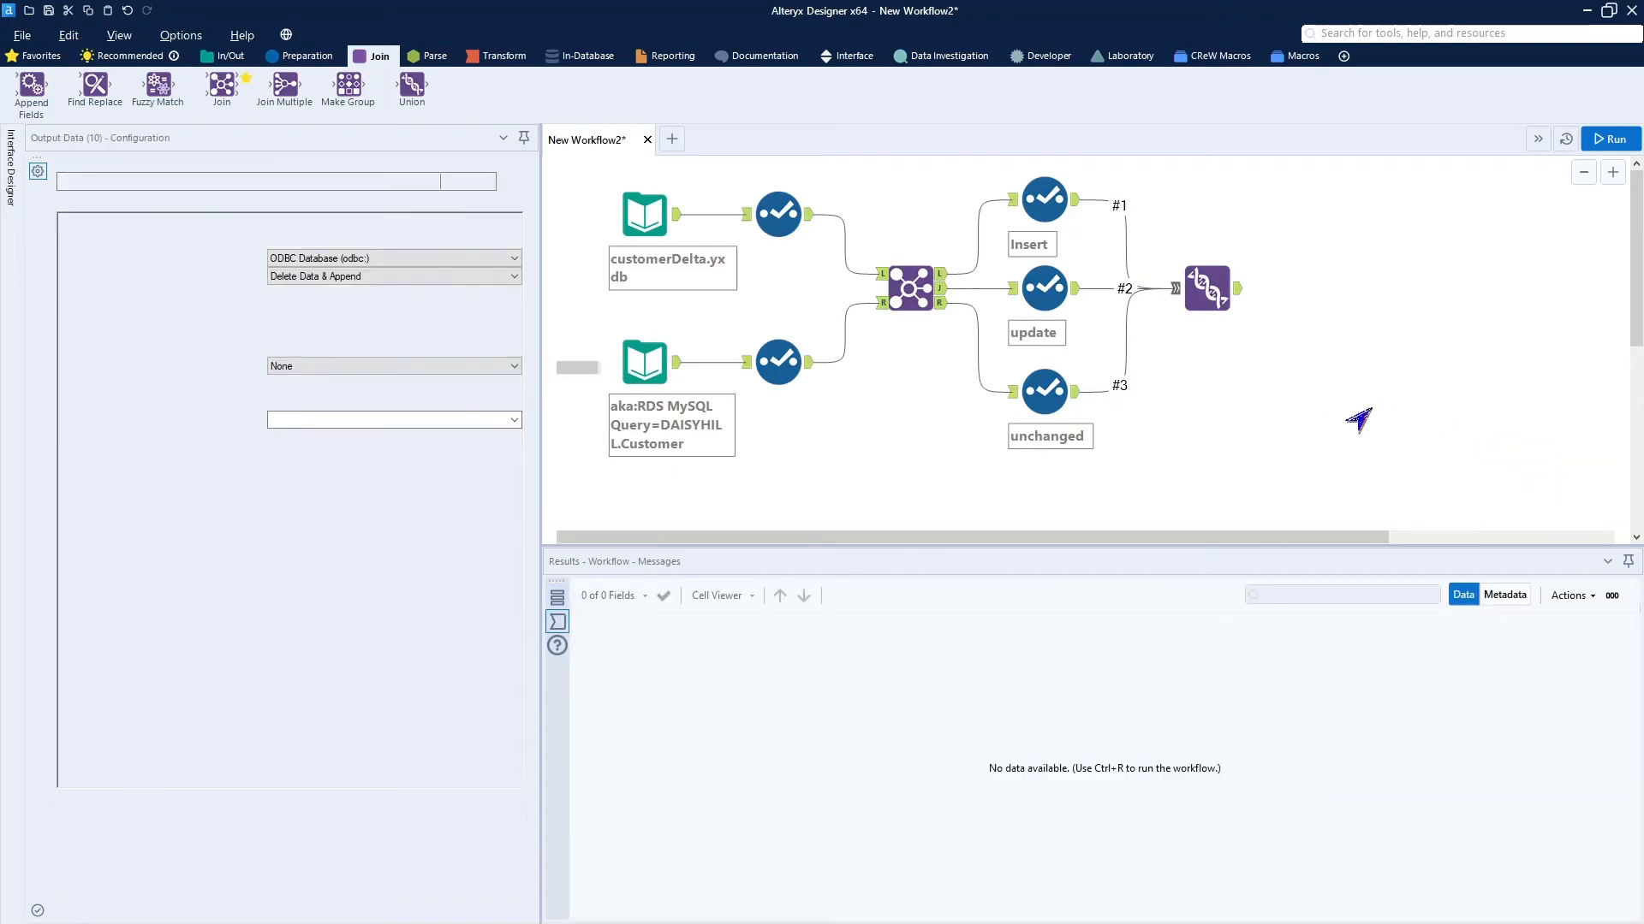
left_click_drag(1512, 480, 1306, 294)
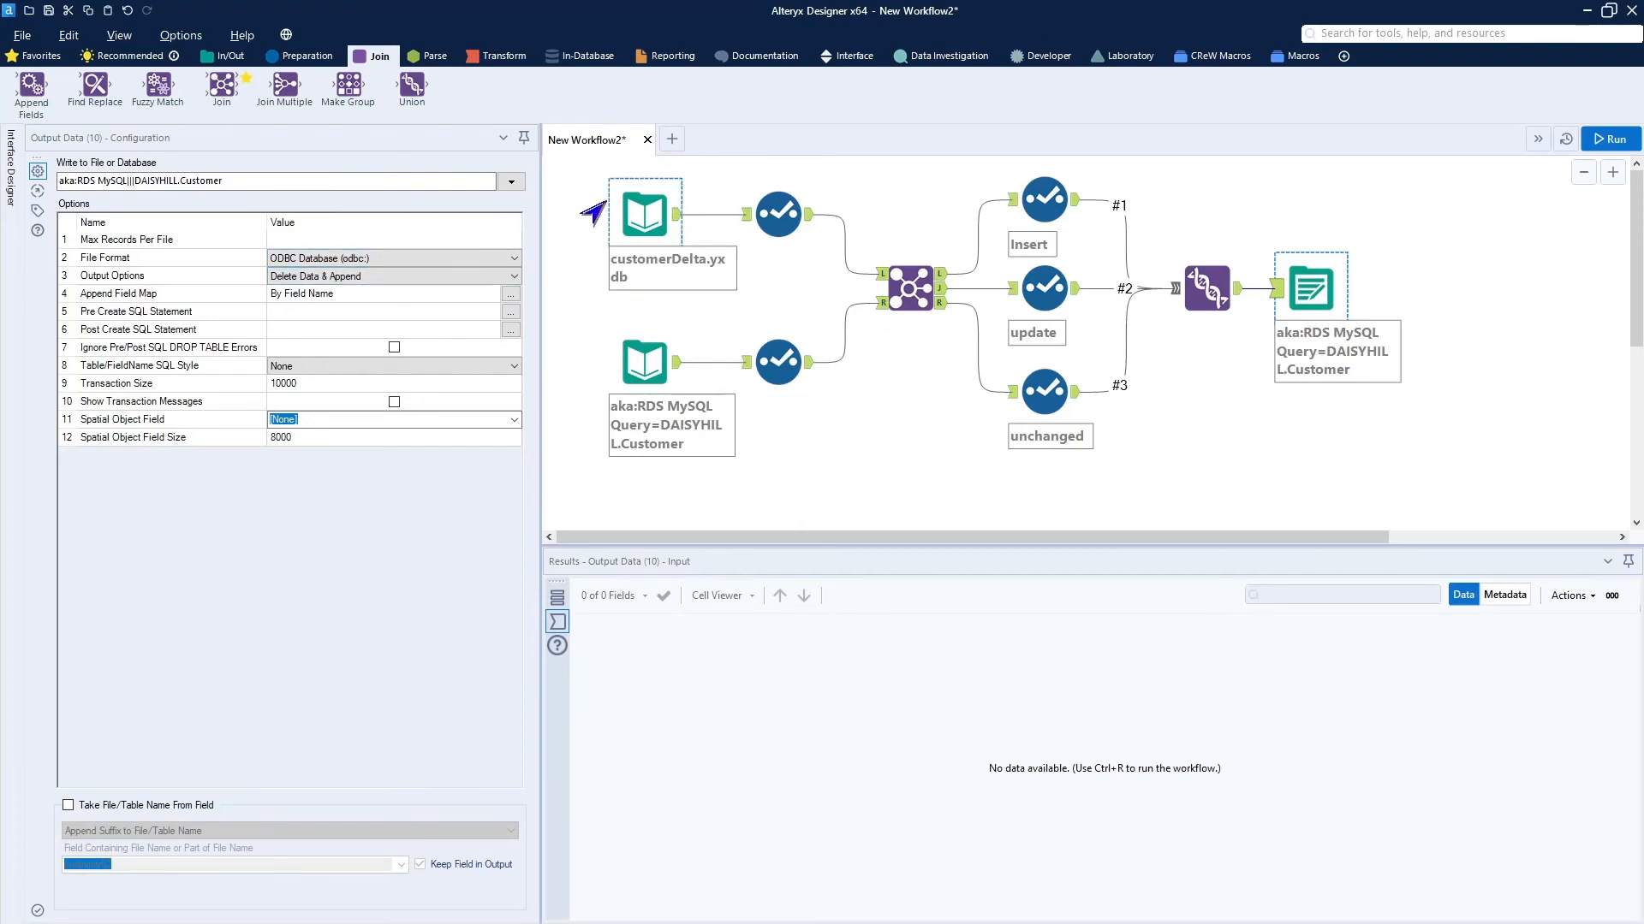
left_click(1598, 150)
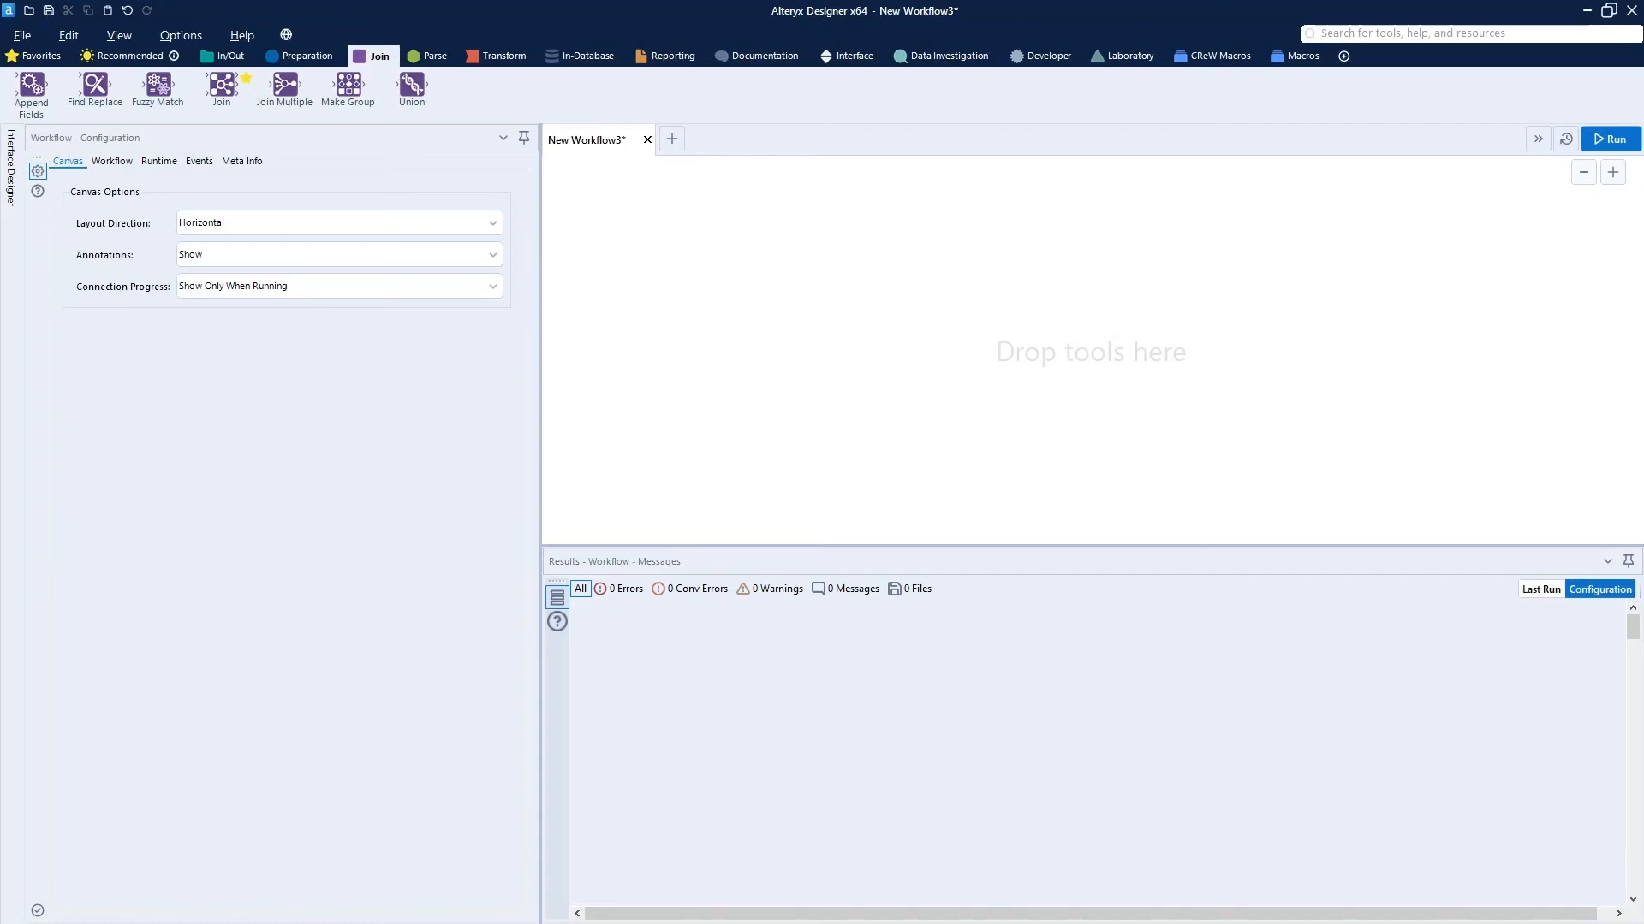
Paste the customerDelta.yxdb input with its Select into New Workflow3, run it, and move both tools up and slightly left
left_click(629, 310)
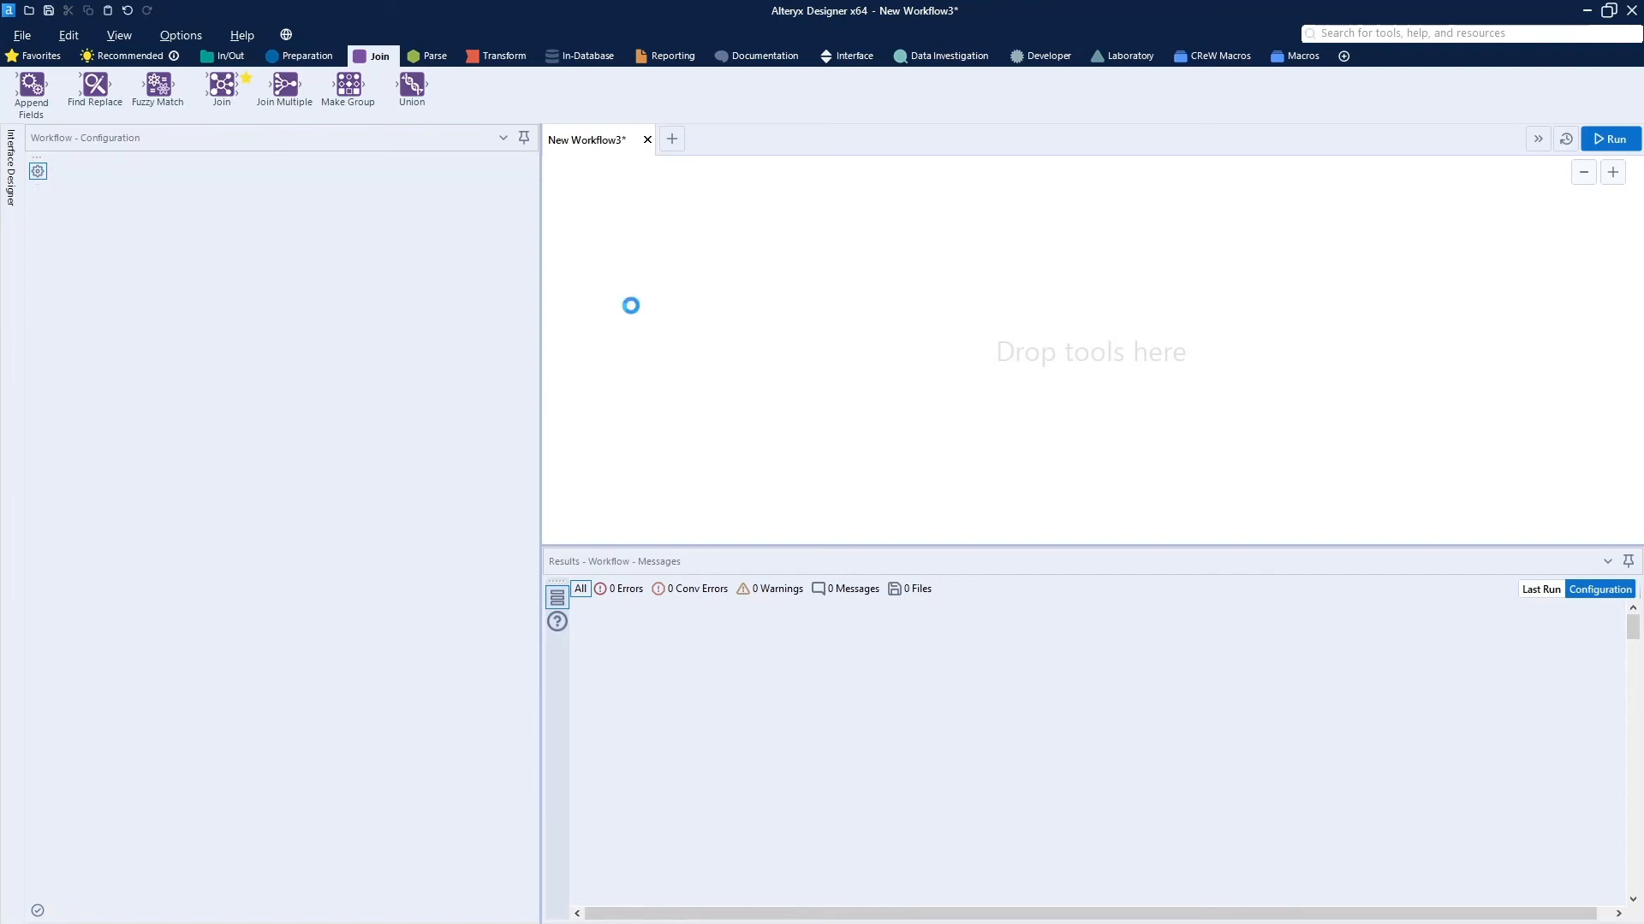
left_click(1585, 146)
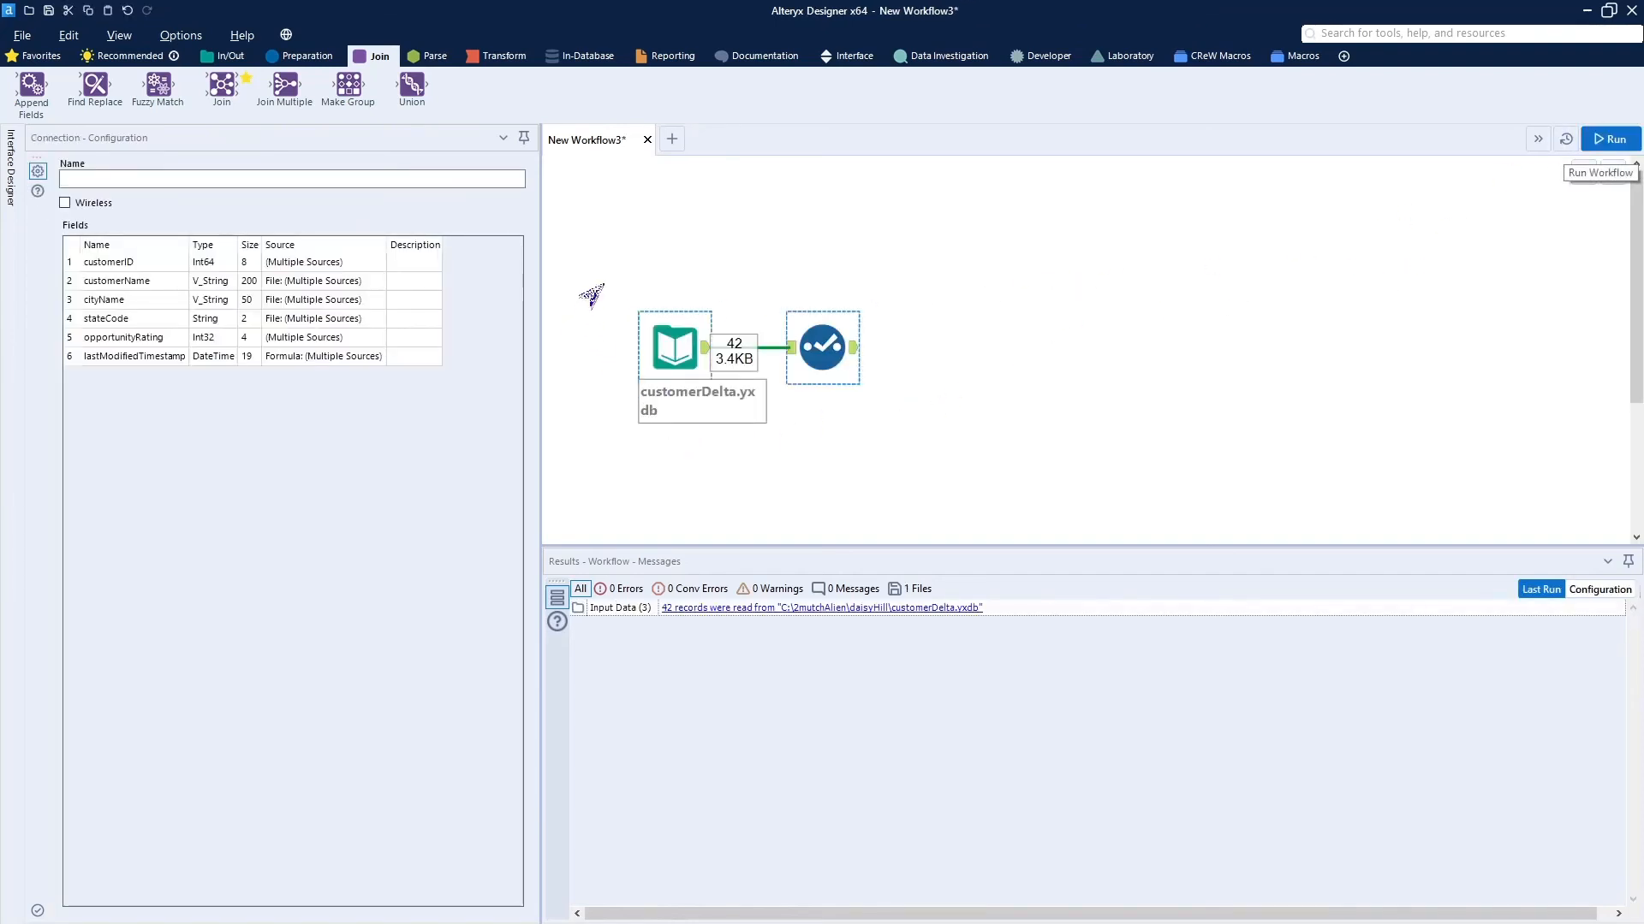
left_click_drag(593, 298, 967, 480)
left_click_drag(819, 351, 790, 261)
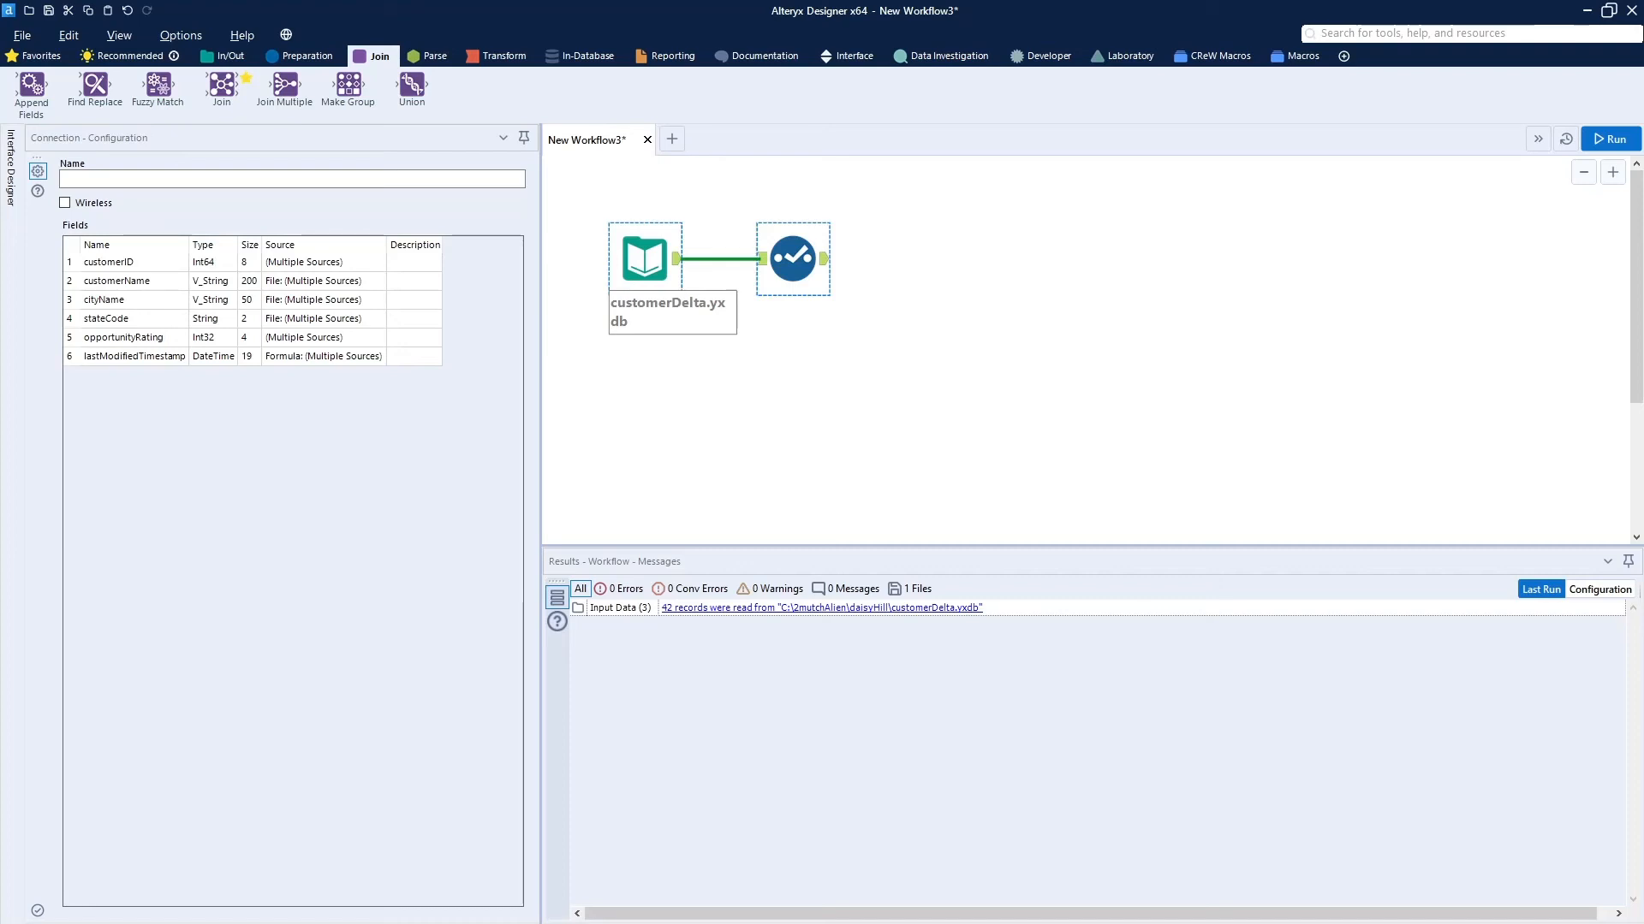
Paste the "Upsert then Delete" Output Data tool, connect it after the Select tool, and move the Select closer to the customerDelta.yxdb input
key("ctrl+r")
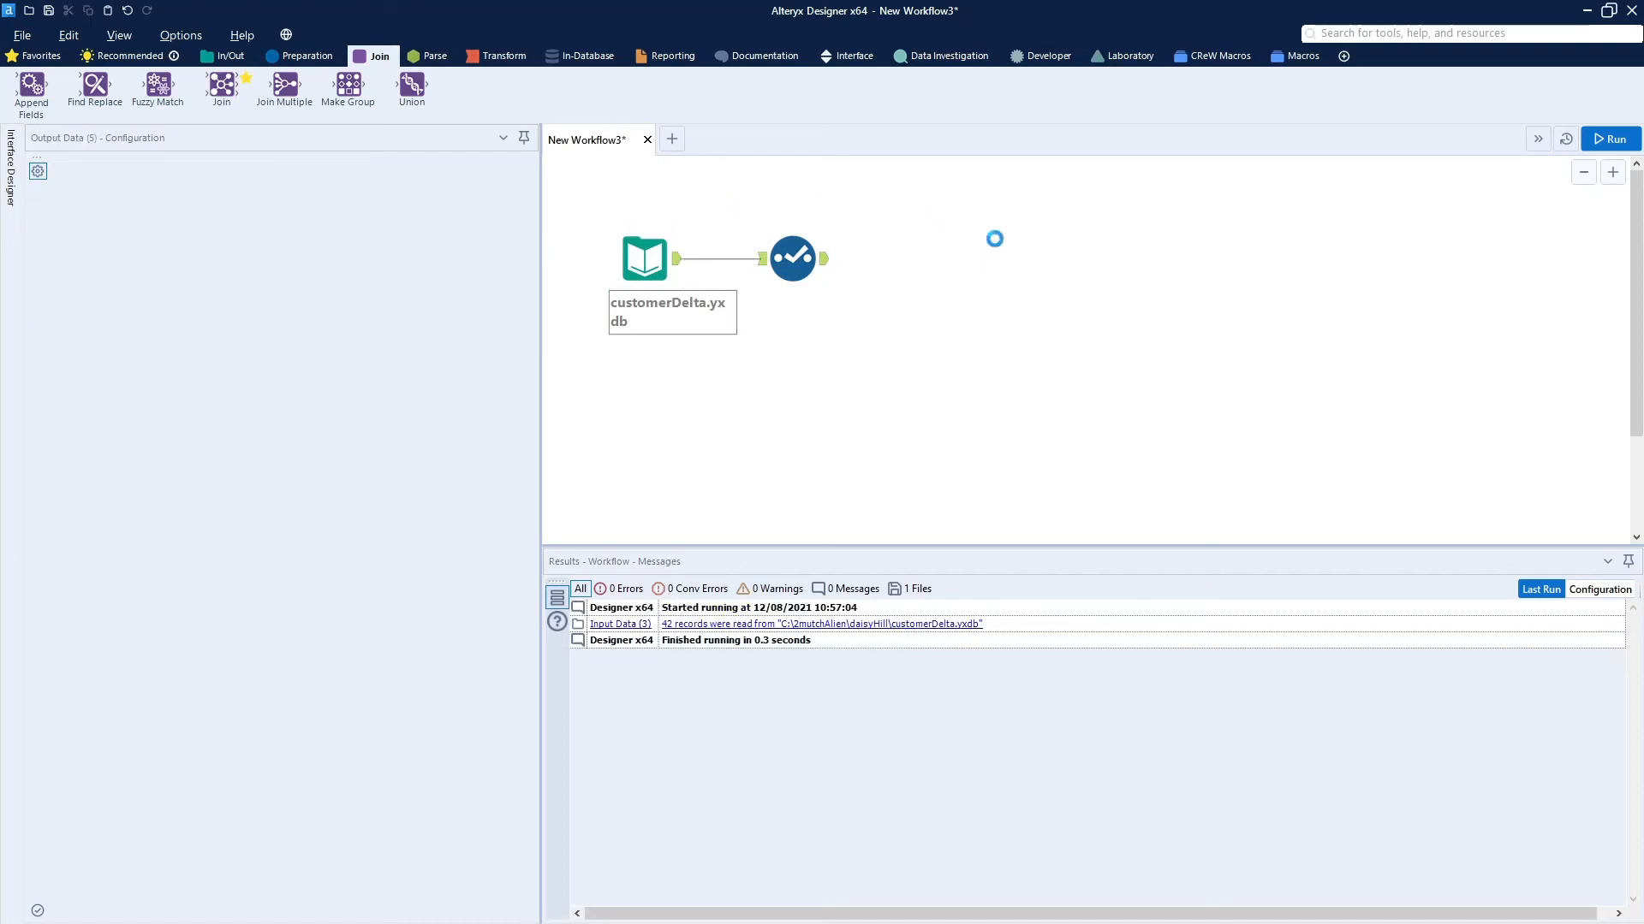
left_click_drag(1012, 274, 882, 257)
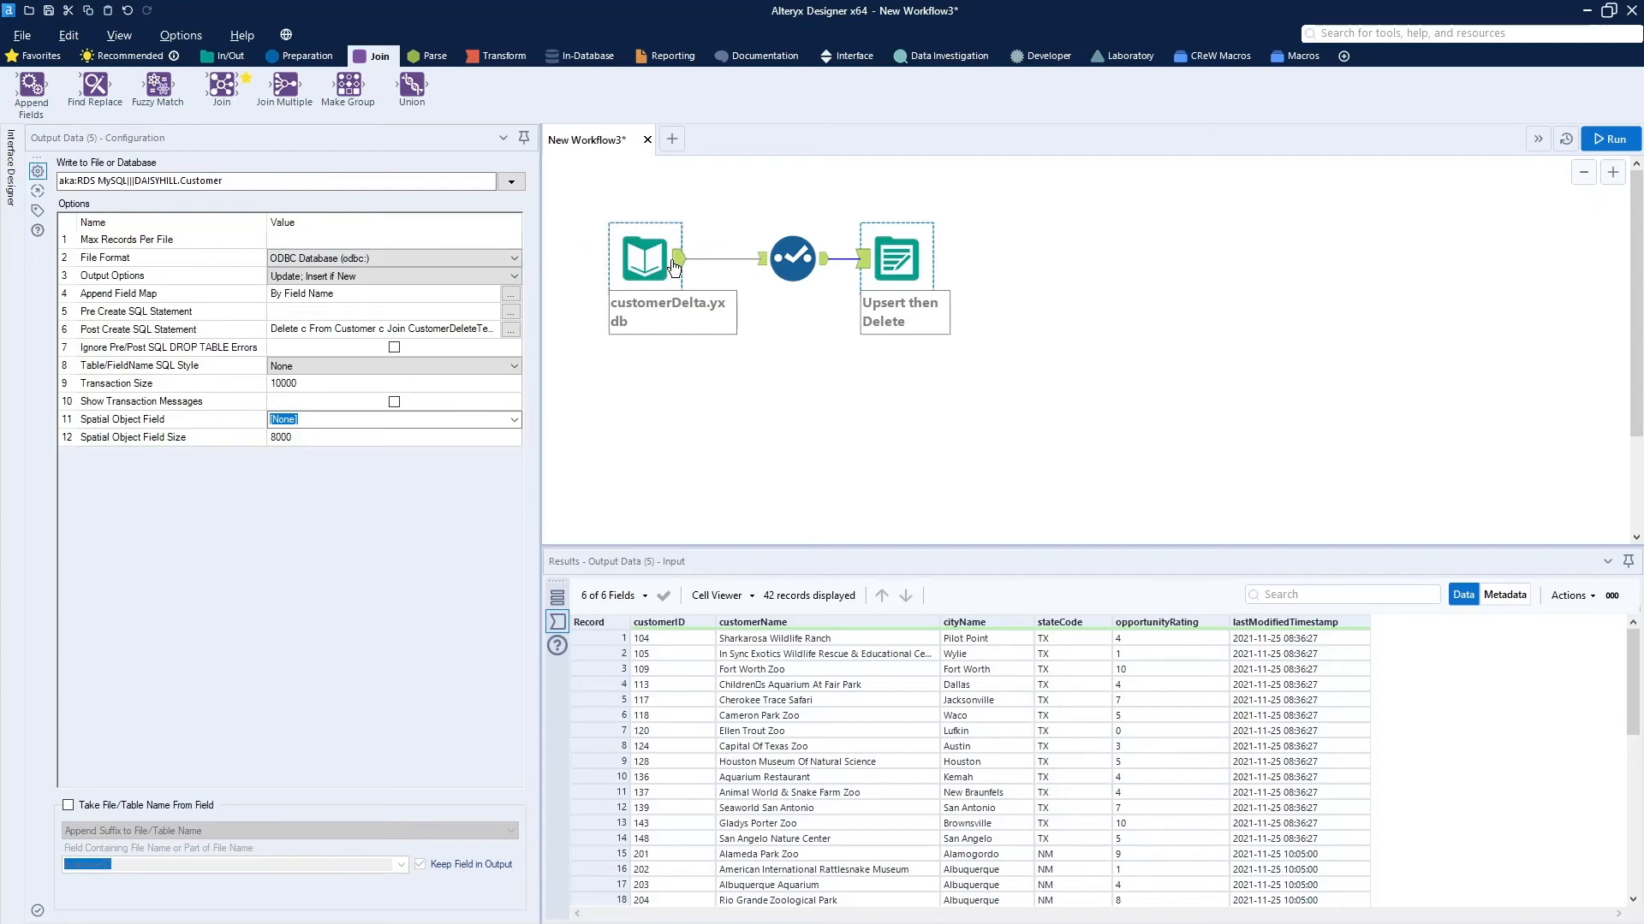
left_click(674, 267)
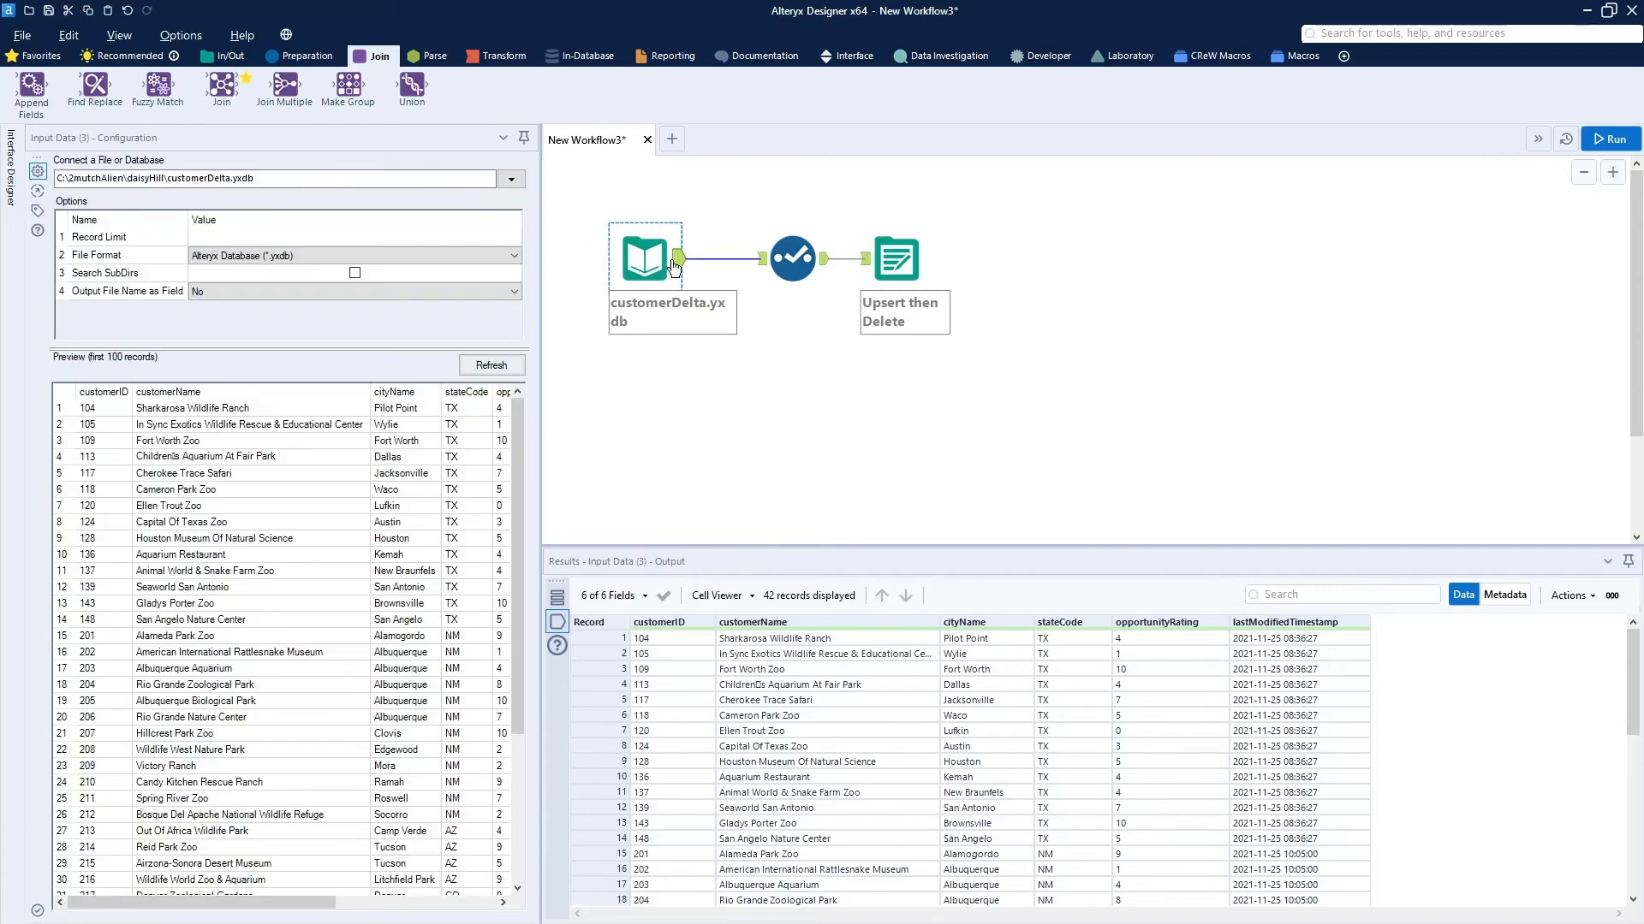
left_click(773, 262)
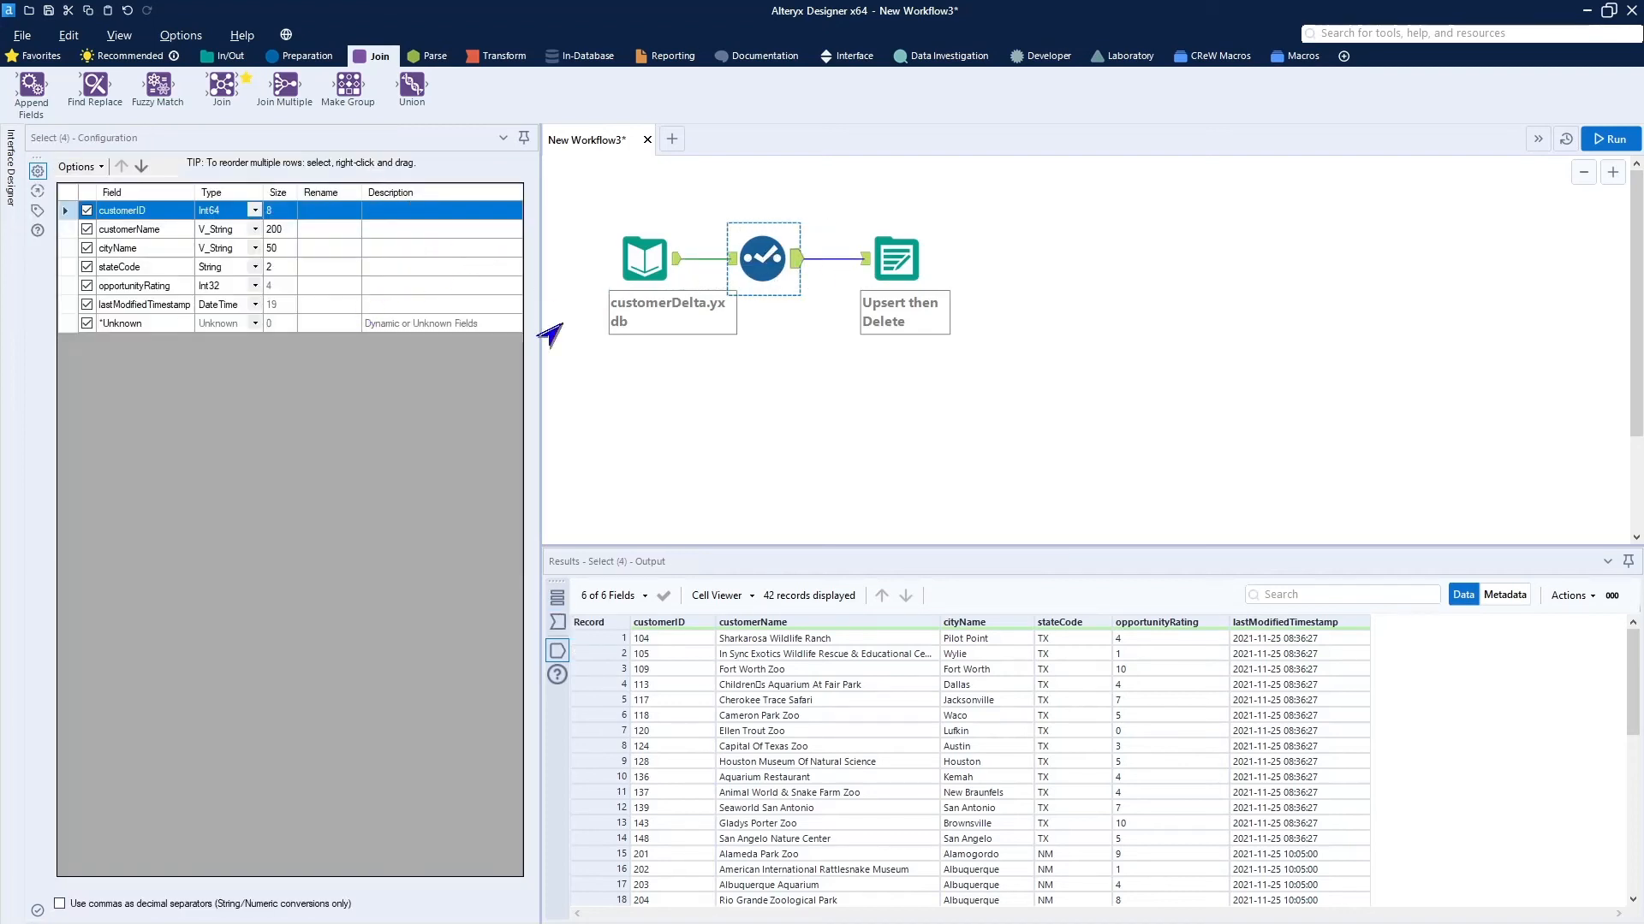
Clear the Post Create SQL Statement of the "Upsert then Delete" Output Data tool
left_click(904, 259)
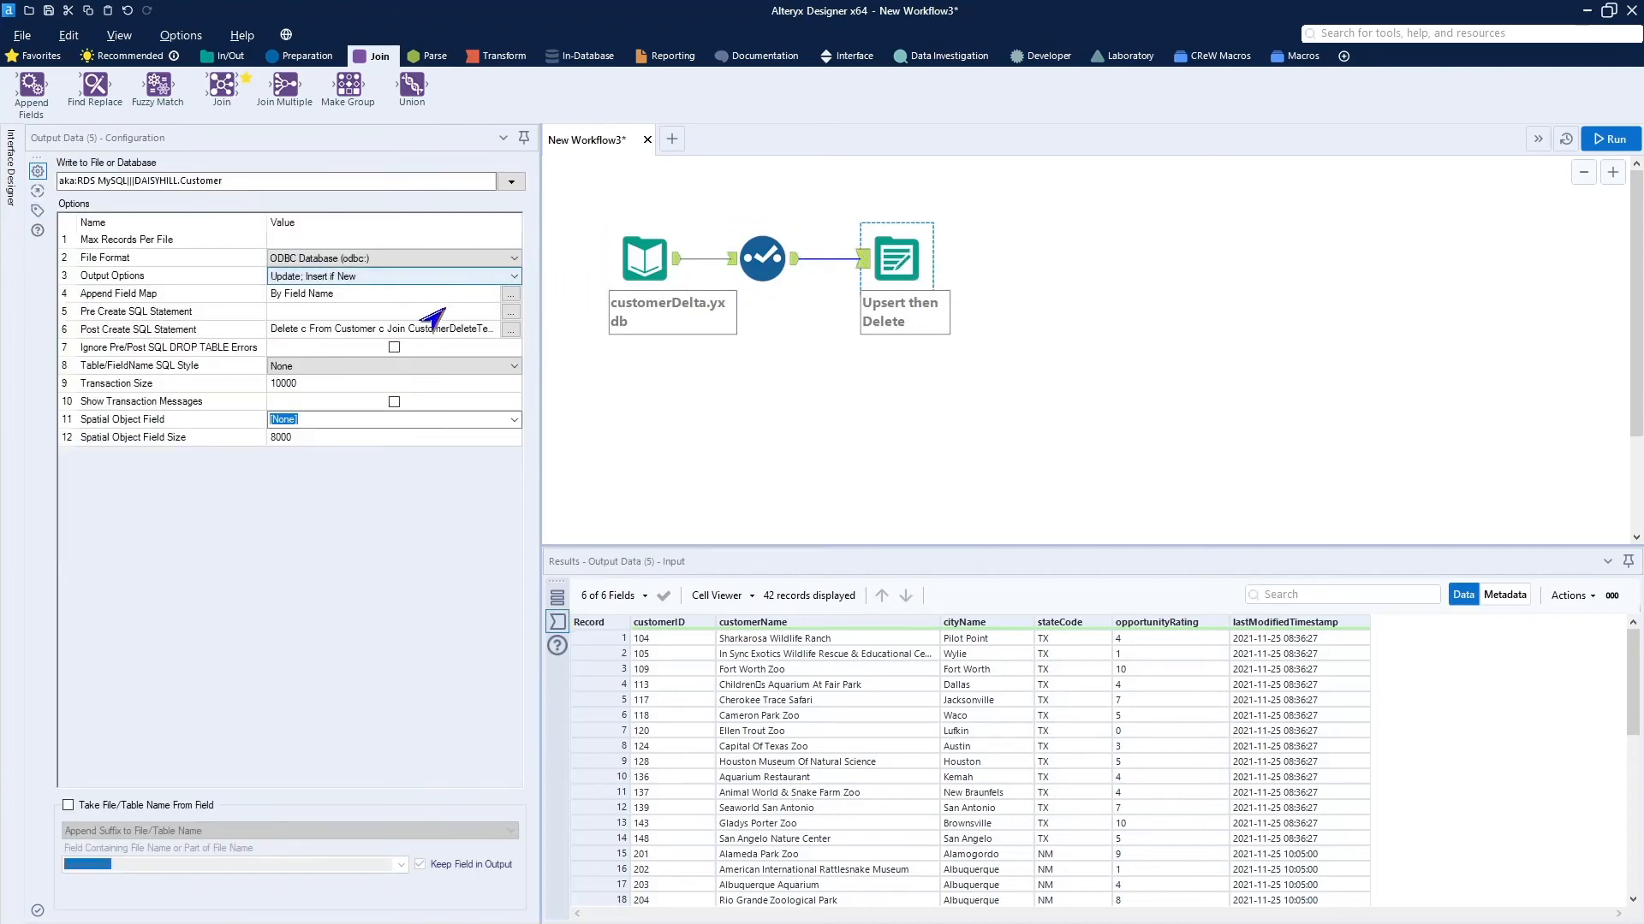
left_click(511, 331)
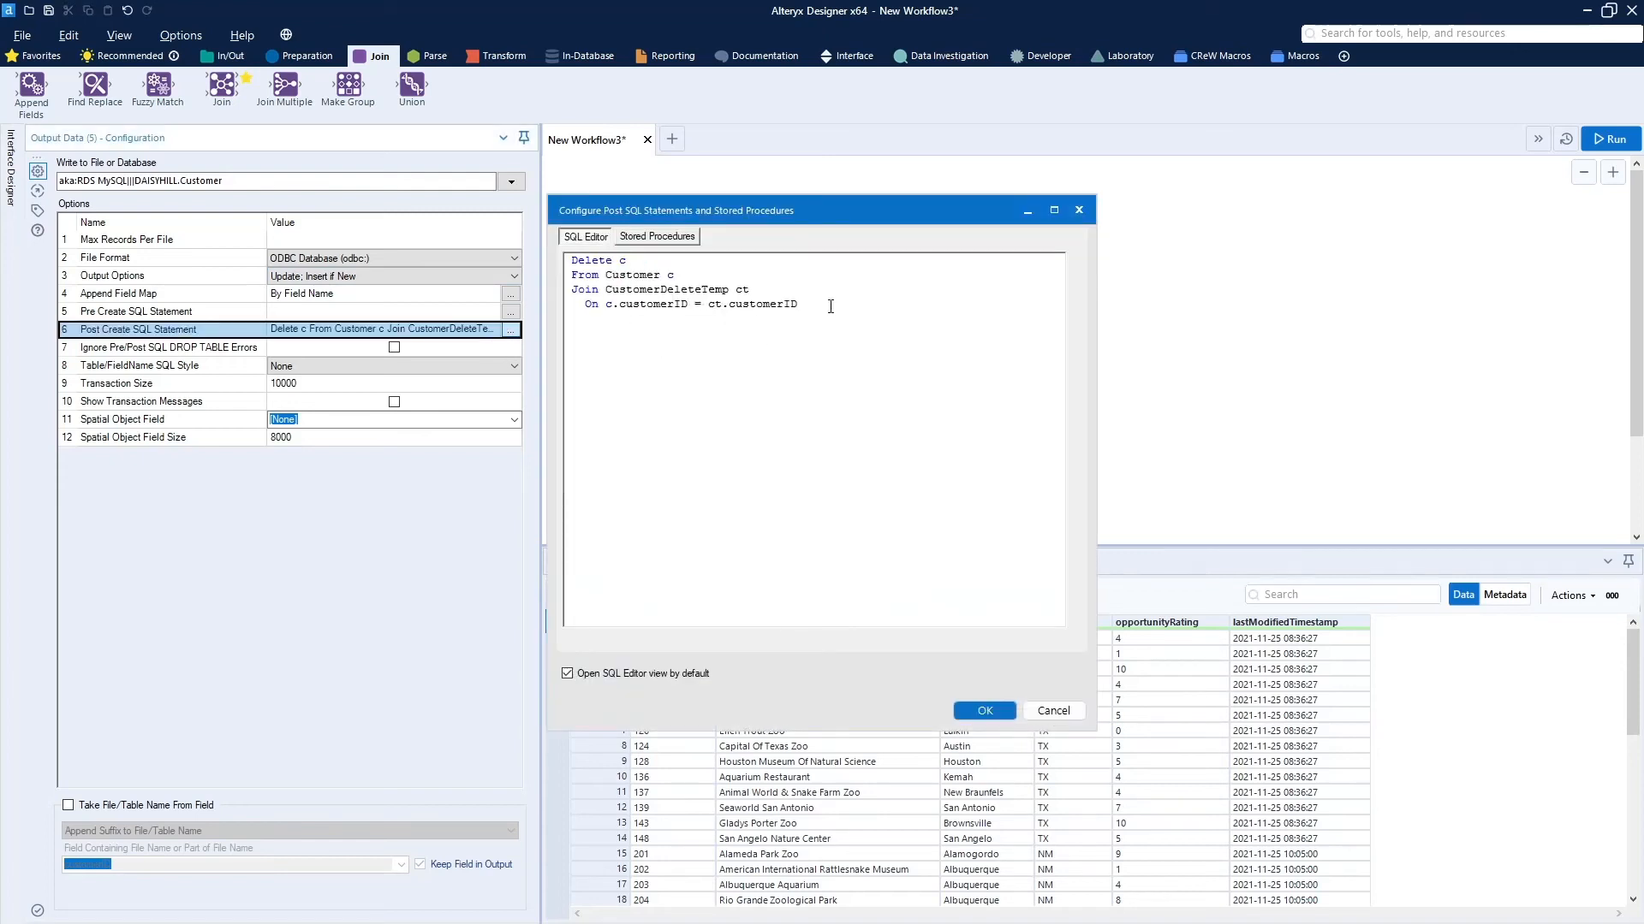
left_click_drag(831, 306, 577, 261)
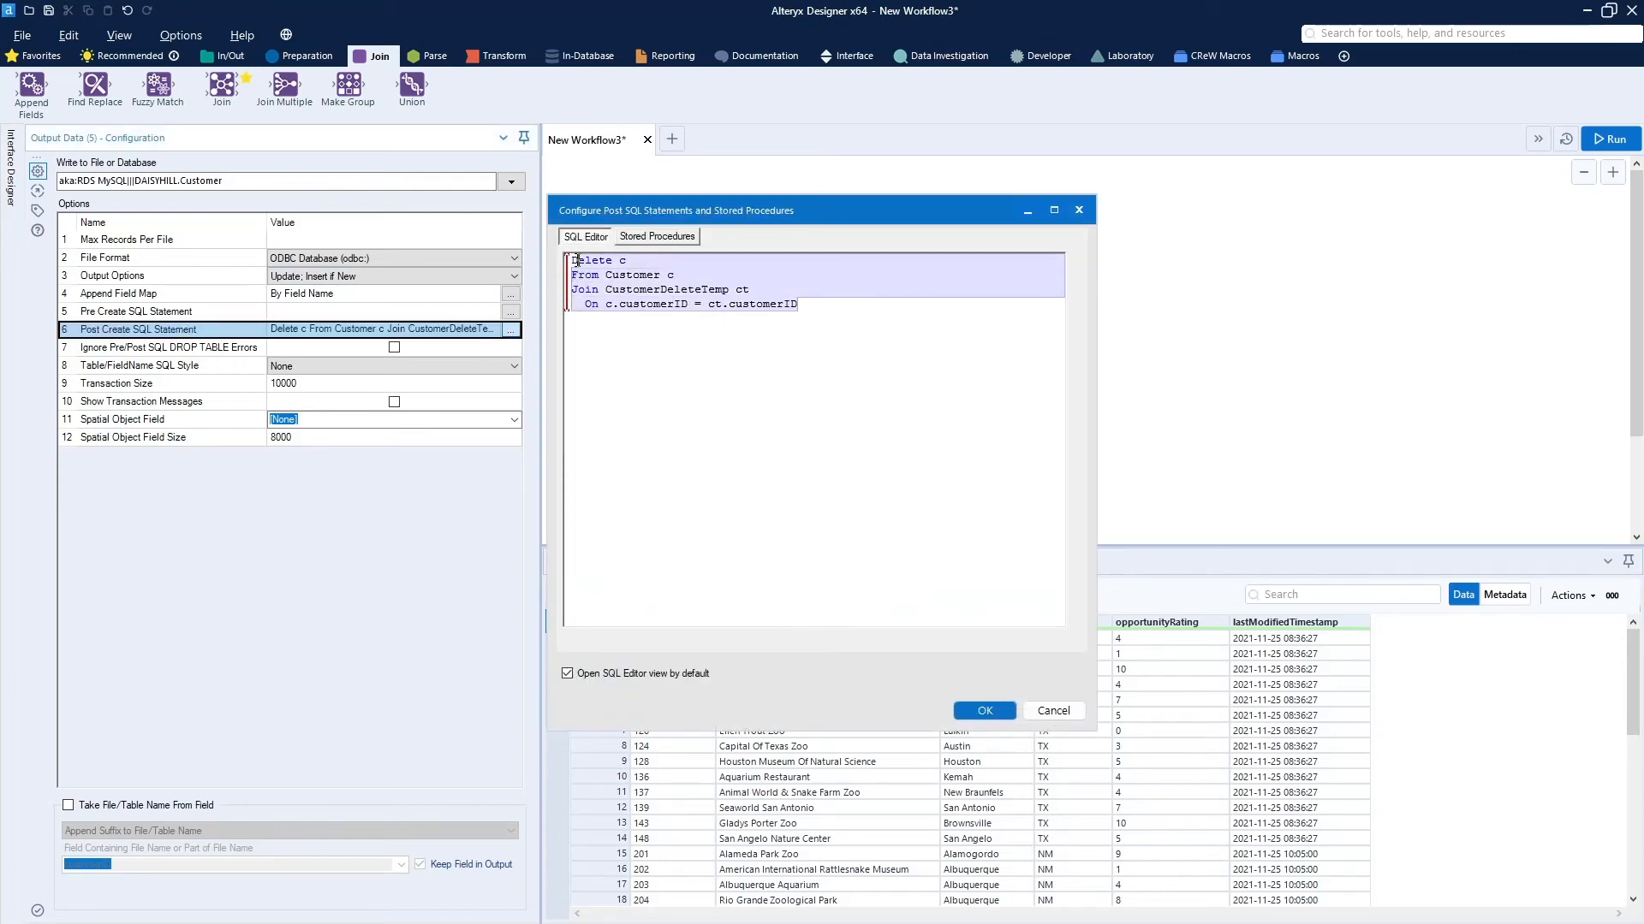
key("Delete")
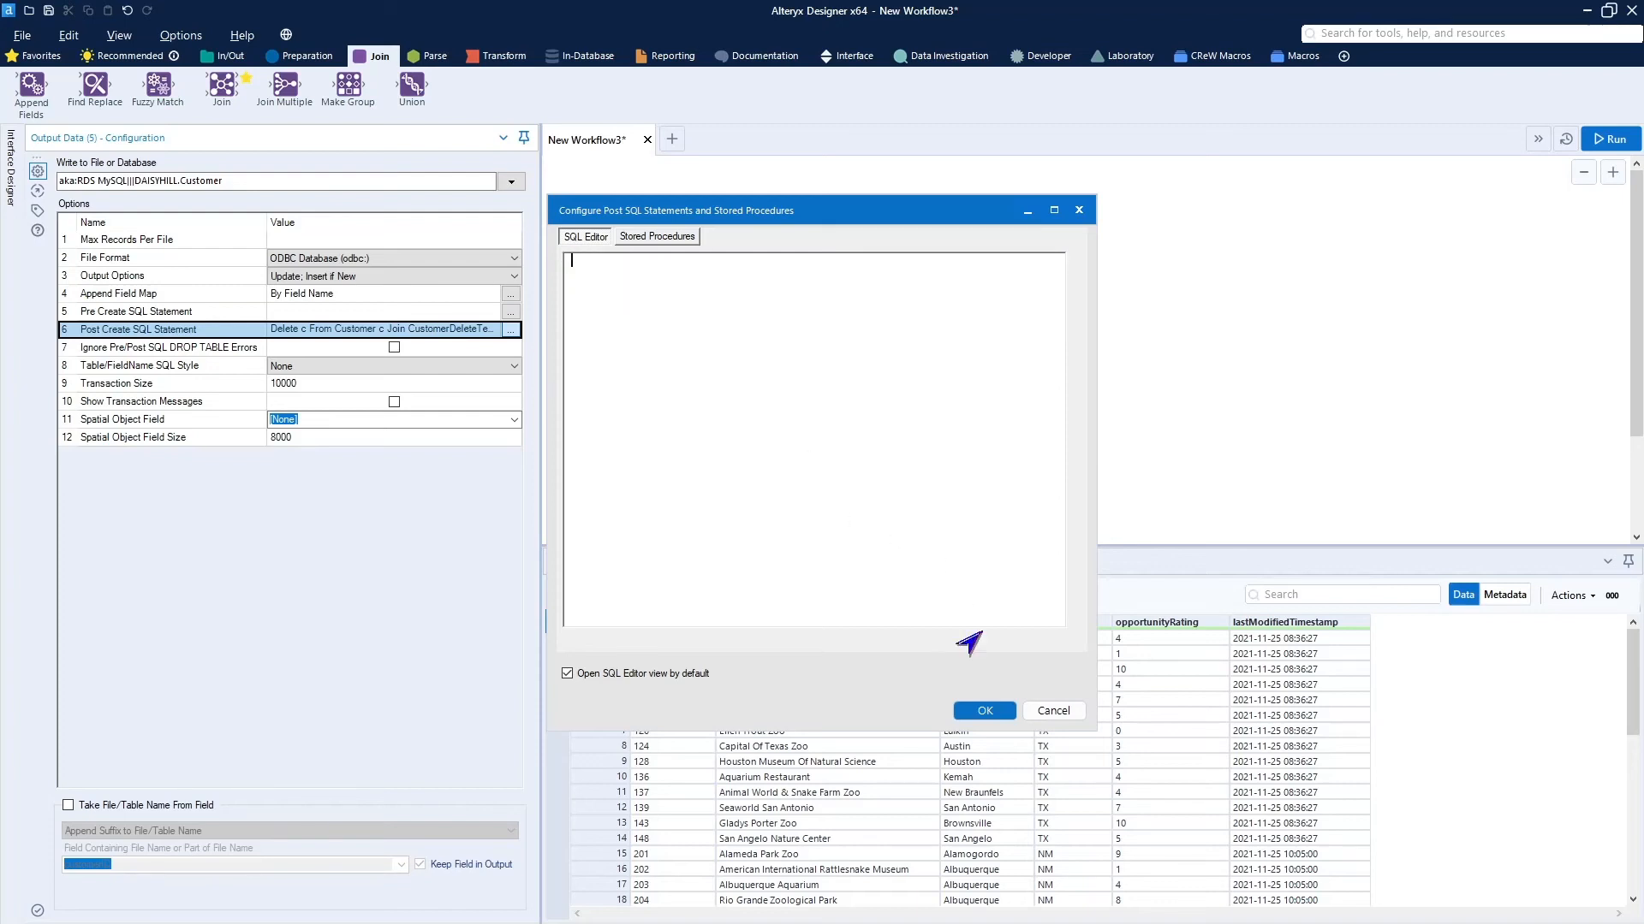
left_click(985, 713)
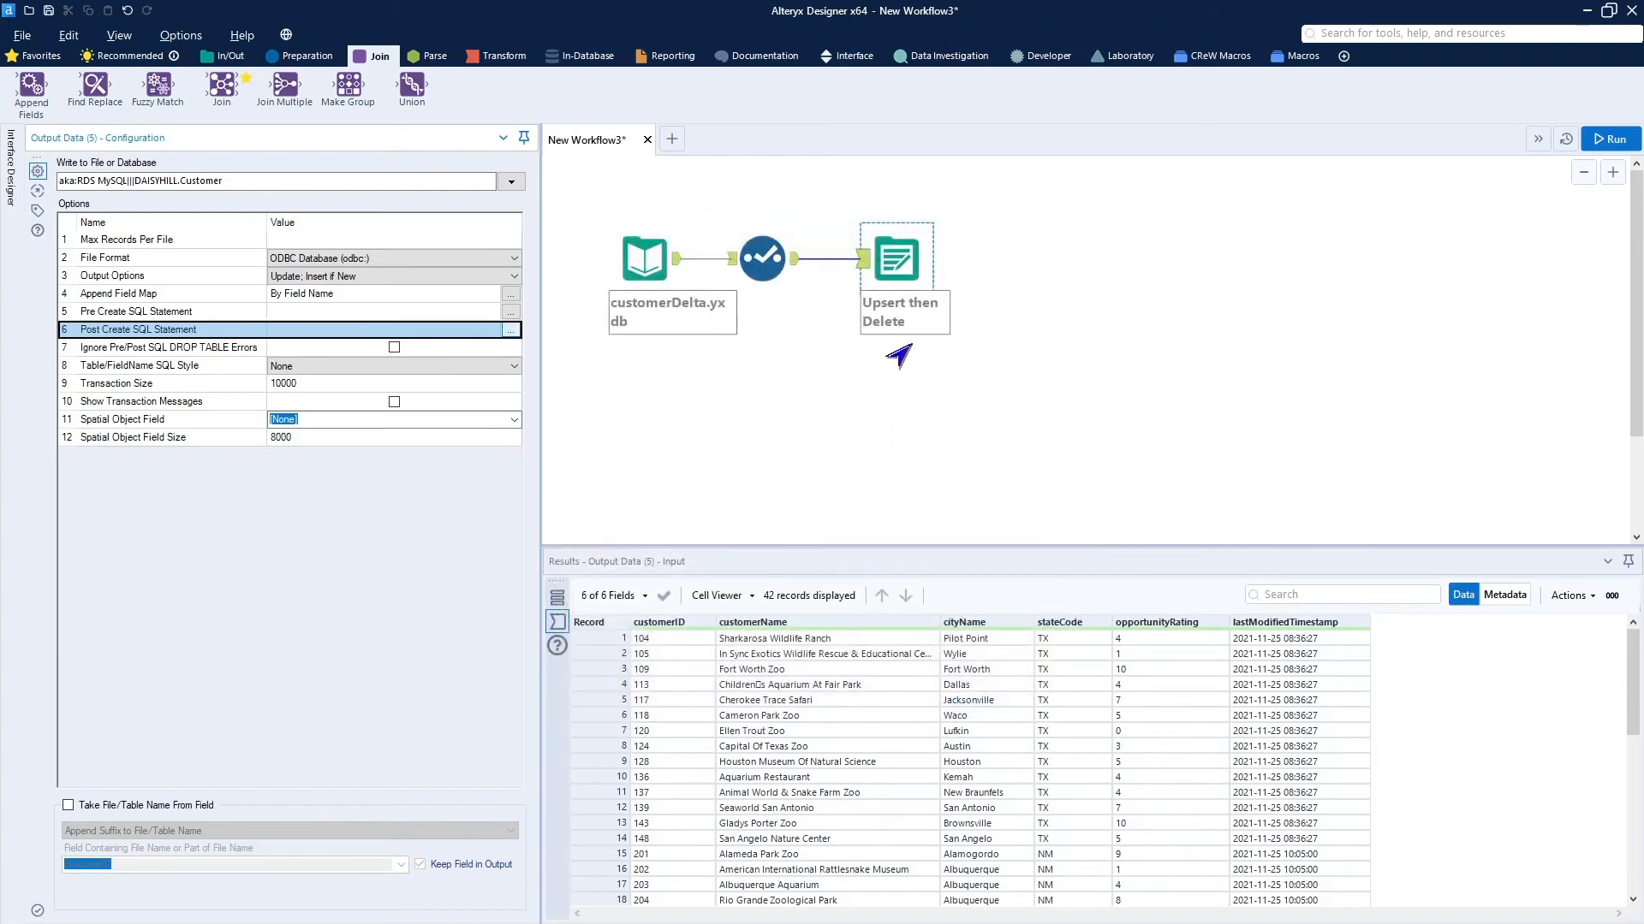
Move the Output Data tool slightly closer to the Select tool and run New Workflow3
left_click(896, 268)
left_click_drag(896, 268, 881, 268)
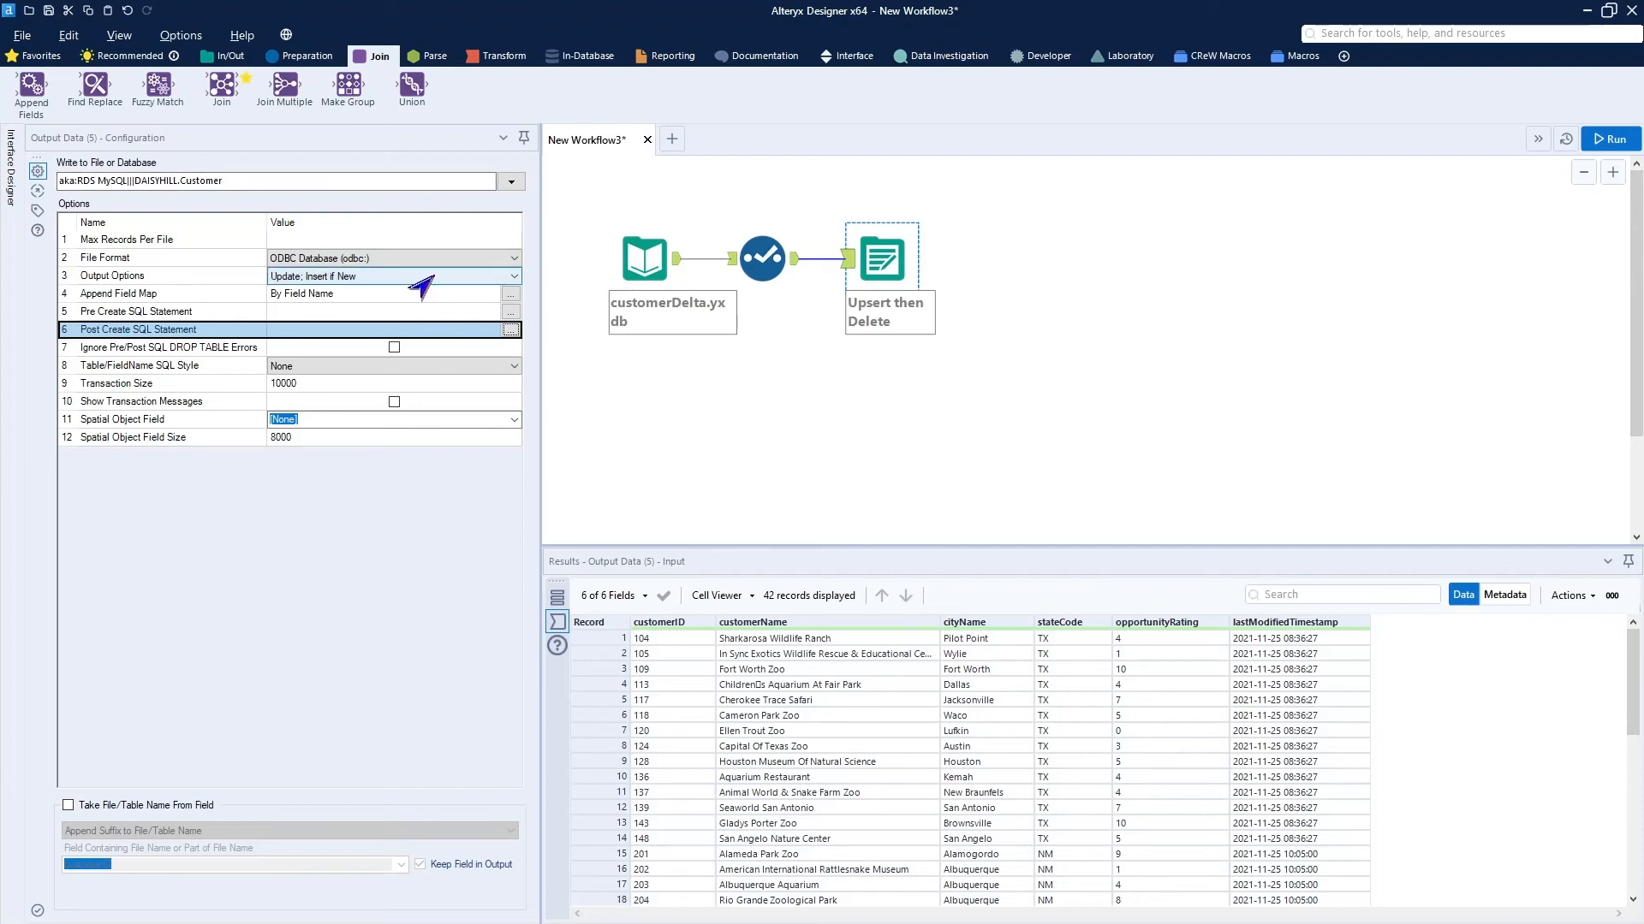
left_click(1155, 367)
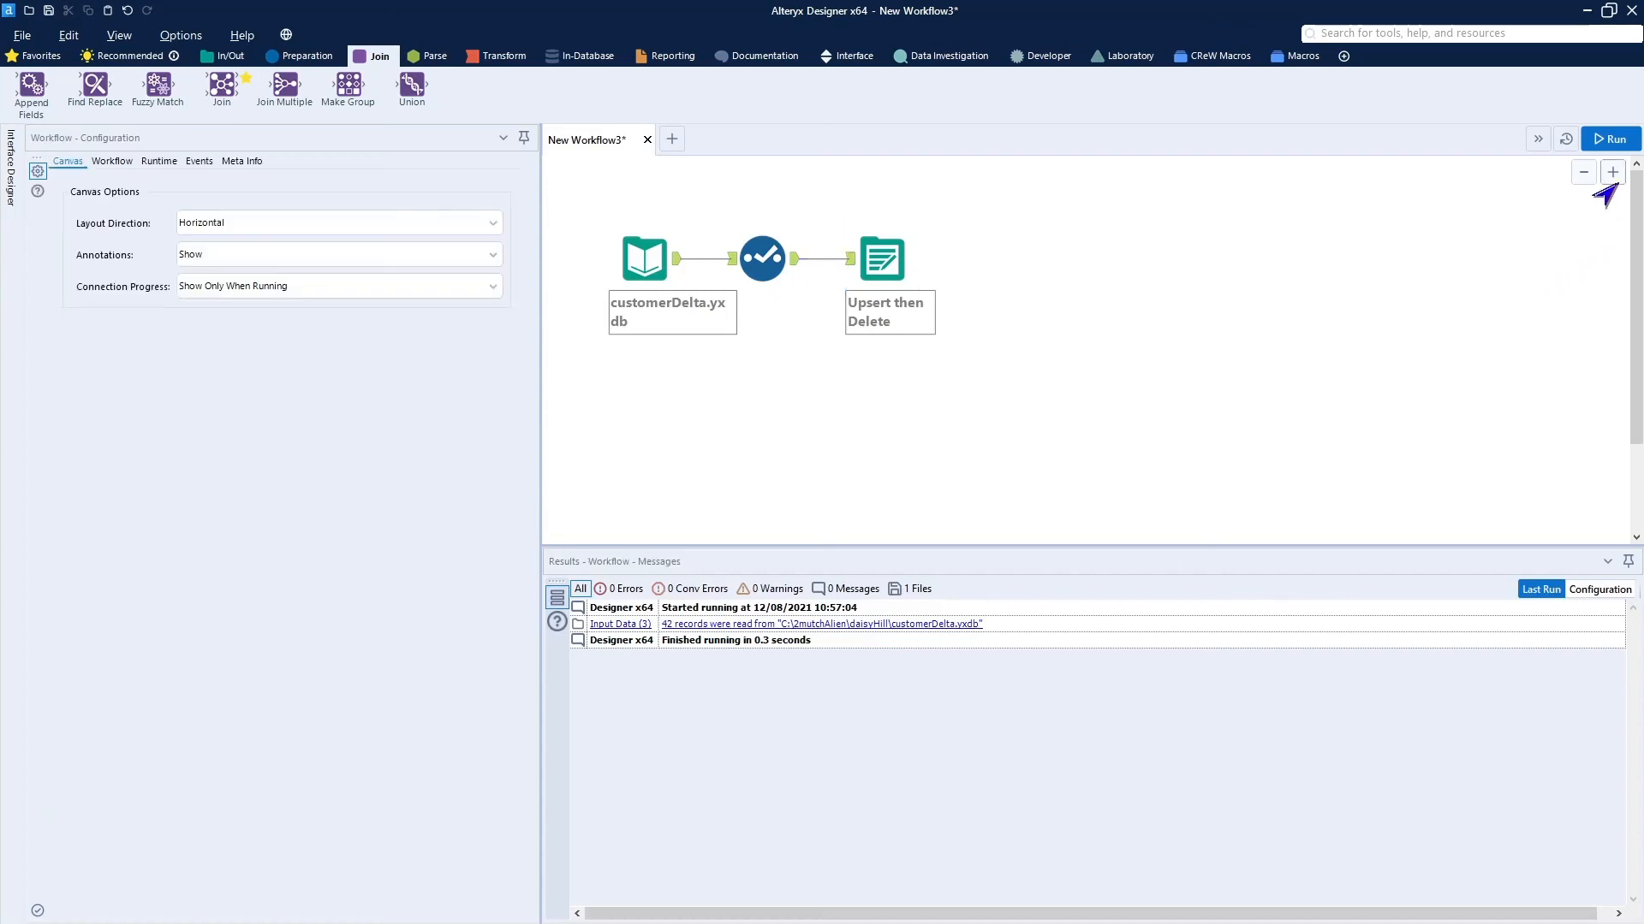
left_click(1606, 138)
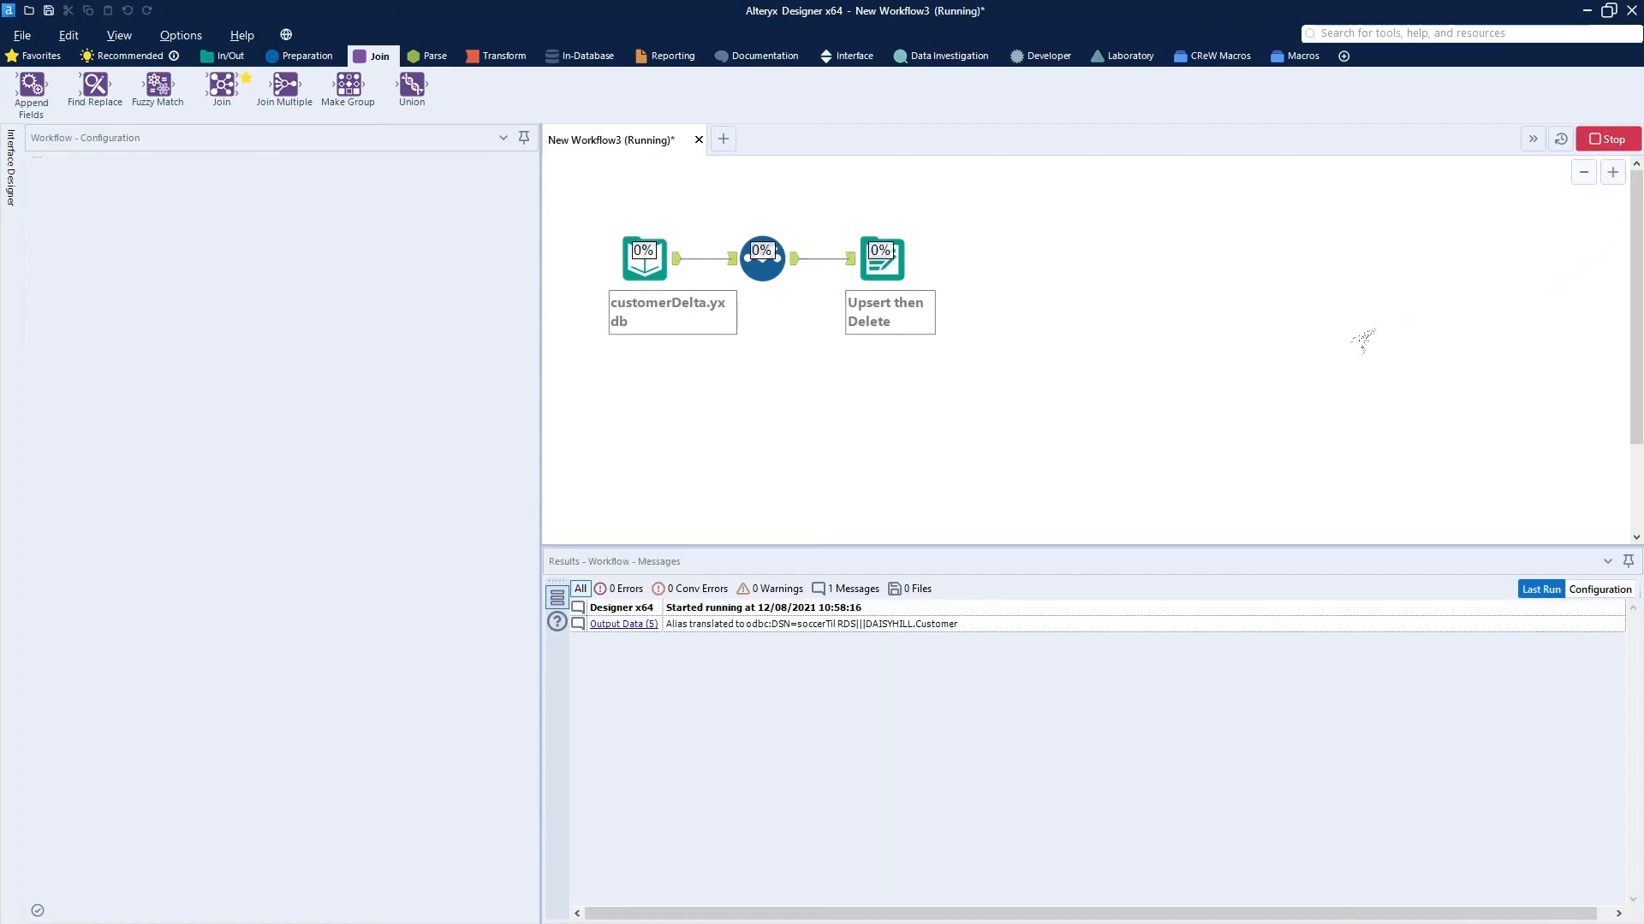
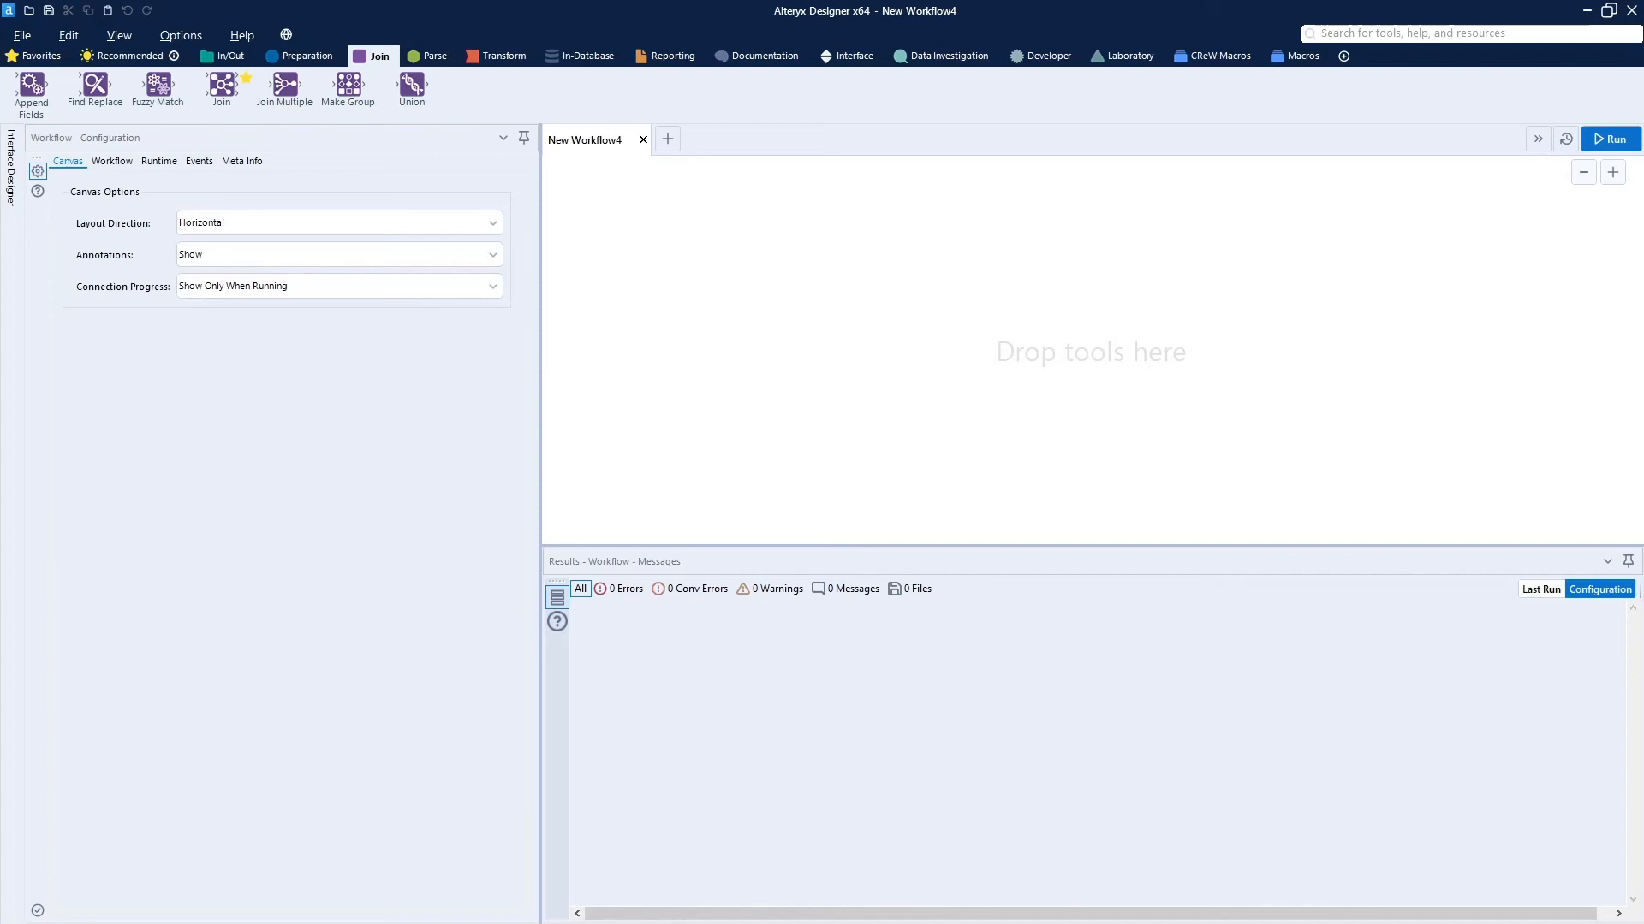
Paste the customerDeletes.yxdb and DAISYHILL.Customer inputs with their Select tools into New Workflow4, move them up and left, and run it
right_click(732, 291)
mouse_move(747, 325)
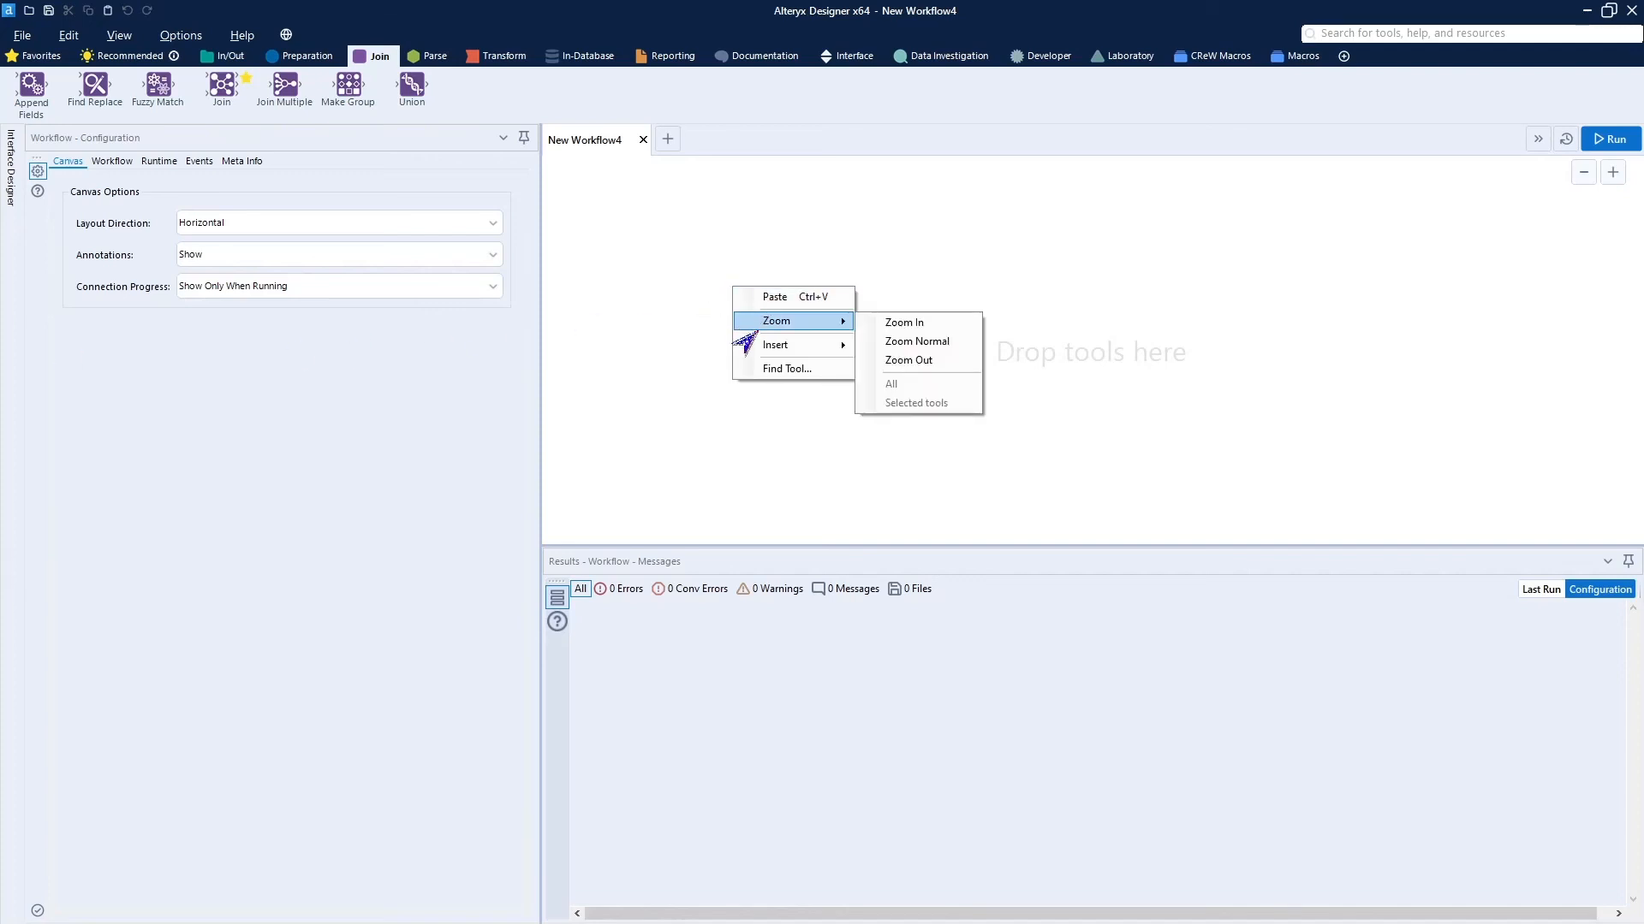
left_click(777, 300)
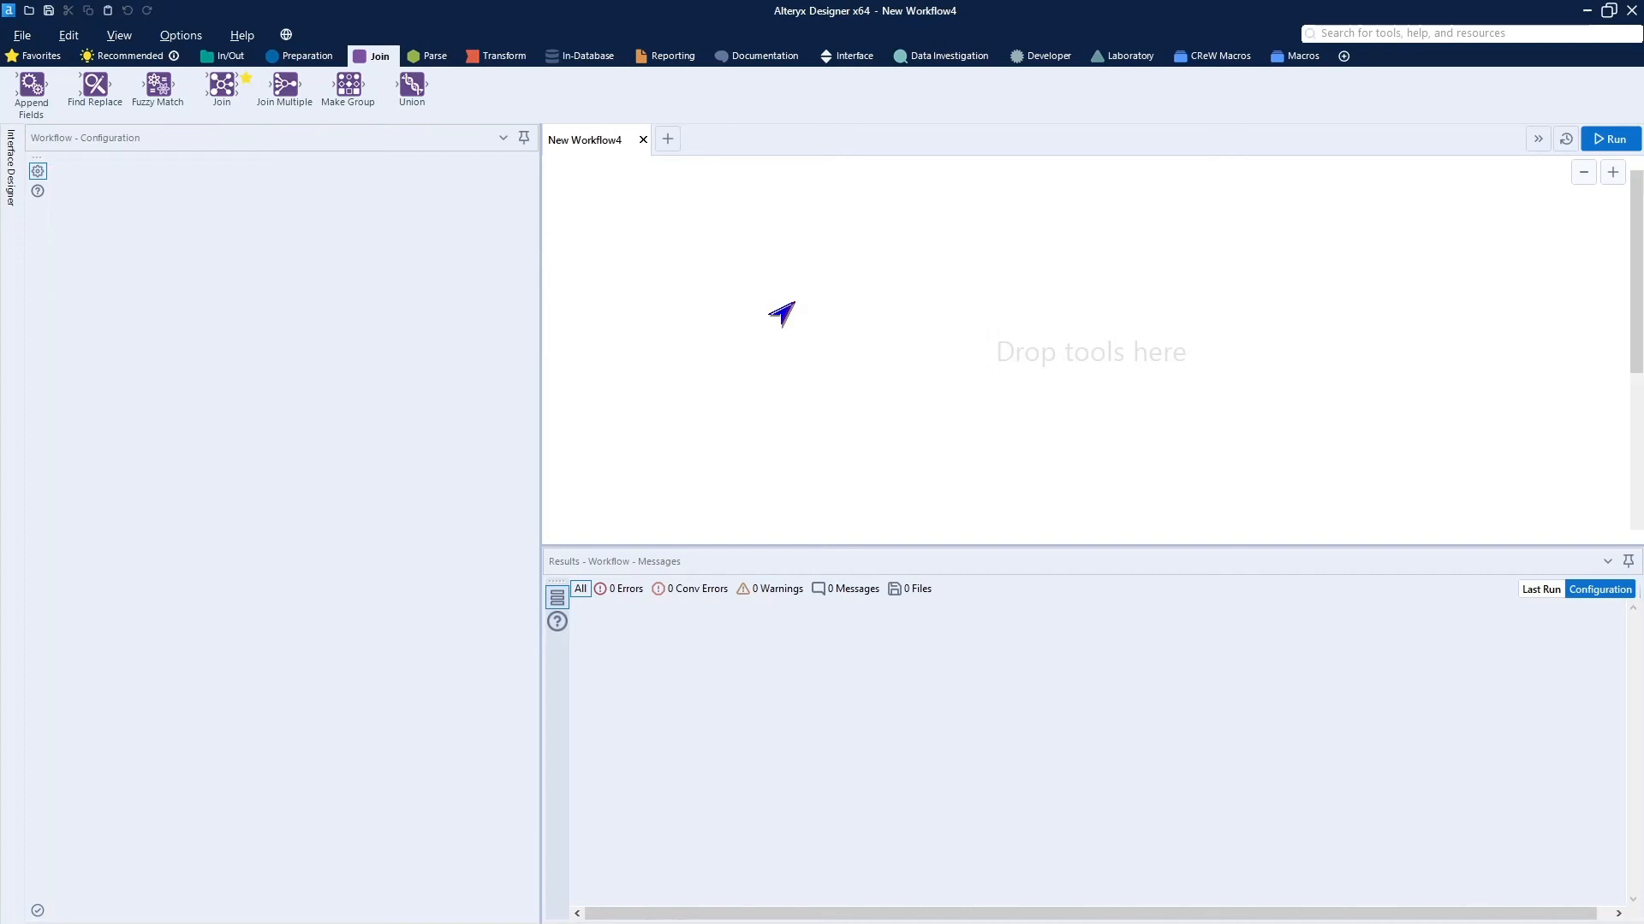
left_click_drag(767, 323, 633, 236)
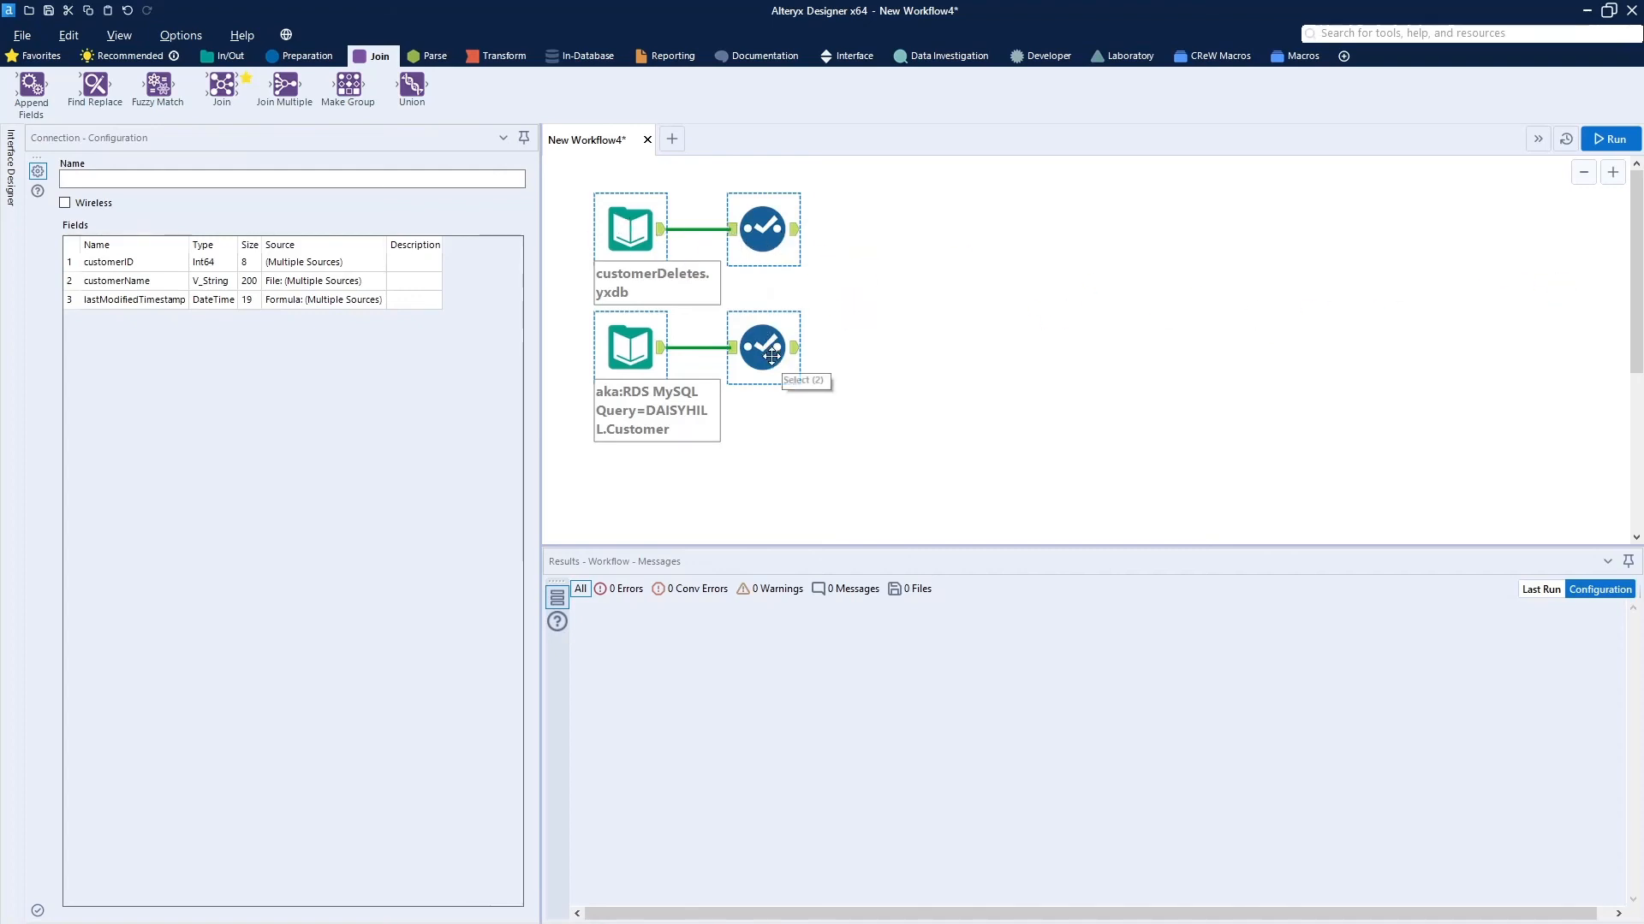
left_click(1597, 141)
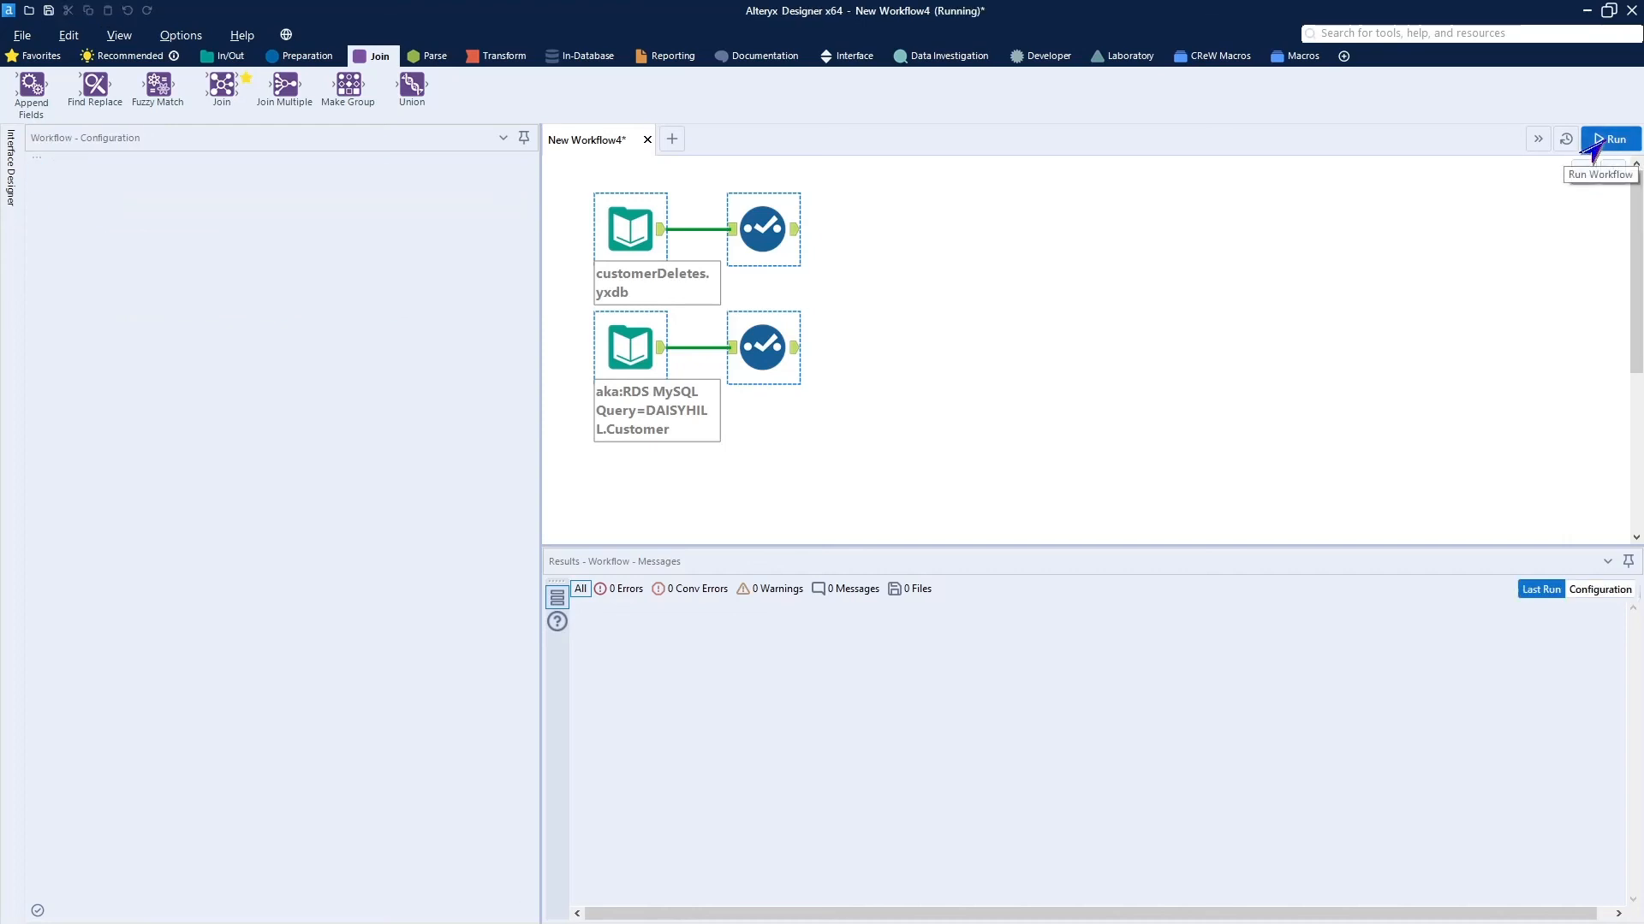
Add a Join tool with the customerDeletes Select feeding its left input and the DAISYHILL.Customer Select feeding its right input
left_click(794, 234)
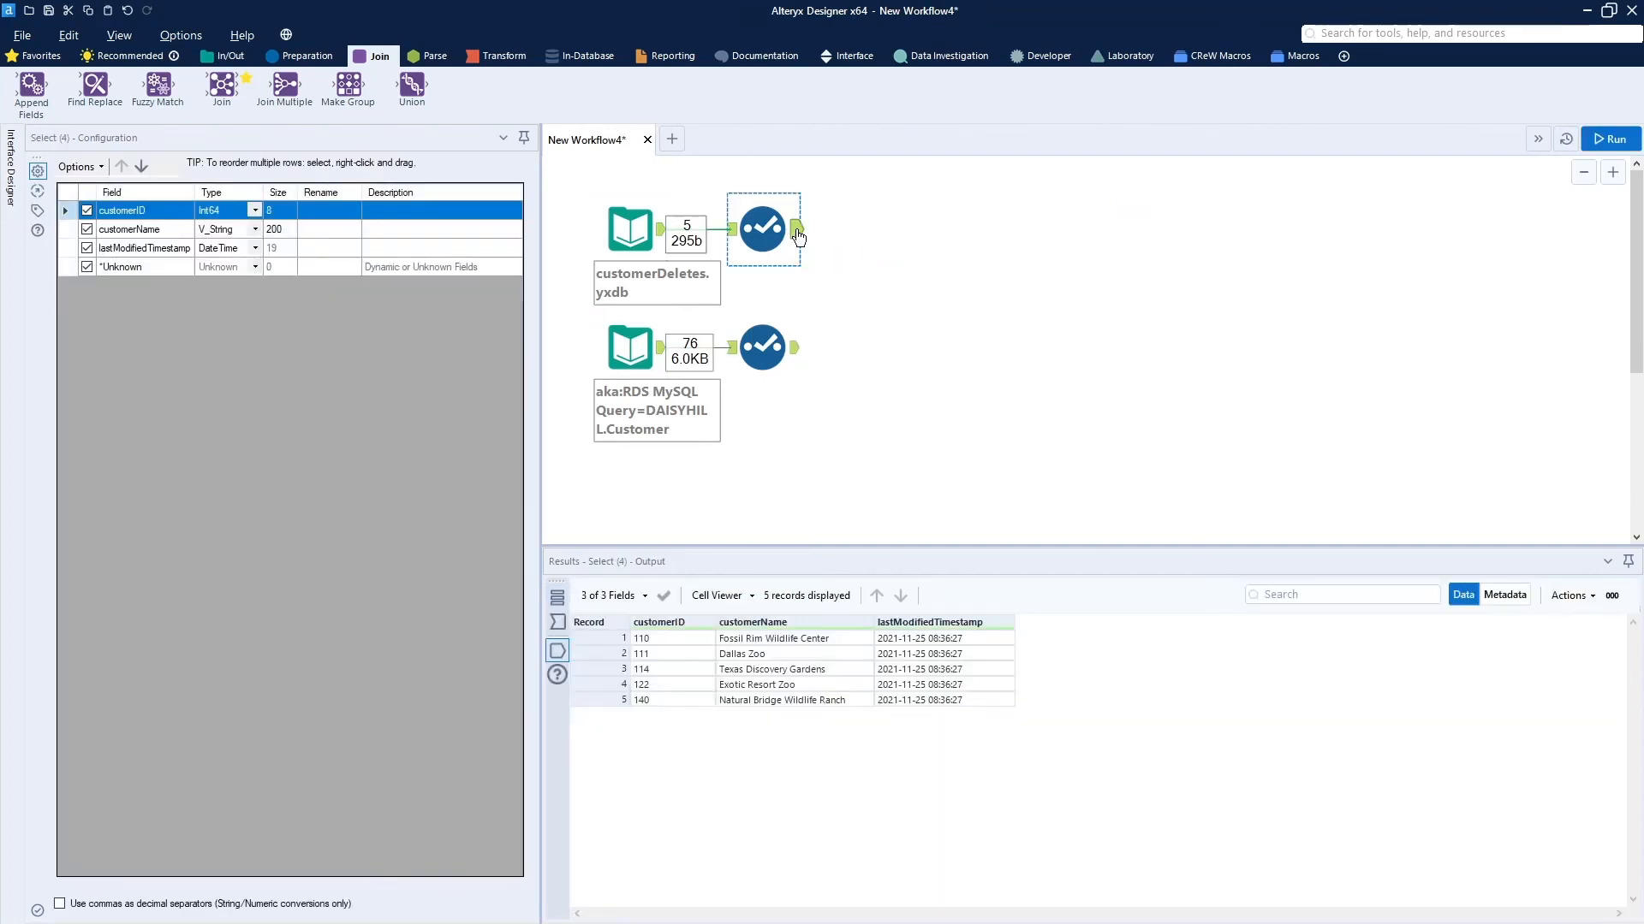
left_click(795, 353)
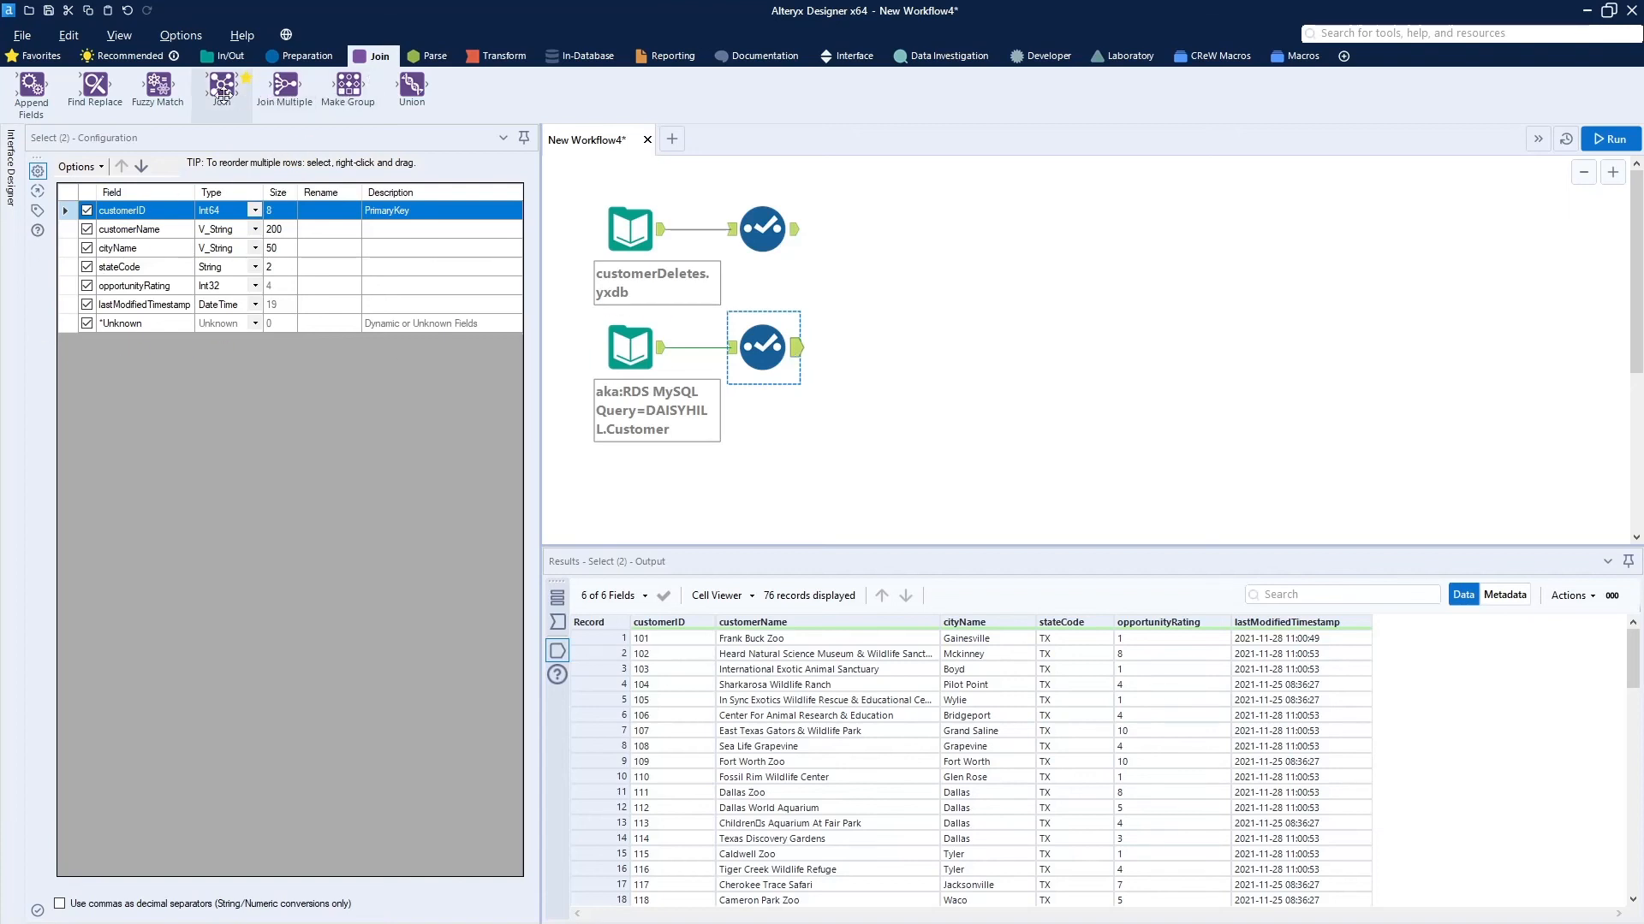
left_click_drag(220, 89, 894, 304)
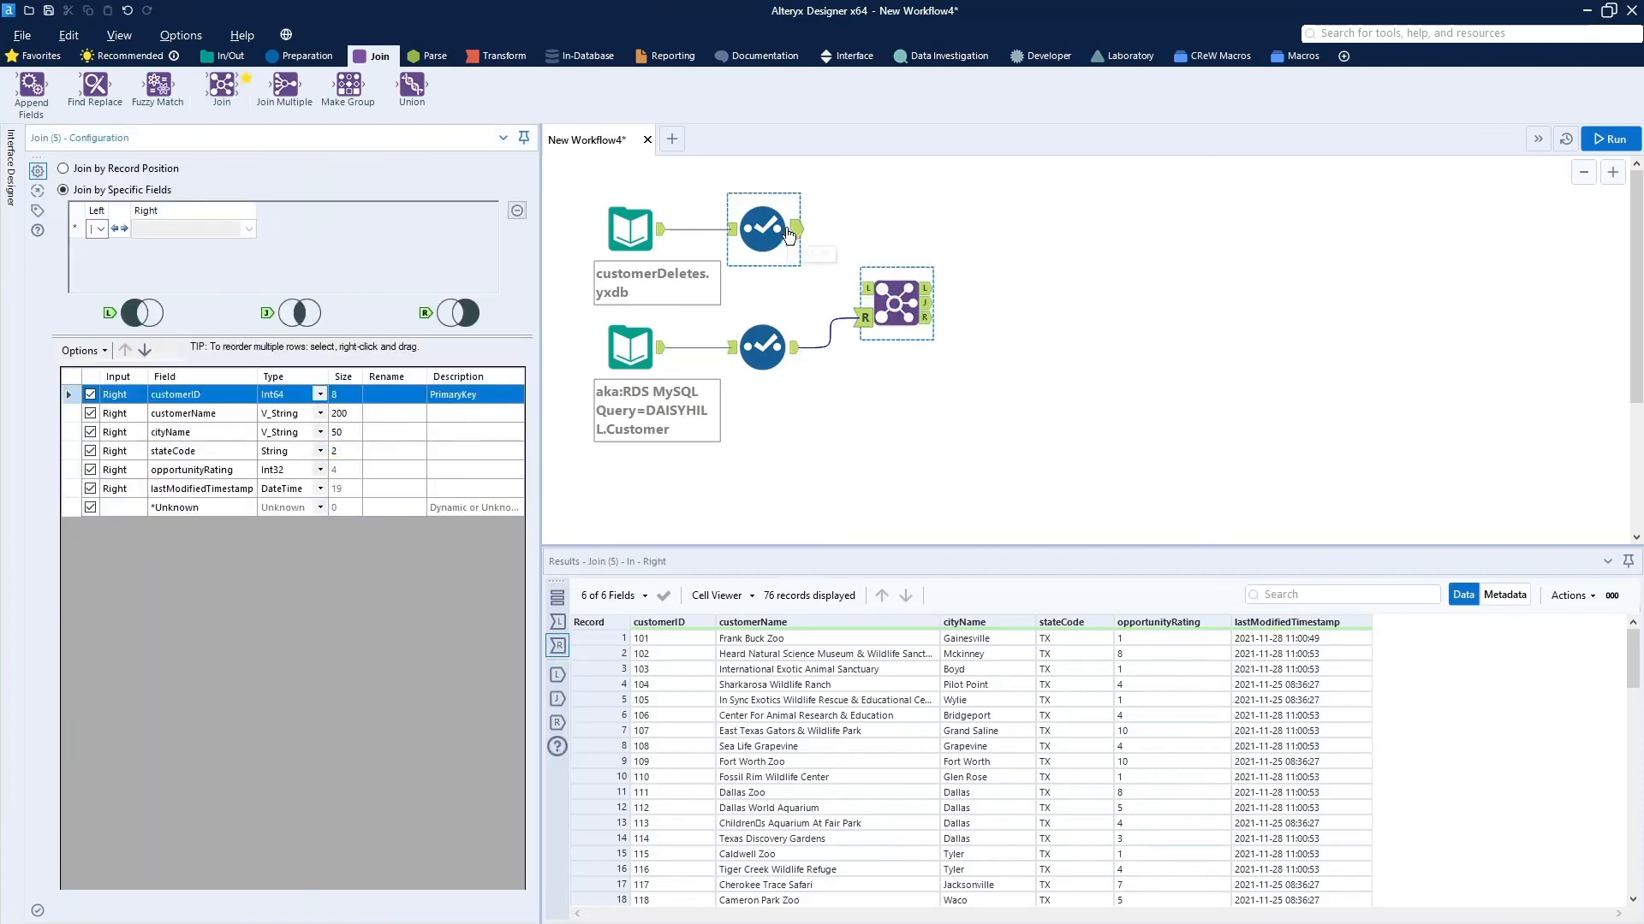
left_click_drag(790, 234, 864, 288)
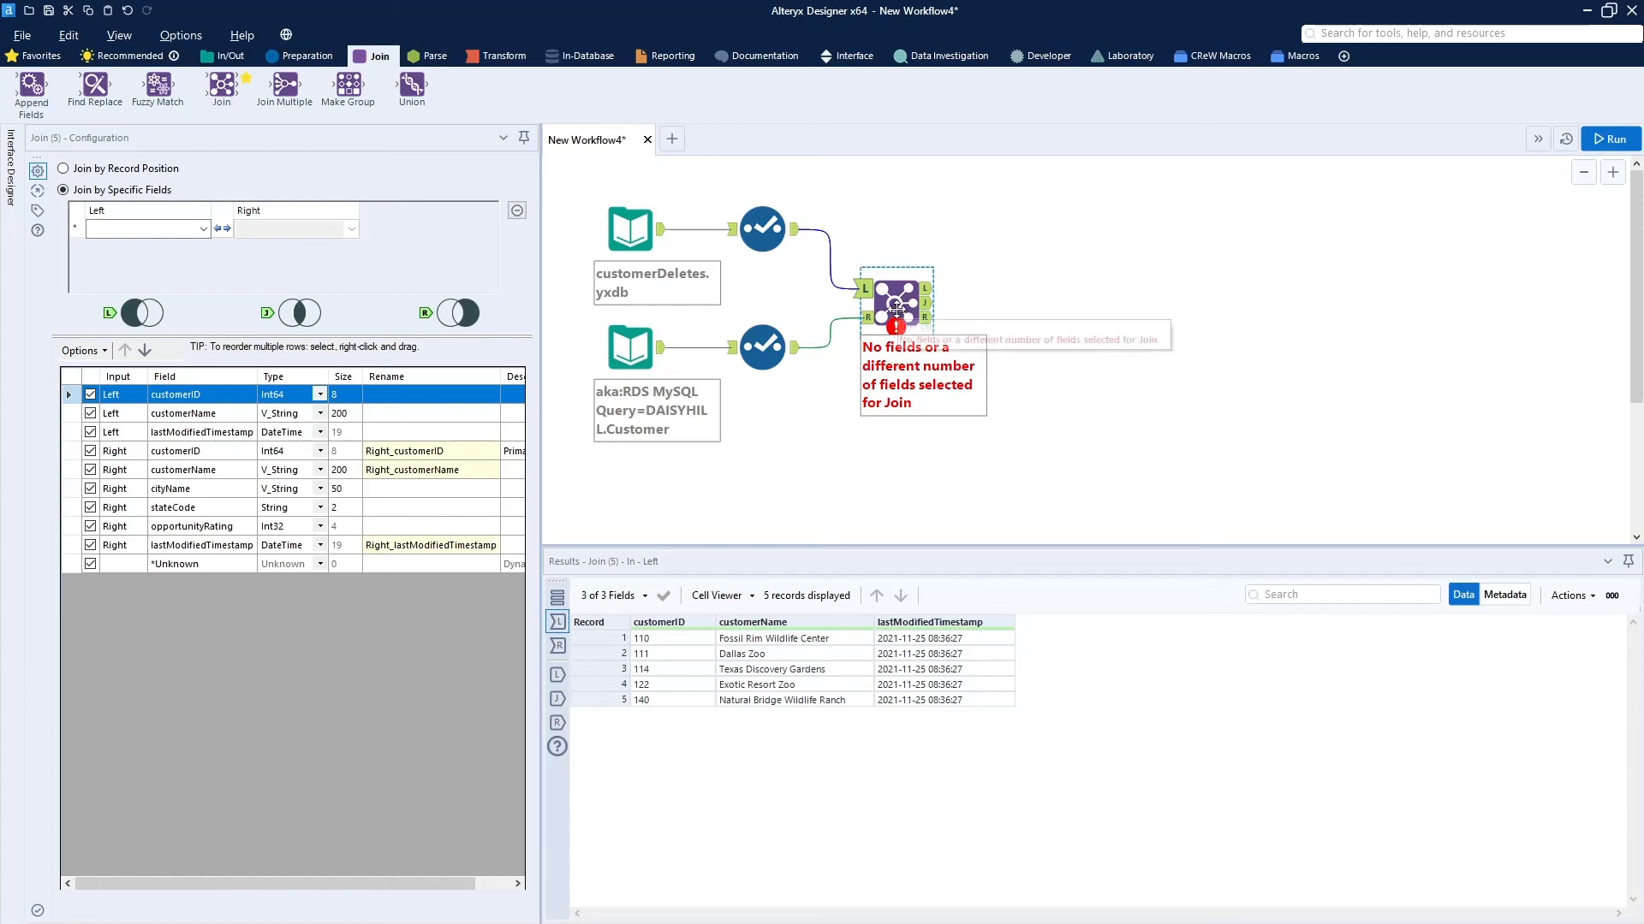
left_click_drag(891, 308, 891, 294)
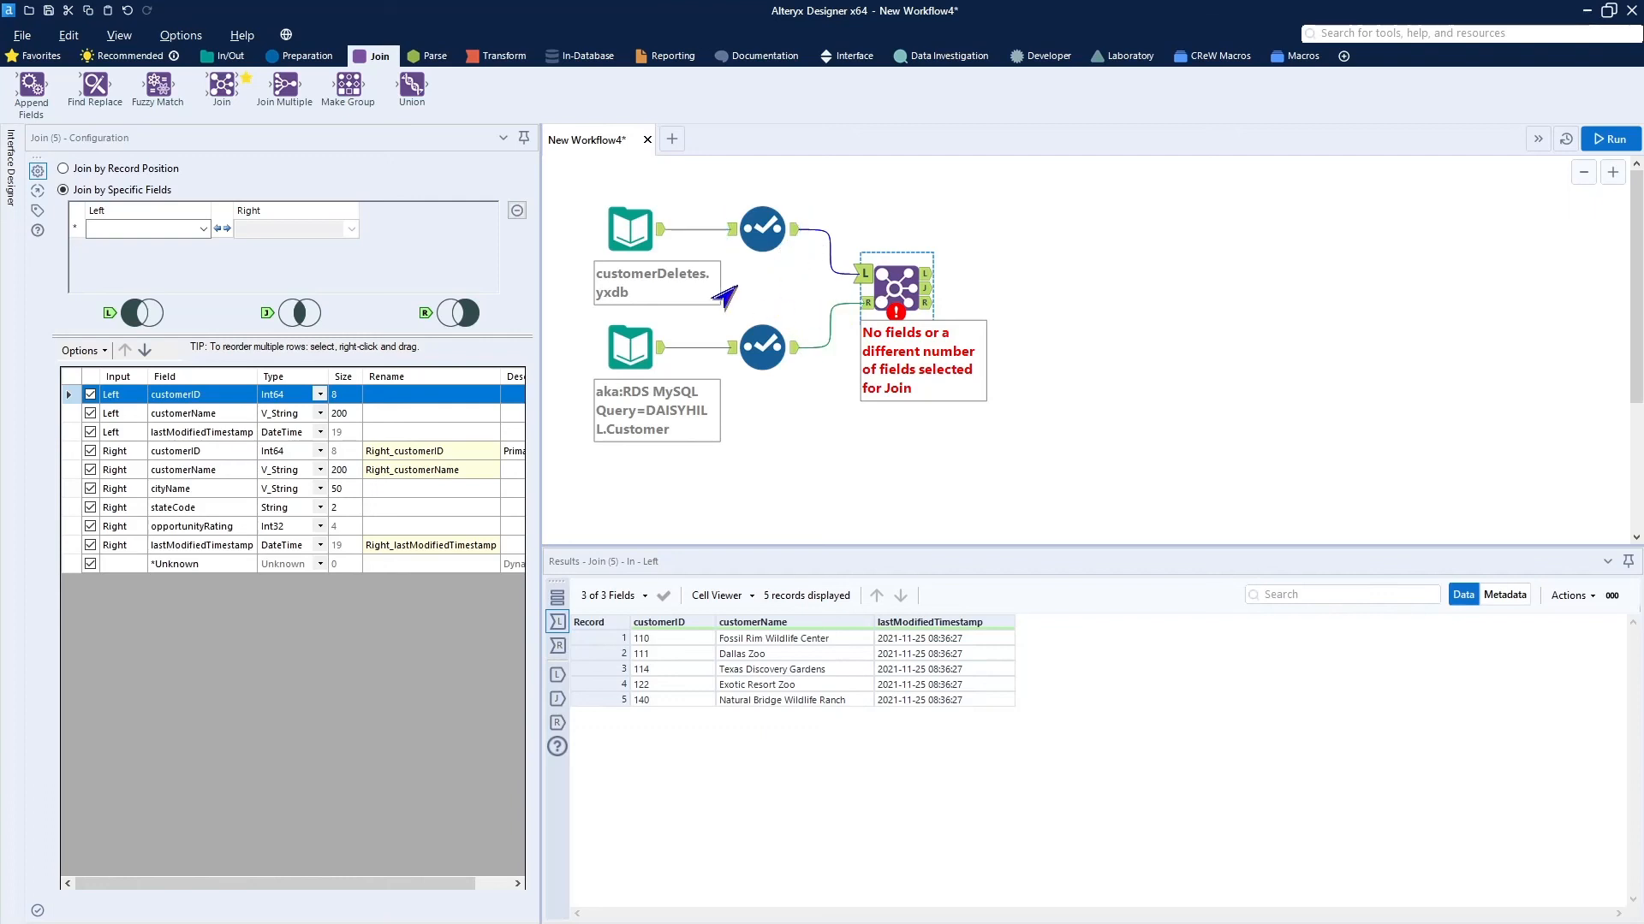
Set the Join to match customerID on both sides and run the workflow
left_click(204, 227)
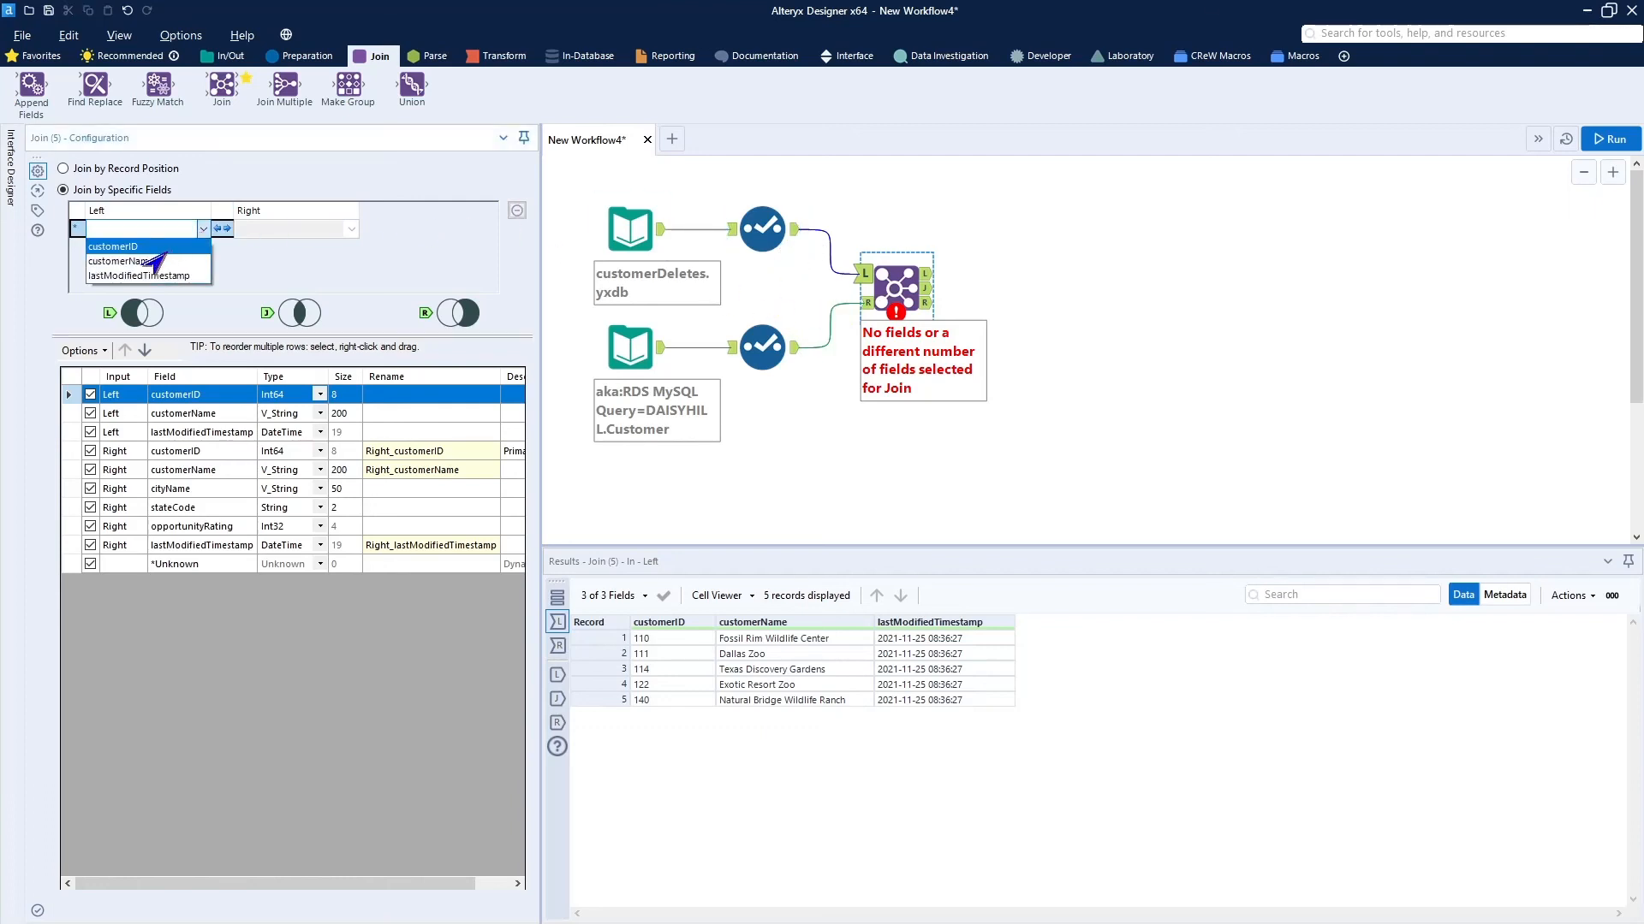
left_click(165, 249)
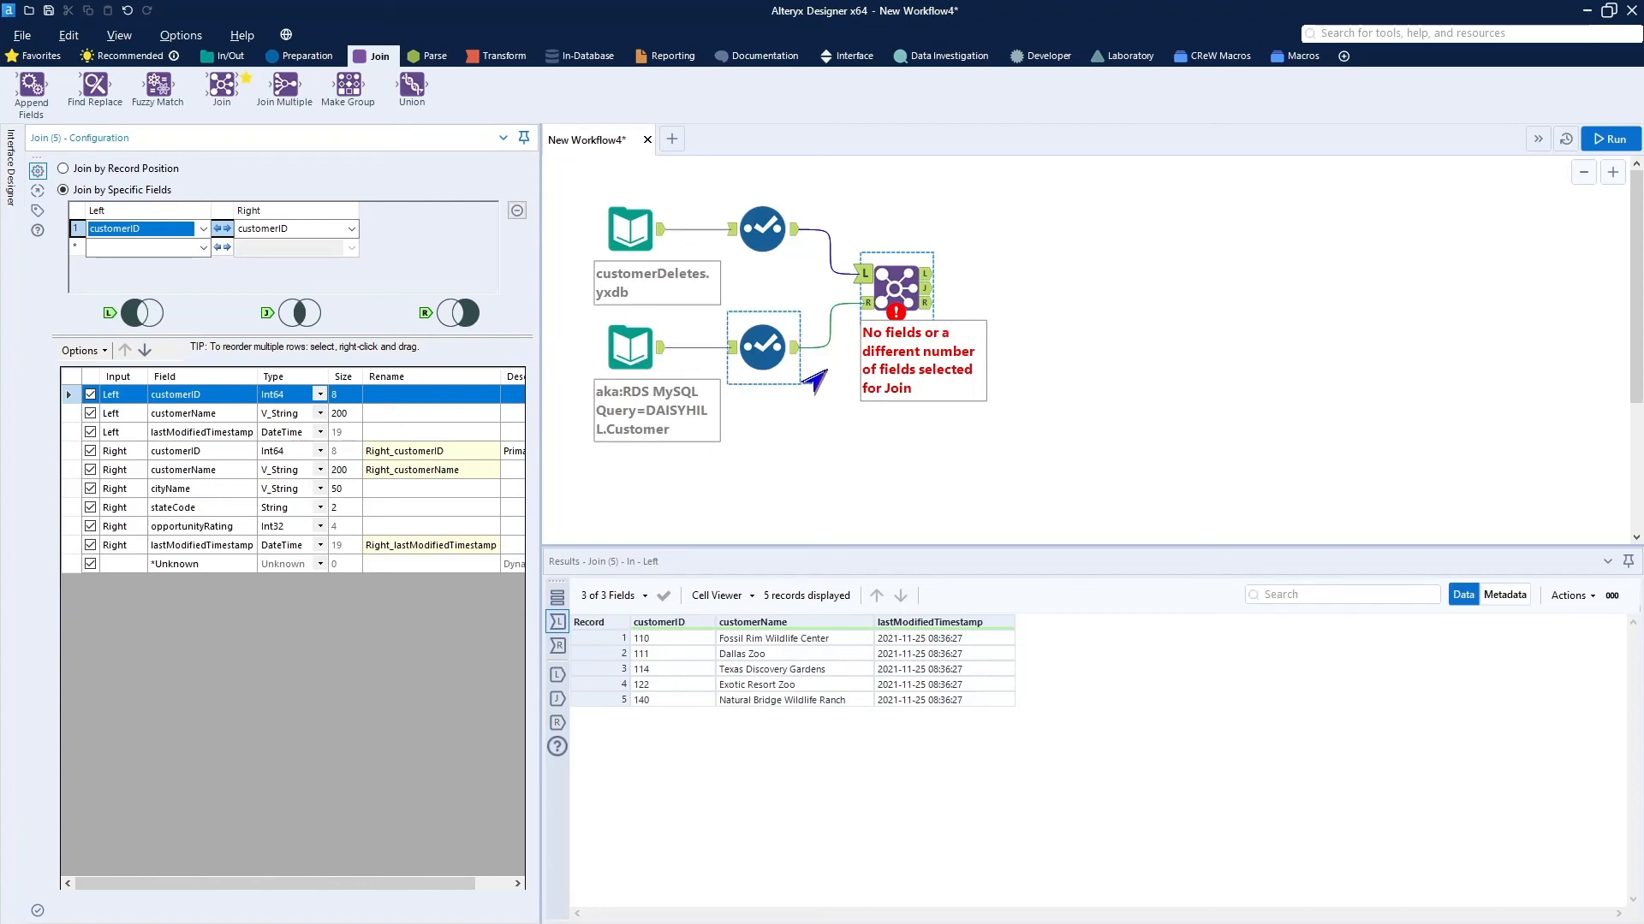
left_click(1087, 332)
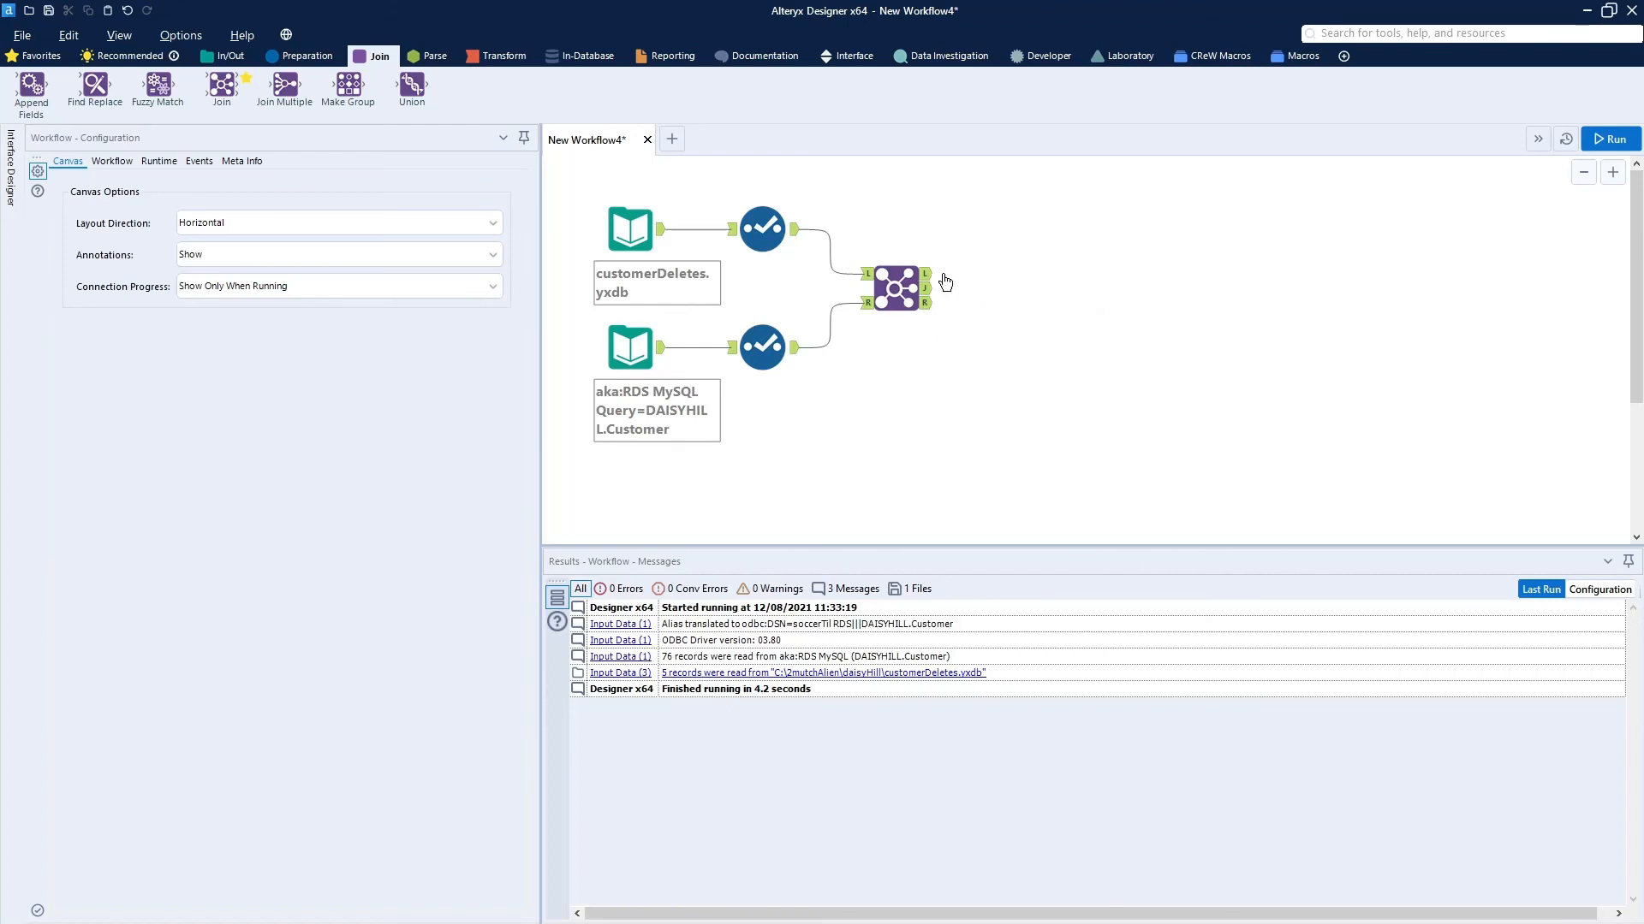
left_click(1609, 139)
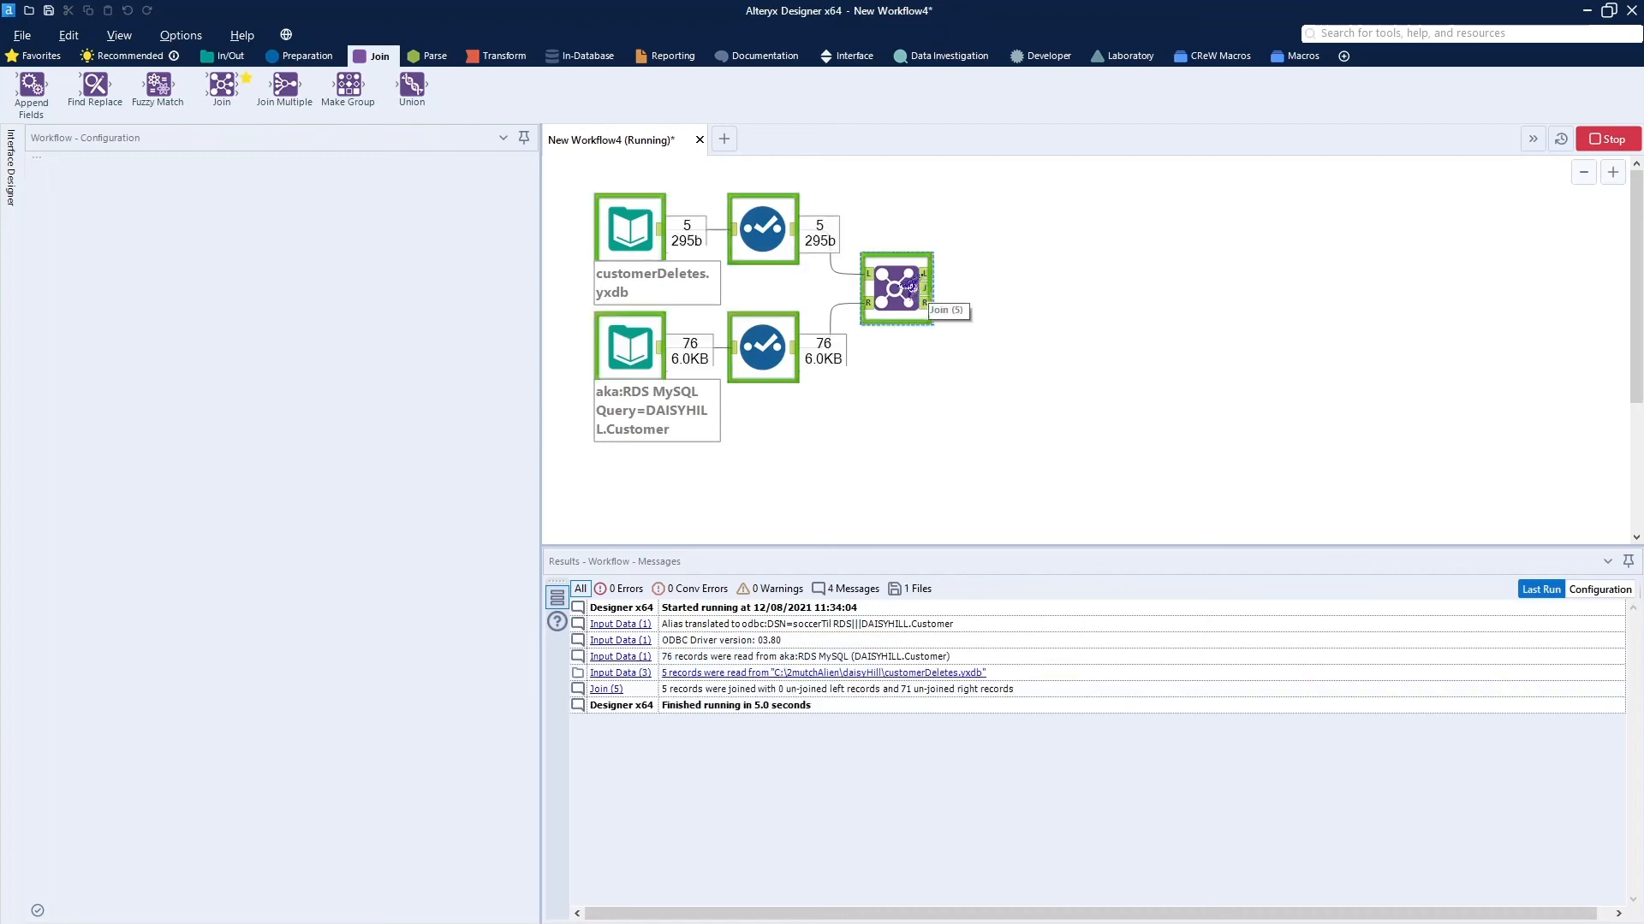
Review the Join's left, joined and right outputs and attach a Select tool to the right output
left_click(927, 277)
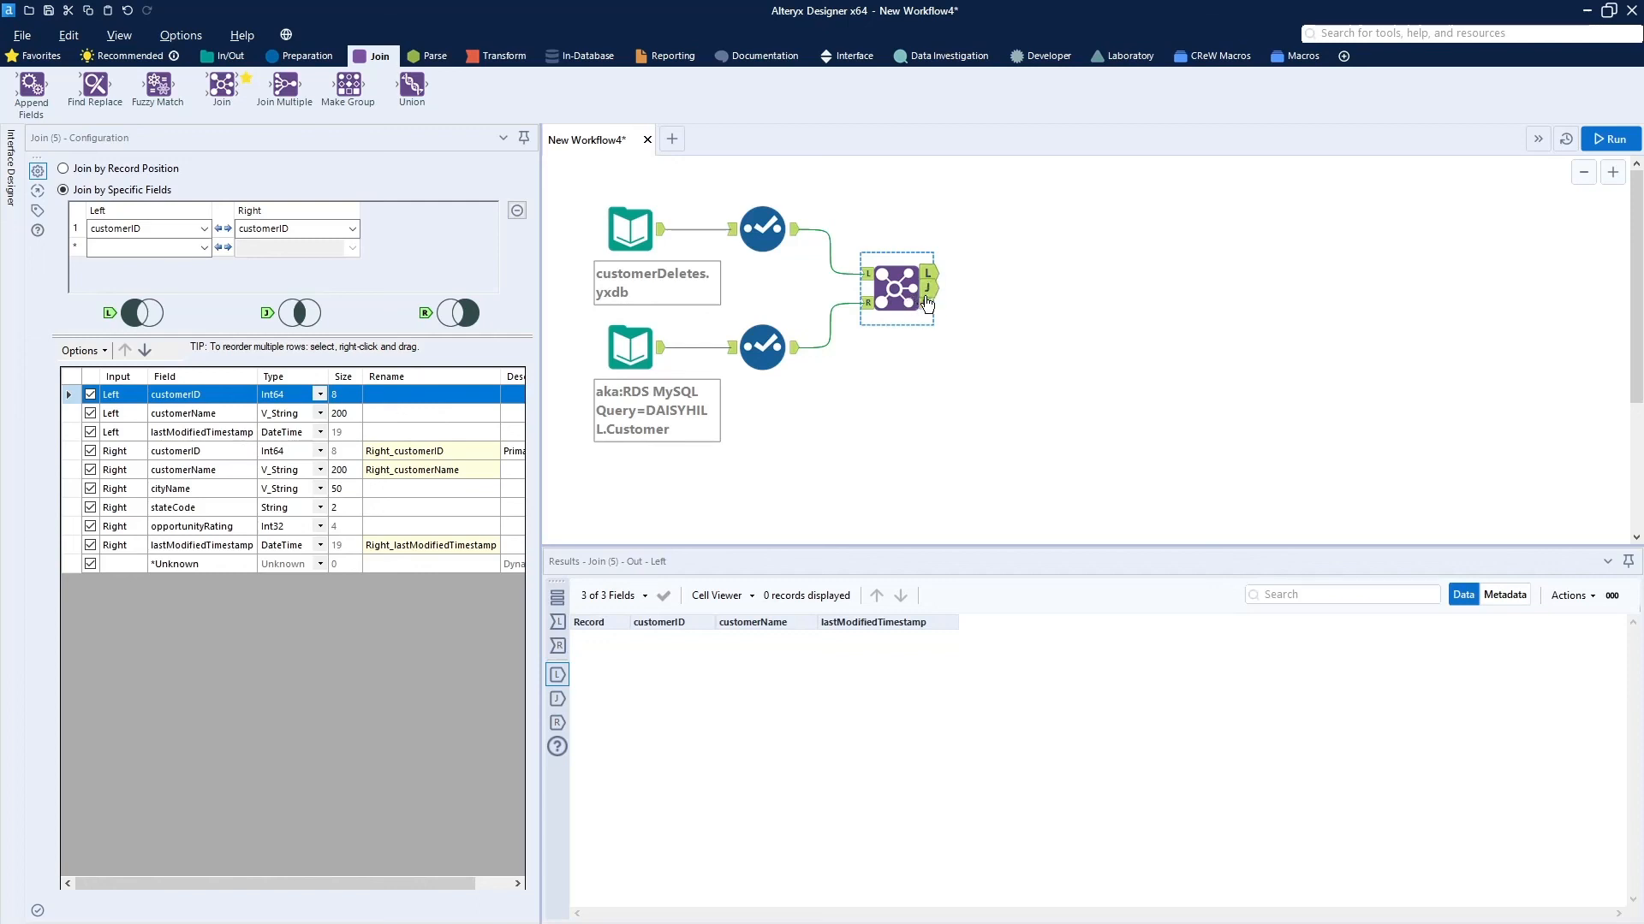
left_click(931, 291)
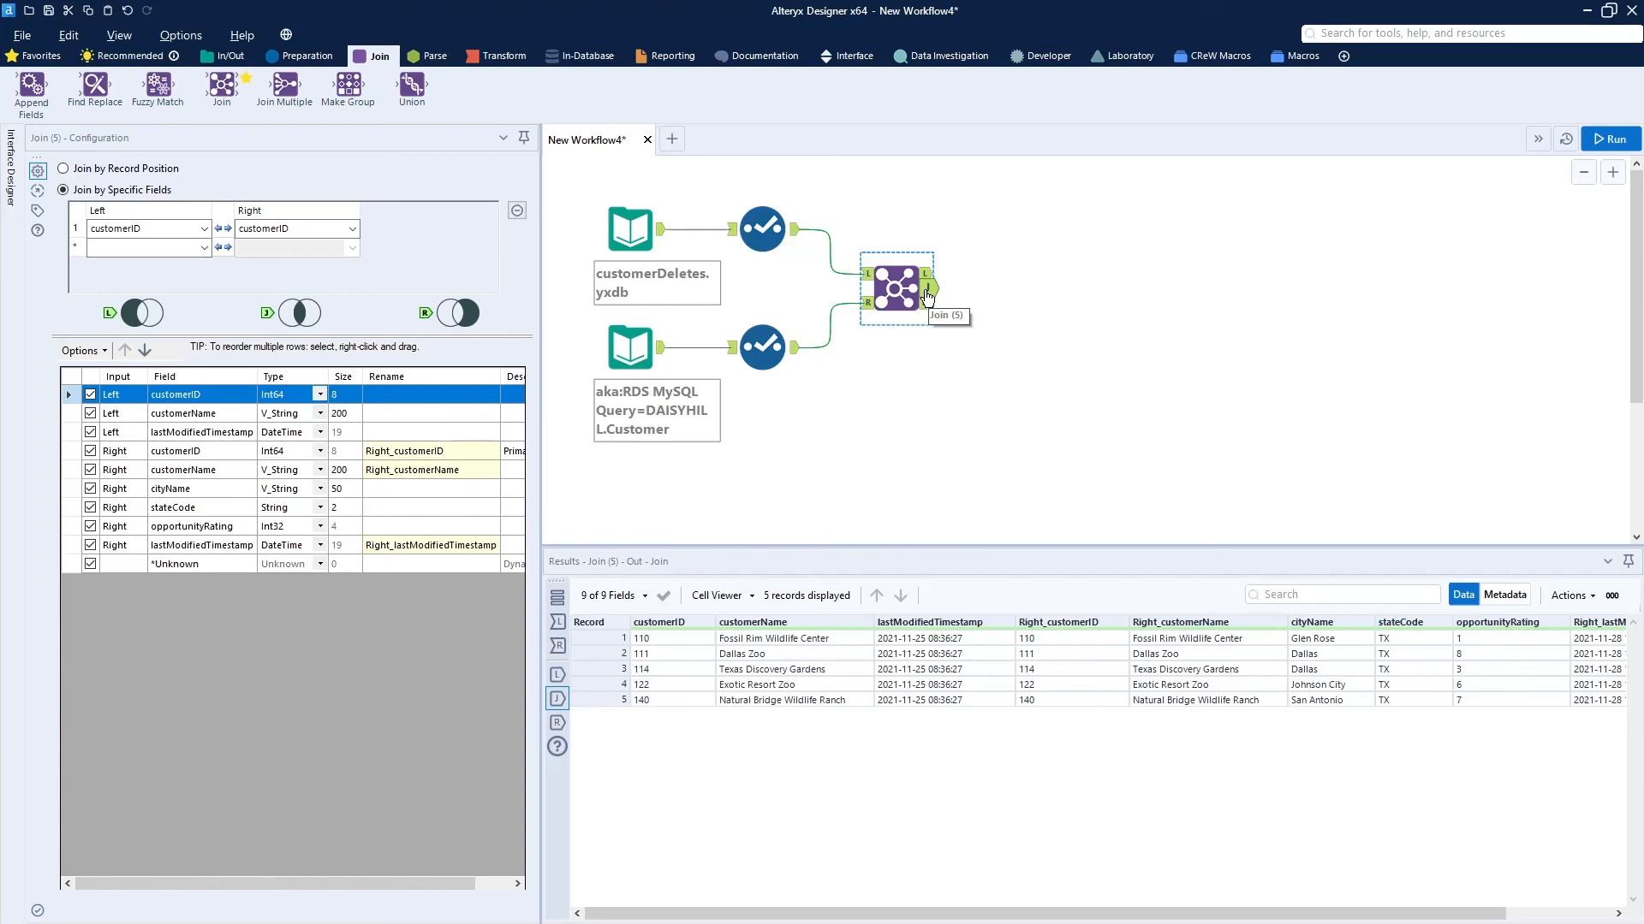
left_click(927, 303)
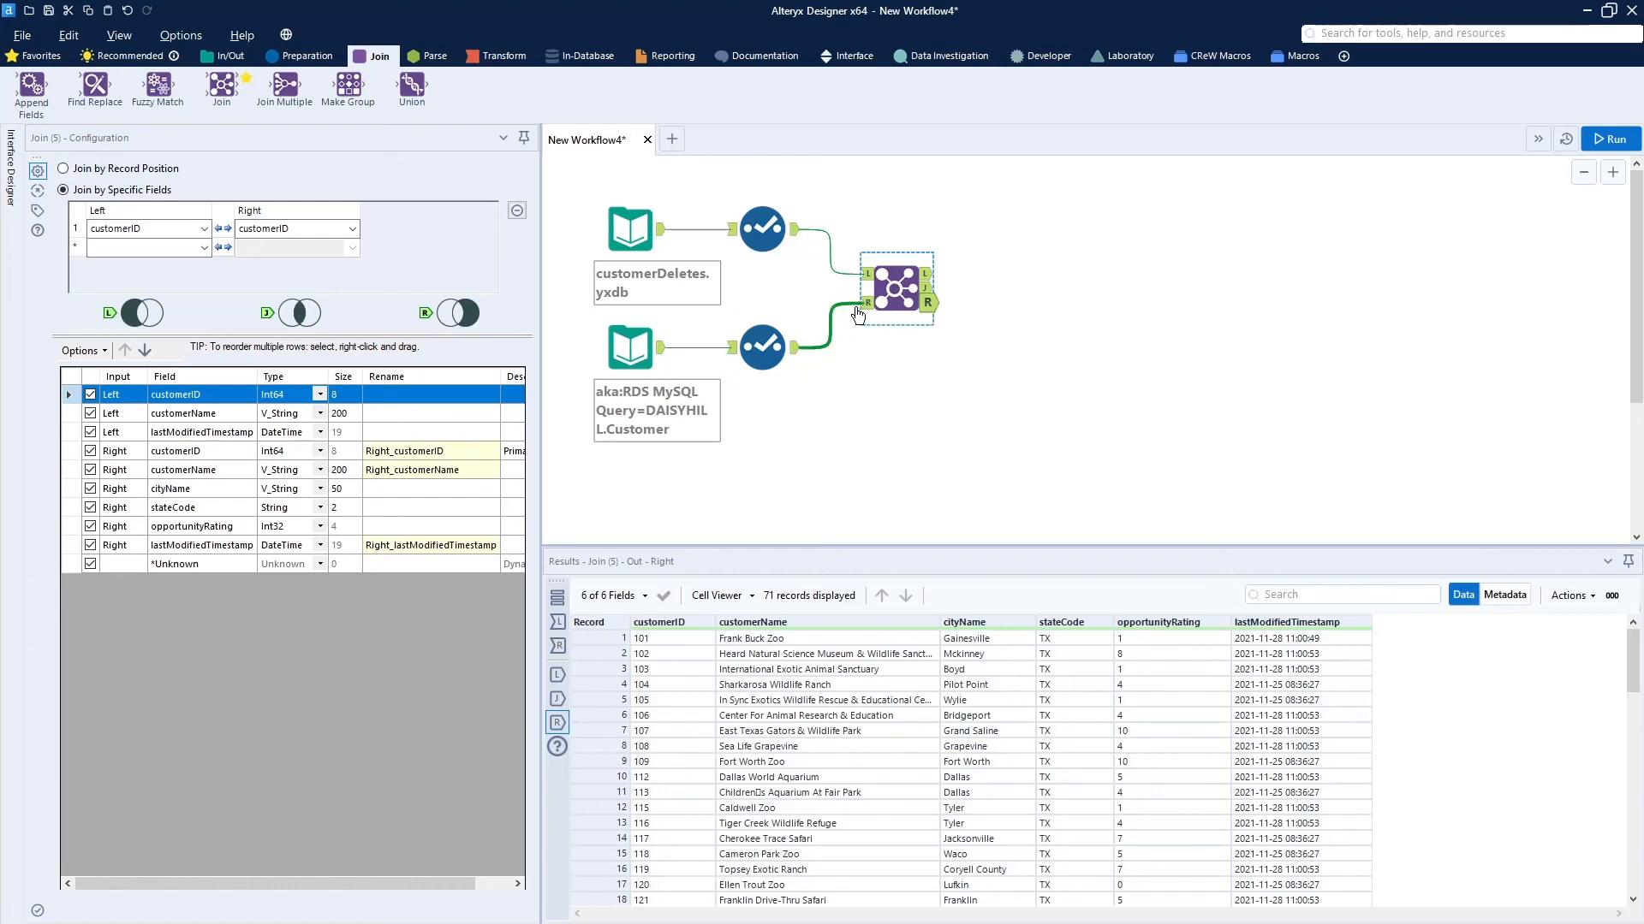
left_click(302, 55)
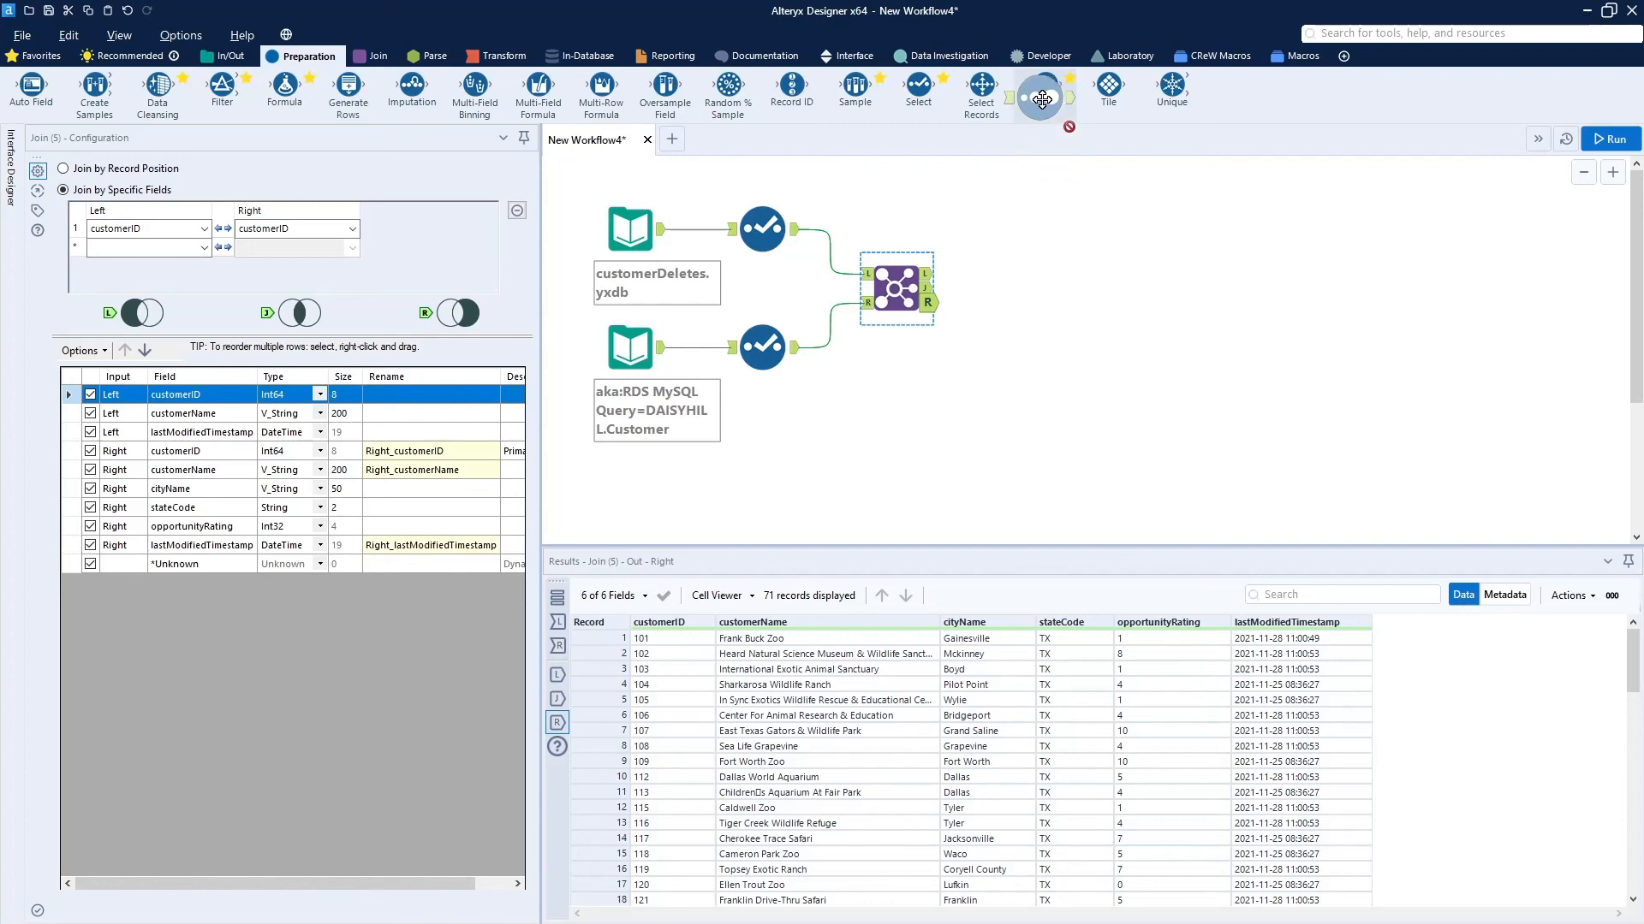
left_click_drag(919, 83, 997, 302)
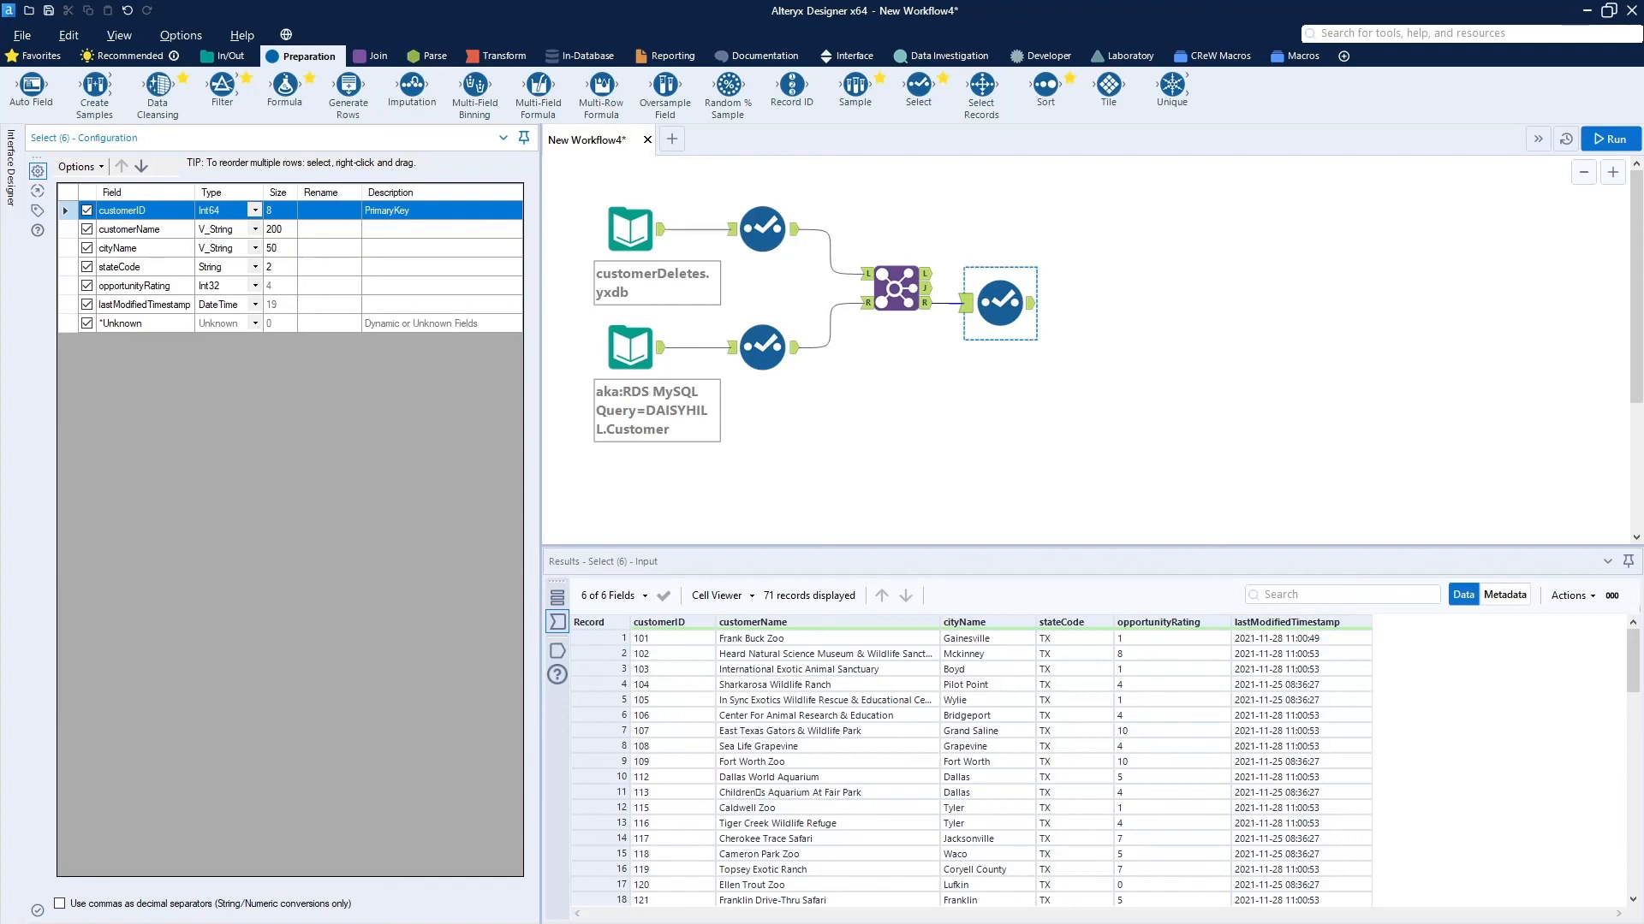
Paste the DAISYHILL.Customer Output Data tool set to Delete Data & Append, connect it after the new Select, and run the workflow
left_click(1138, 335)
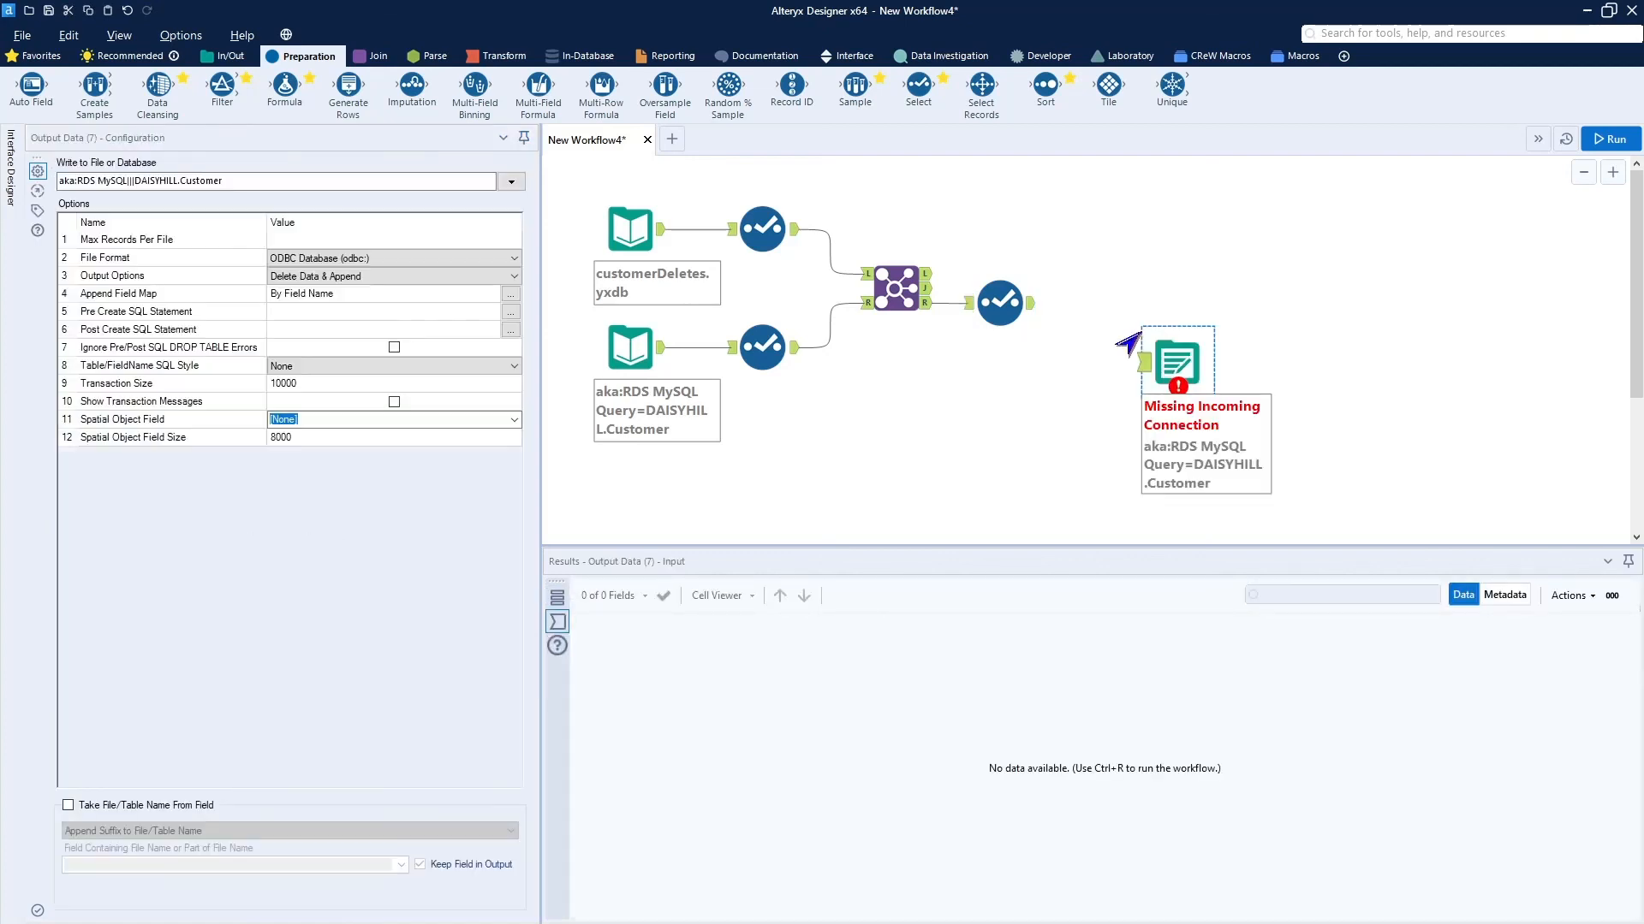
left_click_drag(1155, 351, 1067, 292)
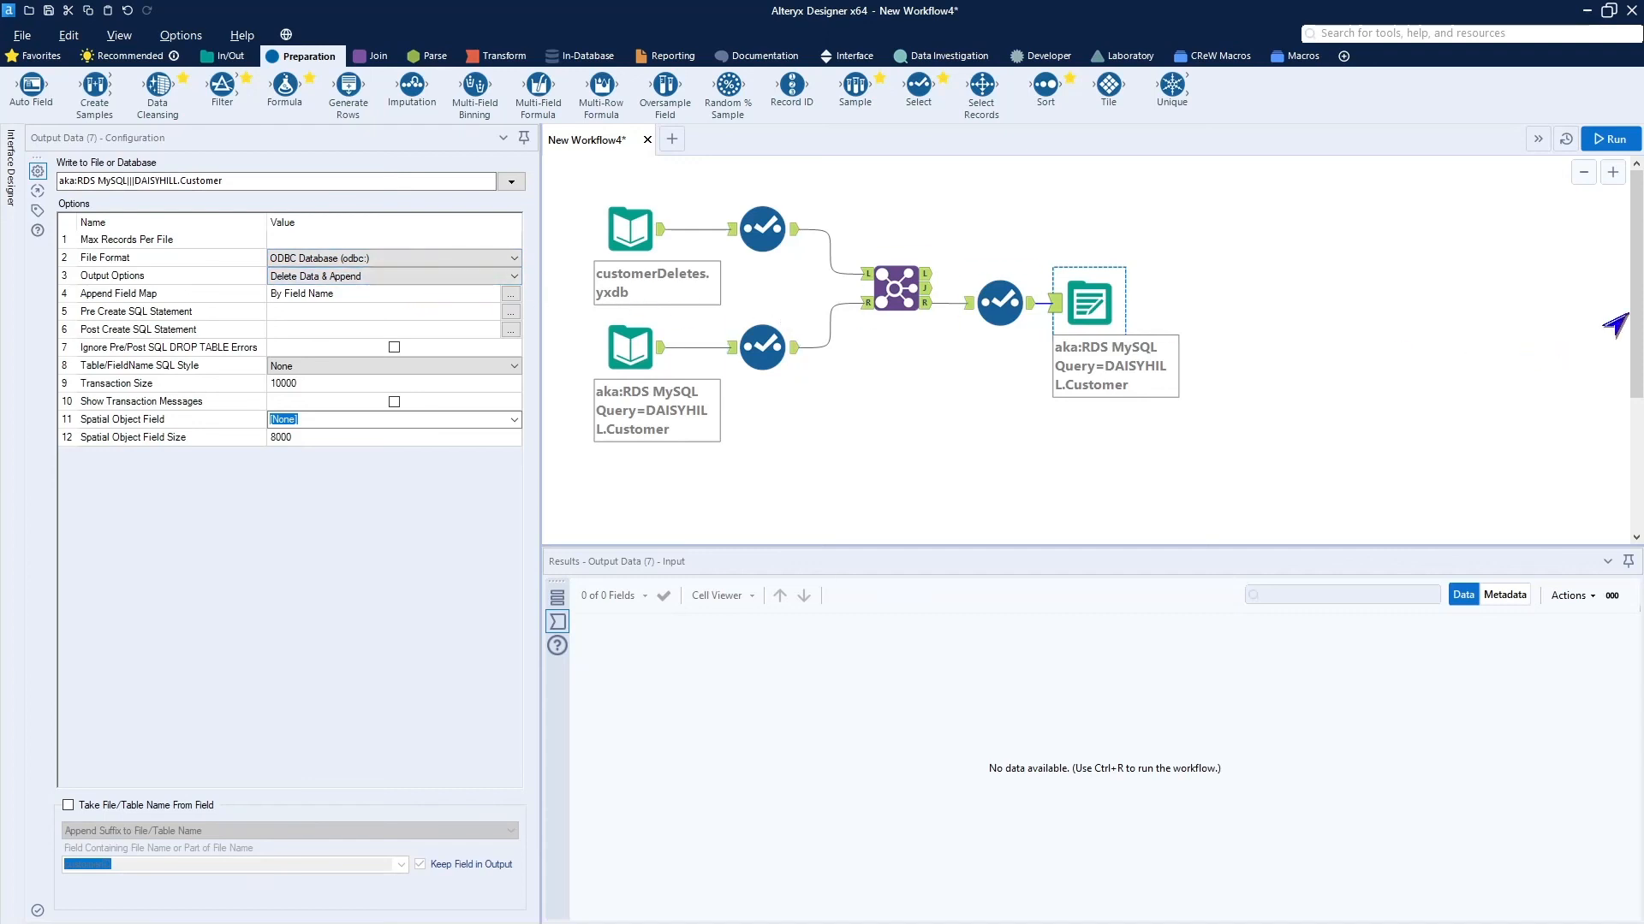
left_click(1604, 144)
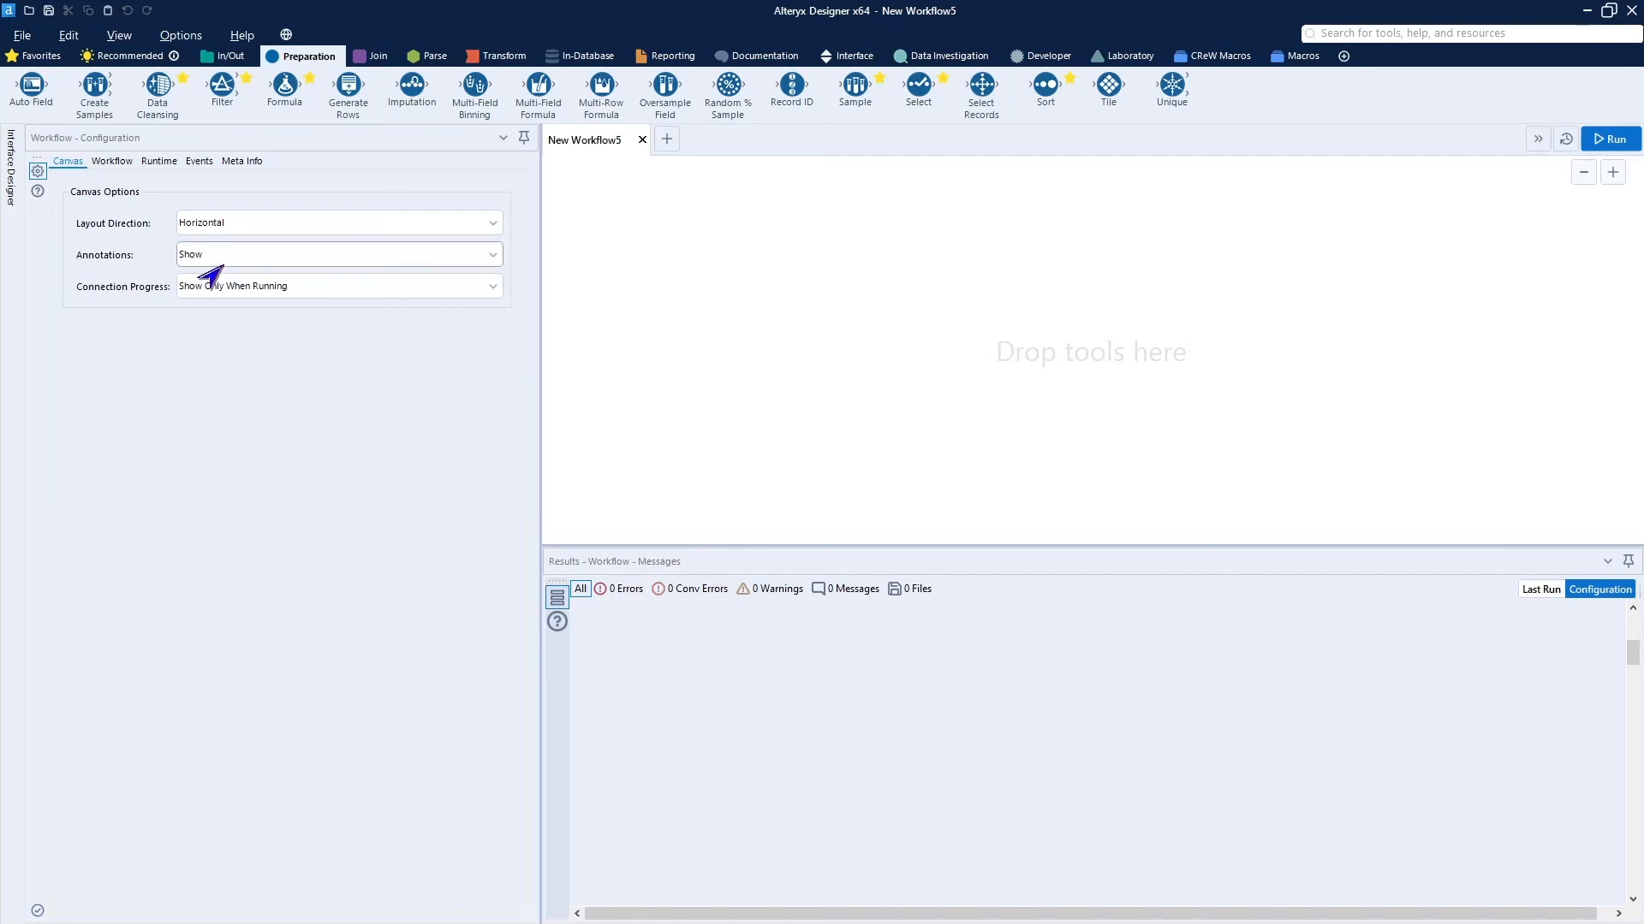
Paste the customerDeletes.yxdb input with its connected Select tool onto the empty canvas and run the workflow
right_click(782, 229)
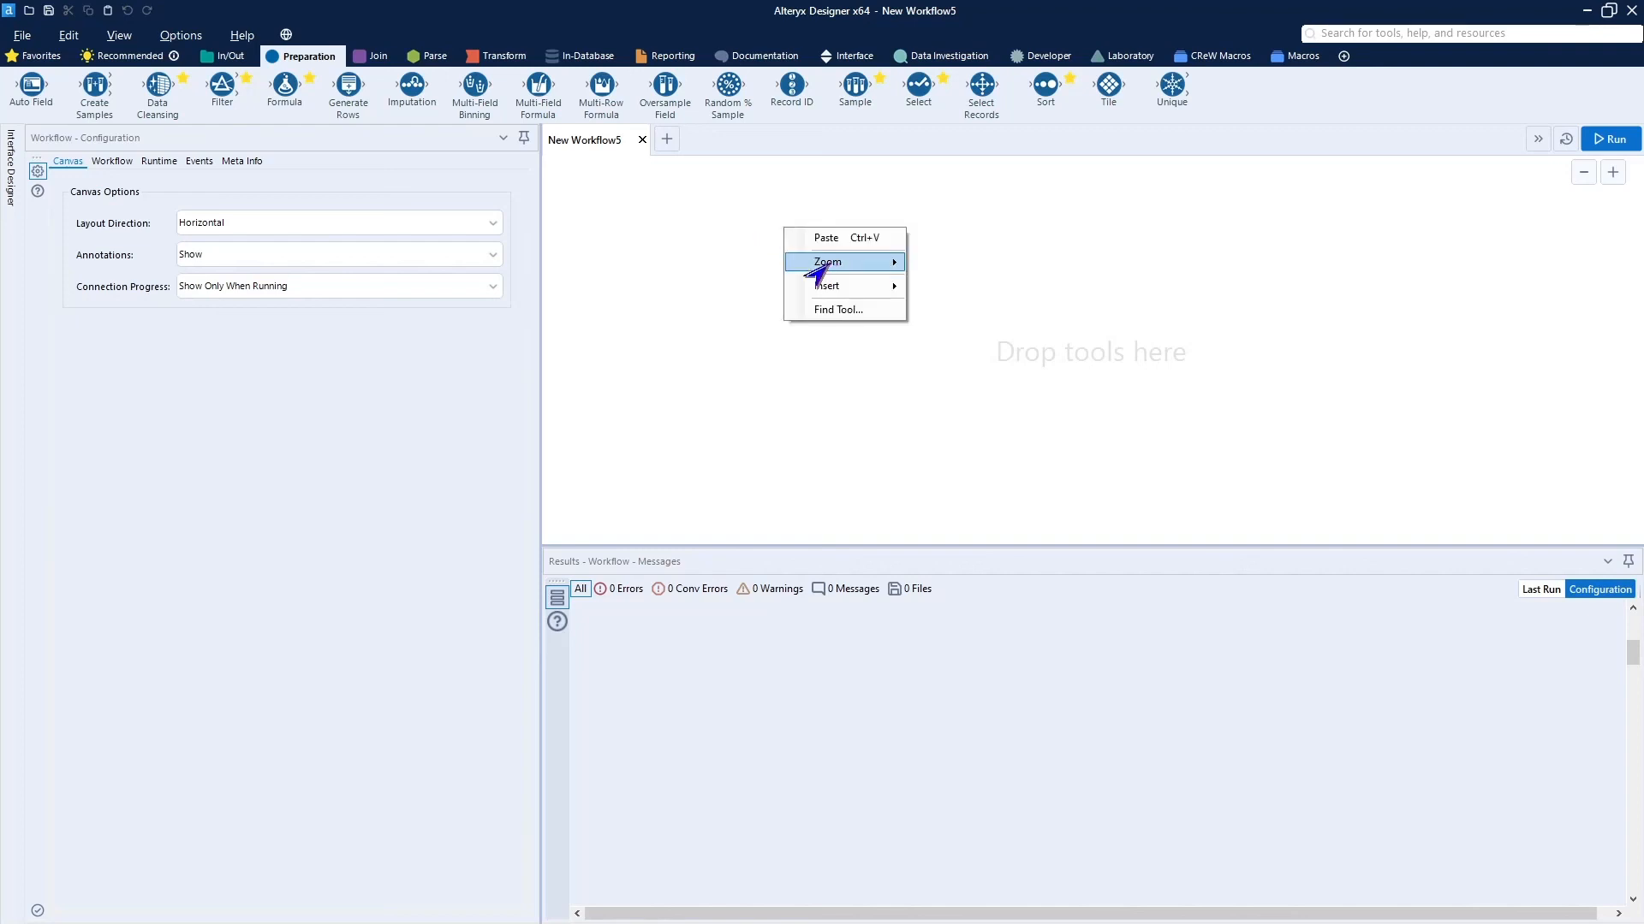
left_click(823, 238)
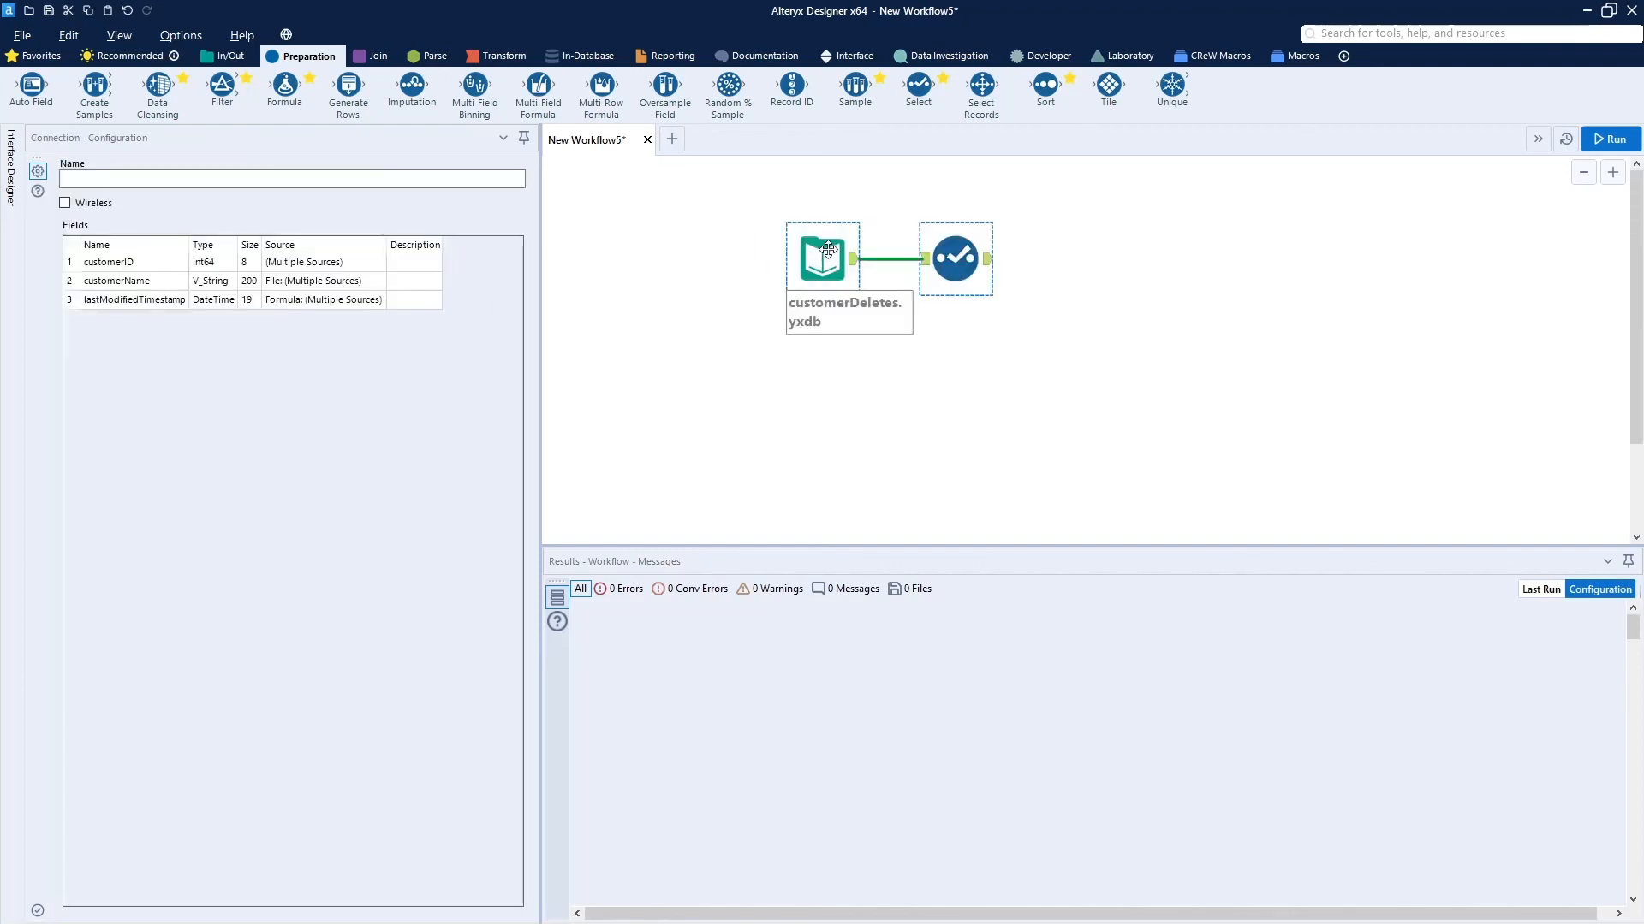
left_click_drag(823, 249, 661, 265)
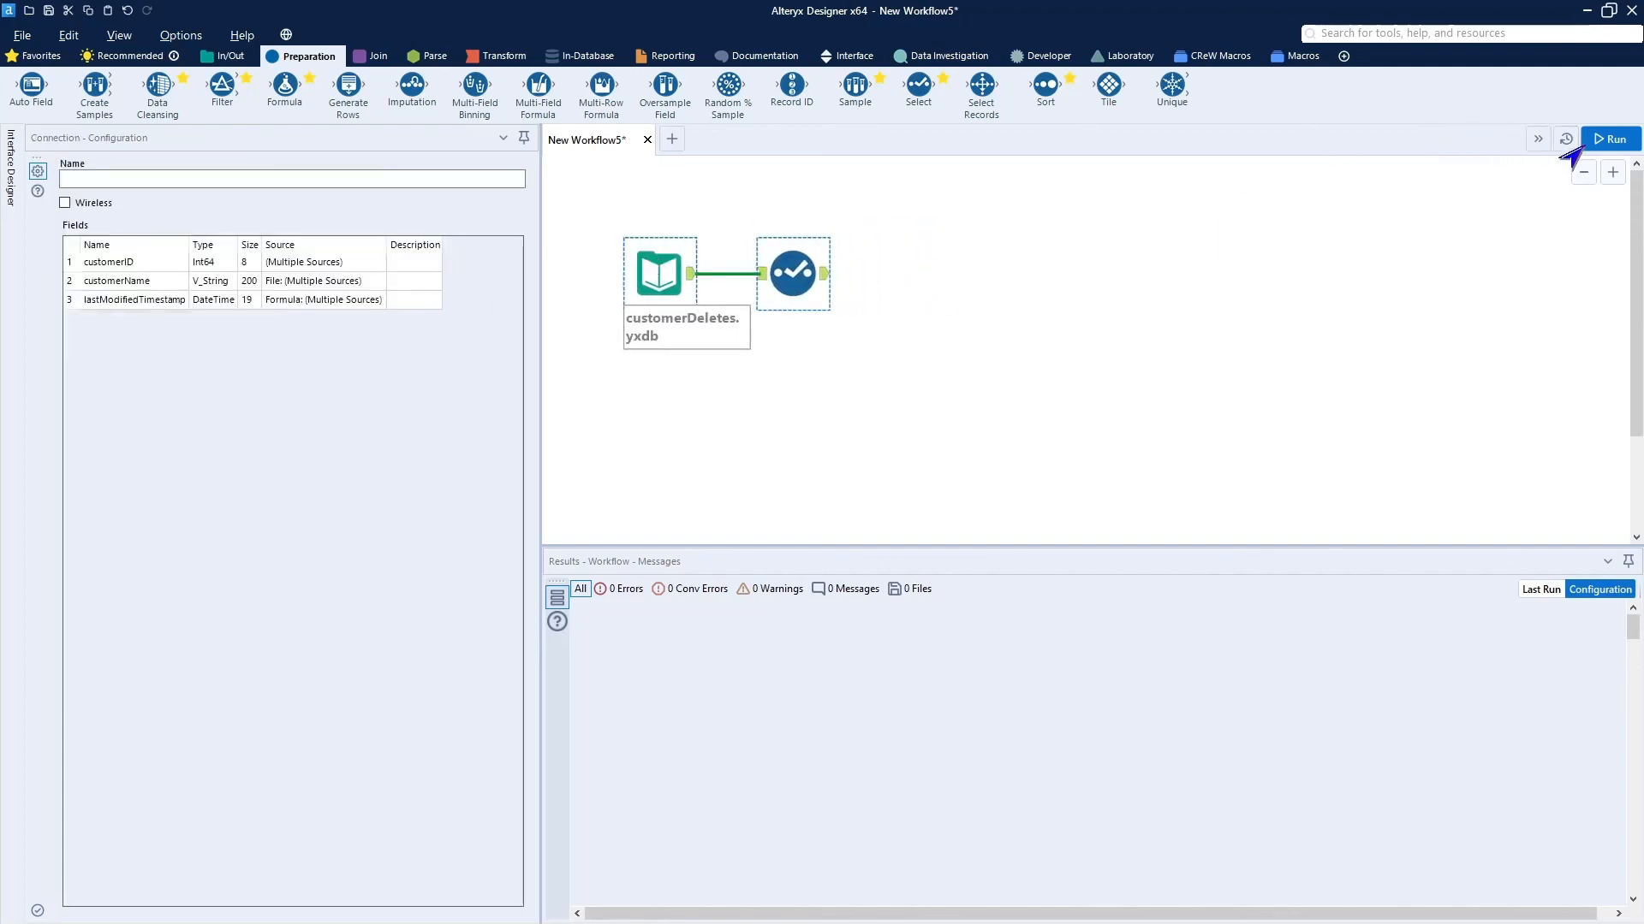
left_click(1604, 143)
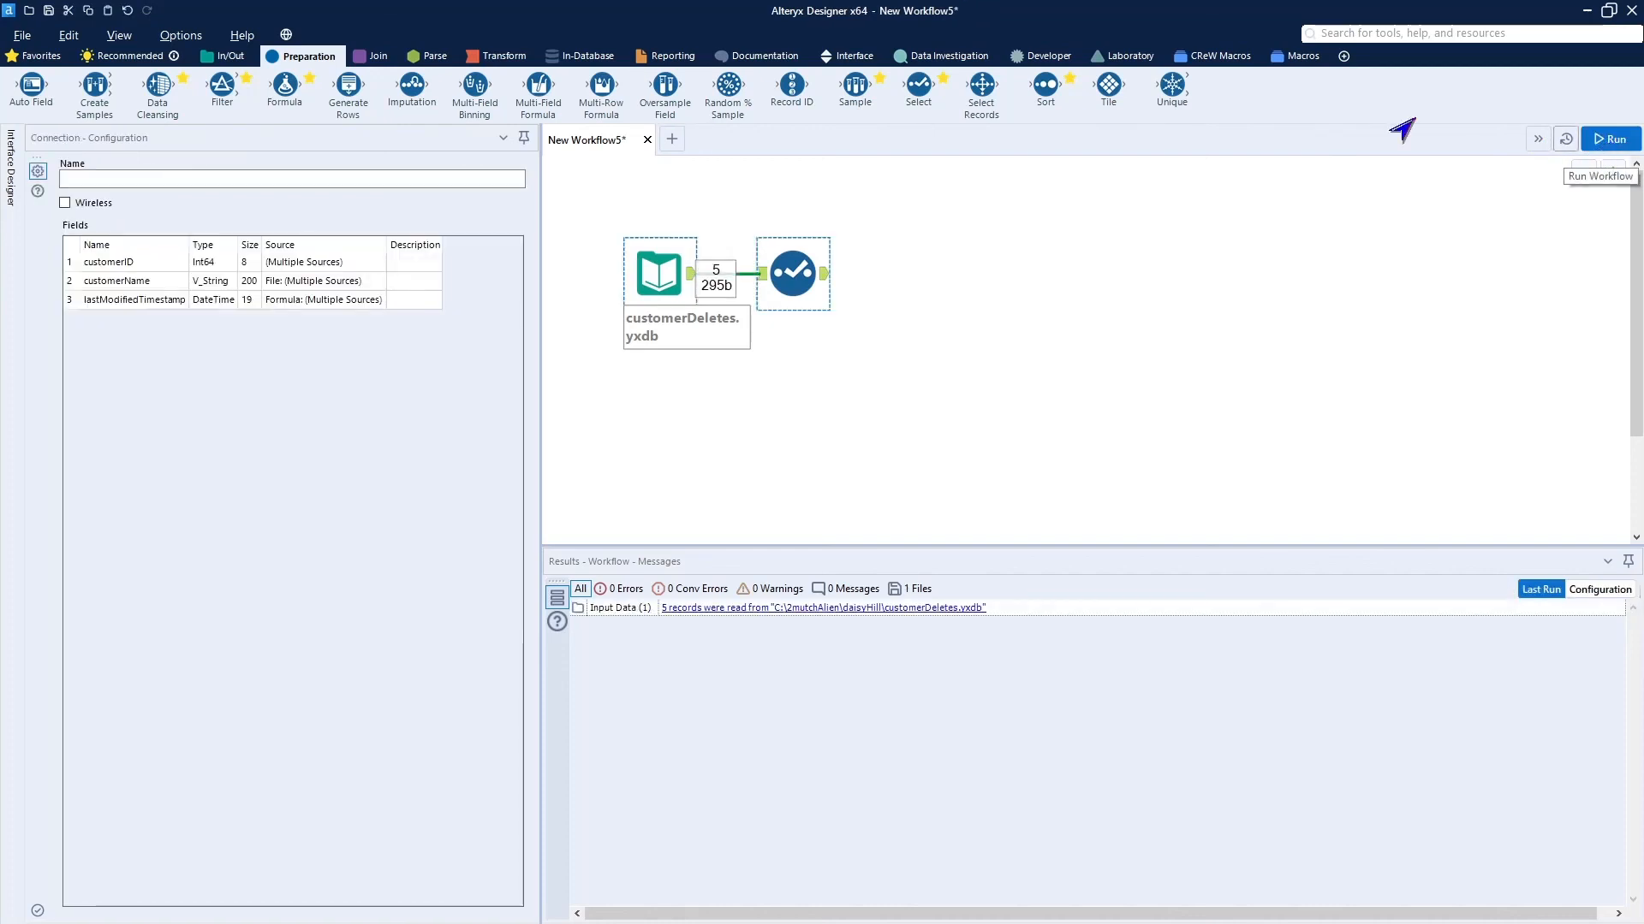
Add an Output Data tool after the Select, writing to aka:RDS MySQL with the table name DAISYHILL.CustomerDeleteTemp
left_click(213, 58)
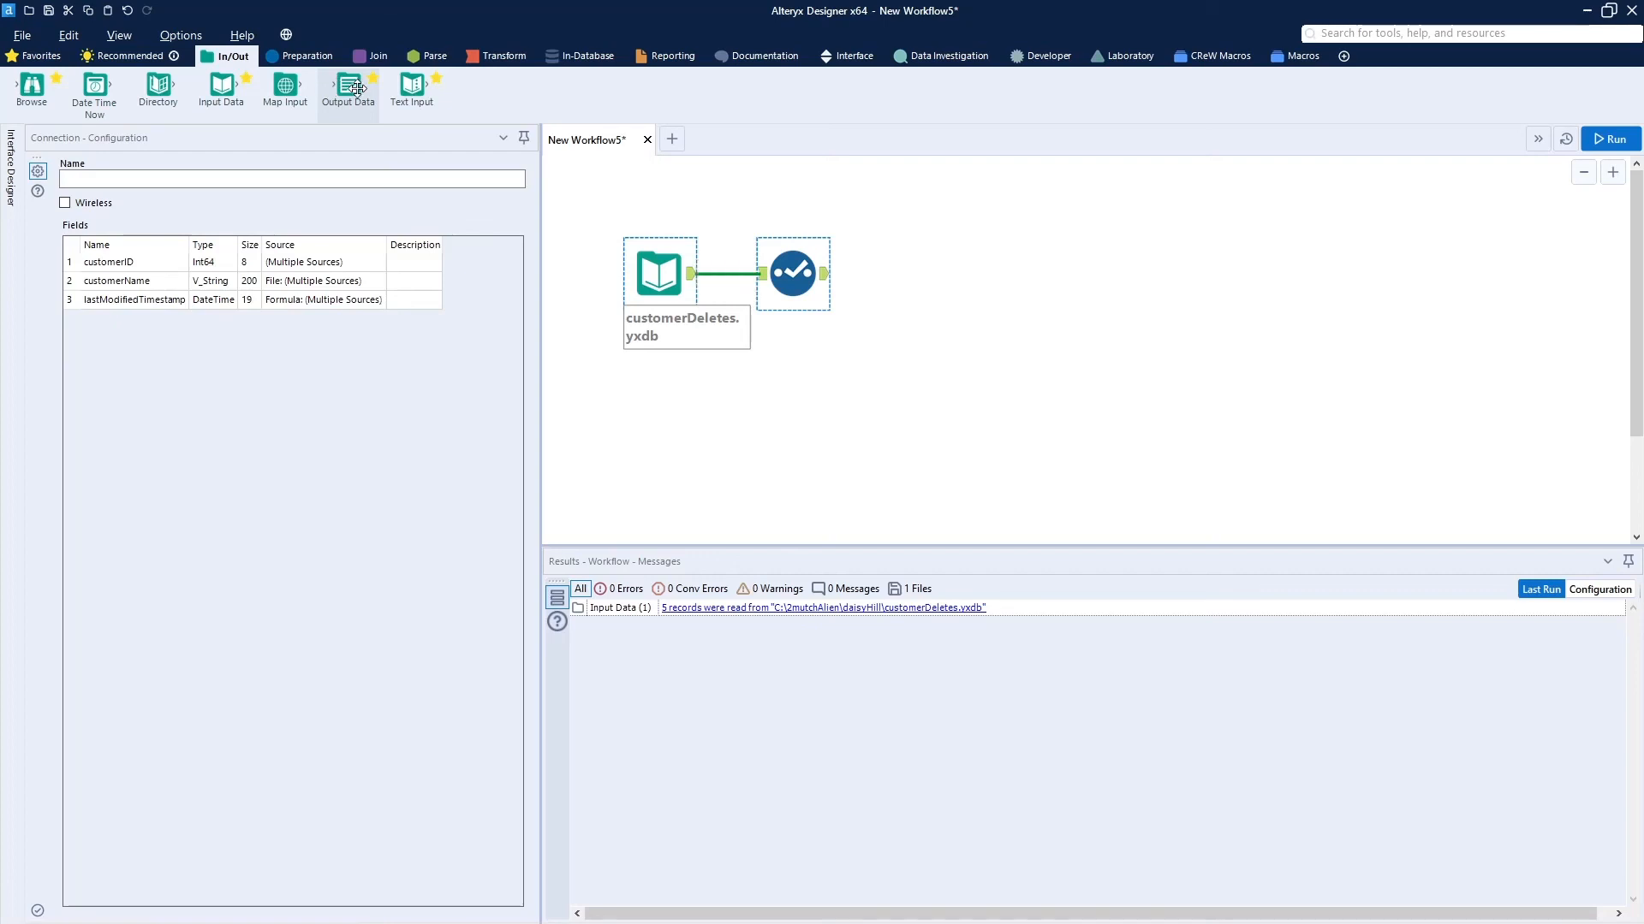
left_click_drag(335, 87, 909, 274)
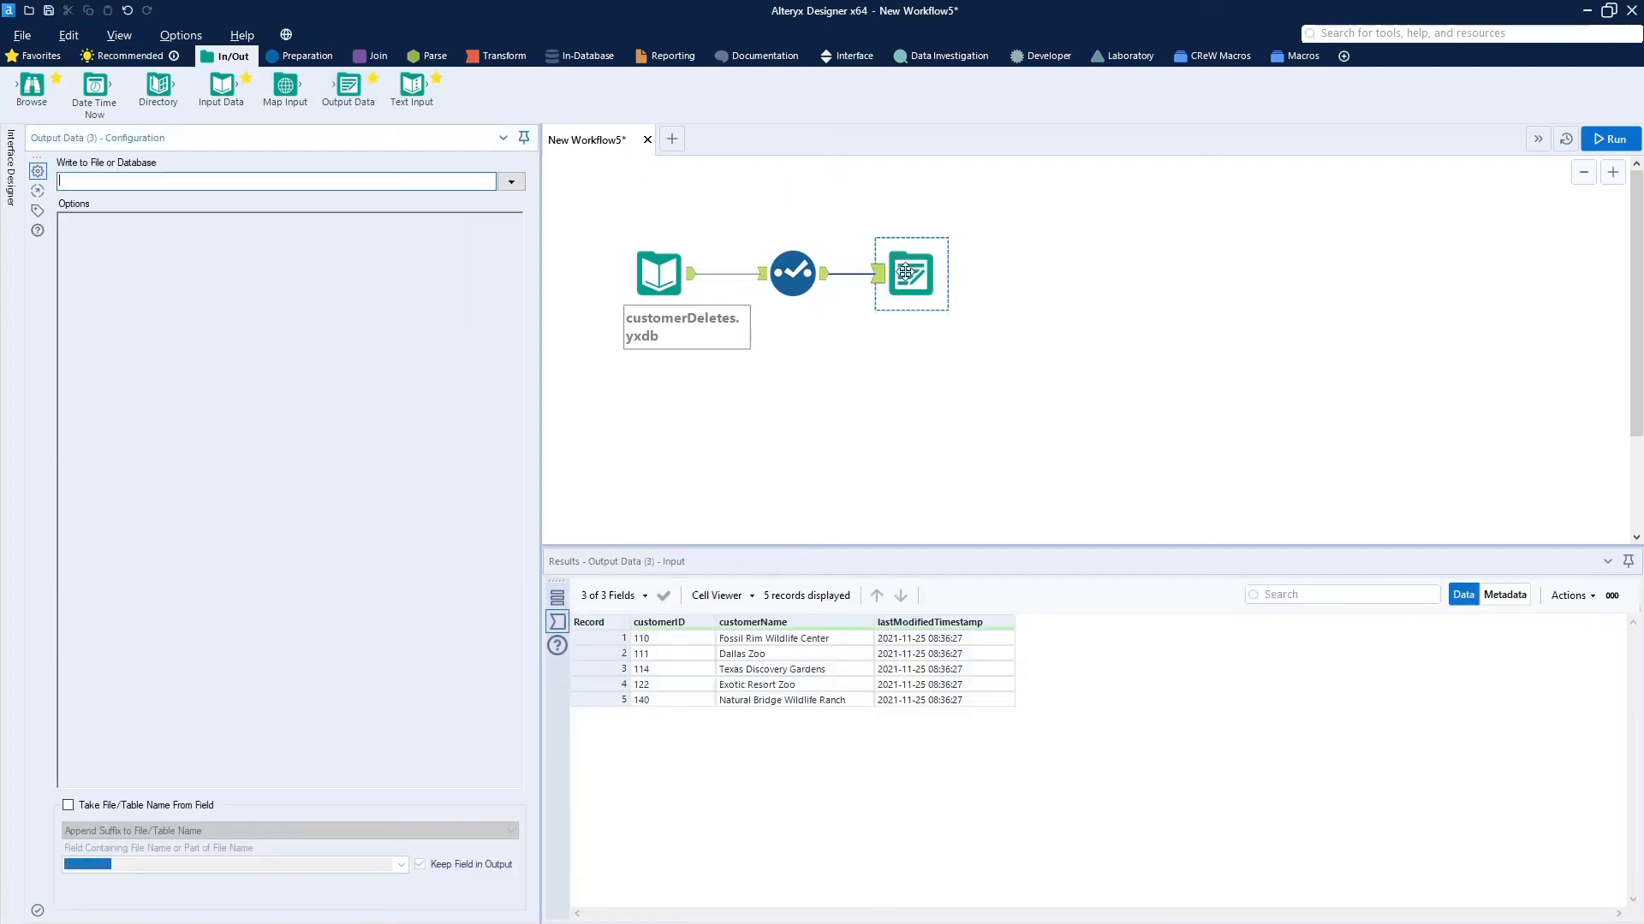
left_click(511, 182)
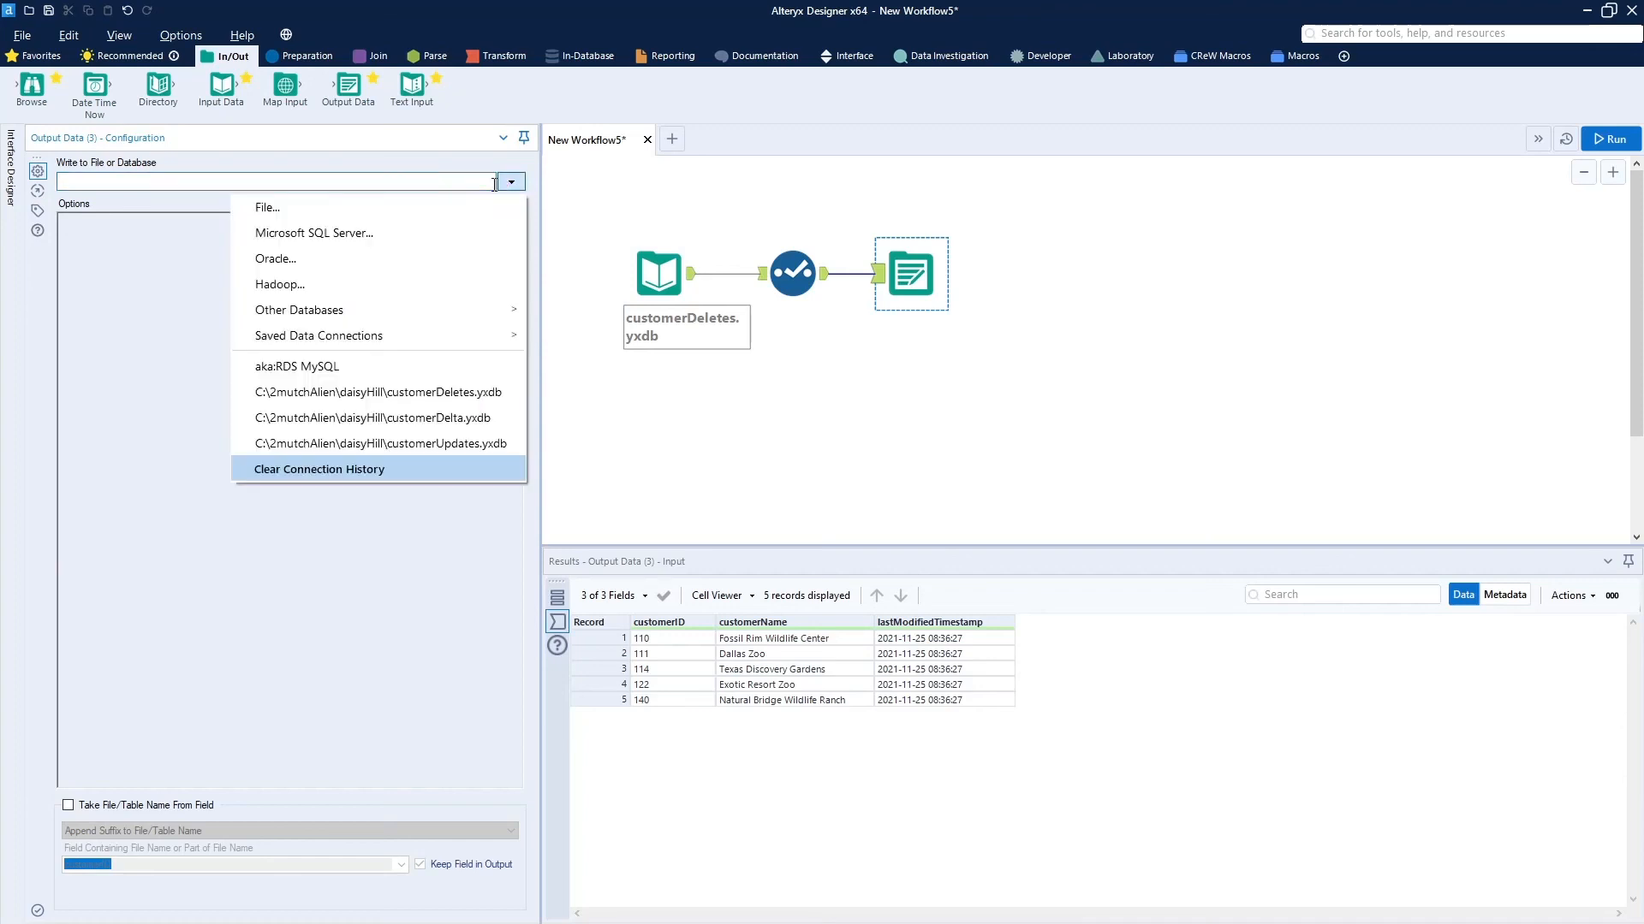
left_click(336, 368)
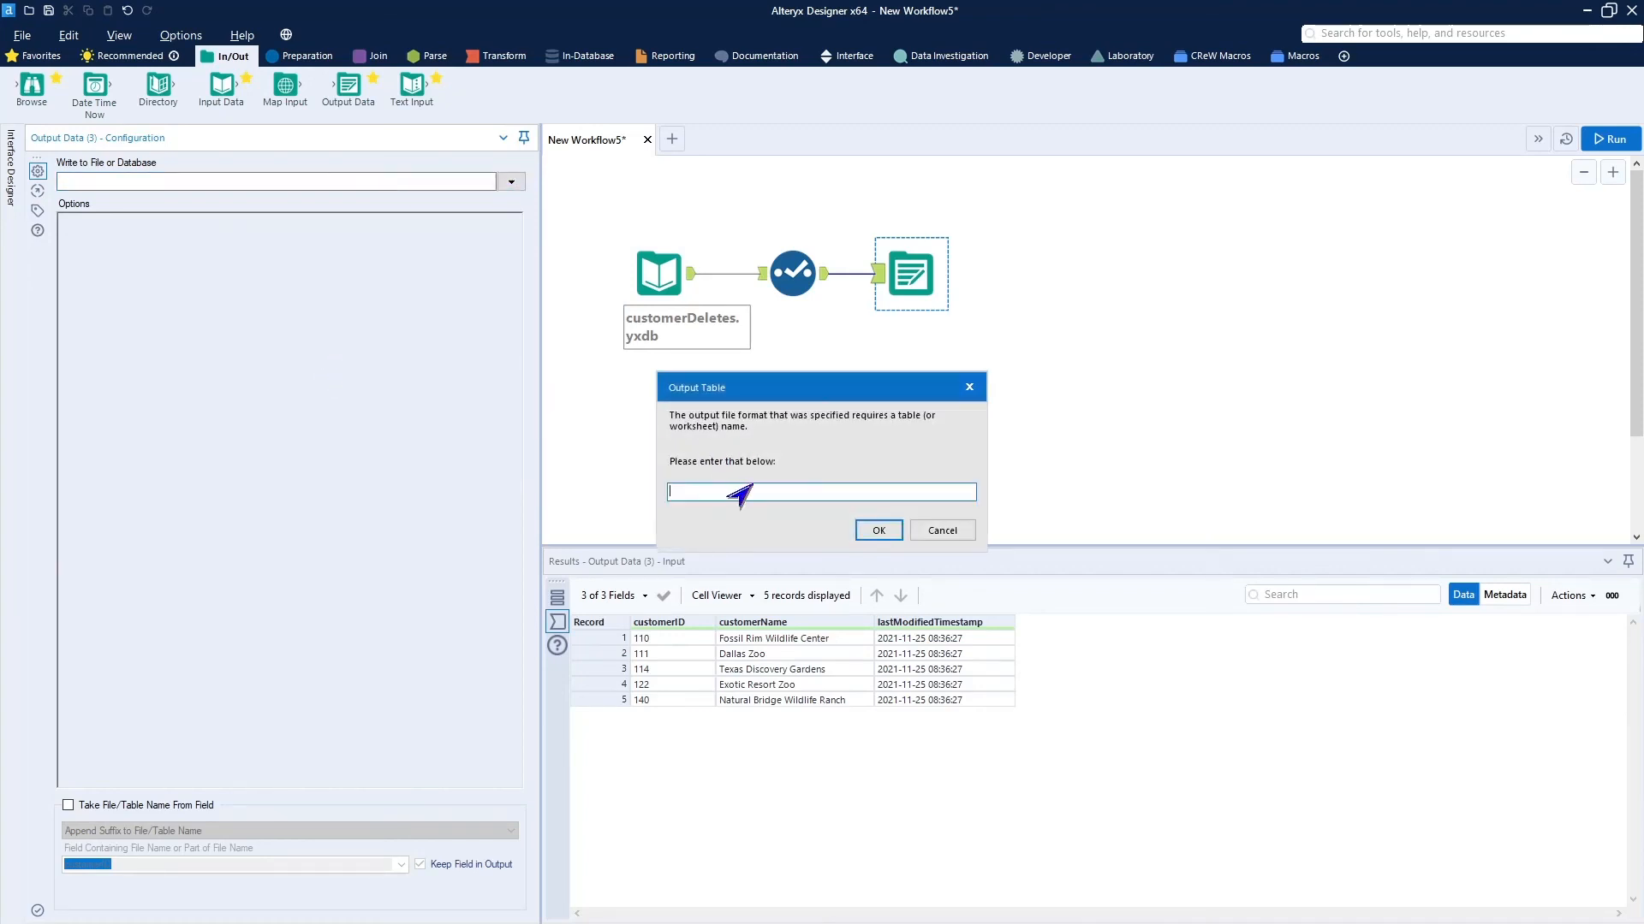
type("DAISYH")
type("ILL.CustomerTempDelete")
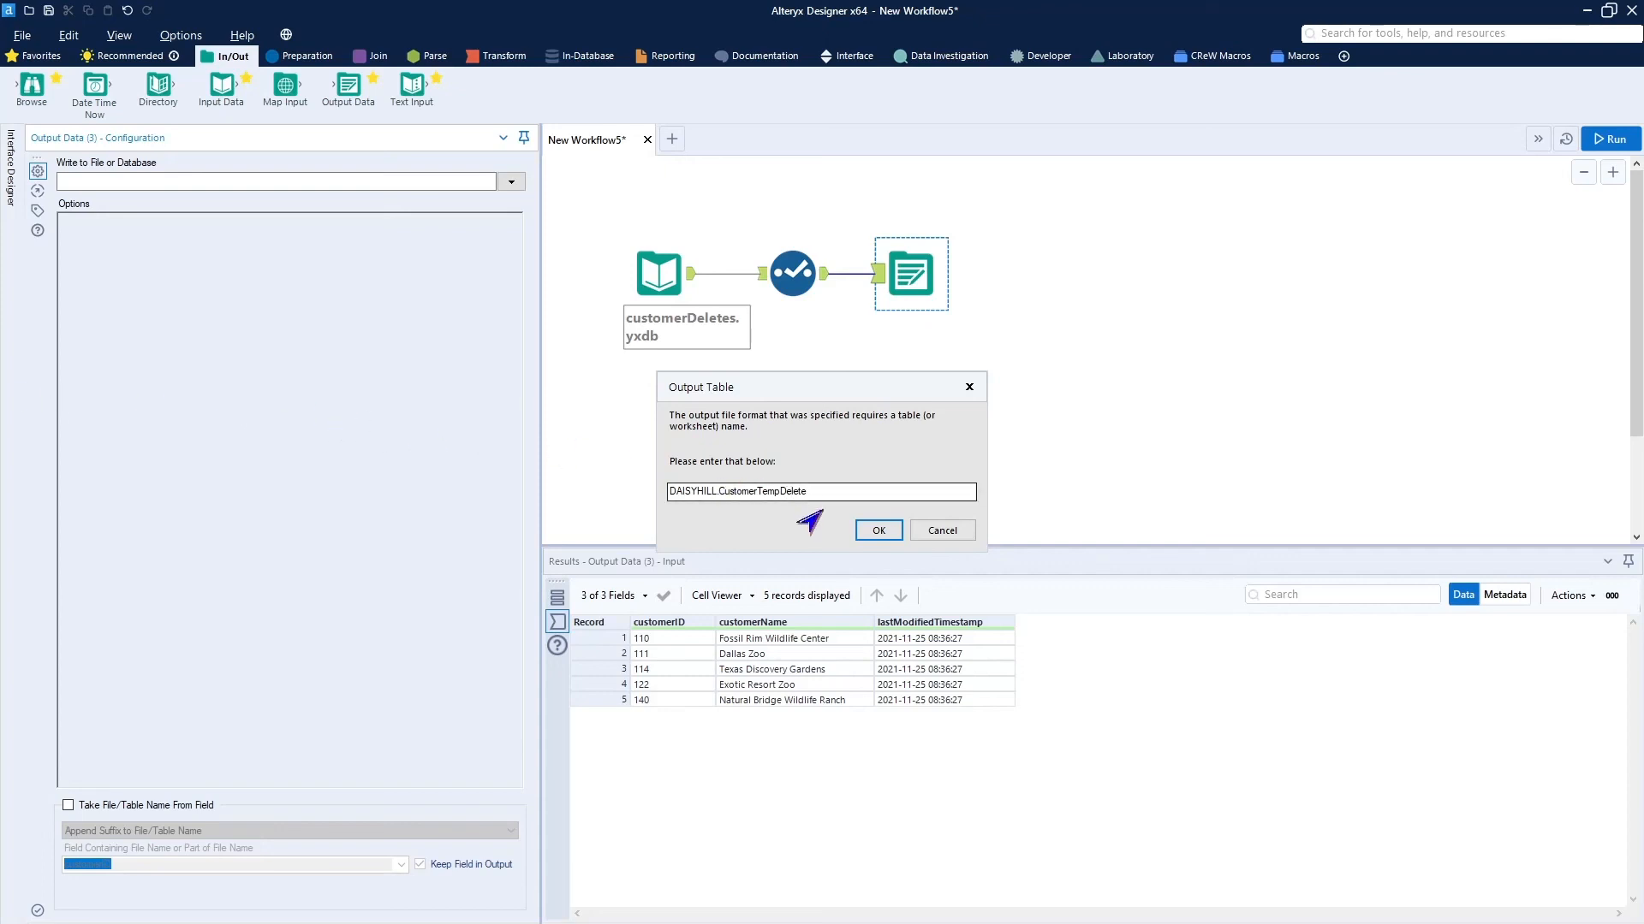
left_click_drag(835, 490, 783, 490)
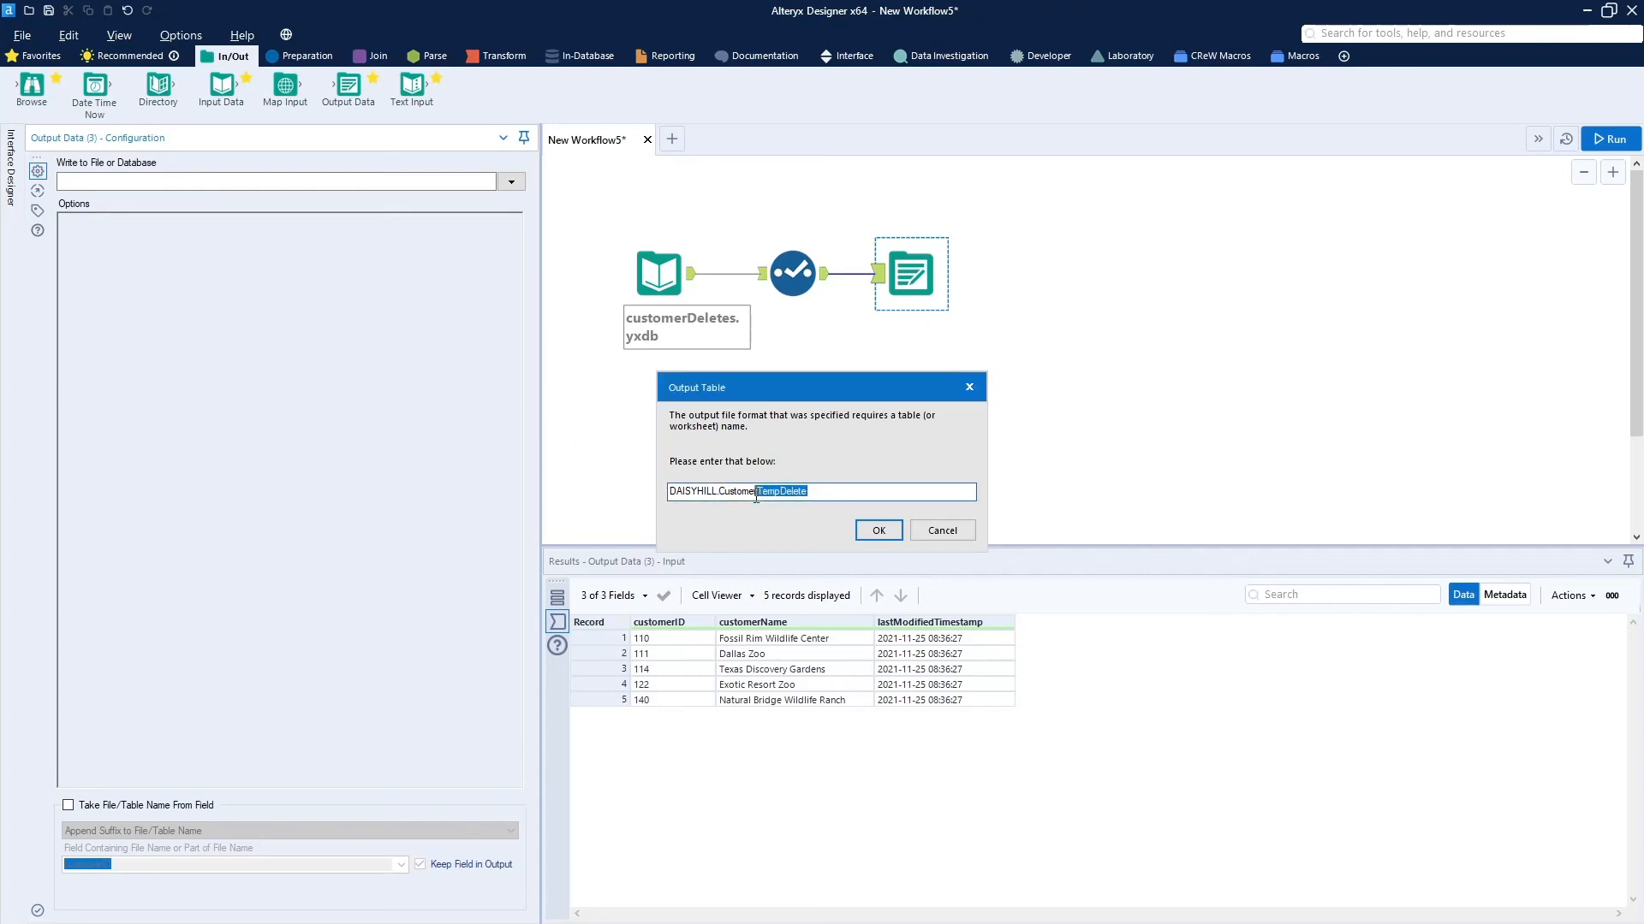
key("BackSpace")
type("Delete")
left_click(875, 532)
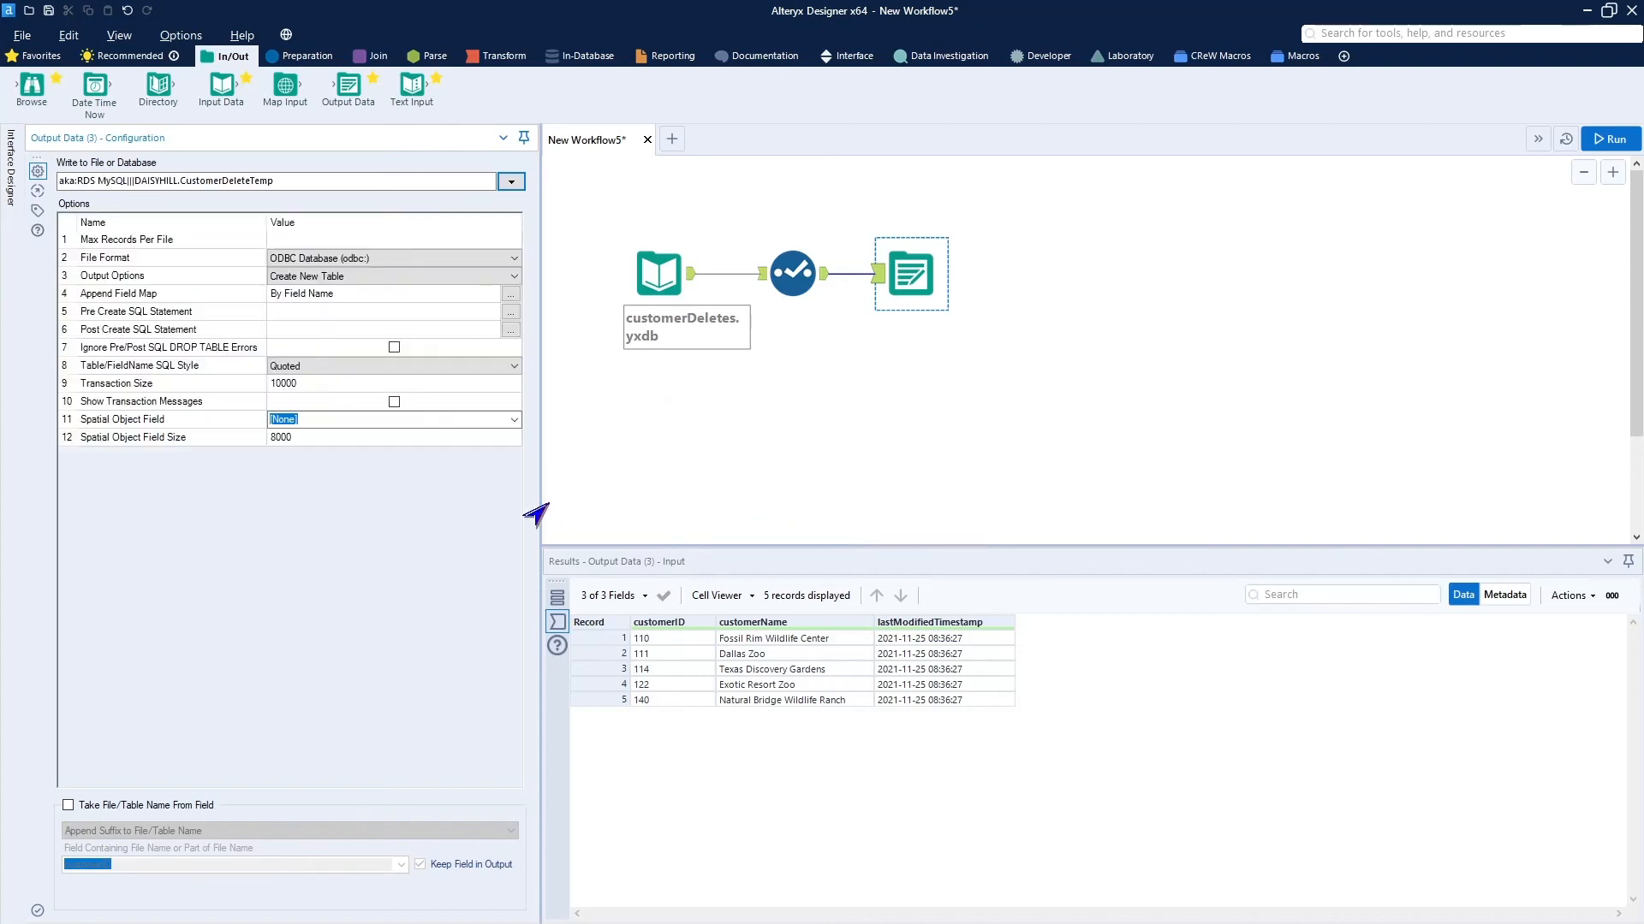
Set the output's Table/FieldName SQL Style to None and its Output Options to Overwrite Table (Drop)
left_click(305, 368)
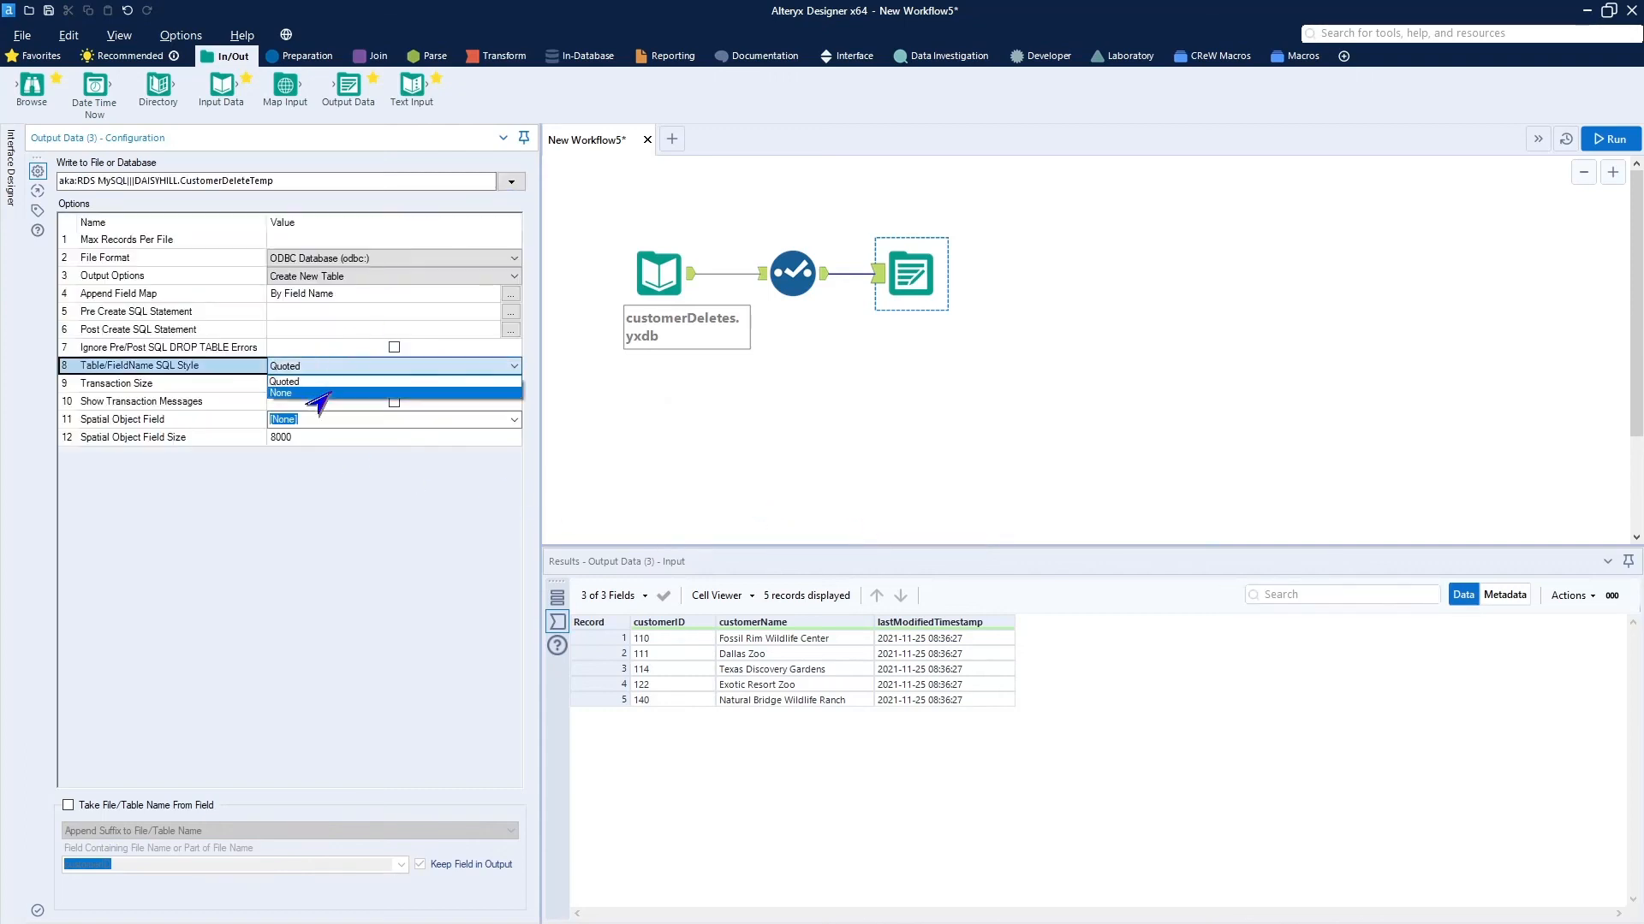
left_click(420, 402)
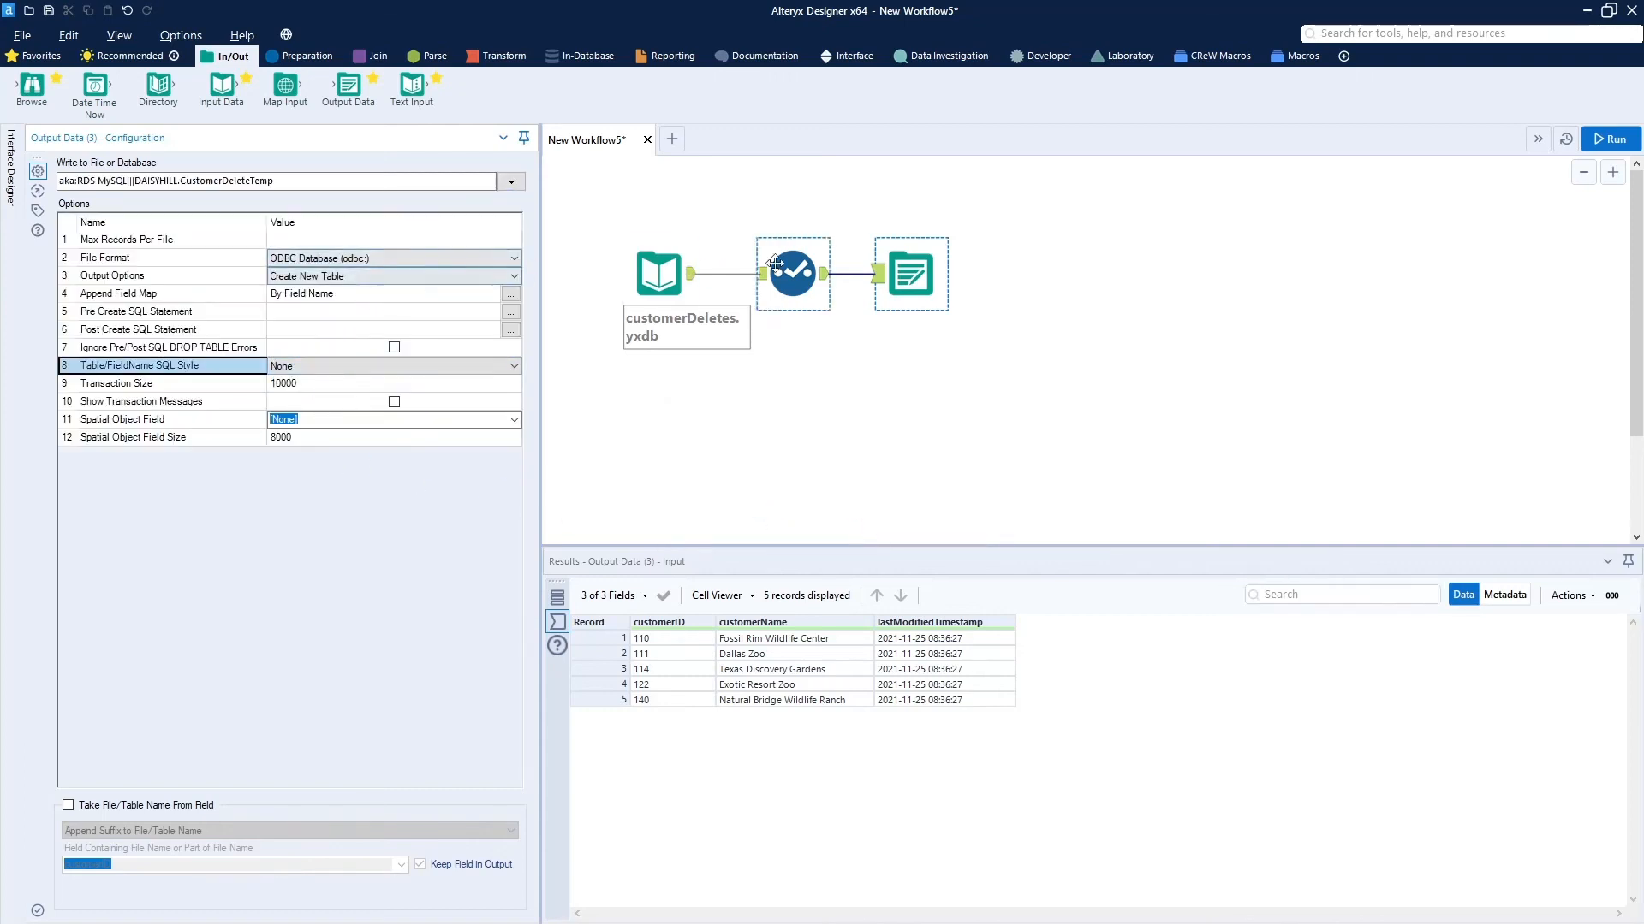
left_click(428, 277)
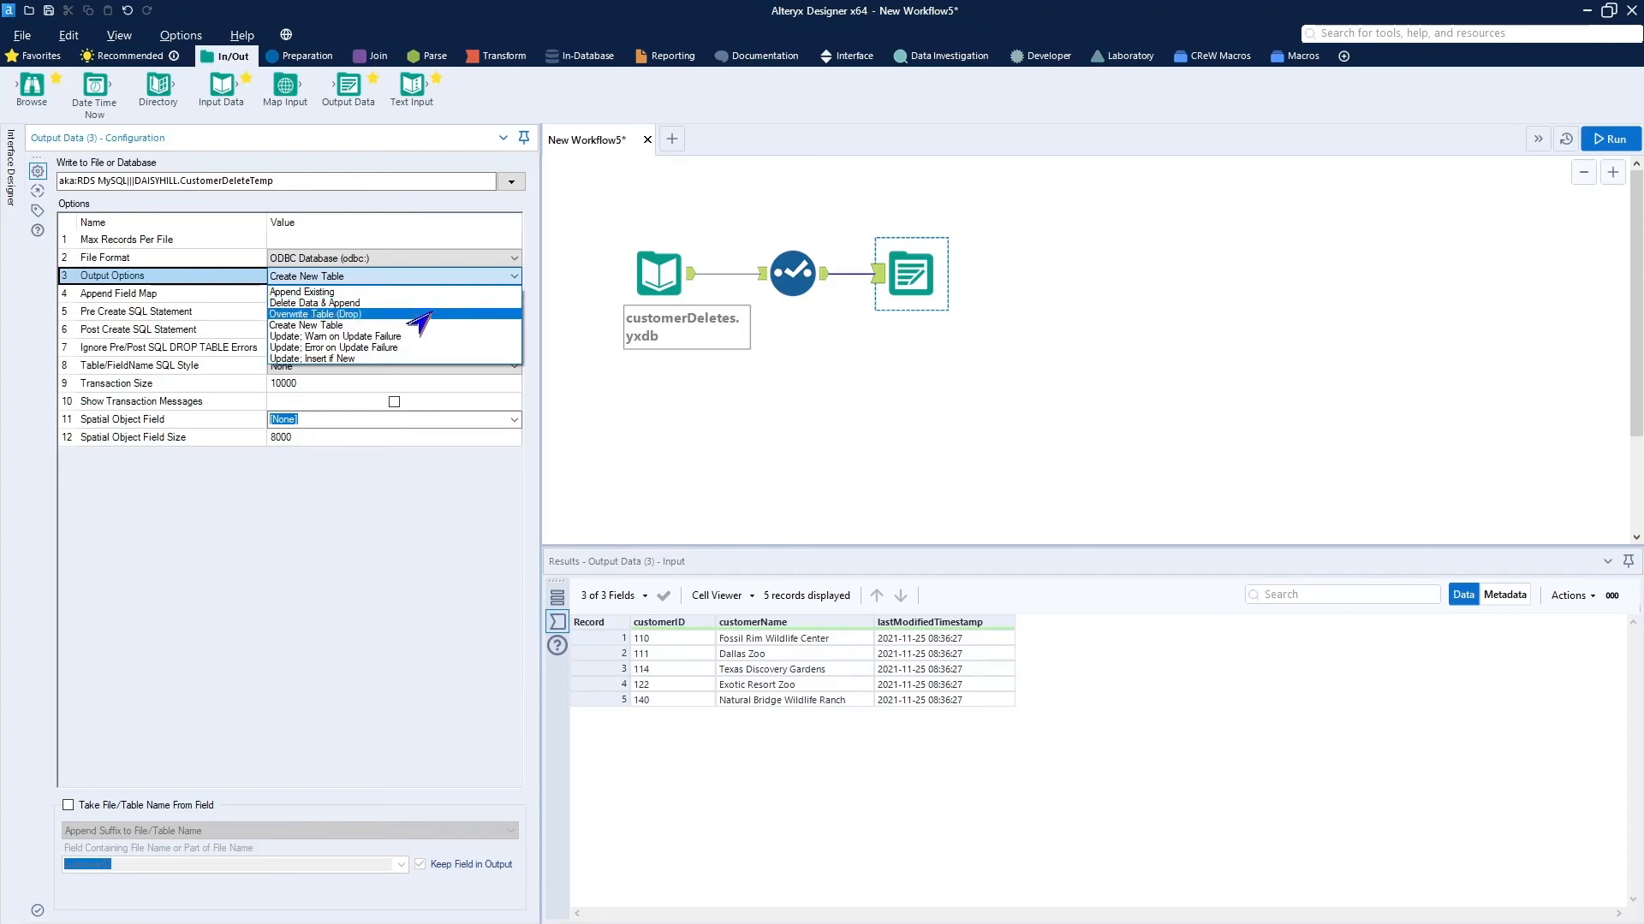
left_click(408, 315)
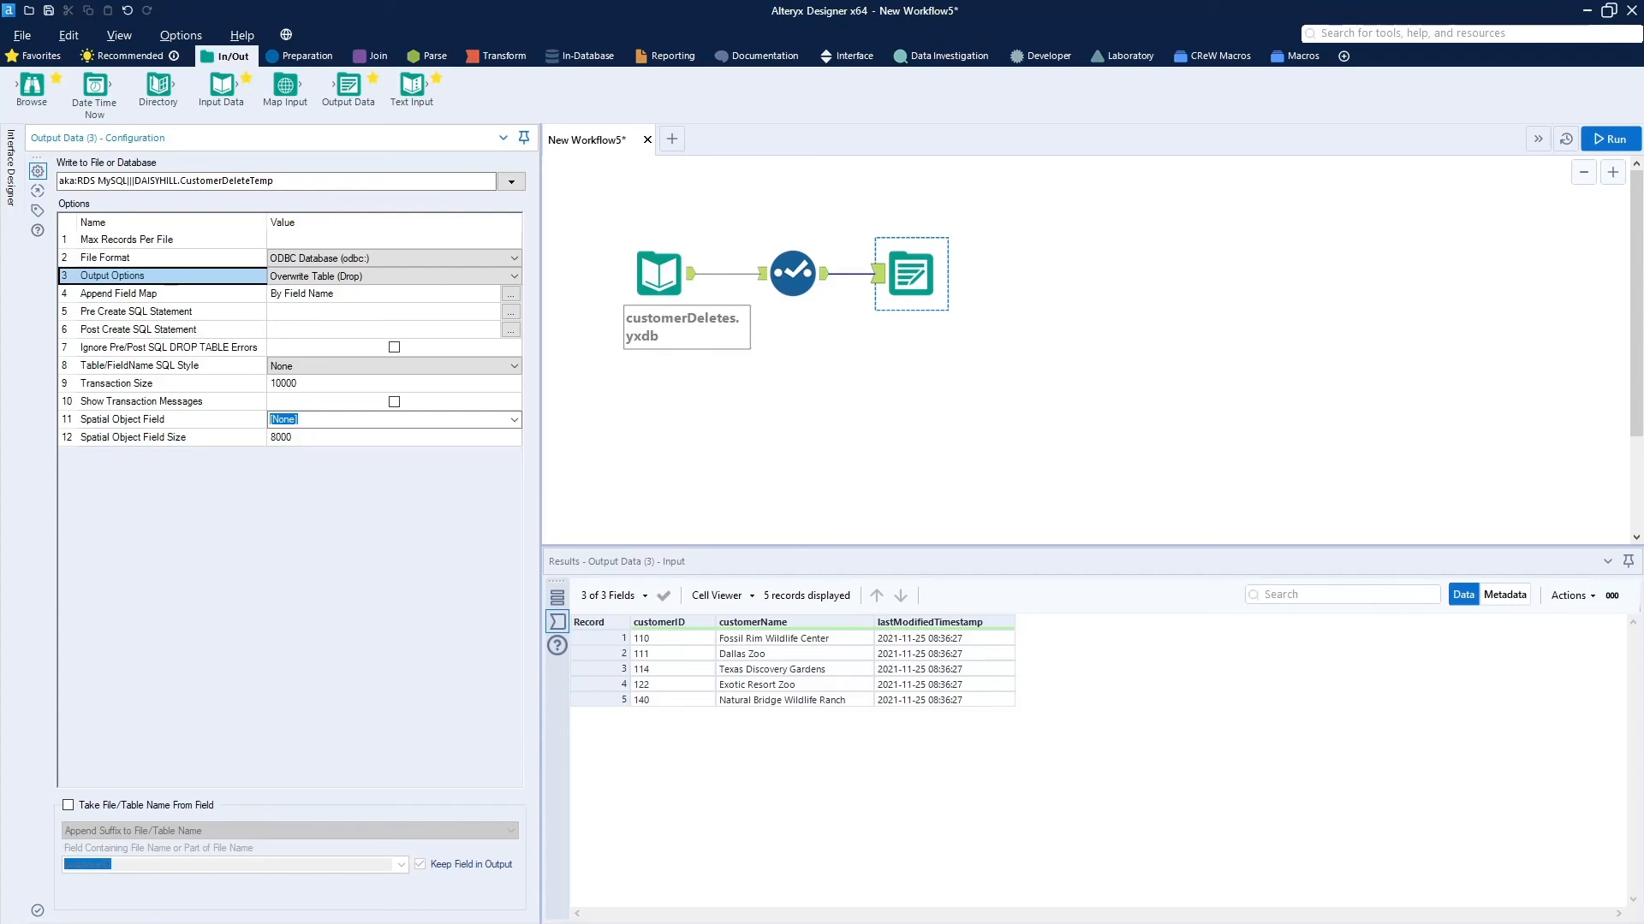
Switch to MySQL Workbench and copy the Delete statement that joins Customer to CustomerDeleteTemp on customerID
left_click_drag(0, 185, 663, 114)
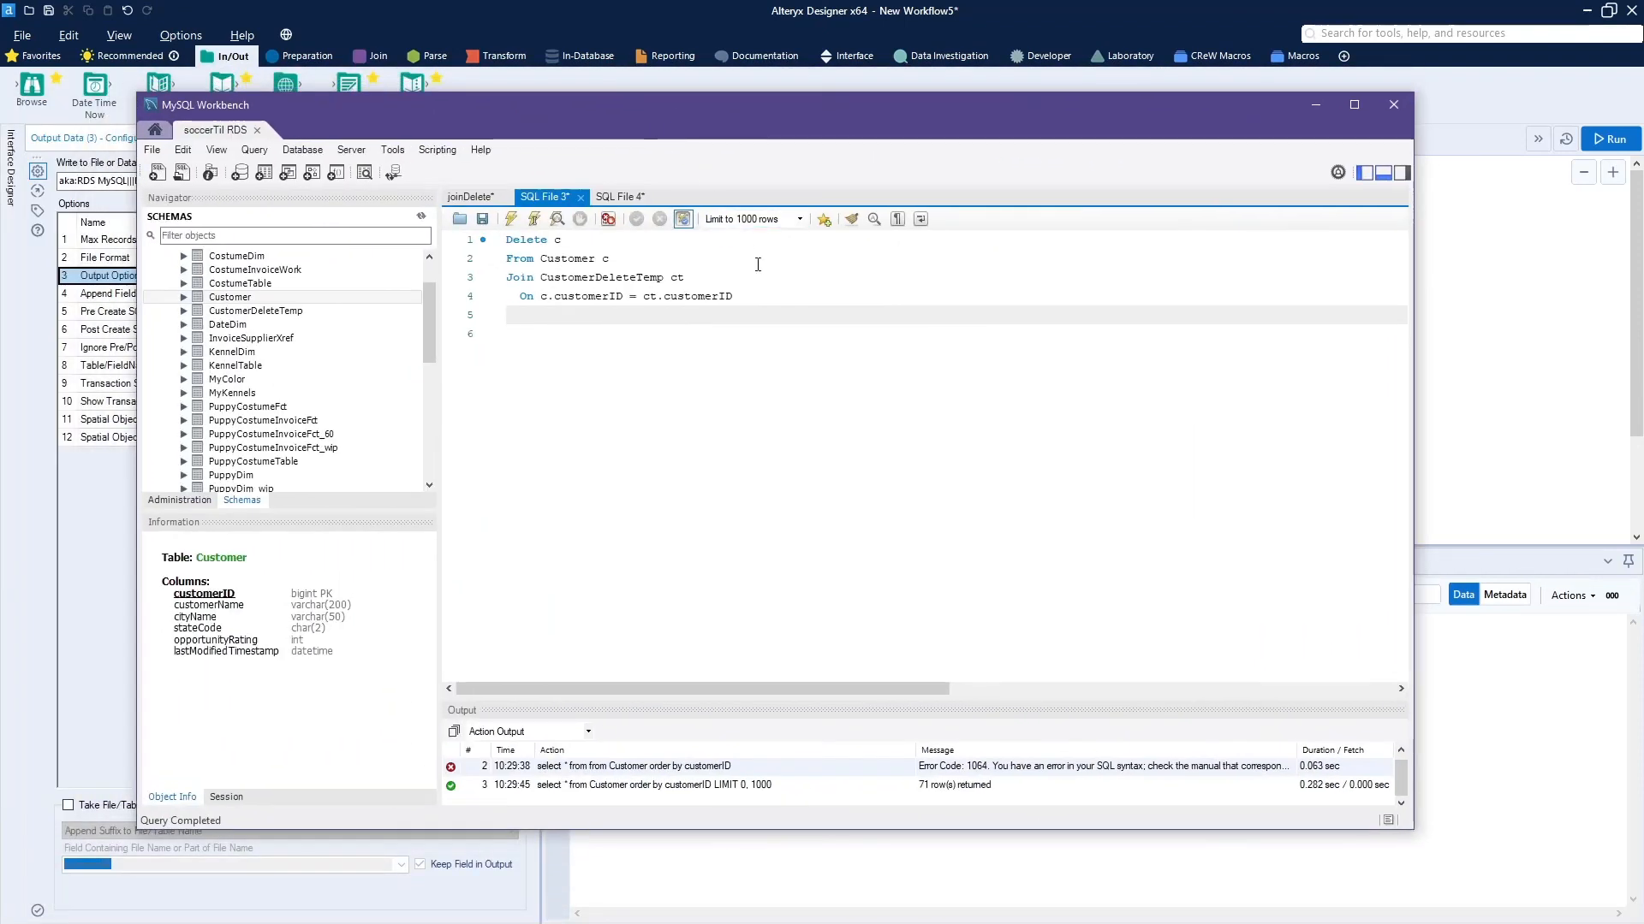
left_click_drag(749, 297, 469, 255)
key("ctrl+c")
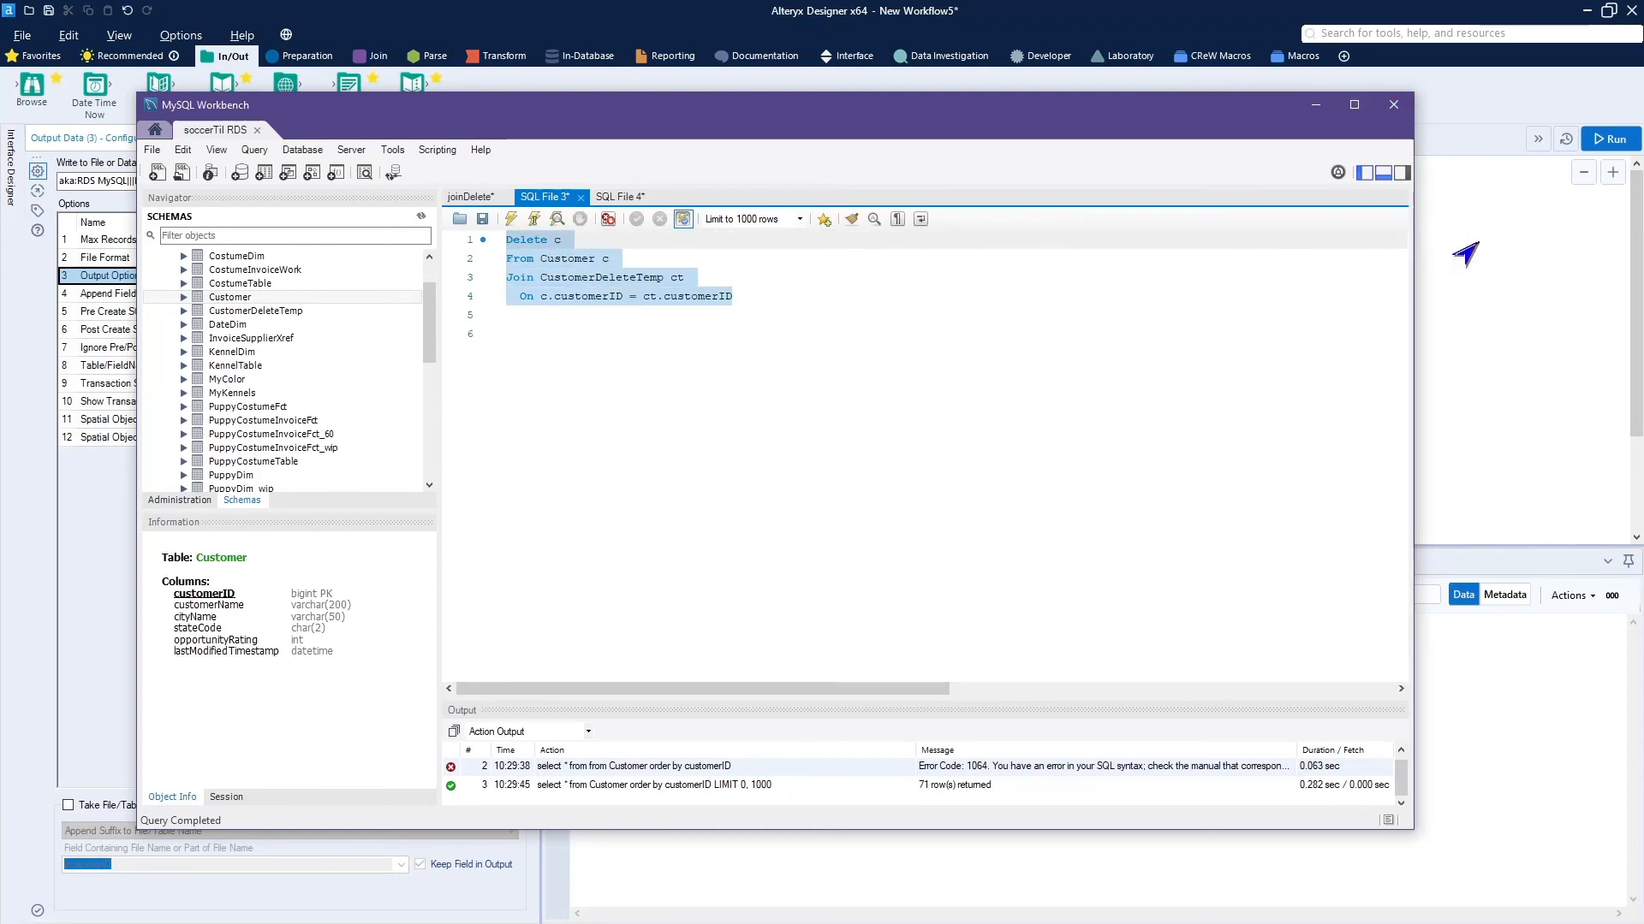
Back in Alteryx Designer, paste the copied Delete statement as the output tool's Post Create SQL Statement and run the workflow
left_click(1255, 287)
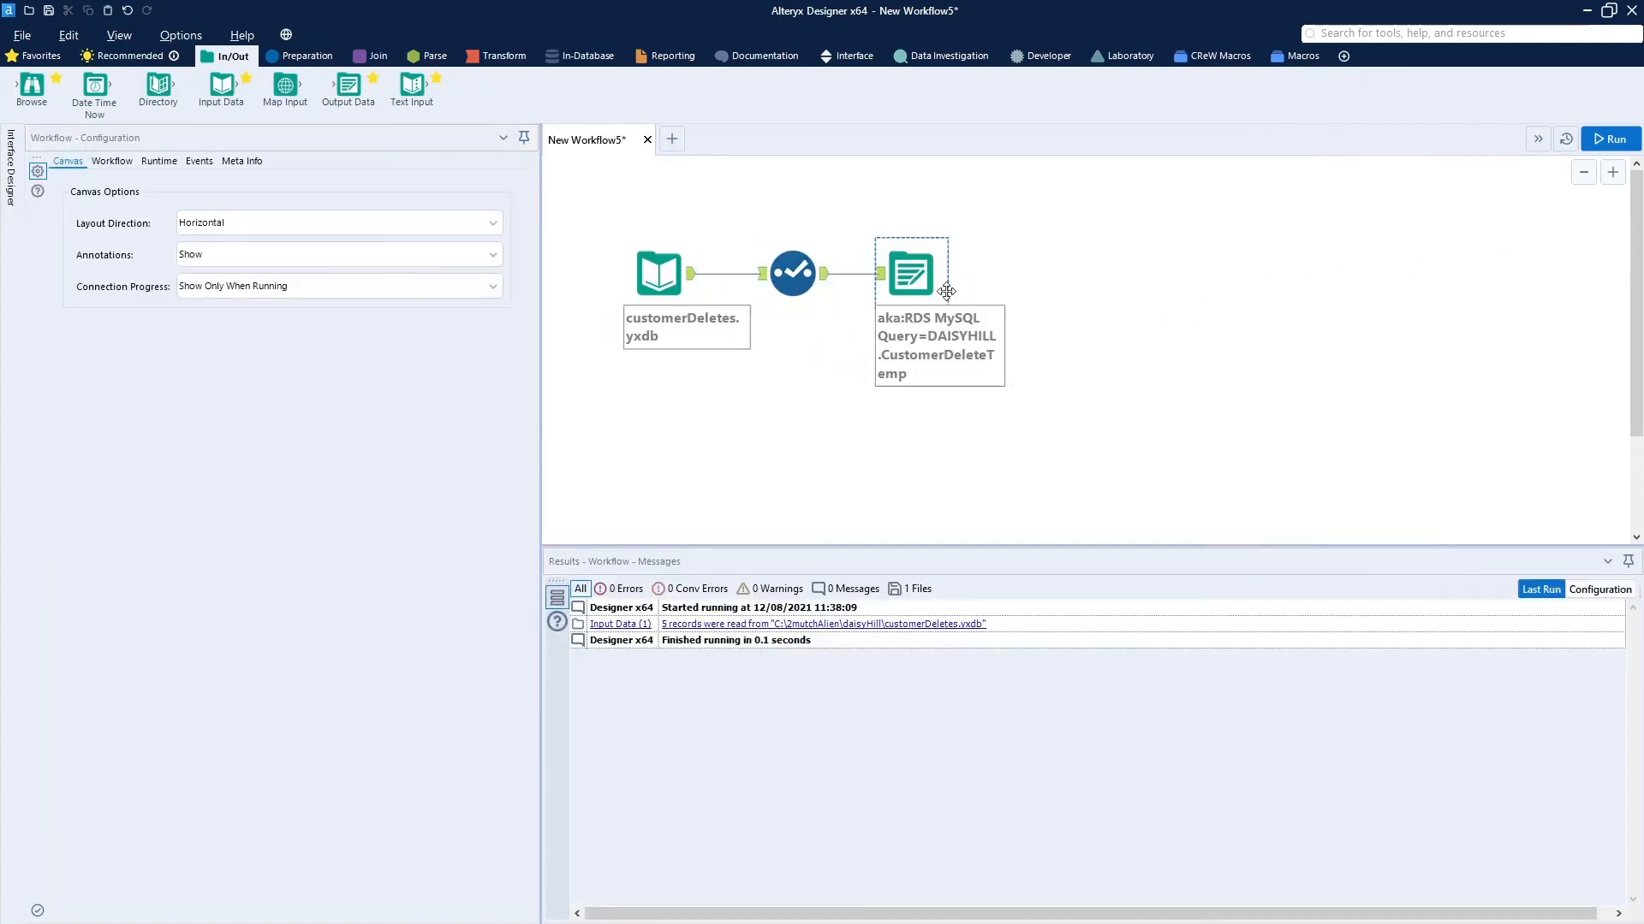
left_click(910, 277)
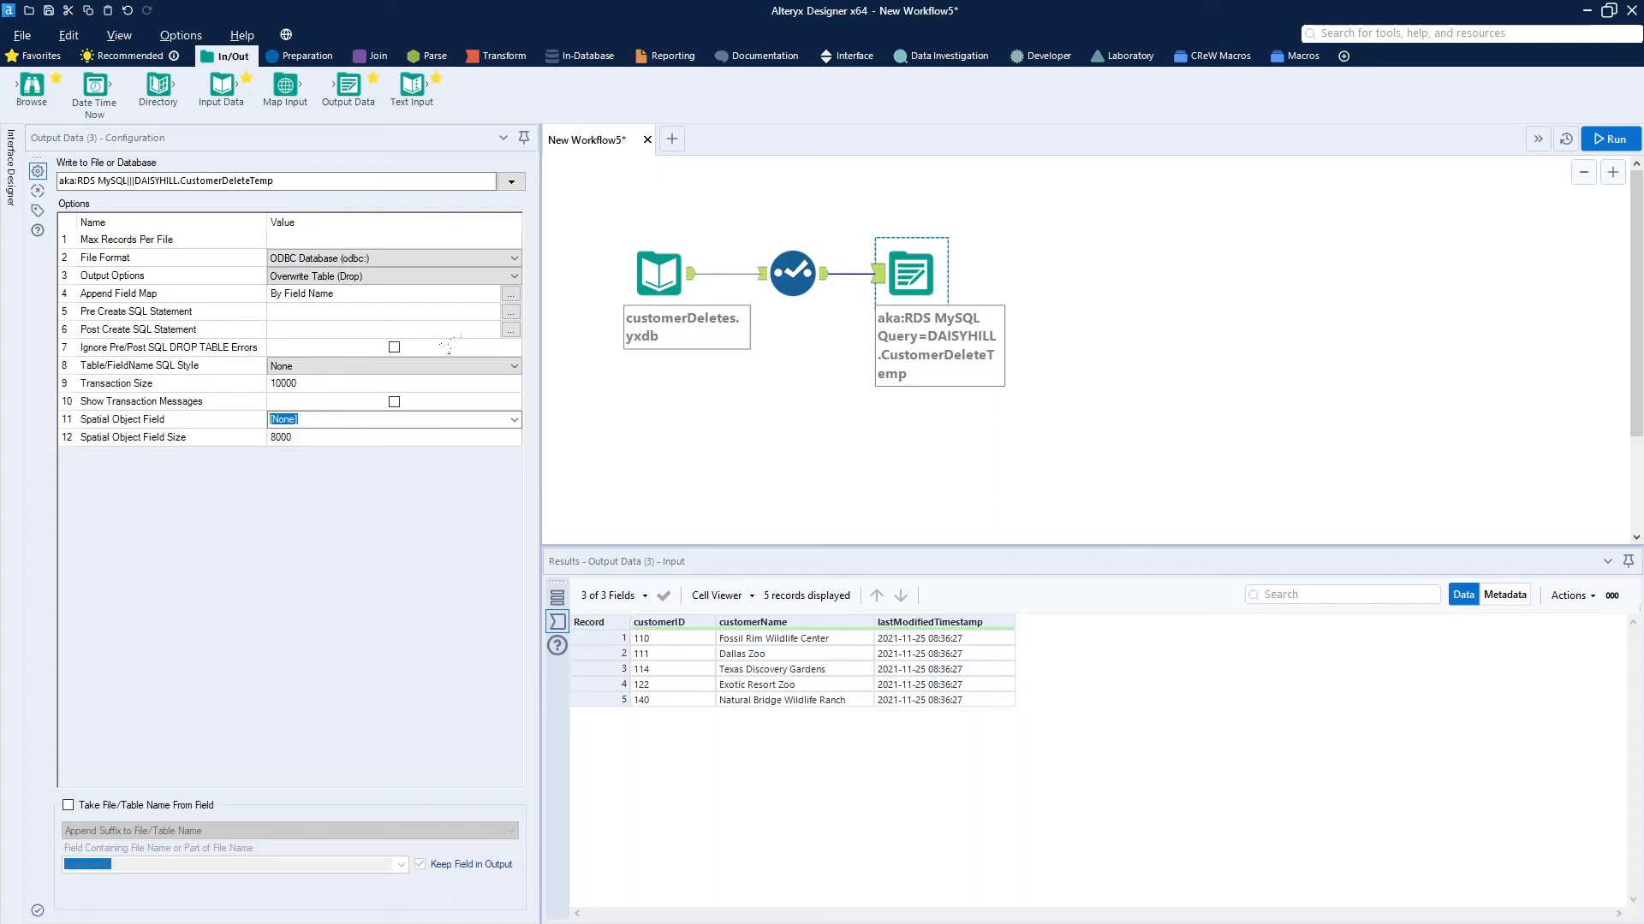
left_click(508, 332)
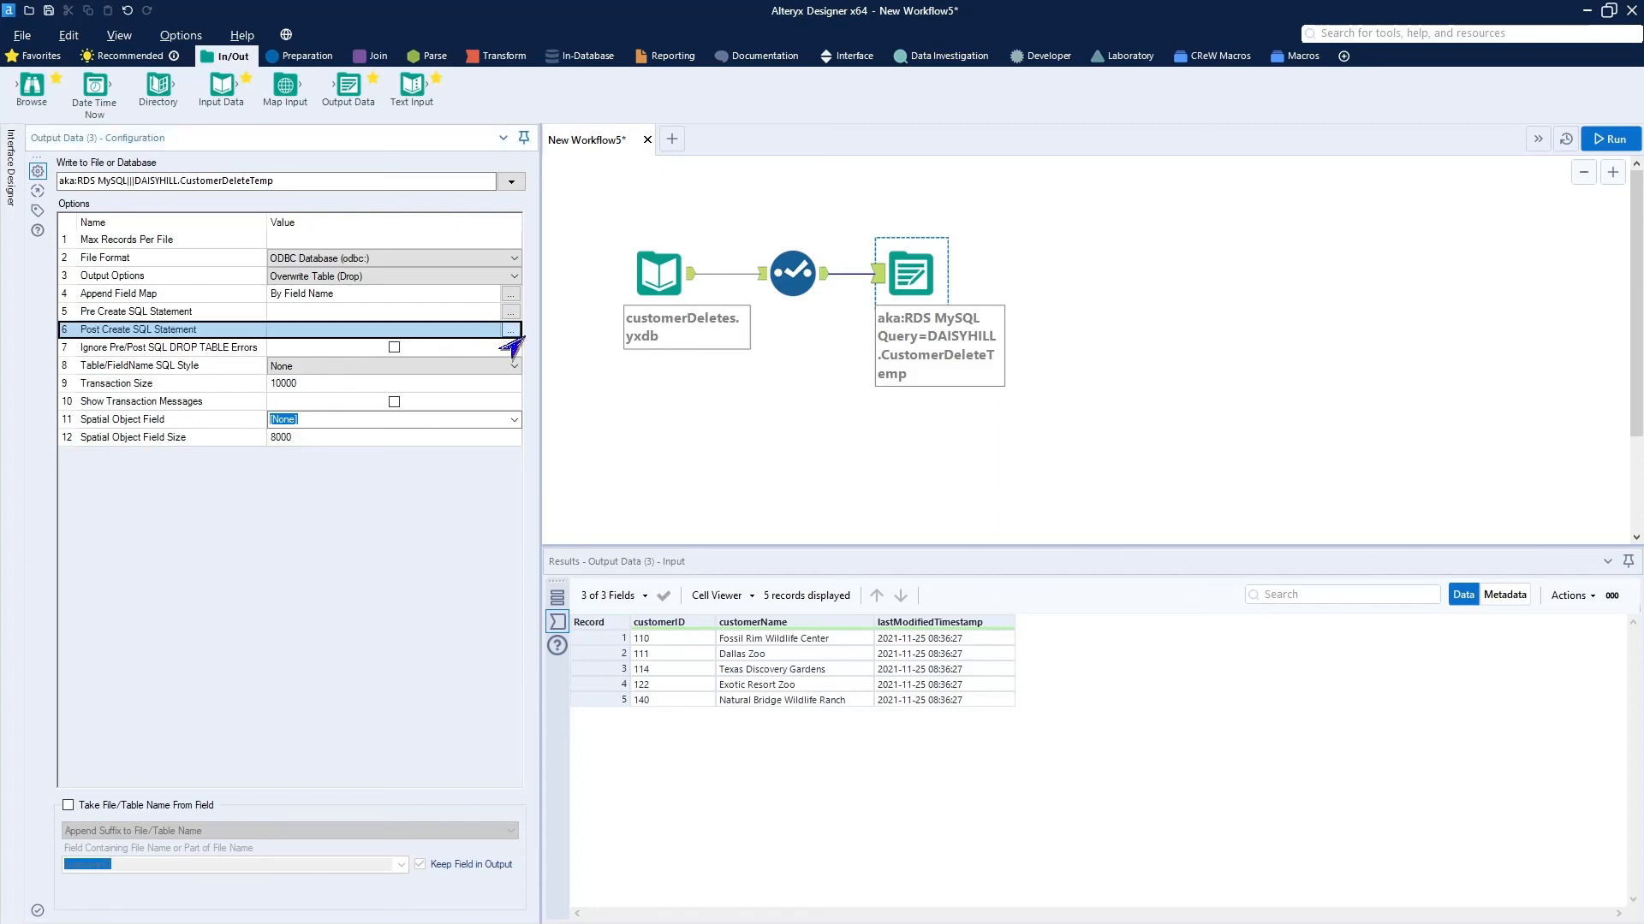
left_click(662, 337)
key("ctrl+v")
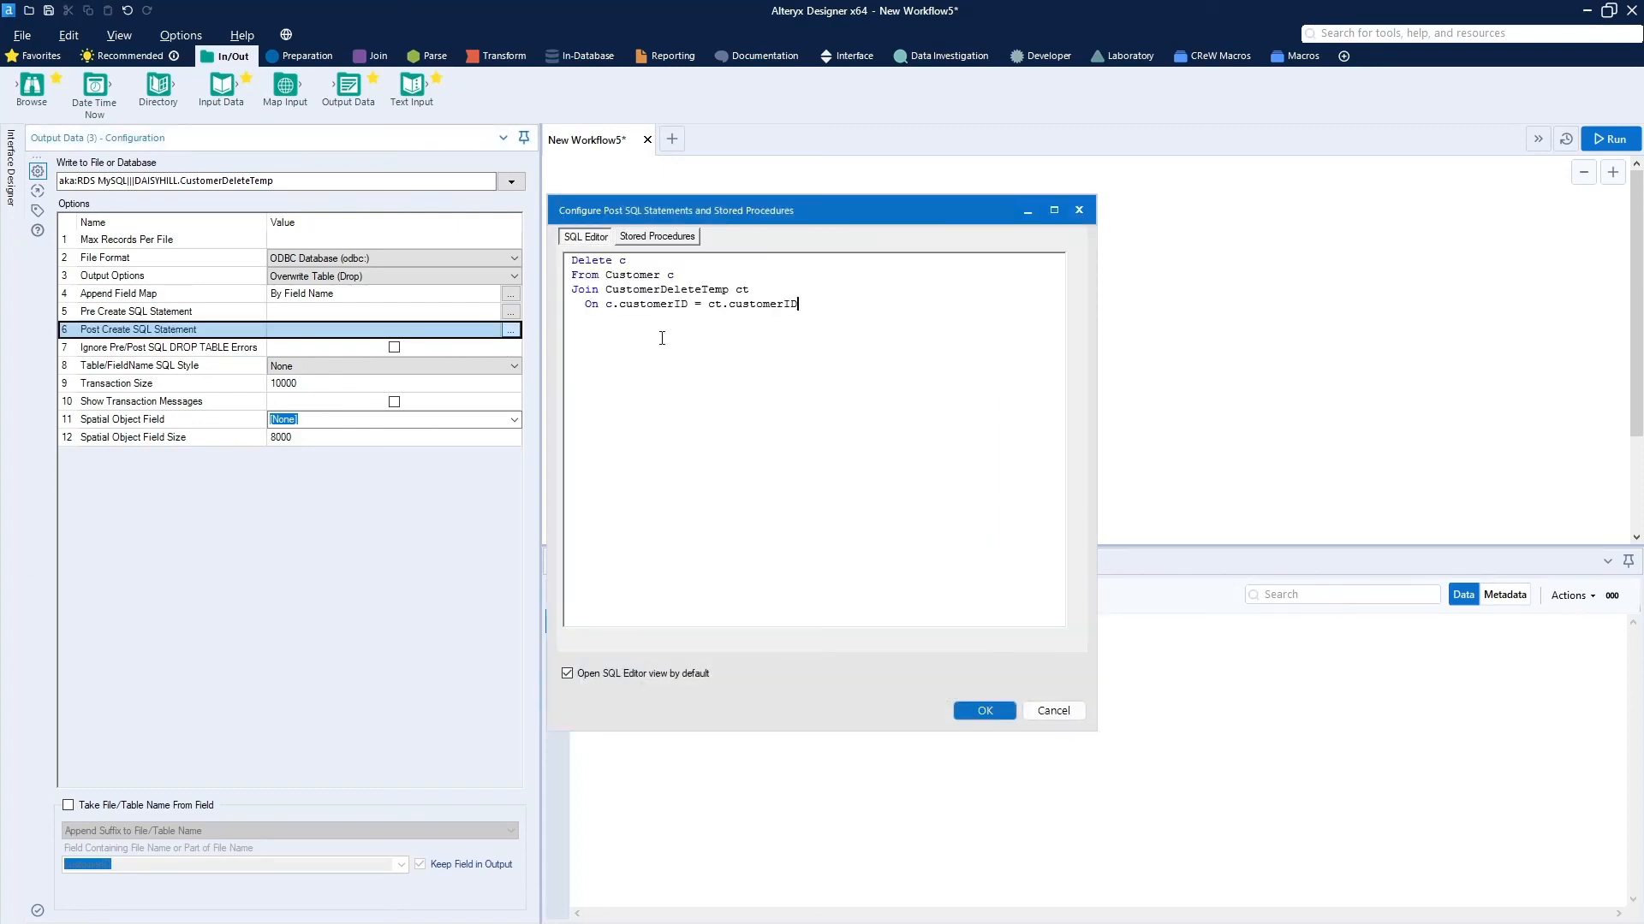
left_click(985, 712)
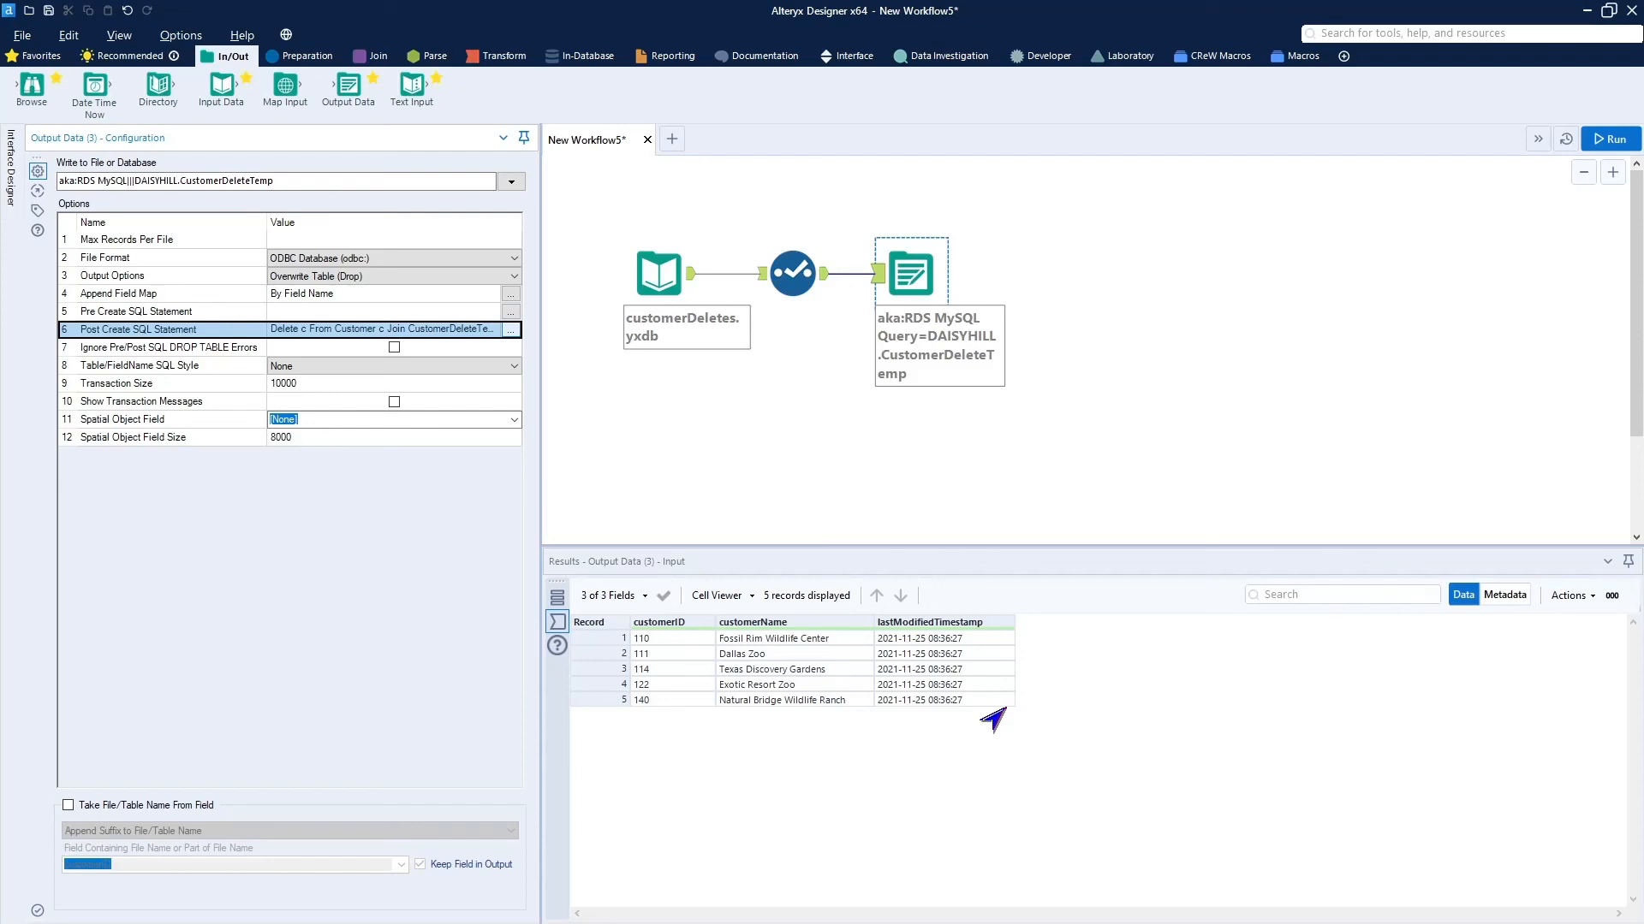
left_click(727, 422)
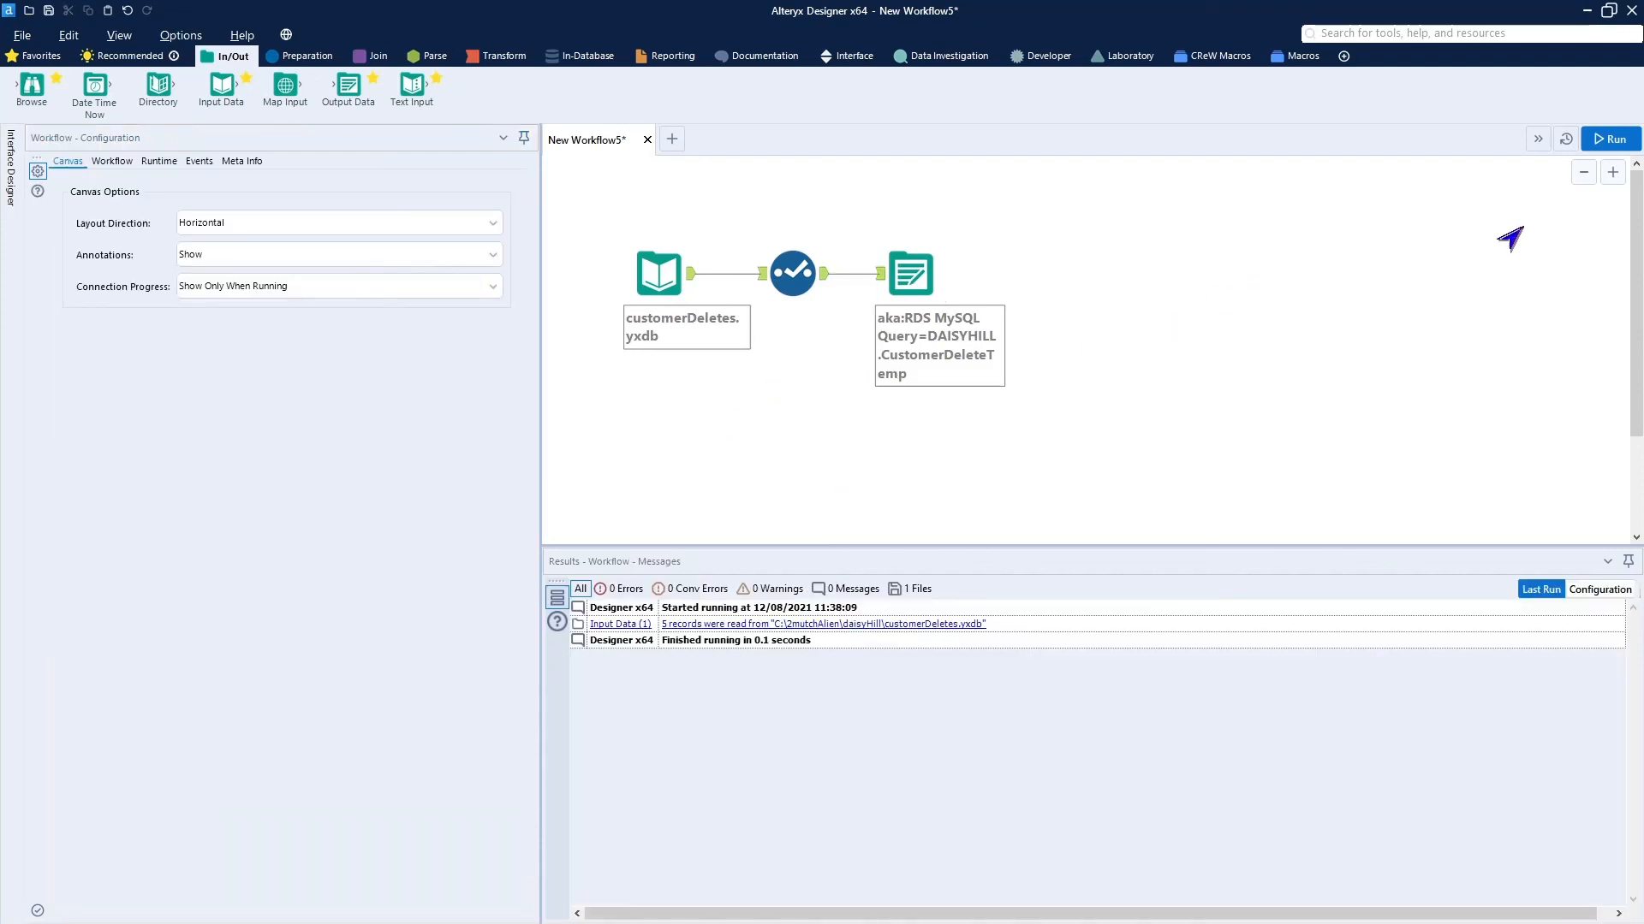
left_click(1604, 145)
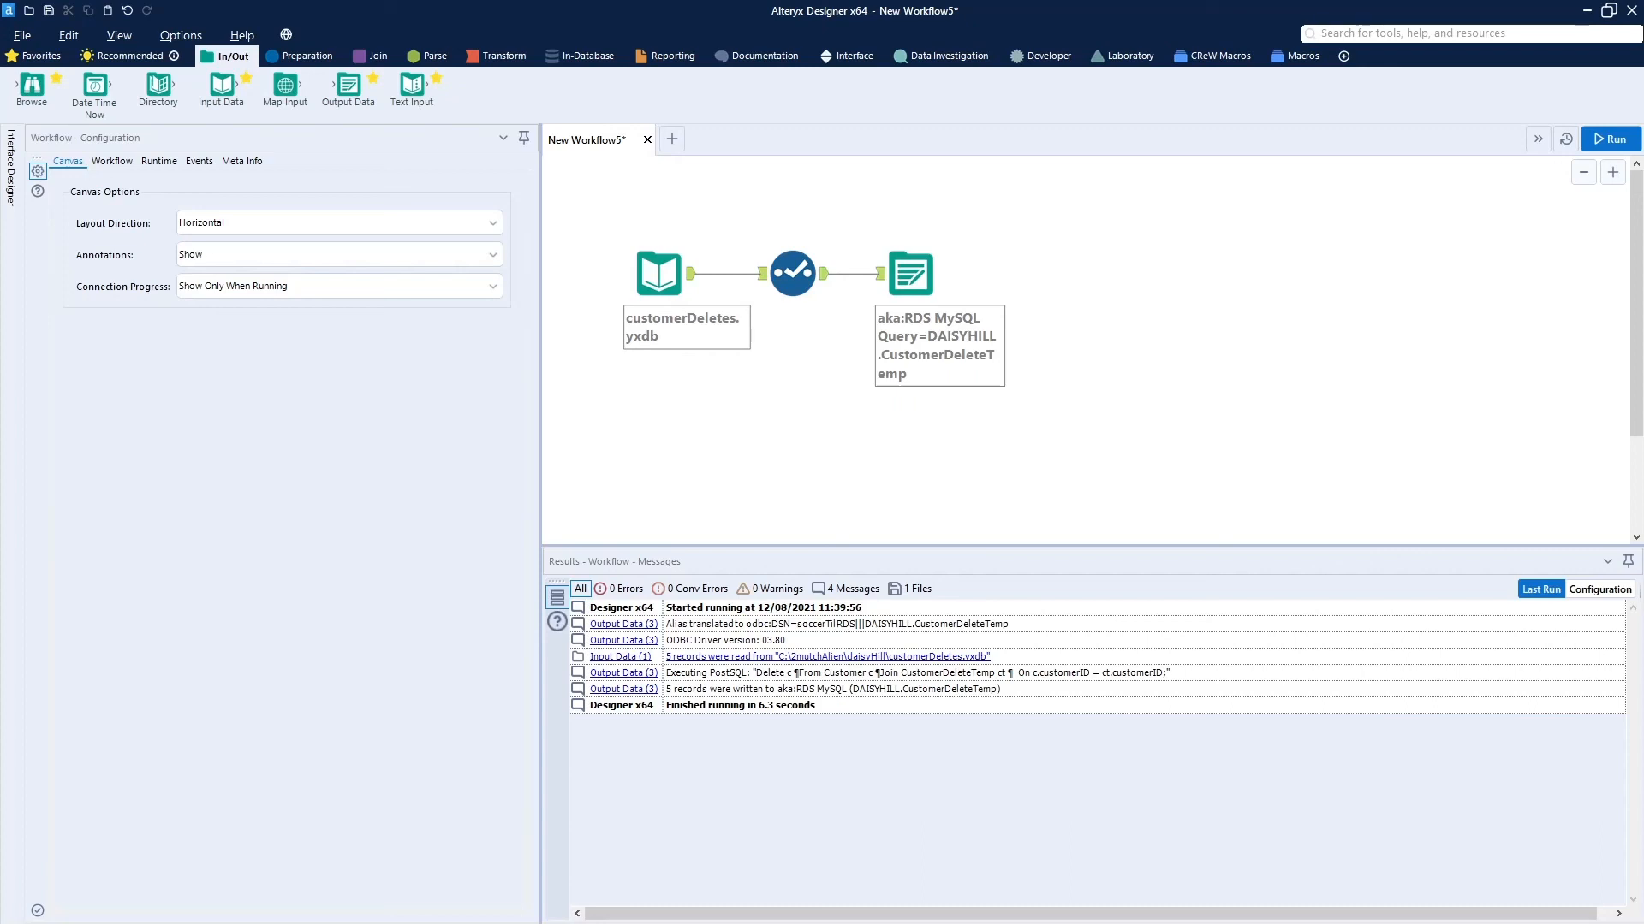
Switch to MySQL Workbench and rerun the query "select * from Customer order by customerID" in SQL File 4
key("alt+Tab")
key("alt+Tab")
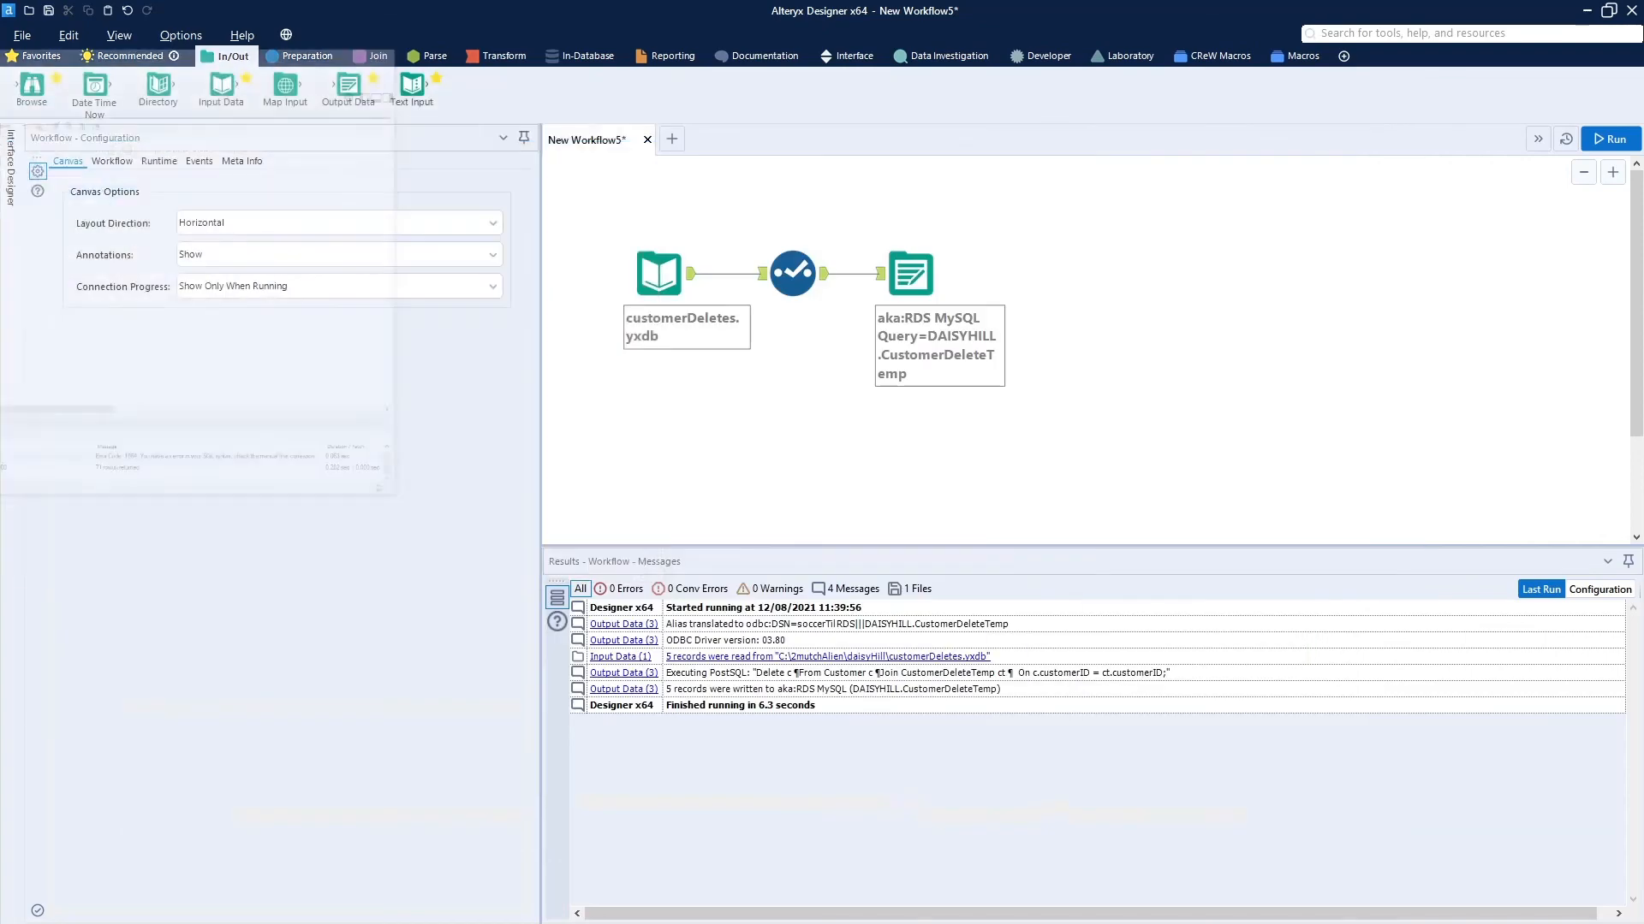
key("alt+Tab")
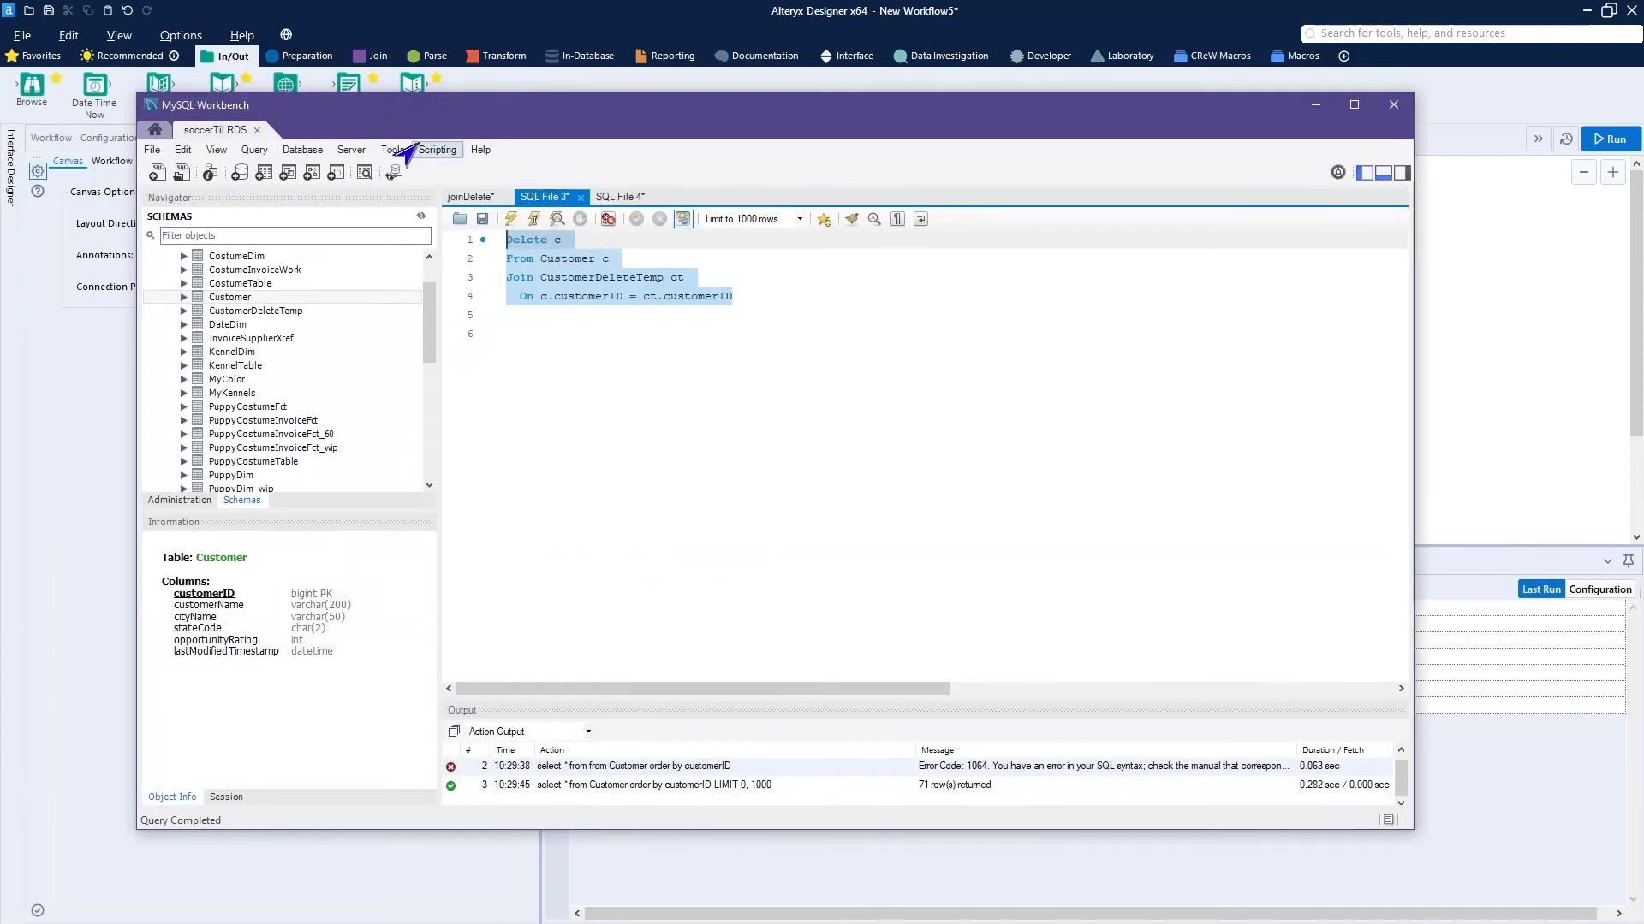
left_click(618, 197)
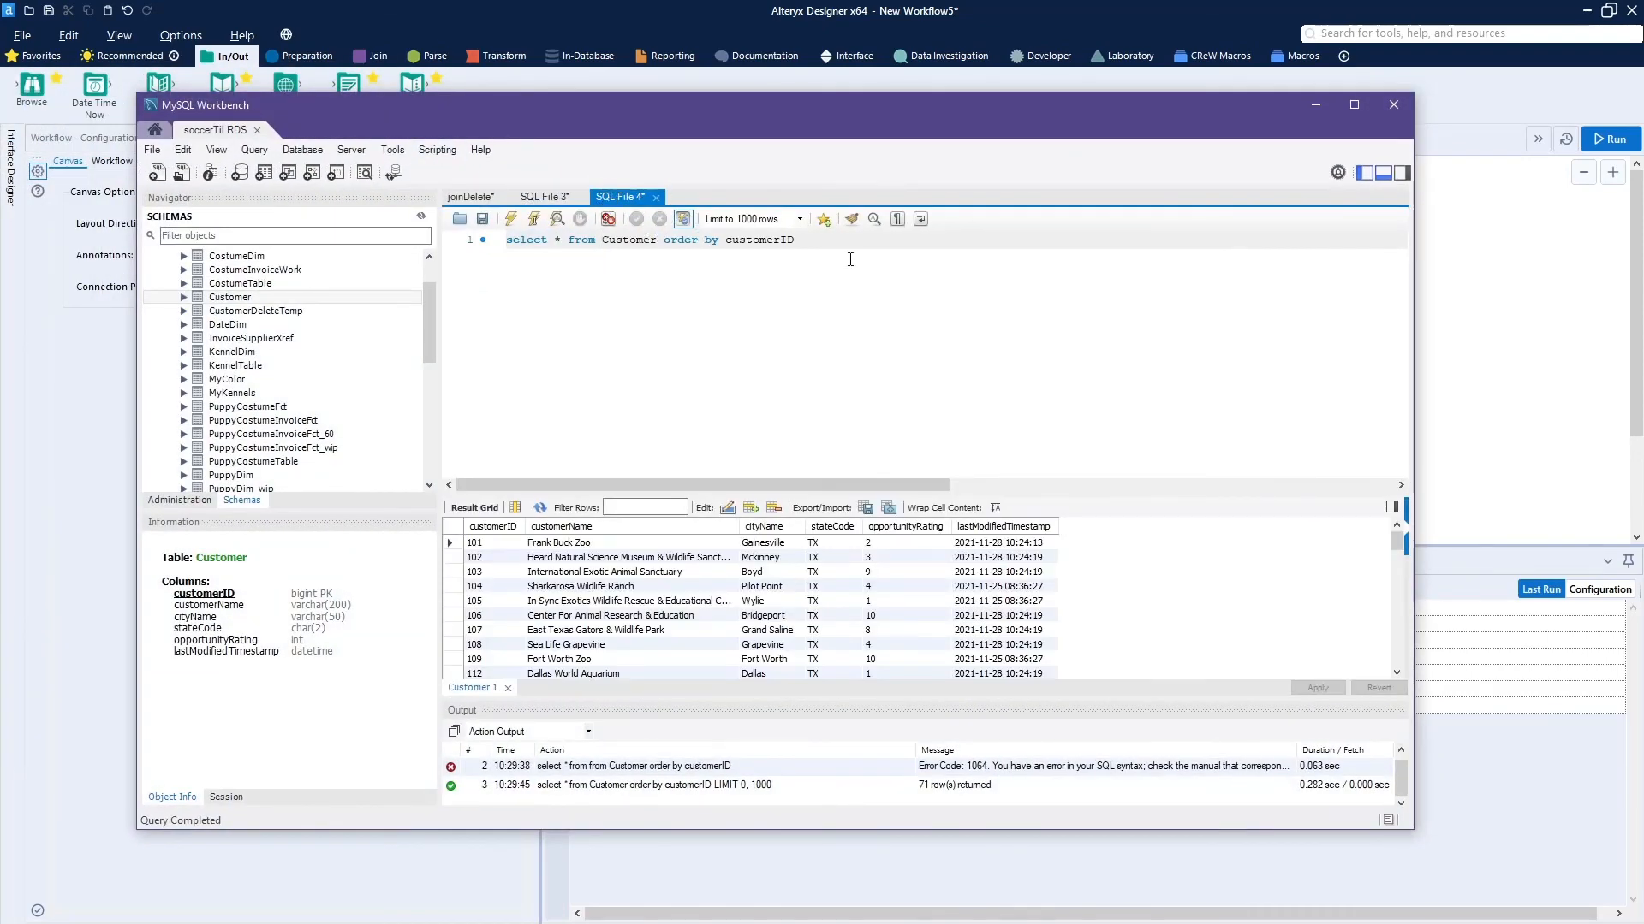
left_click(505, 221)
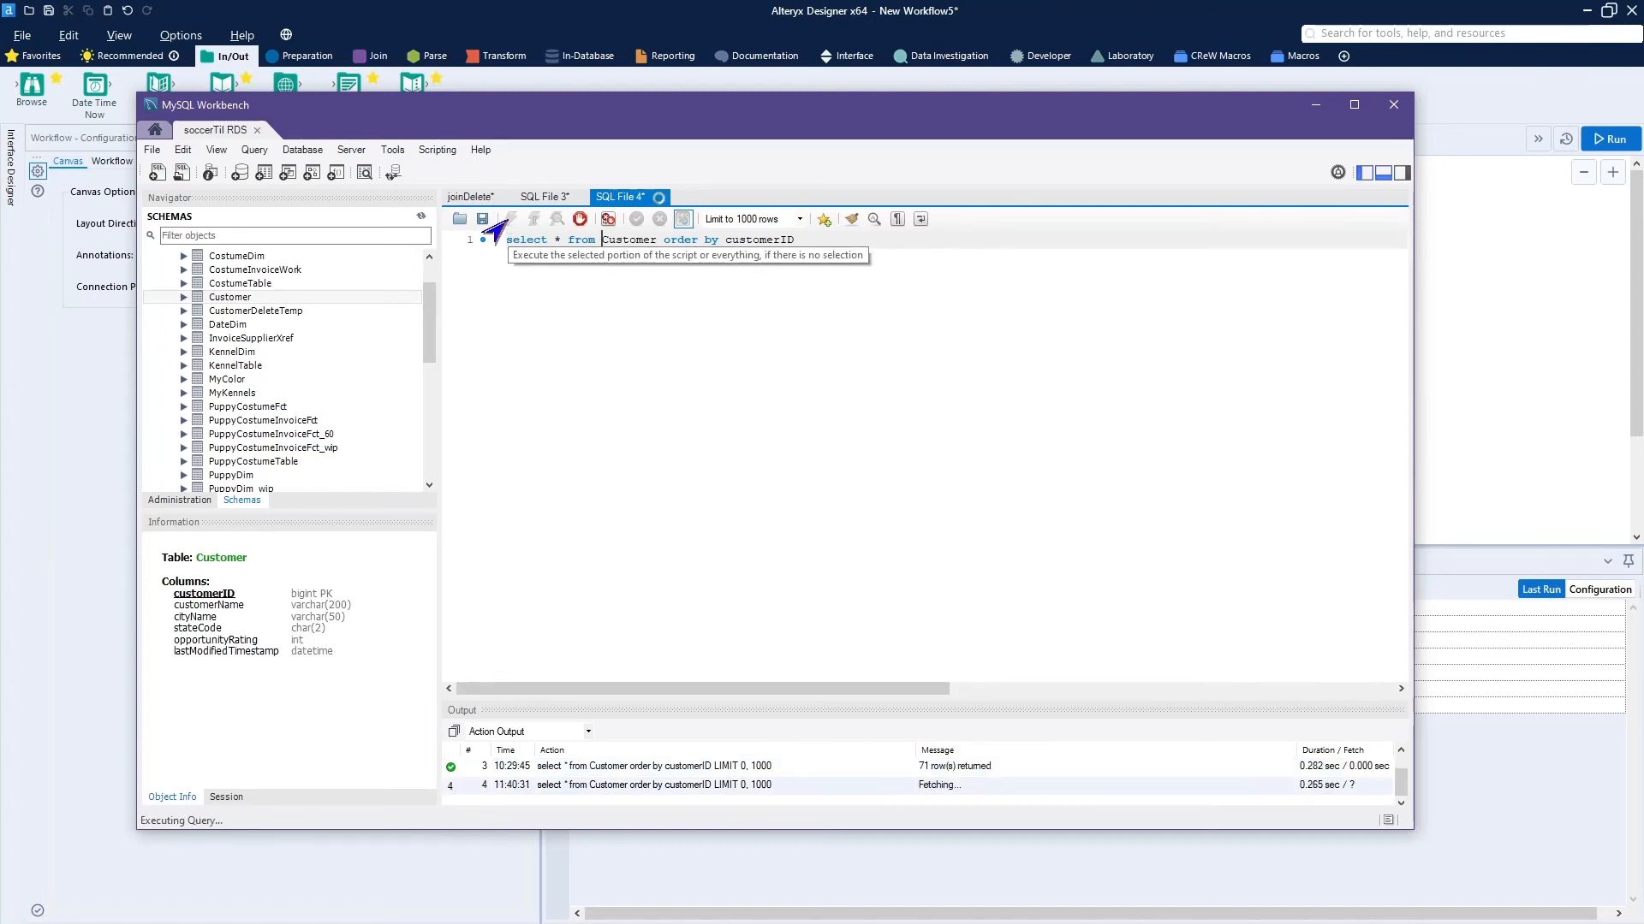